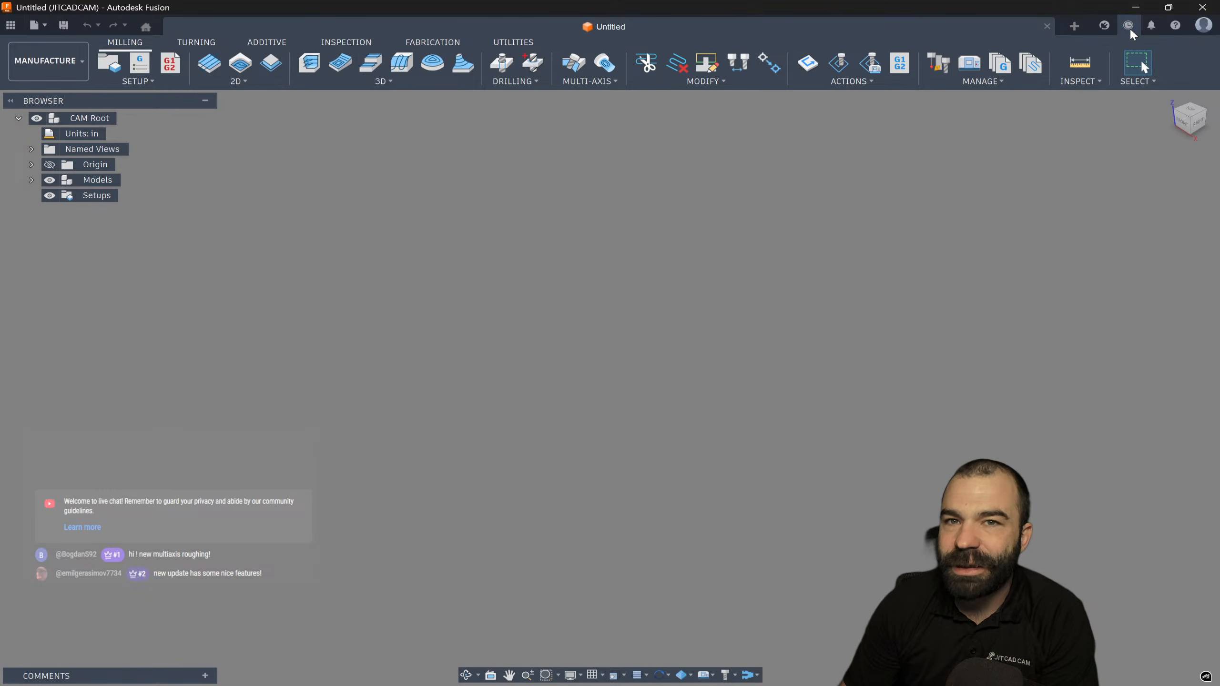
Open the Autodesk Fusion January 2026 What's New page in the browser and go to its Manufacturing section
{"action": "left_click", "coordinate": [1152, 27]}
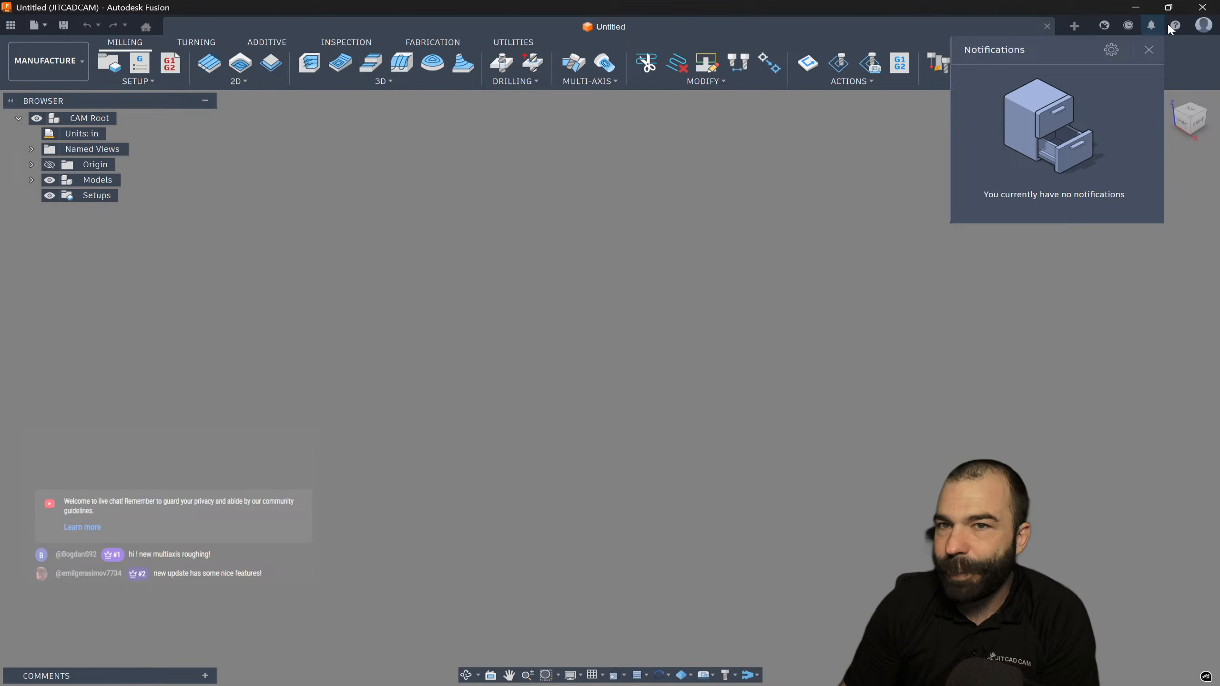
{"action": "left_click", "coordinate": [1175, 25]}
{"action": "left_click", "coordinate": [1071, 154]}
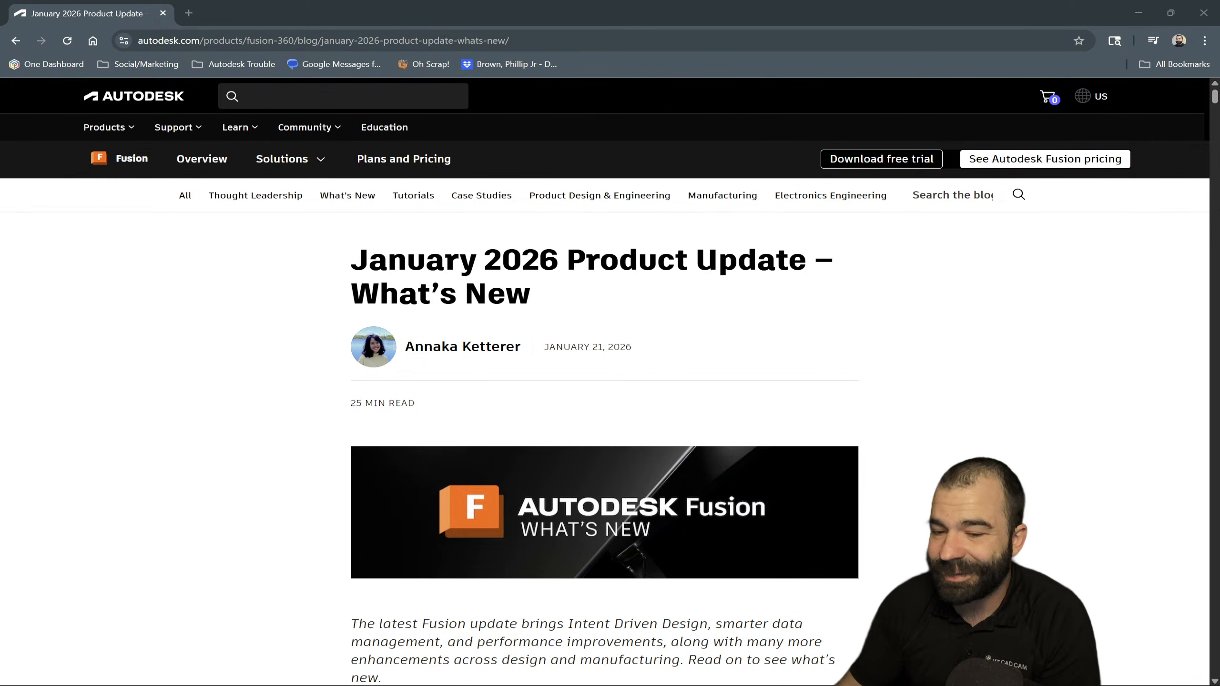
{"action": "scroll", "coordinate": [317, 390], "scroll_direction": "down", "scroll_amount": 6}
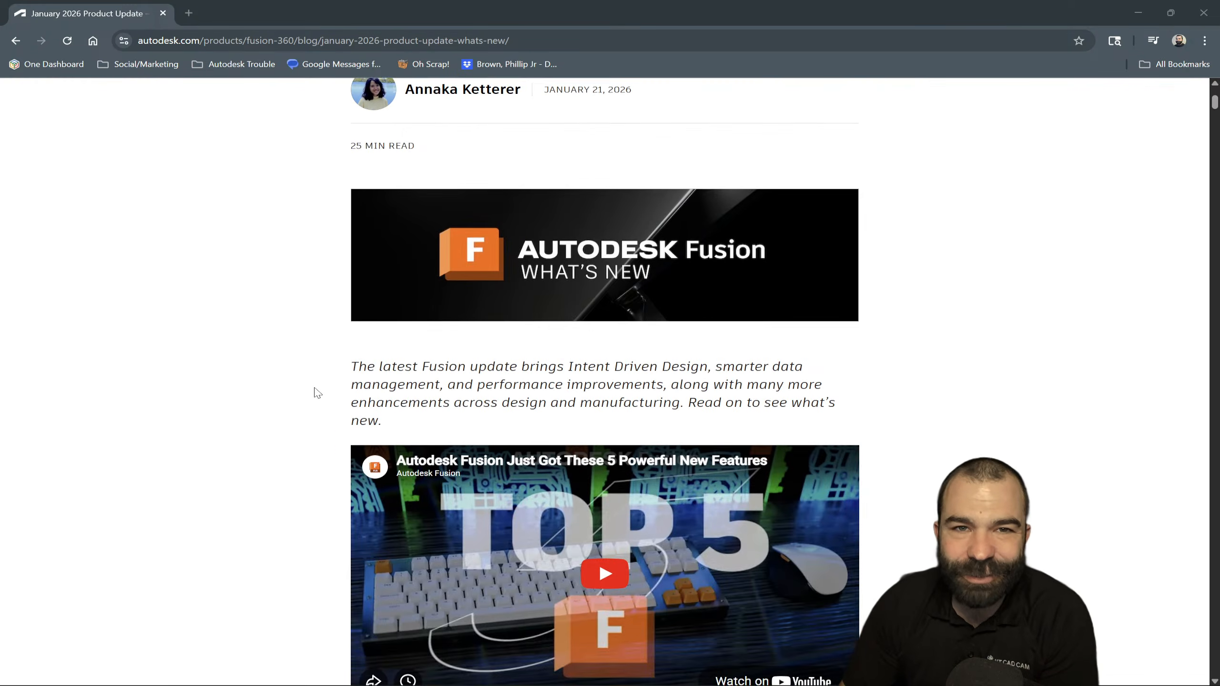
{"action": "scroll", "coordinate": [318, 391], "scroll_direction": "down", "scroll_amount": 5}
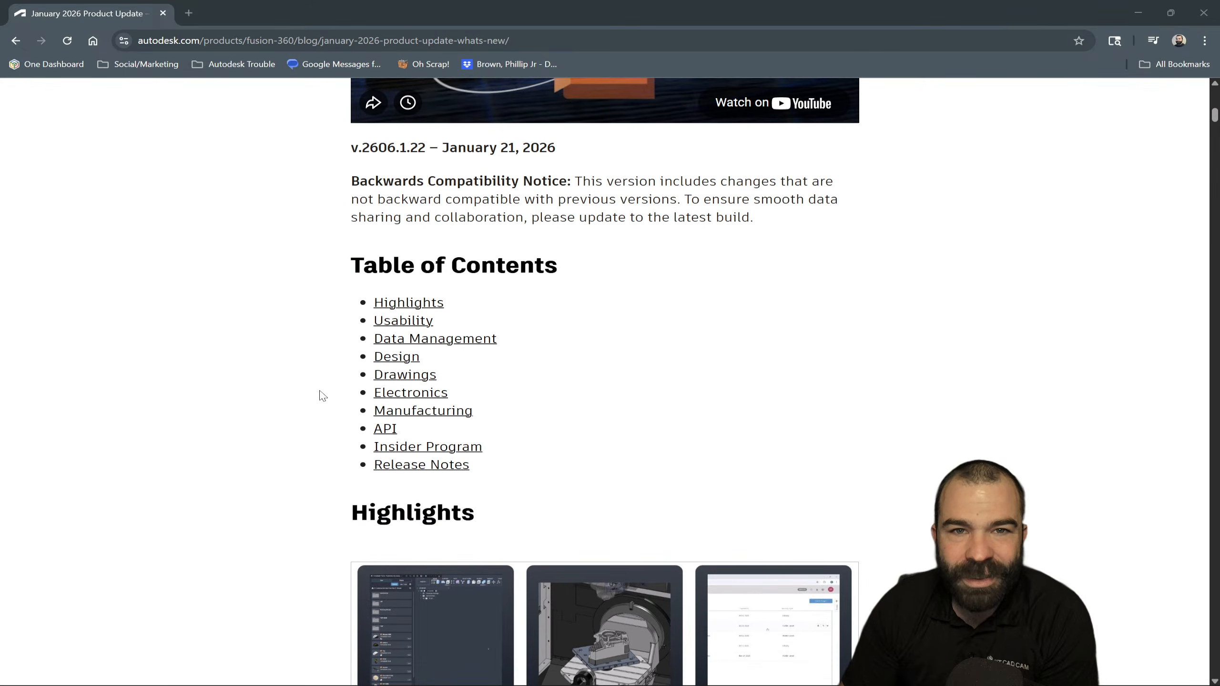
{"action": "left_click", "coordinate": [422, 412]}
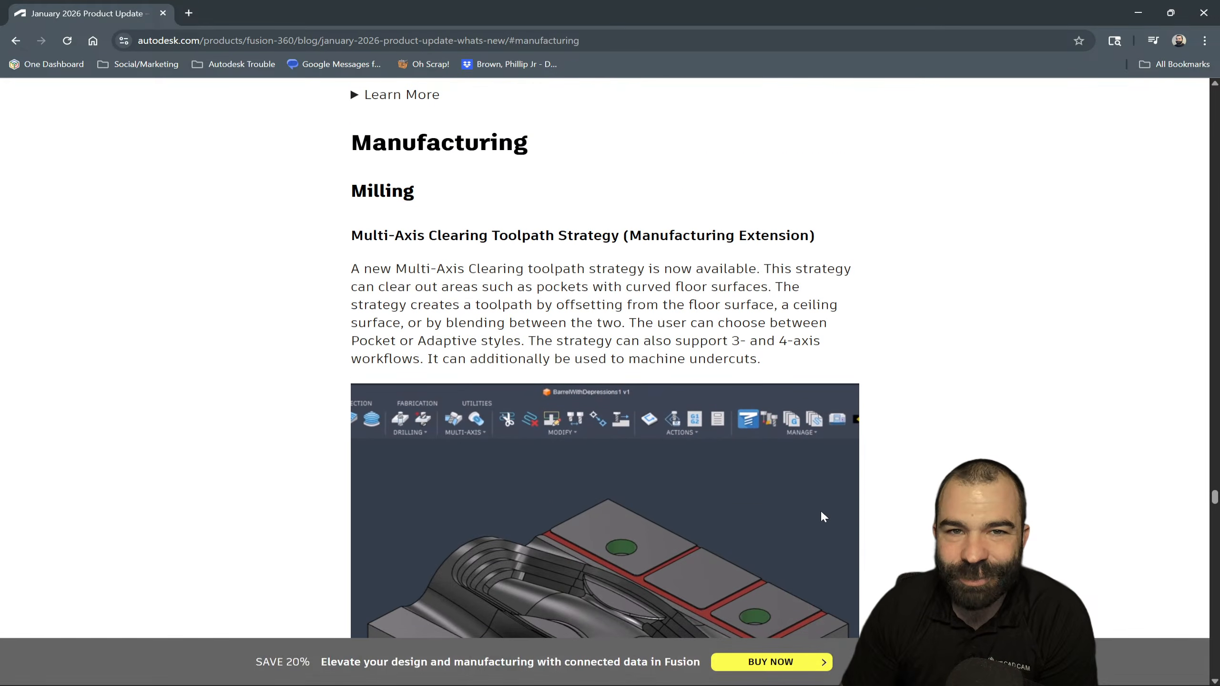
Examine the Milling updates on Multi-Axis Clearing and the new Geodesic and Deburr options
{"action": "left_click_drag", "start_coordinate": [352, 240], "coordinate": [608, 240]}
{"action": "scroll", "coordinate": [365, 263], "scroll_direction": "down", "scroll_amount": 2}
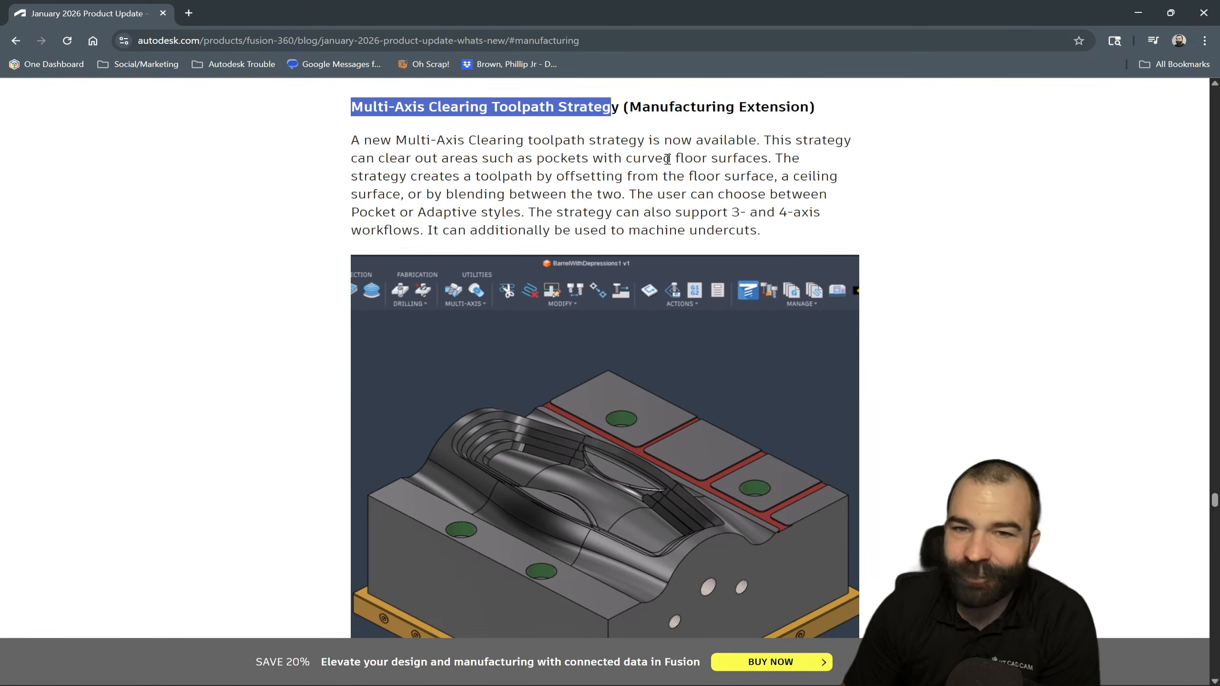
{"action": "scroll", "coordinate": [341, 224], "scroll_direction": "down", "scroll_amount": 10}
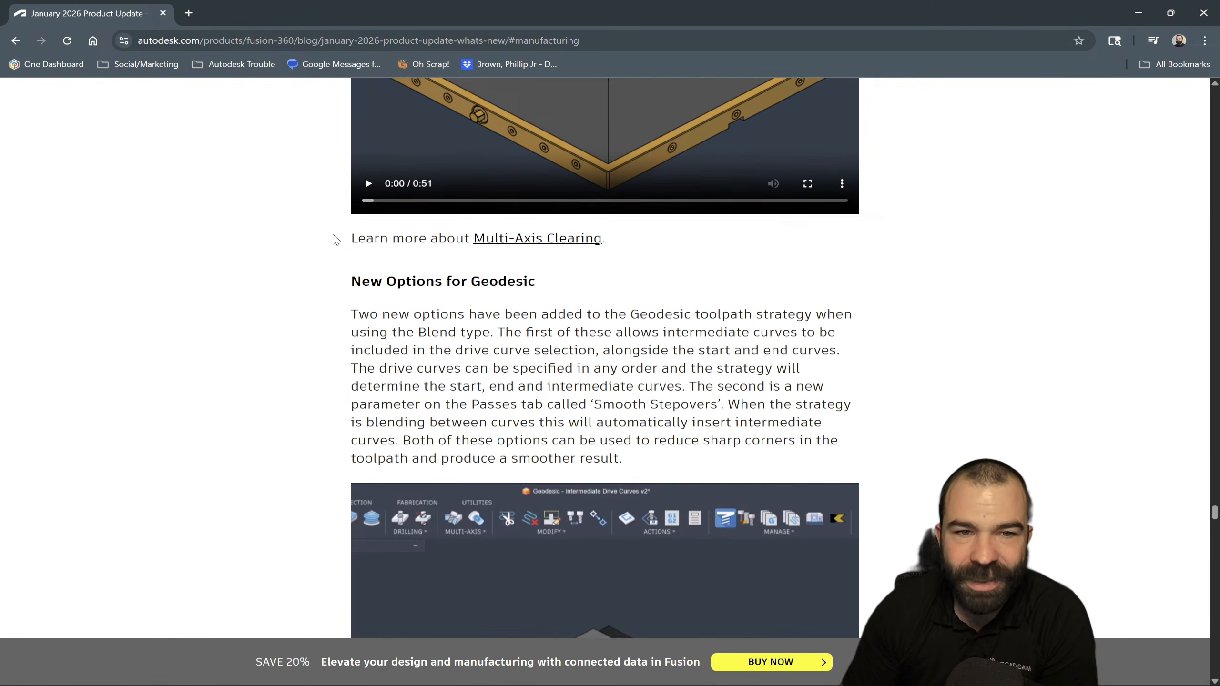
{"action": "scroll", "coordinate": [335, 239], "scroll_direction": "down", "scroll_amount": 1}
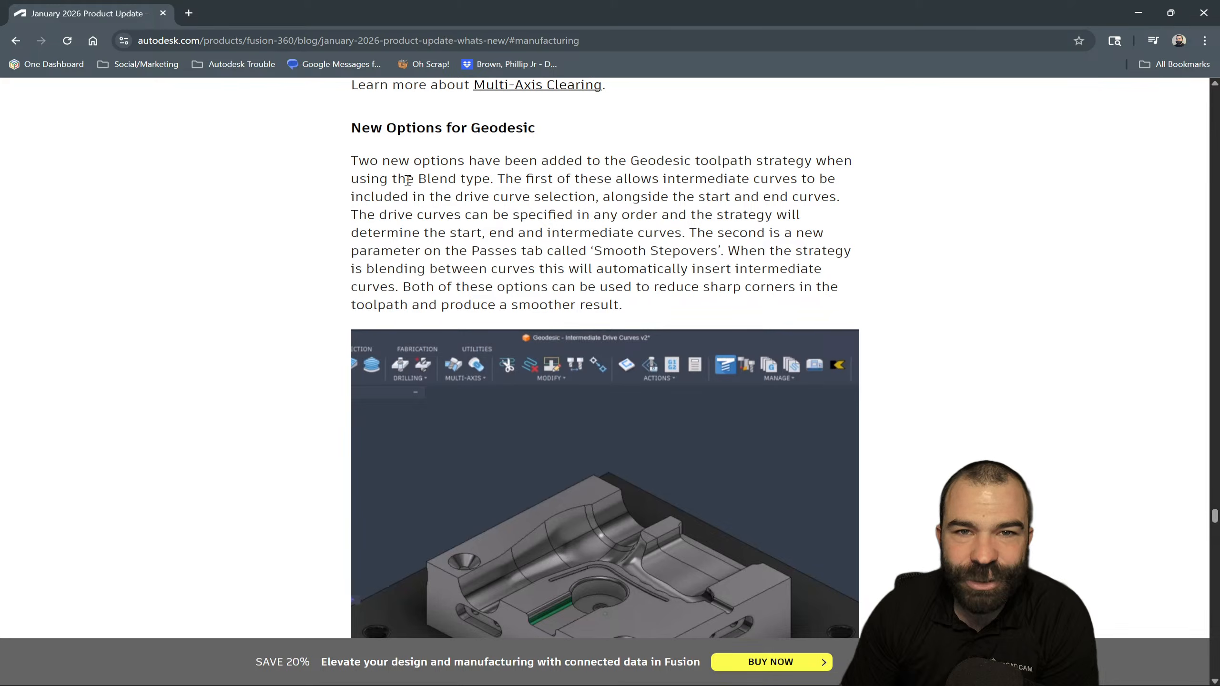
{"action": "scroll", "coordinate": [408, 180], "scroll_direction": "down", "scroll_amount": 1}
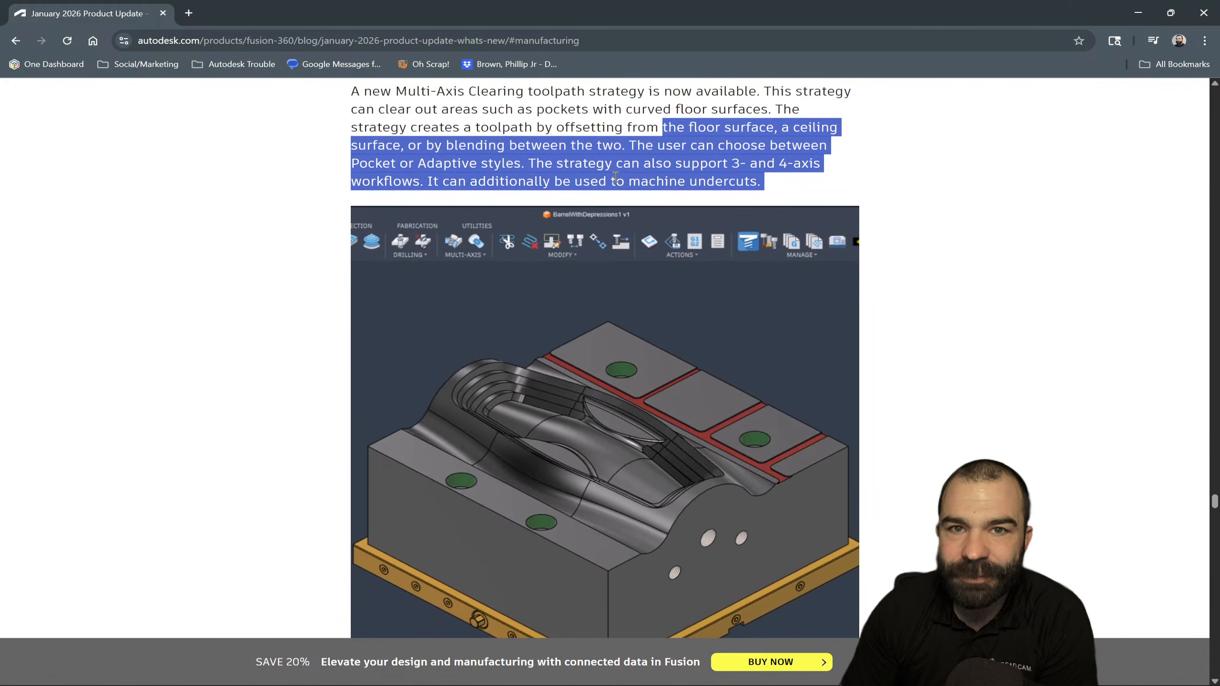
{"action": "scroll", "coordinate": [468, 267], "scroll_direction": "down", "scroll_amount": 20}
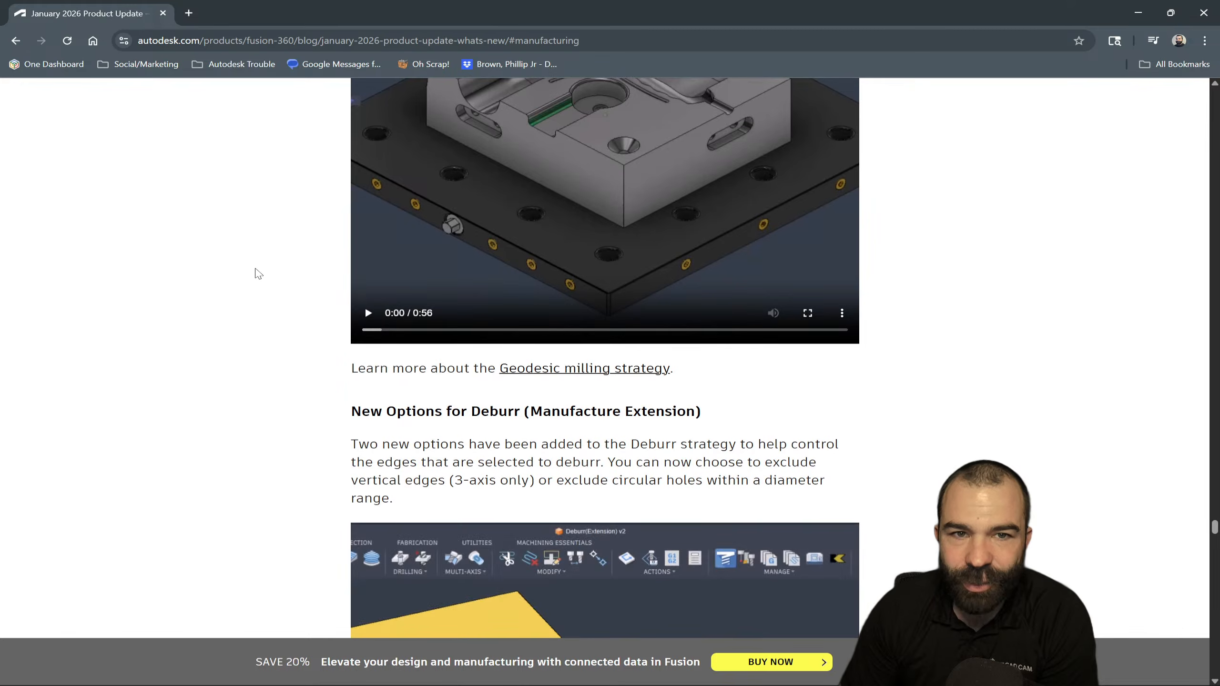
{"action": "scroll", "coordinate": [258, 274], "scroll_direction": "down", "scroll_amount": 5}
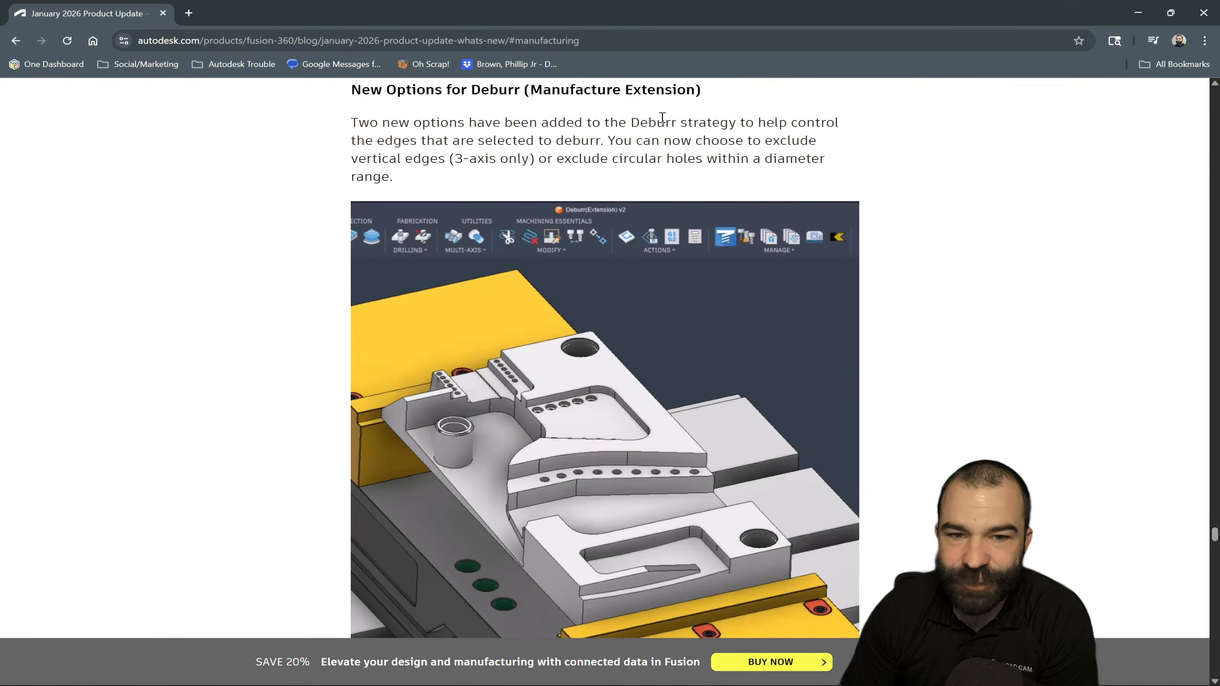
{"action": "scroll", "coordinate": [625, 145], "scroll_direction": "down", "scroll_amount": 10}
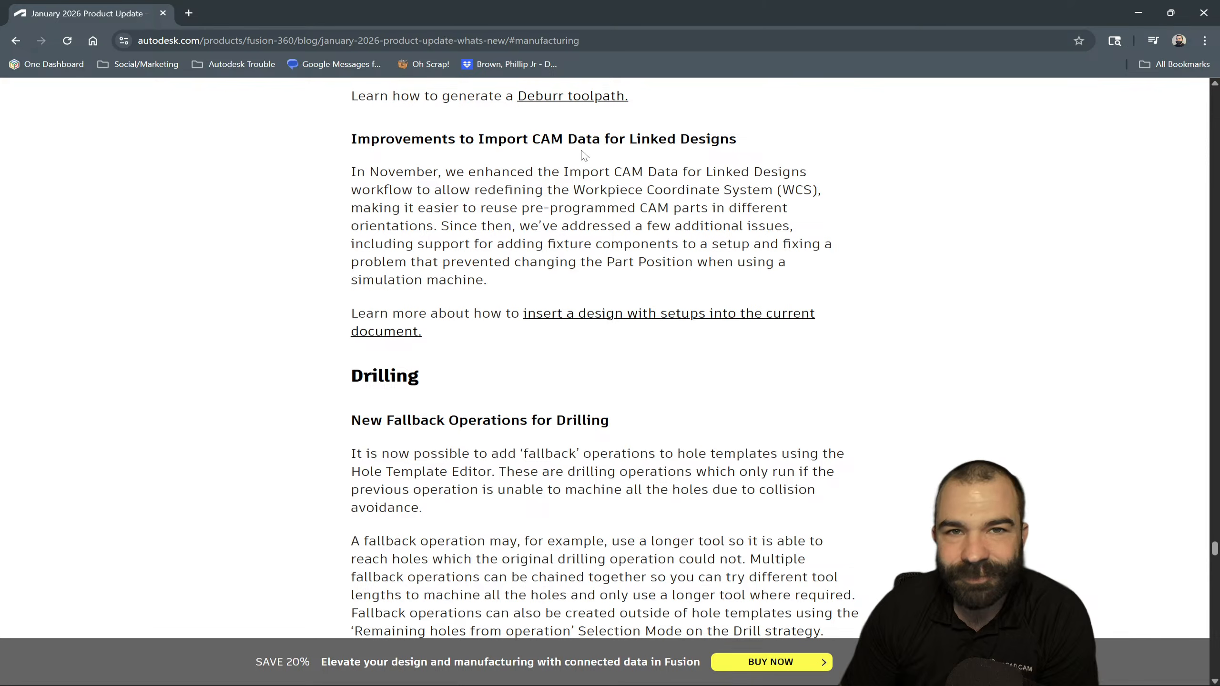
Read through the Drilling, Turning and Additive Manufacturing updates, and close the browser to return to Fusion
{"action": "scroll", "coordinate": [430, 240], "scroll_direction": "down", "scroll_amount": 4}
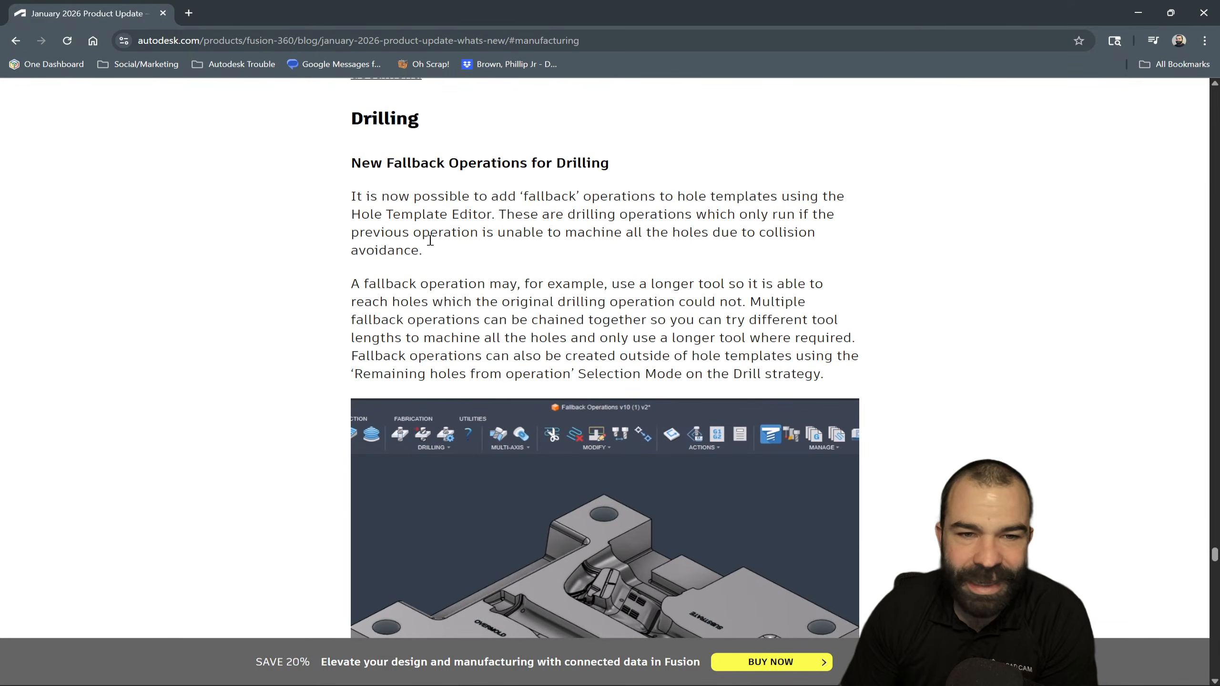
{"action": "scroll", "coordinate": [440, 248], "scroll_direction": "down", "scroll_amount": 11}
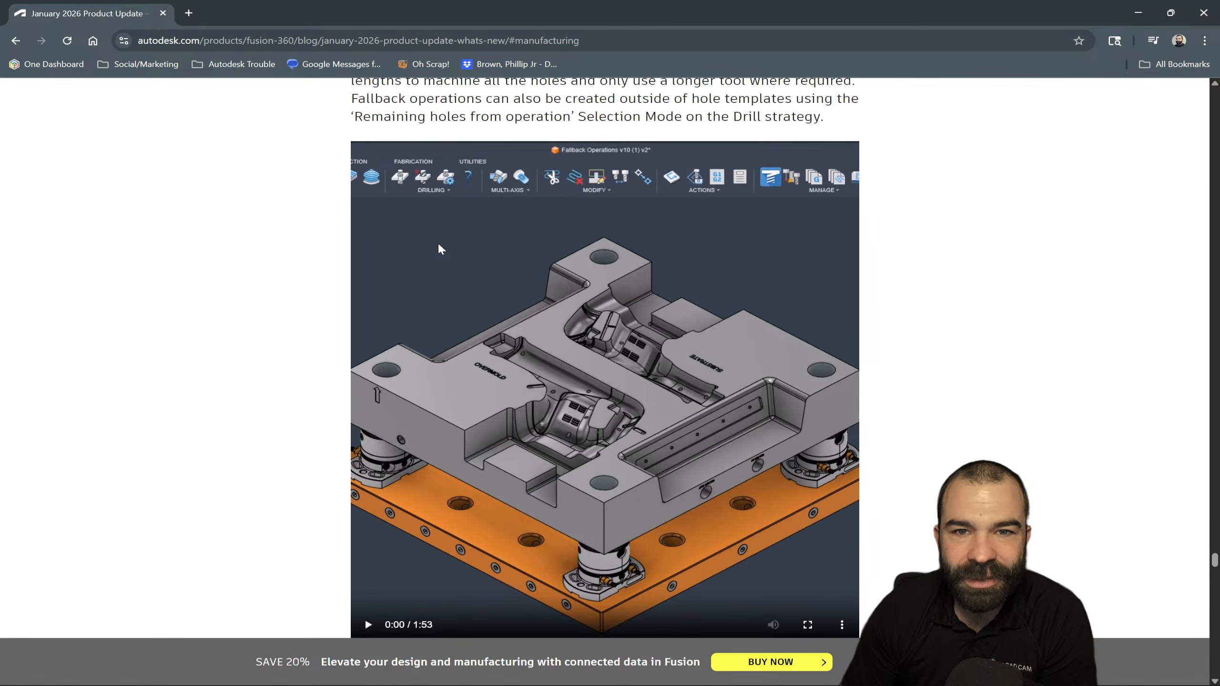
{"action": "scroll", "coordinate": [441, 249], "scroll_direction": "down", "scroll_amount": 3}
{"action": "scroll", "coordinate": [439, 245], "scroll_direction": "up", "scroll_amount": 1}
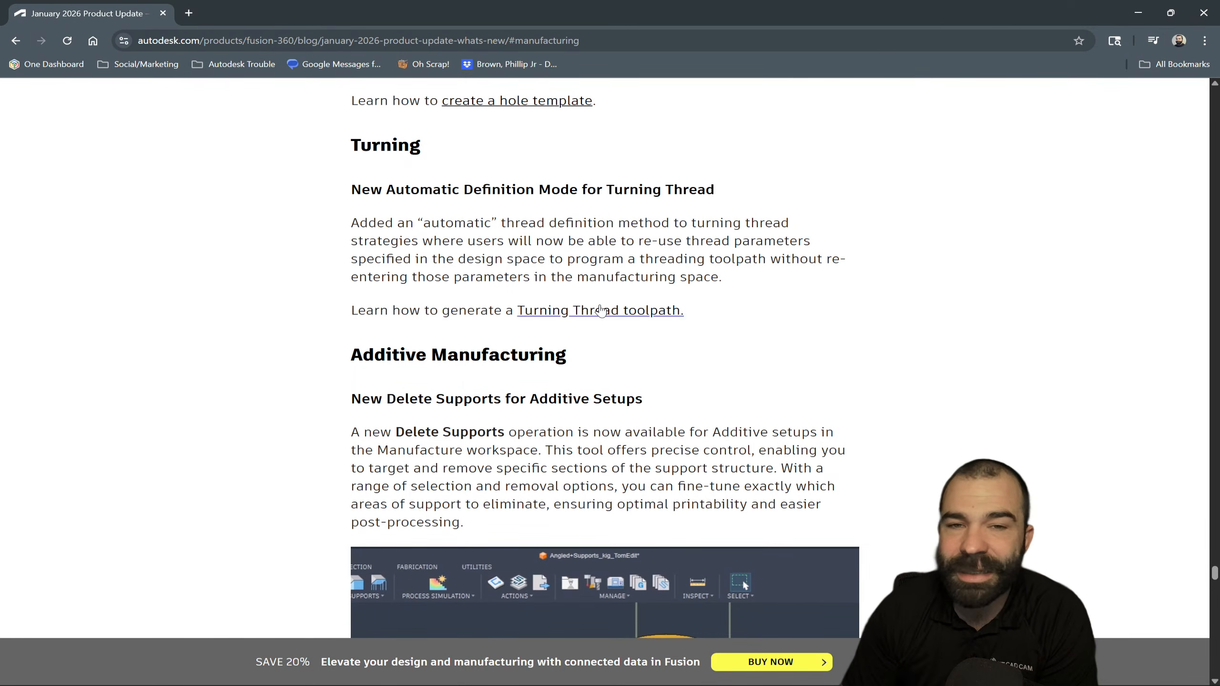
{"action": "scroll", "coordinate": [468, 336], "scroll_direction": "down", "scroll_amount": 1}
{"action": "scroll", "coordinate": [467, 369], "scroll_direction": "down", "scroll_amount": 2}
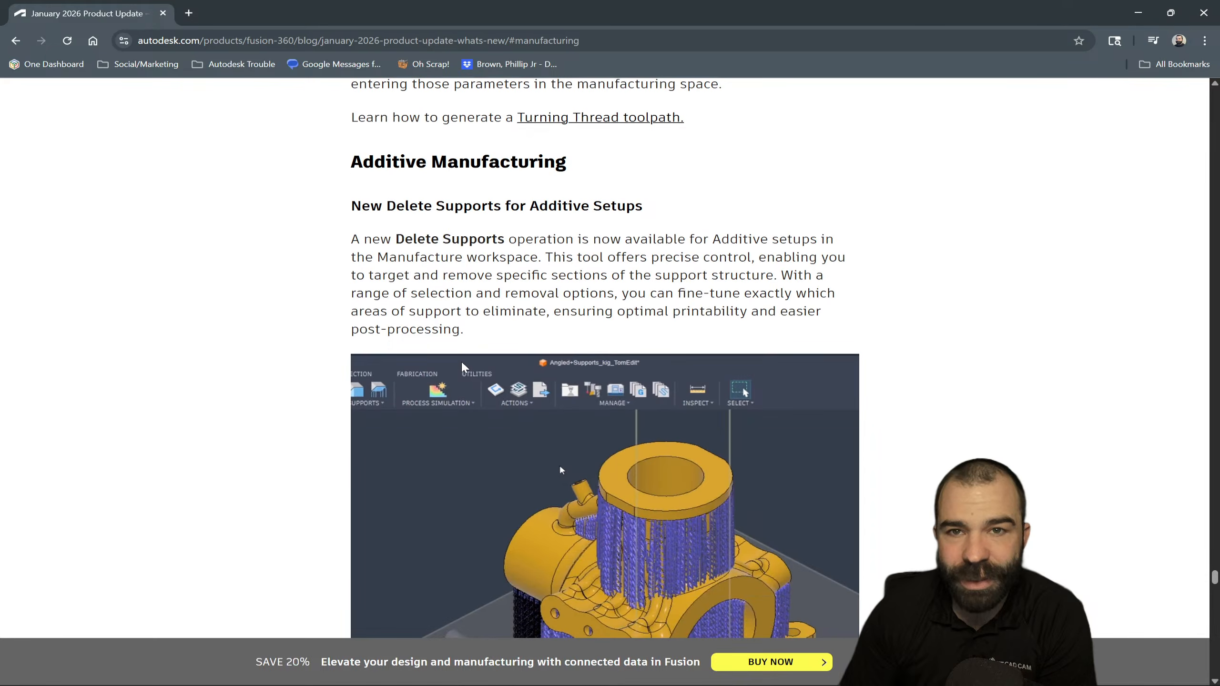
{"action": "scroll", "coordinate": [341, 264], "scroll_direction": "down", "scroll_amount": 2}
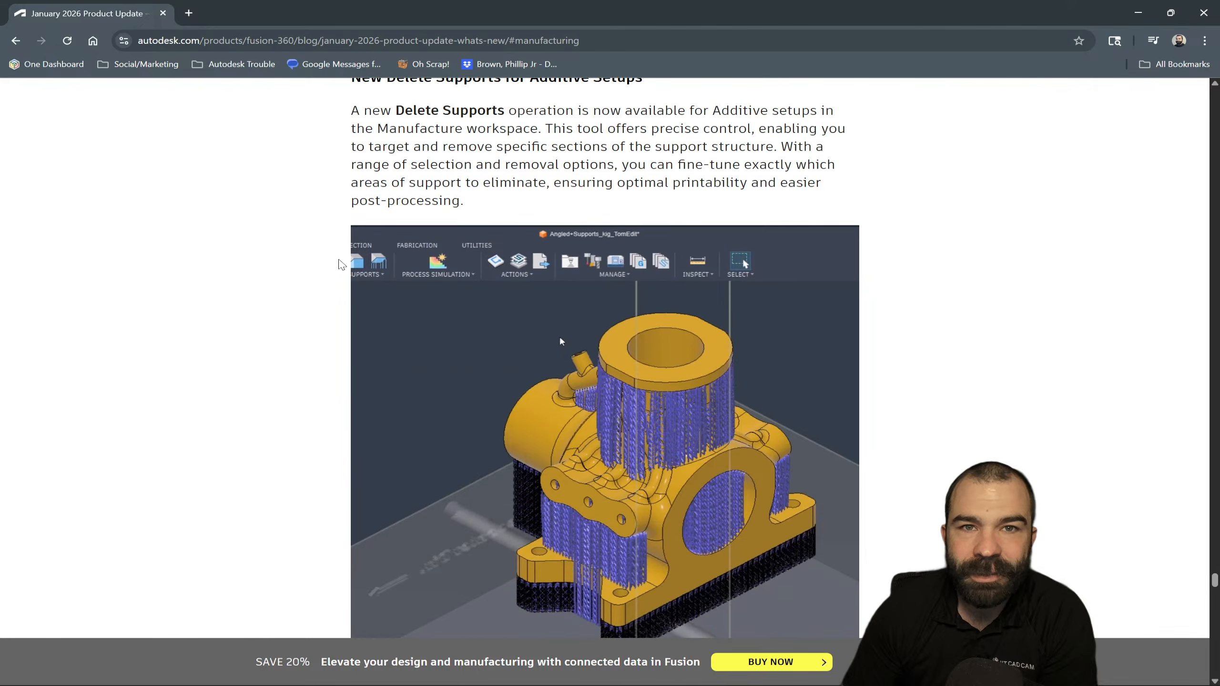
{"action": "scroll", "coordinate": [377, 311], "scroll_direction": "up", "scroll_amount": 5}
{"action": "scroll", "coordinate": [378, 311], "scroll_direction": "up", "scroll_amount": 5}
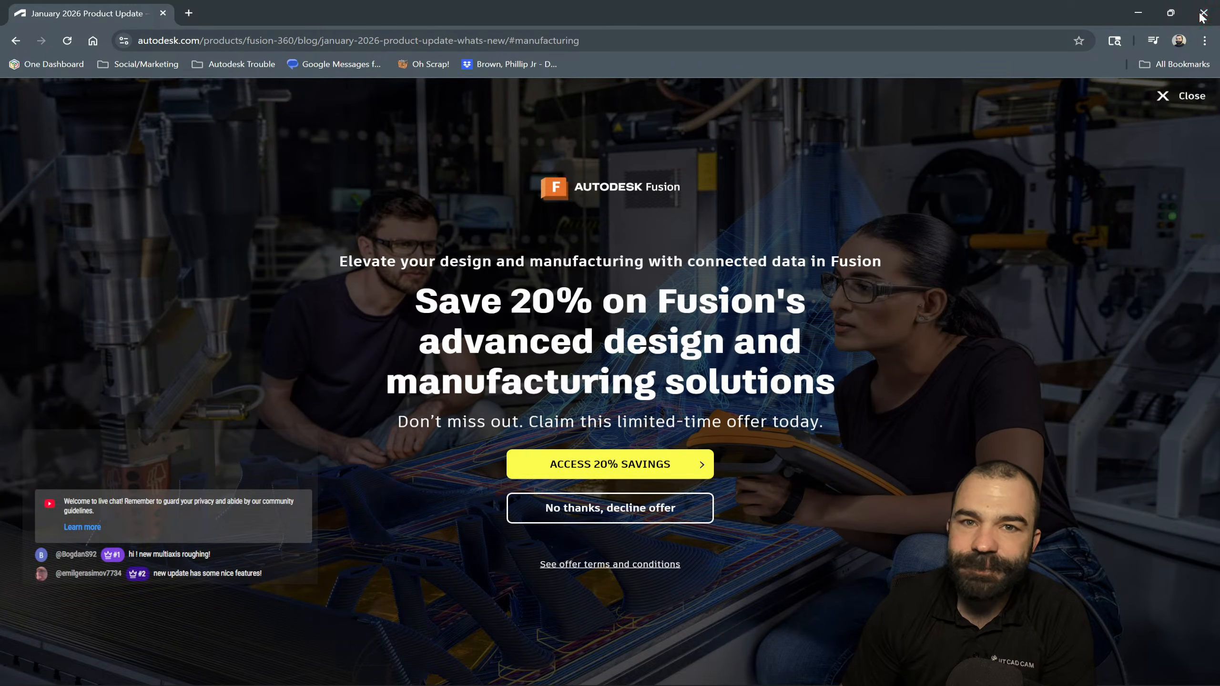
{"action": "left_click", "coordinate": [1200, 14]}
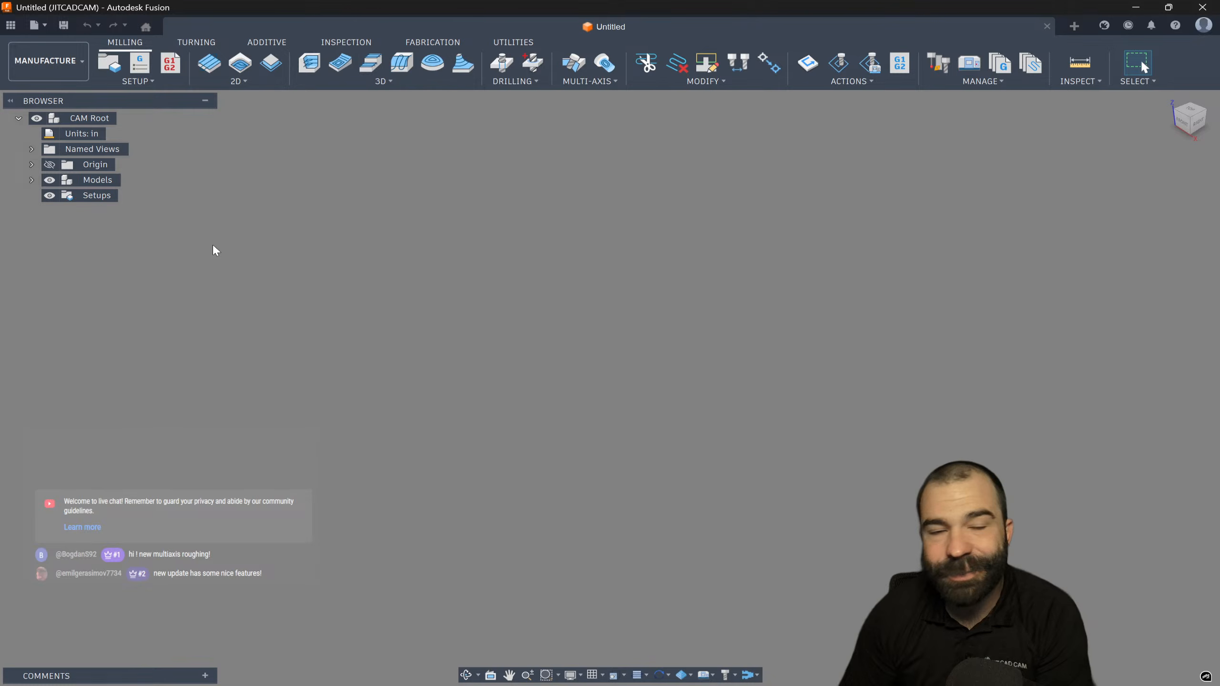
Open the Bushing A design from the 2x Lathe class folder of the Fusion BootCamp project, and hide the project data
{"action": "left_click", "coordinate": [11, 26]}
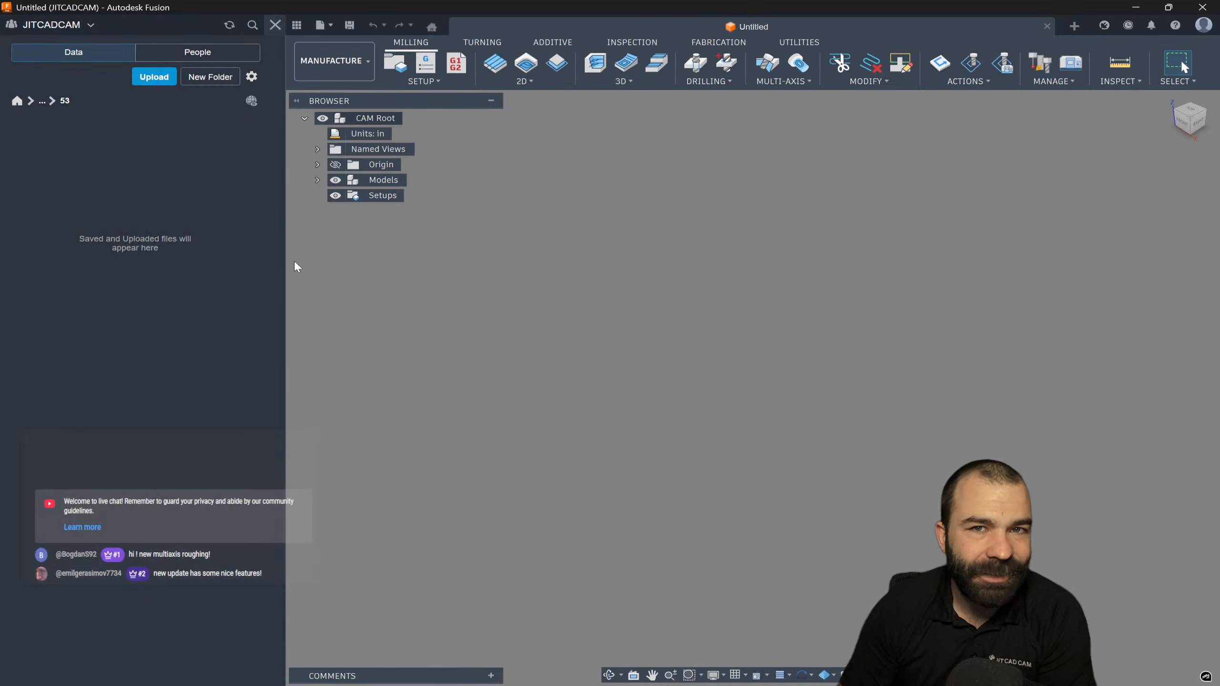
{"action": "left_click", "coordinate": [17, 101]}
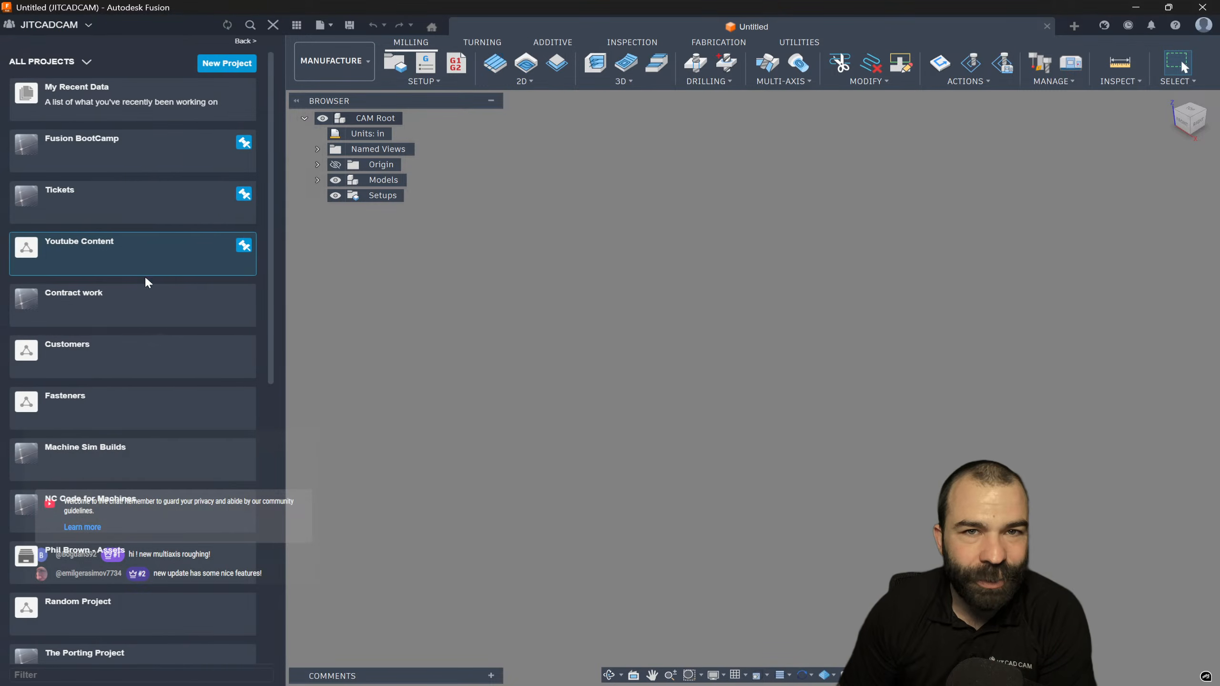
{"action": "left_click", "coordinate": [101, 161]}
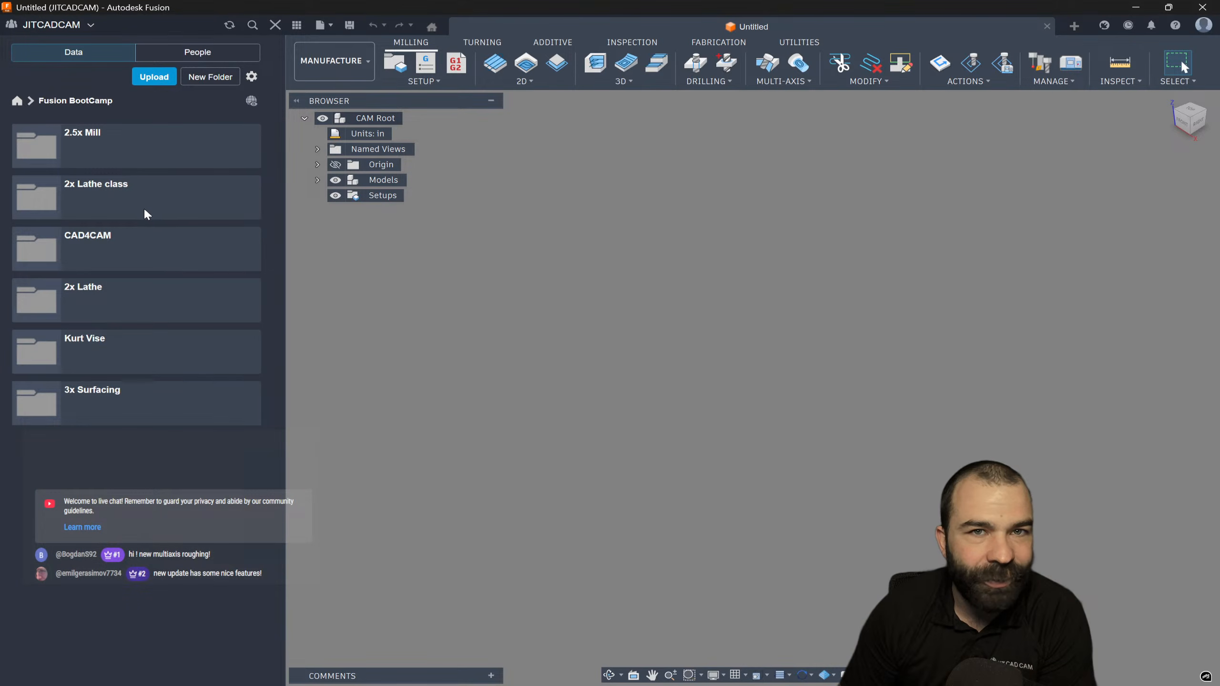
{"action": "left_click", "coordinate": [138, 202]}
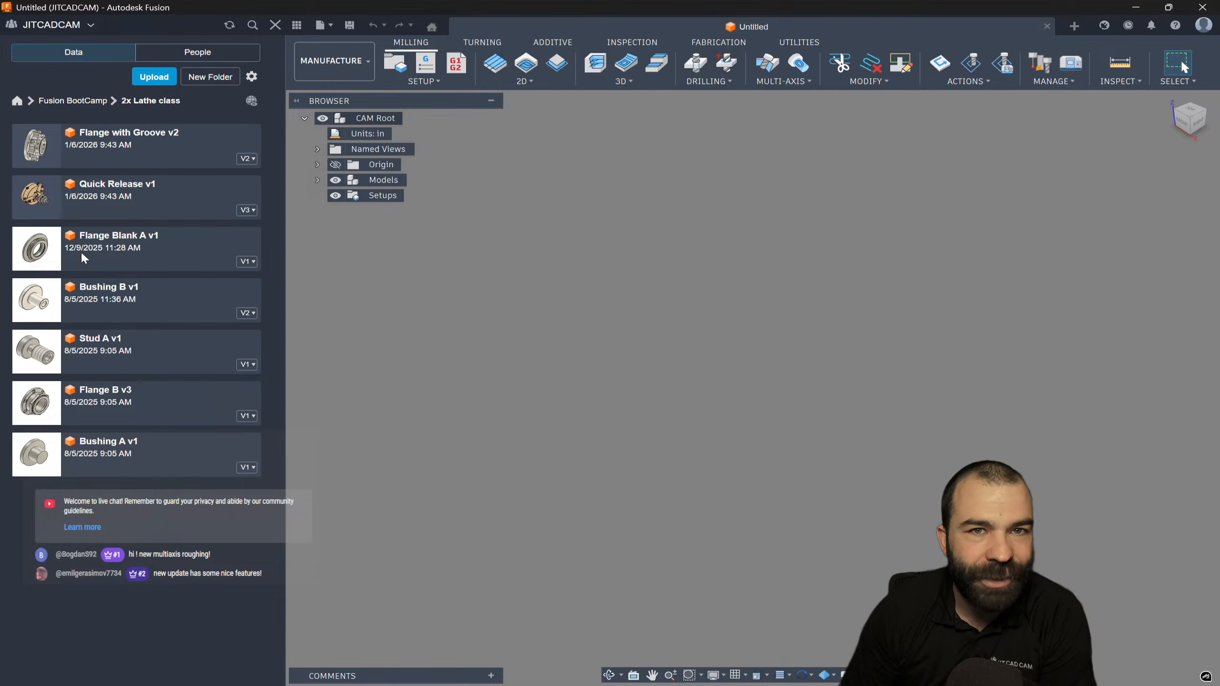
{"action": "left_click", "coordinate": [135, 453]}
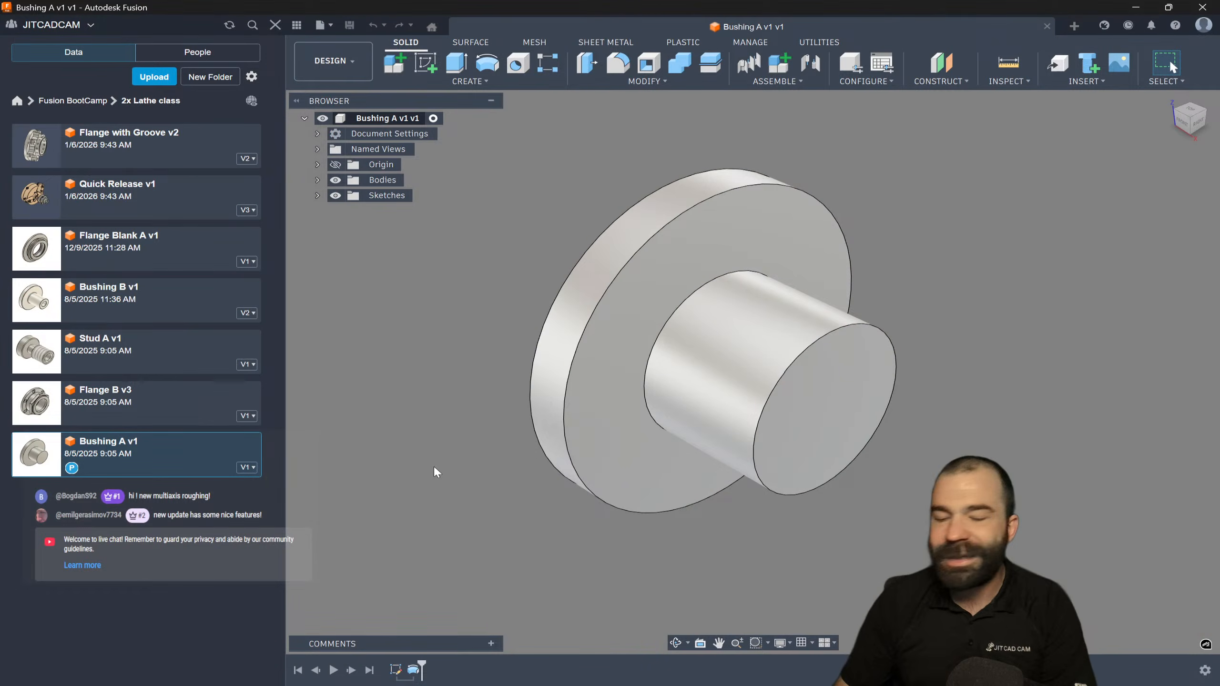
{"action": "left_click", "coordinate": [275, 25]}
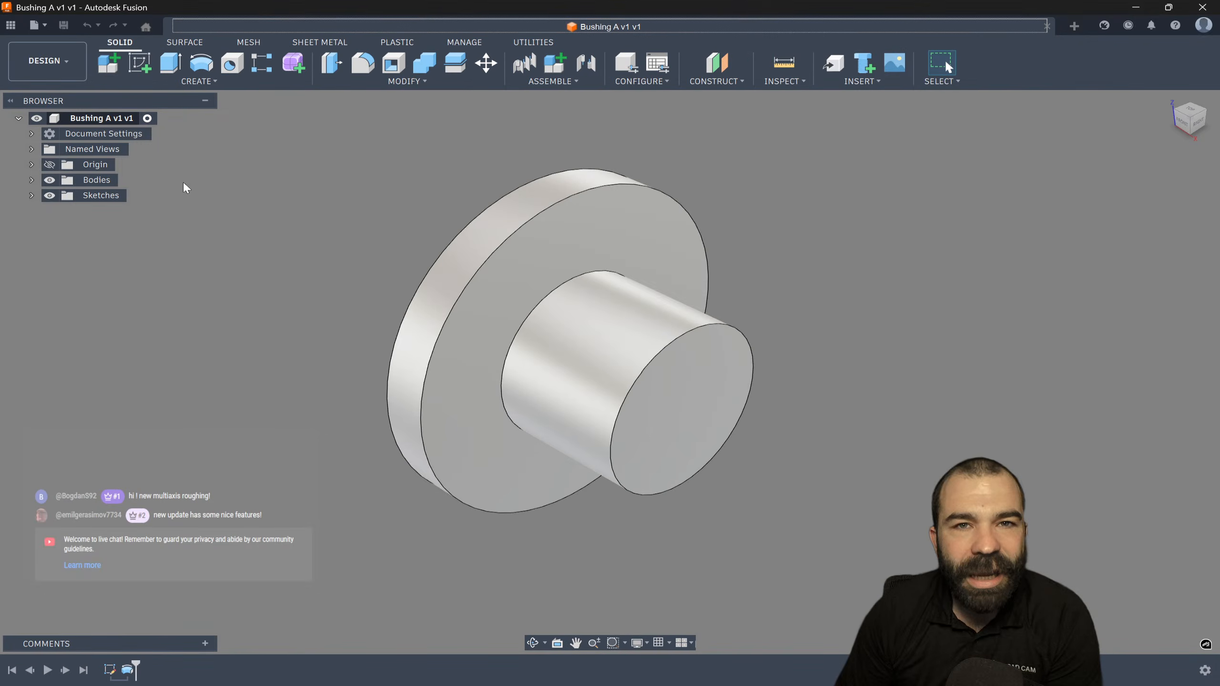
Switch to the Manufacture workspace and create a Turning or mill/turn setup for the bushing with the Z axis flipped
{"action": "left_click", "coordinate": [48, 61]}
{"action": "left_click", "coordinate": [48, 205]}
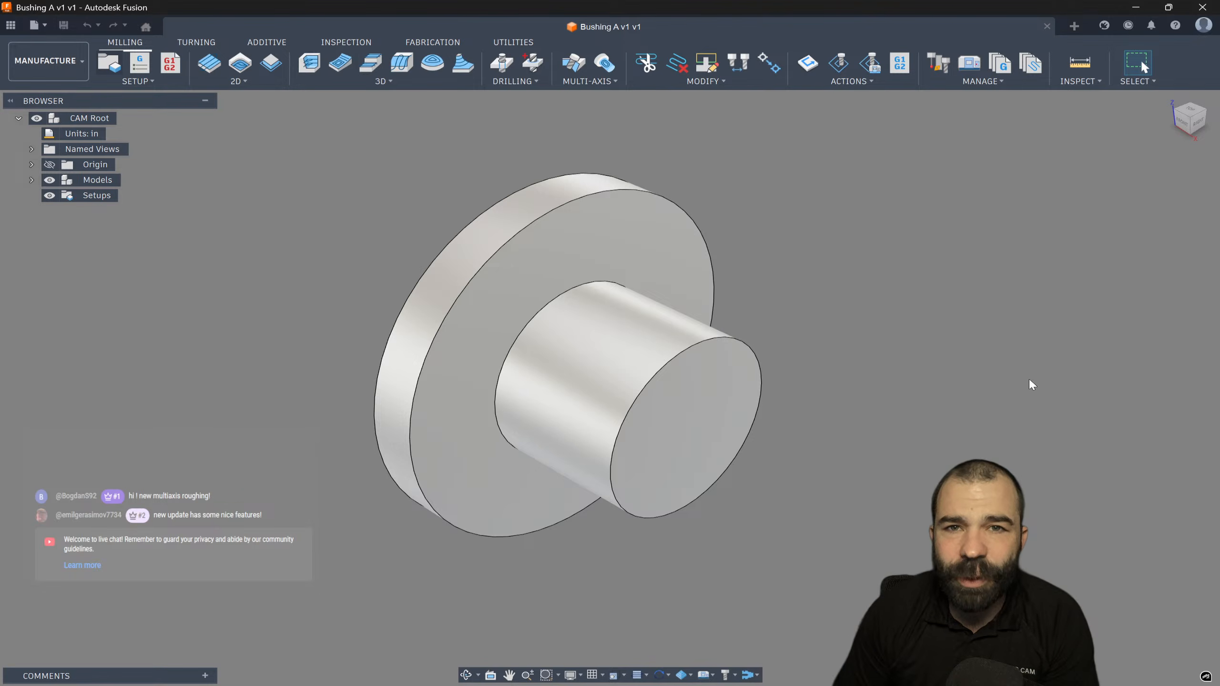
{"action": "left_click", "coordinate": [1159, 261]}
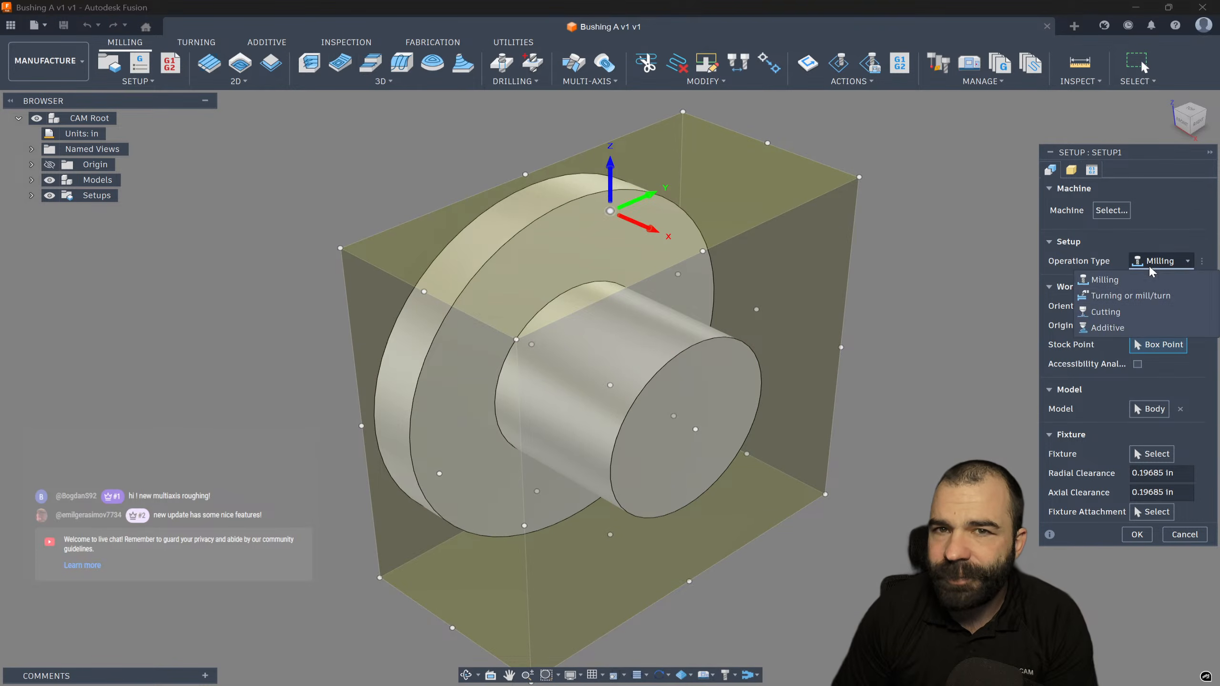
{"action": "left_click", "coordinate": [1132, 295]}
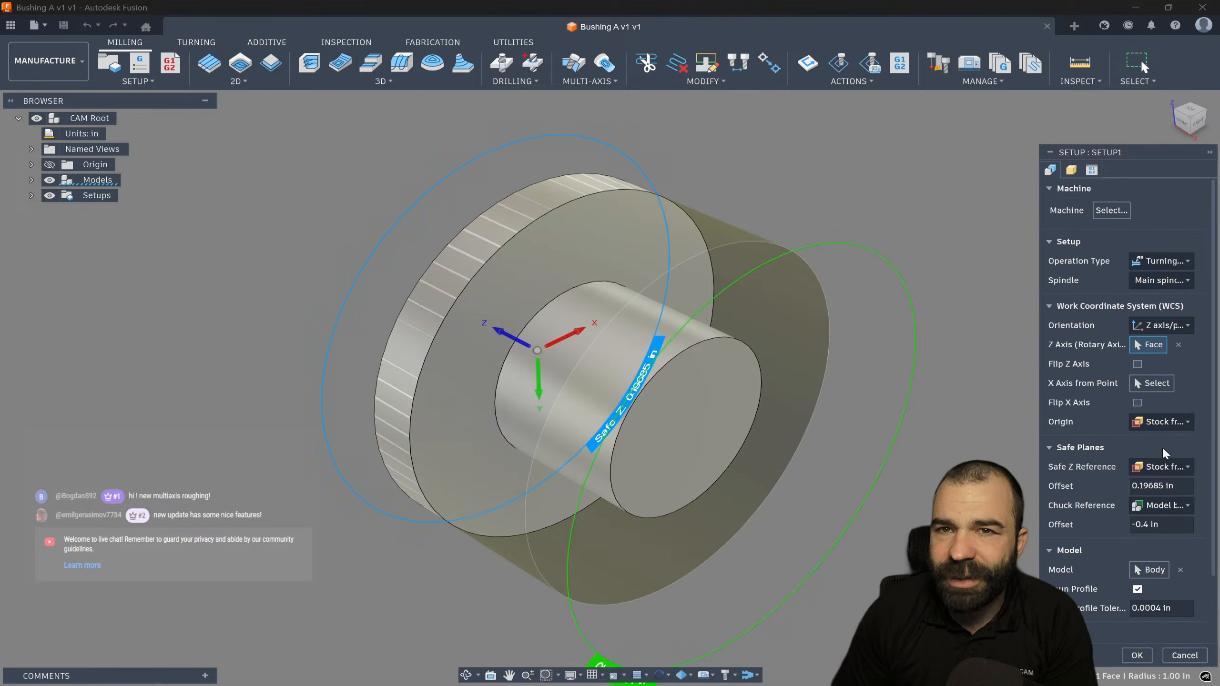
{"action": "left_click", "coordinate": [1137, 363]}
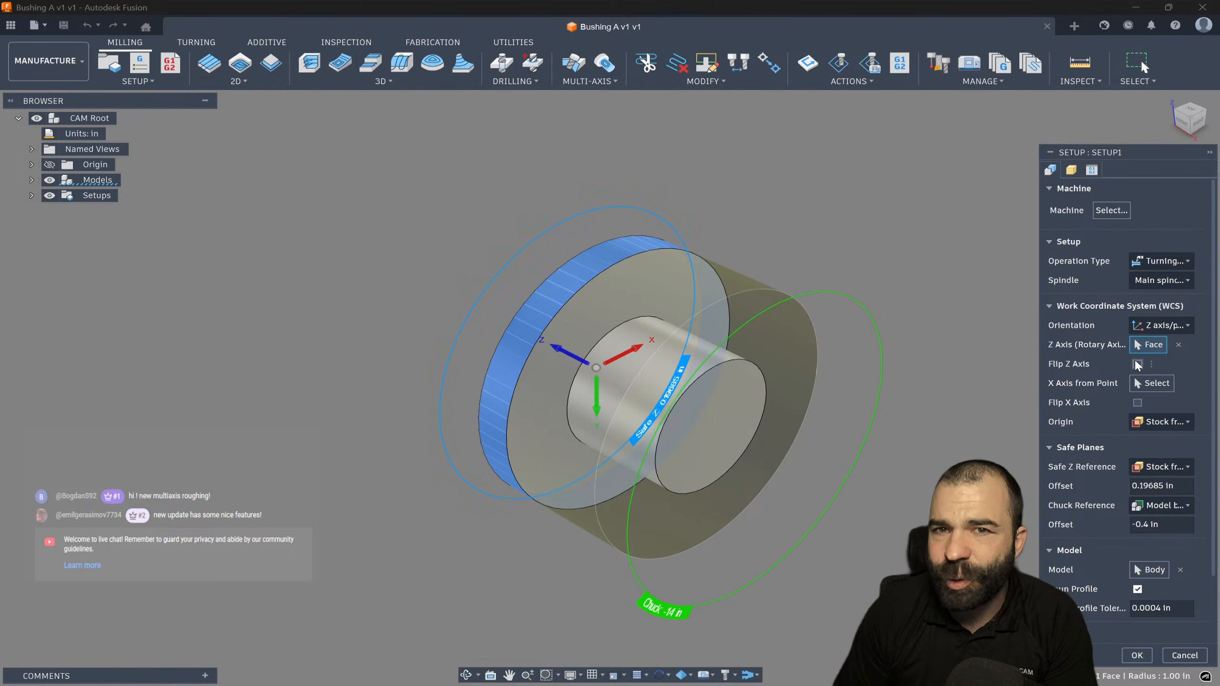
{"action": "left_click", "coordinate": [1136, 655]}
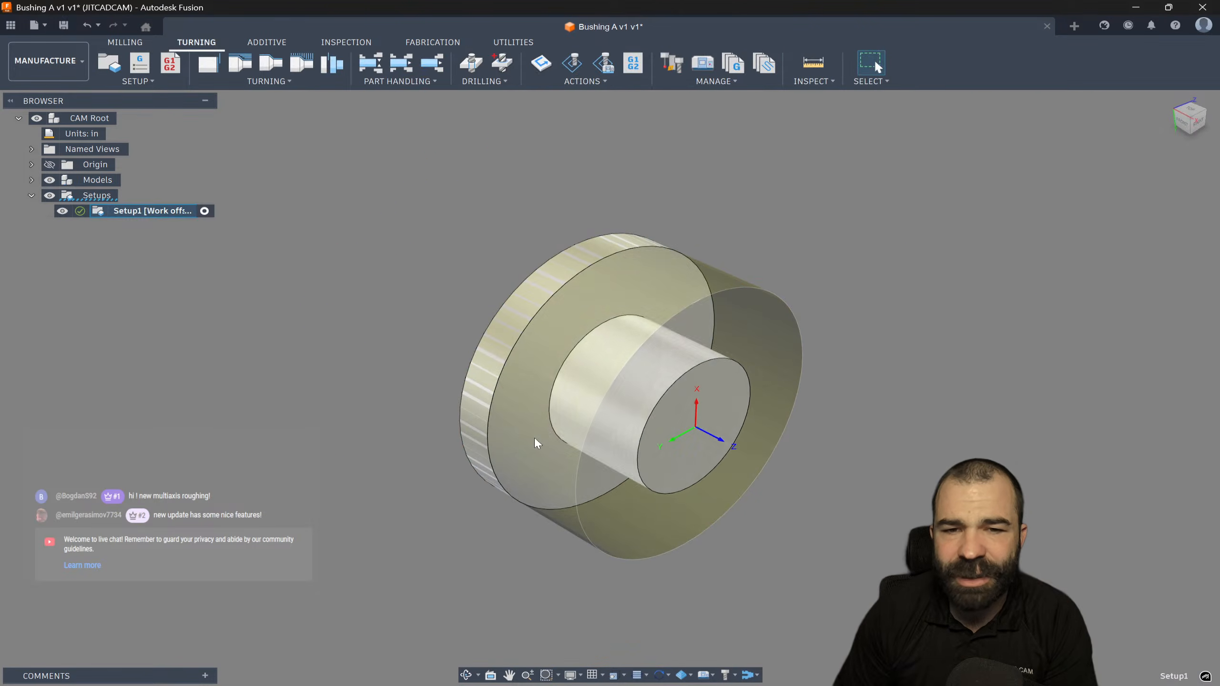
Add the profile turning and single groove operations to the new setup from a template
{"action": "right_click", "coordinate": [164, 213]}
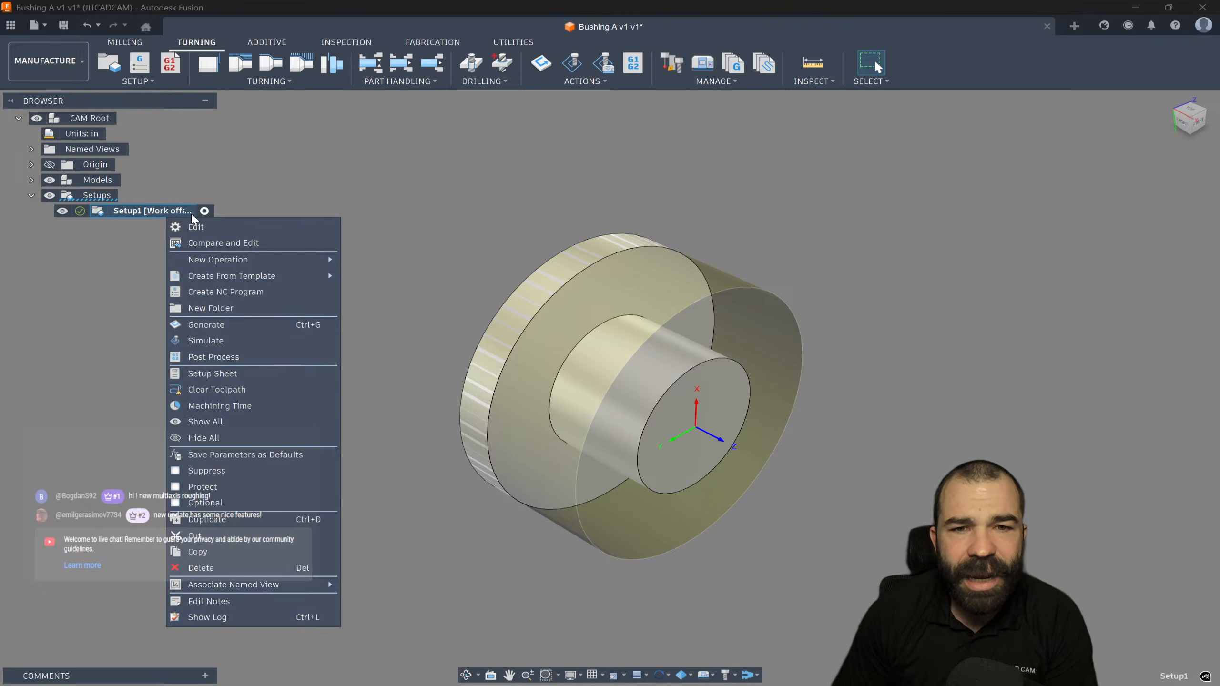
{"action": "mouse_move", "coordinate": [277, 274]}
{"action": "left_click", "coordinate": [373, 275]}
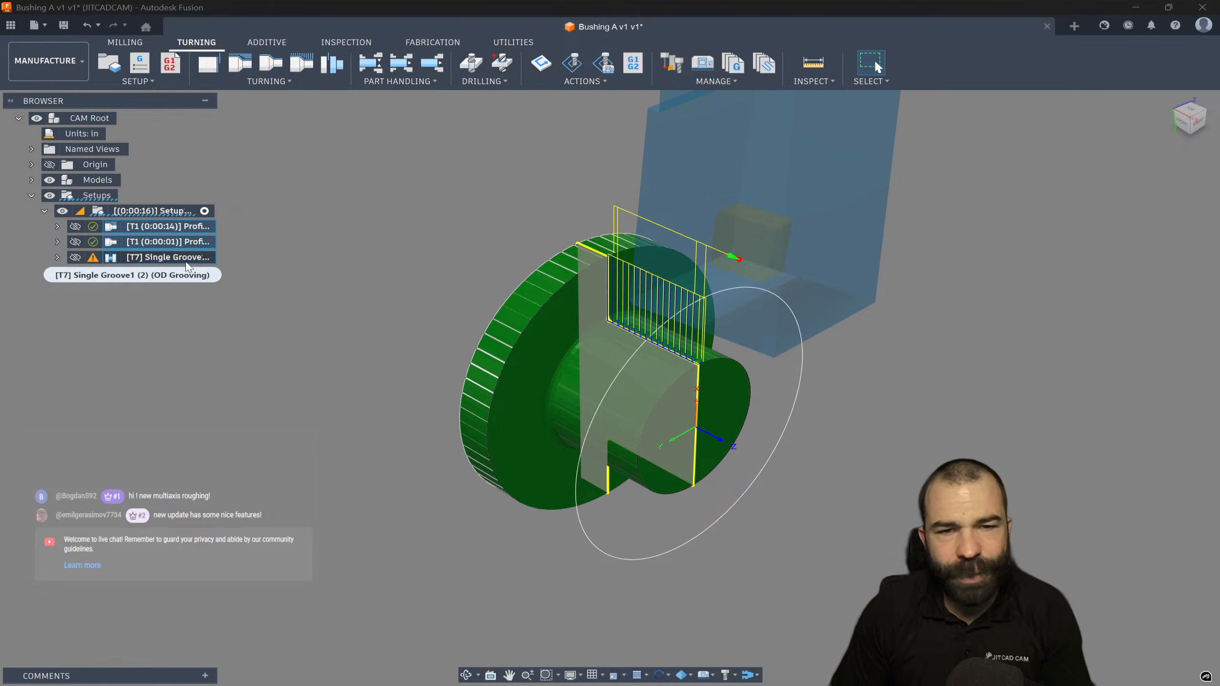
Delete the Single Groove operation from the turning setup
{"action": "left_click", "coordinate": [188, 260]}
{"action": "key", "text": "BackSpace"}
{"action": "left_click", "coordinate": [209, 301]}
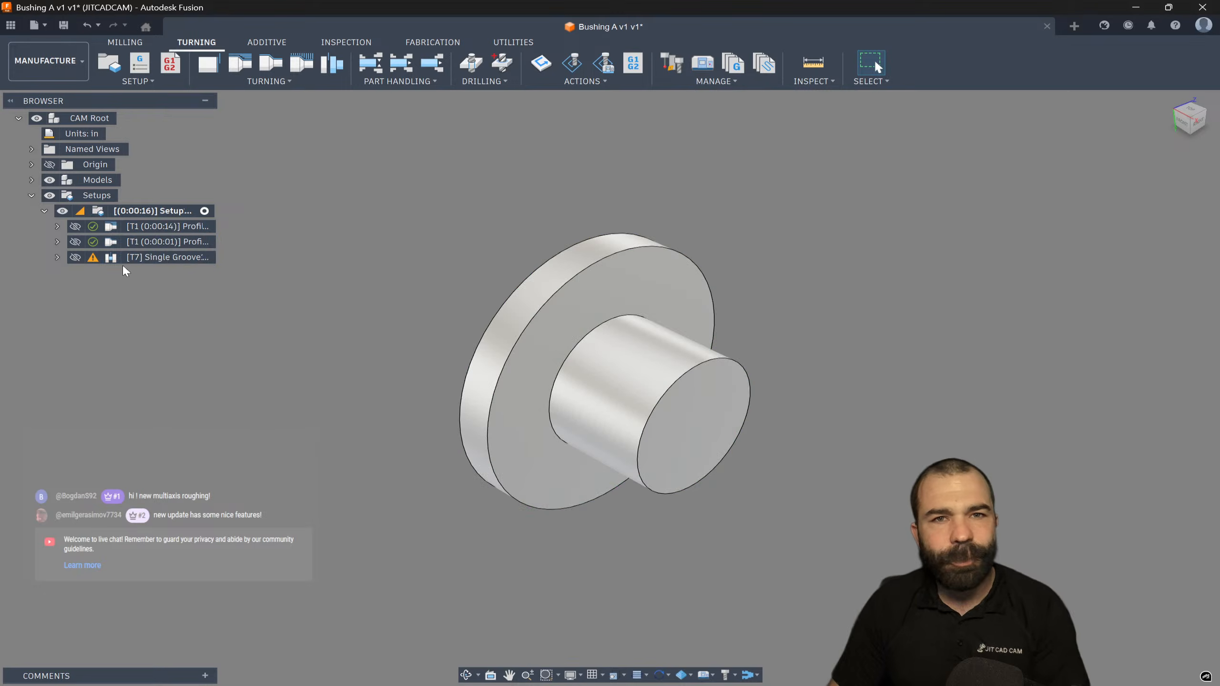
{"action": "left_click", "coordinate": [121, 264]}
{"action": "key", "text": "Delete"}
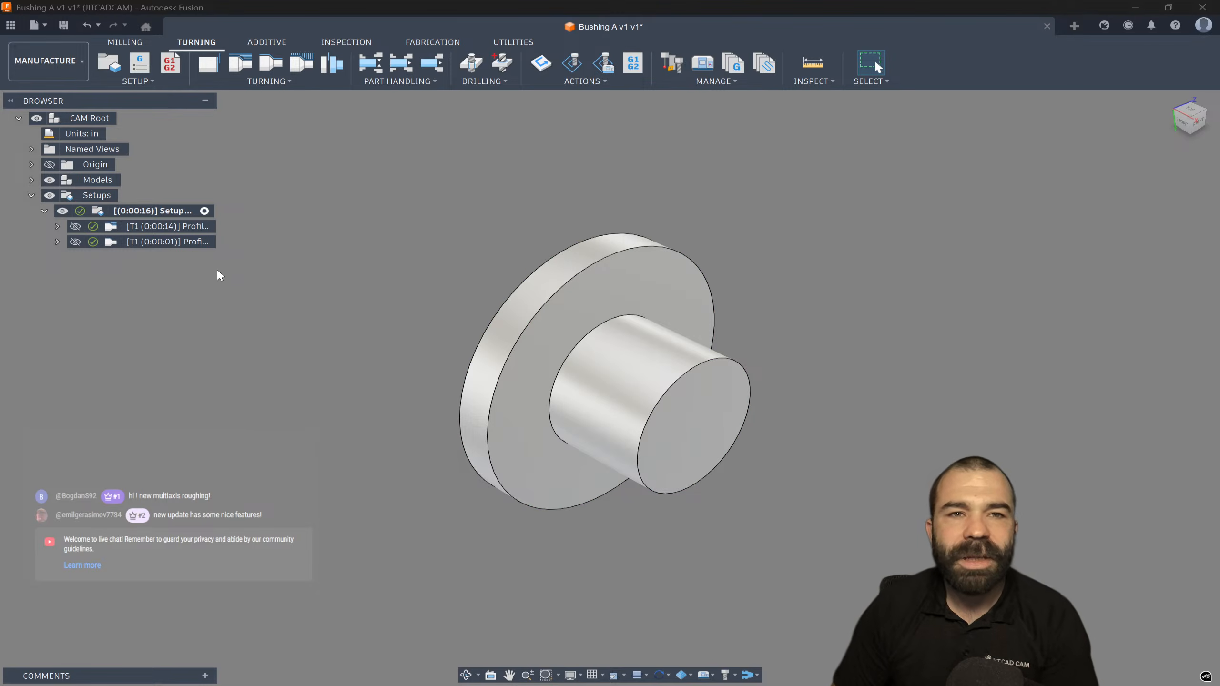
Start post processing the turning setup and open the post library to choose a different post
{"action": "right_click", "coordinate": [162, 213]}
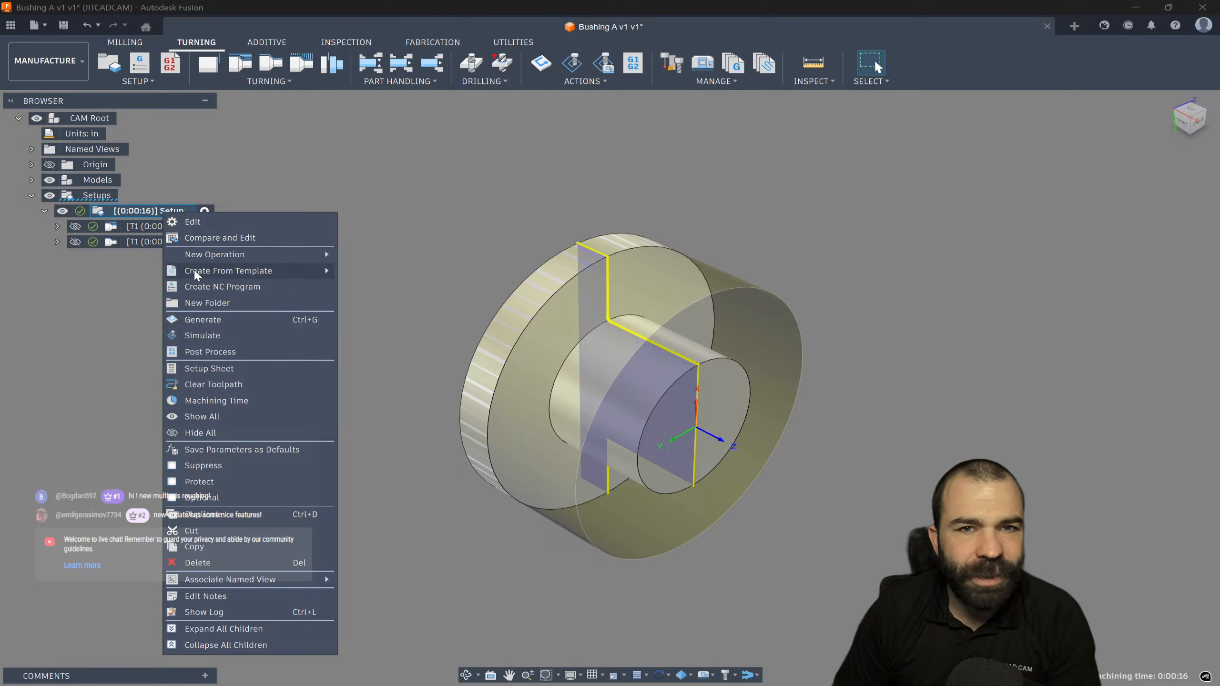
{"action": "left_click", "coordinate": [233, 353]}
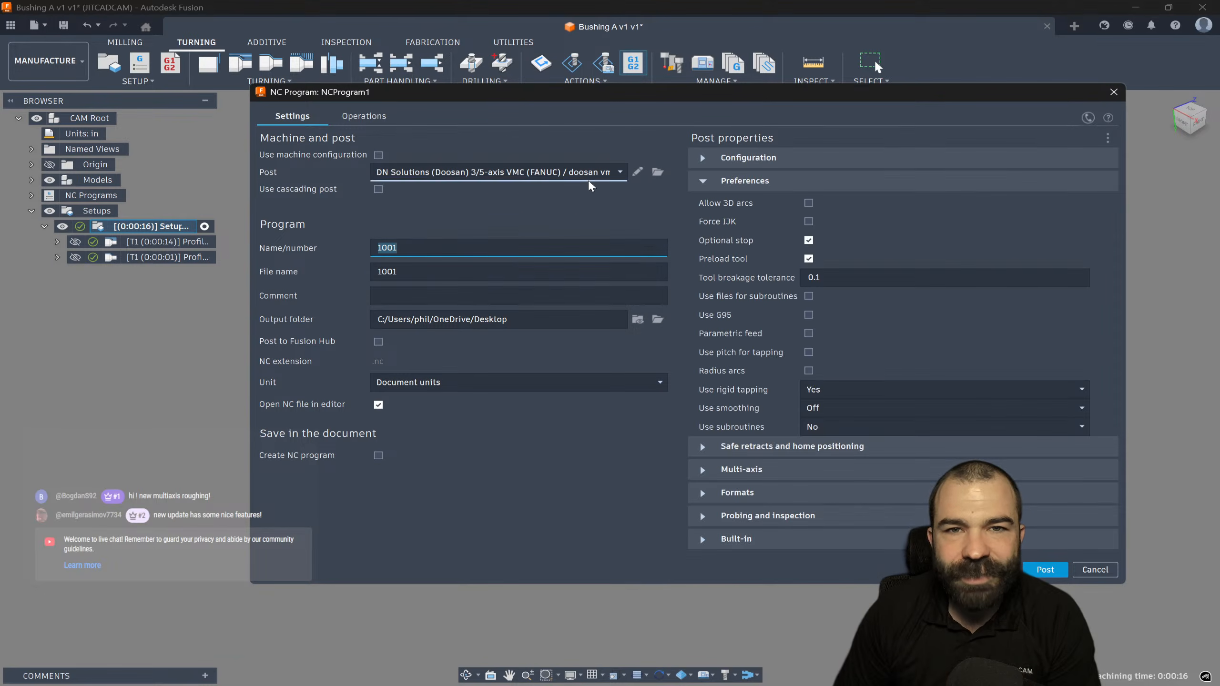
{"action": "left_click", "coordinate": [588, 175]}
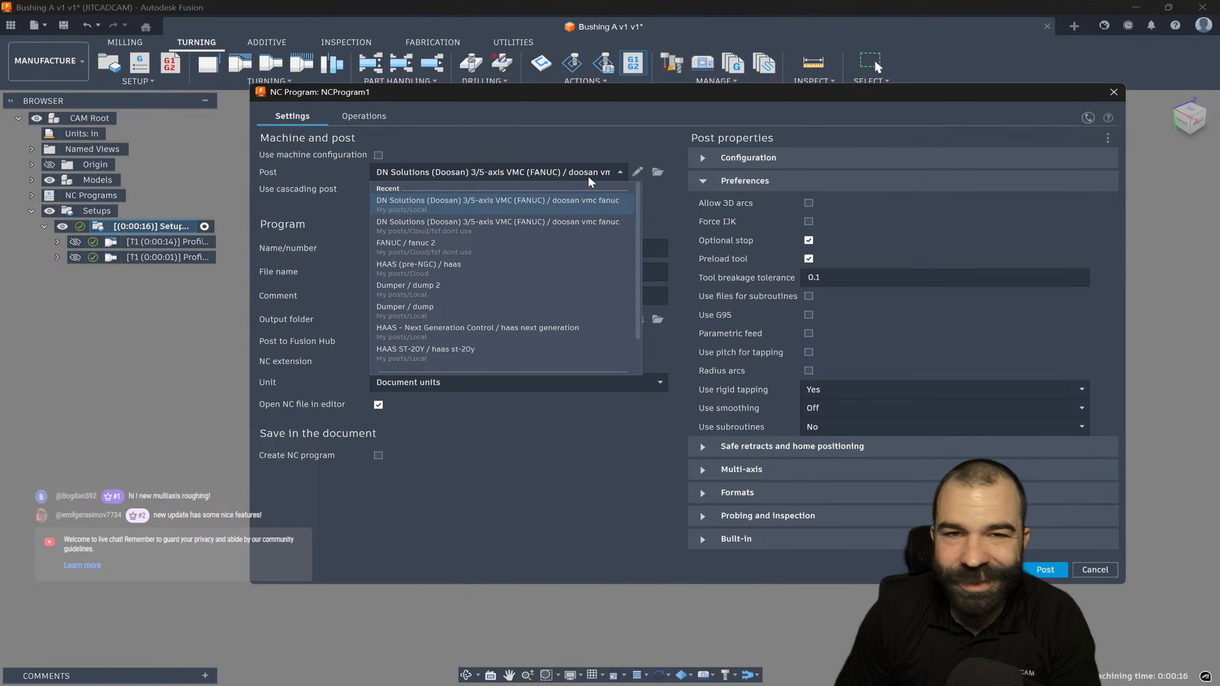
{"action": "left_click", "coordinate": [657, 171]}
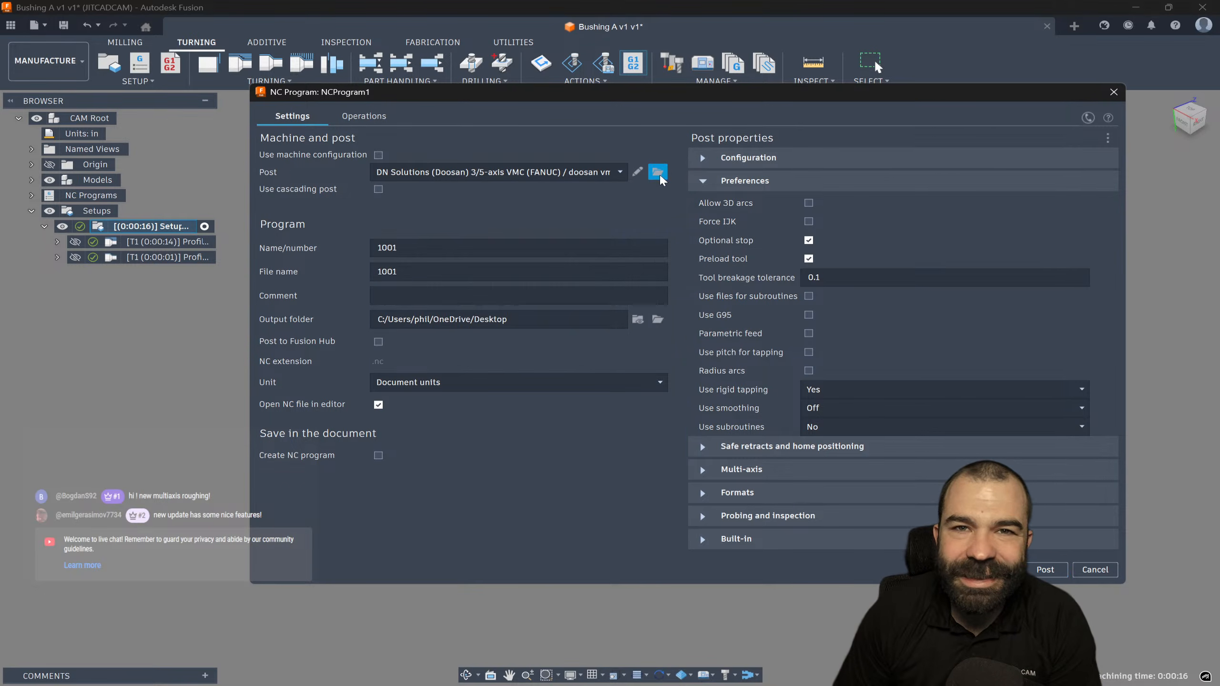
{"action": "left_click", "coordinate": [658, 172]}
{"action": "scroll", "coordinate": [457, 425], "scroll_direction": "down", "scroll_amount": 1}
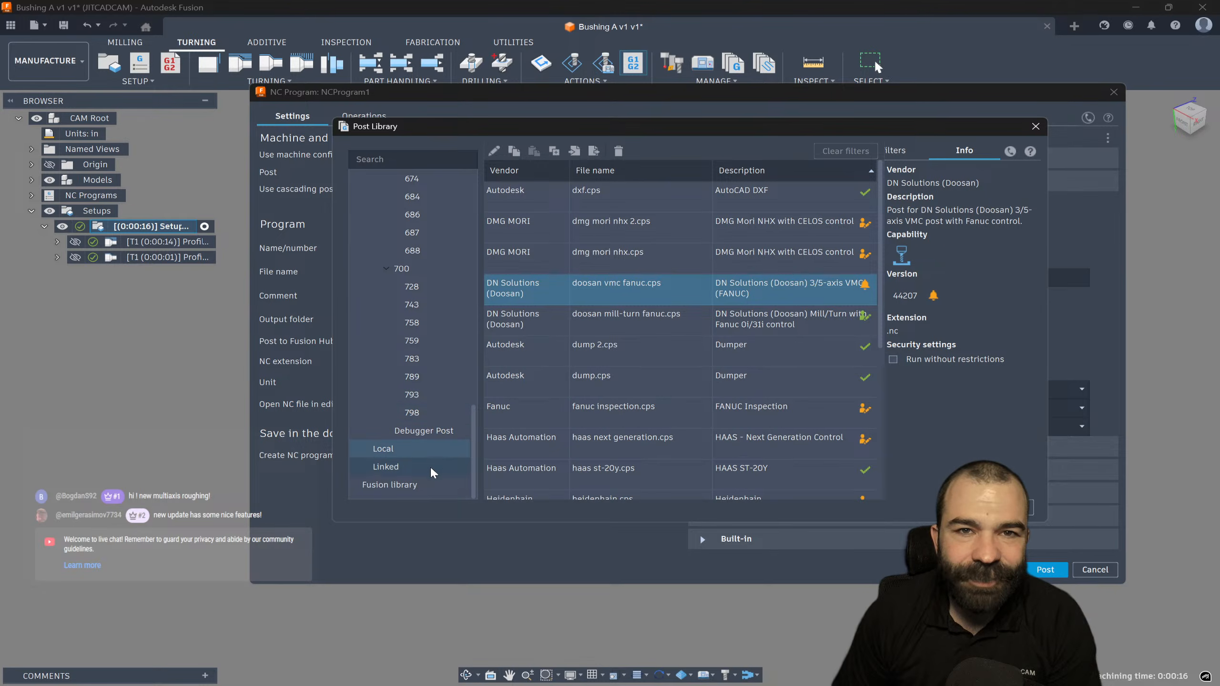
Filter the Fusion library to posts with the Turning capability and search them for "haas"
{"action": "left_click", "coordinate": [416, 485]}
{"action": "left_click", "coordinate": [896, 209]}
{"action": "left_click", "coordinate": [444, 159]}
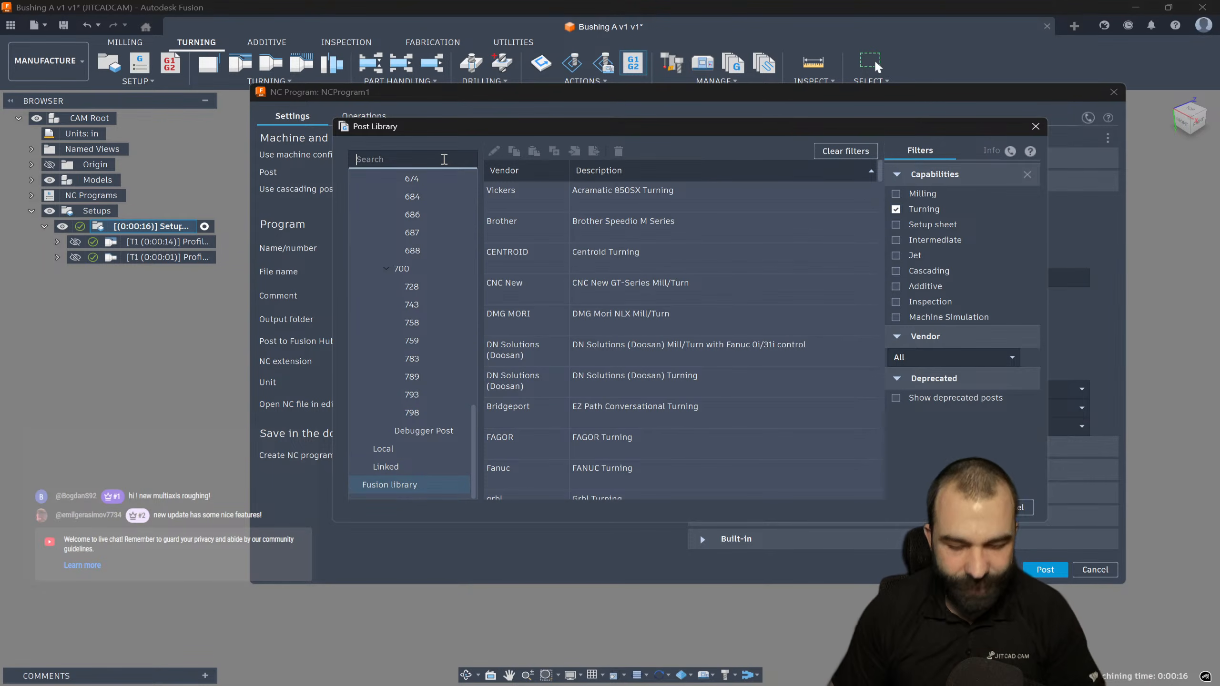
{"action": "type", "text": "haas"}
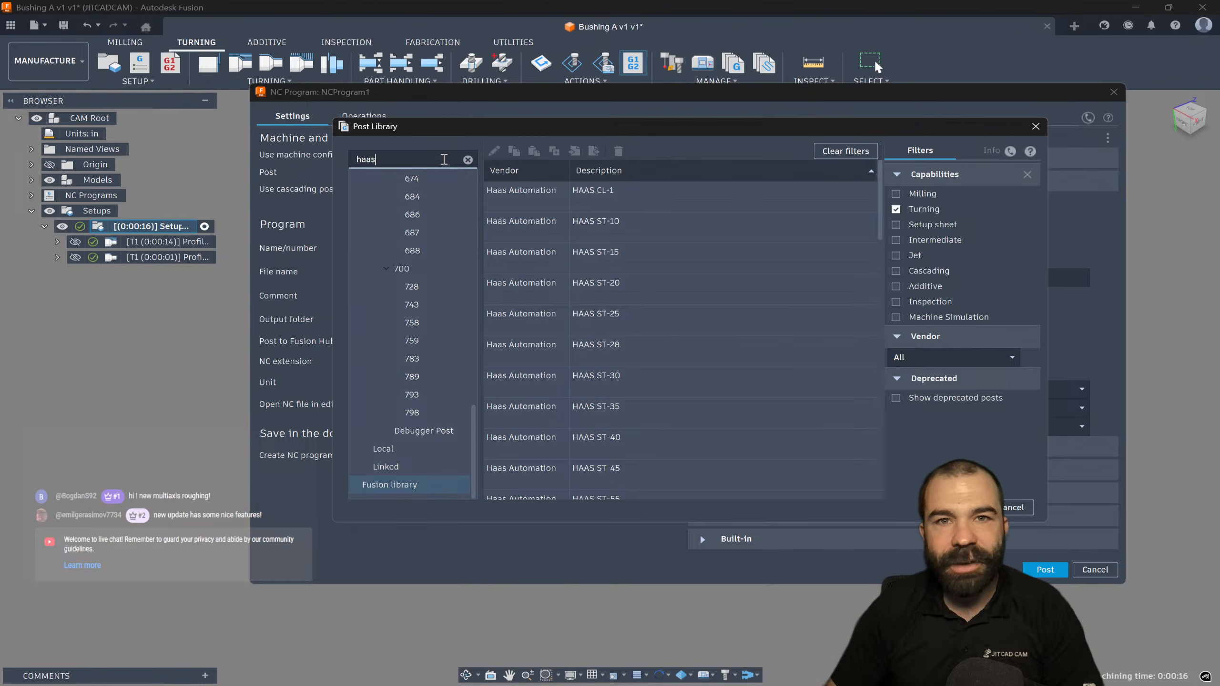
{"action": "scroll", "coordinate": [644, 368], "scroll_direction": "down", "scroll_amount": 5}
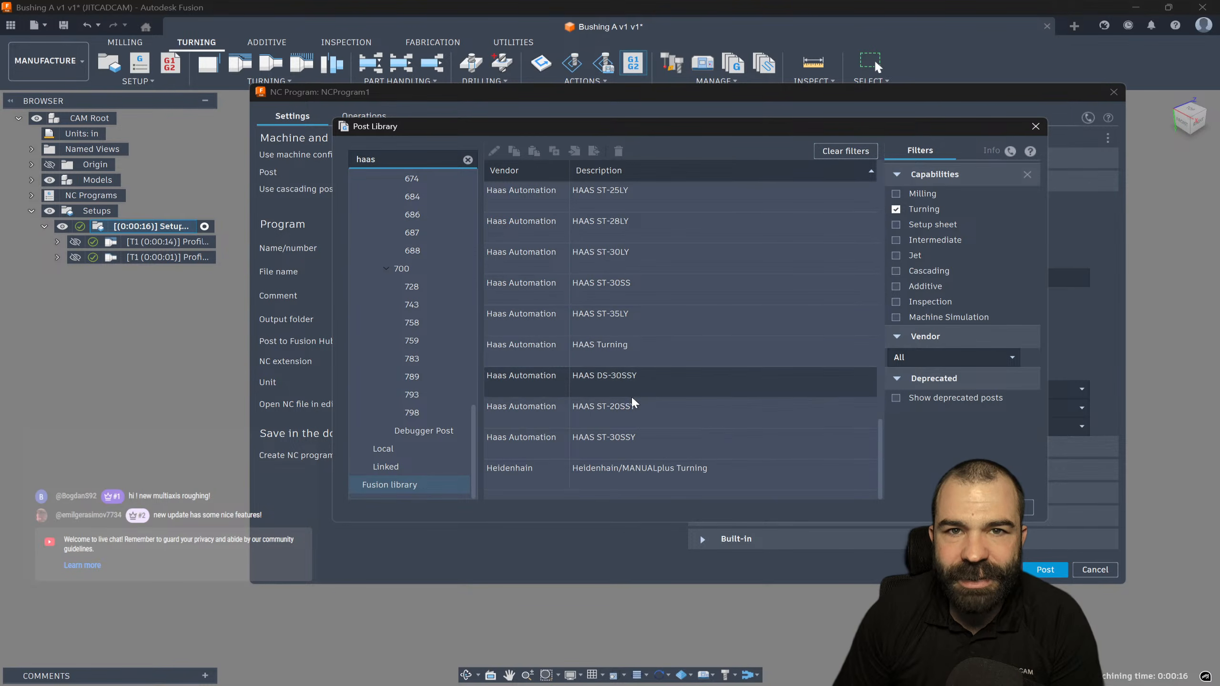
{"action": "scroll", "coordinate": [631, 365], "scroll_direction": "up", "scroll_amount": 5}
{"action": "scroll", "coordinate": [629, 360], "scroll_direction": "down", "scroll_amount": 3}
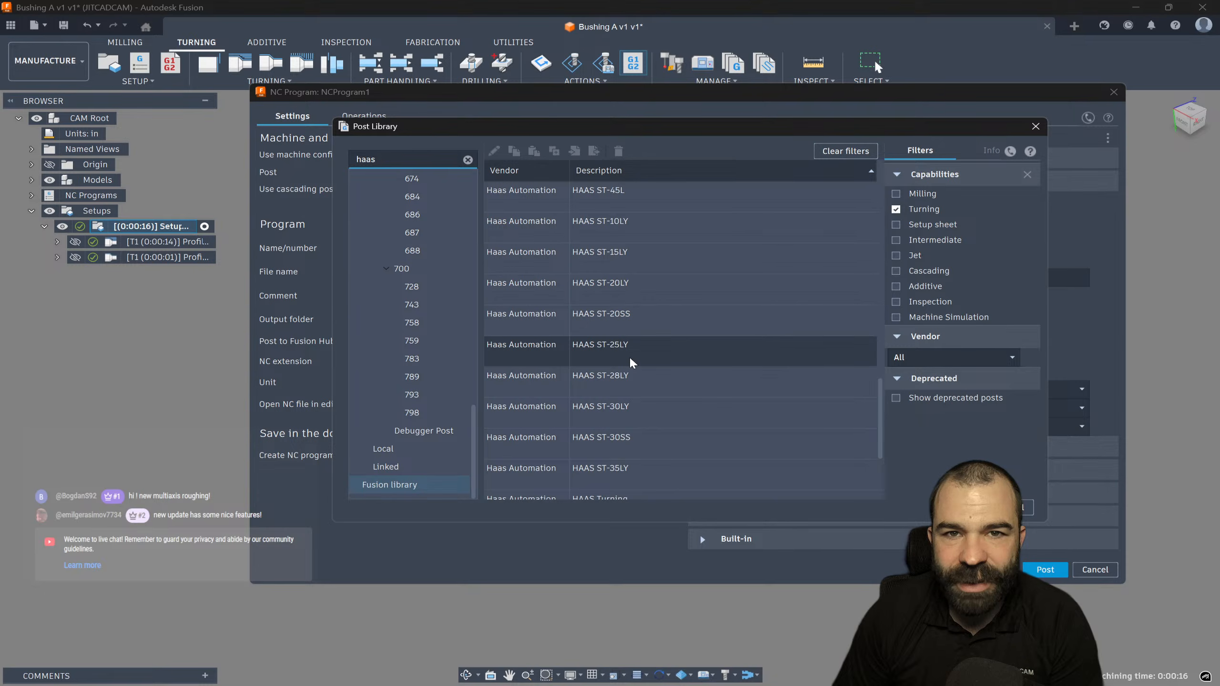
{"action": "scroll", "coordinate": [616, 352], "scroll_direction": "up", "scroll_amount": 4}
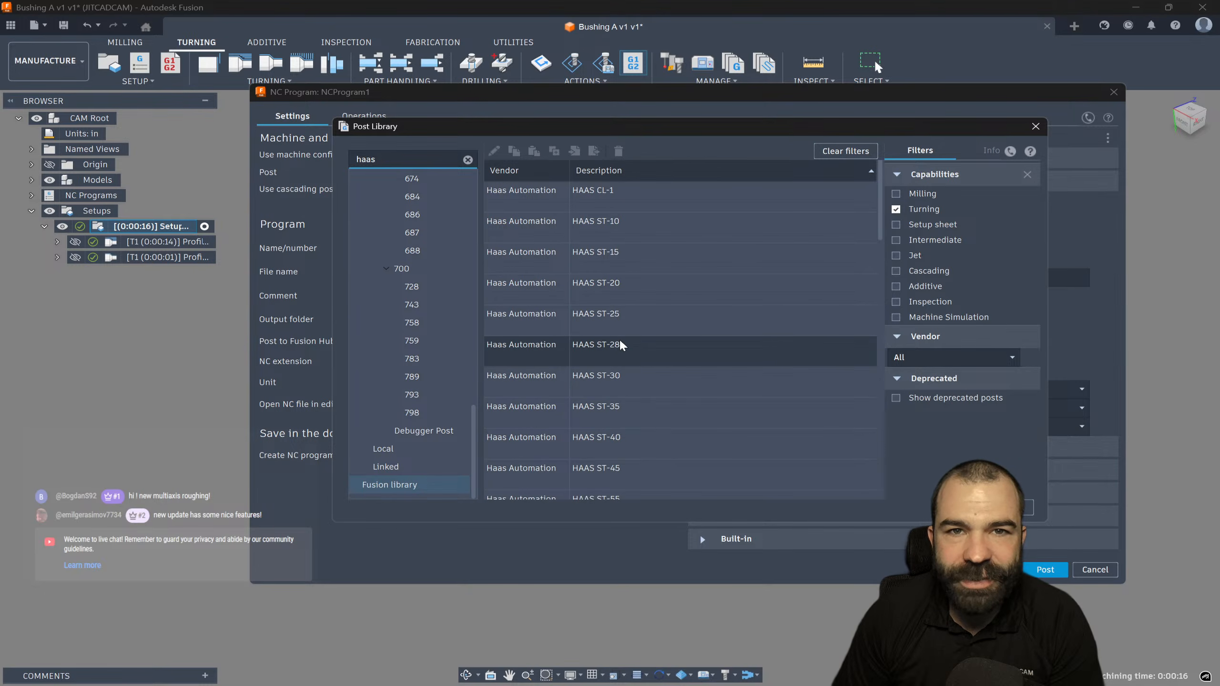
{"action": "scroll", "coordinate": [620, 348], "scroll_direction": "up", "scroll_amount": 5}
Search the turning posts for "tl" and for "hass", and look through the listed machines
{"action": "double_click", "coordinate": [408, 159]}
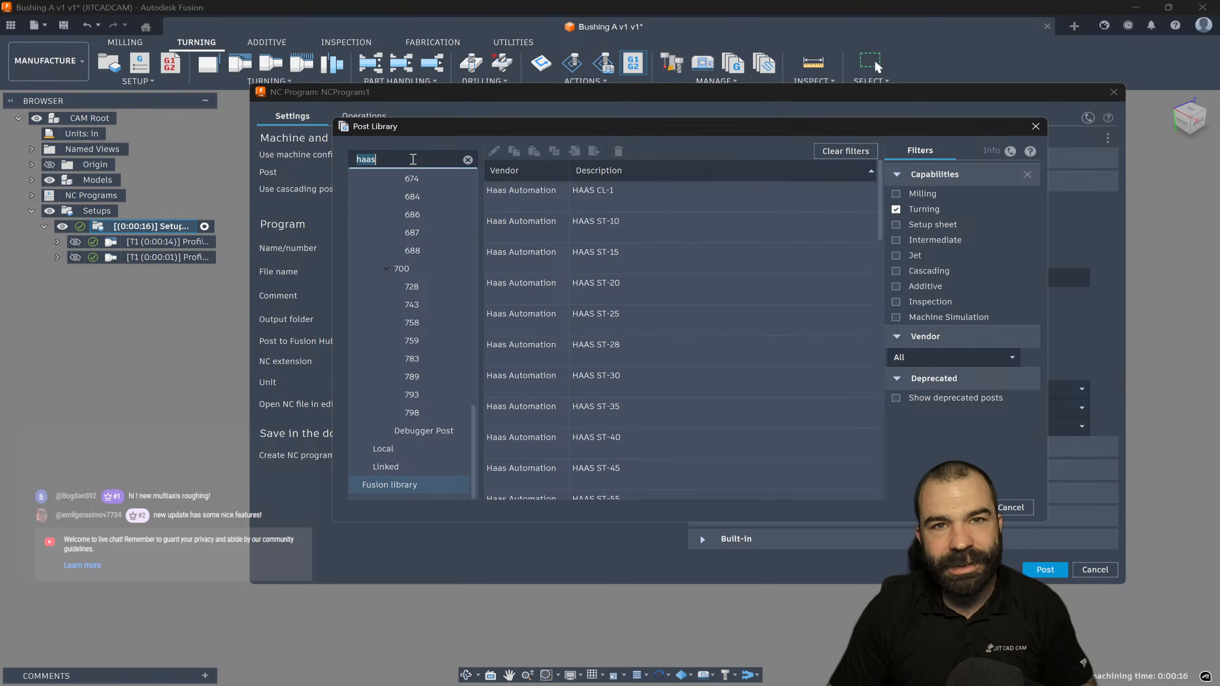
{"action": "type", "text": "tl"}
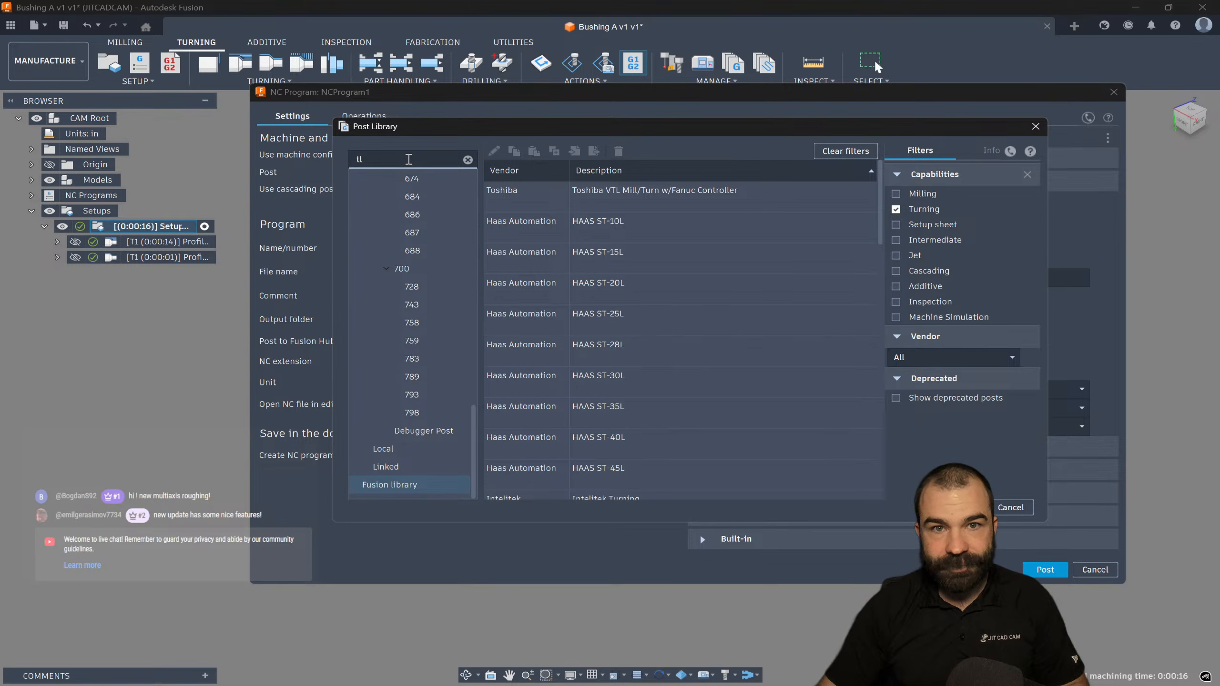
{"action": "double_click", "coordinate": [392, 159]}
{"action": "type", "text": "hass tur"}
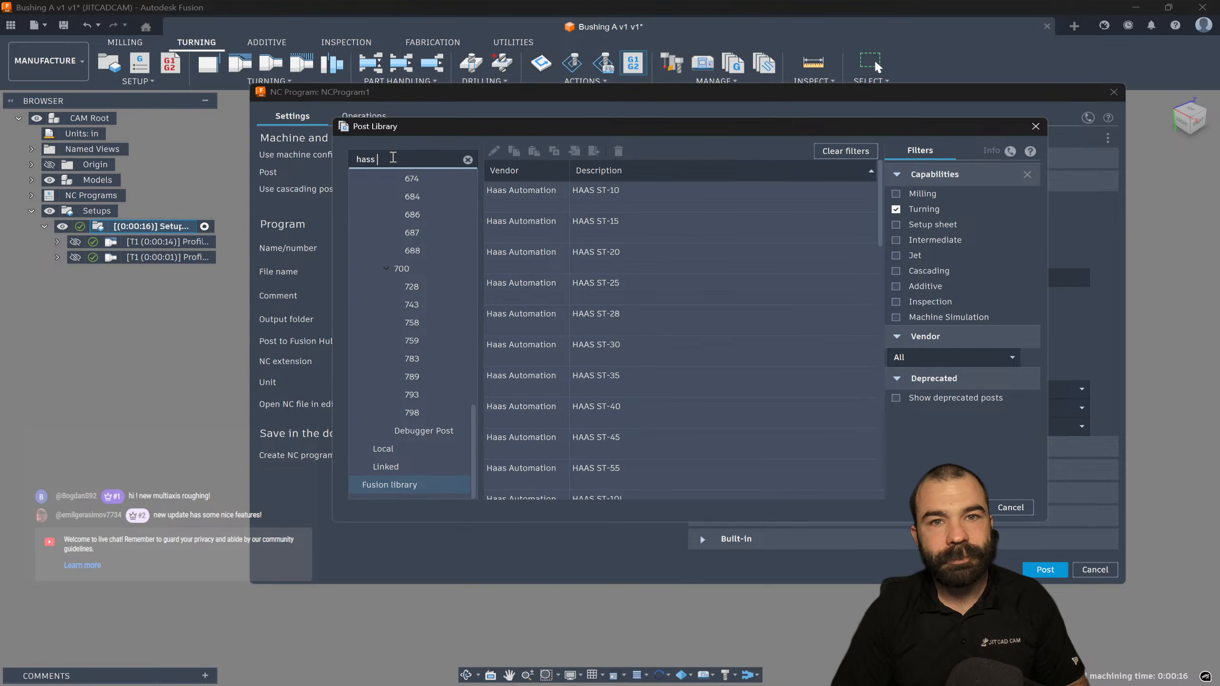
{"action": "key", "text": "BackSpace"}
{"action": "key", "text": "BackSpace"}
{"action": "key", "text": "BackSpace"}
{"action": "scroll", "coordinate": [626, 280], "scroll_direction": "down", "scroll_amount": 6}
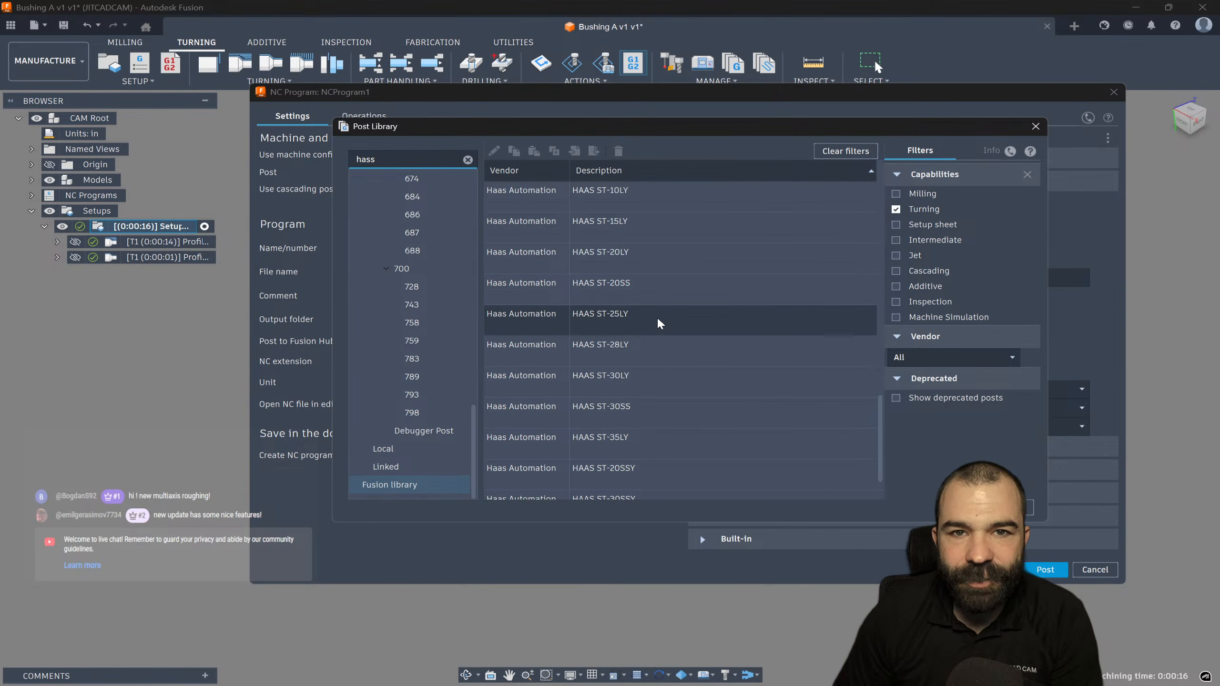
{"action": "scroll", "coordinate": [624, 409], "scroll_direction": "down", "scroll_amount": 5}
{"action": "scroll", "coordinate": [610, 440], "scroll_direction": "up", "scroll_amount": 3}
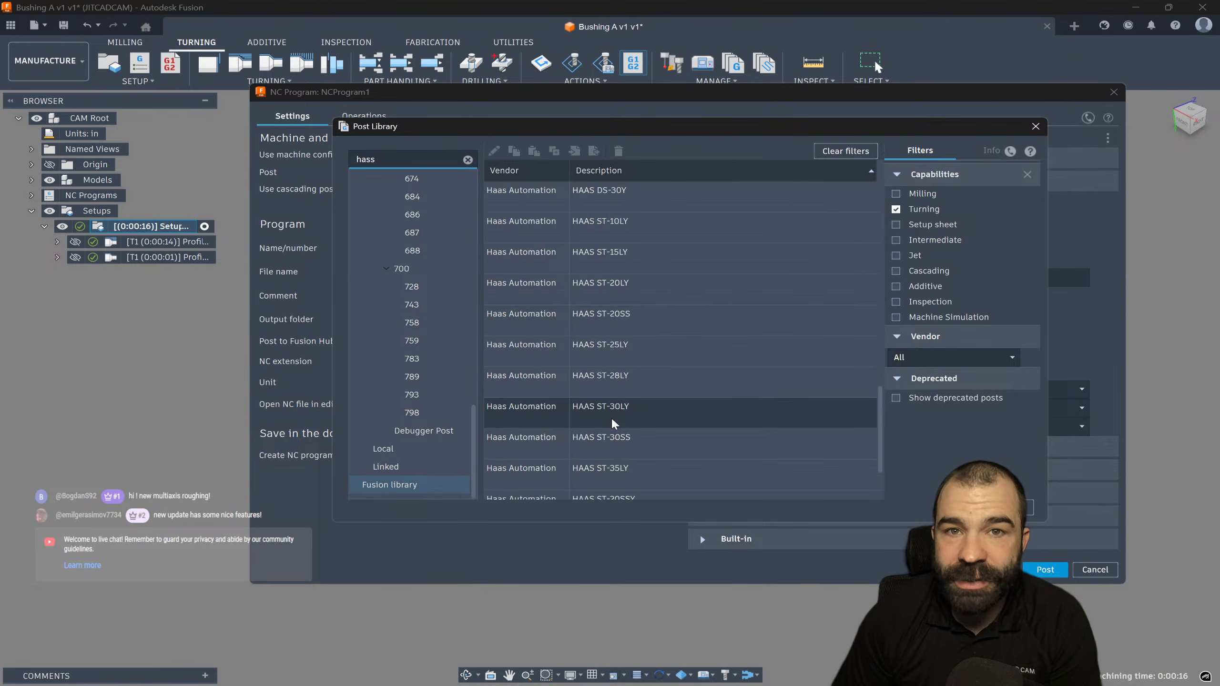
{"action": "scroll", "coordinate": [612, 412], "scroll_direction": "down", "scroll_amount": 3}
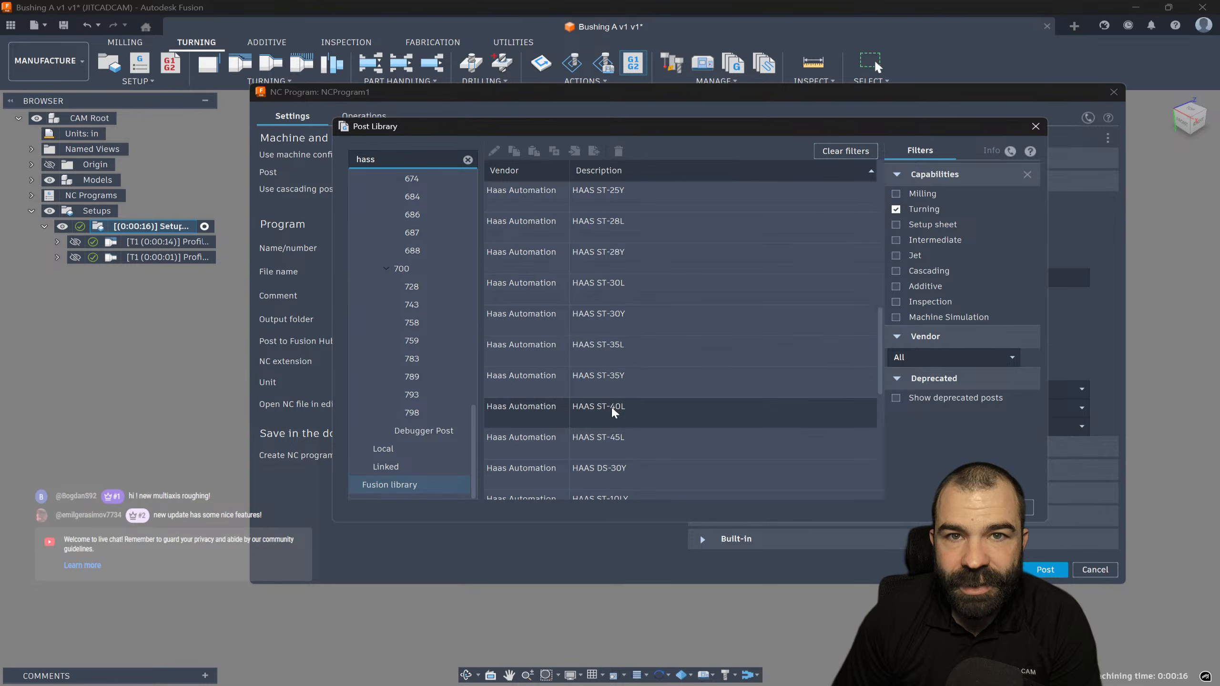
Restrict the posts to the vendor Haas Automation, clear the search text, and select the HAAS Turning post
{"action": "left_click", "coordinate": [949, 357]}
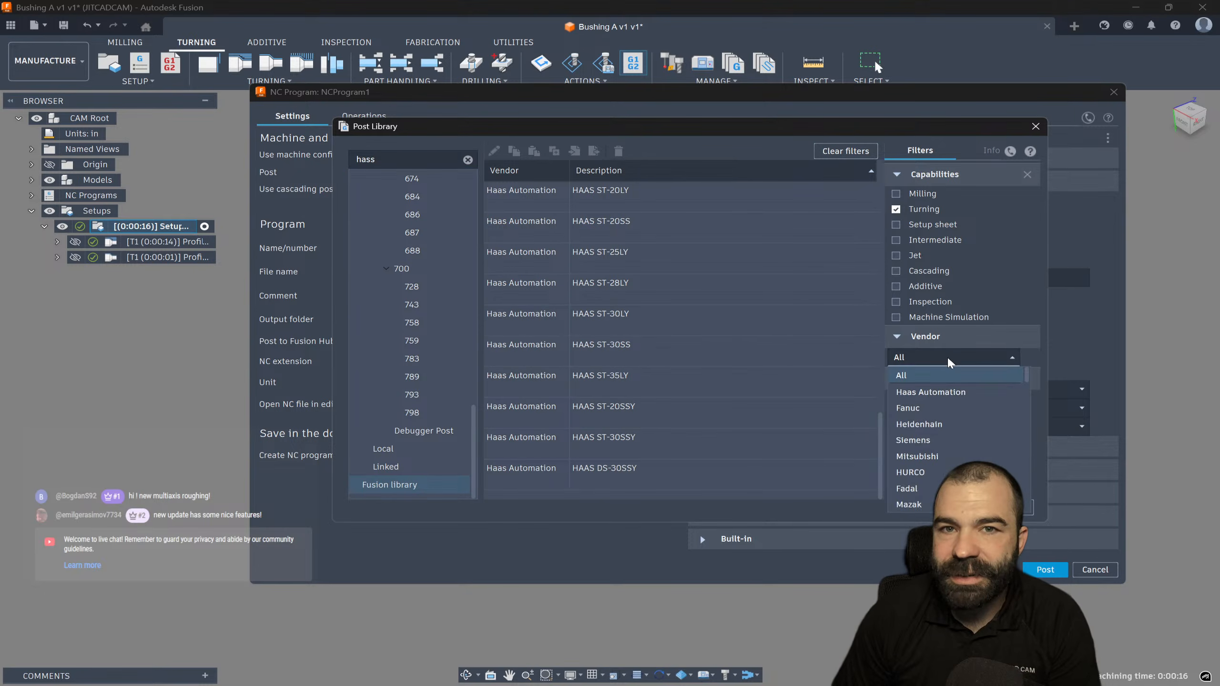
{"action": "left_click", "coordinate": [936, 393]}
{"action": "left_click", "coordinate": [468, 159]}
{"action": "scroll", "coordinate": [672, 269], "scroll_direction": "up", "scroll_amount": 4}
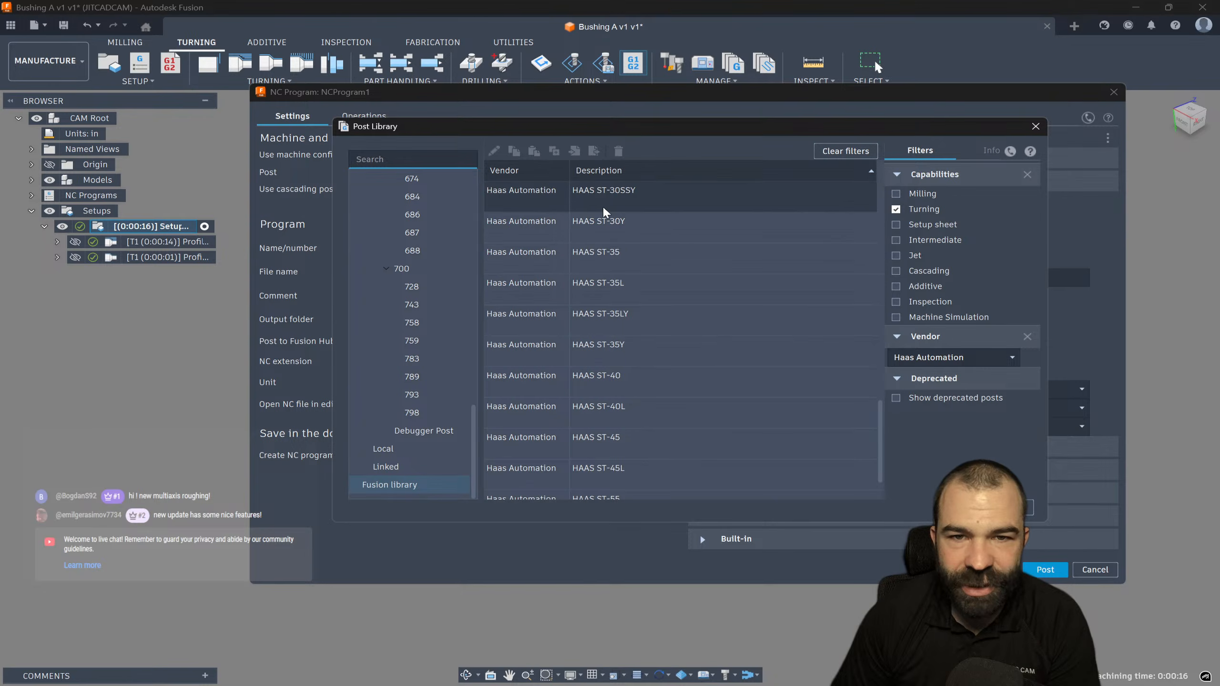
{"action": "scroll", "coordinate": [638, 226], "scroll_direction": "up", "scroll_amount": 2}
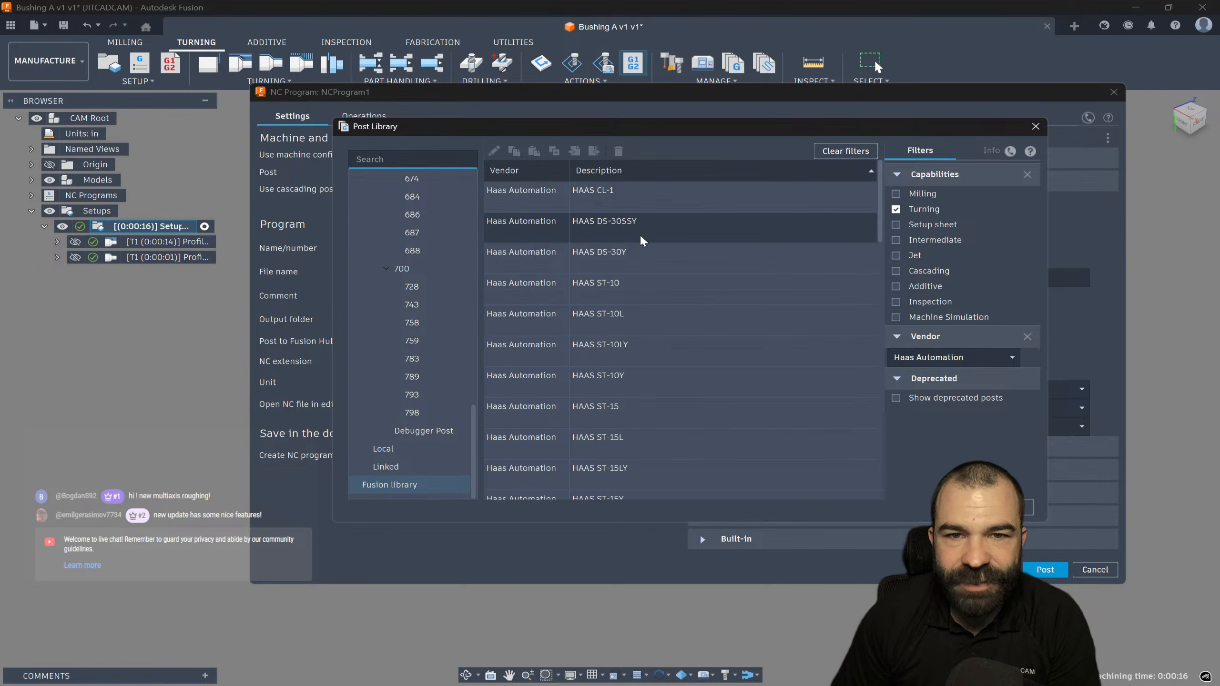
{"action": "scroll", "coordinate": [646, 266], "scroll_direction": "down", "scroll_amount": 10}
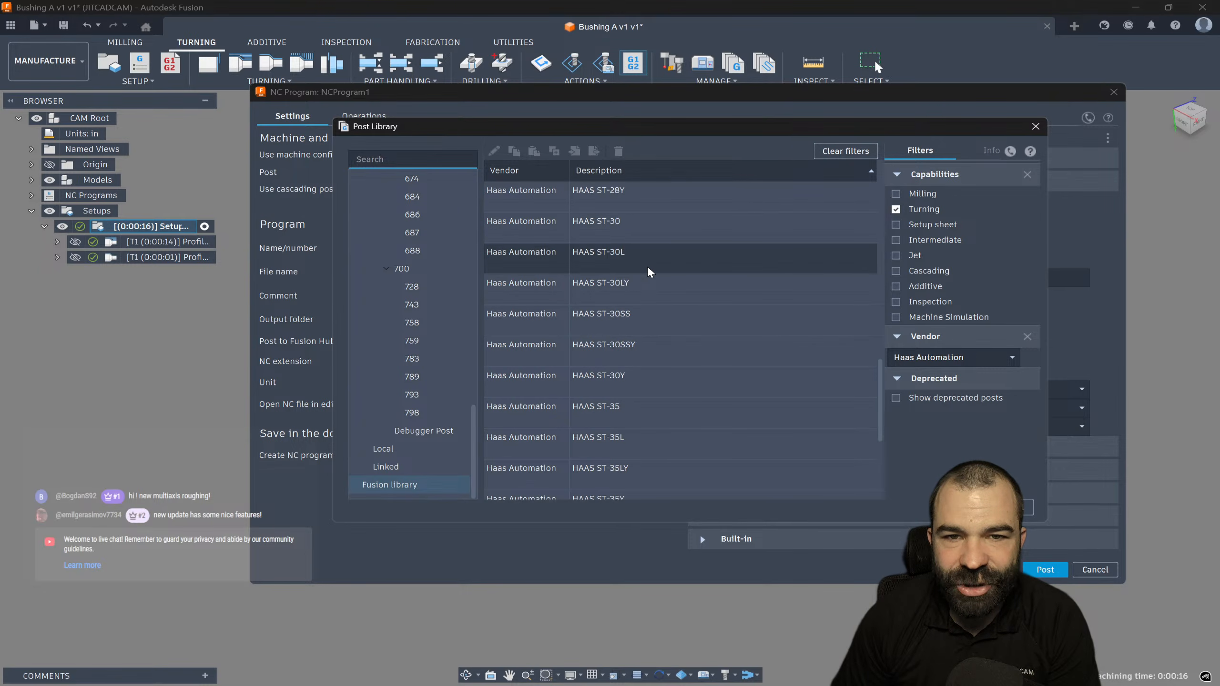
{"action": "left_click", "coordinate": [599, 474]}
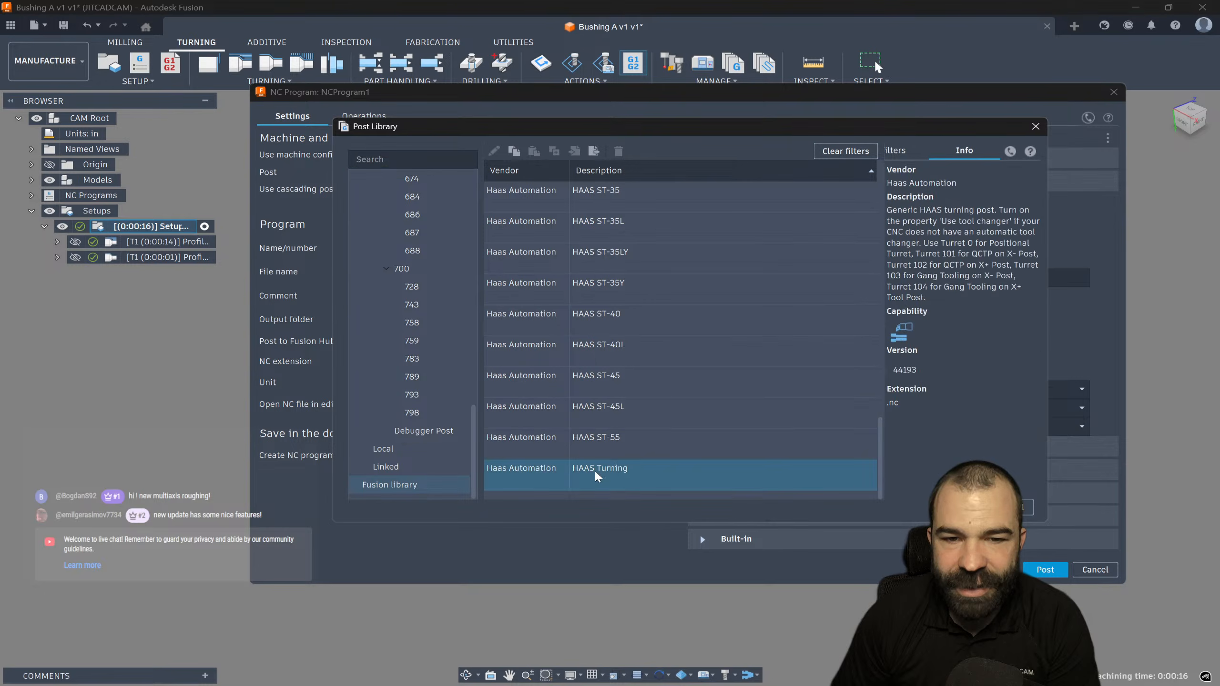
Copy the HAAS Turning post to My Posts in the Cloud location and post the setup as program 1001
{"action": "left_click", "coordinate": [961, 506]}
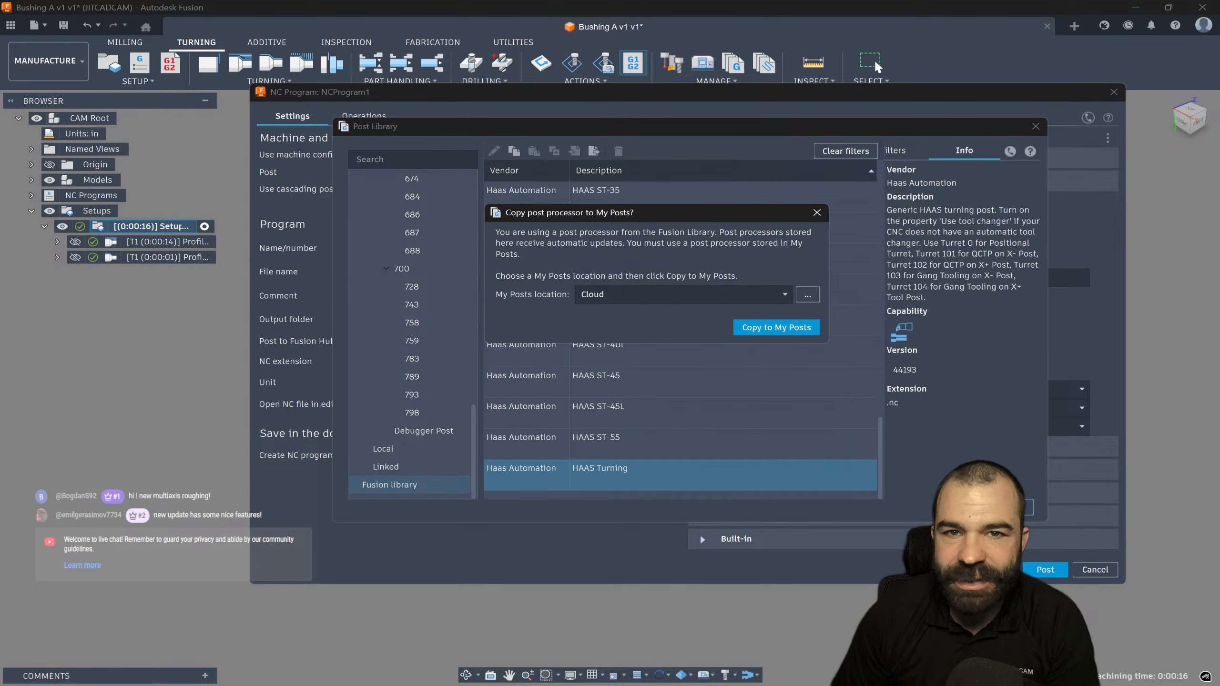
{"action": "left_click", "coordinate": [672, 298]}
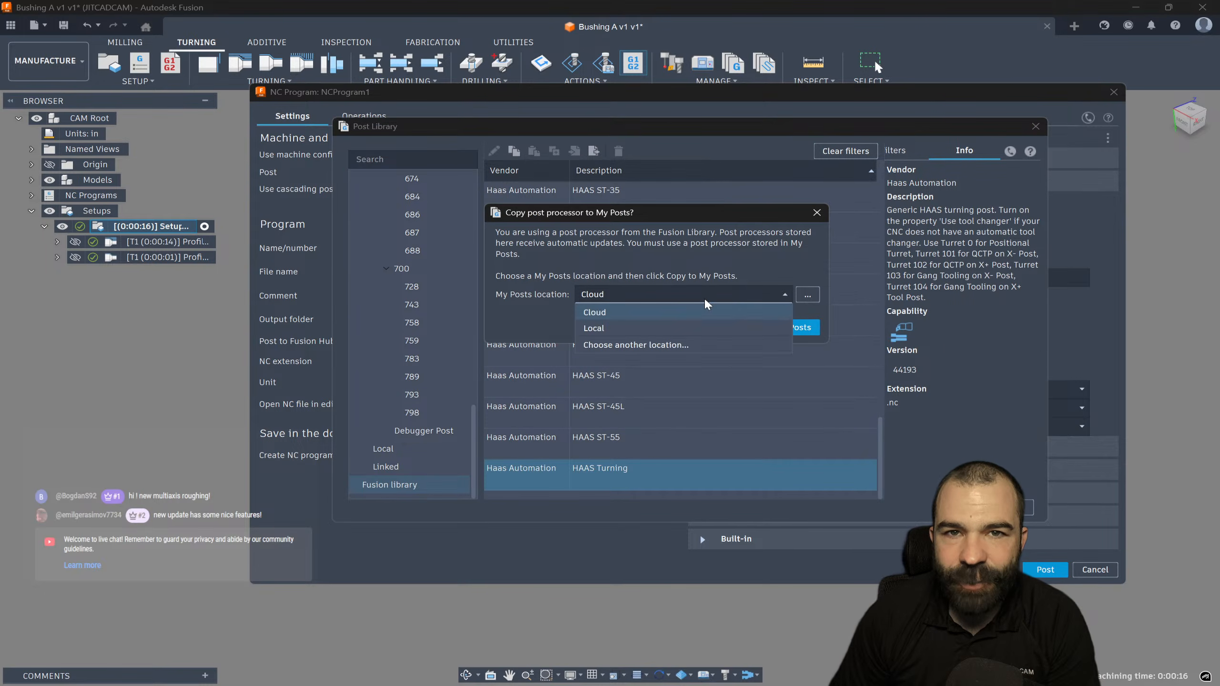
{"action": "left_click", "coordinate": [701, 307]}
{"action": "left_click", "coordinate": [769, 323]}
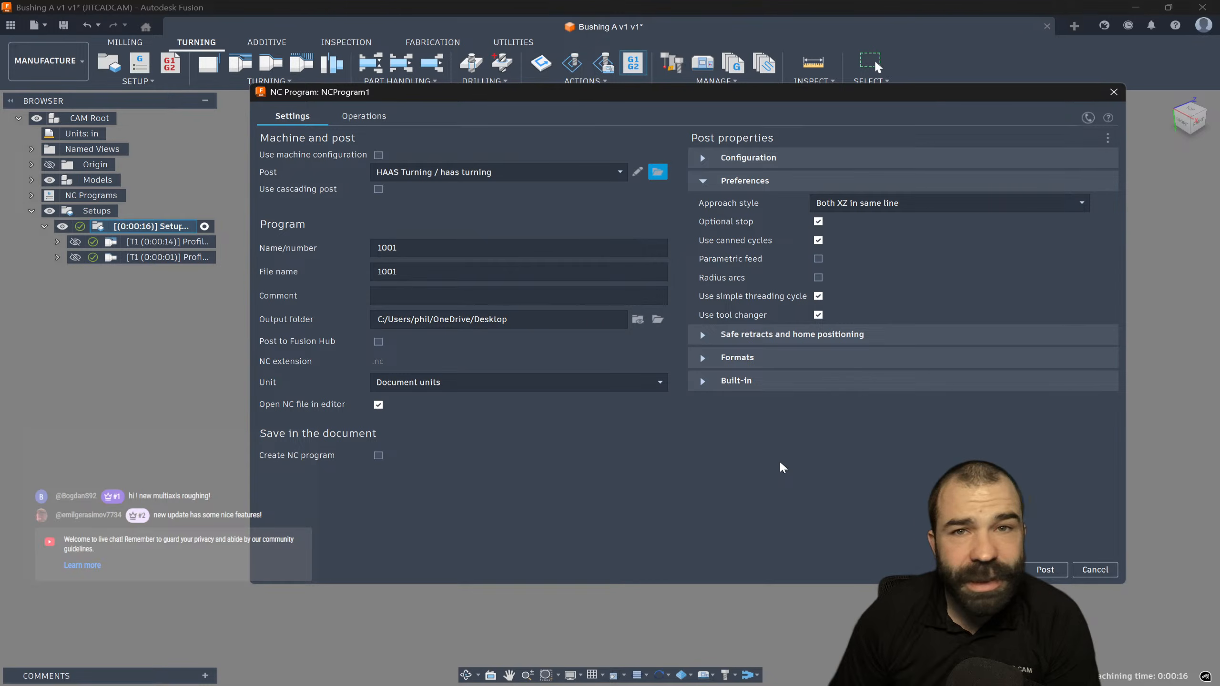
{"action": "left_click", "coordinate": [1045, 569]}
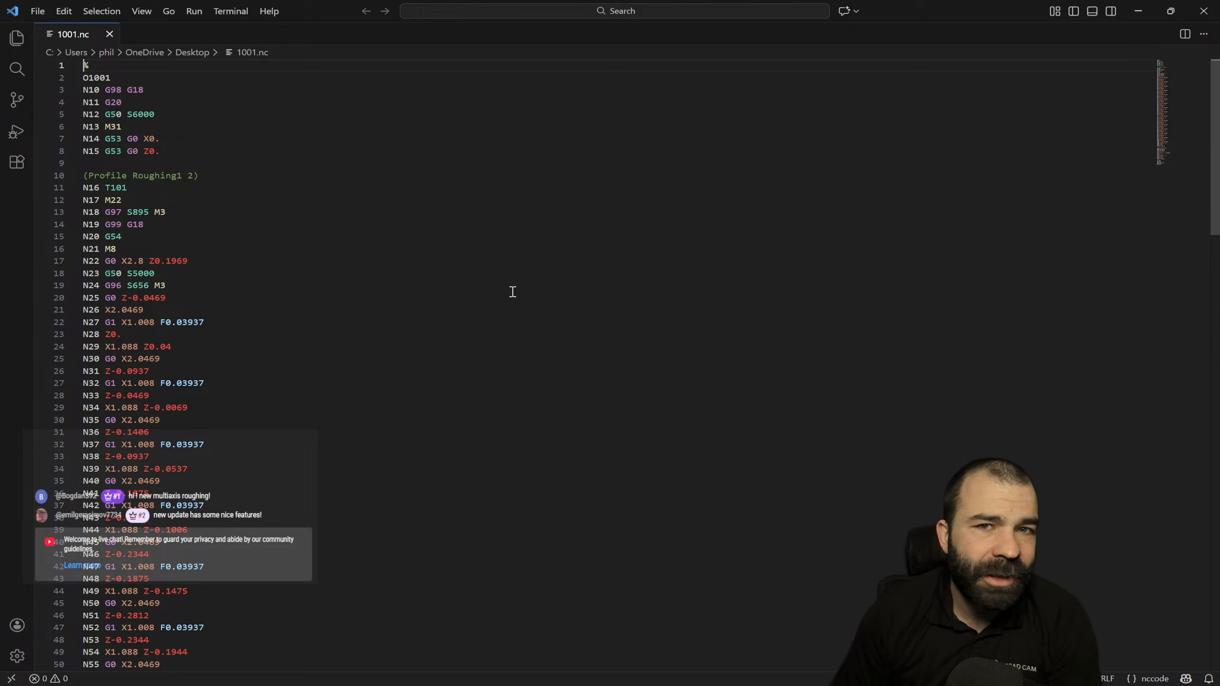
Examine the repeated X moves of the profile roughing passes in 1001.nc, and close the file
{"action": "double_click", "coordinate": [133, 311]}
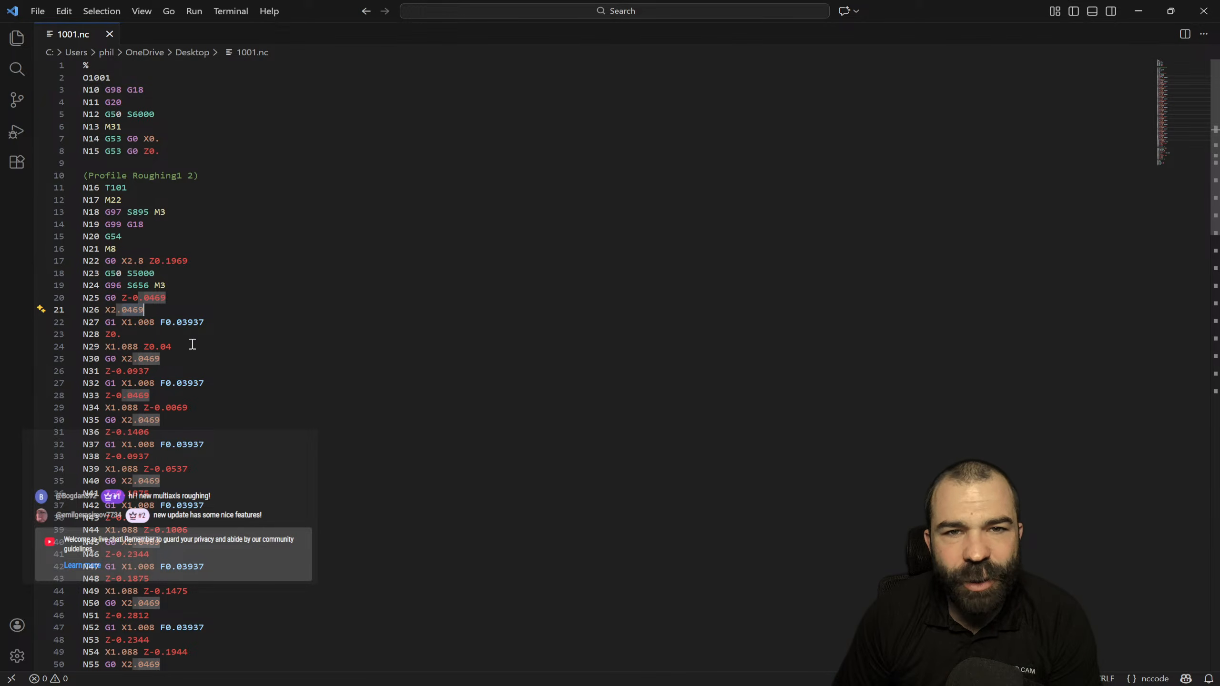
{"action": "left_click", "coordinate": [162, 359]}
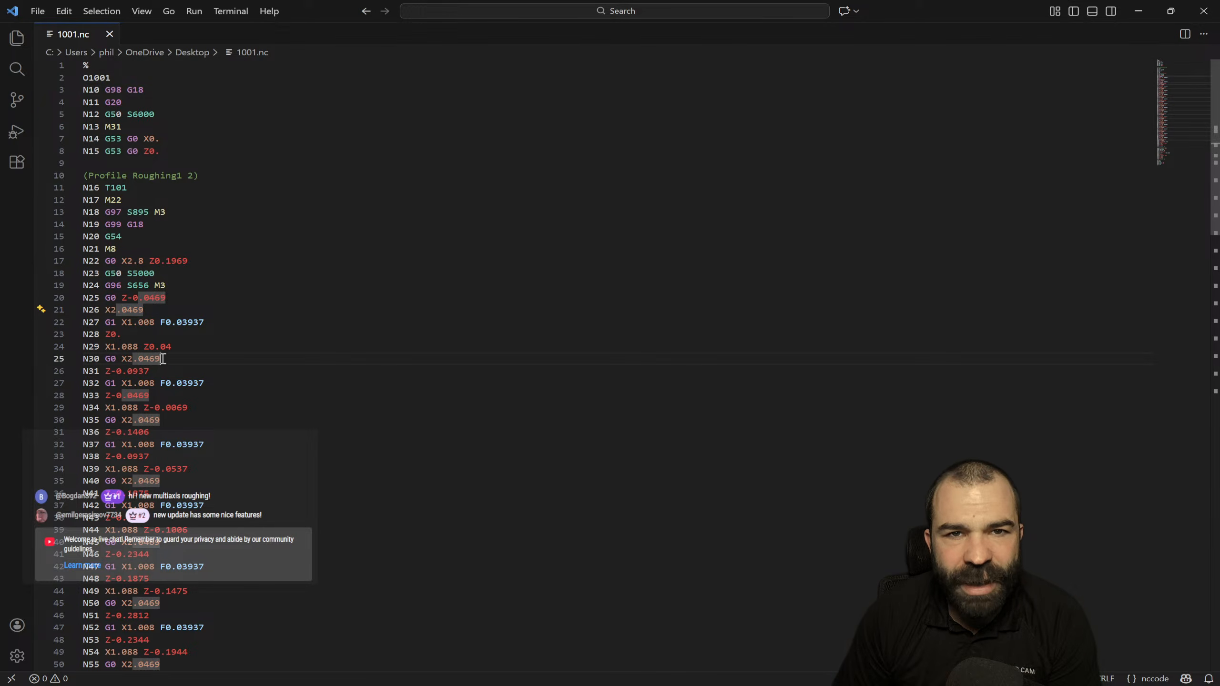
{"action": "left_click", "coordinate": [150, 383]}
{"action": "left_click", "coordinate": [139, 406]}
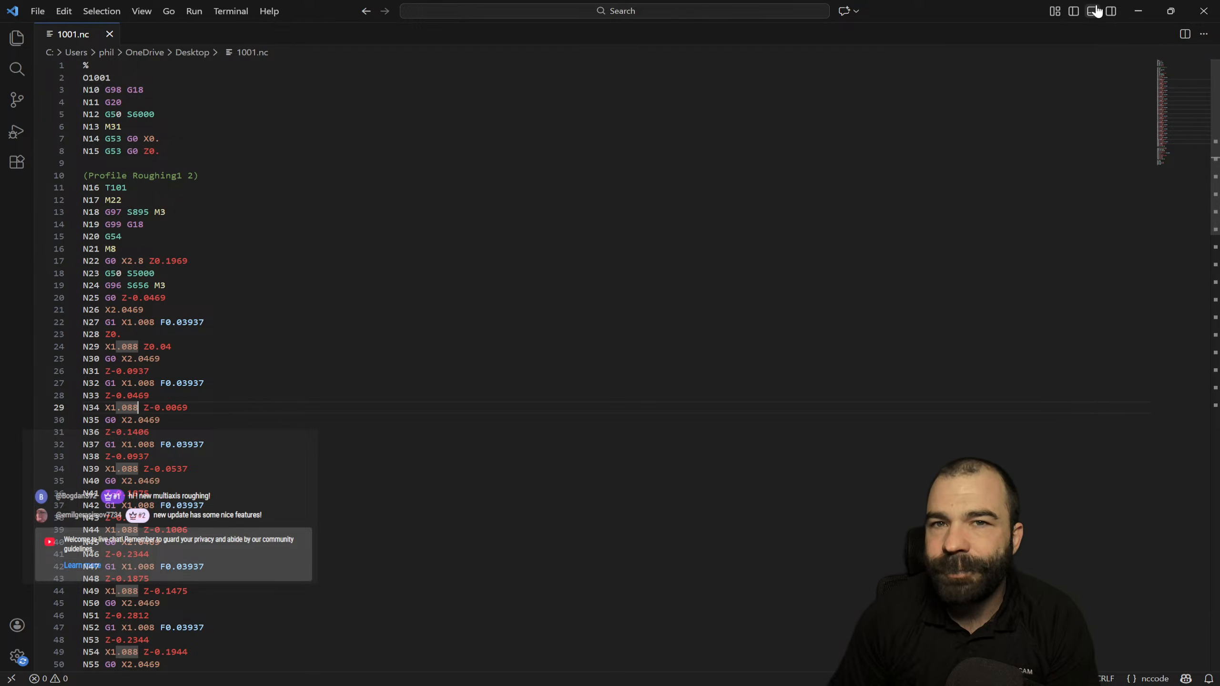
{"action": "left_click", "coordinate": [1204, 12]}
{"action": "left_click", "coordinate": [250, 316]}
Check the turret number in the post processor settings of the profile roughing operation's tool, leaving the operation unedited
{"action": "double_click", "coordinate": [105, 225]}
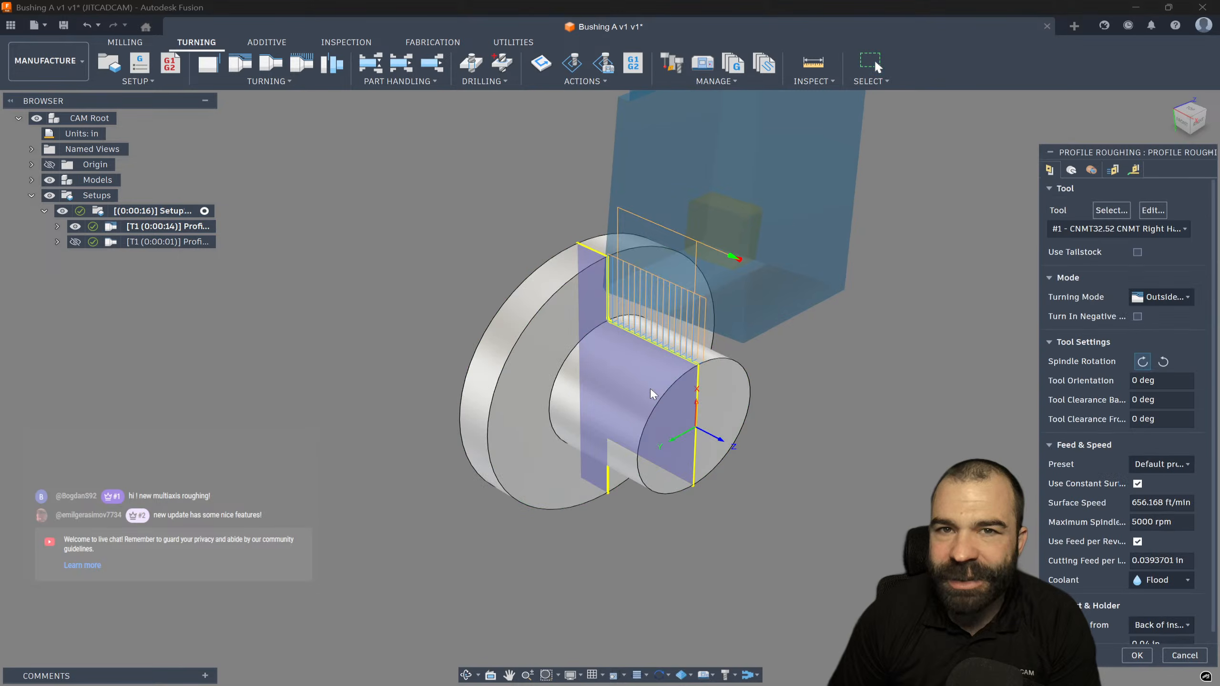
{"action": "left_click", "coordinate": [1153, 210]}
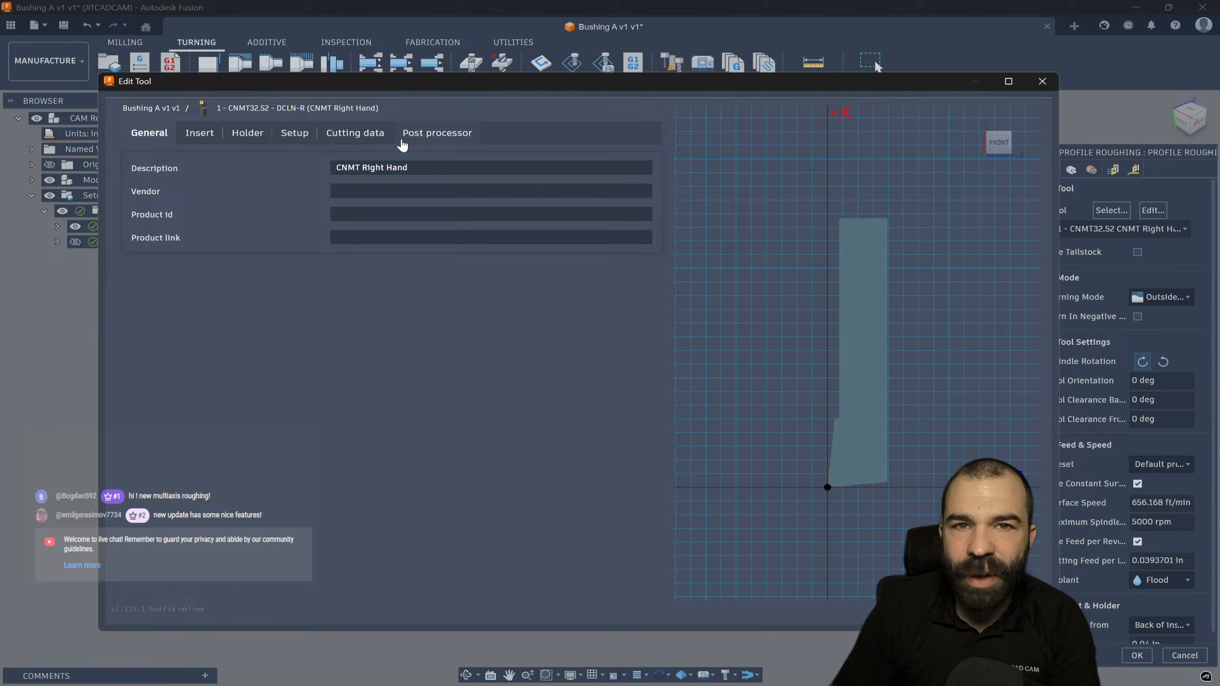
{"action": "left_click", "coordinate": [429, 131]}
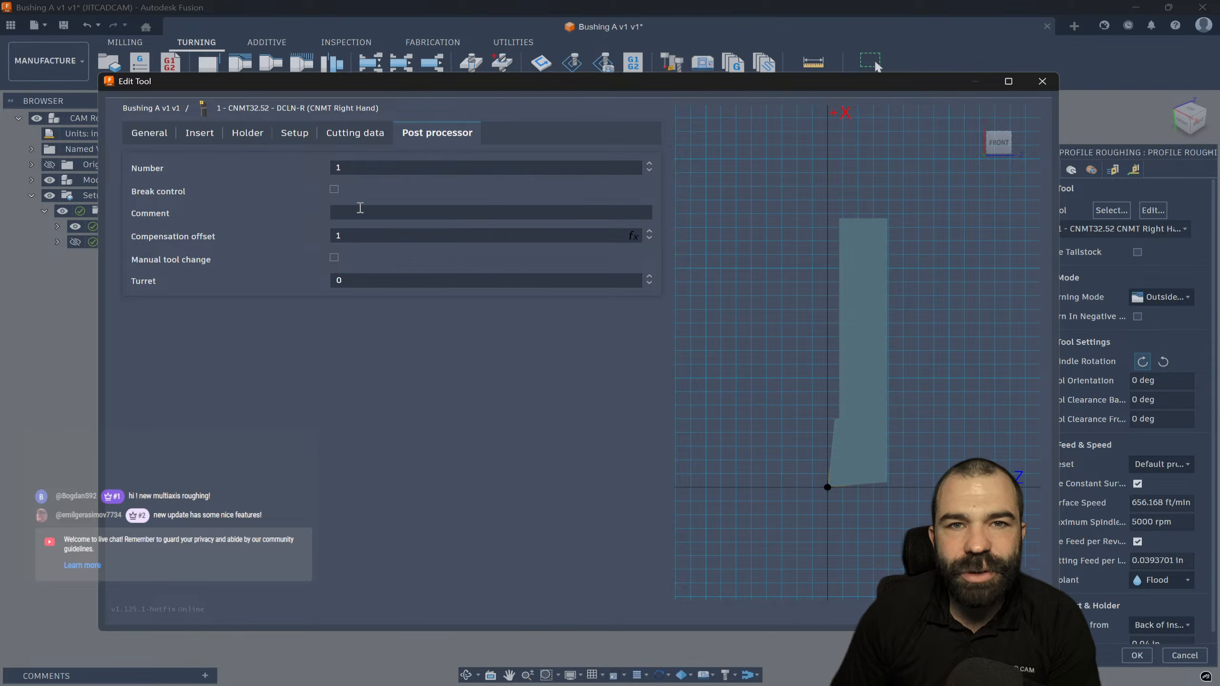
{"action": "left_click_drag", "start_coordinate": [343, 281], "coordinate": [331, 287]}
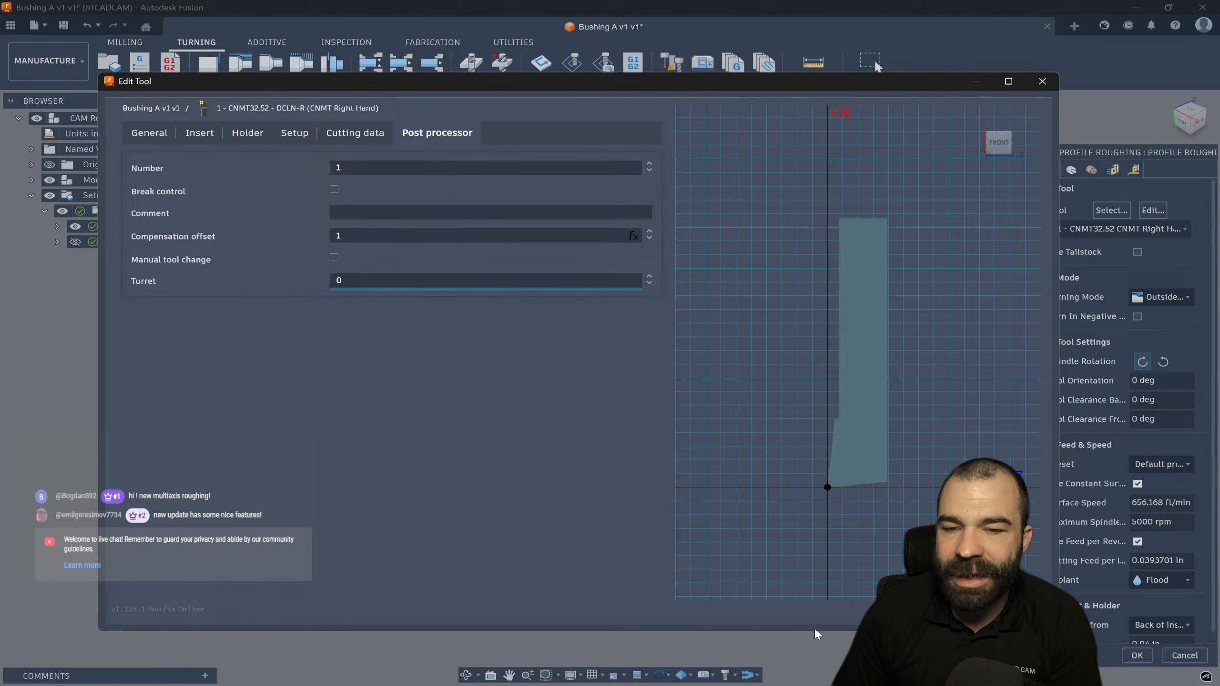
{"action": "left_click", "coordinate": [1019, 609]}
{"action": "left_click", "coordinate": [1171, 657]}
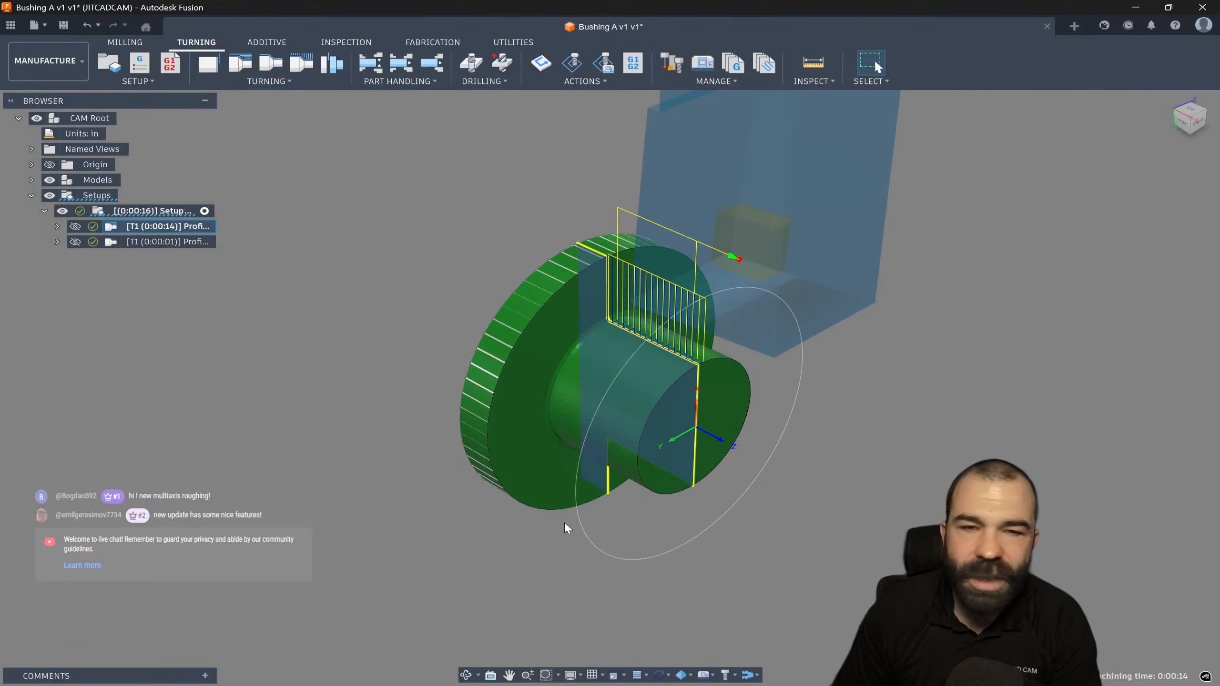
Start post processing the profile roughing operation and open the HAAS Turning post's source file for editing
{"action": "right_click", "coordinate": [143, 231]}
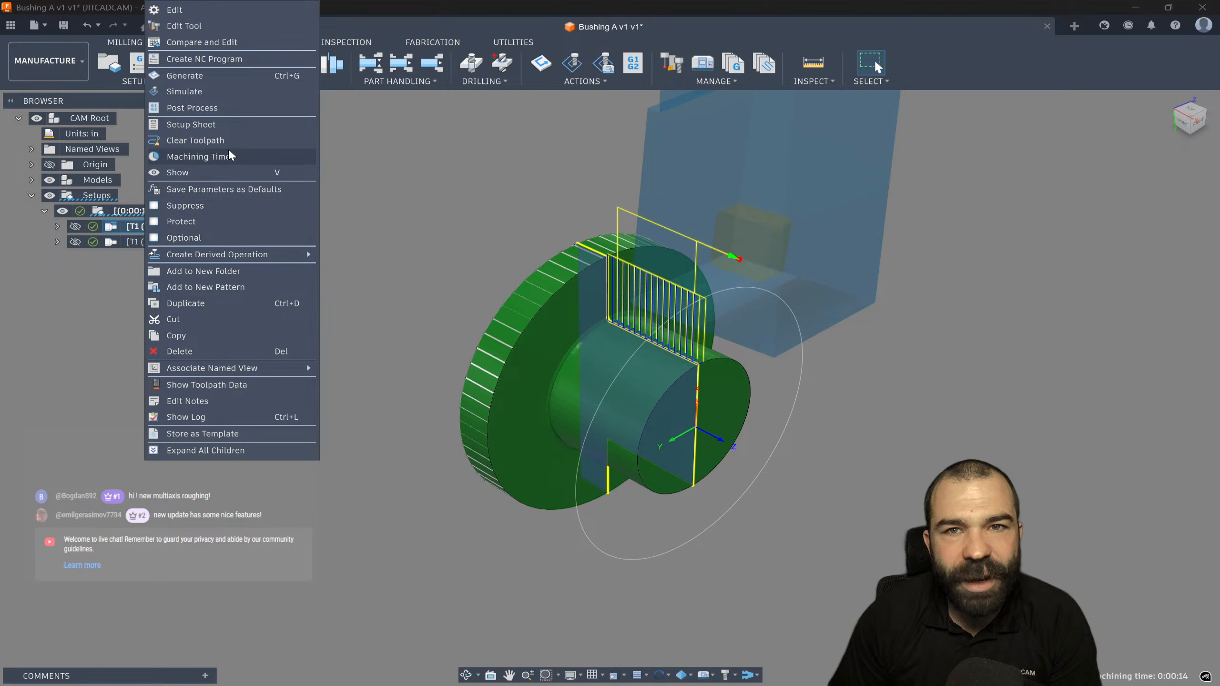
{"action": "left_click", "coordinate": [227, 105]}
{"action": "left_click", "coordinate": [639, 171]}
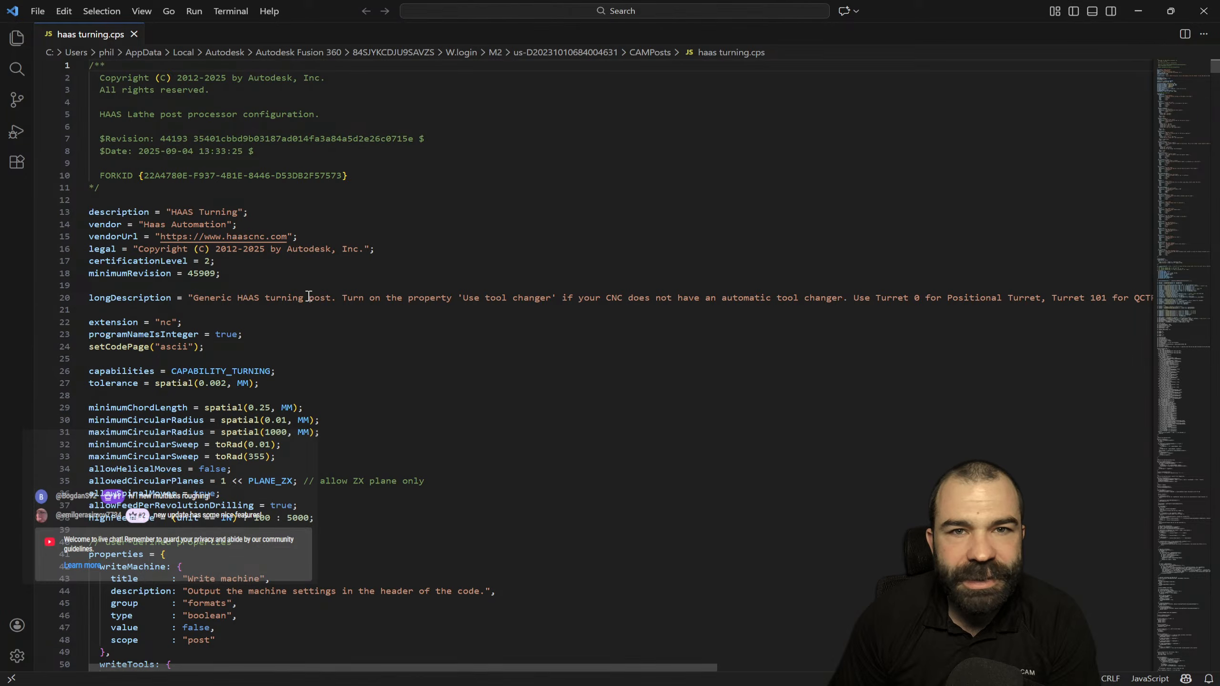
Read the turret numbering guidance in the longDescription line of haas turning.cps, close the file, and cancel the NC program
{"action": "left_click", "coordinate": [195, 298]}
{"action": "left_click_drag", "start_coordinate": [194, 298], "coordinate": [613, 300]}
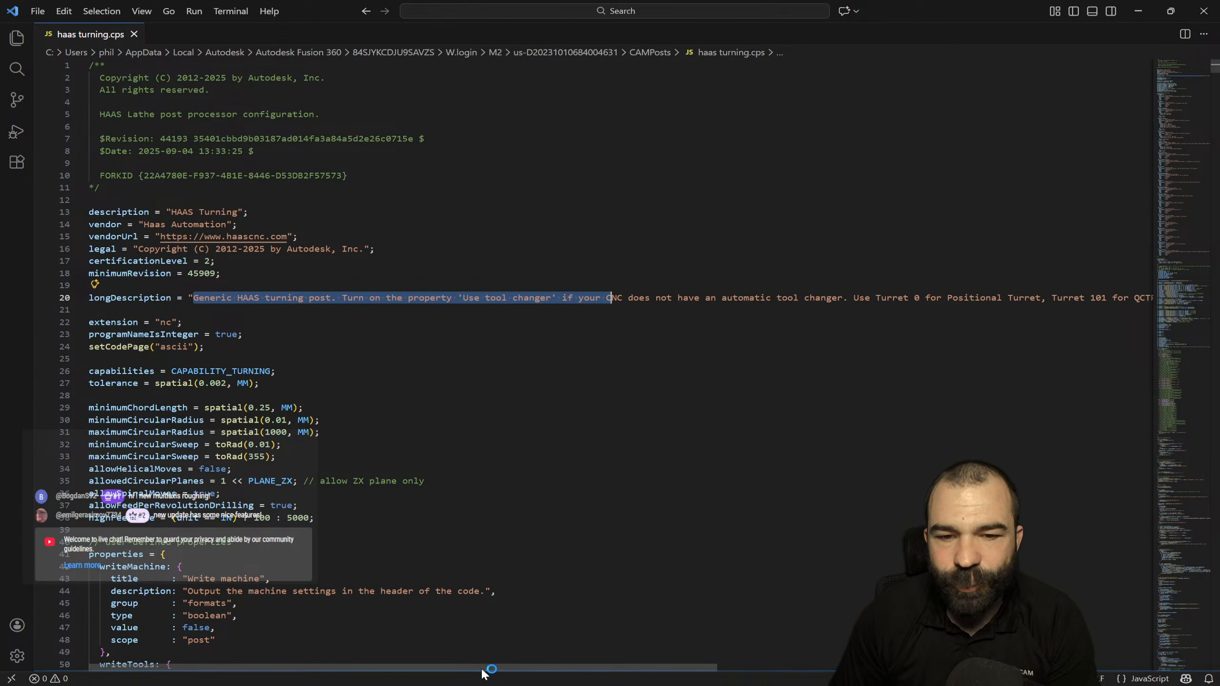
{"action": "left_click_drag", "start_coordinate": [492, 668], "coordinate": [887, 667]}
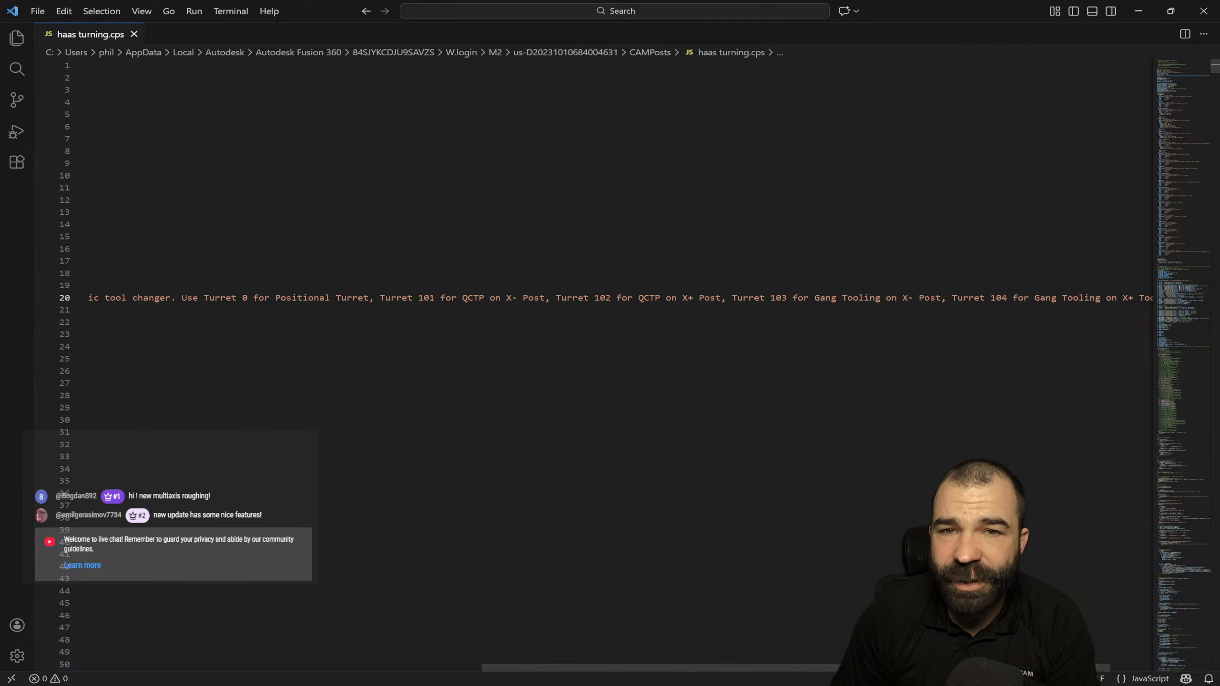
{"action": "left_click", "coordinate": [426, 294]}
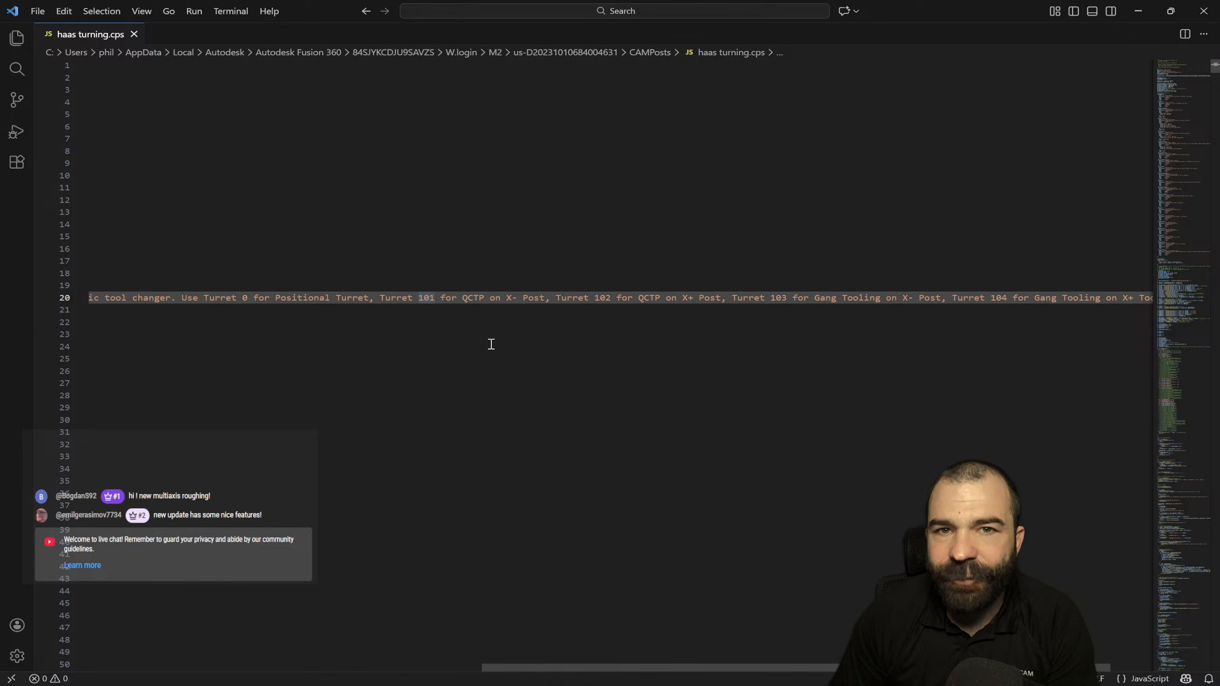
{"action": "left_click", "coordinate": [610, 336]}
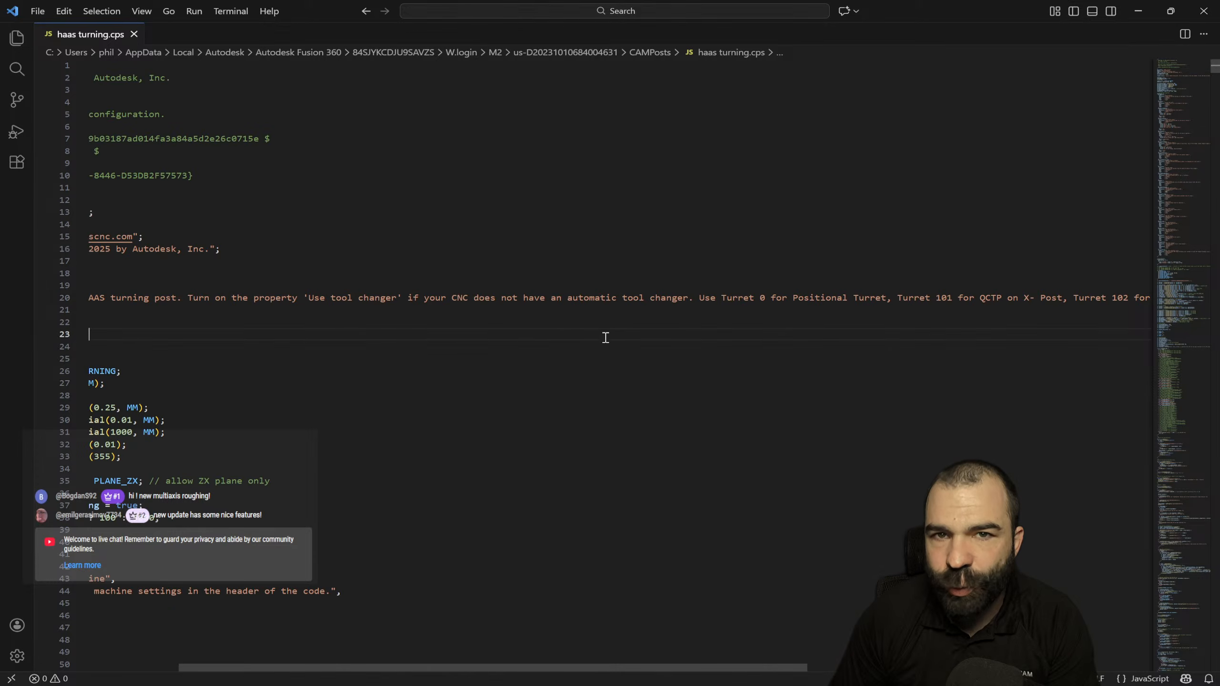
{"action": "left_click_drag", "start_coordinate": [637, 666], "coordinate": [930, 665]}
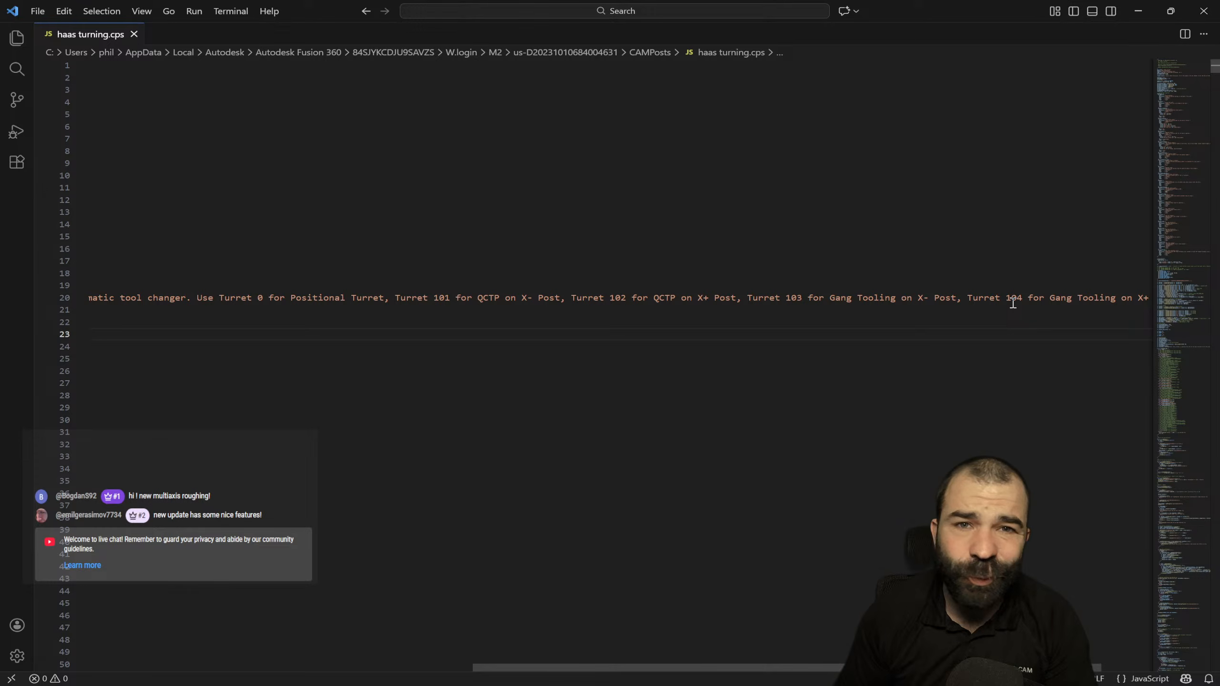
{"action": "double_click", "coordinate": [445, 298]}
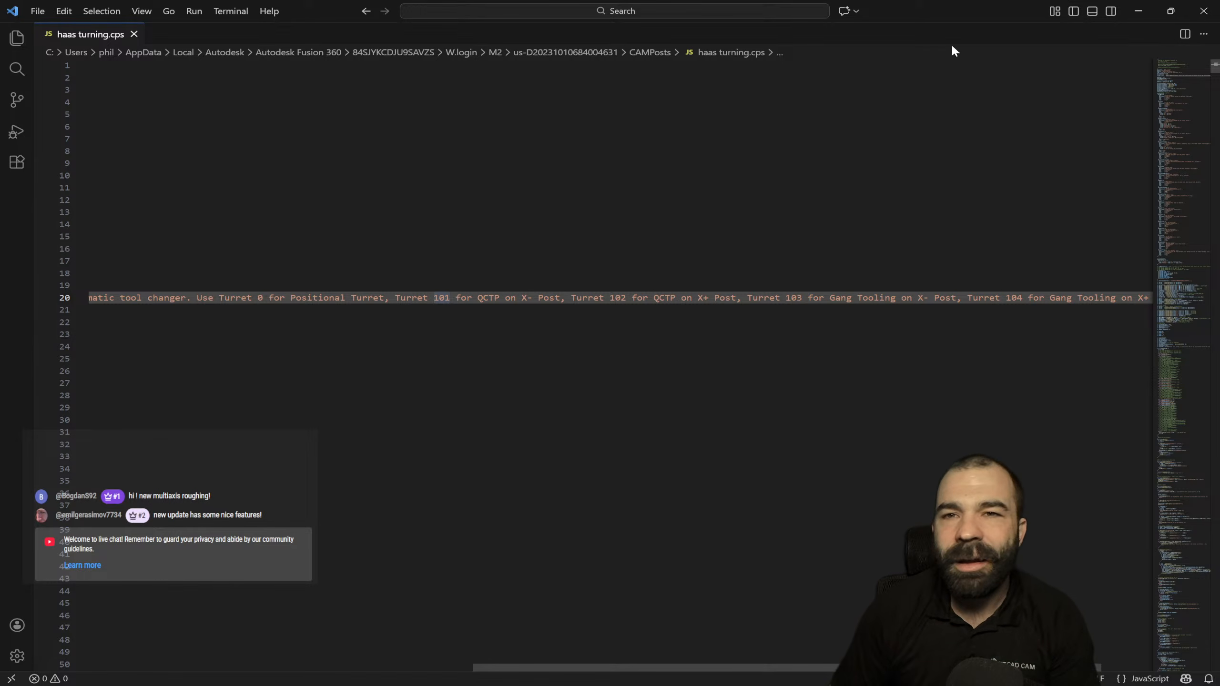
{"action": "left_click", "coordinate": [1203, 11]}
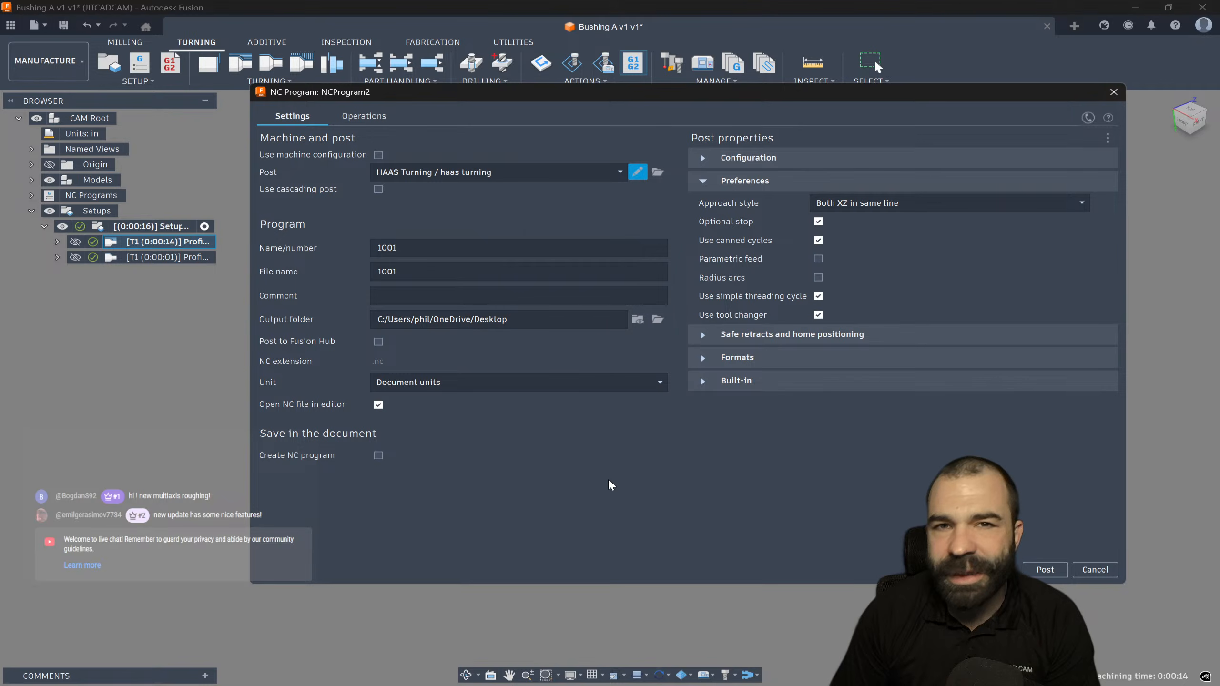
{"action": "left_click", "coordinate": [1094, 569]}
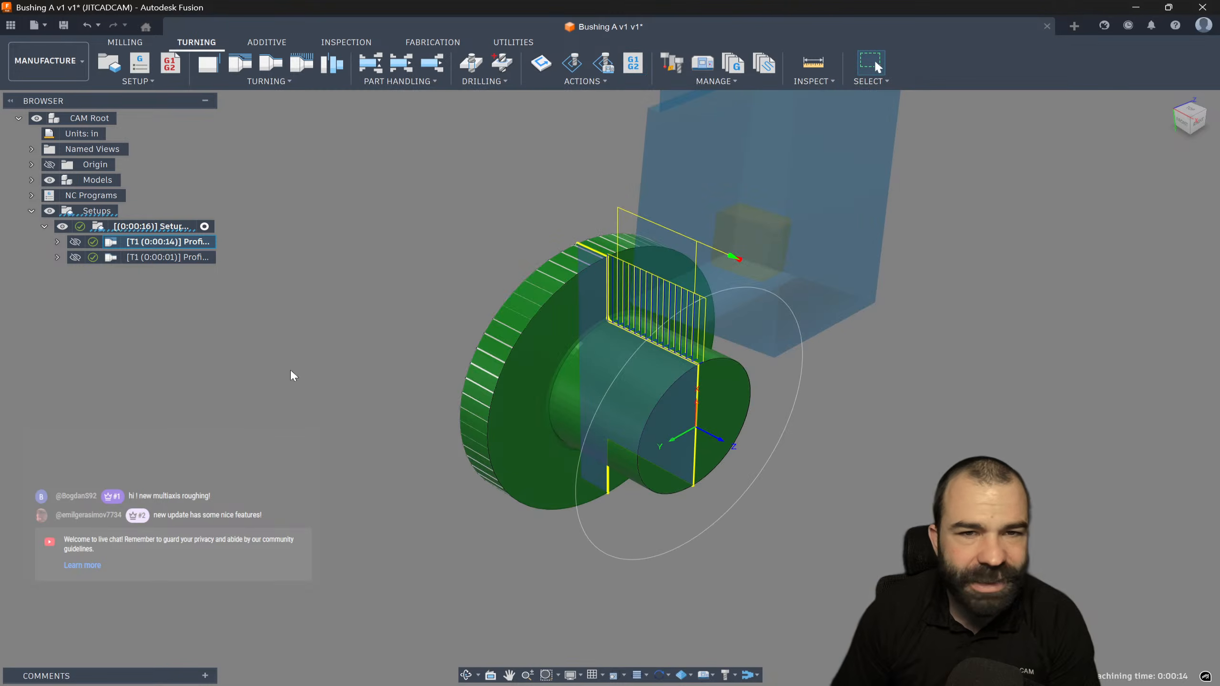
Set the turret to 101 in the post processor settings of the profile roughing operation's tool
{"action": "right_click", "coordinate": [143, 225]}
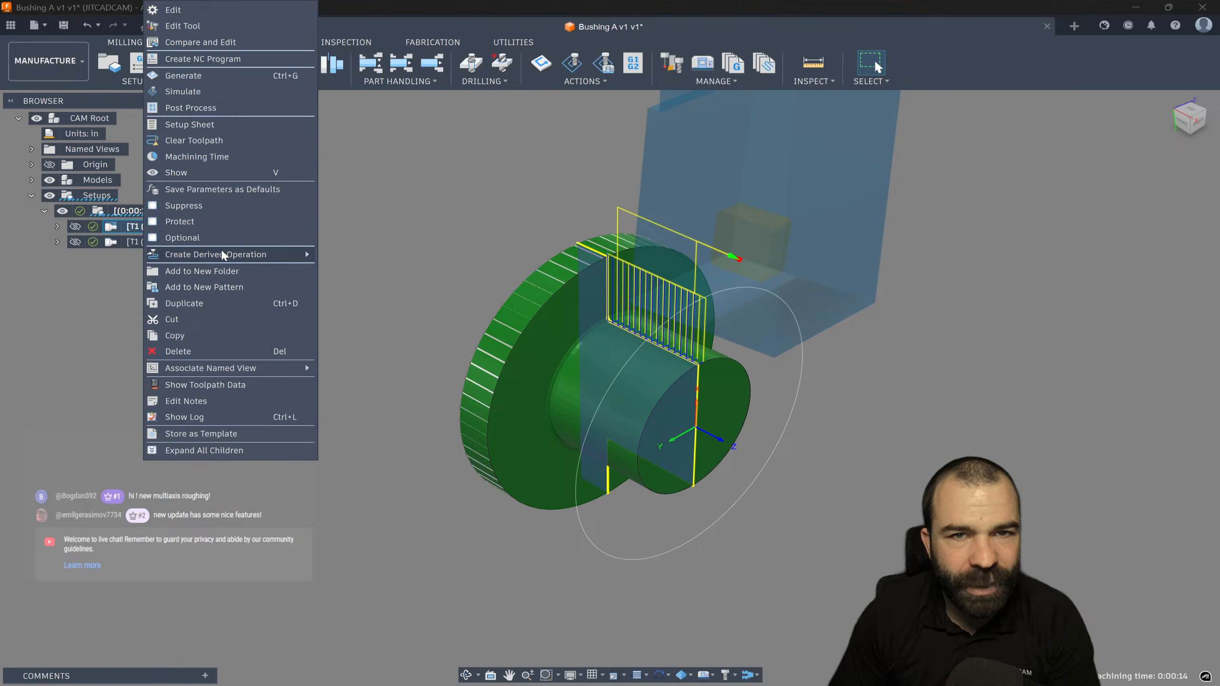
{"action": "left_click", "coordinate": [197, 25]}
{"action": "left_click", "coordinate": [432, 135]}
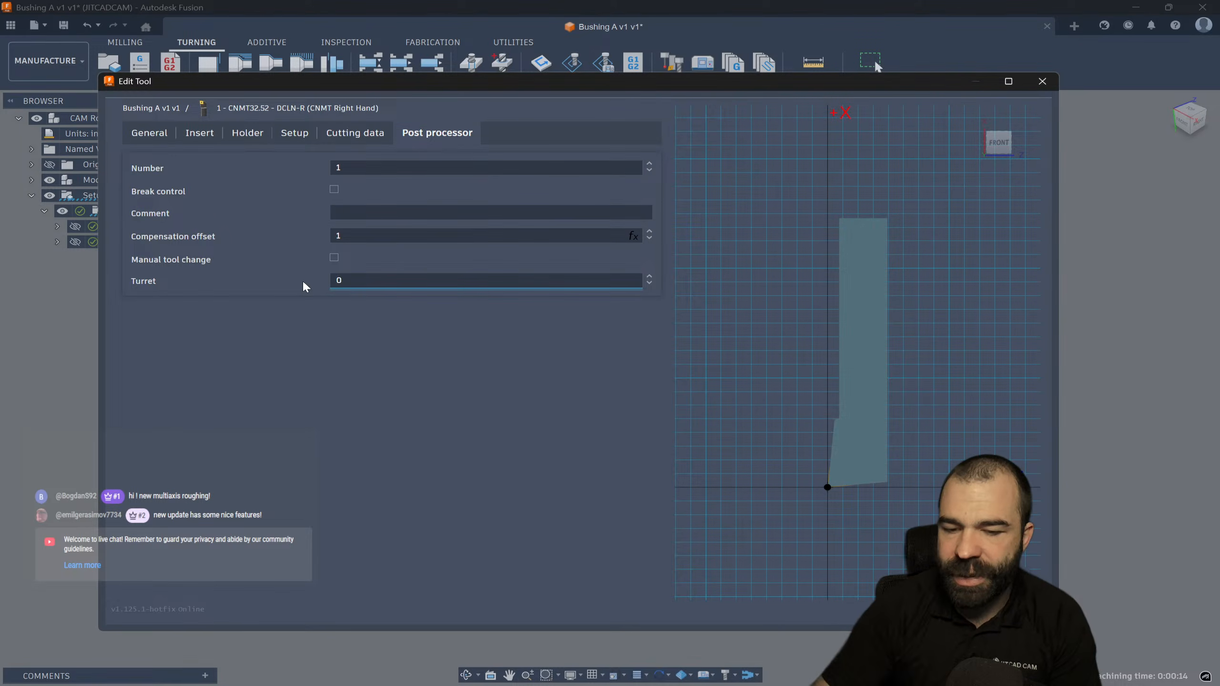
{"action": "type", "text": "101"}
{"action": "key", "text": "Delete"}
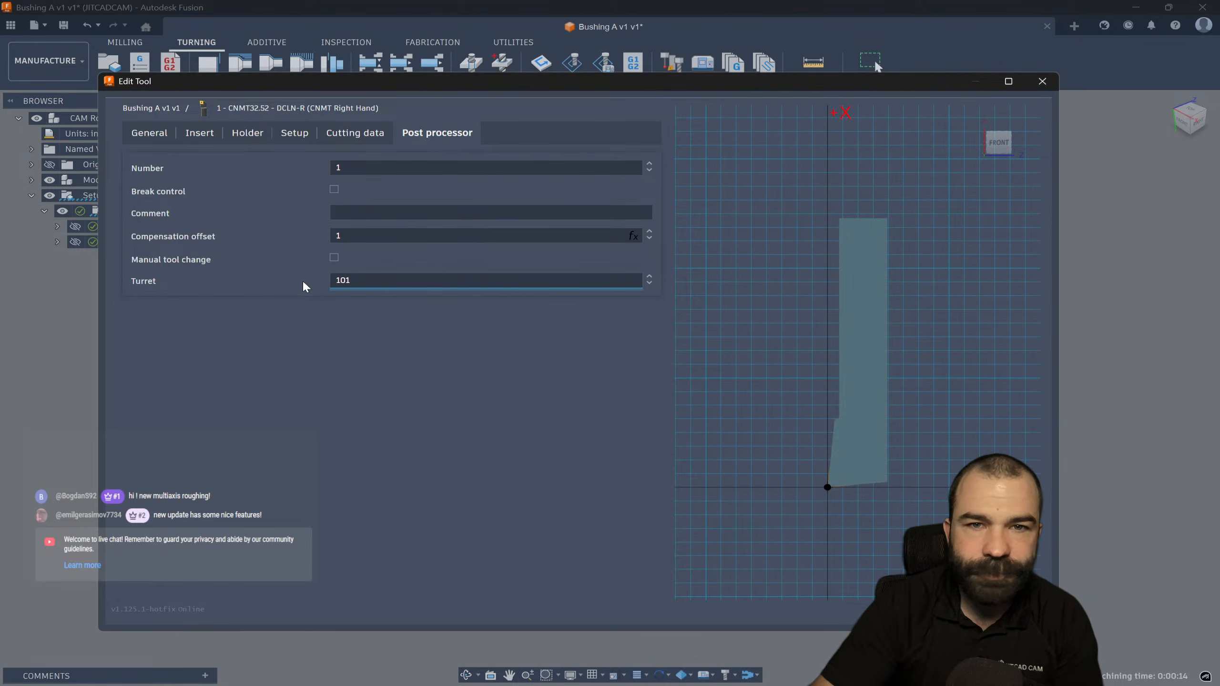
{"action": "key", "text": "Return"}
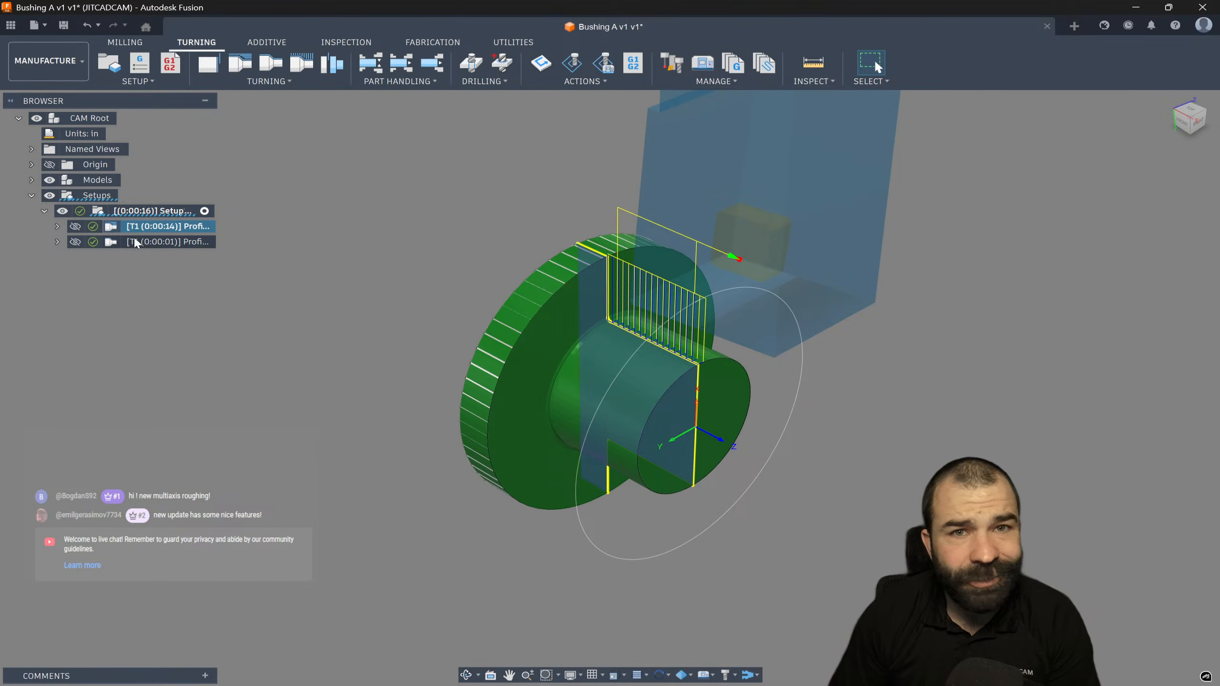
Post process the whole setup with HAAS Turning as program 1001, overwriting the existing file
{"action": "left_click", "coordinate": [144, 211]}
{"action": "left_click", "coordinate": [146, 212]}
{"action": "key", "text": "Escape"}
{"action": "right_click", "coordinate": [147, 212]}
{"action": "left_click", "coordinate": [171, 349]}
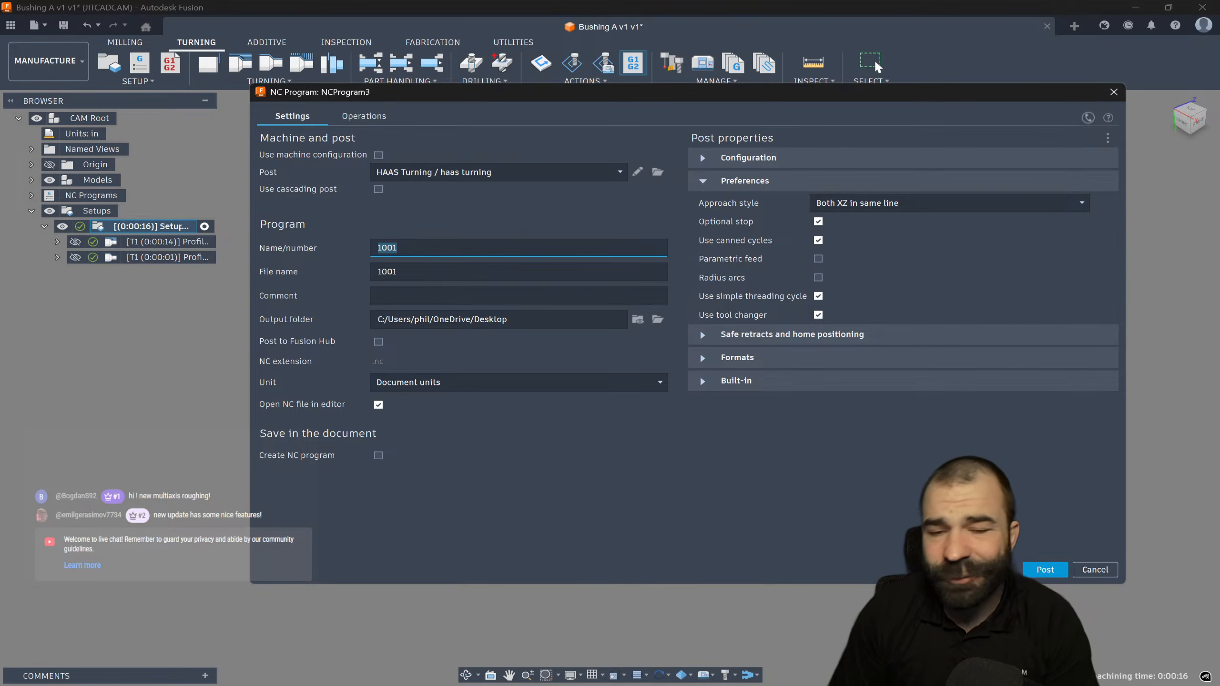
{"action": "left_click", "coordinate": [1045, 569]}
{"action": "left_click", "coordinate": [659, 362]}
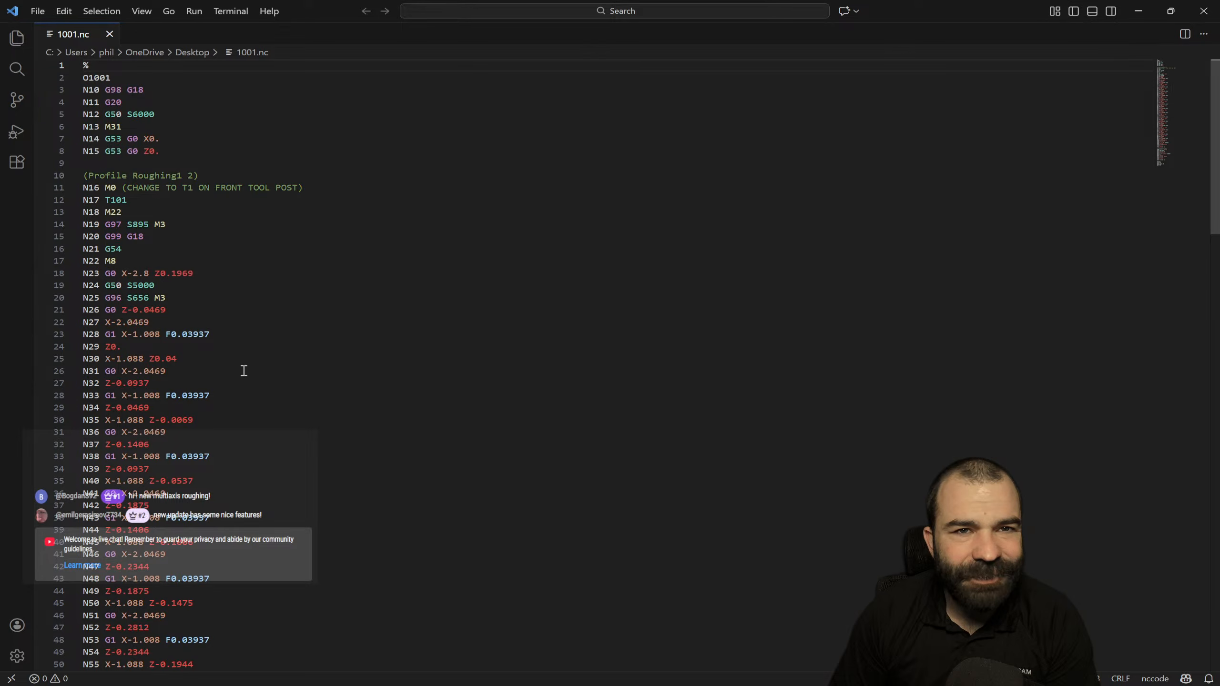
Examine the sign of the X values in the roughing passes of 1001.nc, and close the file
{"action": "double_click", "coordinate": [132, 322]}
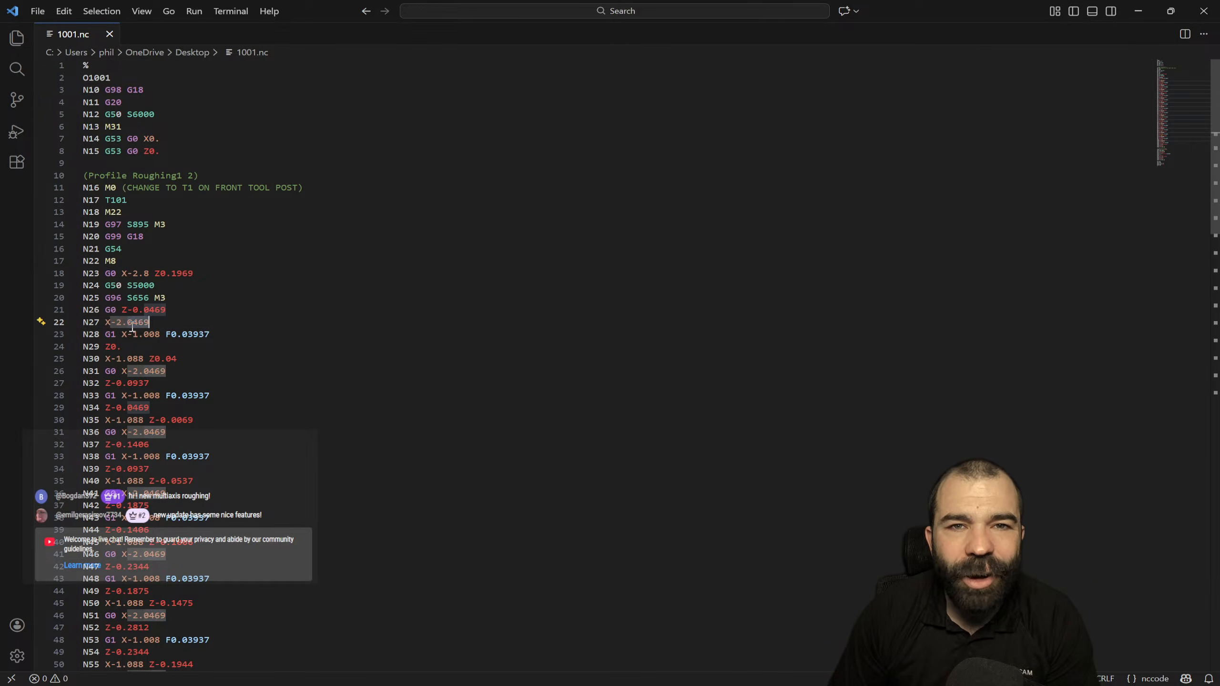
{"action": "scroll", "coordinate": [153, 422], "scroll_direction": "down", "scroll_amount": 6}
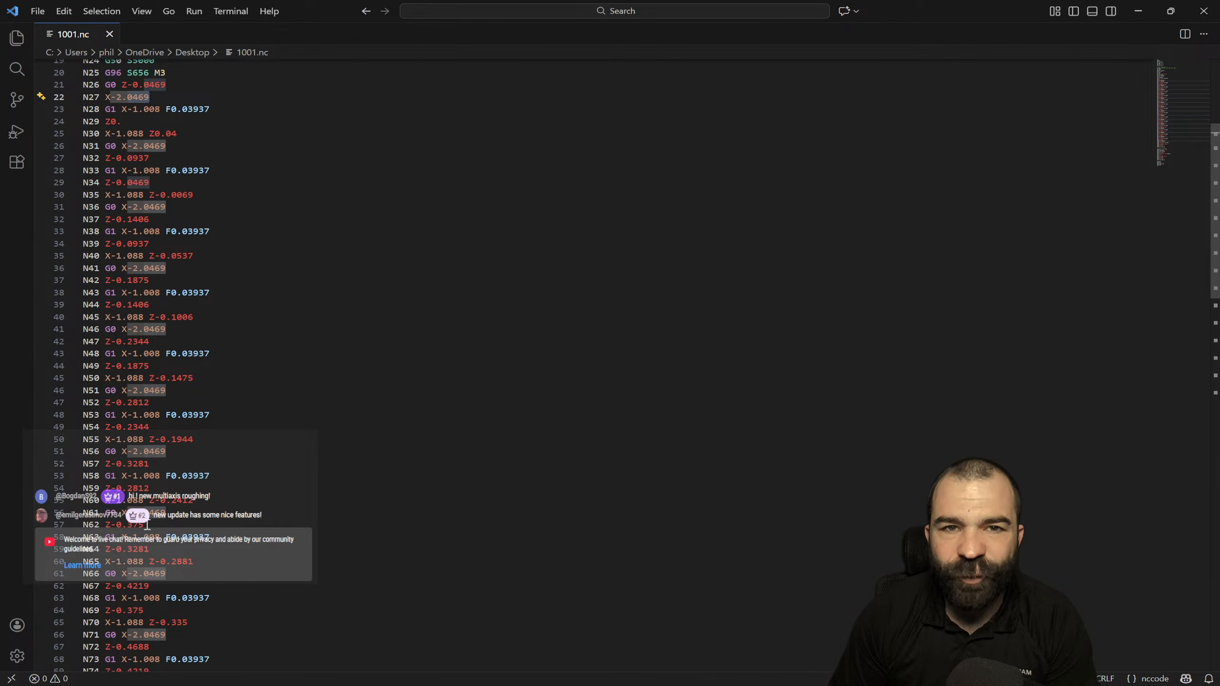
{"action": "left_click", "coordinate": [129, 437]}
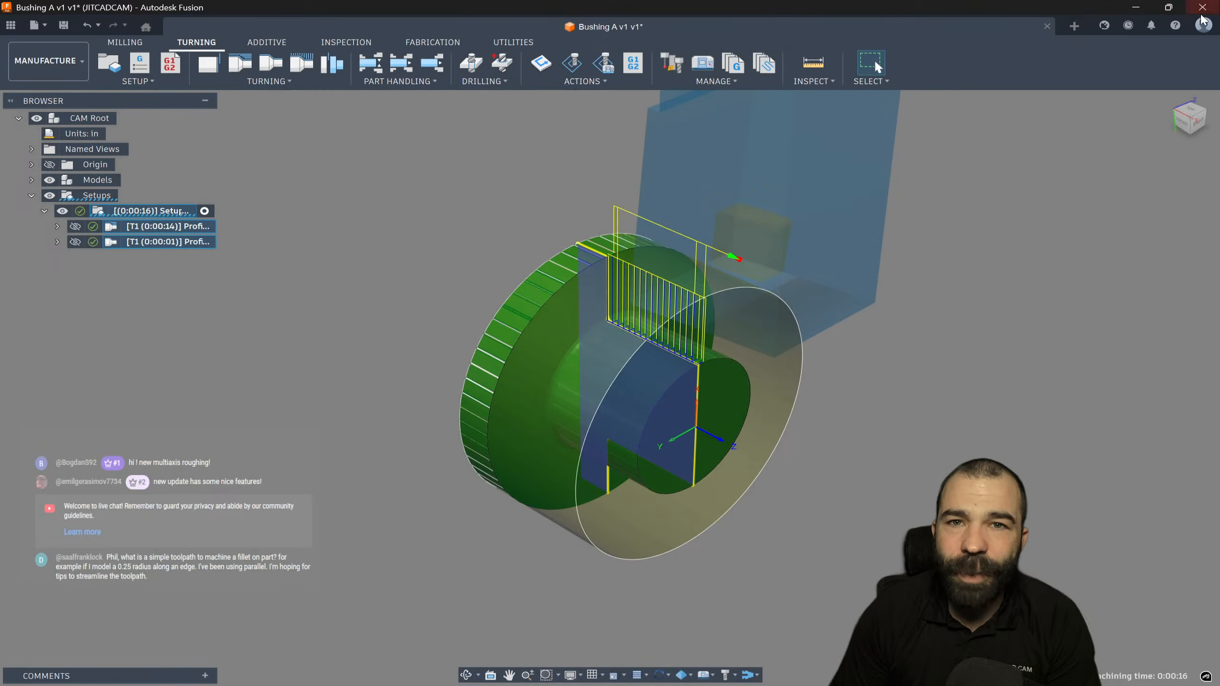
{"action": "left_click", "coordinate": [1203, 11]}
Replace the profile finishing operation's tool with VNMT09T302 - DVLN-R (VNMT Right Hand) from the Fusion Library
{"action": "left_click", "coordinate": [191, 248]}
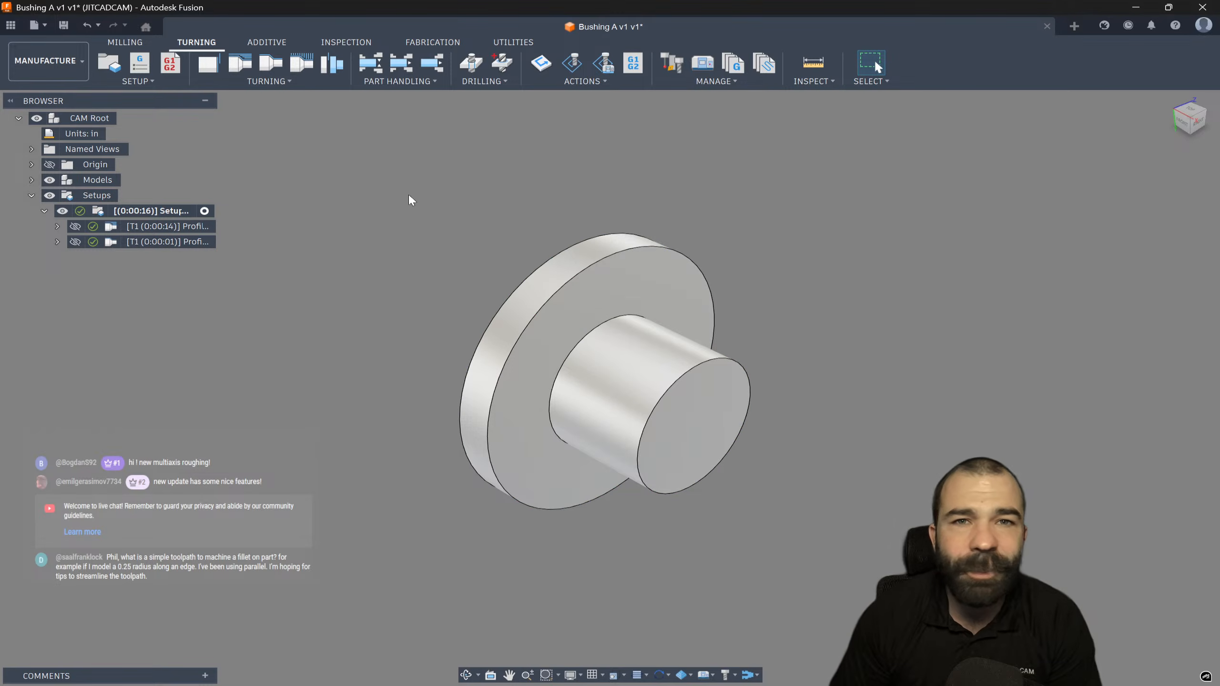
{"action": "double_click", "coordinate": [166, 241]}
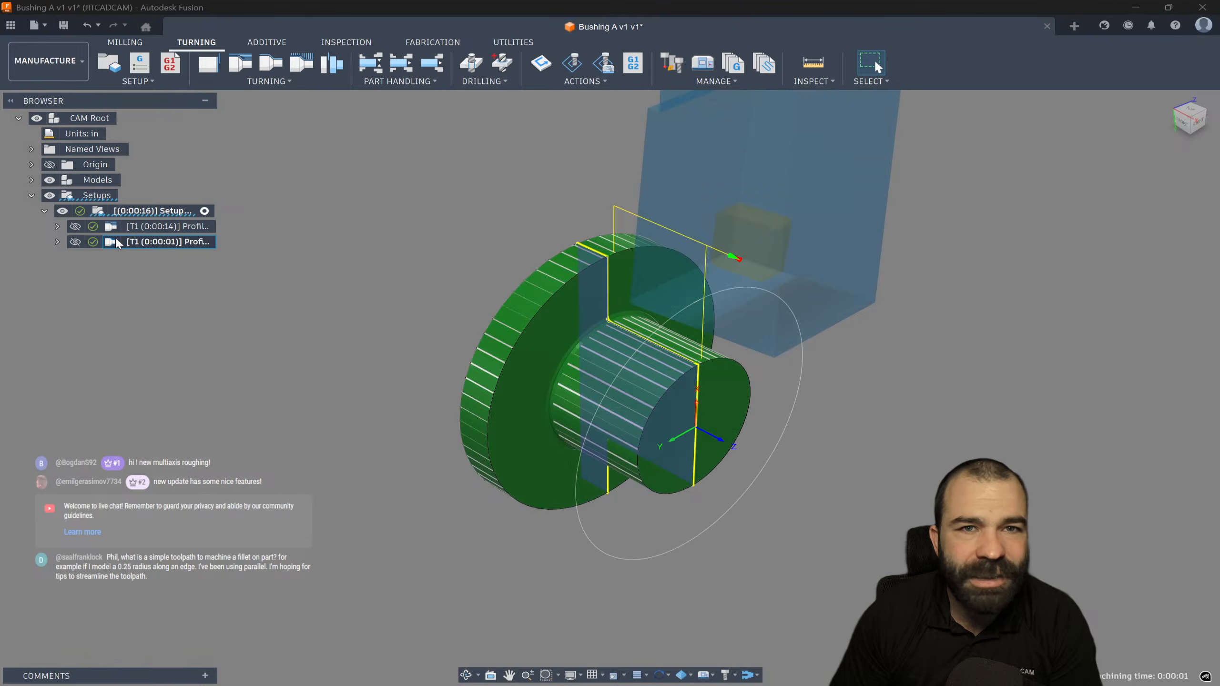
{"action": "left_click", "coordinate": [1129, 213]}
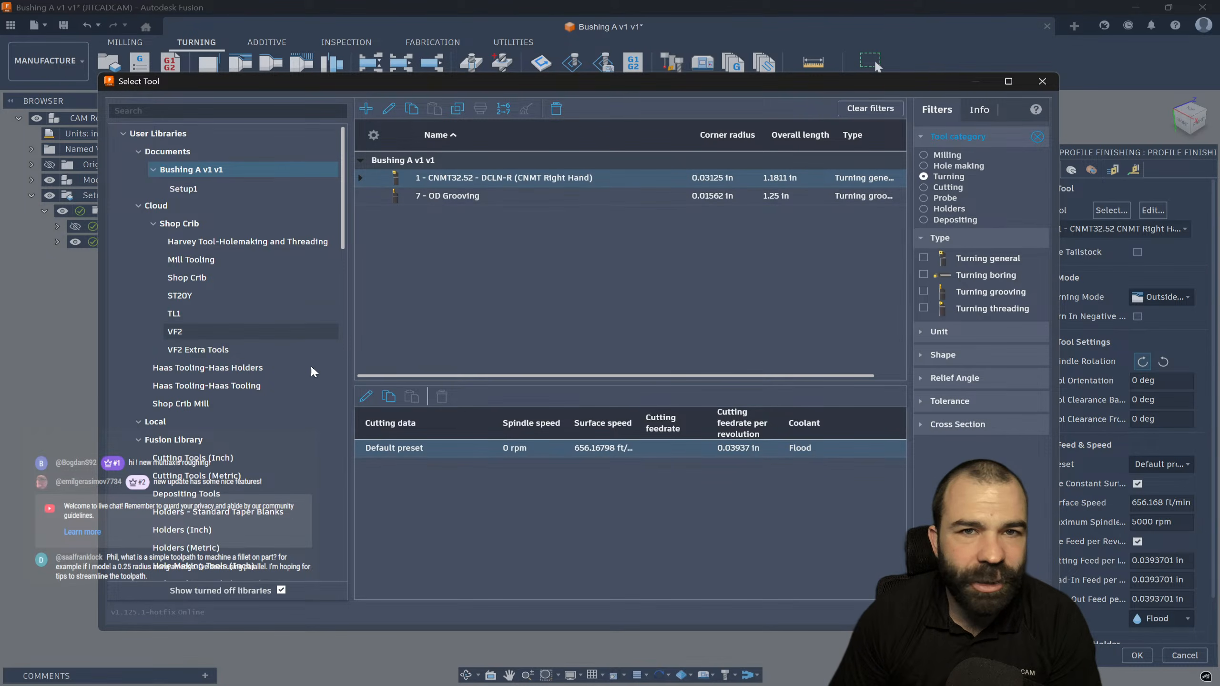
{"action": "left_click", "coordinate": [293, 439]}
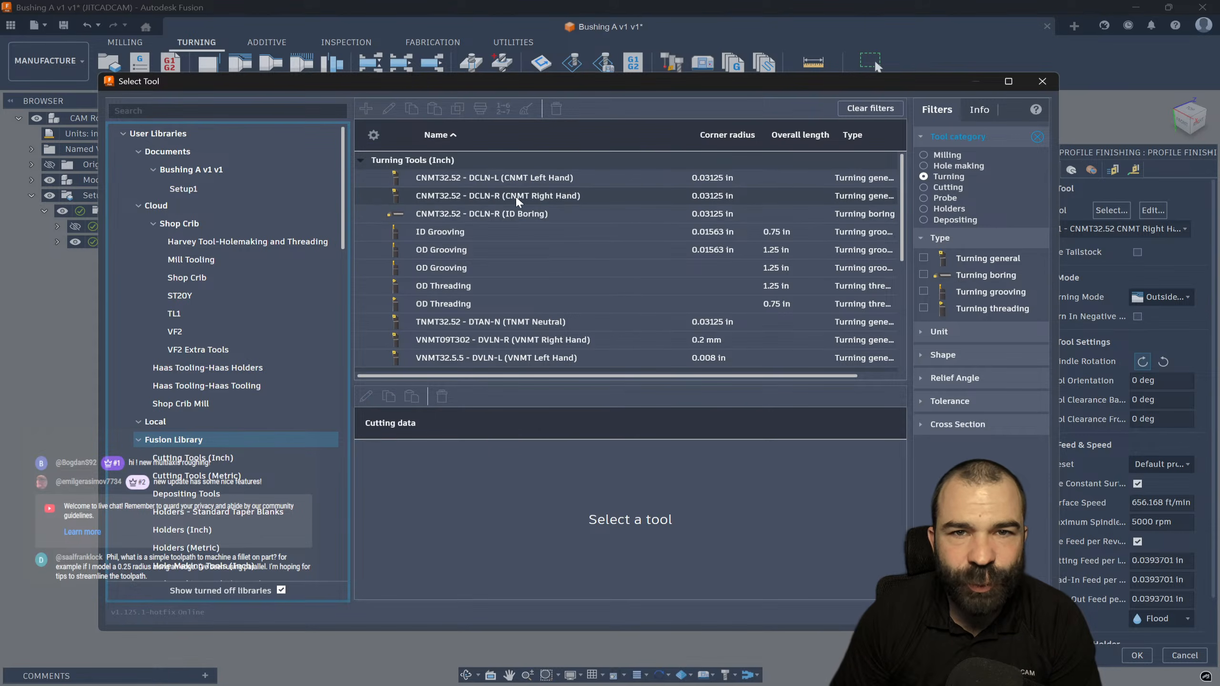
{"action": "left_click", "coordinate": [547, 340]}
{"action": "left_click", "coordinate": [965, 611]}
{"action": "left_click", "coordinate": [1129, 654]}
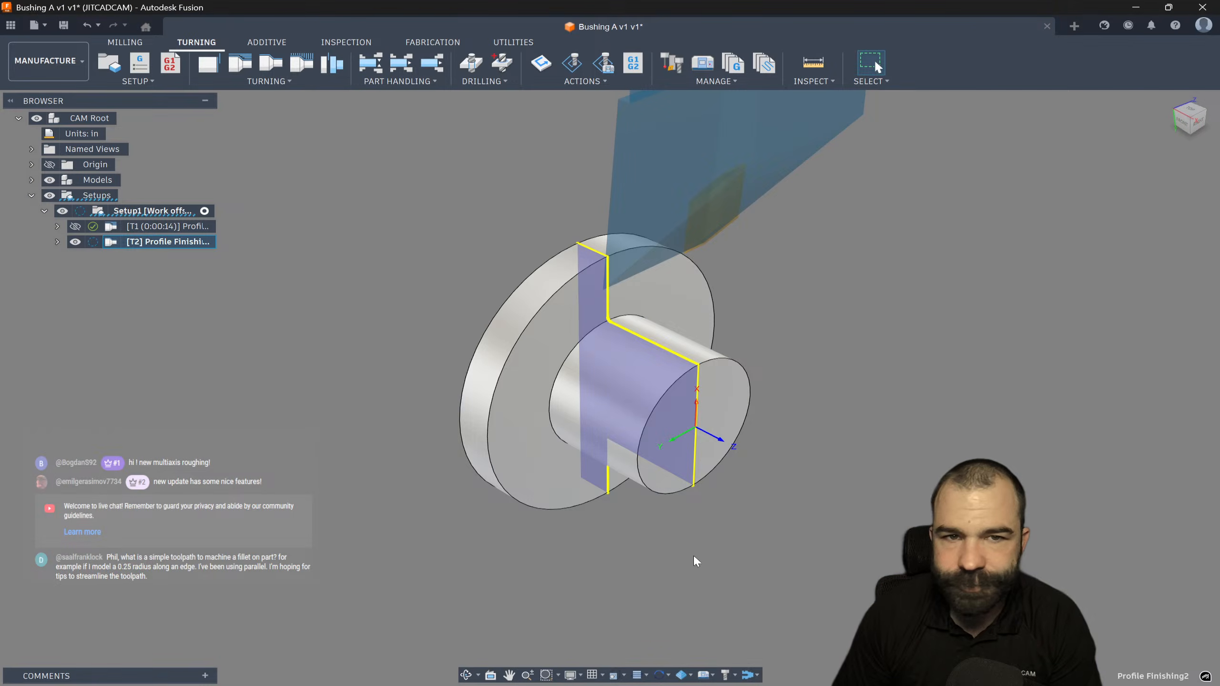
Set the turret to 101 in the post processor settings of the profile finishing operation's VNMT tool
{"action": "double_click", "coordinate": [110, 243]}
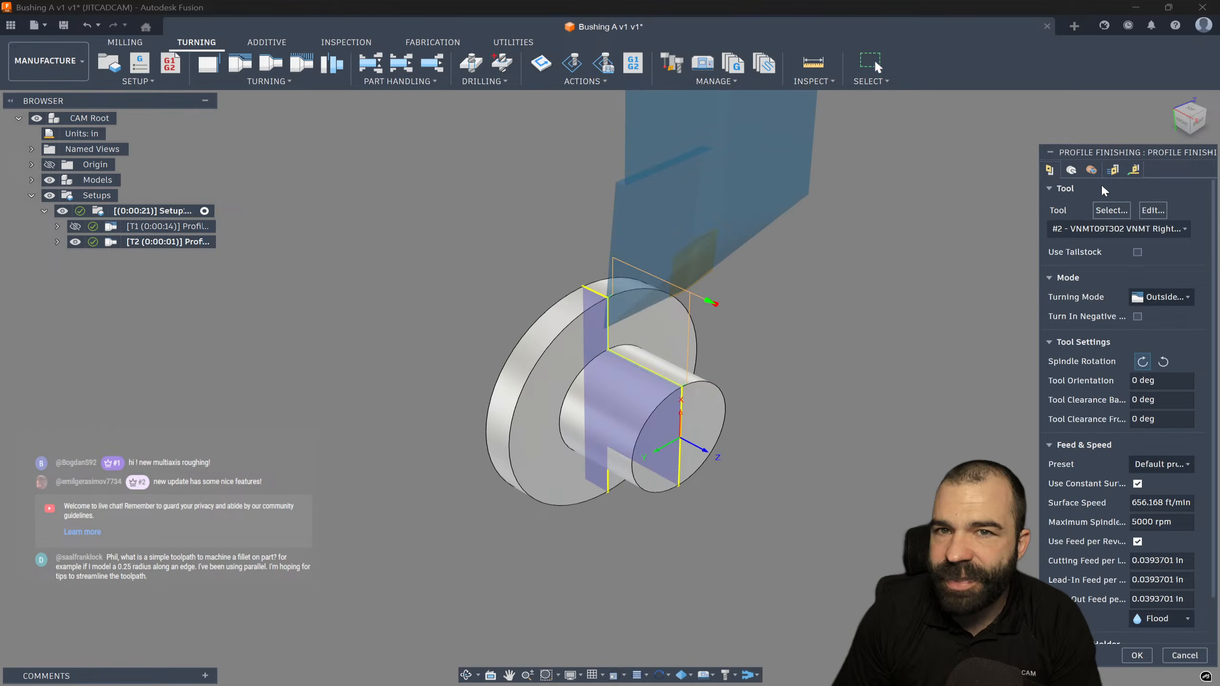
{"action": "left_click", "coordinate": [1152, 212]}
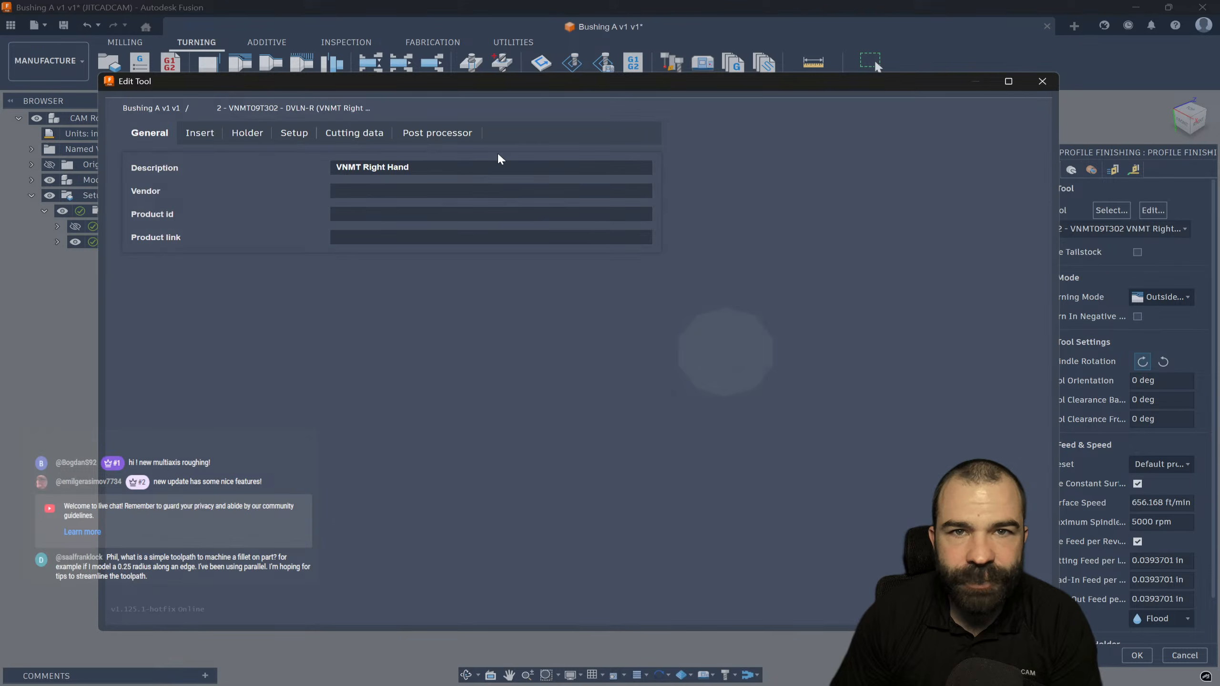
{"action": "left_click", "coordinate": [358, 133]}
{"action": "left_click", "coordinate": [437, 132]}
{"action": "left_click", "coordinate": [372, 279]}
{"action": "type", "text": "101"}
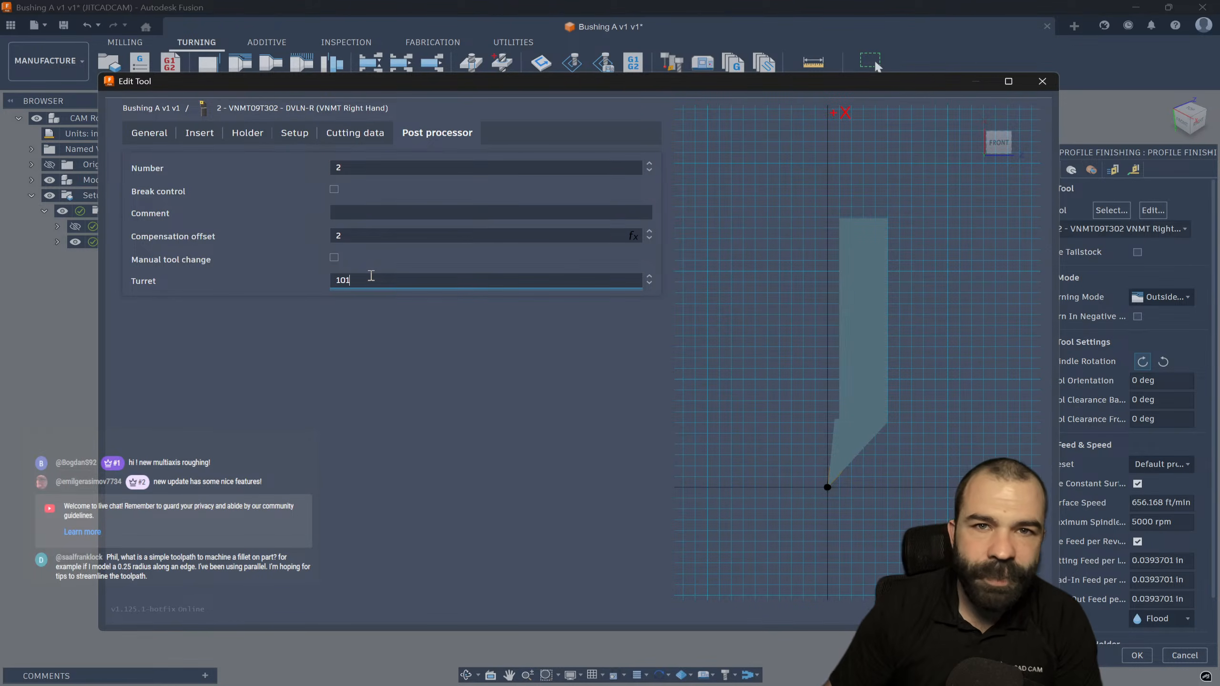
{"action": "key", "text": "Return"}
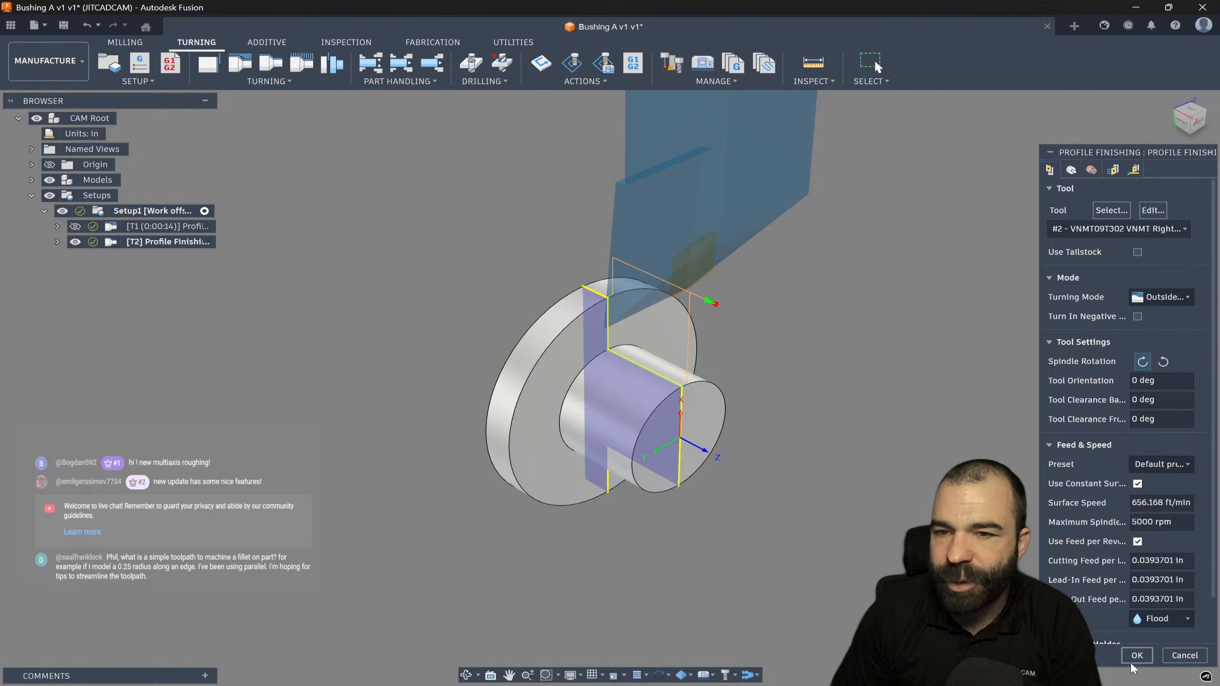
{"action": "left_click", "coordinate": [1137, 655]}
Post the setup with the updated finishing tool as program 1001 using HAAS Turning, overwriting 1001.nc
{"action": "middle_click_drag", "start_coordinate": [791, 404], "coordinate": [689, 406], "text": "shift"}
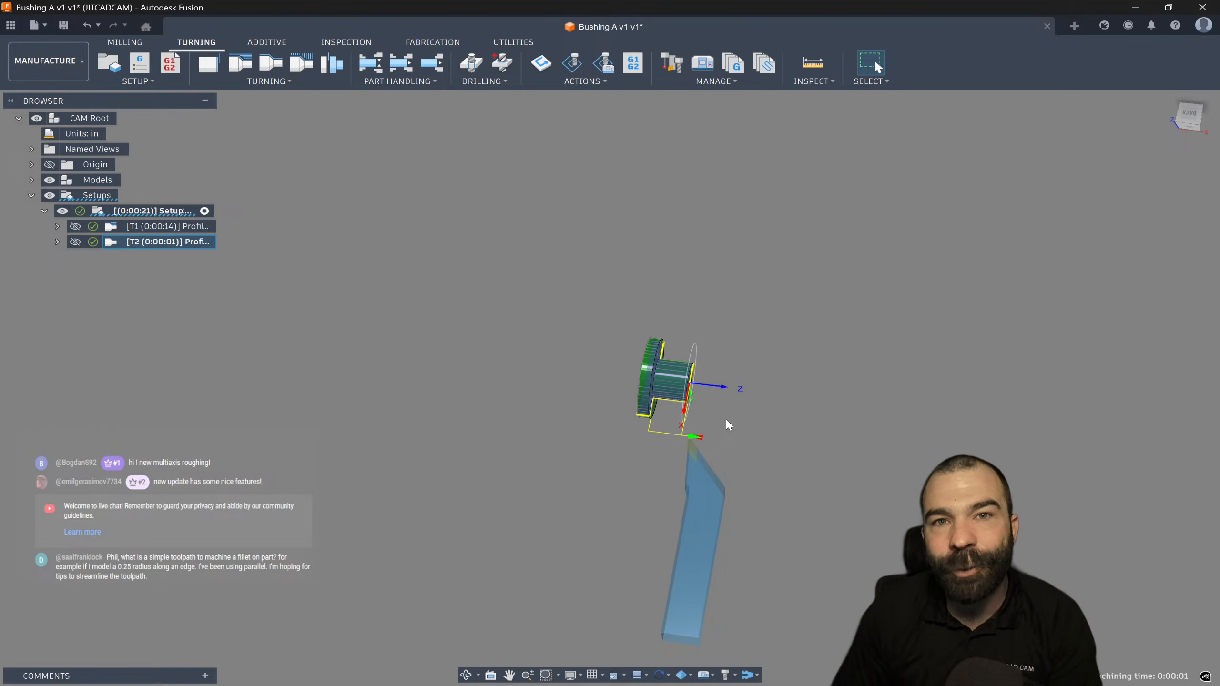
{"action": "left_click", "coordinate": [1189, 114]}
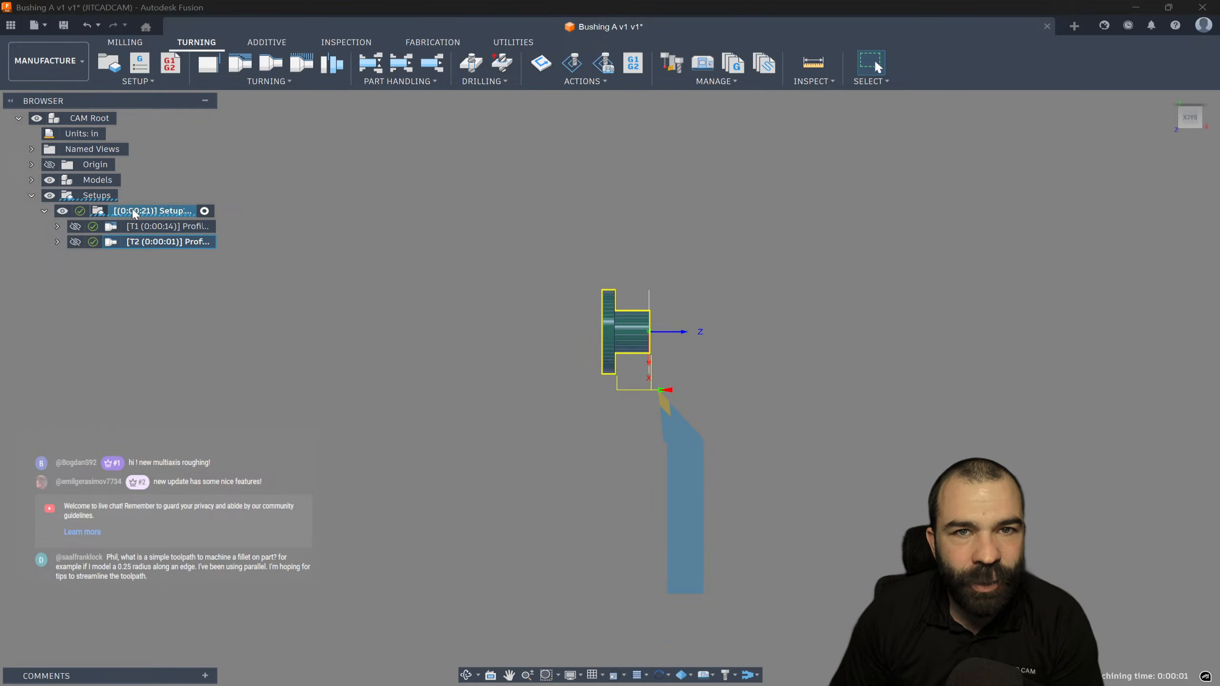
{"action": "right_click", "coordinate": [144, 211]}
{"action": "left_click", "coordinate": [223, 352]}
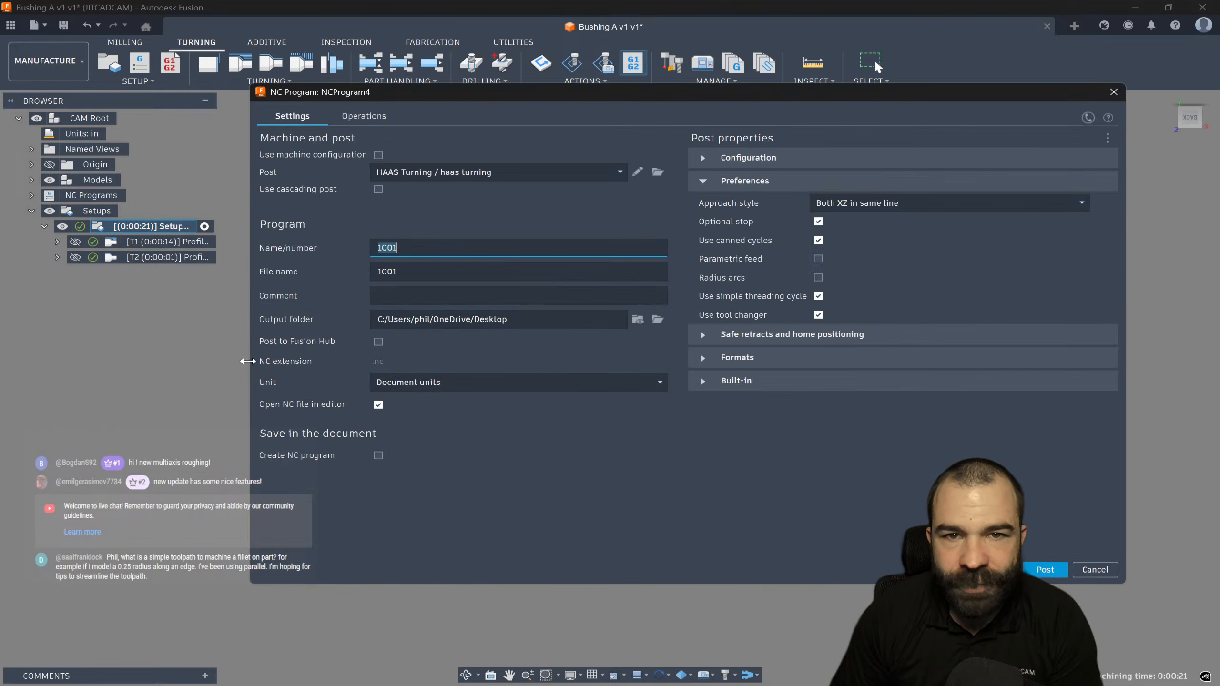
{"action": "left_click", "coordinate": [1045, 570]}
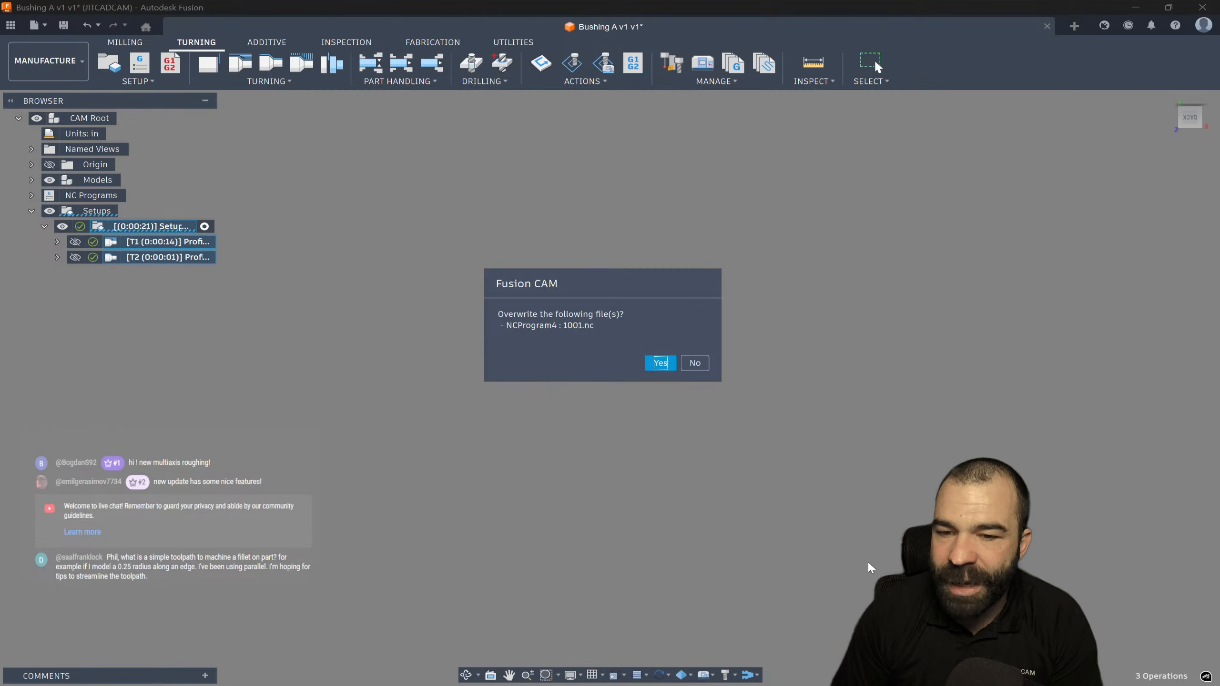
{"action": "left_click", "coordinate": [659, 365]}
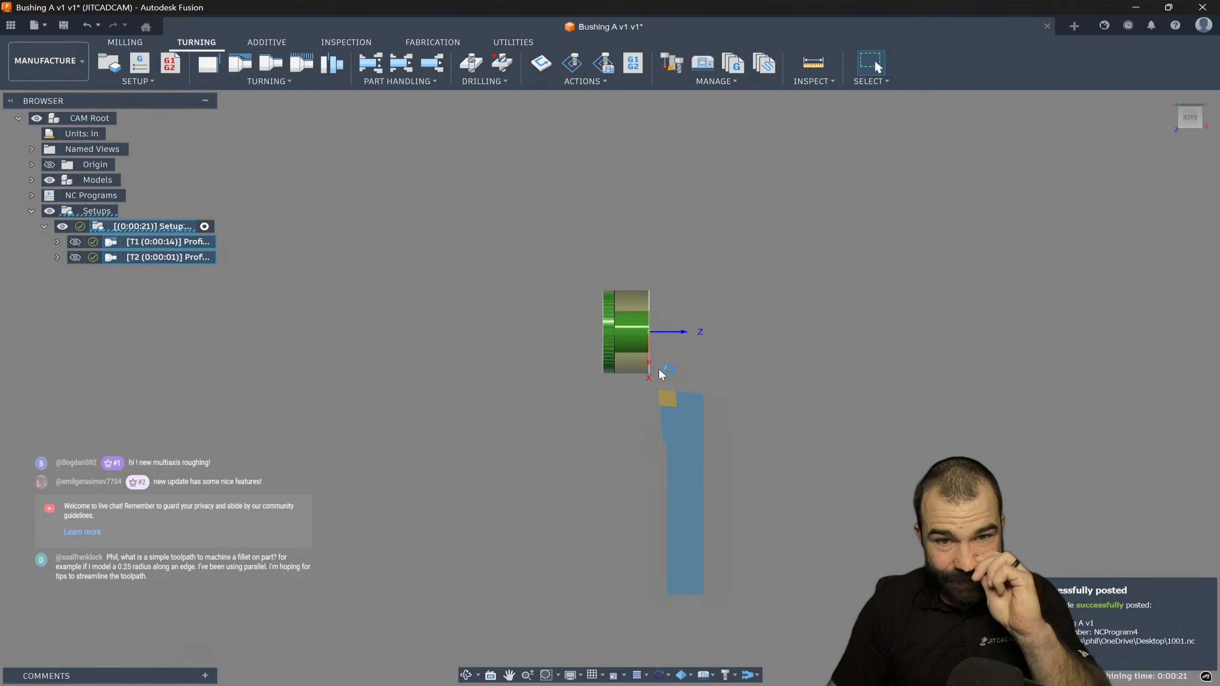
Examine the G53 retracts and tool change between profile roughing and finishing in 1001.nc, and close the file
{"action": "scroll", "coordinate": [180, 332], "scroll_direction": "down", "scroll_amount": 20}
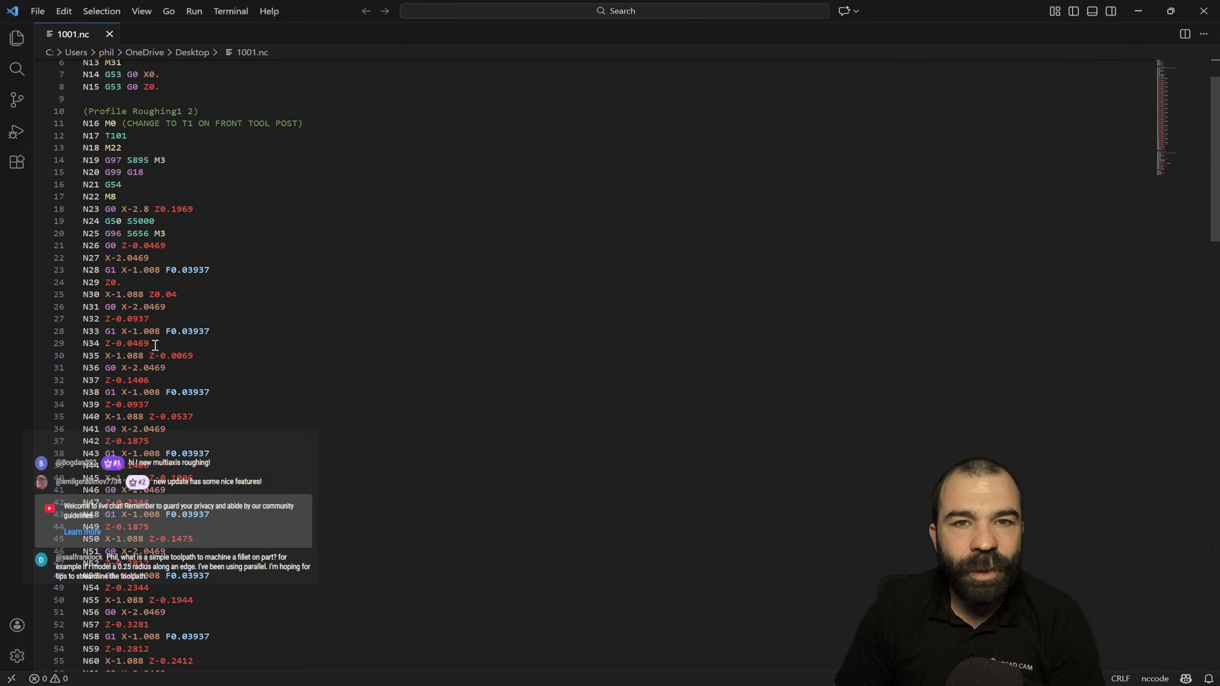
{"action": "scroll", "coordinate": [167, 374], "scroll_direction": "down", "scroll_amount": 7}
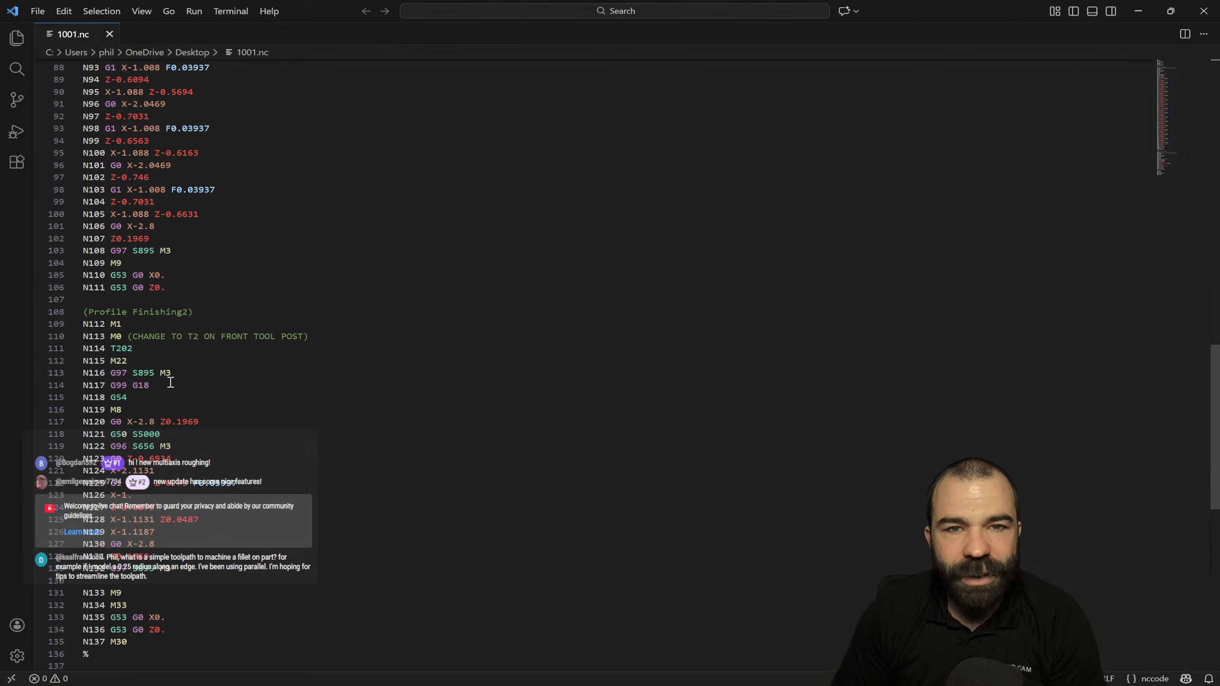
{"action": "left_click_drag", "start_coordinate": [109, 277], "coordinate": [165, 288]}
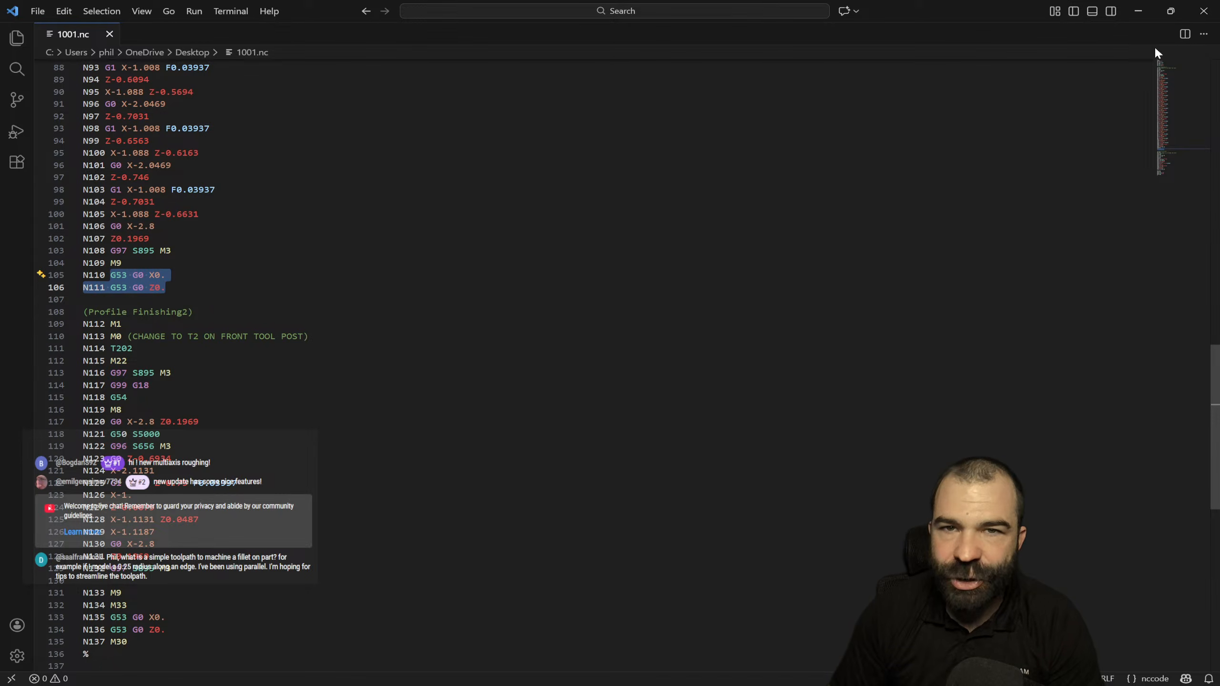
{"action": "left_click", "coordinate": [1203, 11]}
Enable manual tool change in the post processor settings of the profile roughing operation's CNMT Right Hand tool
{"action": "left_click", "coordinate": [141, 229]}
{"action": "right_click", "coordinate": [141, 230]}
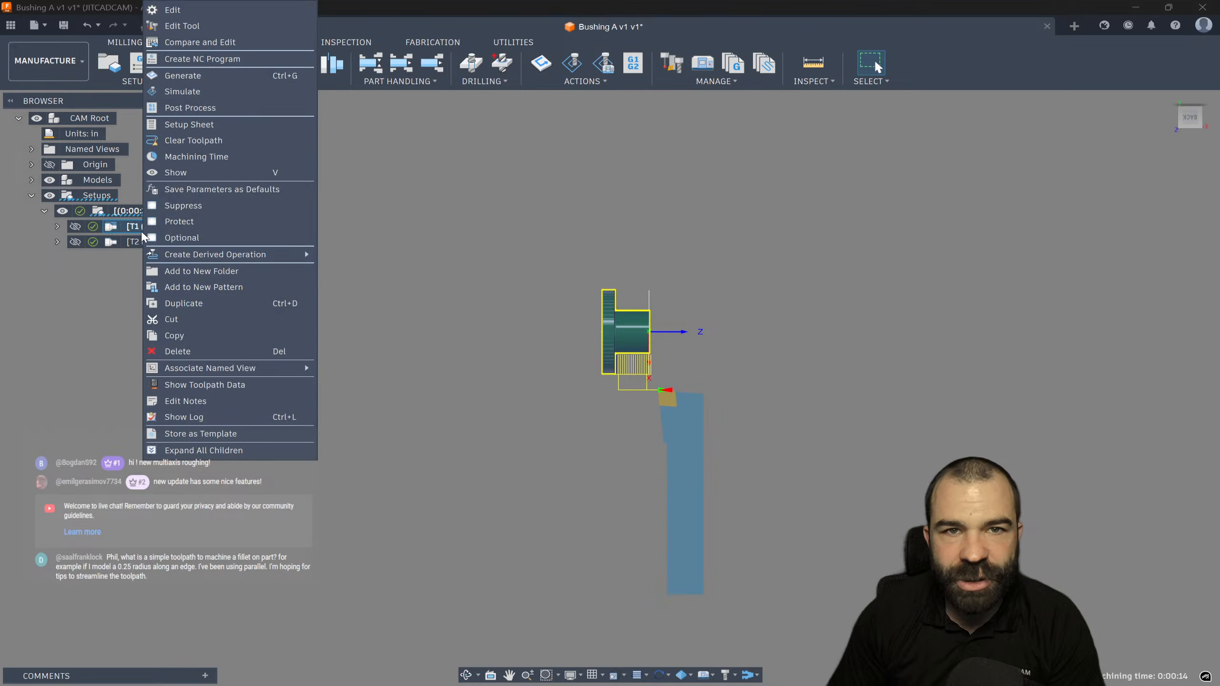
{"action": "left_click", "coordinate": [212, 26]}
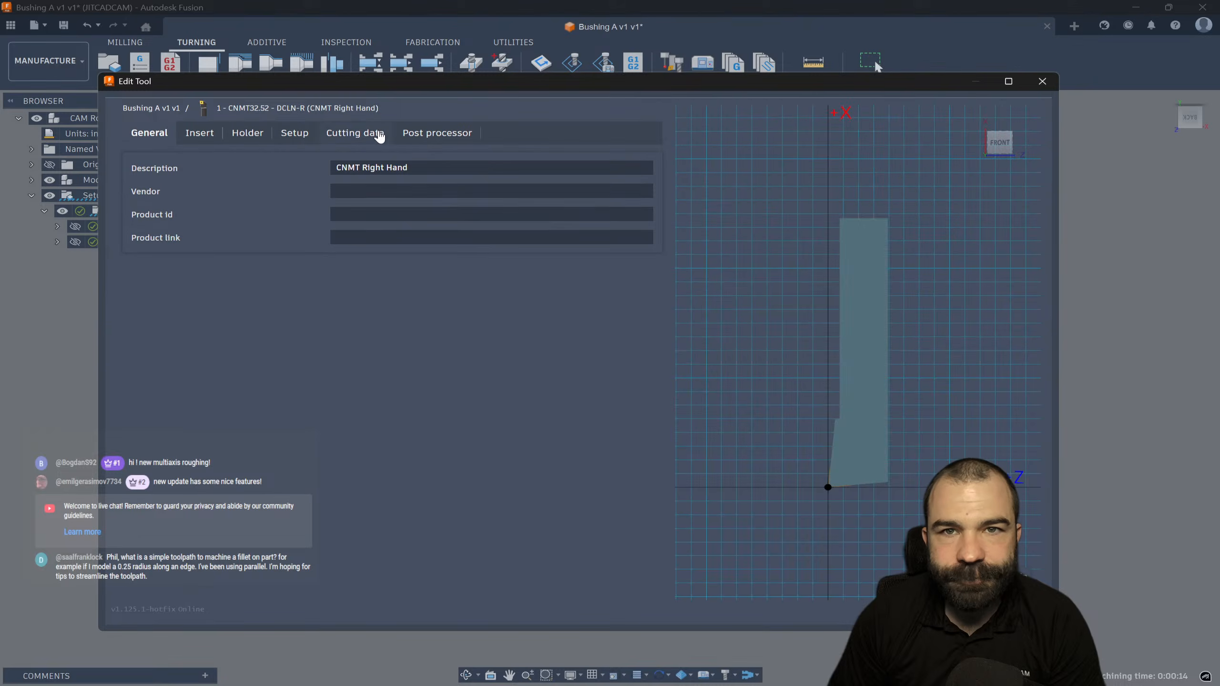
{"action": "left_click", "coordinate": [421, 138]}
{"action": "left_click", "coordinate": [333, 257]}
{"action": "left_click", "coordinate": [979, 609]}
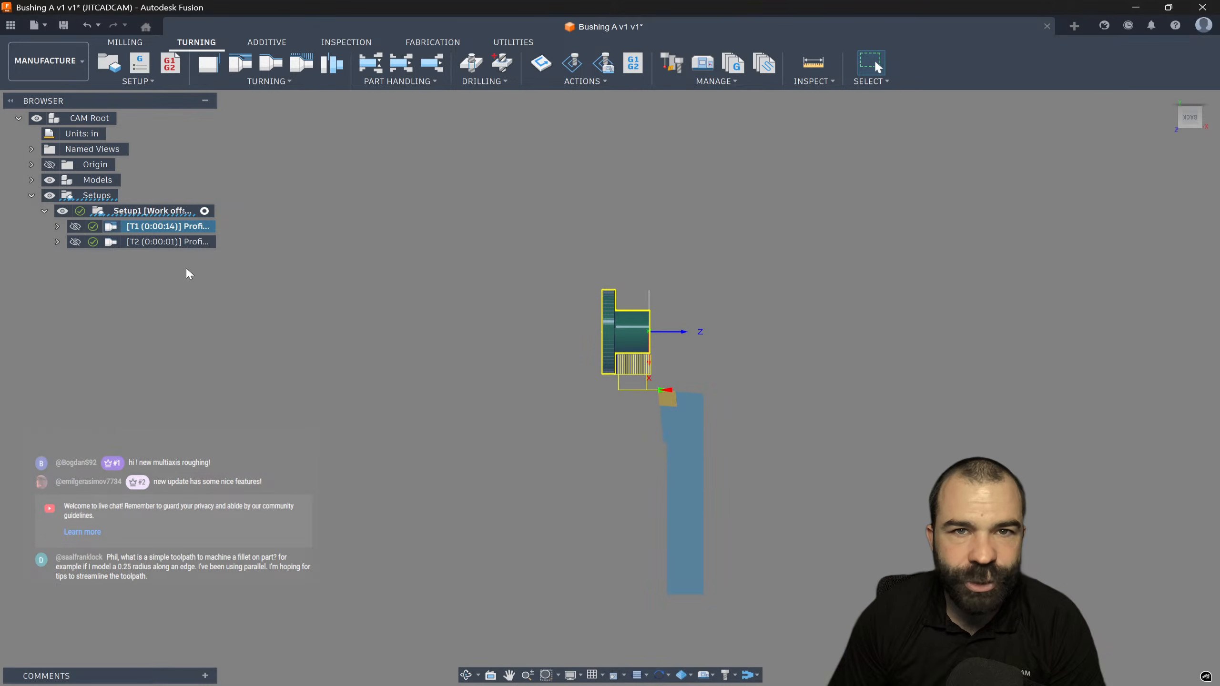
Enable manual tool change in the post processor settings of the profile finishing operation's VNMT Right Hand tool
{"action": "right_click", "coordinate": [146, 242]}
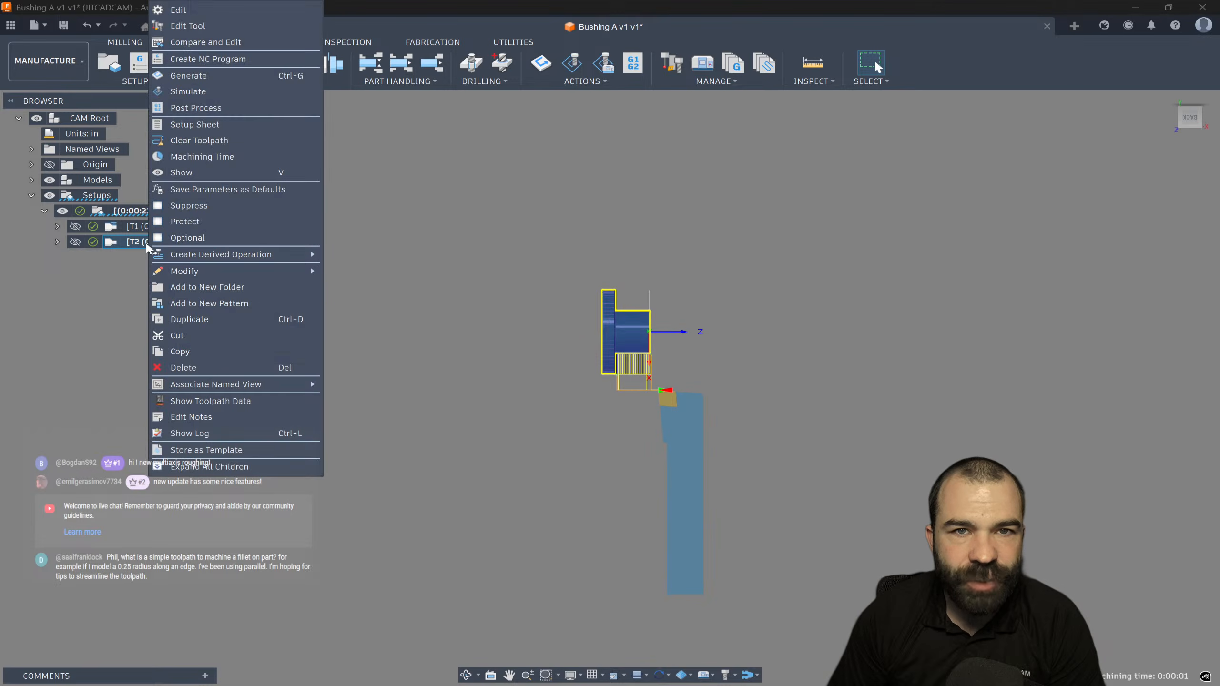
{"action": "left_click", "coordinate": [208, 24]}
{"action": "left_click", "coordinate": [437, 133]}
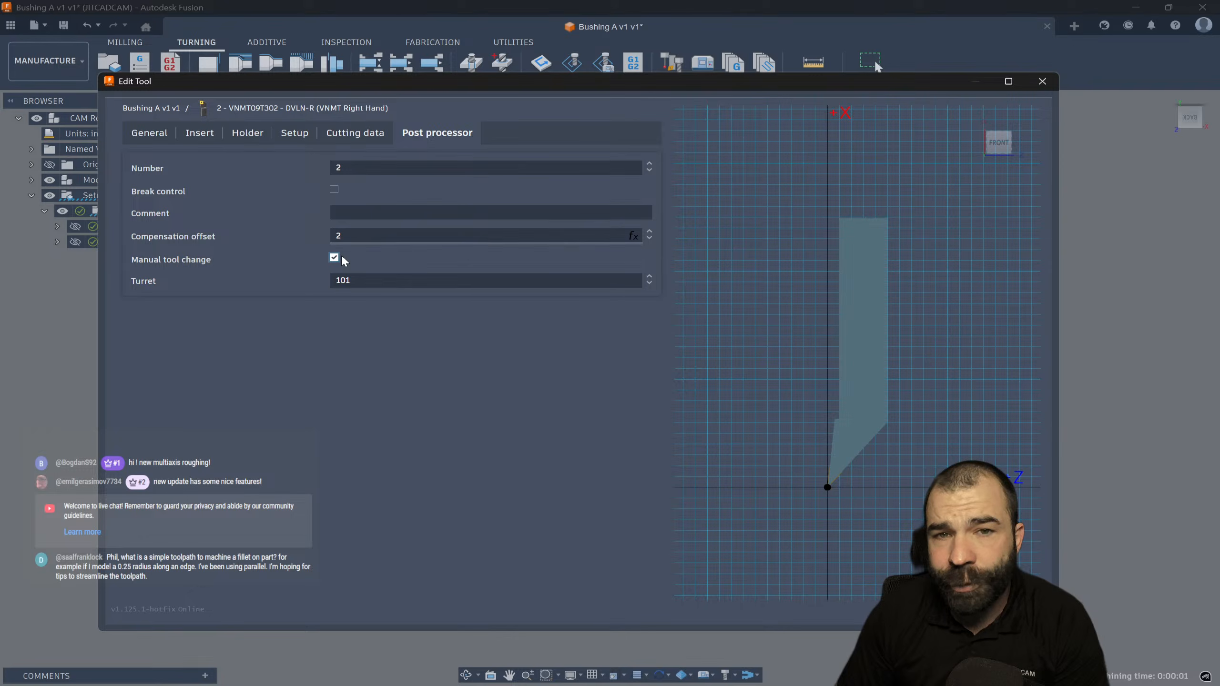
{"action": "left_click", "coordinate": [336, 281]}
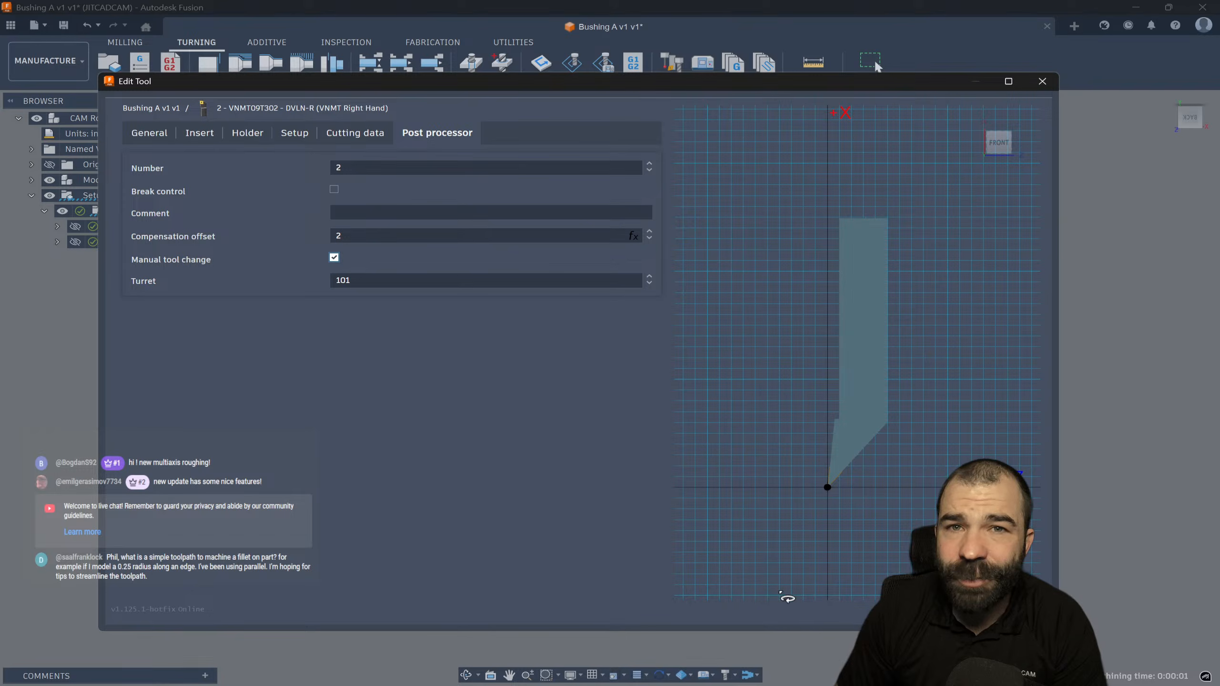
{"action": "key", "text": "Escape"}
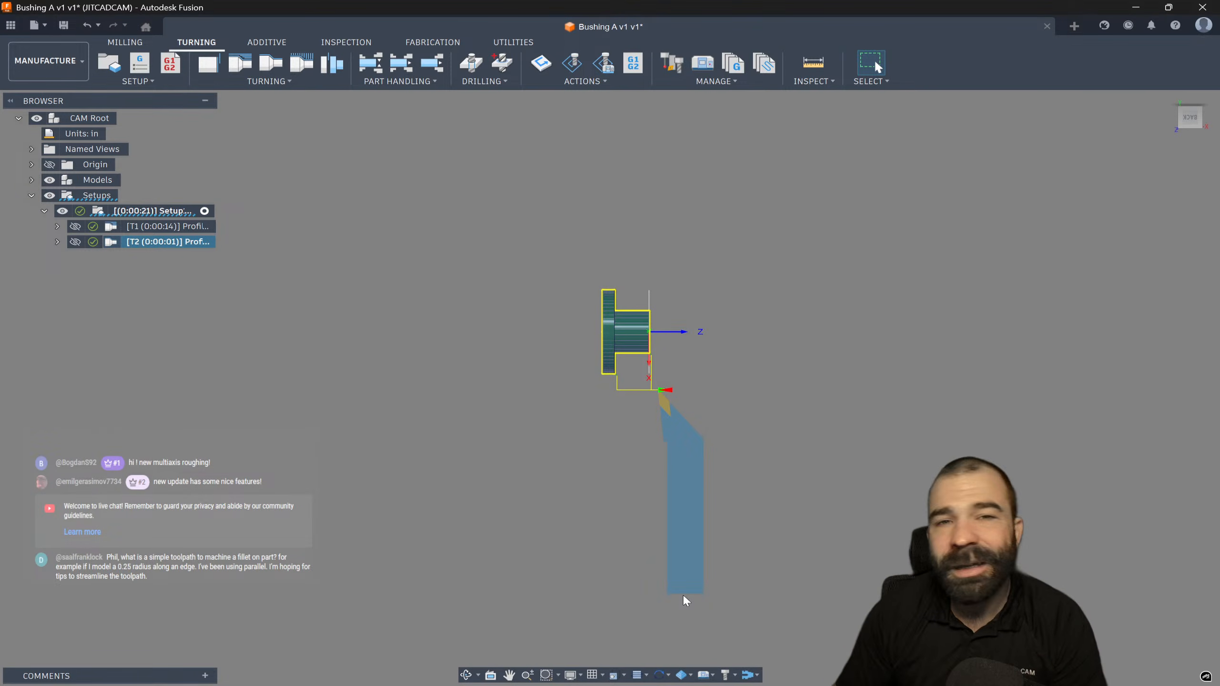
Post the setup with manual tool changes as program 1001 using HAAS Turning, overwriting 1001.nc
{"action": "right_click", "coordinate": [128, 212]}
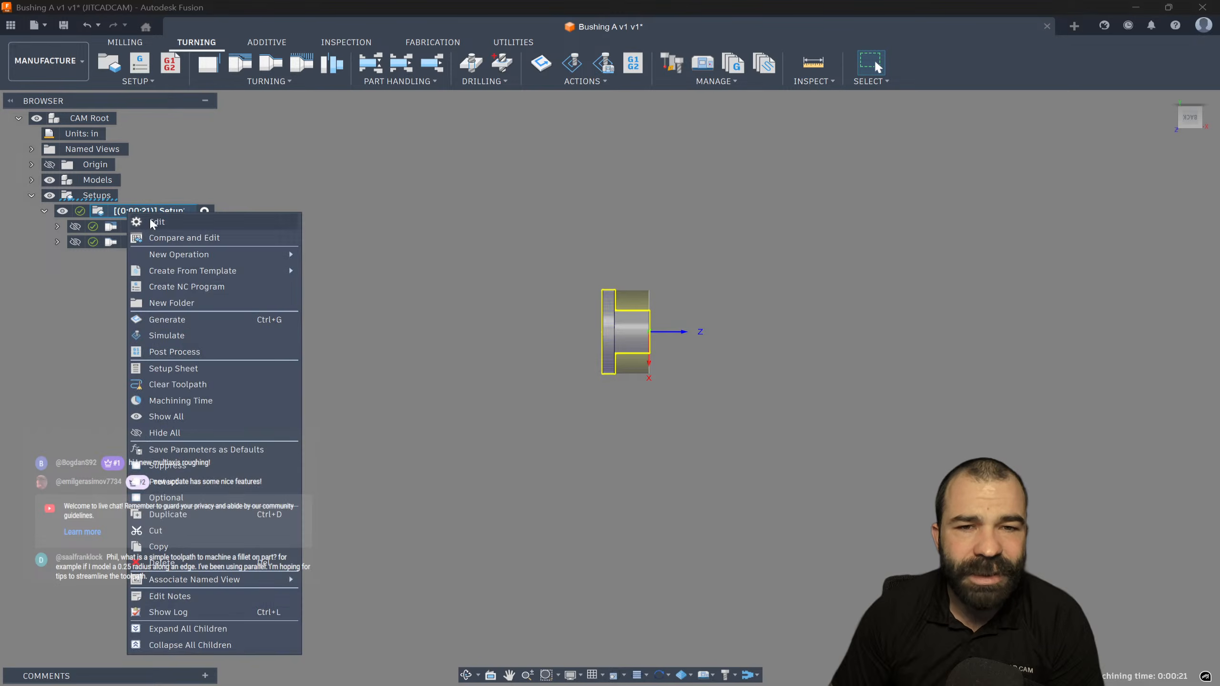
{"action": "left_click", "coordinate": [194, 353]}
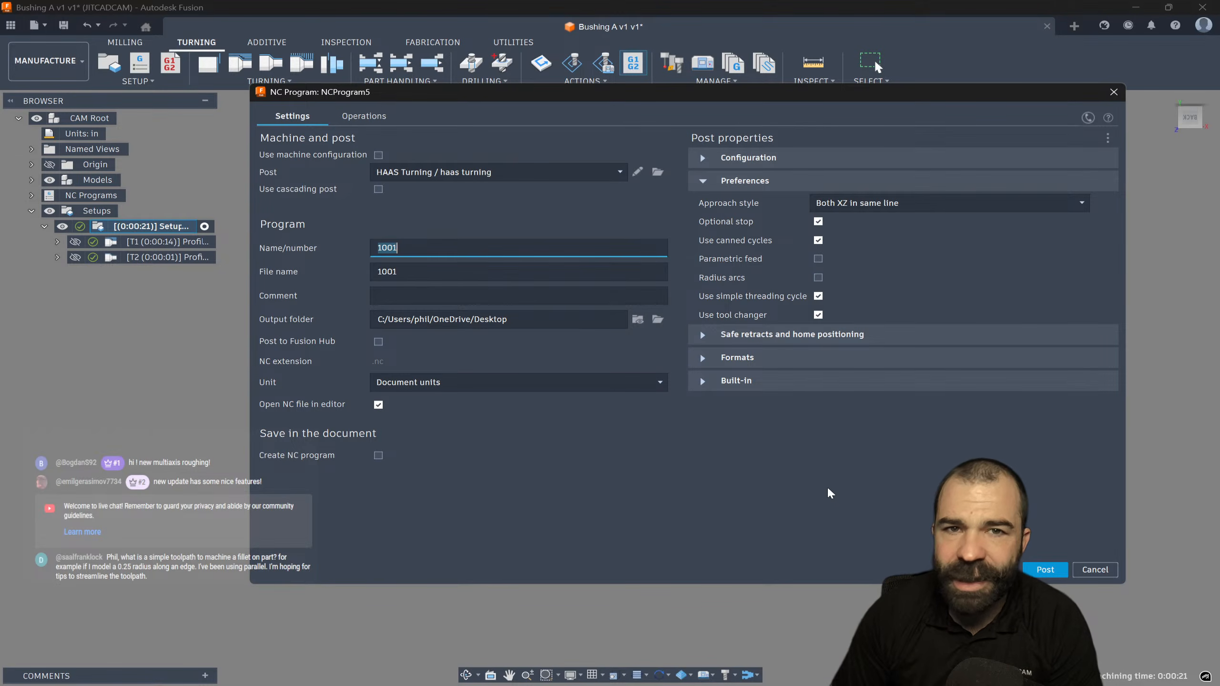
{"action": "left_click", "coordinate": [1033, 573]}
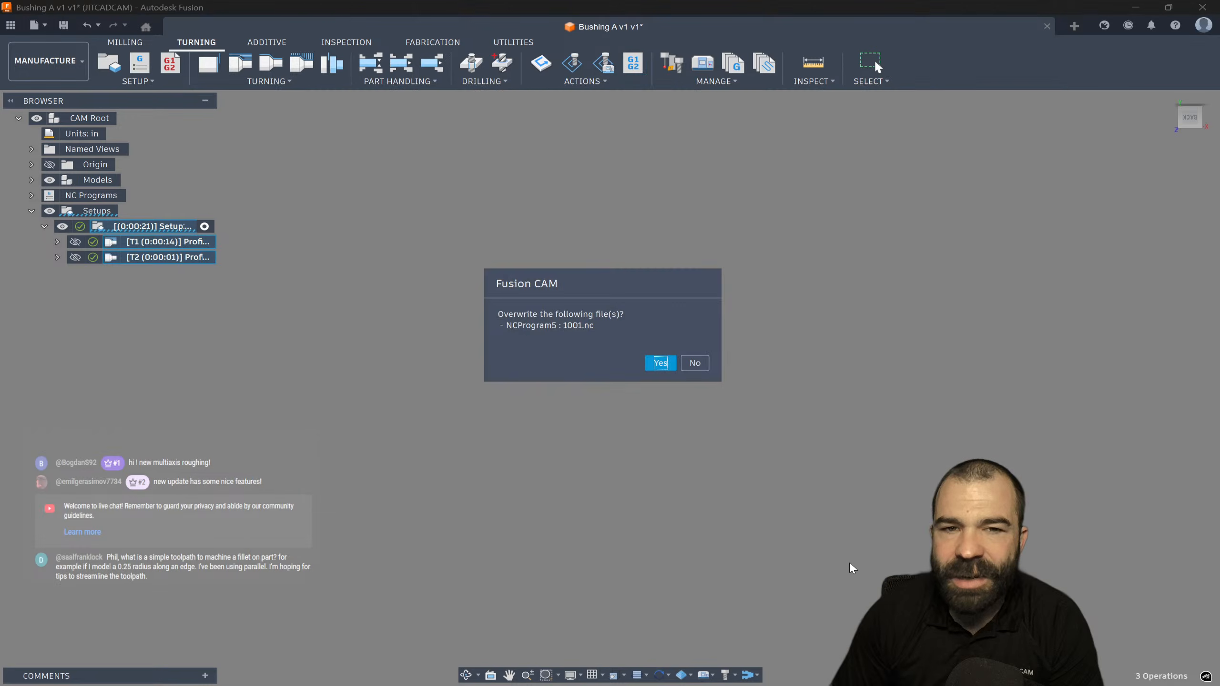
{"action": "left_click", "coordinate": [661, 366]}
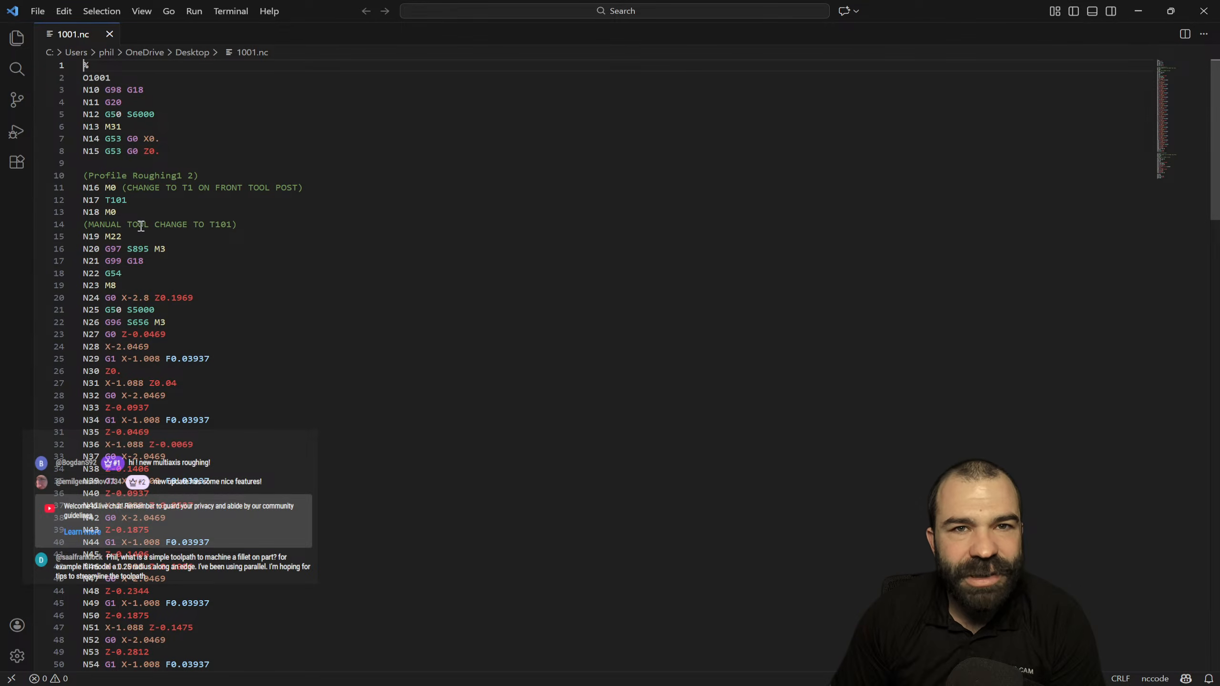
Examine the manual tool change comments and stops for both turning operations in 1001.nc, and close the file
{"action": "left_click_drag", "start_coordinate": [88, 224], "coordinate": [233, 224]}
{"action": "left_click", "coordinate": [124, 216]}
{"action": "left_click", "coordinate": [147, 225]}
{"action": "scroll", "coordinate": [253, 327], "scroll_direction": "down", "scroll_amount": 18}
{"action": "scroll", "coordinate": [264, 345], "scroll_direction": "down", "scroll_amount": 11}
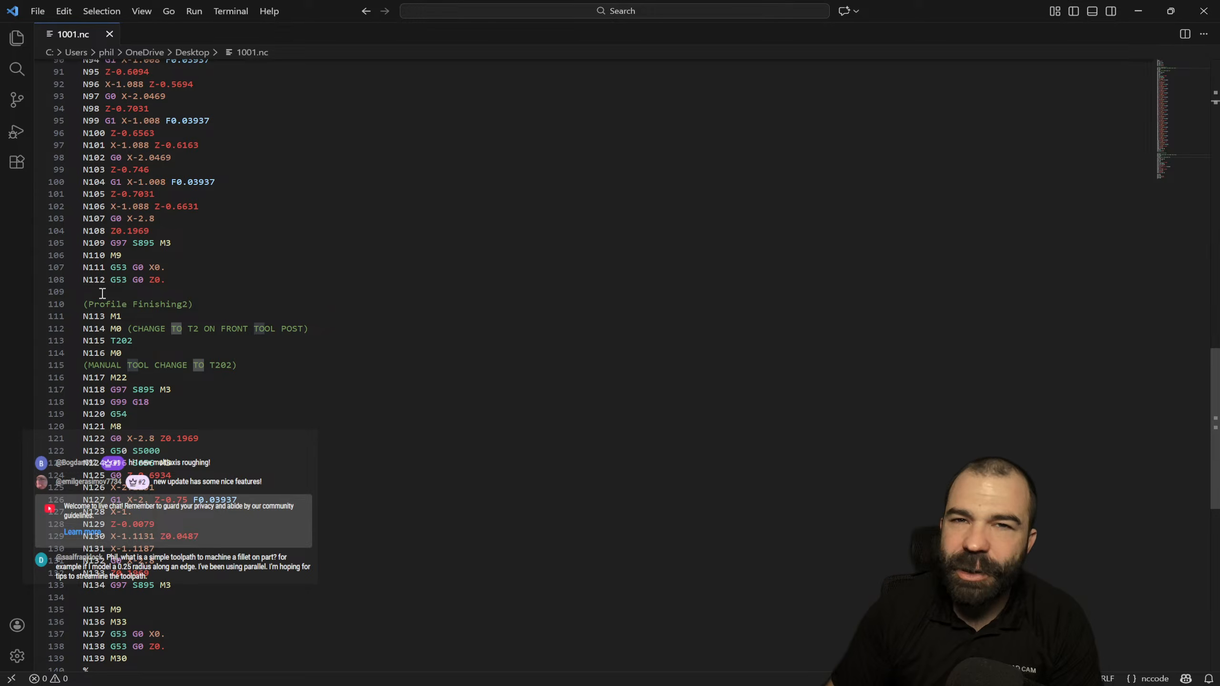
{"action": "left_click", "coordinate": [1202, 10]}
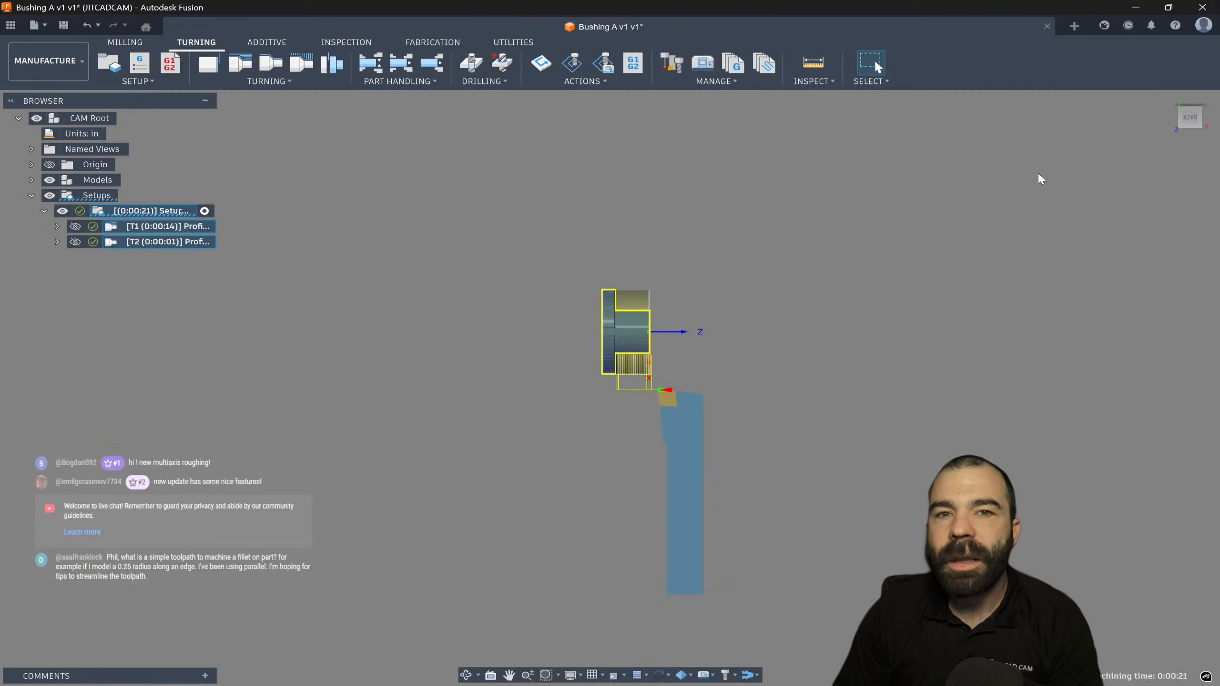
Start posting the setup again with HAAS Turning and set the approach style to First Z then X
{"action": "right_click", "coordinate": [172, 235]}
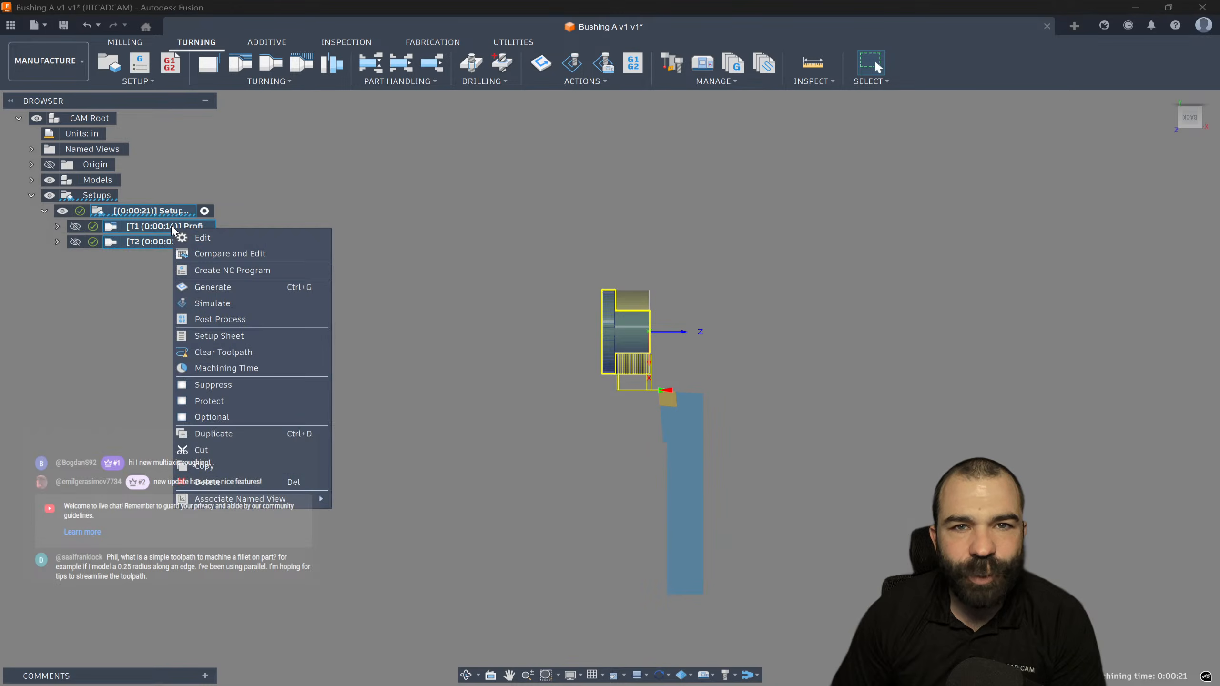
{"action": "left_click", "coordinate": [226, 320]}
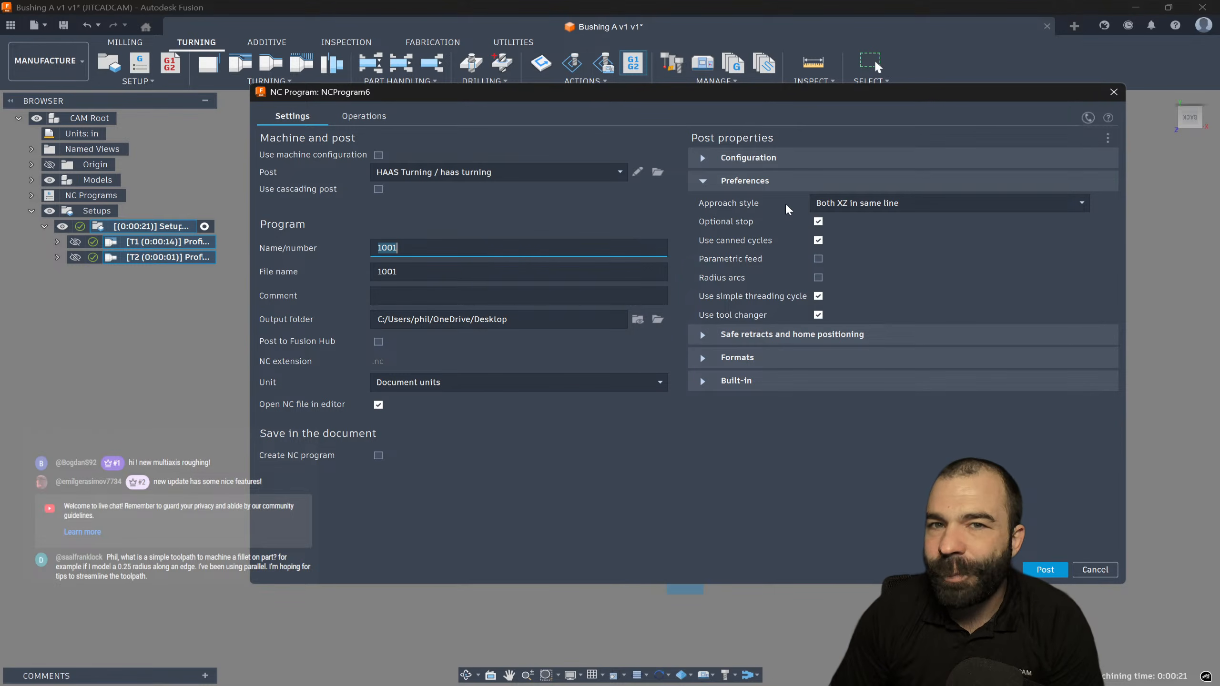
{"action": "left_click", "coordinate": [855, 210]}
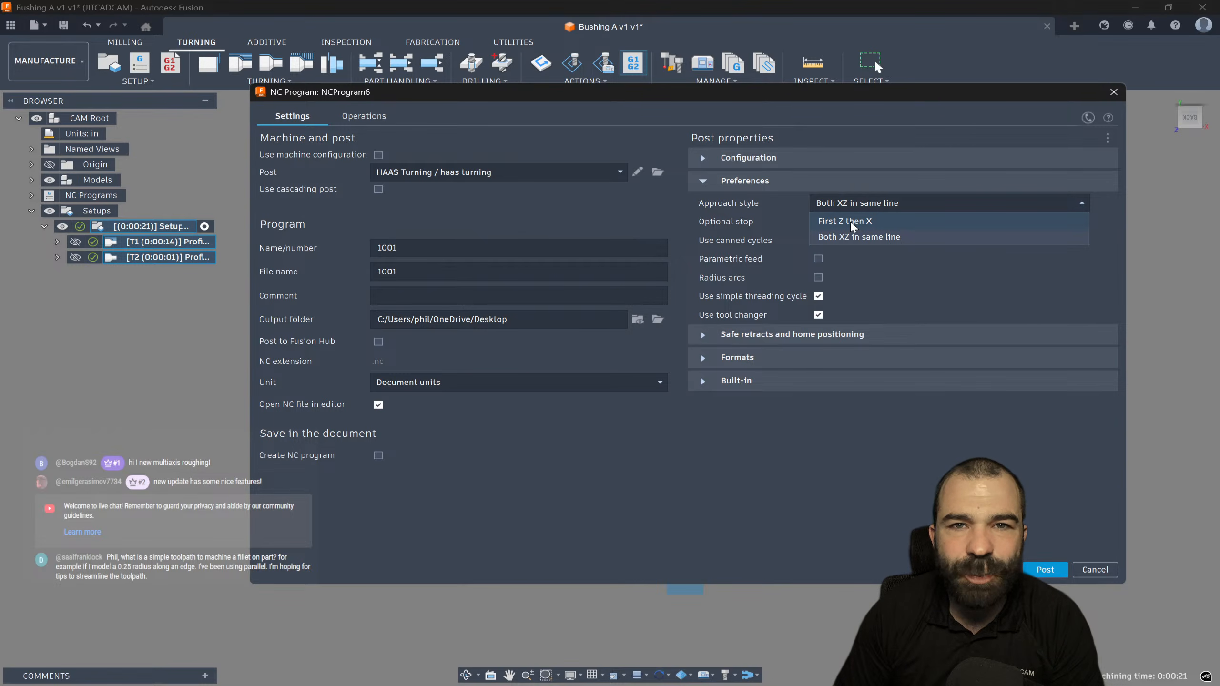
{"action": "left_click", "coordinate": [851, 222]}
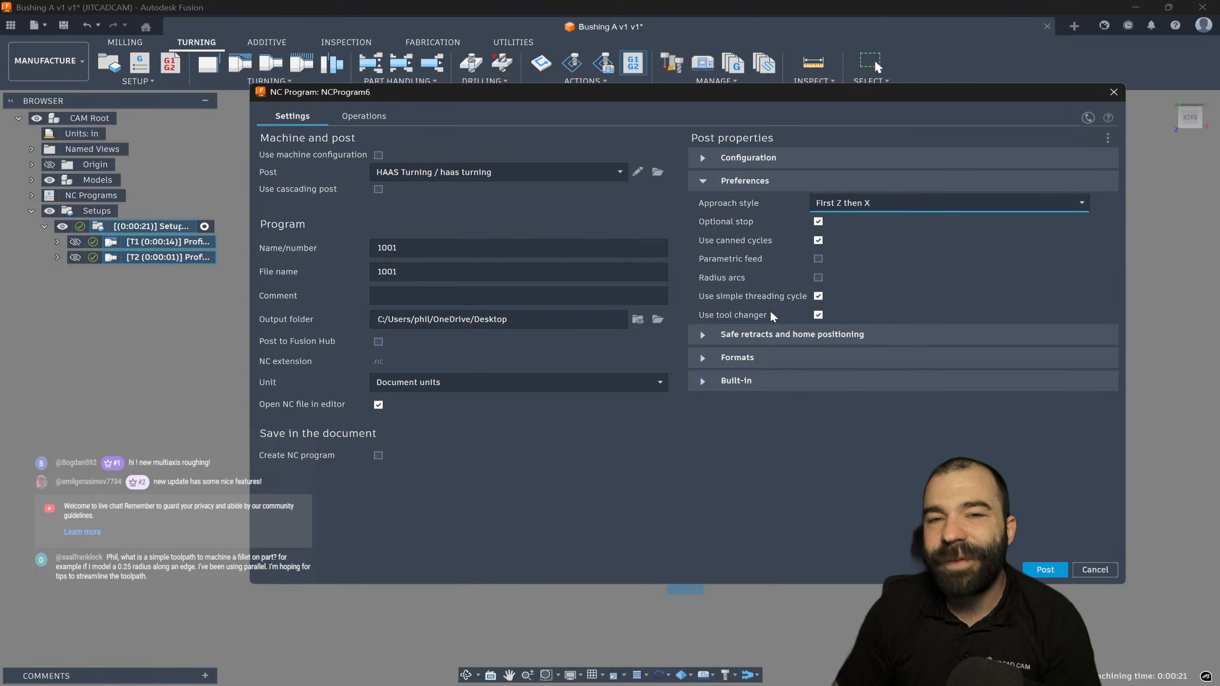
Set the G53 home position Z to -15.0 and post program 1001, overwriting 1001.nc
{"action": "left_click", "coordinate": [702, 336]}
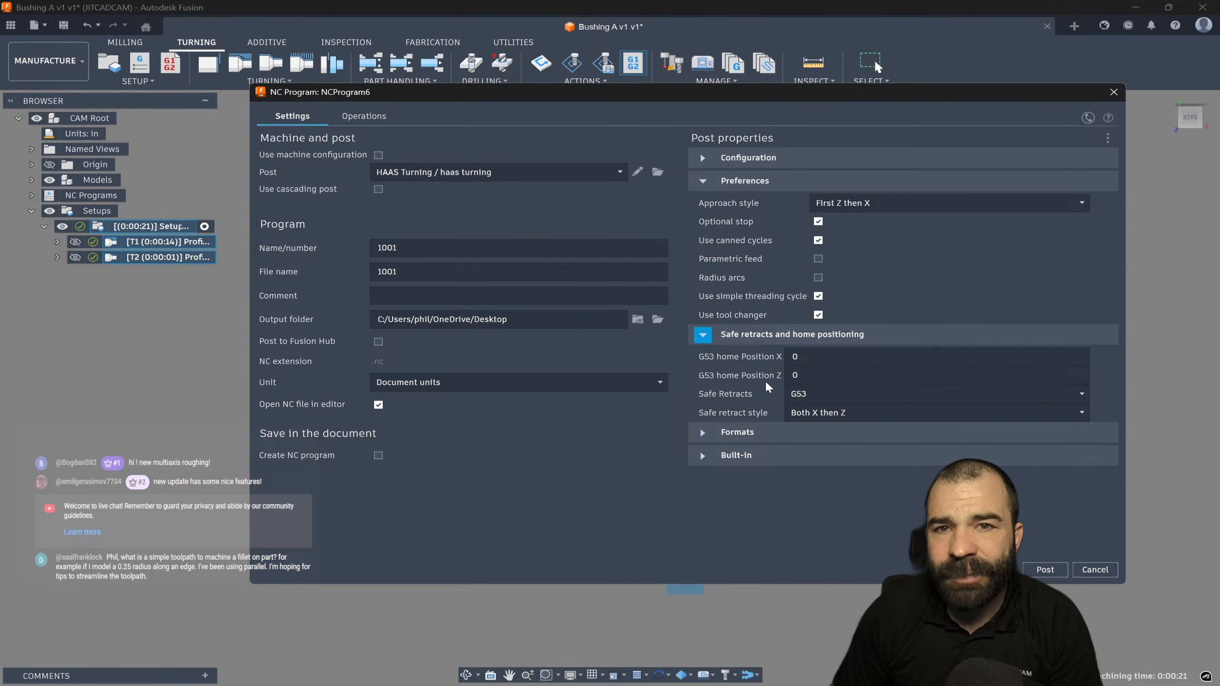
{"action": "left_click", "coordinate": [821, 414]}
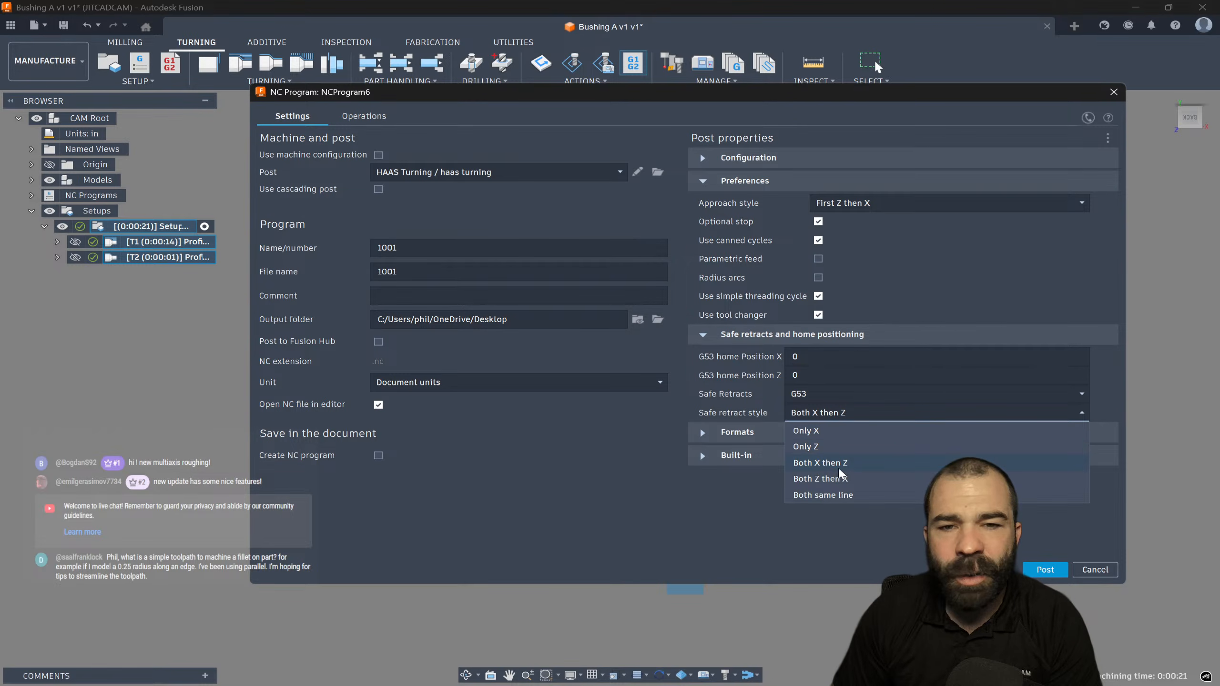
{"action": "left_click", "coordinate": [830, 519]}
{"action": "left_click", "coordinate": [807, 375]}
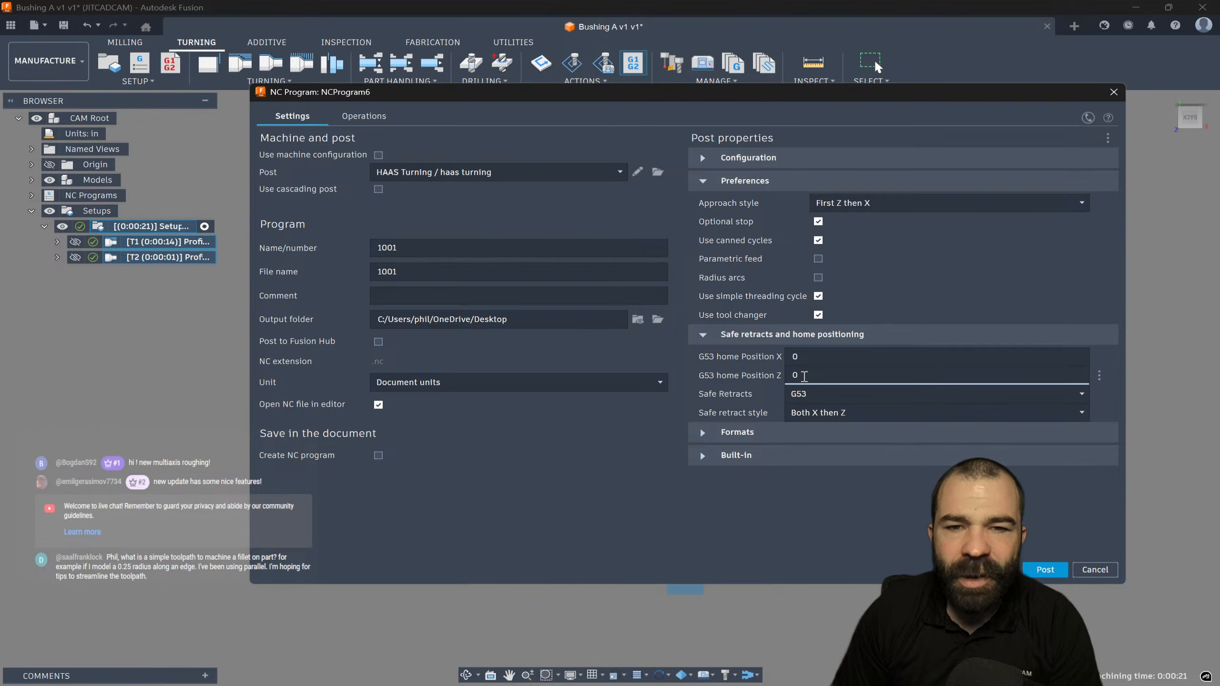
{"action": "type", "text": "-15.0"}
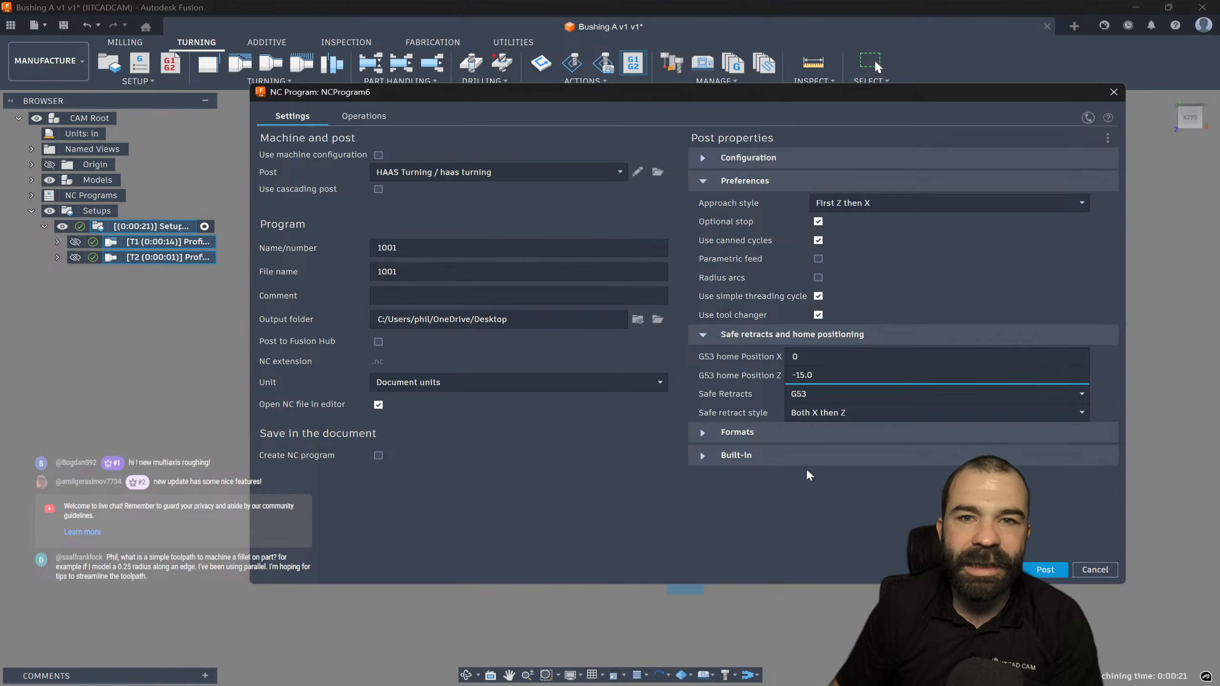
{"action": "left_click", "coordinate": [1045, 569]}
{"action": "left_click", "coordinate": [661, 363]}
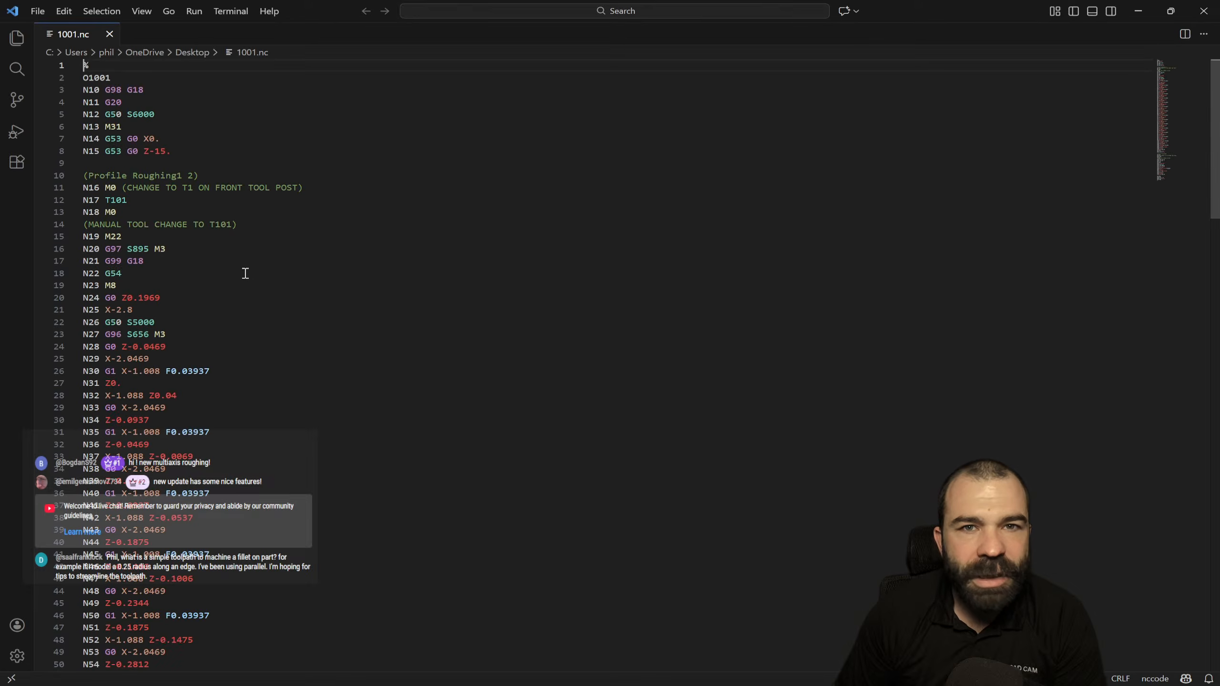
Examine the G53 X and Z home positions before the profile finishing tool change in 1001.nc, and close the file
{"action": "scroll", "coordinate": [245, 283], "scroll_direction": "down", "scroll_amount": 20}
{"action": "scroll", "coordinate": [245, 317], "scroll_direction": "down", "scroll_amount": 4}
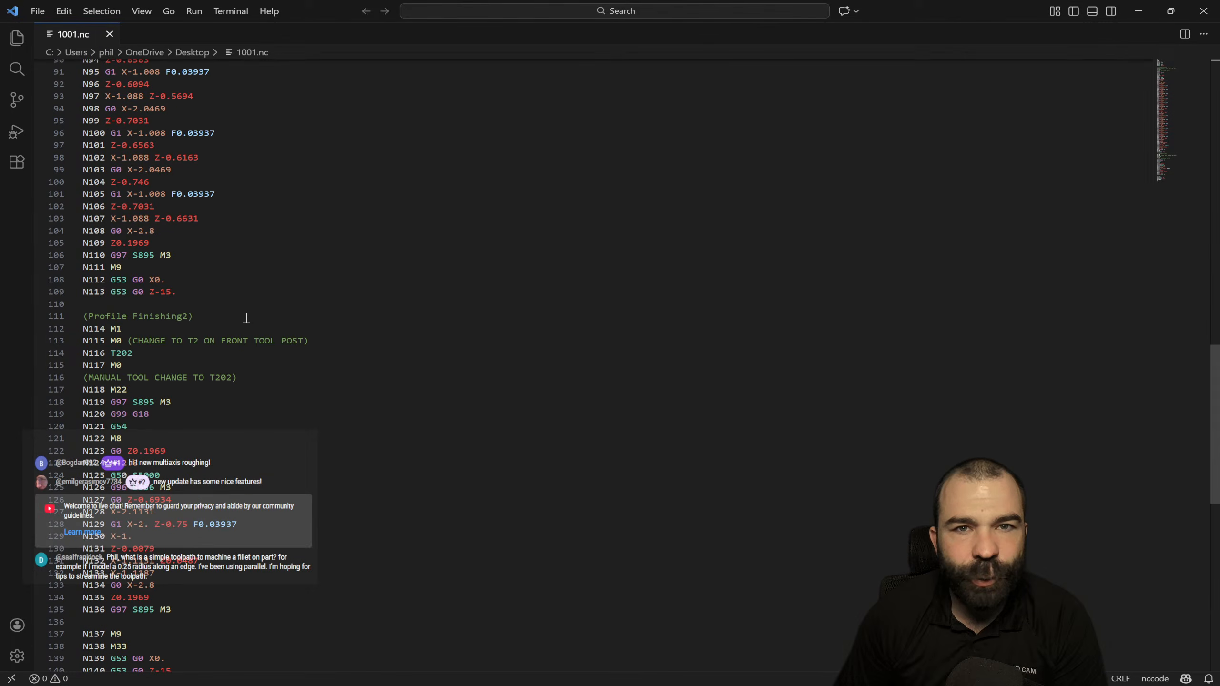
{"action": "left_click_drag", "start_coordinate": [185, 293], "coordinate": [83, 280]}
{"action": "left_click", "coordinate": [157, 282]}
{"action": "double_click", "coordinate": [166, 291]}
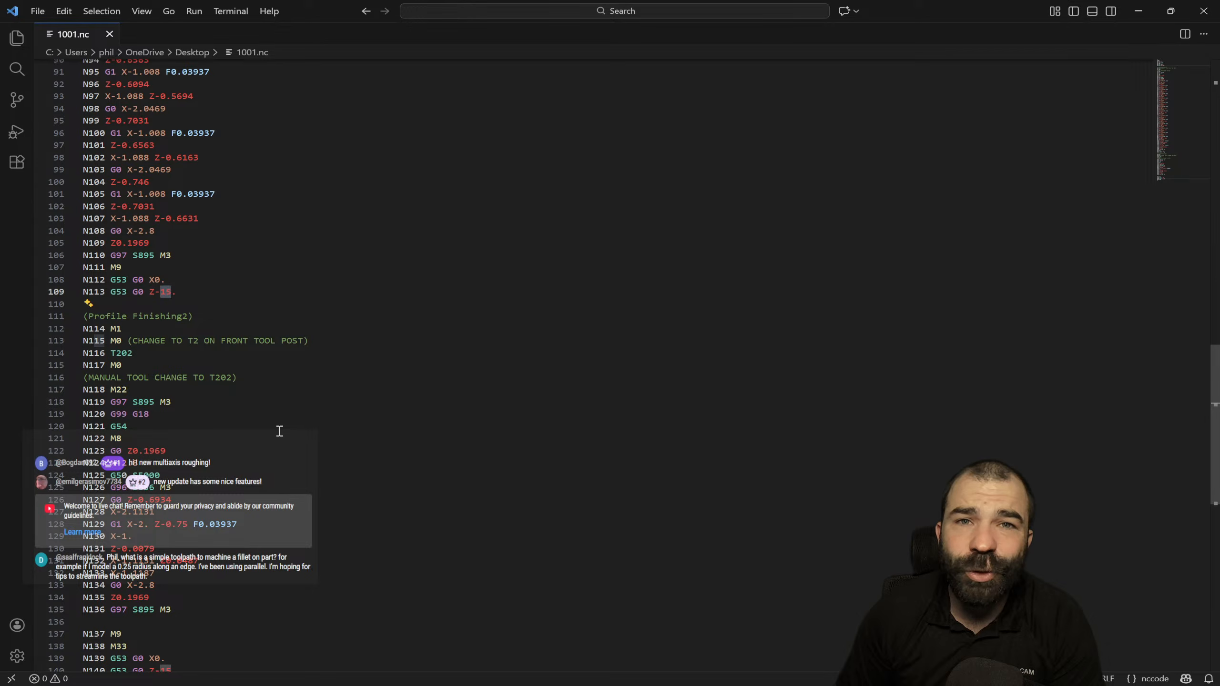
{"action": "left_click", "coordinate": [1202, 11]}
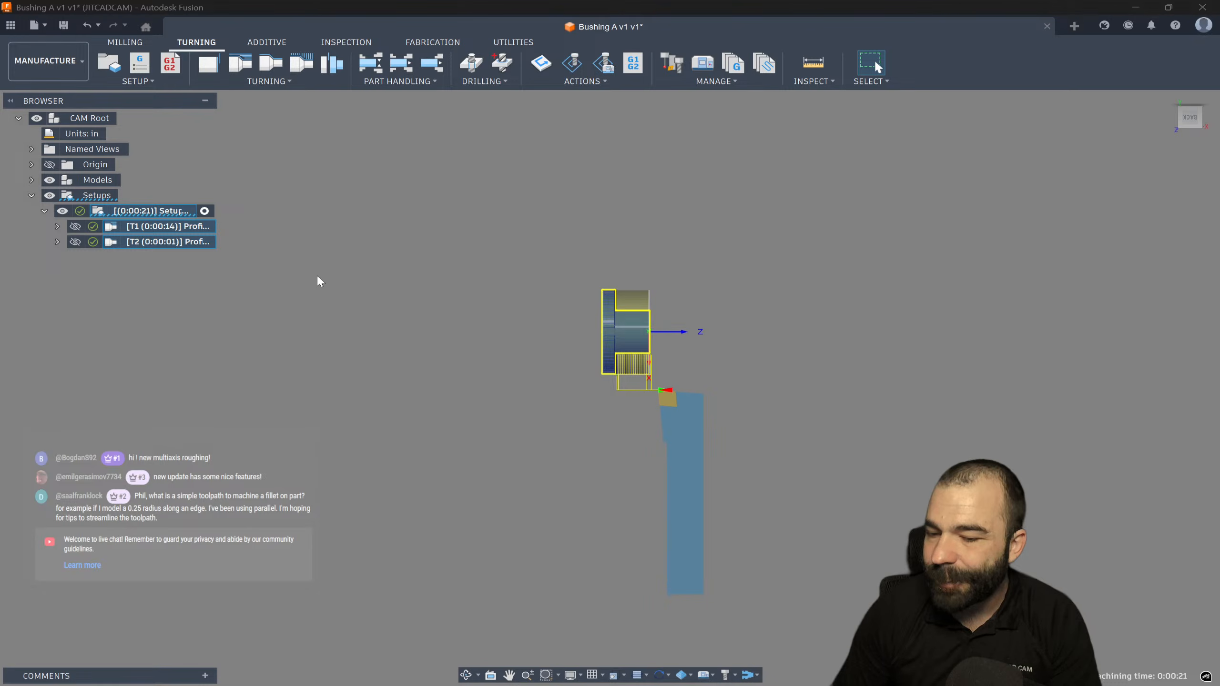
Create a new part design in inches and start a box on the horizontal plane with its first corner at the origin
{"action": "left_click", "coordinate": [1074, 26]}
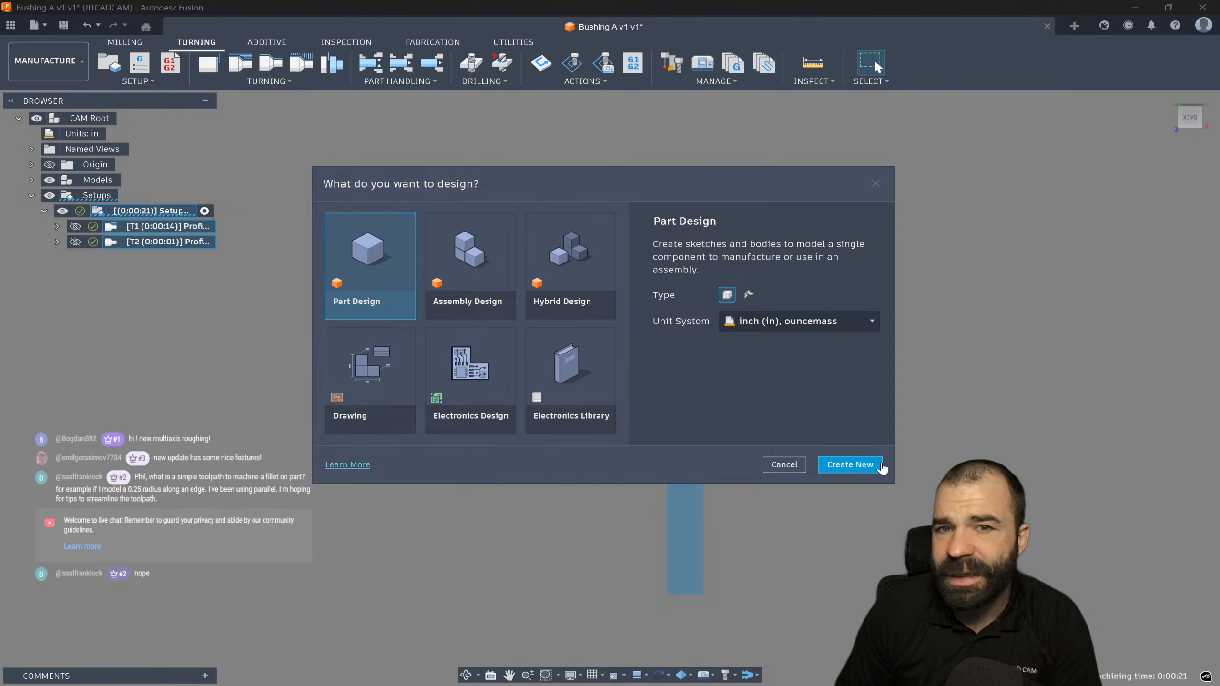
{"action": "left_click", "coordinate": [850, 465]}
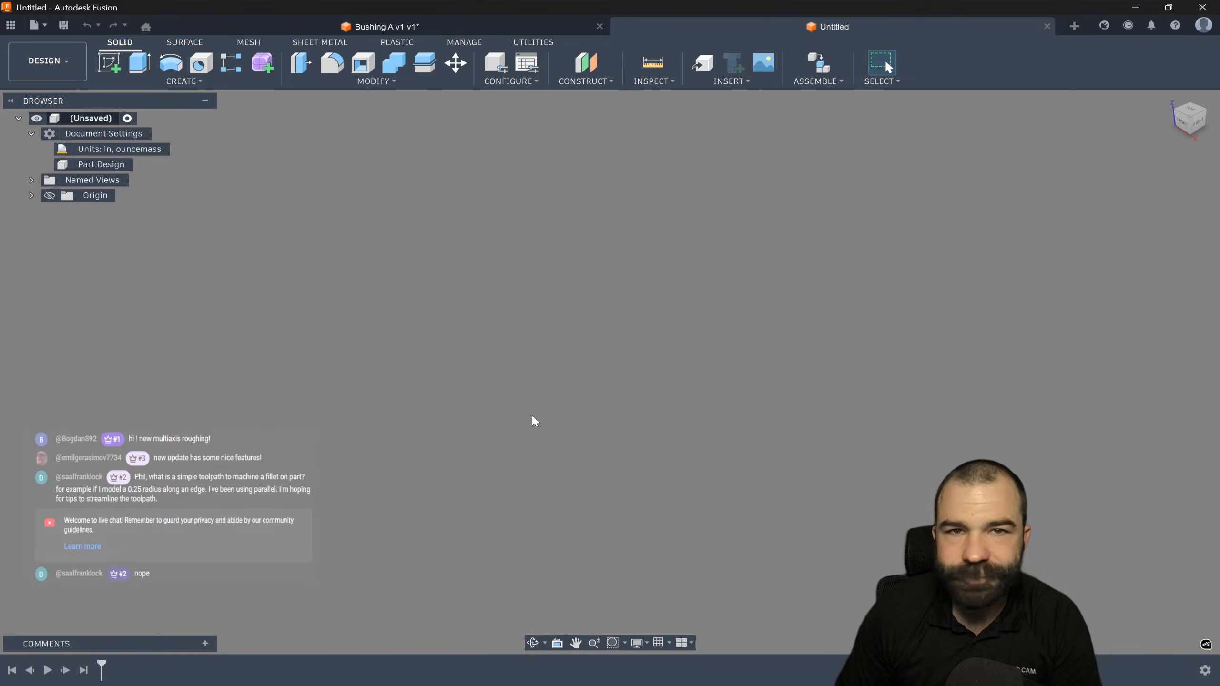
{"action": "left_click", "coordinate": [184, 81]}
{"action": "left_click", "coordinate": [144, 275]}
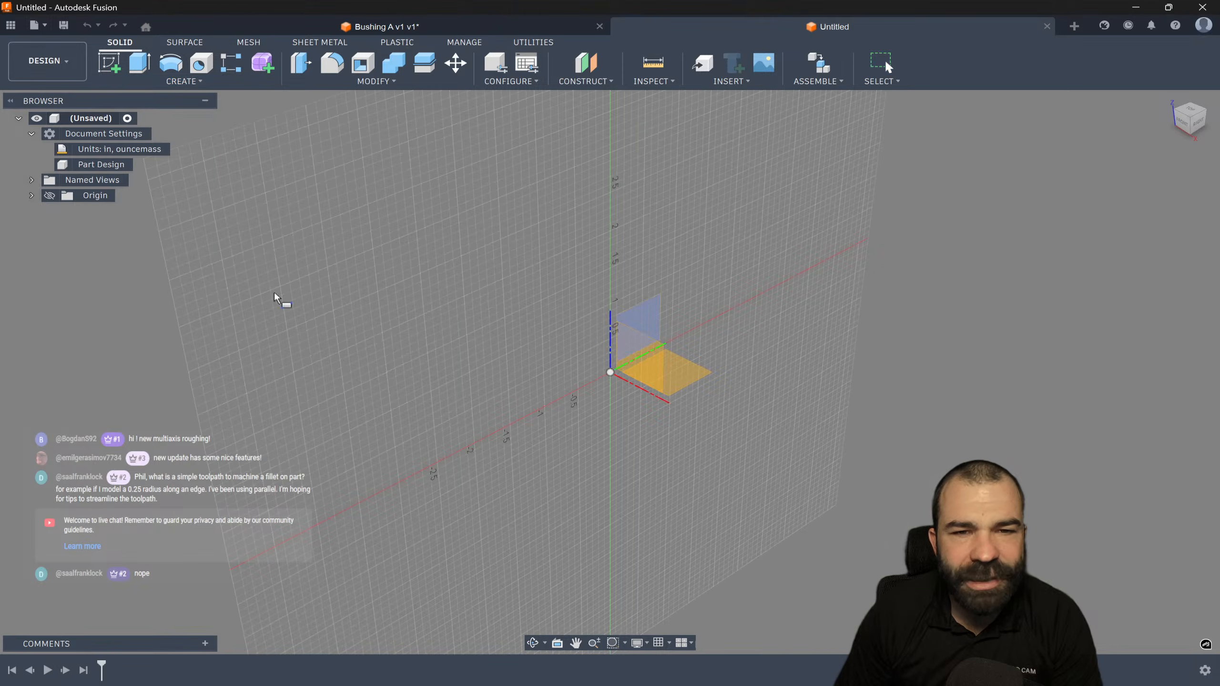
{"action": "left_click", "coordinate": [682, 368]}
{"action": "left_click", "coordinate": [613, 373]}
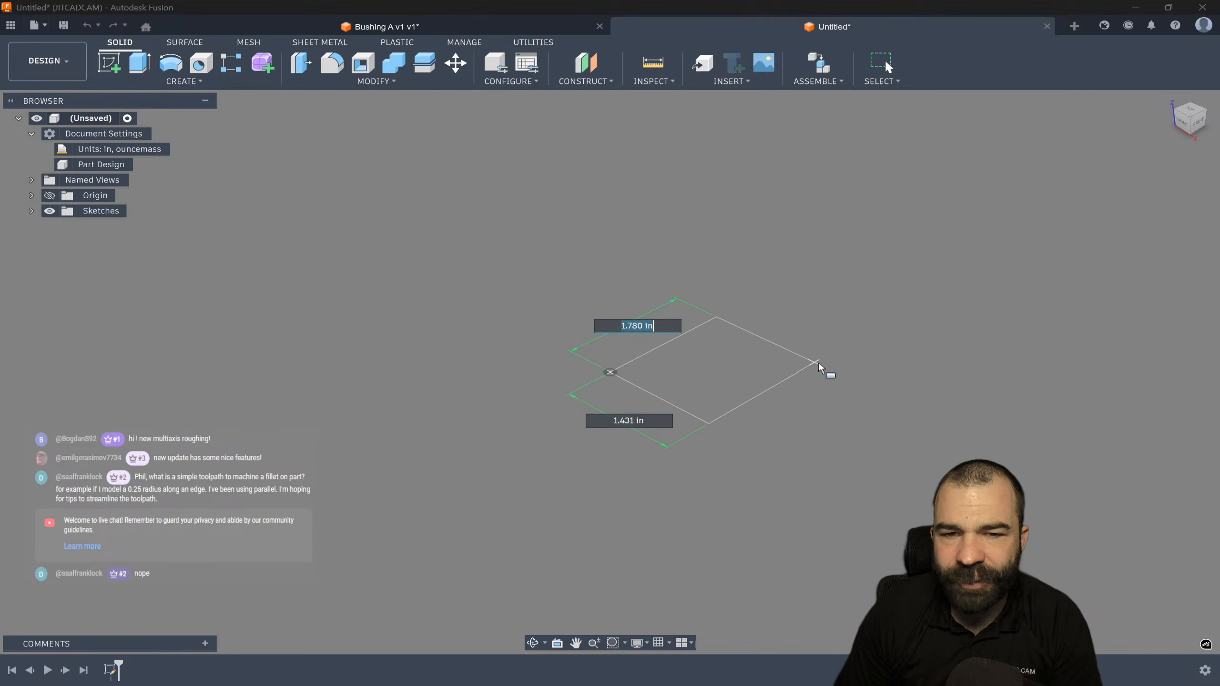
Size the box 3 in long, 2 in wide and 1 in high, and create it as a new body
{"action": "type", "text": "2"}
{"action": "key", "text": "Tab"}
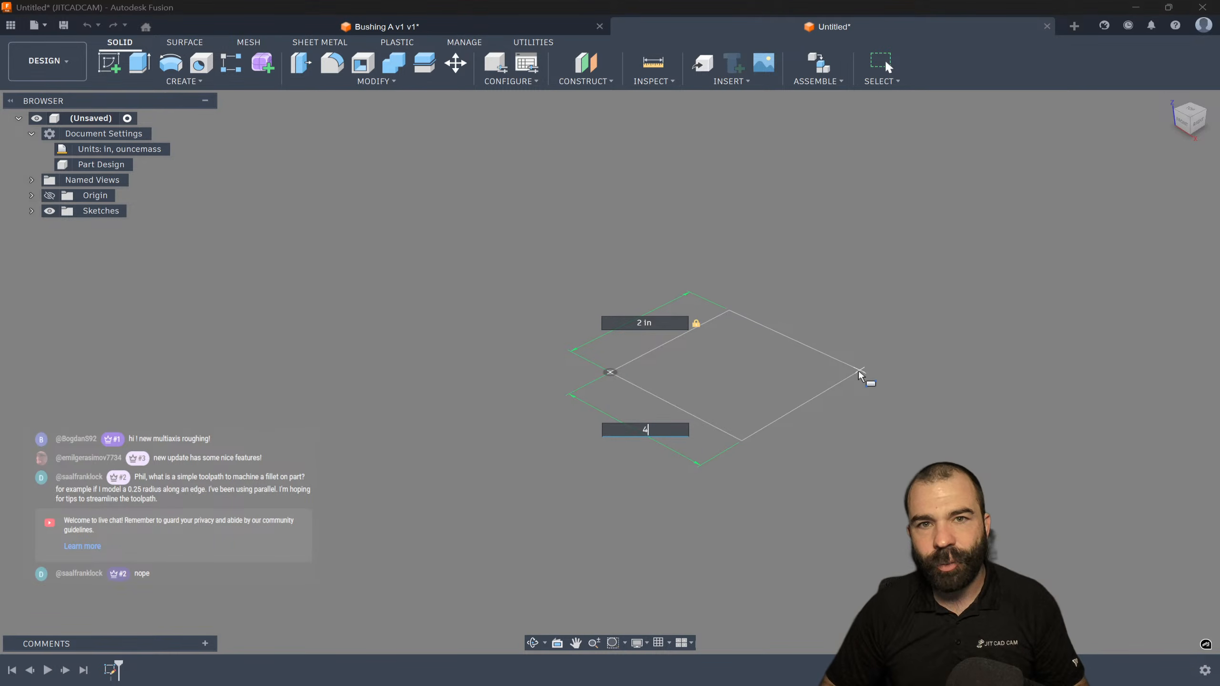
{"action": "type", "text": "4"}
{"action": "key", "text": "Tab"}
{"action": "type", "text": "3"}
{"action": "key", "text": "Return"}
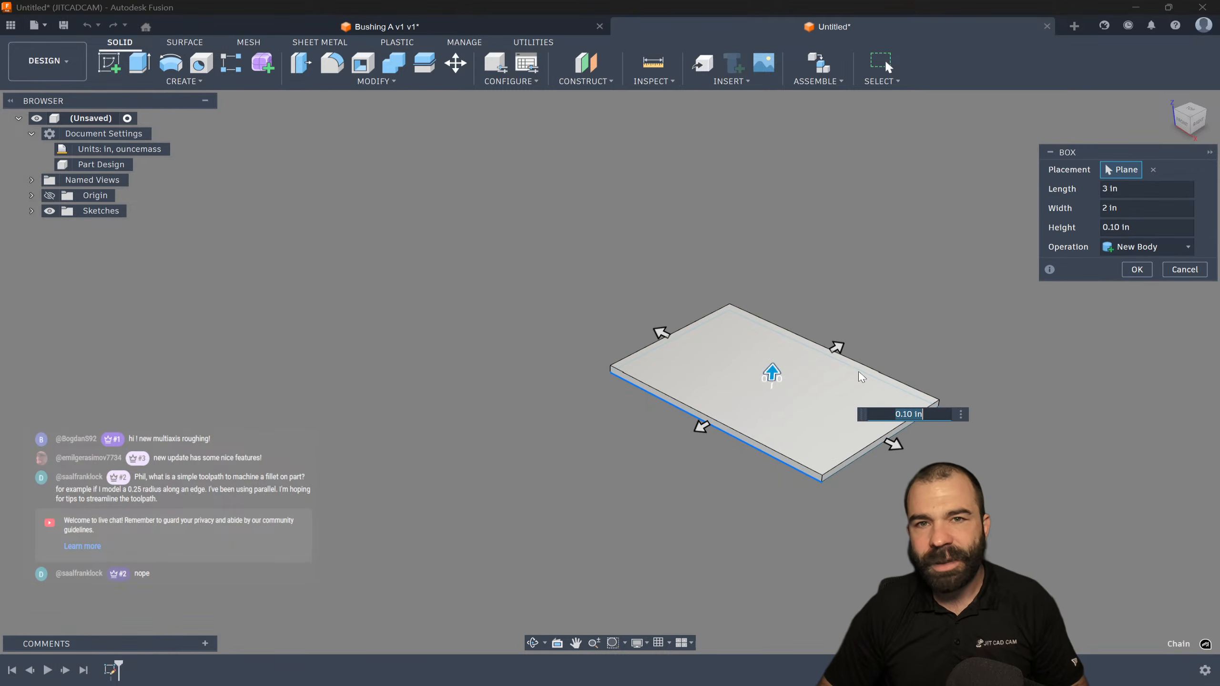
{"action": "type", "text": "1"}
{"action": "key", "text": "Return"}
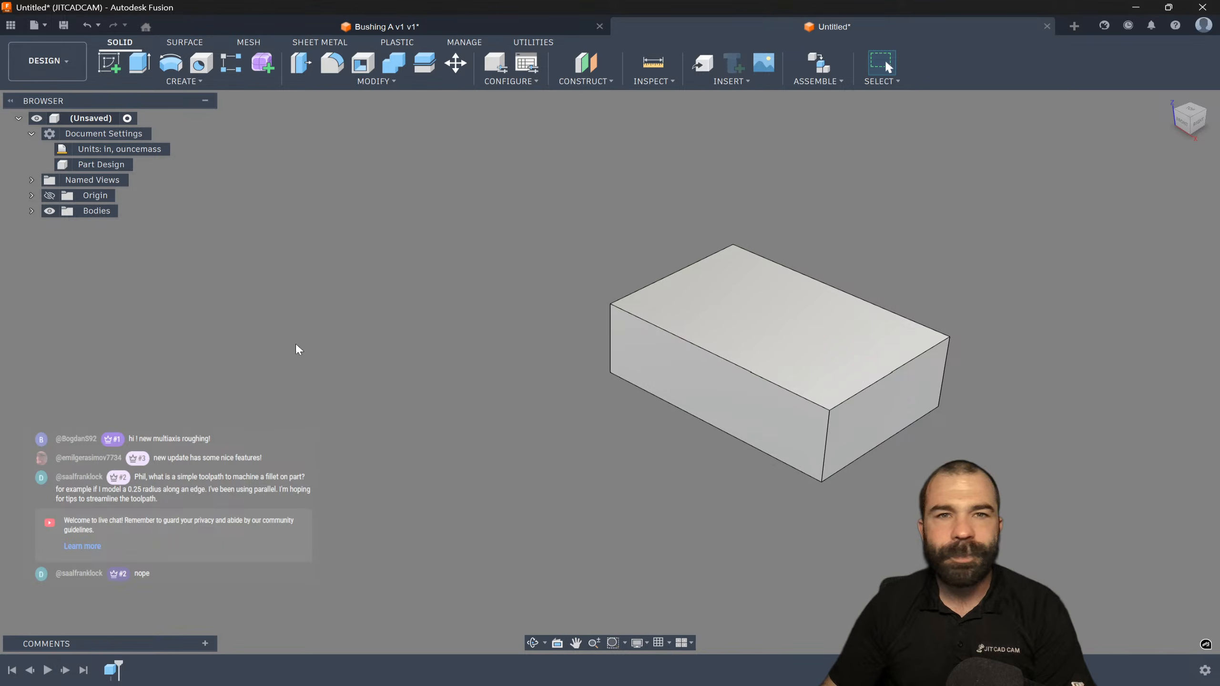
Fillet all edges of the block's top face with a 0.25 in radius
{"action": "left_click", "coordinate": [331, 62]}
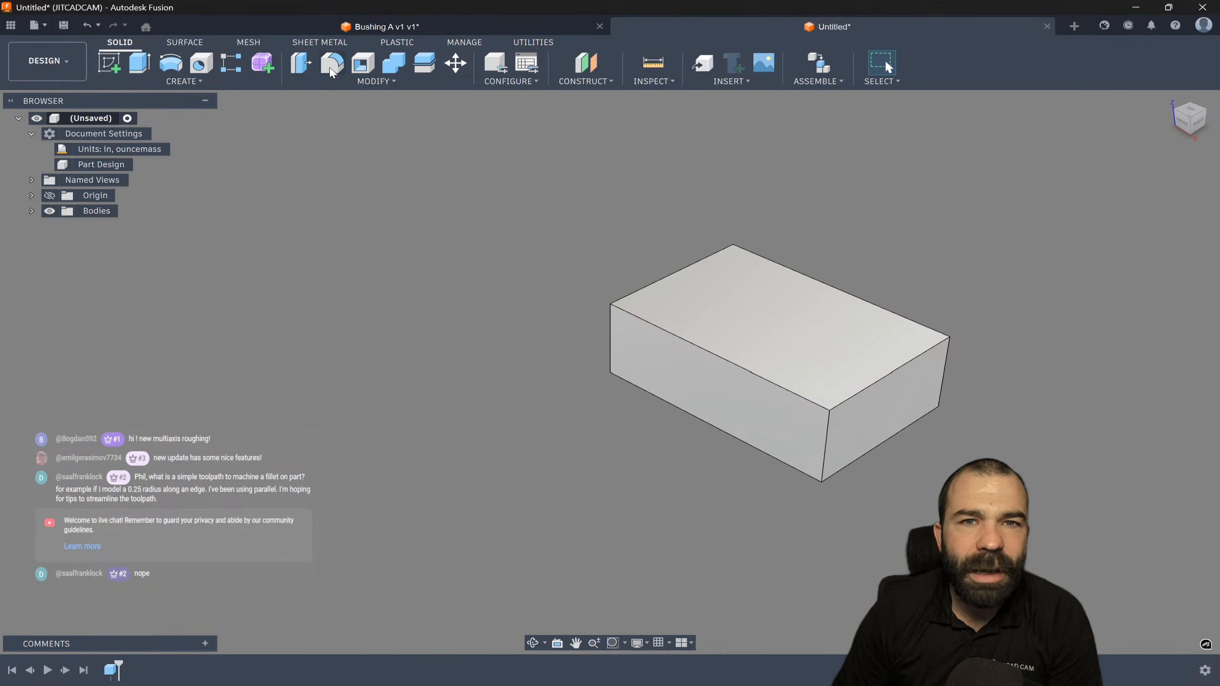
{"action": "left_click", "coordinate": [767, 358]}
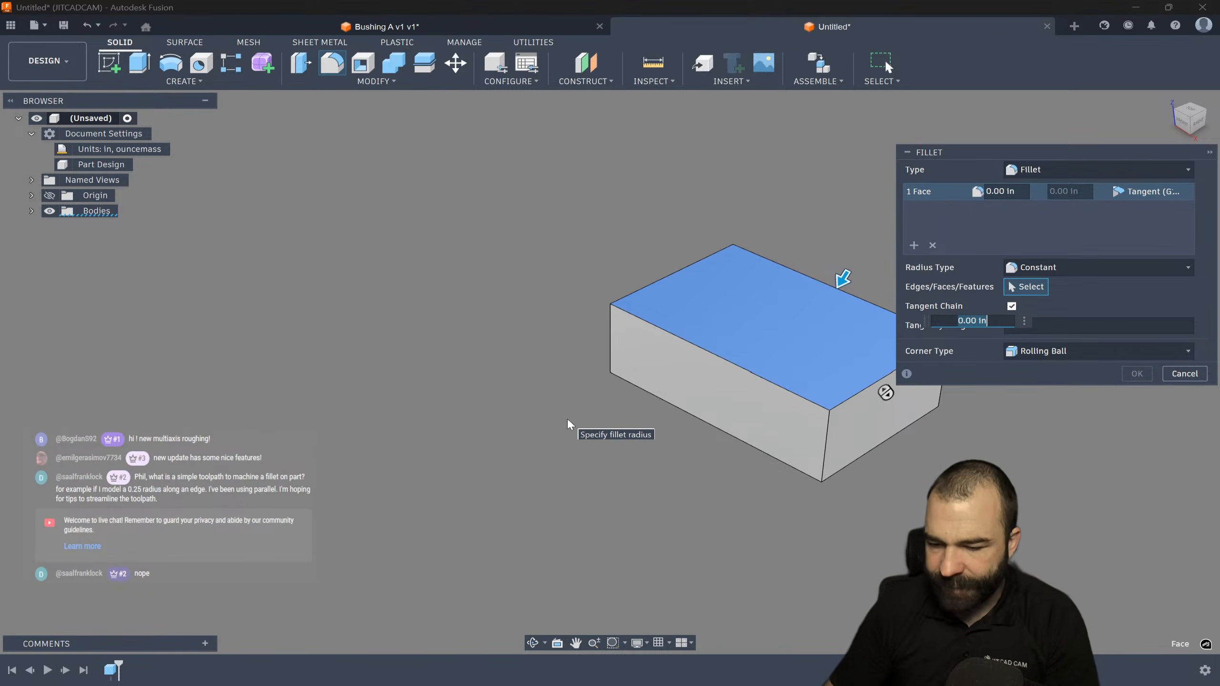
{"action": "type", "text": "5"}
{"action": "scroll", "coordinate": [281, 401], "scroll_direction": "down", "scroll_amount": 2}
{"action": "scroll", "coordinate": [576, 393], "scroll_direction": "up", "scroll_amount": 2}
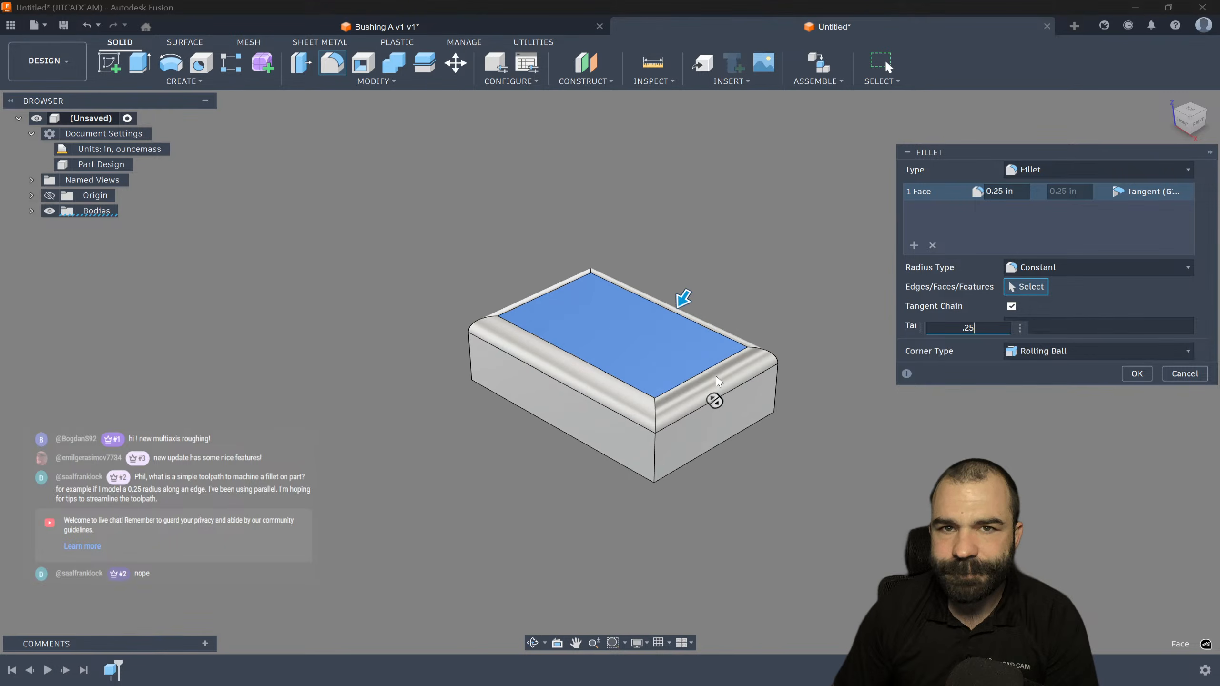
{"action": "left_click", "coordinate": [1126, 375]}
Switch to the Manufacture workspace and create a setup for the filleted block with the Milling operation type
{"action": "left_click", "coordinate": [61, 61]}
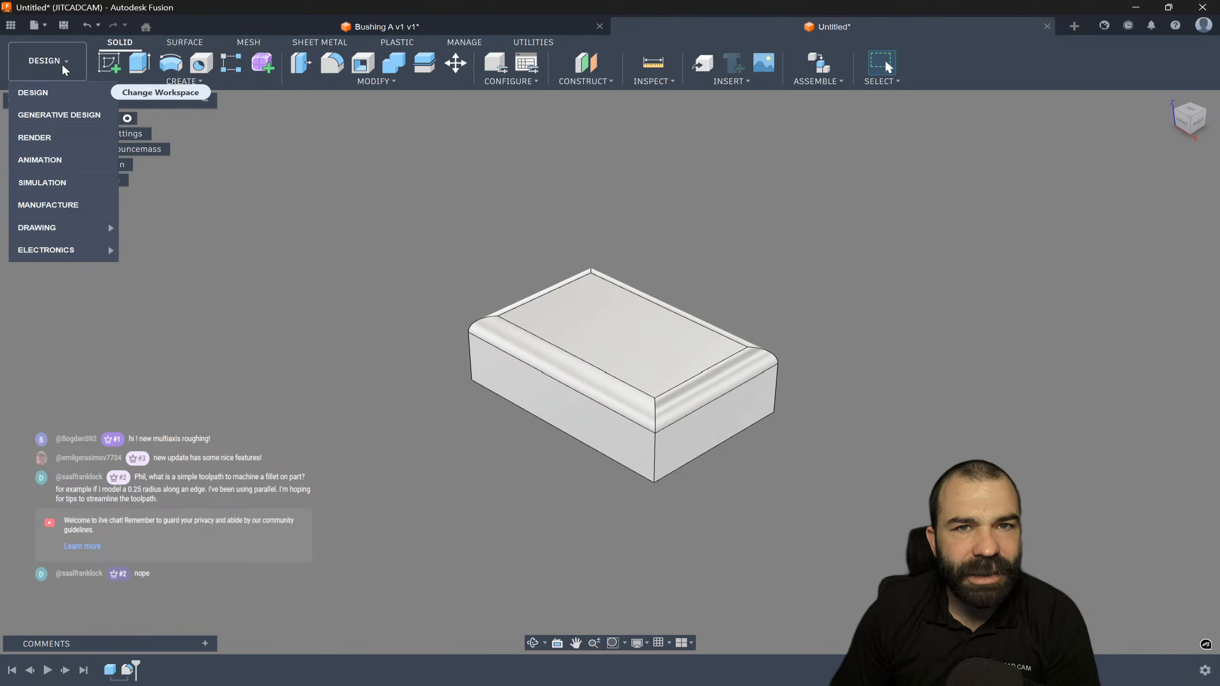
{"action": "left_click", "coordinate": [66, 210]}
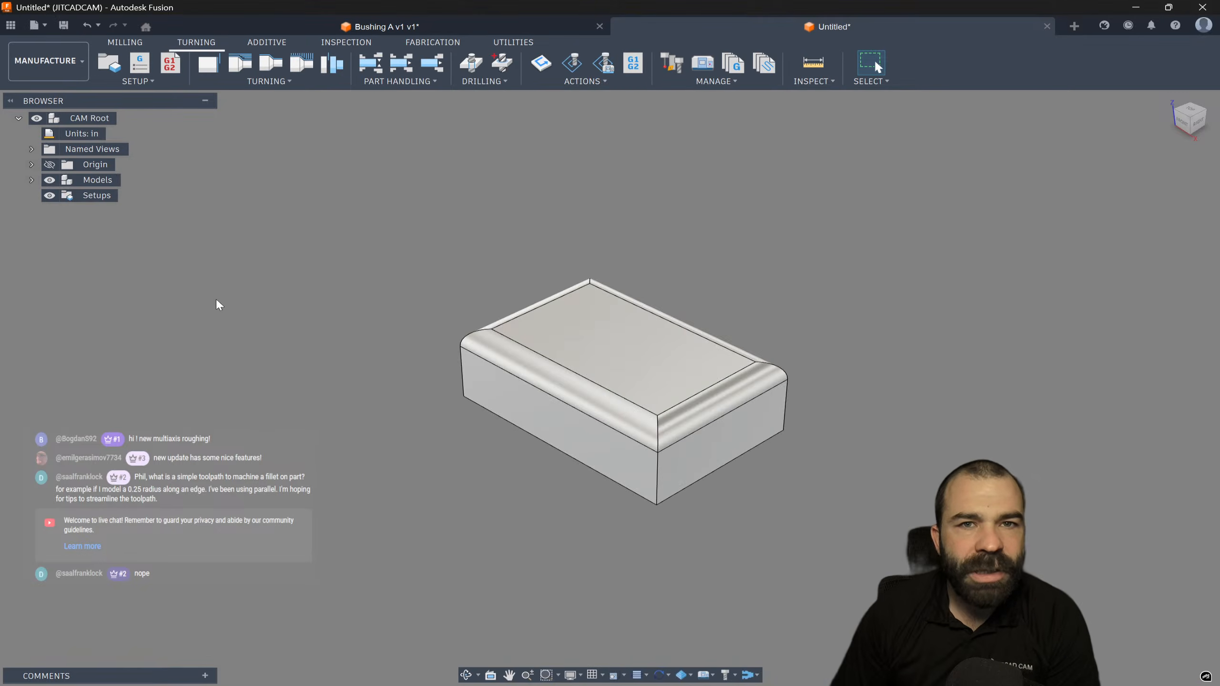
{"action": "scroll", "coordinate": [221, 302], "scroll_direction": "down", "scroll_amount": 2}
{"action": "scroll", "coordinate": [384, 346], "scroll_direction": "up", "scroll_amount": 3}
{"action": "left_click", "coordinate": [109, 62]}
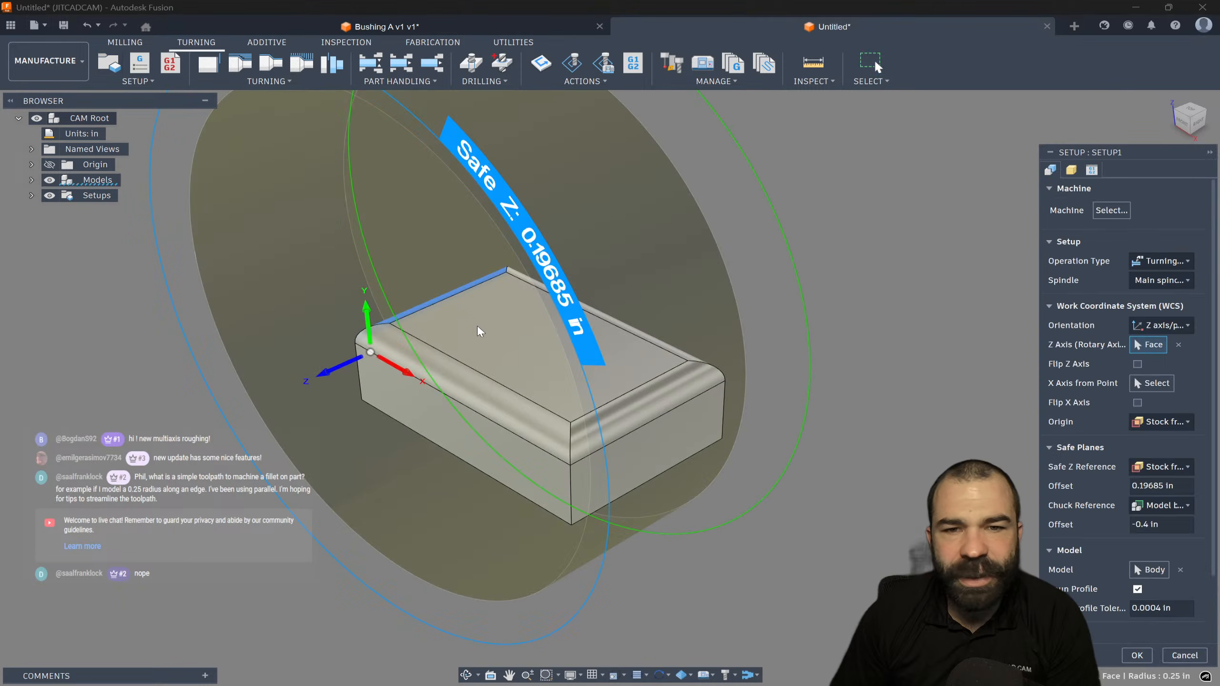
{"action": "left_click", "coordinate": [1162, 261]}
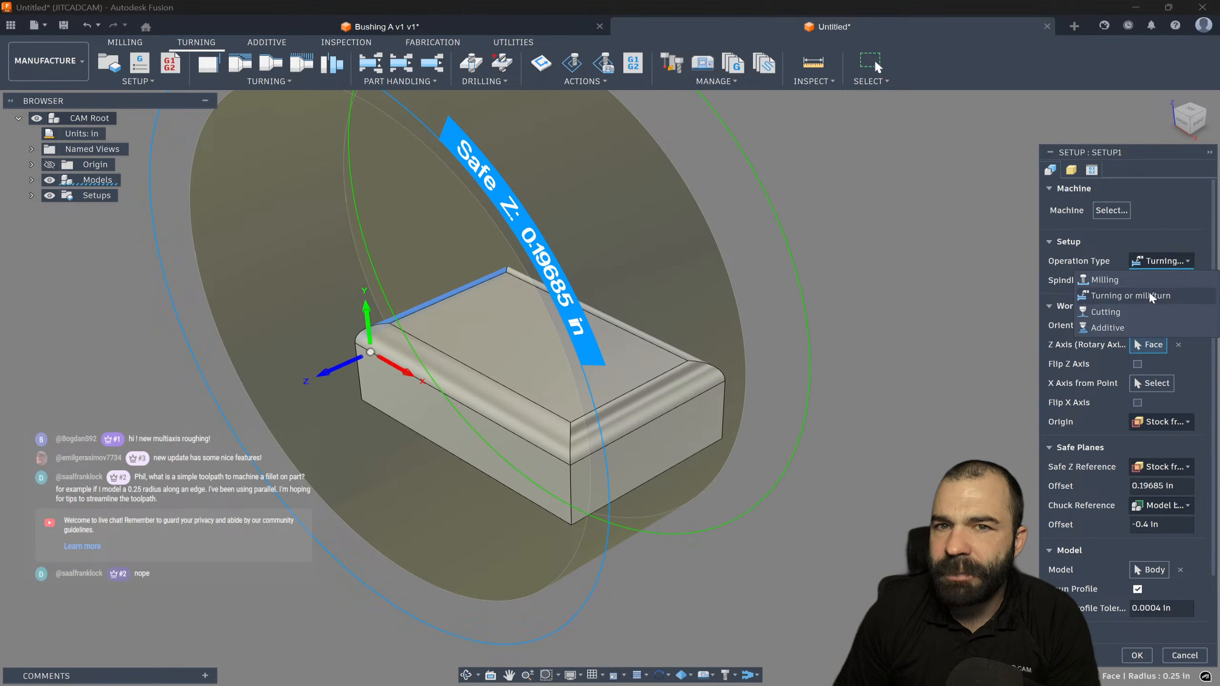
{"action": "left_click", "coordinate": [1153, 277]}
{"action": "left_click", "coordinate": [1137, 515]}
{"action": "scroll", "coordinate": [552, 443], "scroll_direction": "up", "scroll_amount": 3}
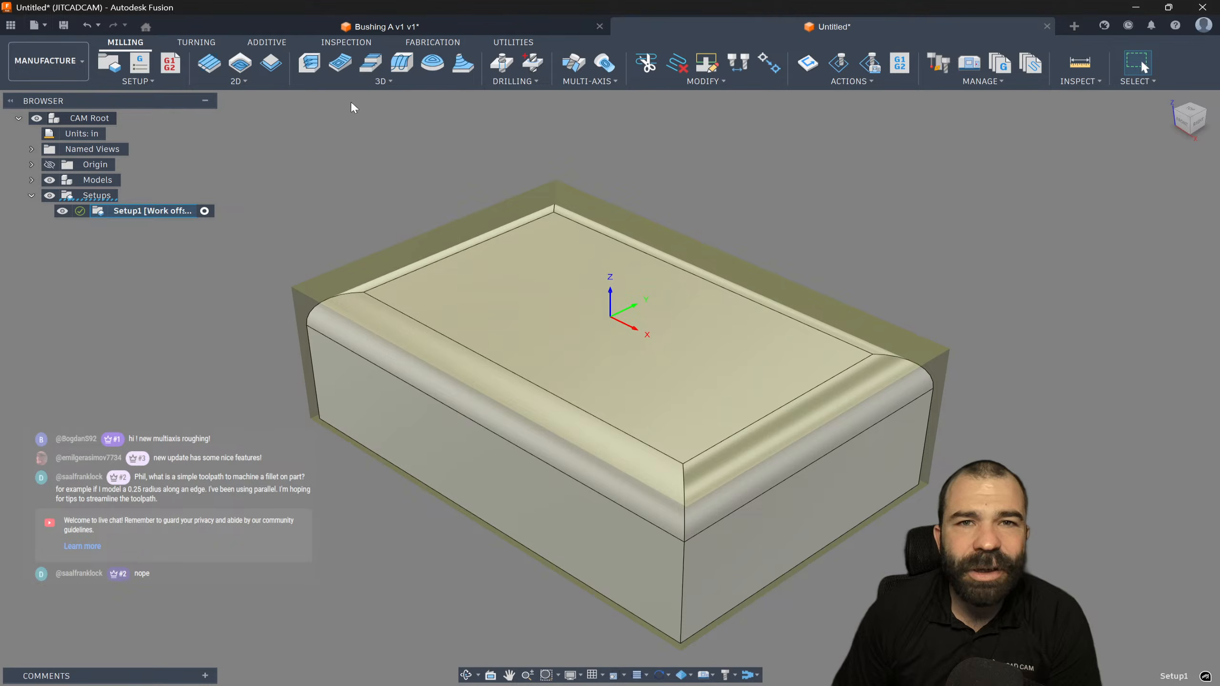
Start a 3D Parallel operation and assign the 1/2" Ball Endmill from the Fusion library's inch milling tools
{"action": "left_click", "coordinate": [360, 82]}
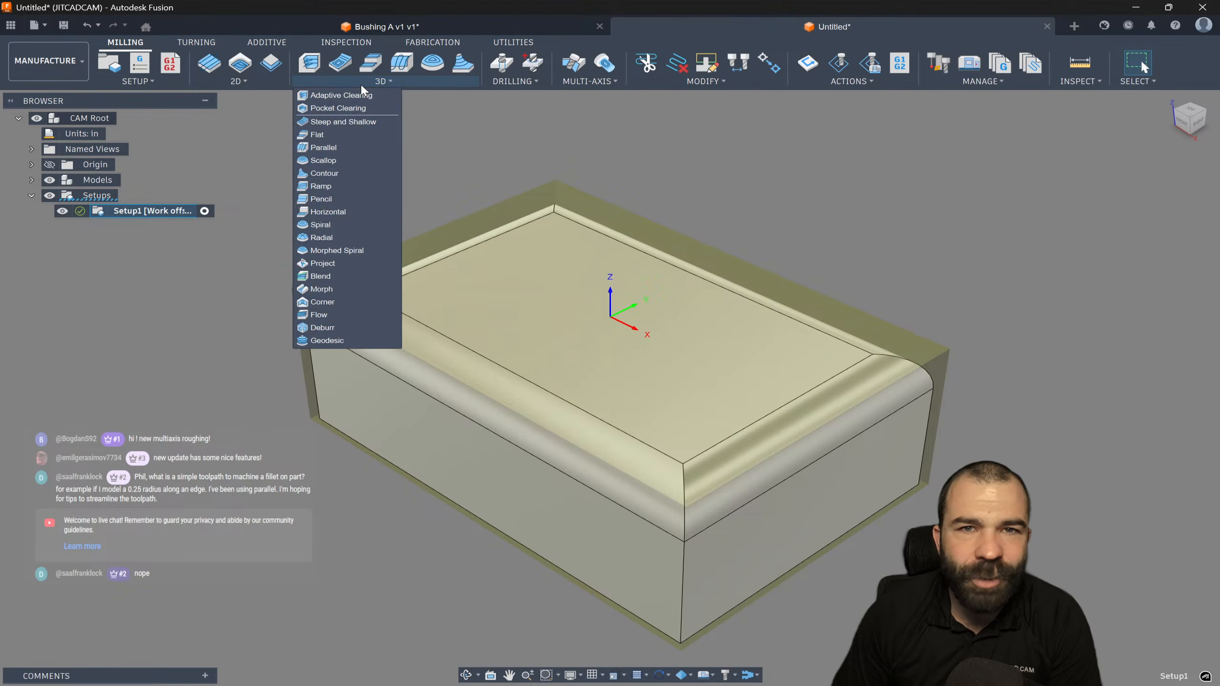
{"action": "left_click", "coordinate": [331, 150]}
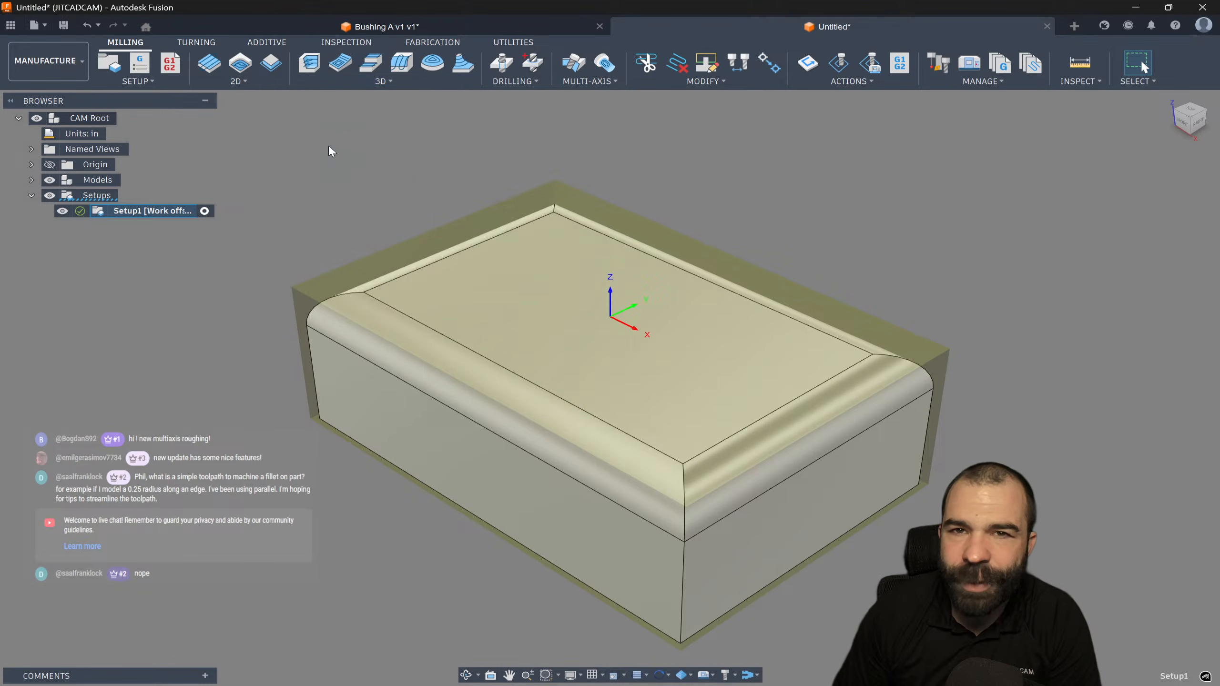
{"action": "left_click", "coordinate": [1111, 210]}
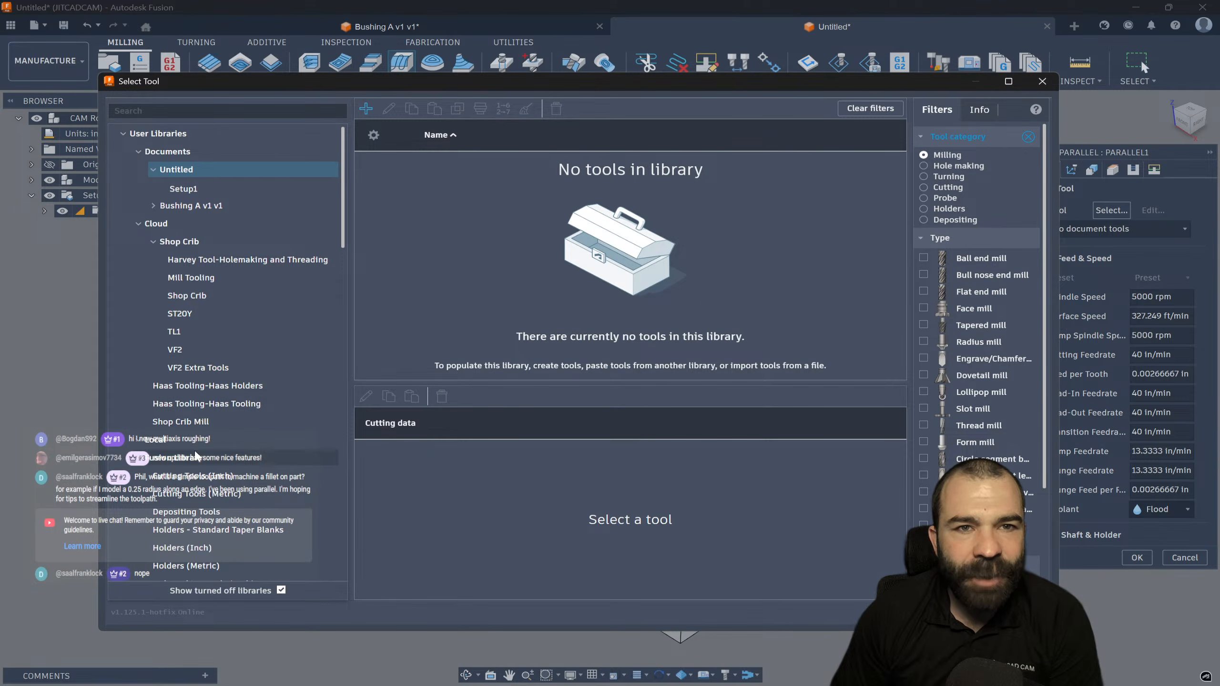
{"action": "left_click", "coordinate": [182, 457]}
{"action": "left_click", "coordinate": [975, 292]}
{"action": "left_click", "coordinate": [975, 291]}
{"action": "left_click", "coordinate": [973, 259]}
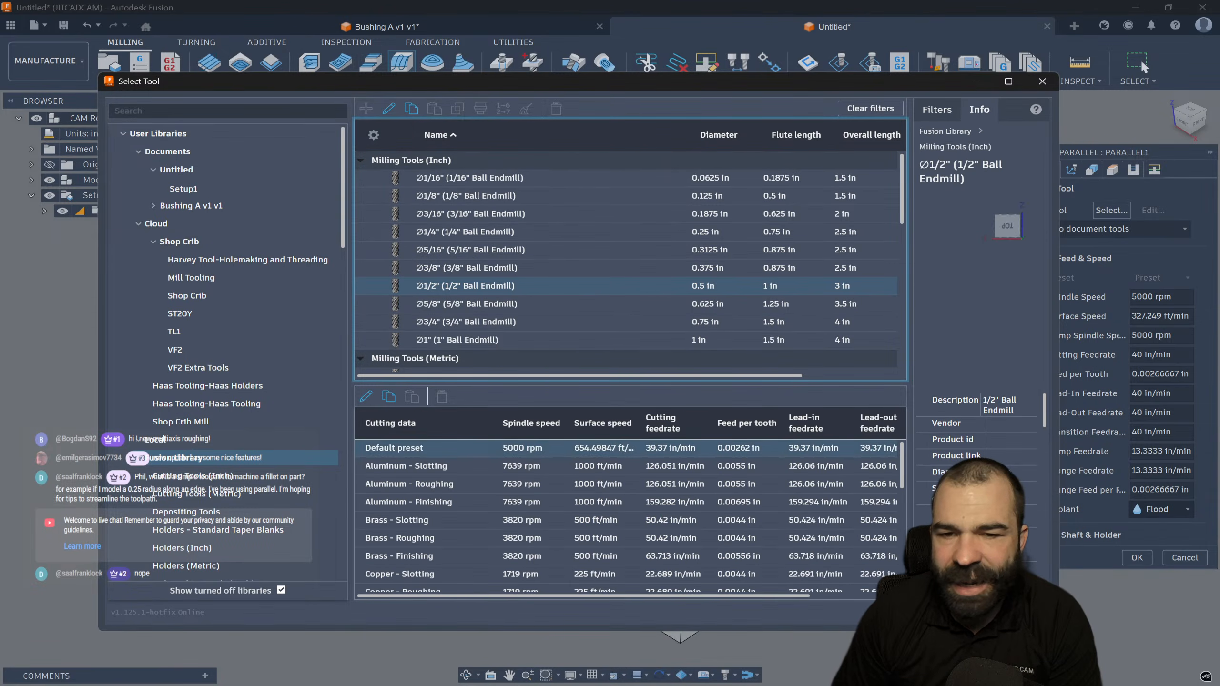
{"action": "left_click", "coordinate": [957, 611]}
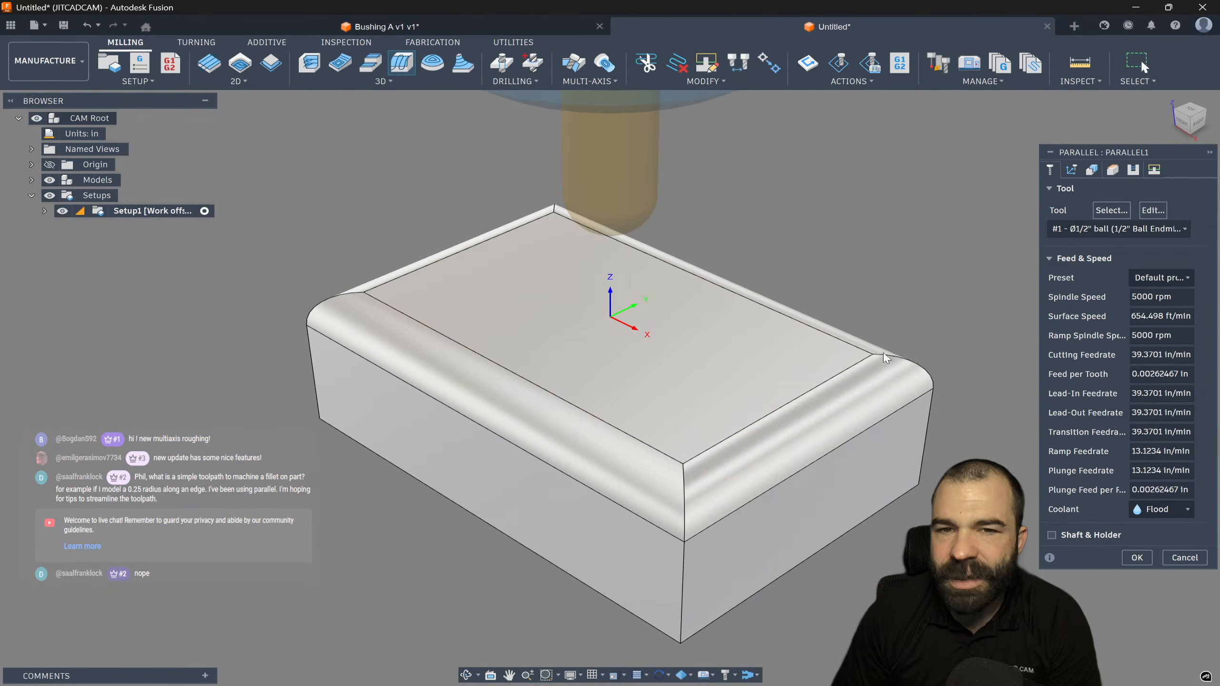
Limit the Parallel machining boundary to face contours of the two long fillet faces and generate the toolpath
{"action": "left_click", "coordinate": [1091, 170]}
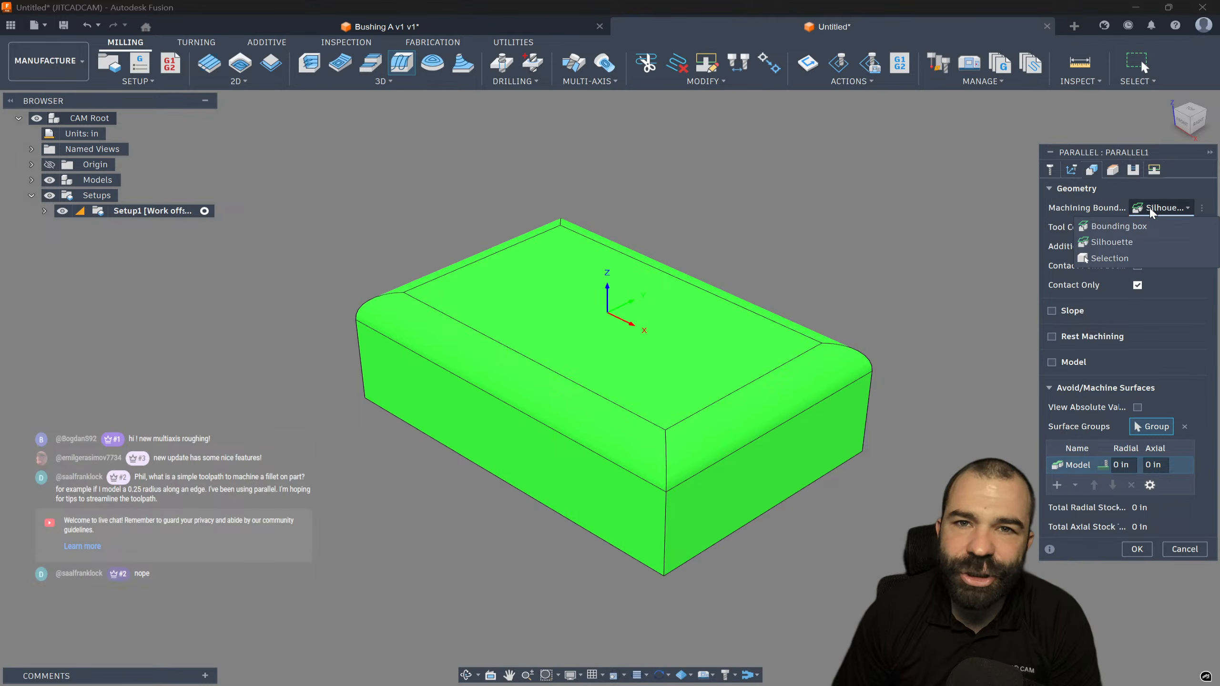
{"action": "left_click", "coordinate": [1107, 257]}
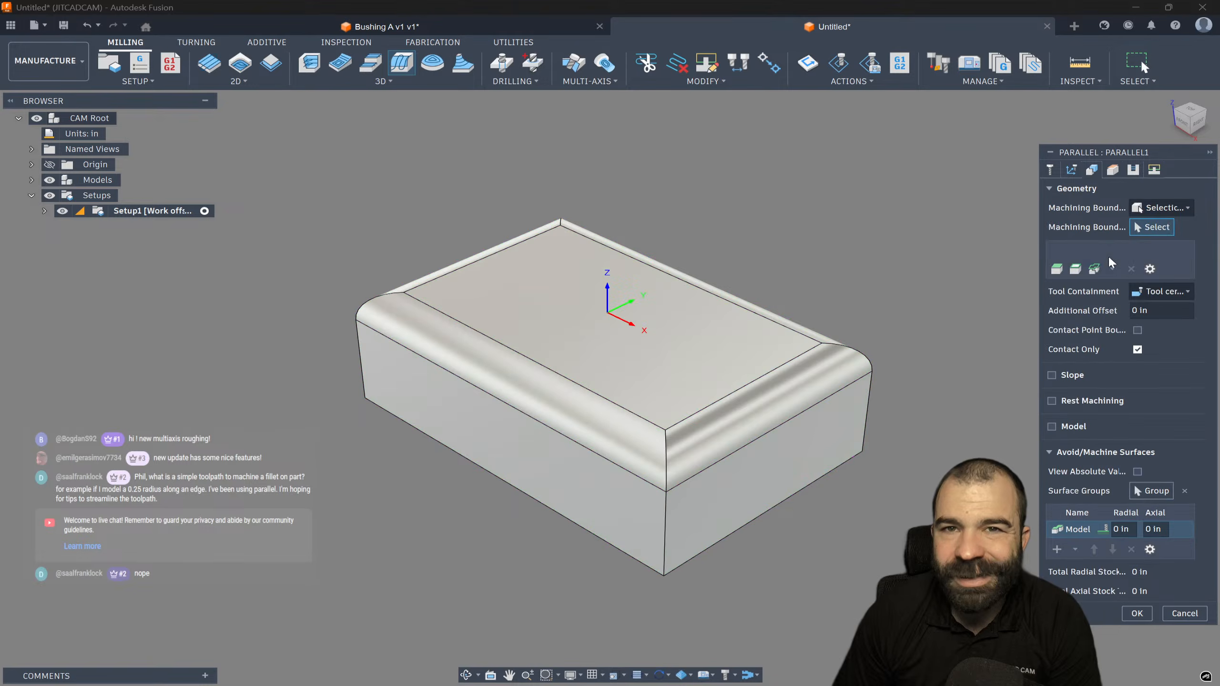
{"action": "left_click", "coordinate": [1078, 269]}
{"action": "left_click", "coordinate": [1003, 251]}
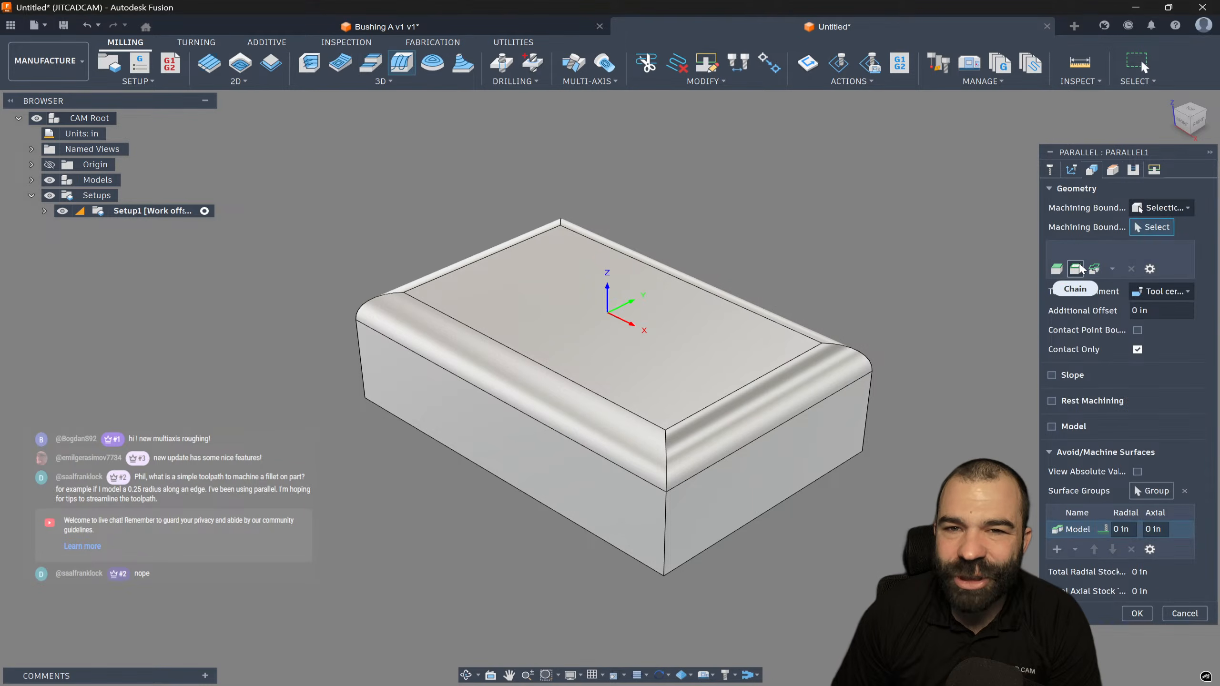
{"action": "left_click", "coordinate": [1056, 268]}
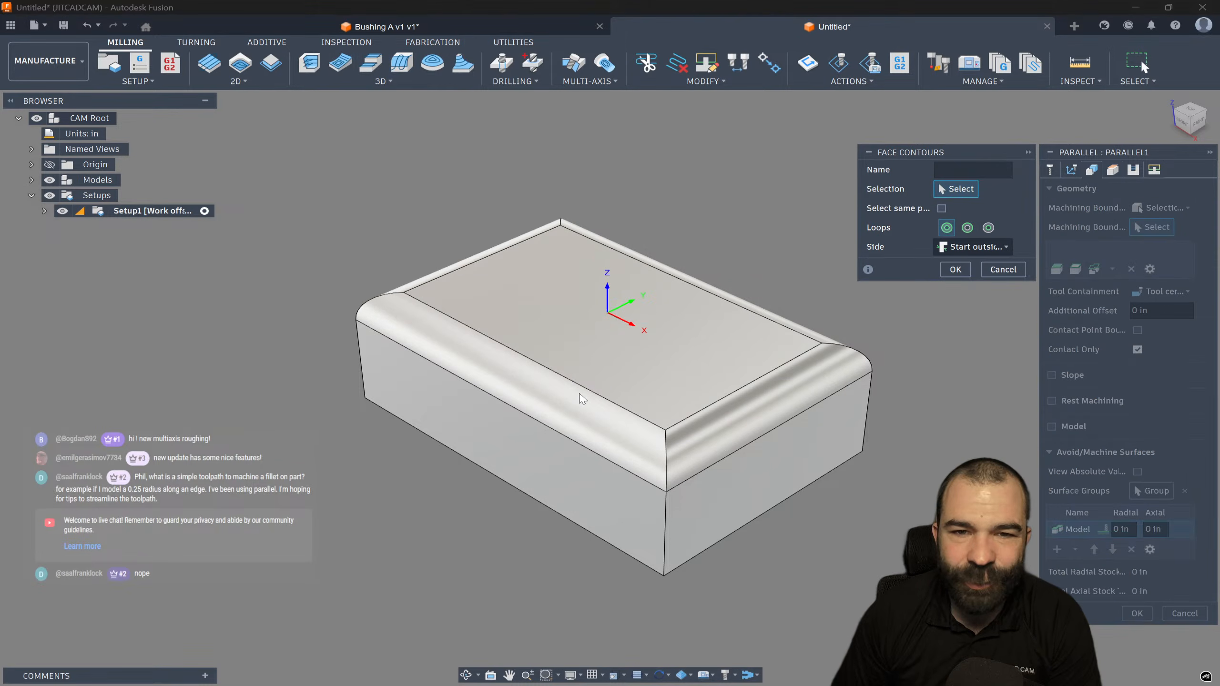
{"action": "left_click", "coordinate": [519, 385]}
{"action": "left_click", "coordinate": [827, 337]}
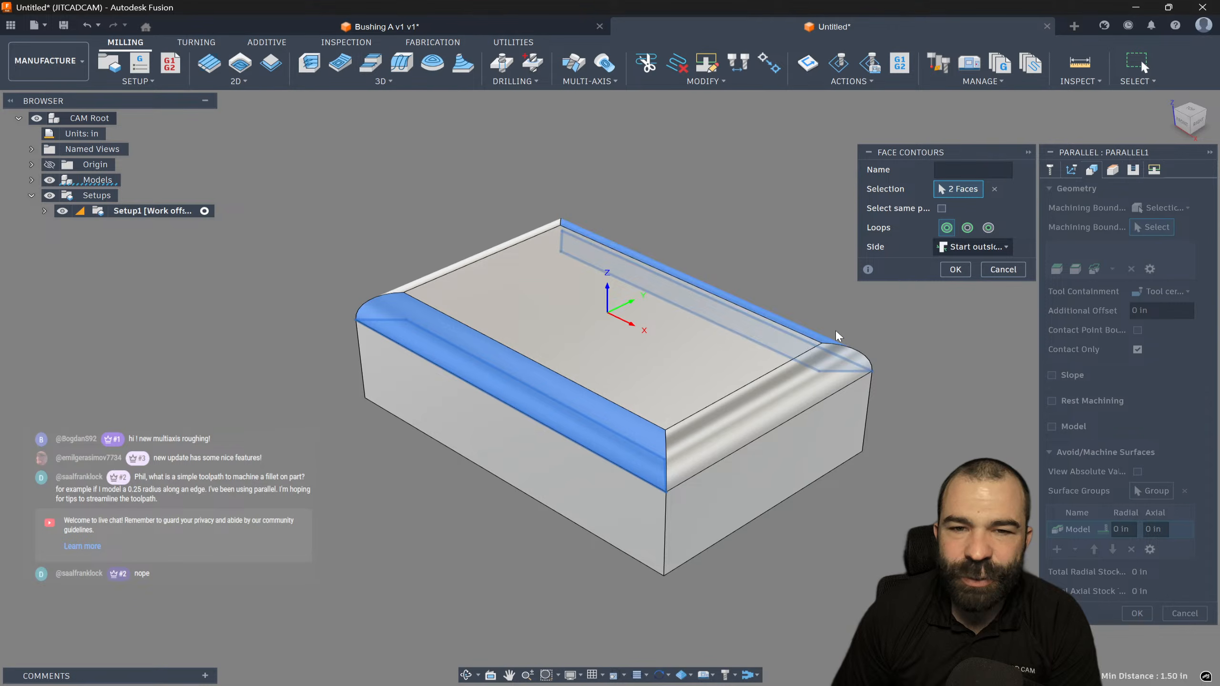
{"action": "left_click", "coordinate": [952, 271]}
{"action": "left_click", "coordinate": [1136, 613]}
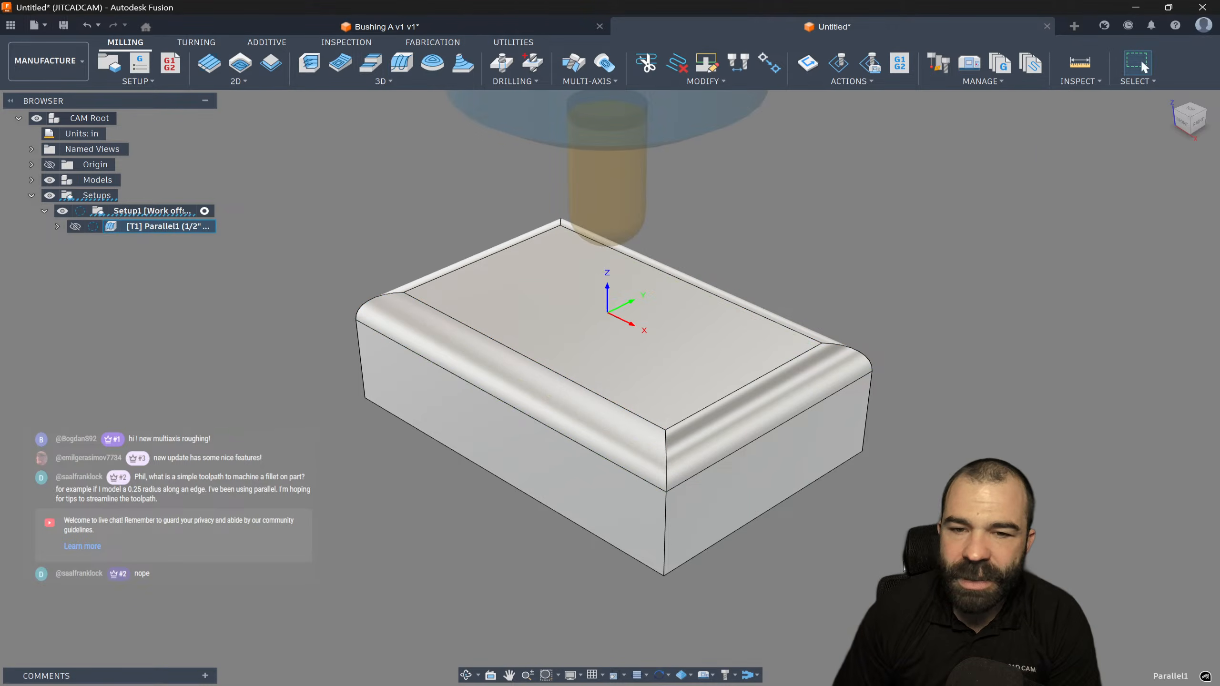
{"action": "mouse_move", "coordinate": [409, 461]}
{"action": "middle_mouse_down", "text": "shift"}
{"action": "mouse_move", "coordinate": [346, 438]}
{"action": "mouse_move", "coordinate": [408, 447]}
{"action": "middle_mouse_up", "text": "shift"}
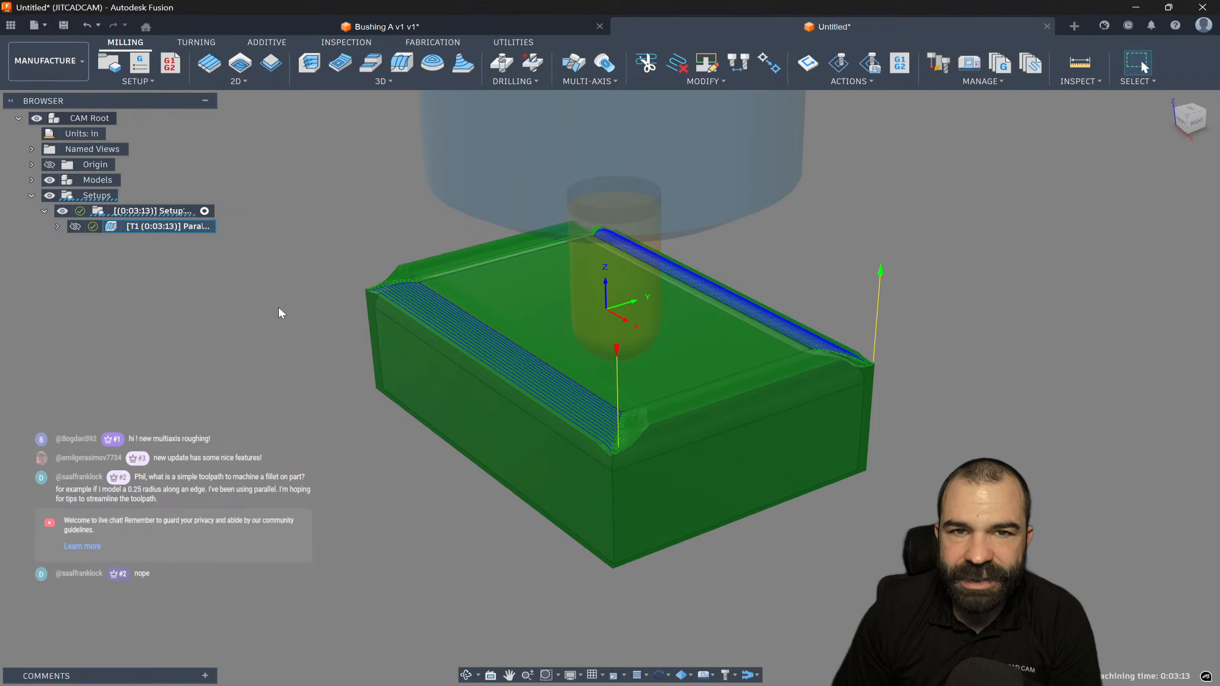
Enable Contact Point Boundary for the long-fillet Parallel operation and regenerate its toolpath
{"action": "double_click", "coordinate": [118, 227]}
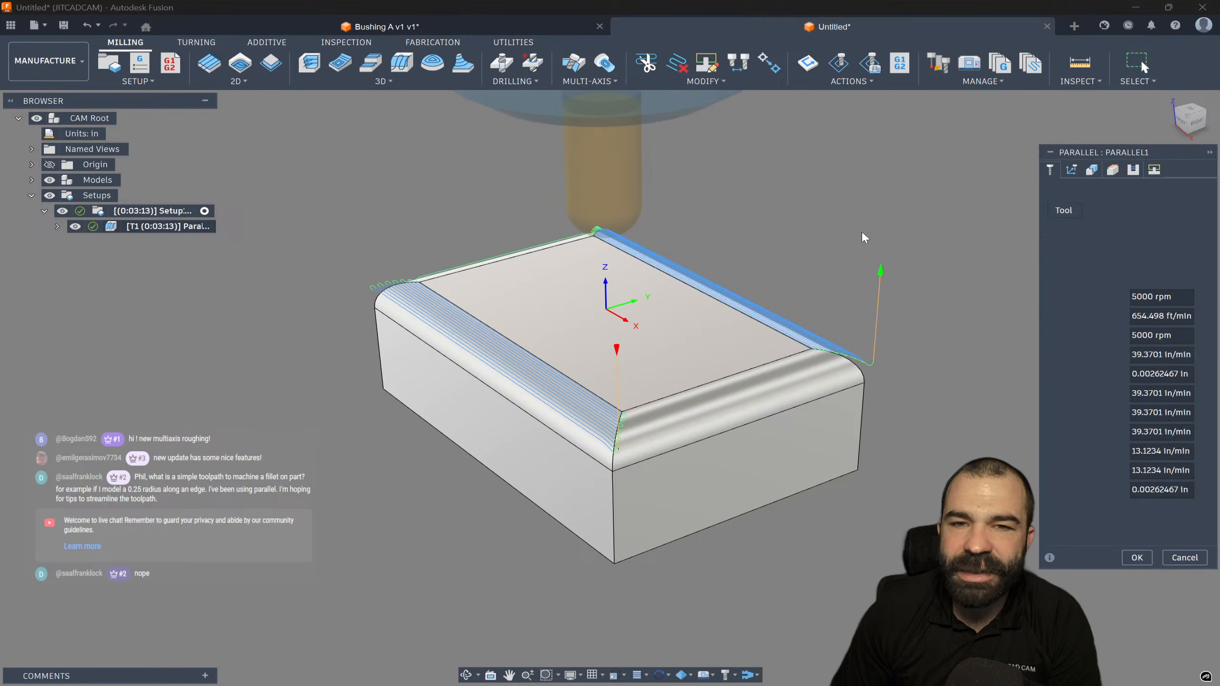
{"action": "left_click", "coordinate": [1092, 170]}
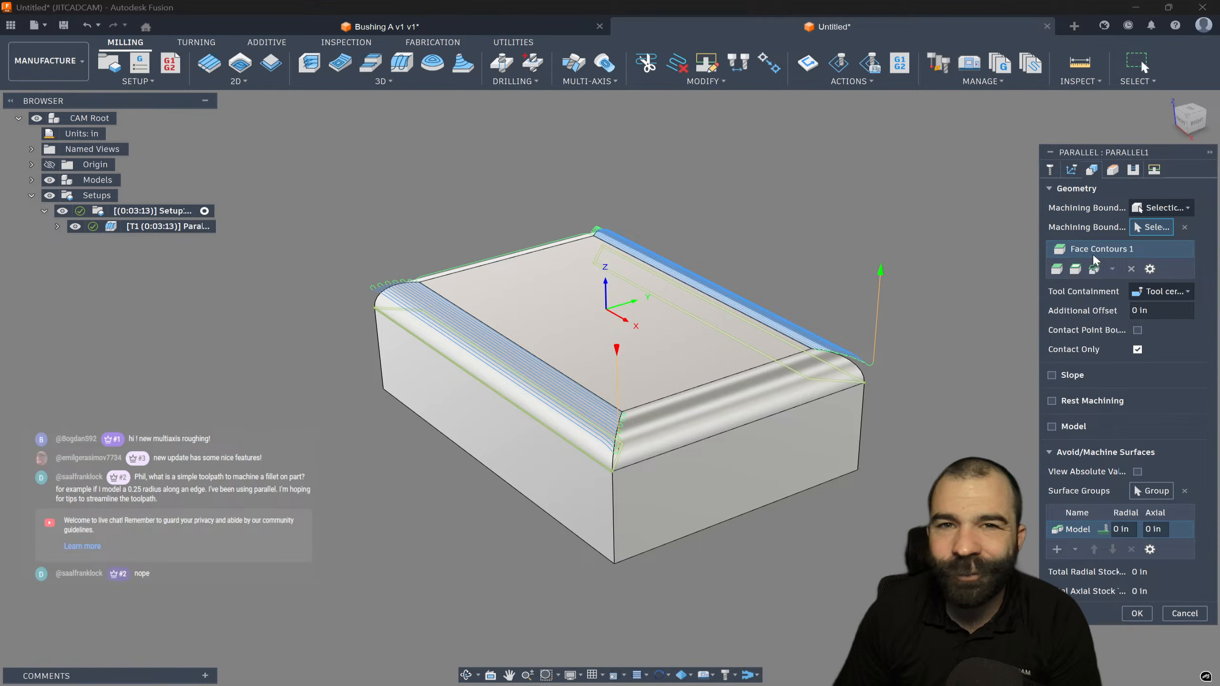
{"action": "left_click", "coordinate": [1137, 330]}
{"action": "left_click", "coordinate": [1139, 613]}
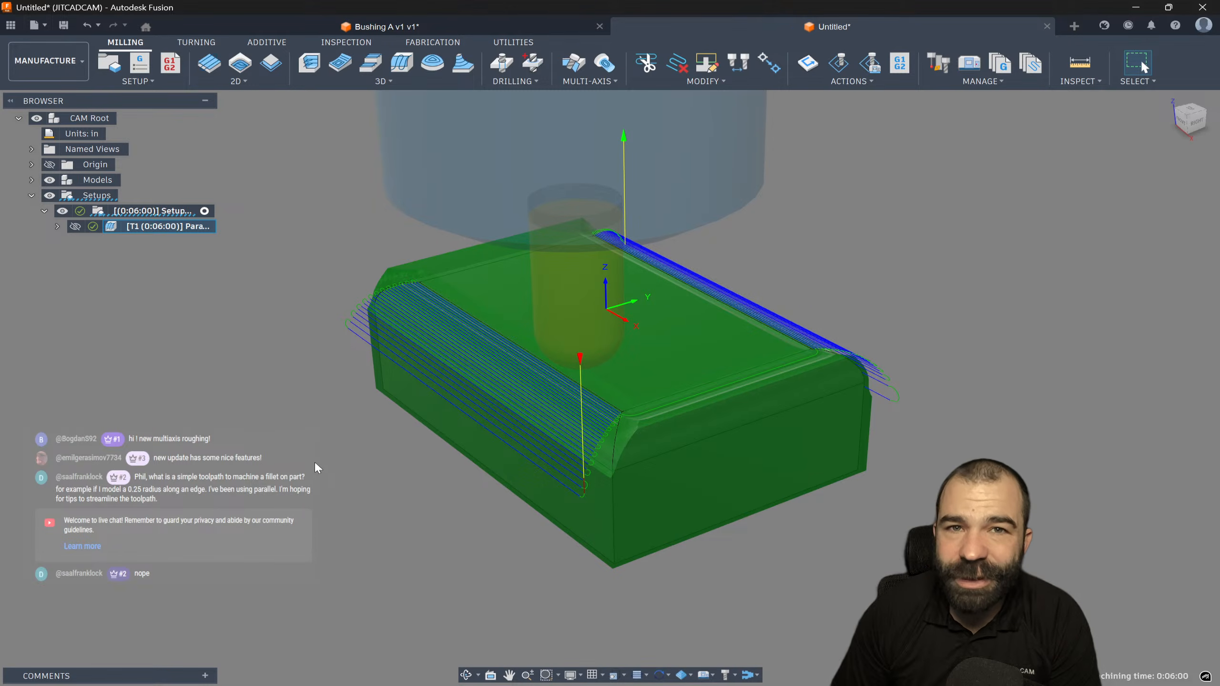
{"action": "mouse_move", "coordinate": [335, 414]}
{"action": "middle_mouse_down", "text": "shift"}
{"action": "mouse_move", "coordinate": [410, 414]}
{"action": "mouse_move", "coordinate": [349, 417]}
{"action": "middle_mouse_up", "text": "shift"}
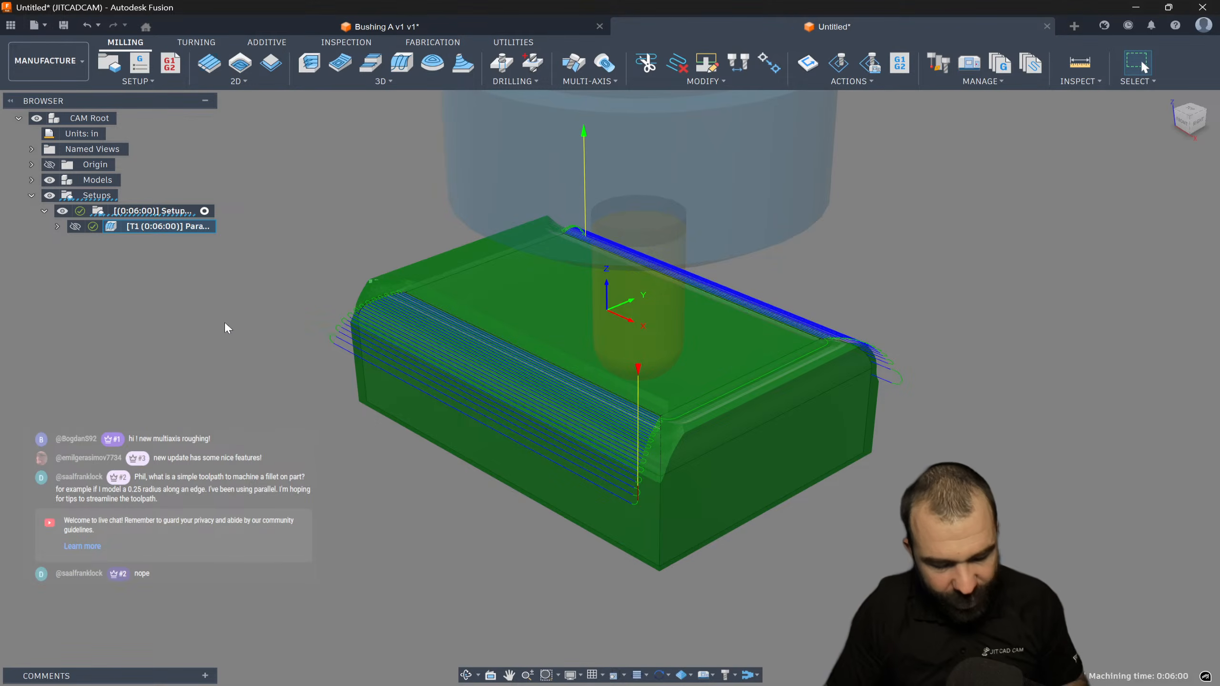
Duplicate the Parallel operation and replace the copy's machining boundary with face contours of the two short fillet faces
{"action": "key", "text": "ctrl+v"}
{"action": "double_click", "coordinate": [117, 242]}
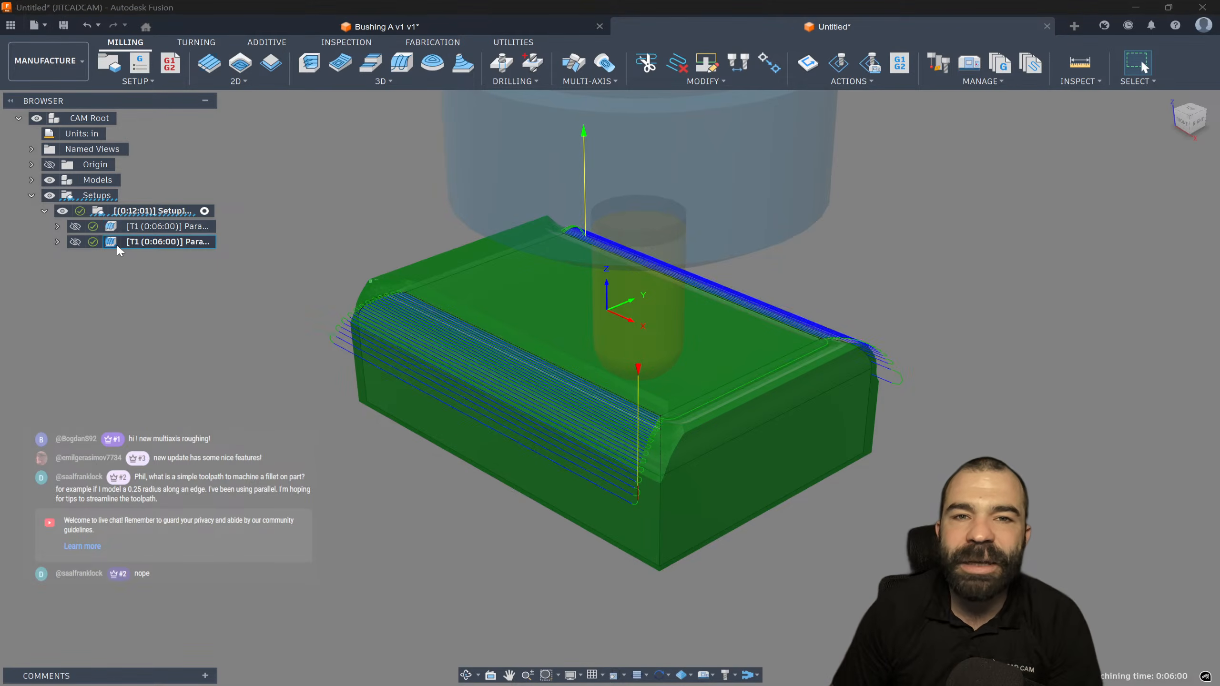
{"action": "left_click", "coordinate": [1091, 171]}
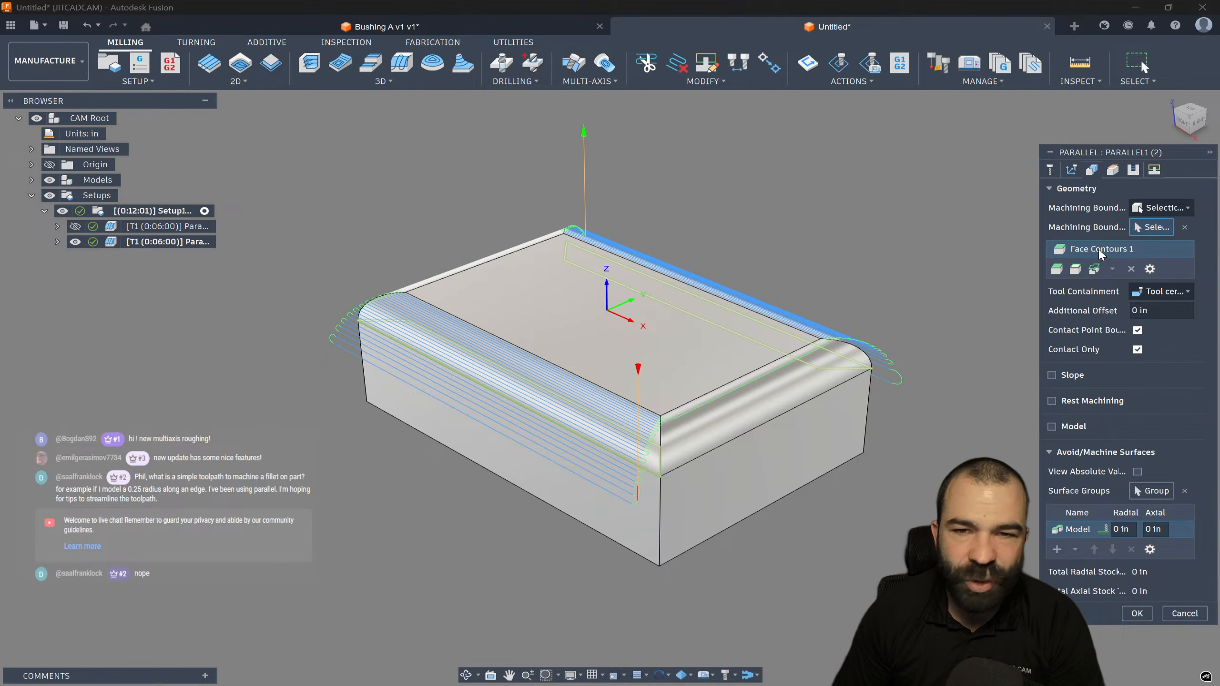
{"action": "left_click", "coordinate": [1130, 266]}
{"action": "left_click", "coordinate": [758, 398]}
{"action": "middle_click_drag", "start_coordinate": [473, 294], "coordinate": [771, 467], "text": "shift"}
{"action": "left_click", "coordinate": [406, 337]}
{"action": "left_click", "coordinate": [1136, 629]}
{"action": "middle_click_drag", "start_coordinate": [528, 398], "coordinate": [537, 401], "text": "shift"}
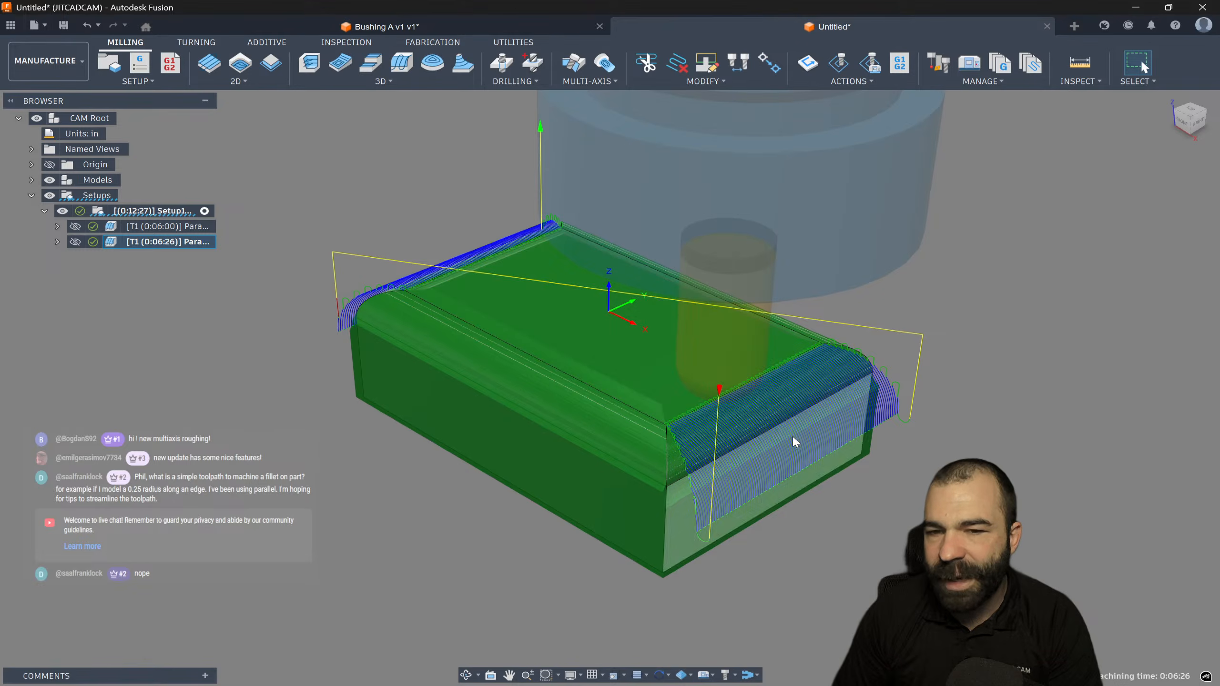
Set the short-fillet Parallel operation's pass direction to 90 deg and regenerate the toolpath
{"action": "double_click", "coordinate": [111, 242]}
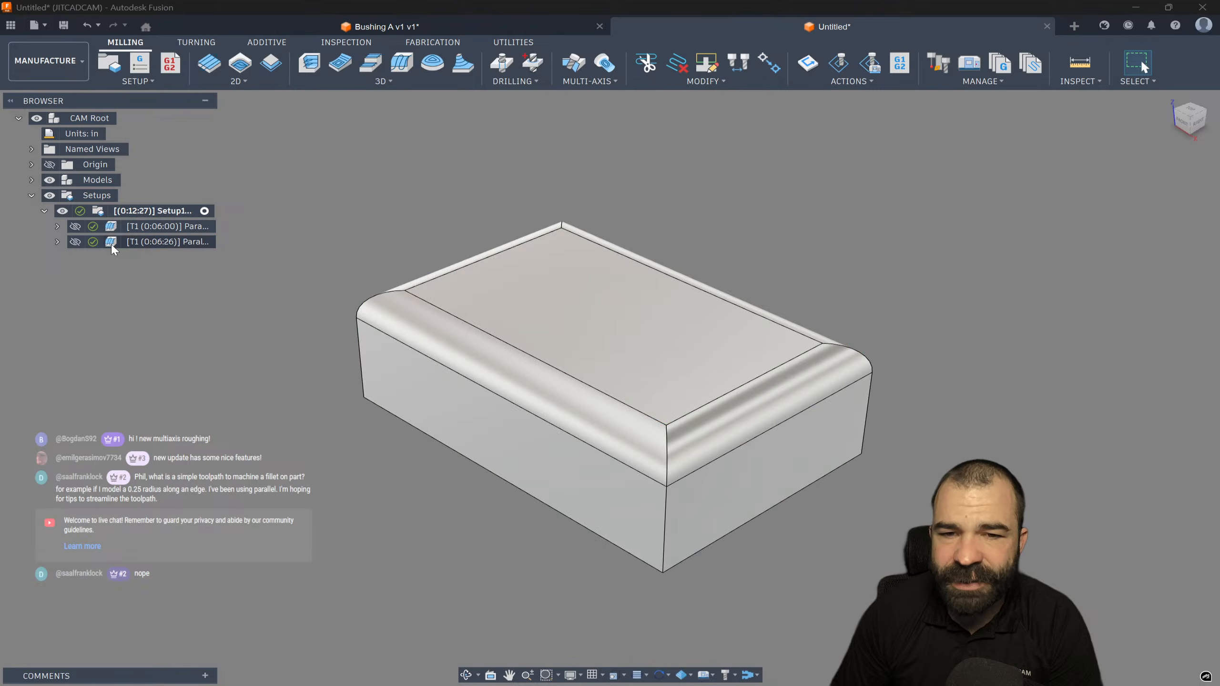
{"action": "left_click", "coordinate": [1133, 170]}
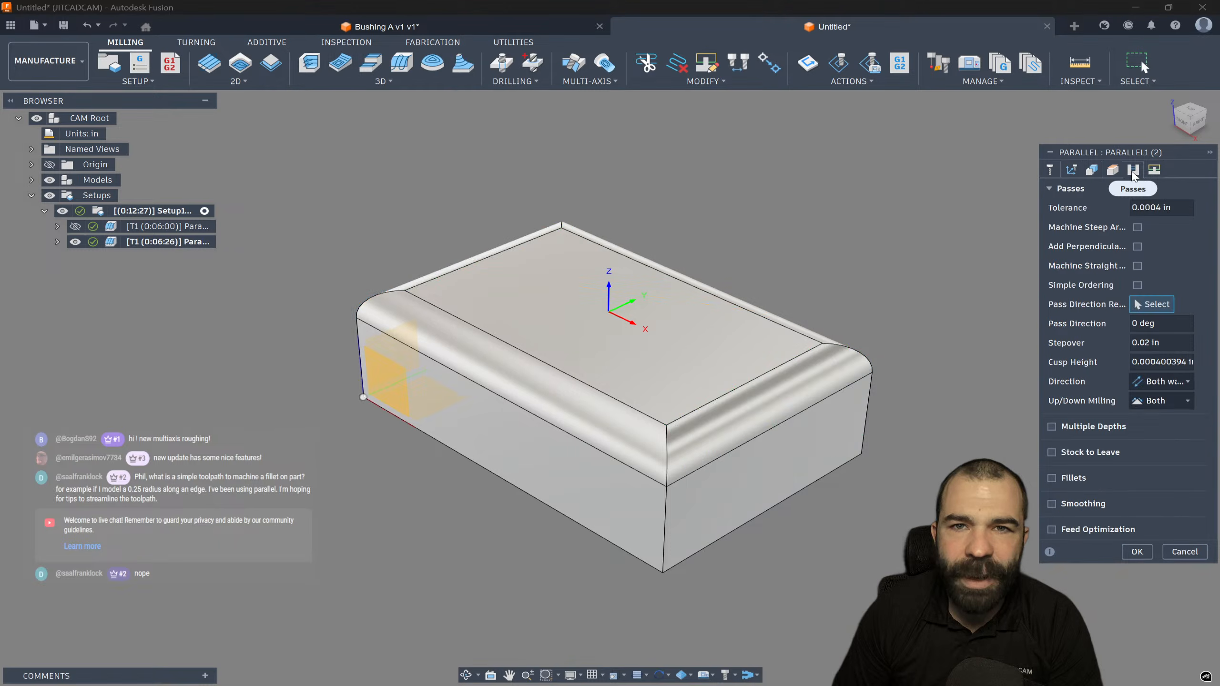
{"action": "left_click", "coordinate": [1141, 323]}
{"action": "type", "text": "90"}
{"action": "key", "text": "Return"}
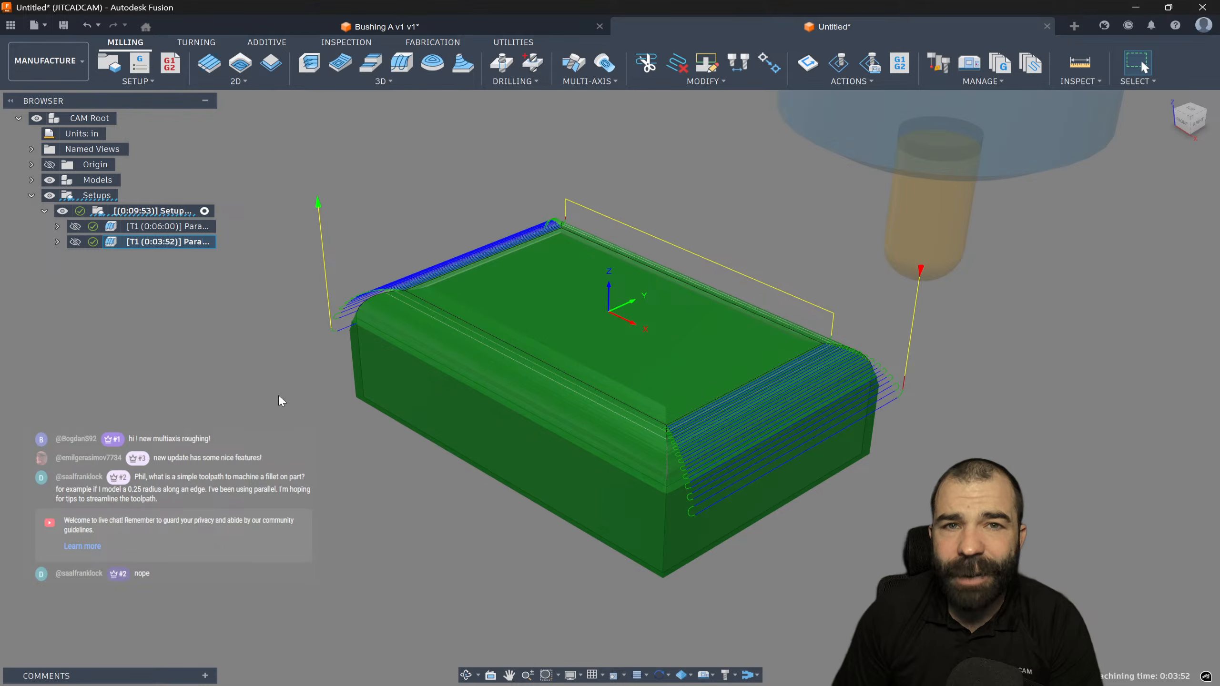
Duplicate the short-fillet Parallel operation and bound the copy by the closed chains along the fillets' upper and lower edges, then generate it
{"action": "key", "text": "ctrl+d"}
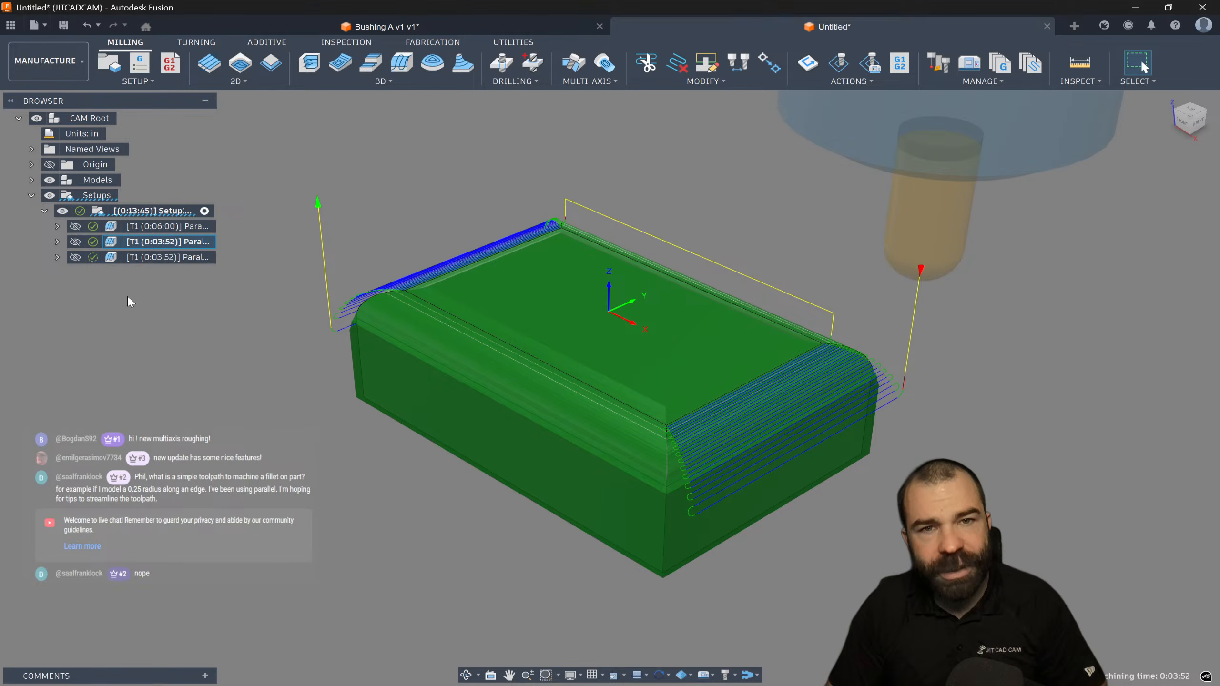
{"action": "double_click", "coordinate": [113, 258]}
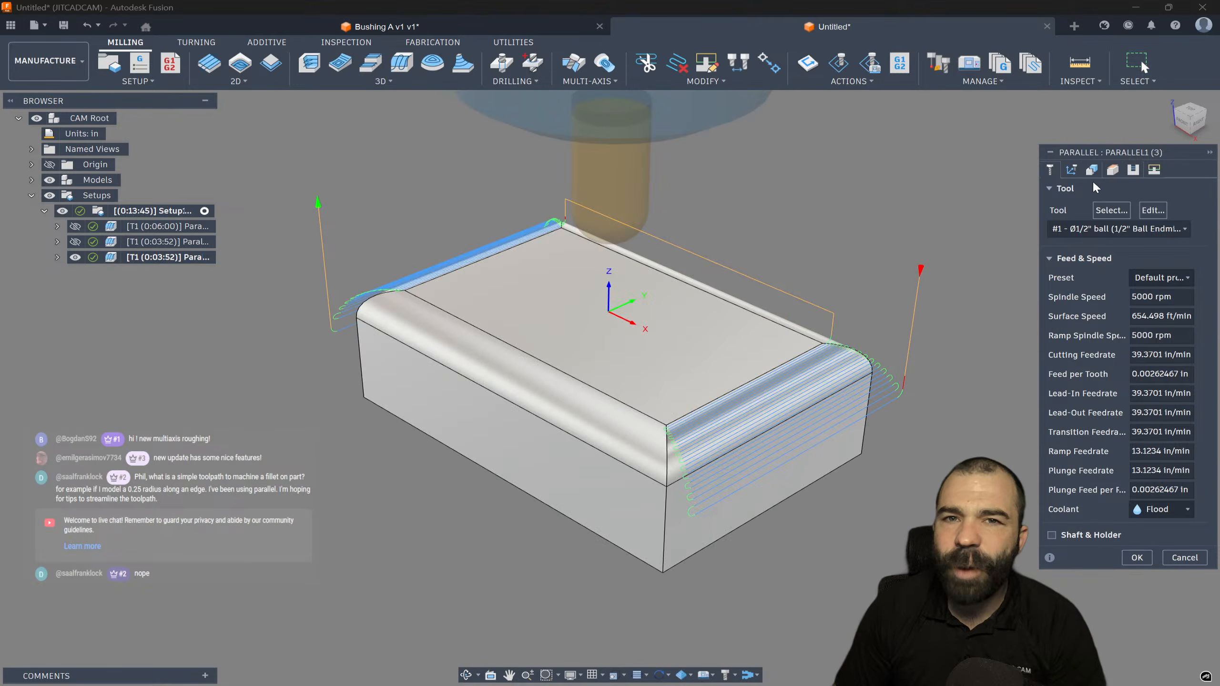
{"action": "left_click", "coordinate": [1071, 169]}
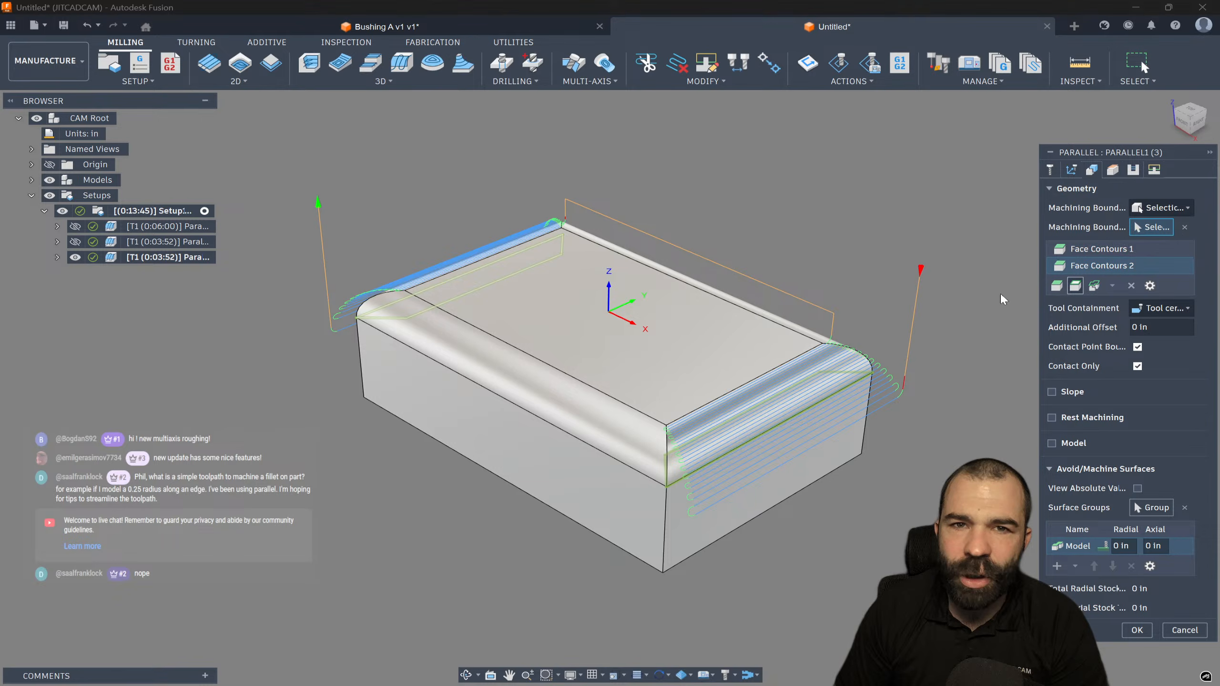
{"action": "left_click", "coordinate": [1183, 228]}
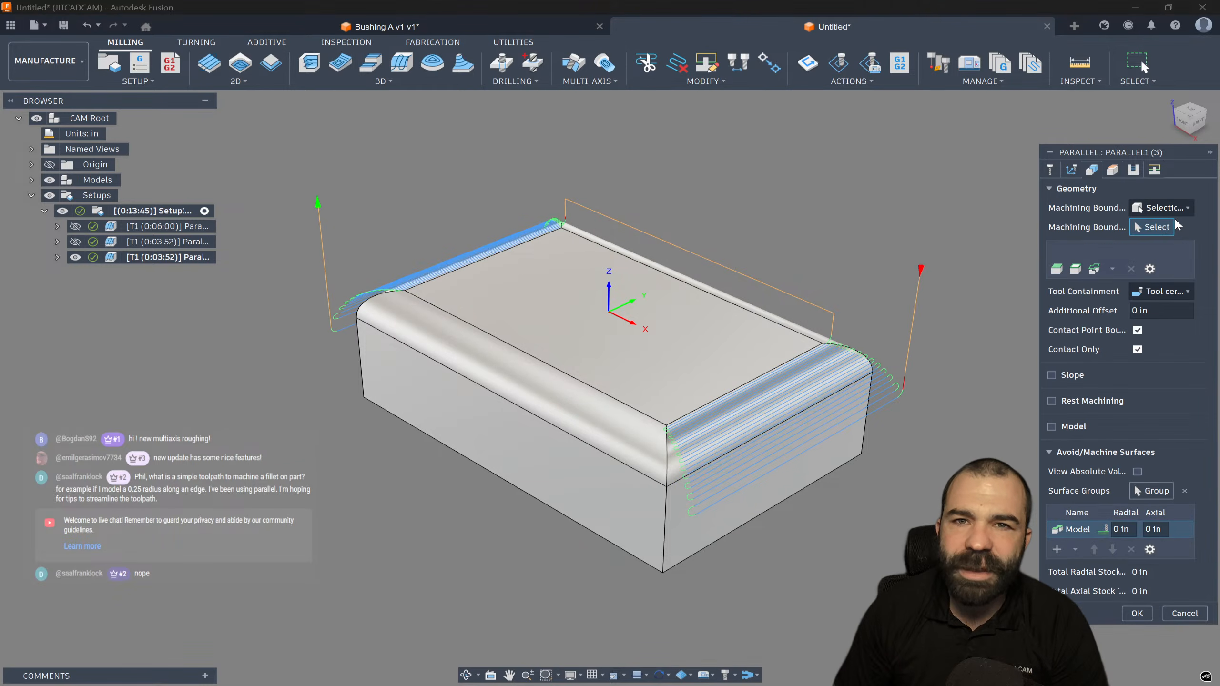
{"action": "left_click", "coordinate": [785, 368]}
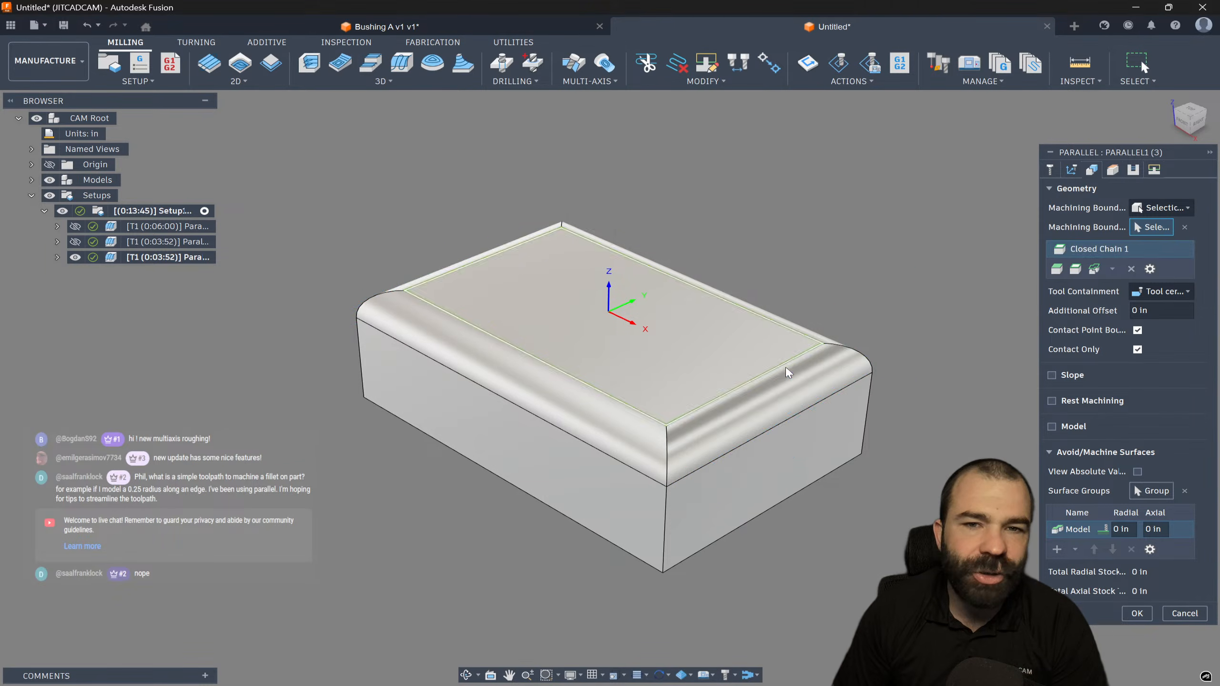
{"action": "left_click", "coordinate": [810, 408]}
{"action": "left_click", "coordinate": [1136, 630]}
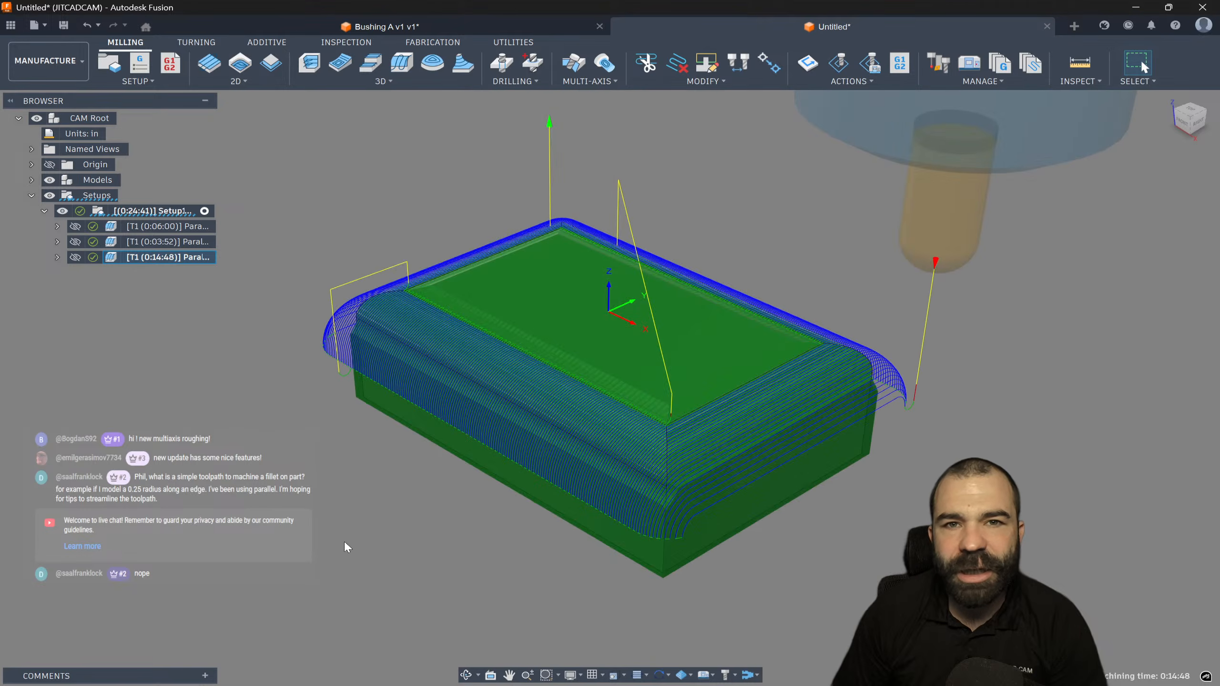
{"action": "scroll", "coordinate": [720, 437], "scroll_direction": "up", "scroll_amount": 5}
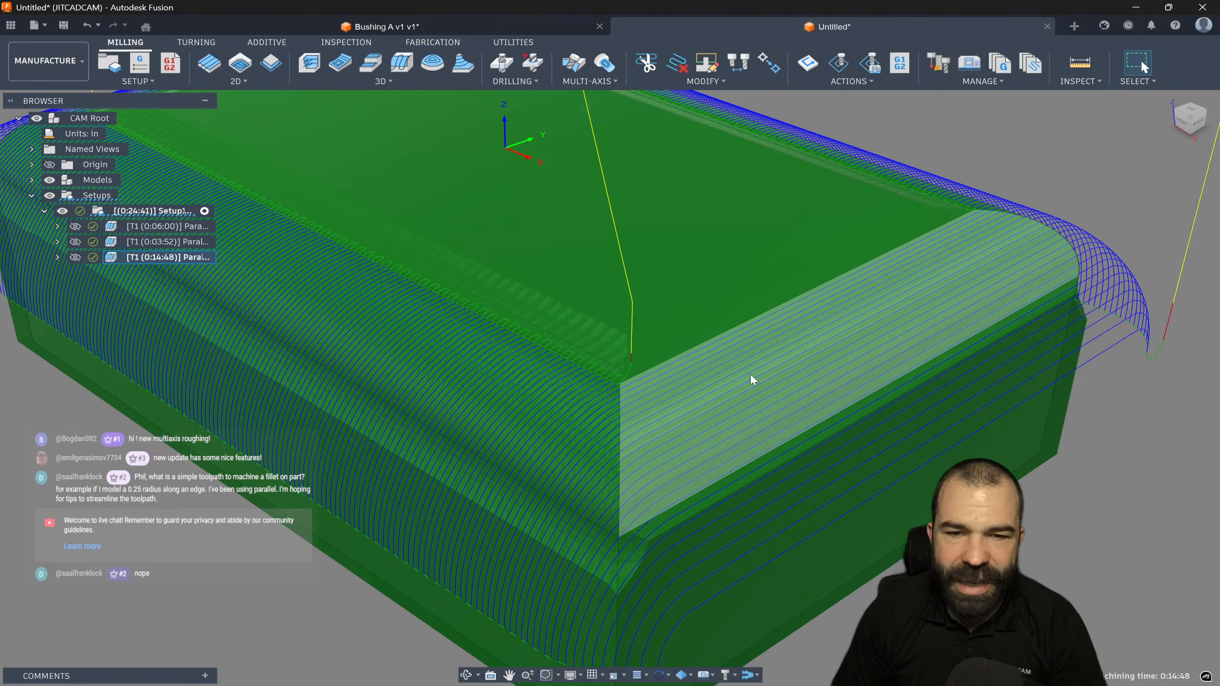
{"action": "scroll", "coordinate": [1014, 291], "scroll_direction": "down", "scroll_amount": 3}
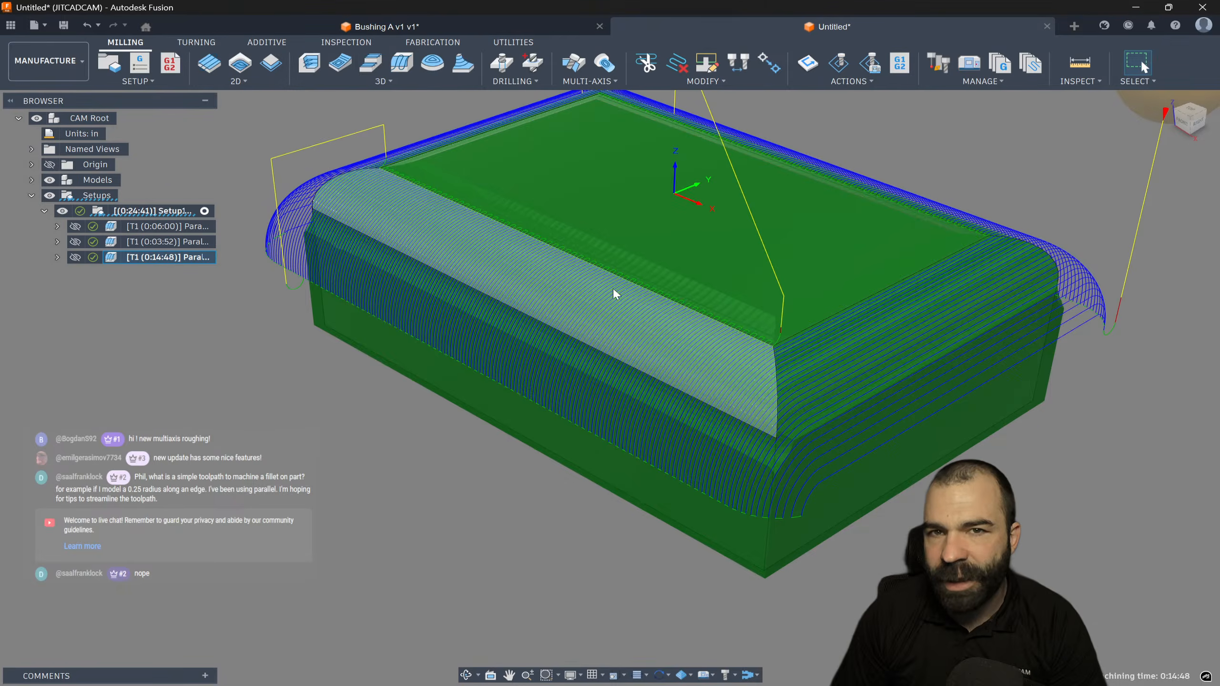
{"action": "scroll", "coordinate": [600, 389], "scroll_direction": "down", "scroll_amount": 2}
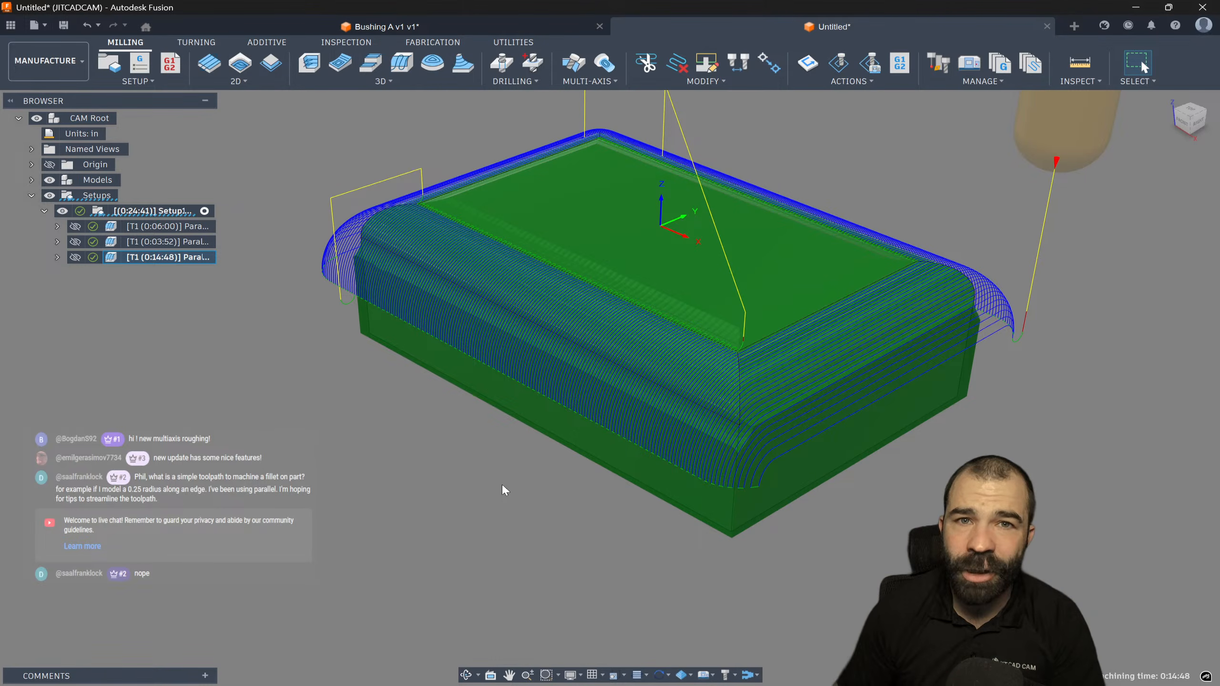
Create a 3D Blend operation and select one long fillet face as its drive surface
{"action": "left_click", "coordinate": [360, 84]}
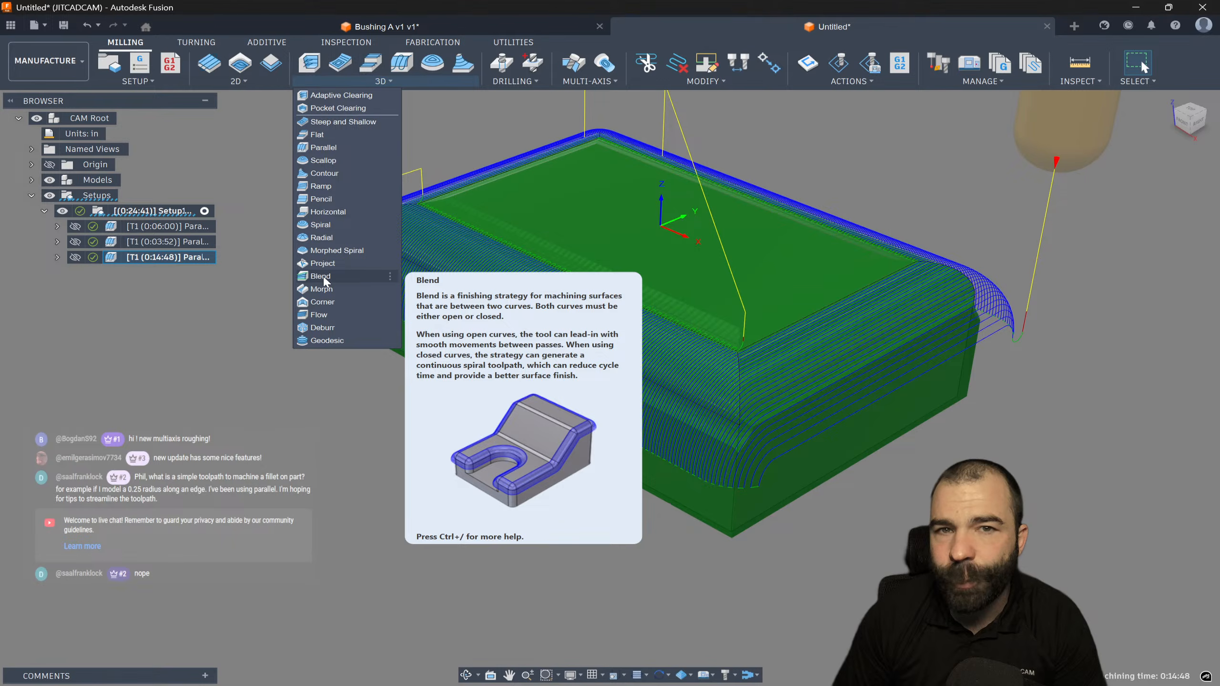
{"action": "left_click", "coordinate": [321, 277]}
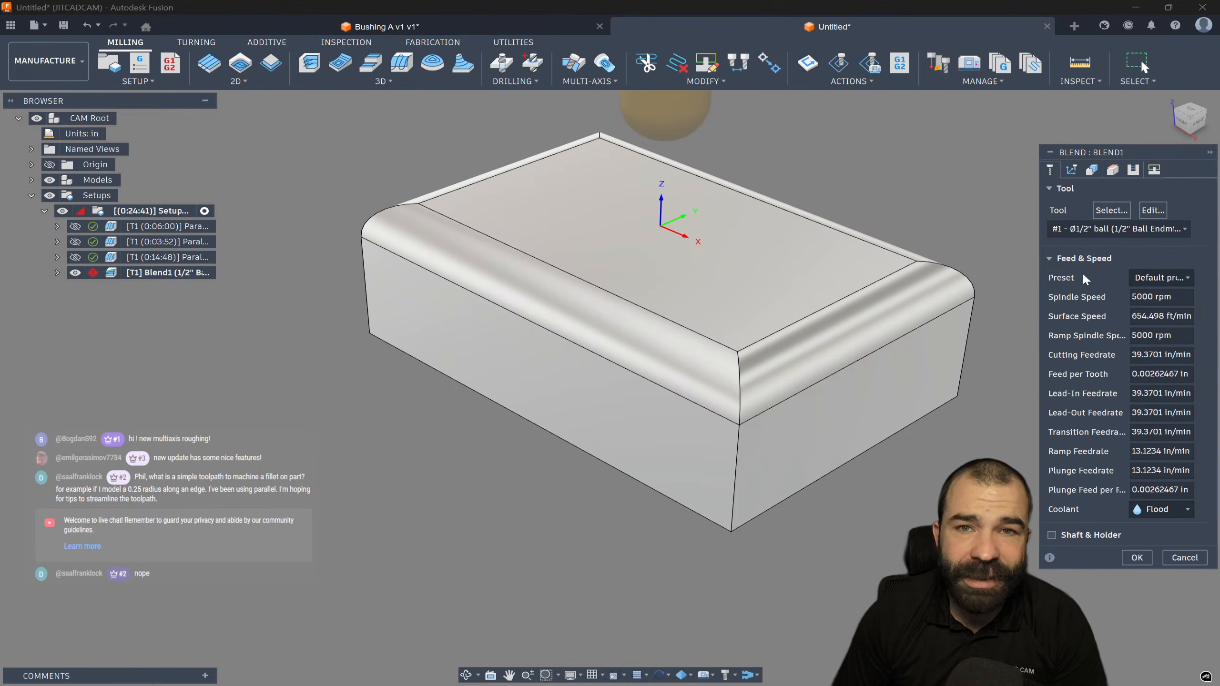
{"action": "left_click", "coordinate": [1091, 172]}
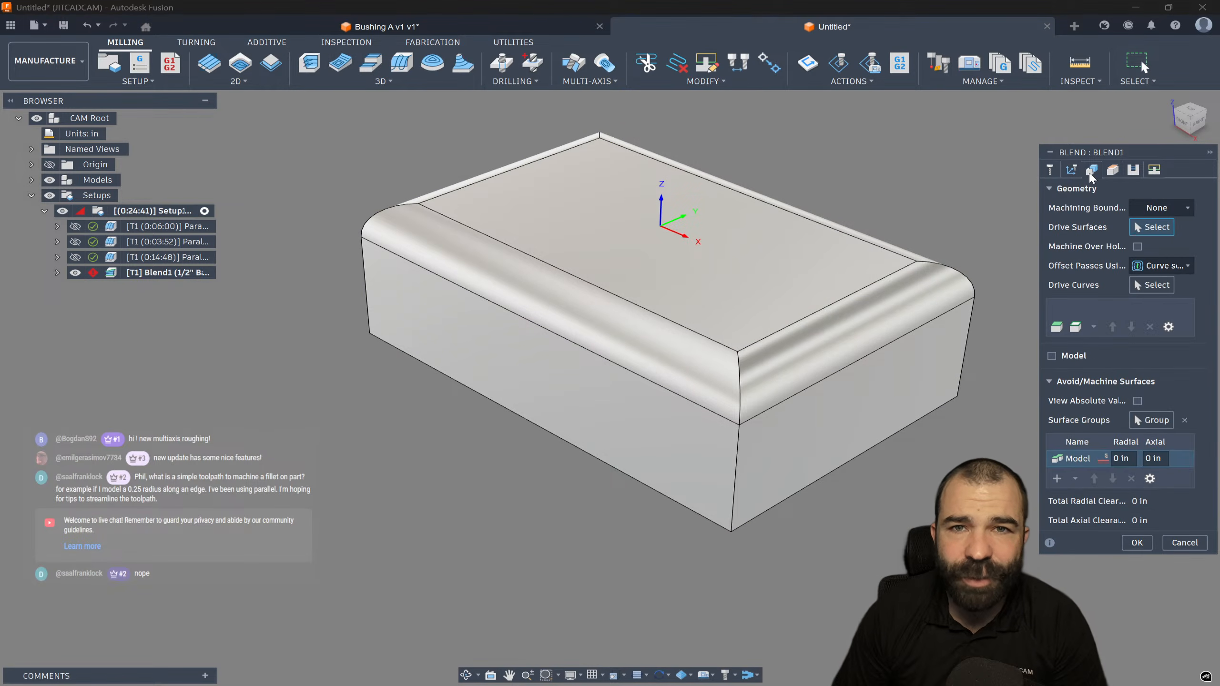
{"action": "left_click", "coordinate": [1138, 544]}
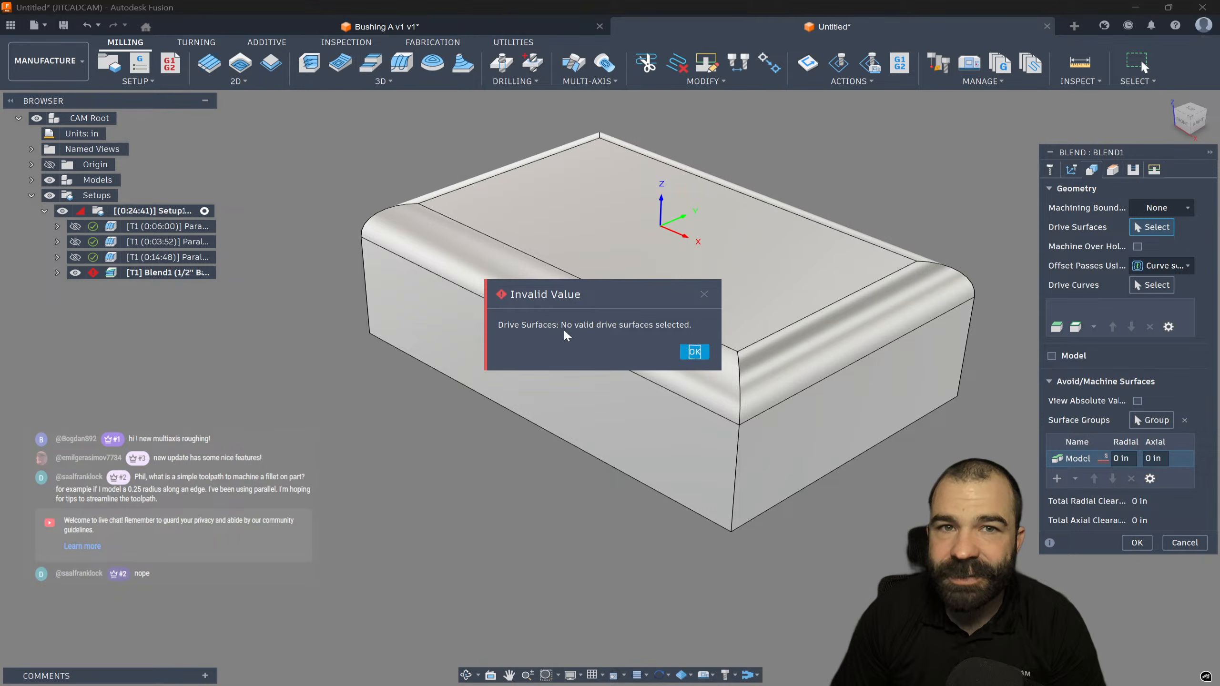
{"action": "left_click", "coordinate": [694, 352]}
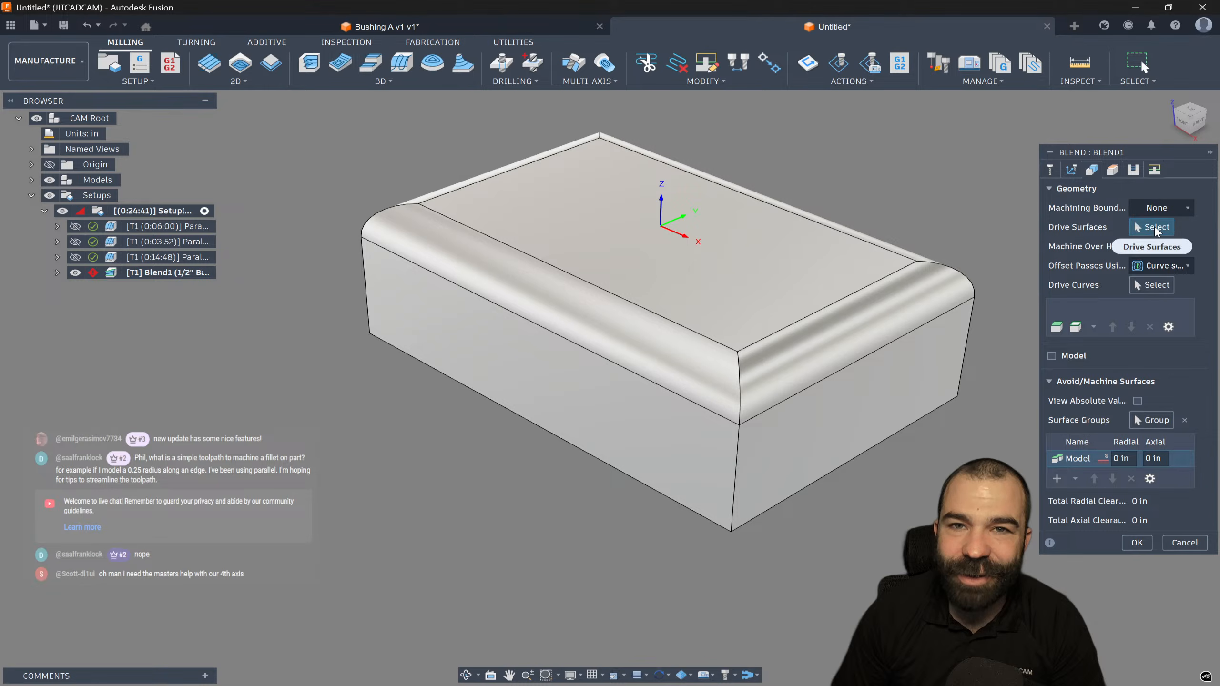
{"action": "left_click", "coordinate": [592, 326]}
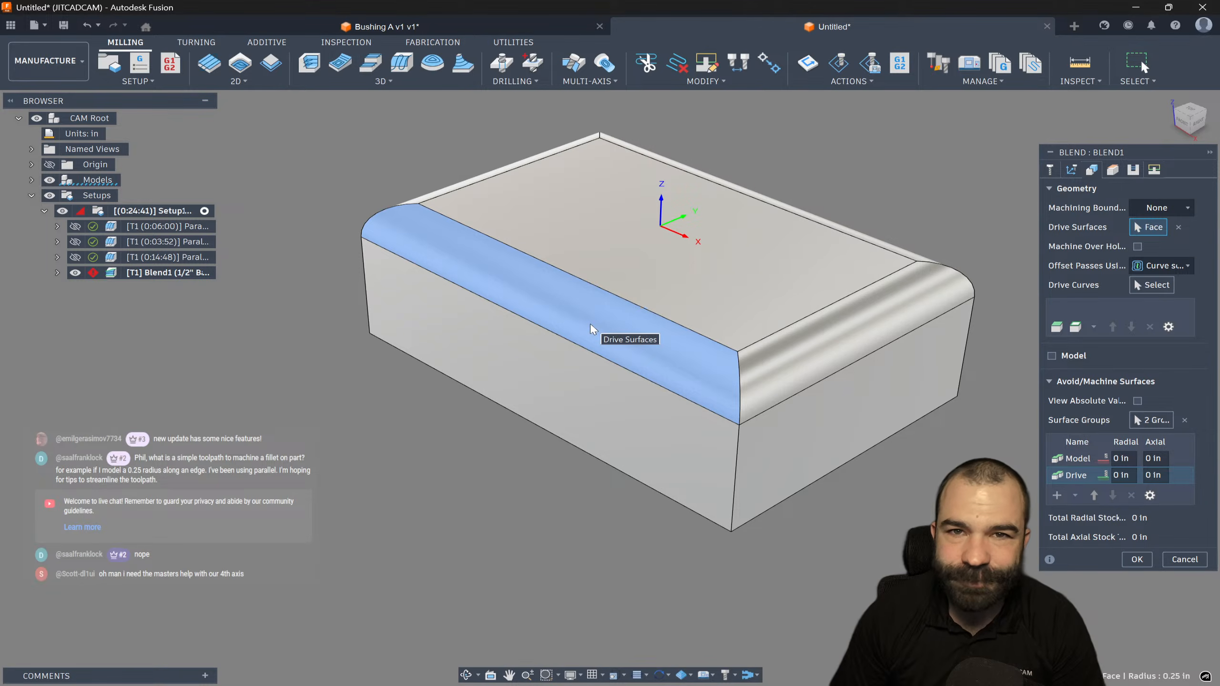
Set the long fillet's lower and upper edges as the Blend drive curves and generate the toolpath
{"action": "left_click", "coordinate": [1137, 558]}
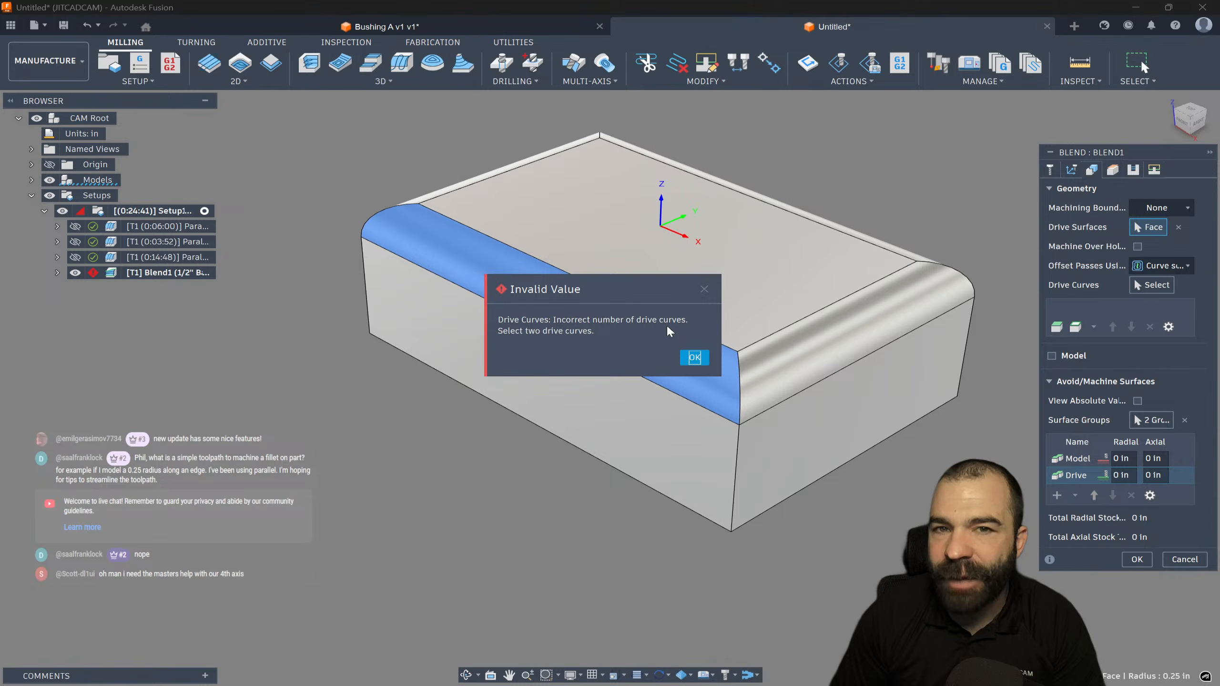
{"action": "left_click", "coordinate": [694, 356]}
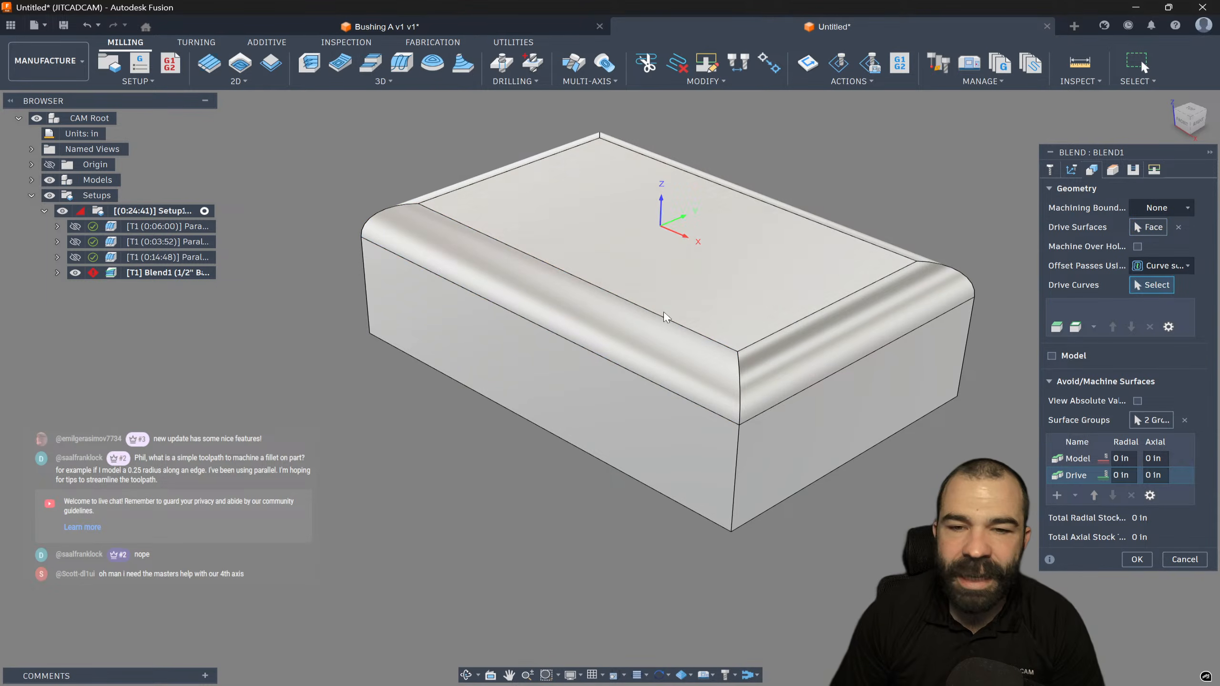
{"action": "left_click", "coordinate": [606, 359]}
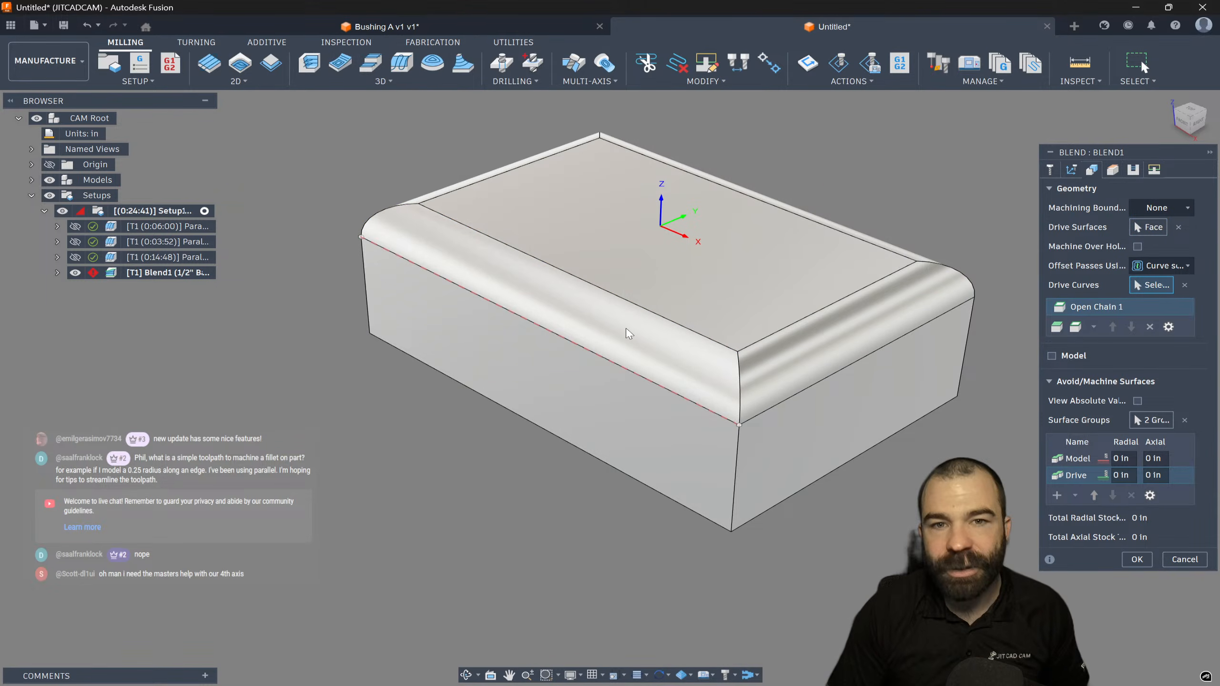
{"action": "left_click", "coordinate": [647, 314]}
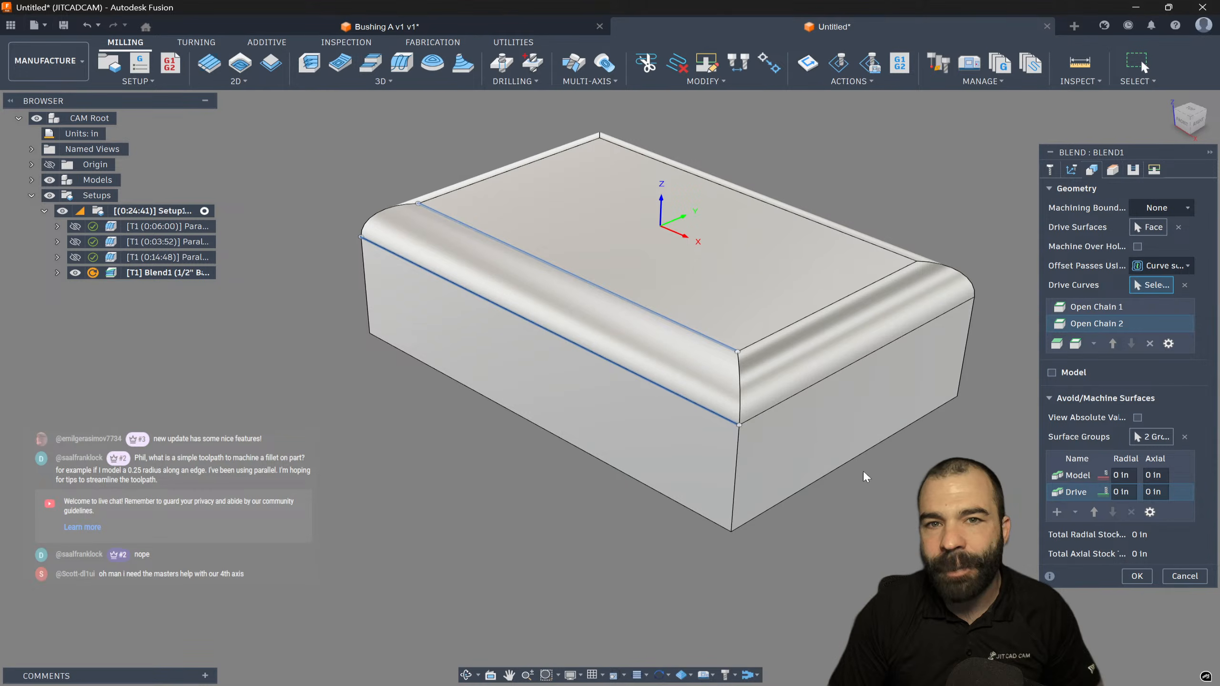
{"action": "left_click", "coordinate": [1136, 577]}
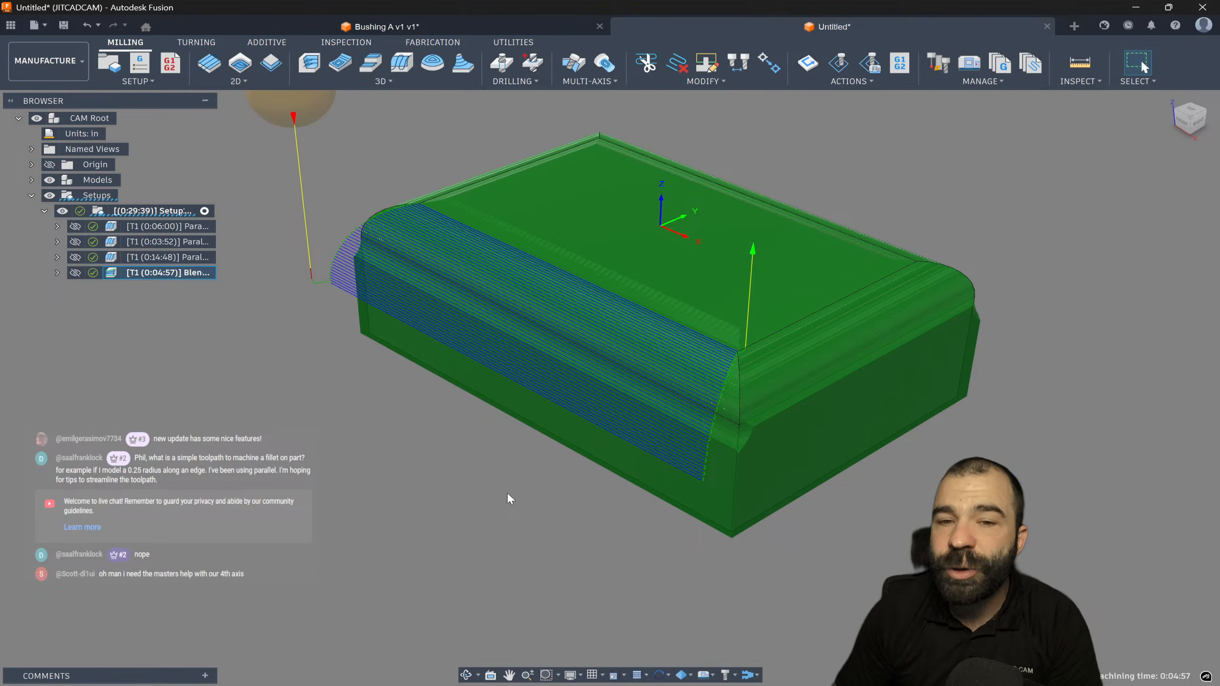
Edit the Blend operation to add the other three fillet faces to its drive surfaces
{"action": "double_click", "coordinate": [114, 278]}
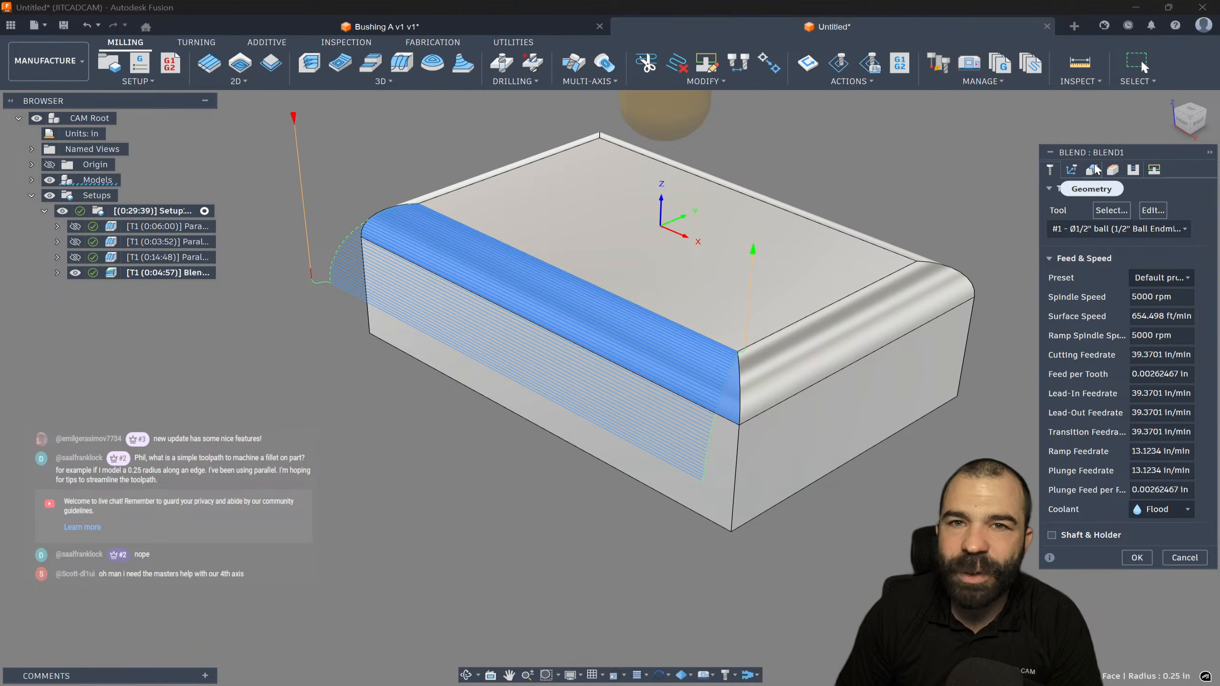
{"action": "left_click", "coordinate": [1093, 169]}
{"action": "left_click", "coordinate": [909, 304]}
{"action": "middle_click_drag", "start_coordinate": [909, 304], "coordinate": [792, 351], "text": "shift"}
{"action": "left_click", "coordinate": [825, 305]}
{"action": "left_click", "coordinate": [791, 351]}
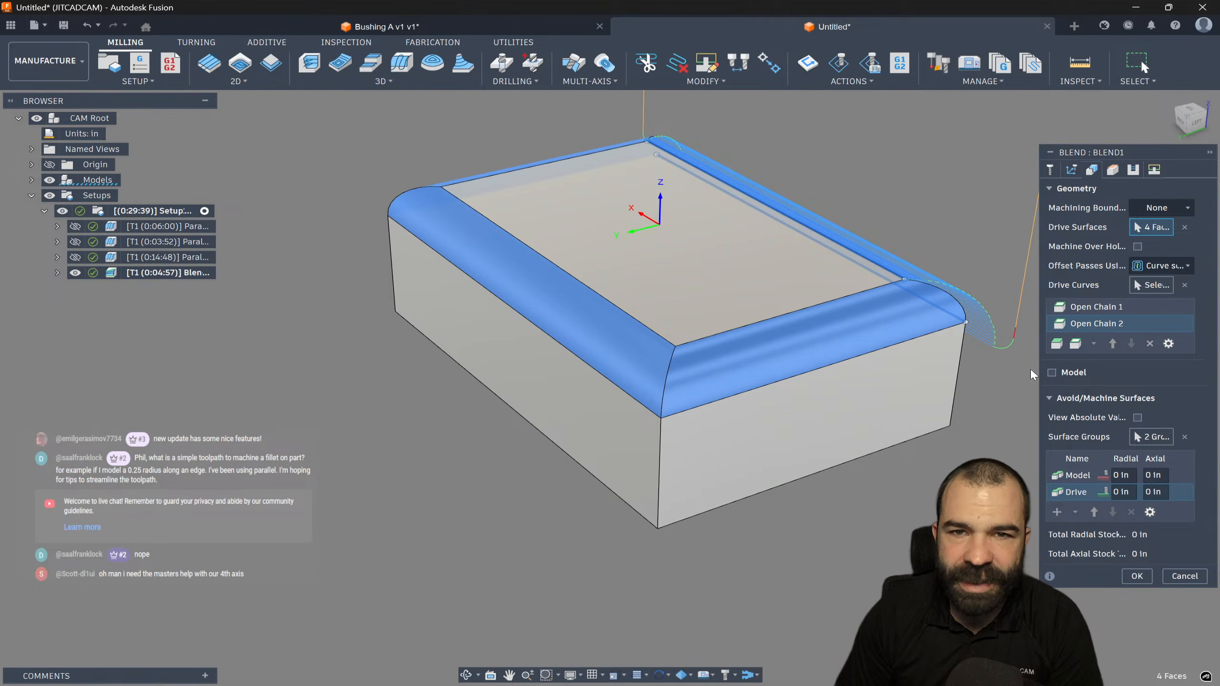
Replace the Blend drive curves with the closed chains around the fillets' upper and lower edges and regenerate the toolpath
{"action": "left_click", "coordinate": [1184, 285]}
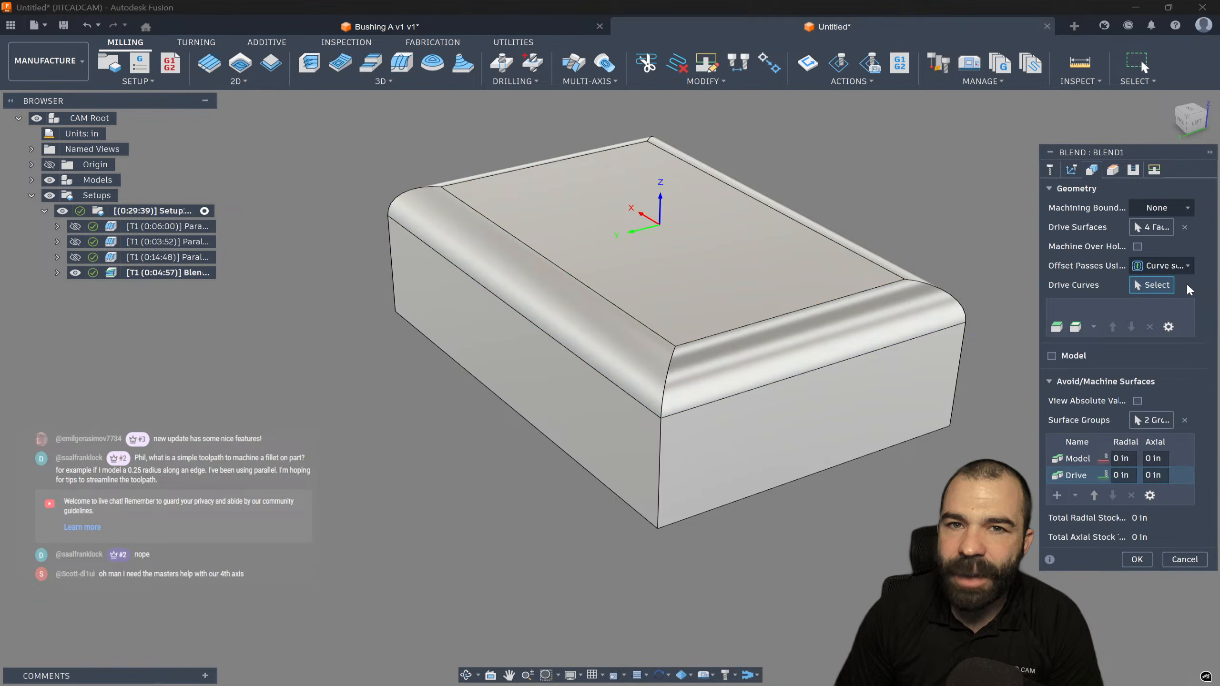
{"action": "left_click", "coordinate": [846, 299]}
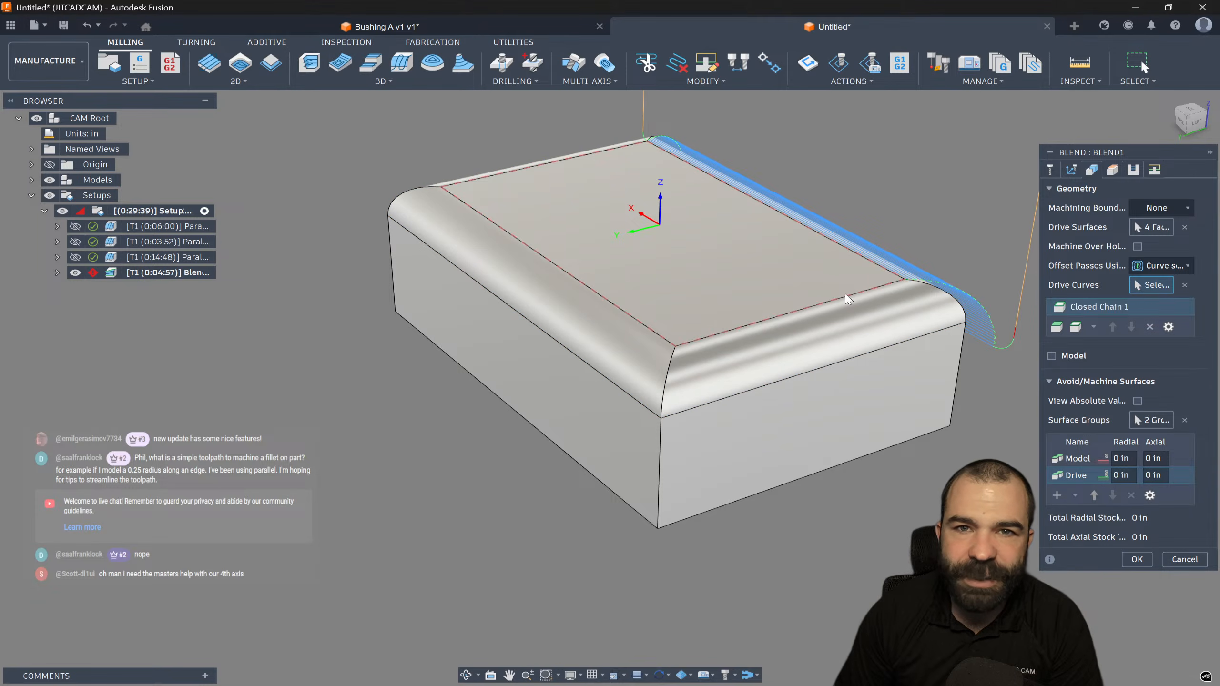
{"action": "left_click", "coordinate": [811, 379]}
{"action": "left_click", "coordinate": [1136, 575]}
{"action": "middle_click_drag", "start_coordinate": [576, 461], "coordinate": [739, 464], "text": "shift"}
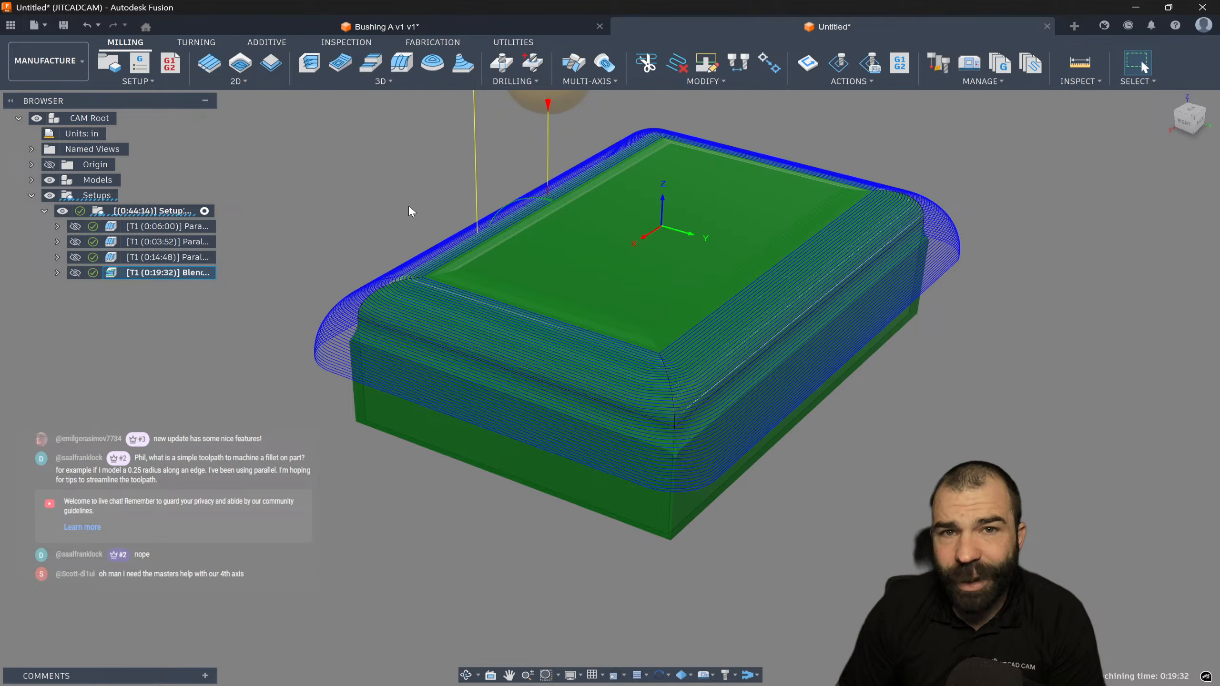
Create a 3D Geodesic operation and set its type of passes to Blend
{"action": "left_click", "coordinate": [384, 81]}
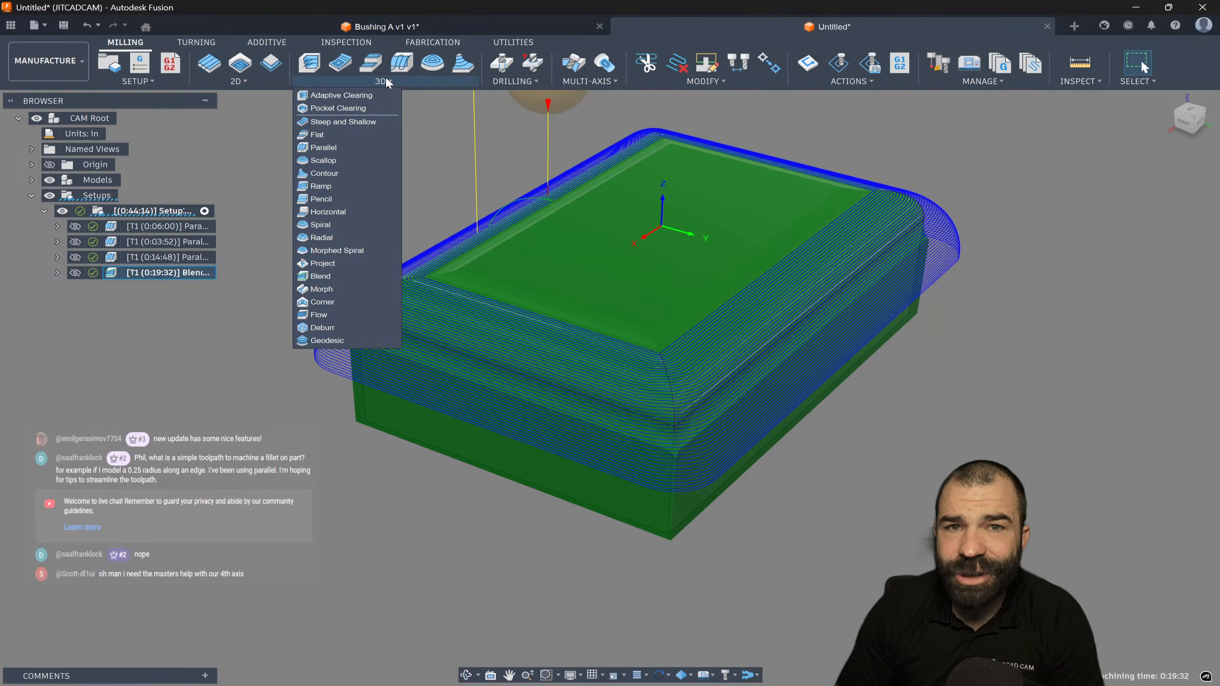
{"action": "left_click", "coordinate": [320, 342]}
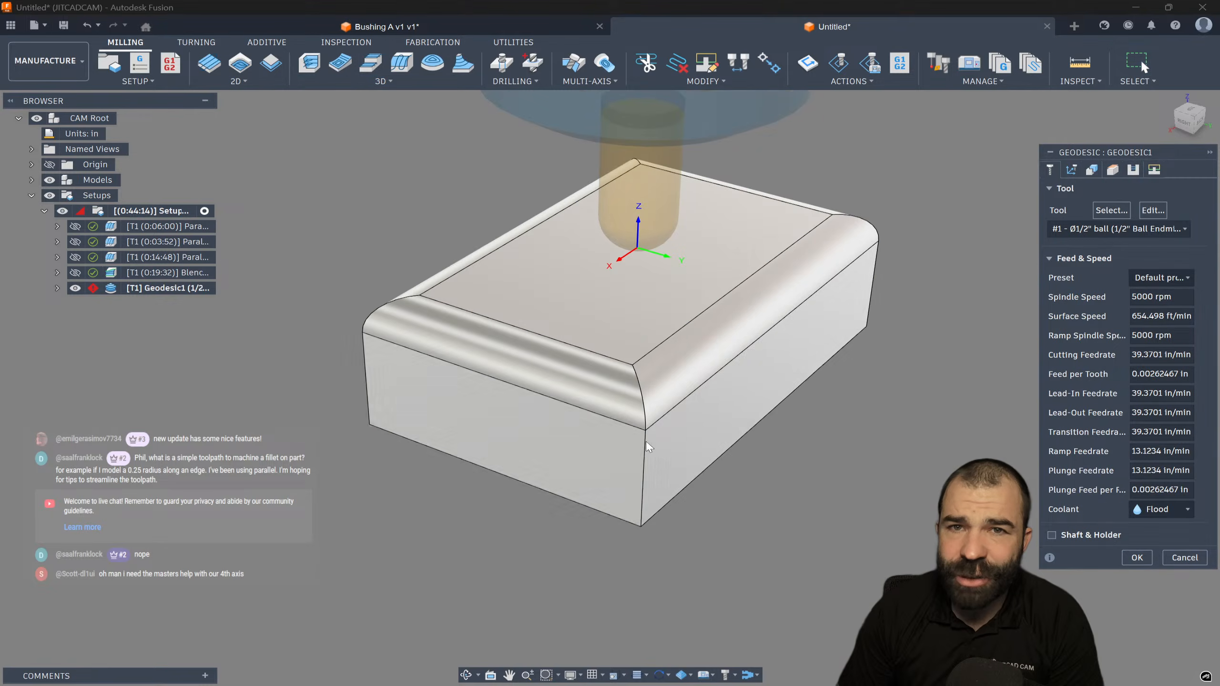
{"action": "left_click", "coordinate": [1091, 170]}
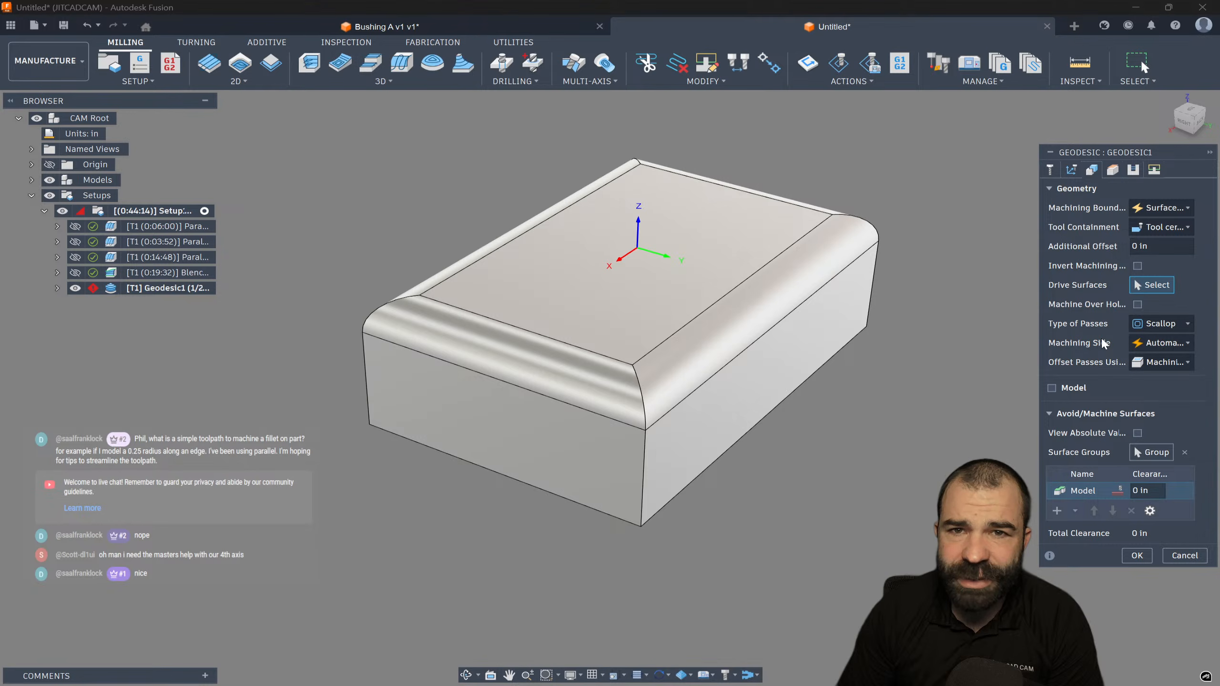
{"action": "left_click", "coordinate": [1162, 325]}
{"action": "left_click", "coordinate": [1112, 346]}
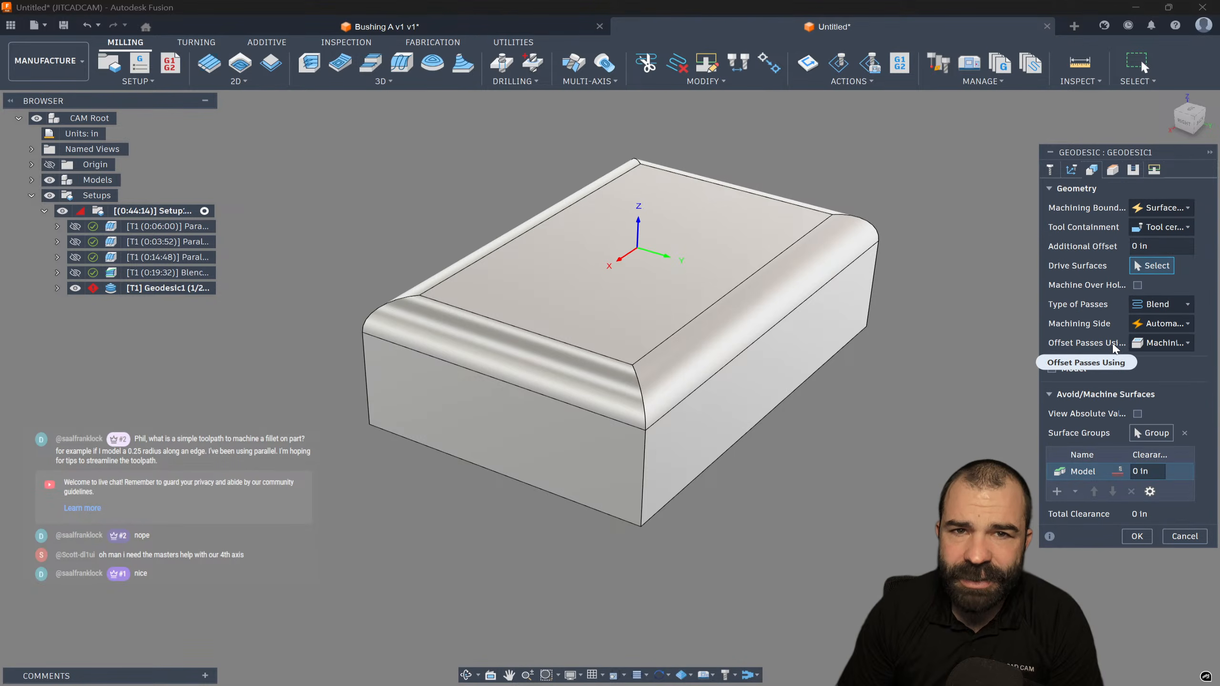
Select all four fillet faces as the Geodesic drive surfaces and generate the toolpath
{"action": "left_click", "coordinate": [776, 293]}
{"action": "left_click", "coordinate": [593, 362]}
{"action": "middle_click_drag", "start_coordinate": [451, 346], "coordinate": [503, 346], "text": "shift"}
{"action": "left_click", "coordinate": [513, 303]}
{"action": "middle_click_drag", "start_coordinate": [513, 303], "coordinate": [646, 307], "text": "shift"}
{"action": "left_click", "coordinate": [509, 313]}
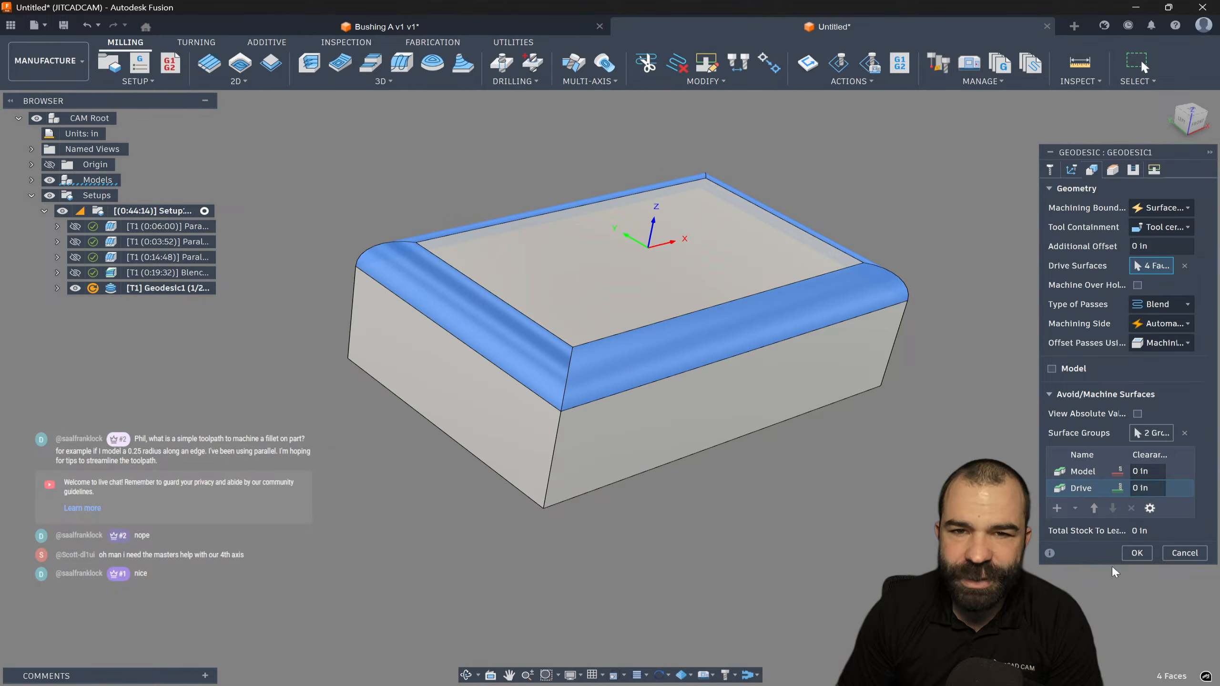
{"action": "key", "text": "Return"}
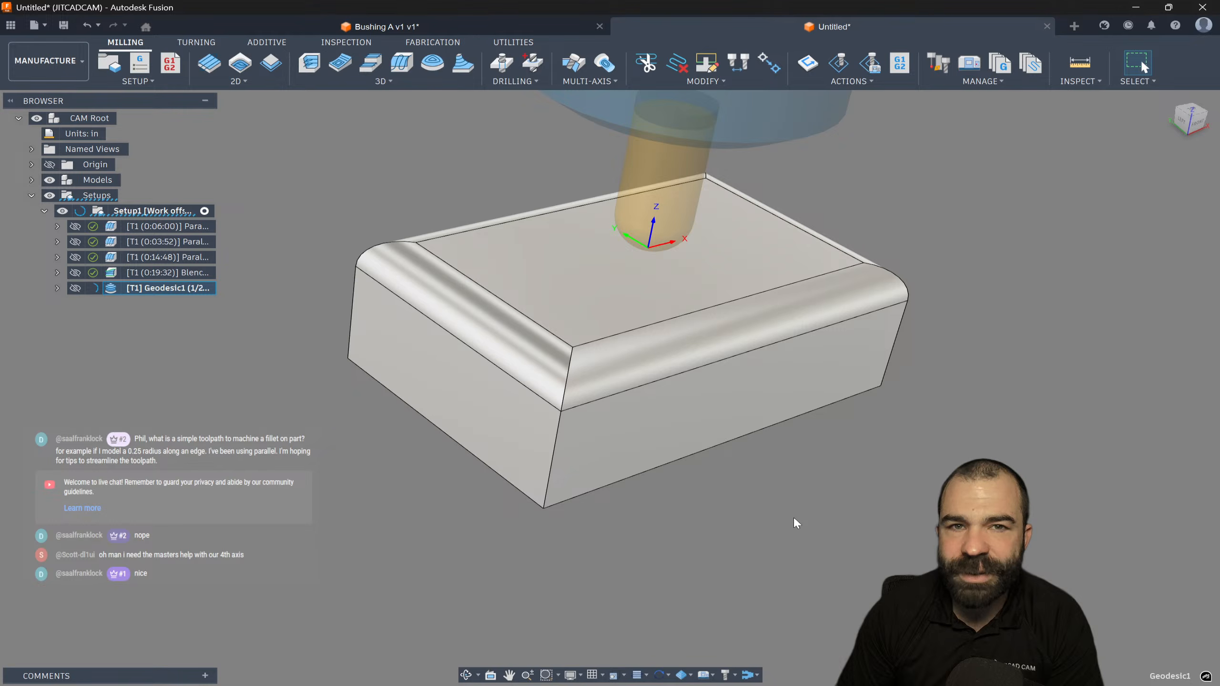
{"action": "middle_click_drag", "start_coordinate": [781, 419], "coordinate": [722, 436], "text": "shift"}
{"action": "middle_click_drag", "start_coordinate": [662, 469], "coordinate": [587, 444], "text": "shift"}
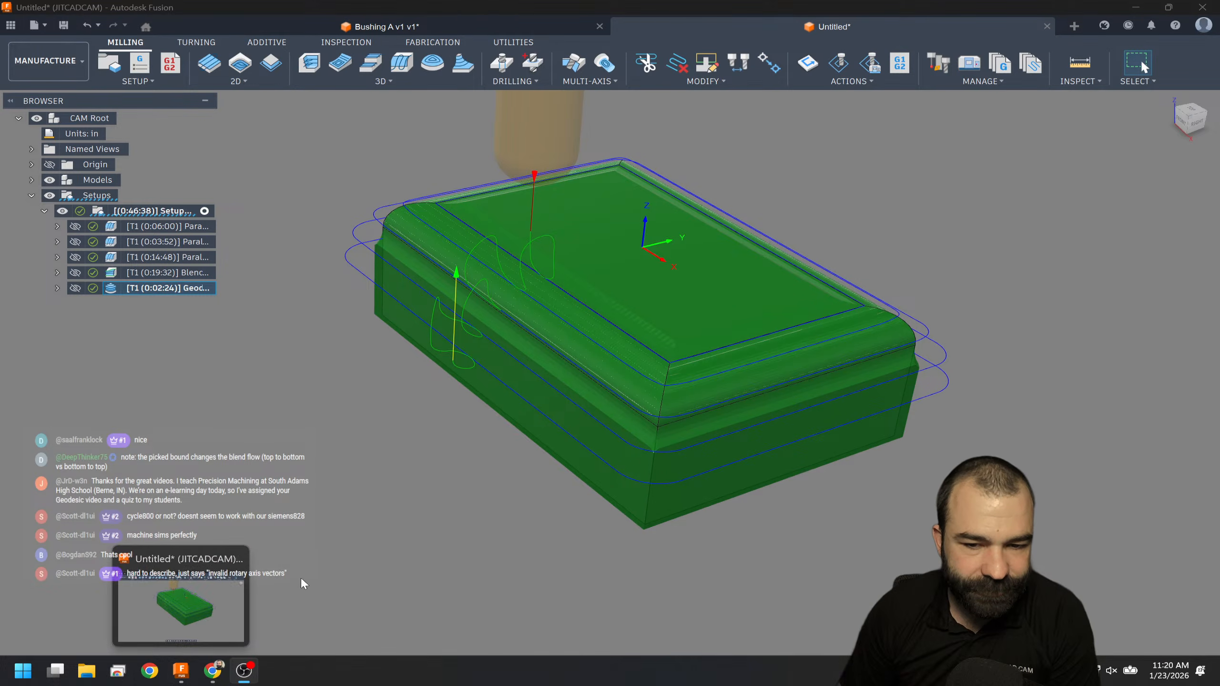
{"action": "left_click", "coordinate": [248, 343]}
{"action": "right_click", "coordinate": [139, 213]}
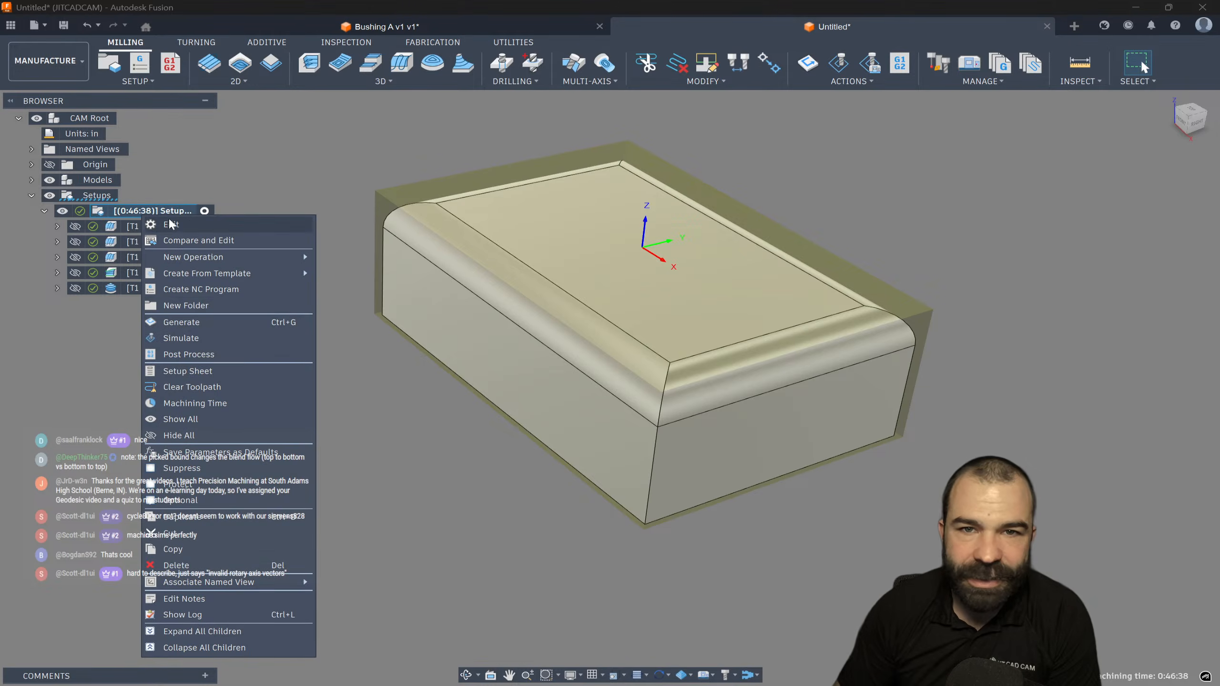
{"action": "left_click", "coordinate": [268, 352]}
{"action": "middle_click_drag", "start_coordinate": [332, 315], "coordinate": [329, 326], "text": "shift"}
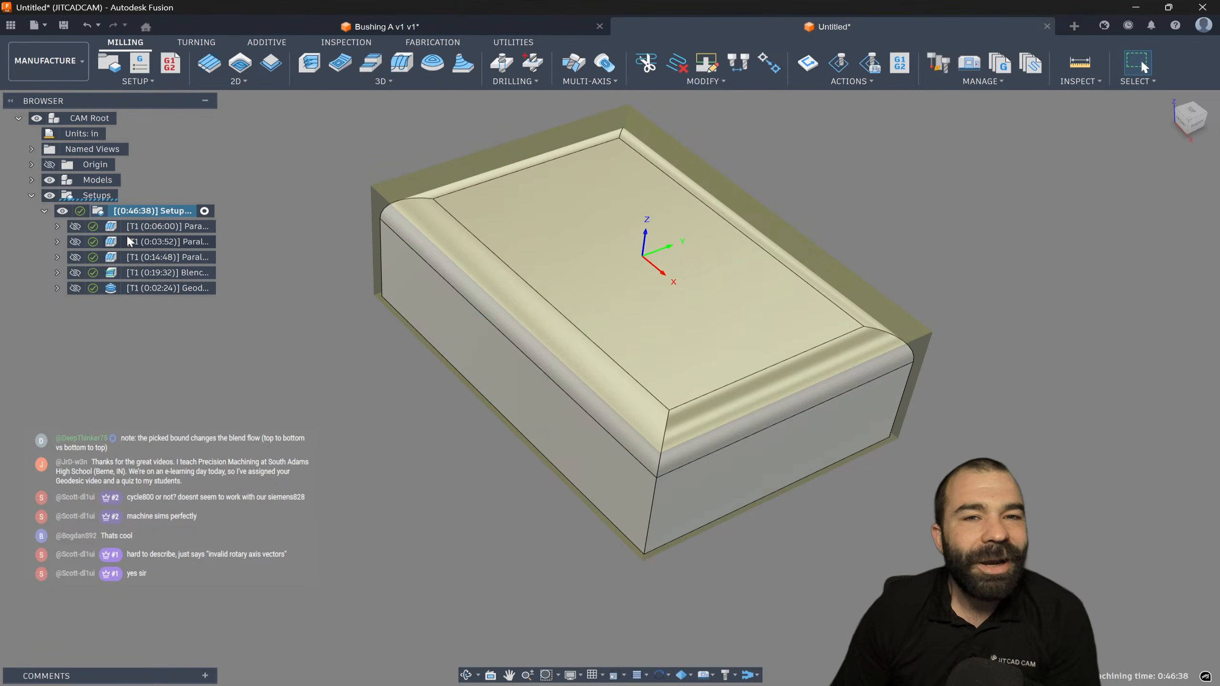
{"action": "right_click", "coordinate": [120, 213]}
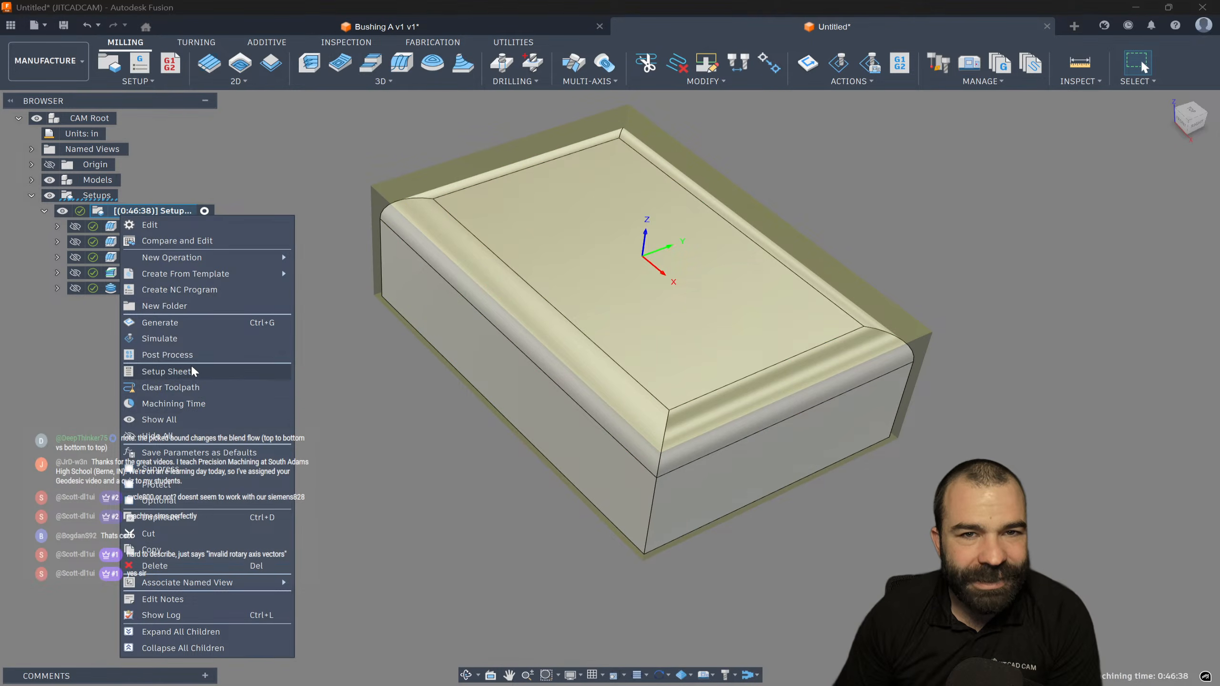
Open post processing for the setup and search the Fusion post library for 828
{"action": "left_click", "coordinate": [183, 354]}
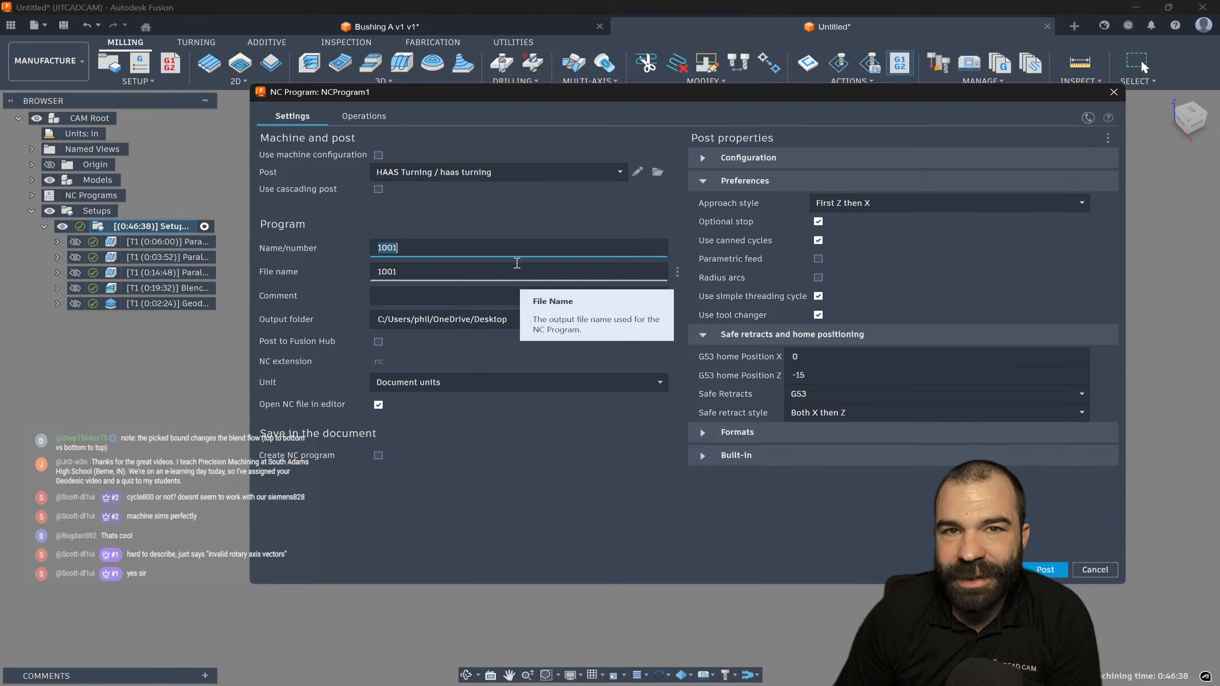
{"action": "left_click", "coordinate": [620, 173]}
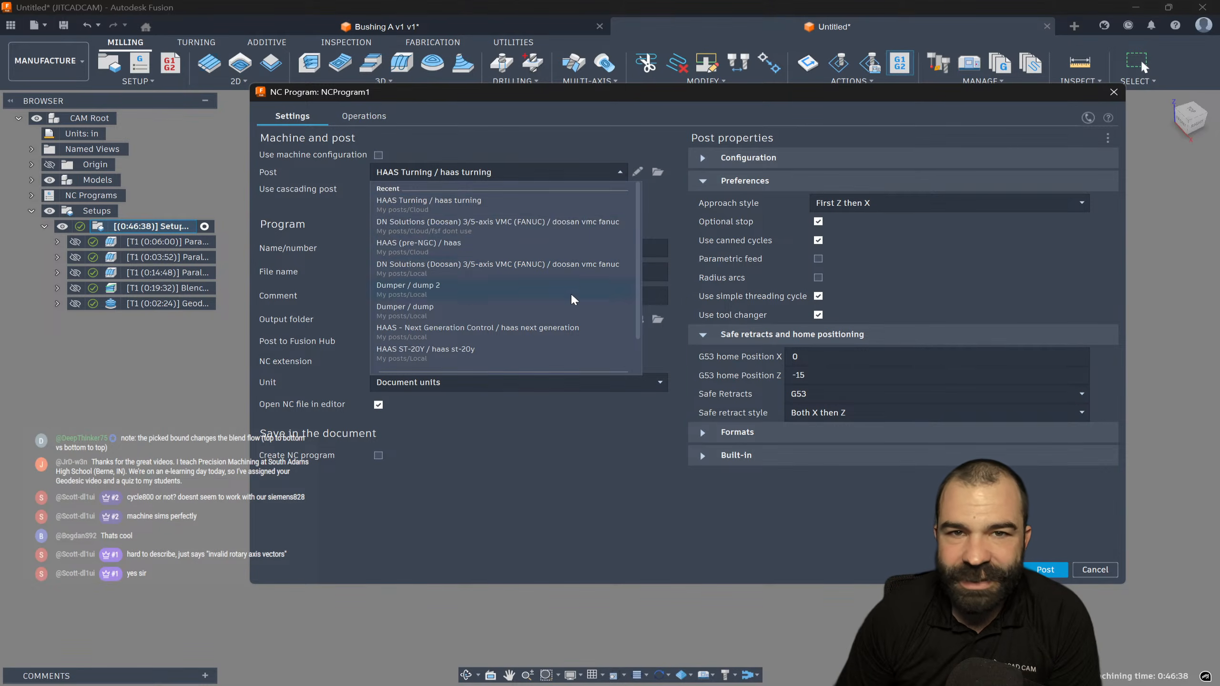
{"action": "left_click", "coordinate": [658, 171]}
{"action": "scroll", "coordinate": [440, 403], "scroll_direction": "down", "scroll_amount": 10}
{"action": "scroll", "coordinate": [442, 408], "scroll_direction": "down", "scroll_amount": 1}
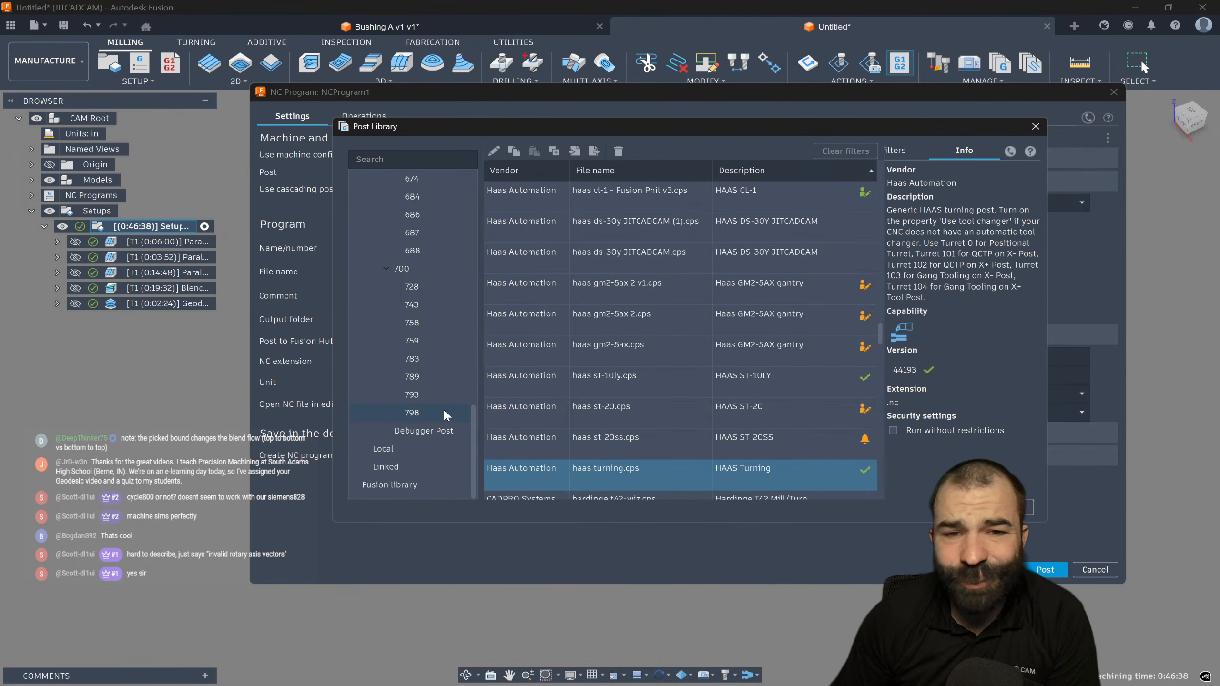
{"action": "left_click", "coordinate": [416, 484]}
{"action": "left_click", "coordinate": [415, 159]}
{"action": "type", "text": "828"}
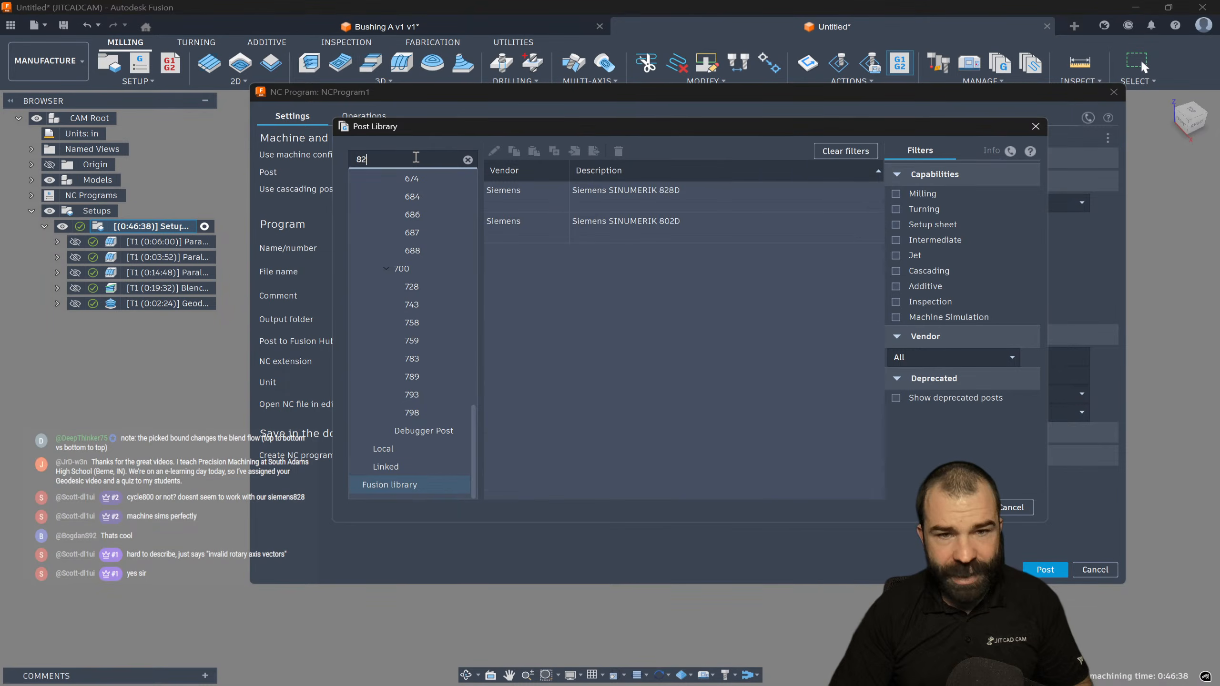
Copy the Siemens SINUMERIK 828D post into the "fsf dont use" cloud folder and open the copy for editing
{"action": "left_click", "coordinate": [637, 203]}
{"action": "right_click", "coordinate": [636, 203]}
{"action": "key", "text": "Escape"}
{"action": "scroll", "coordinate": [428, 370], "scroll_direction": "up", "scroll_amount": 15}
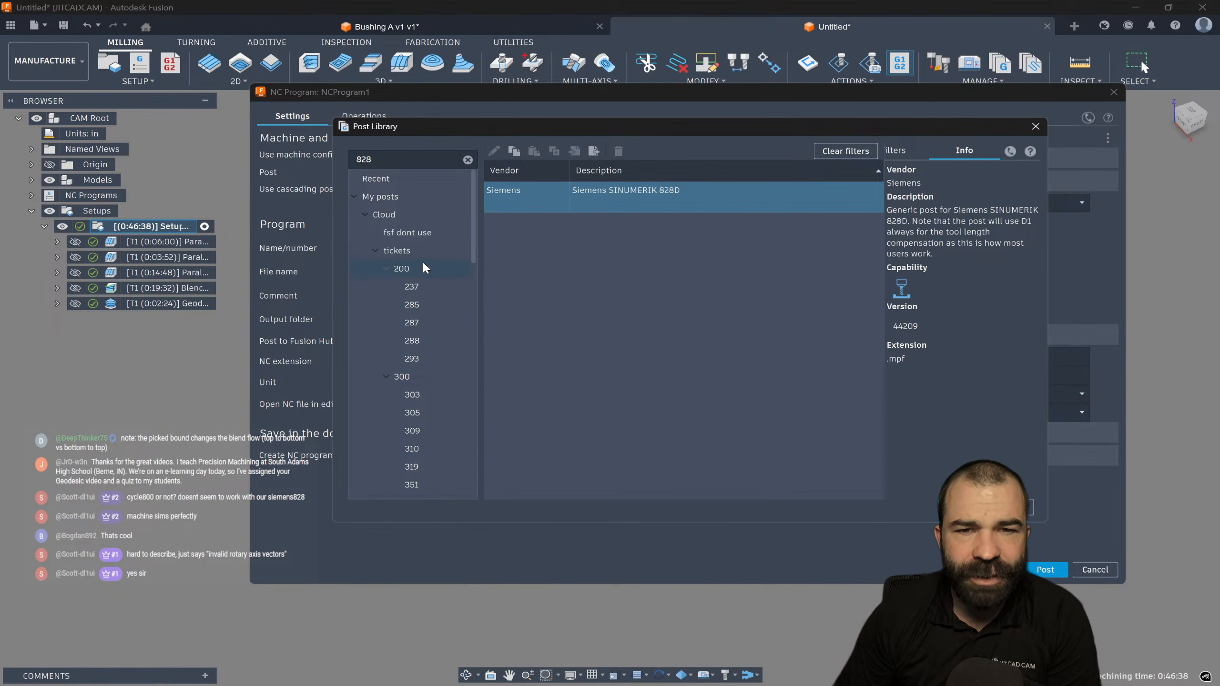
{"action": "left_click", "coordinate": [421, 233]}
{"action": "right_click", "coordinate": [643, 291]}
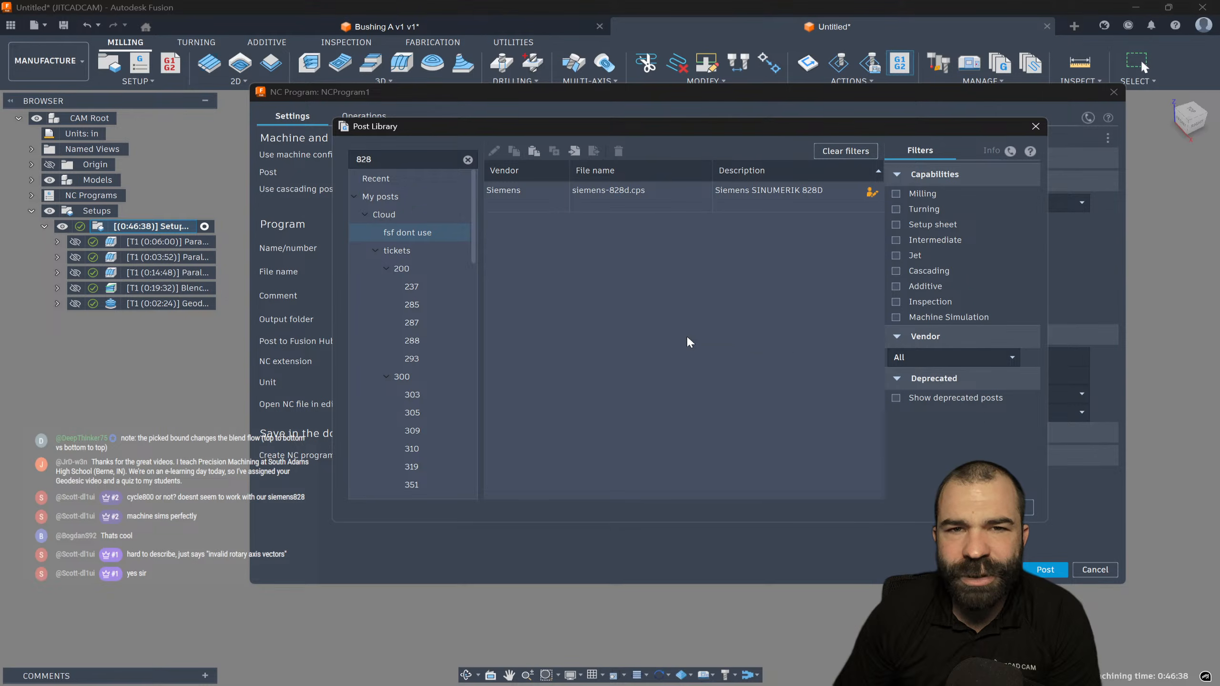
{"action": "left_click", "coordinate": [686, 339]}
{"action": "right_click", "coordinate": [649, 474]}
{"action": "left_click", "coordinate": [676, 488]}
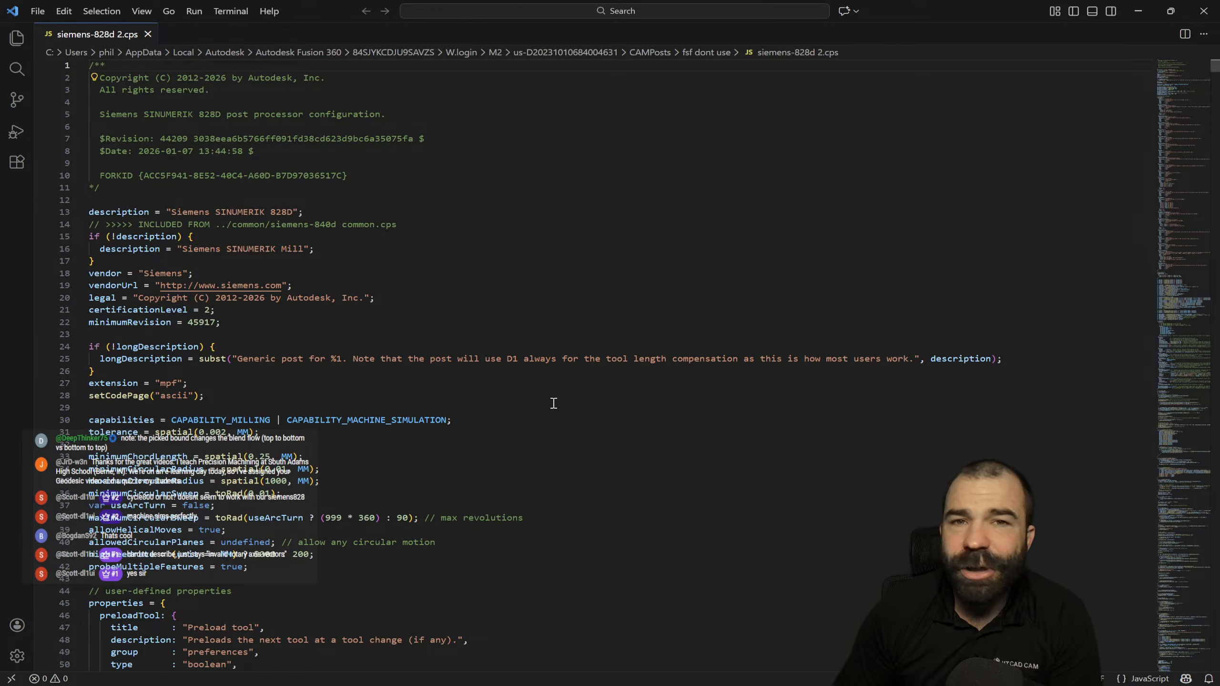
Search the 828D post code for "eul" to locate the Euler work plane settings
{"action": "scroll", "coordinate": [559, 401], "scroll_direction": "down", "scroll_amount": 2}
{"action": "key", "text": "ctrl+f"}
{"action": "type", "text": "eurl"}
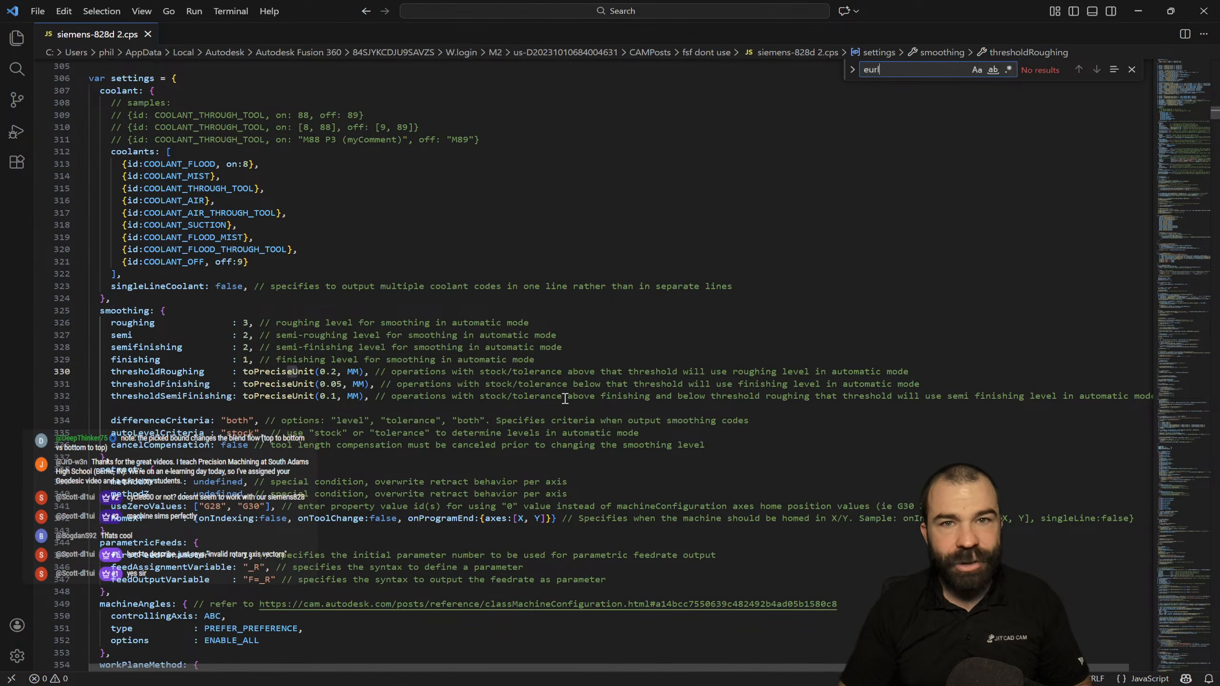
{"action": "key", "text": "BackSpace"}
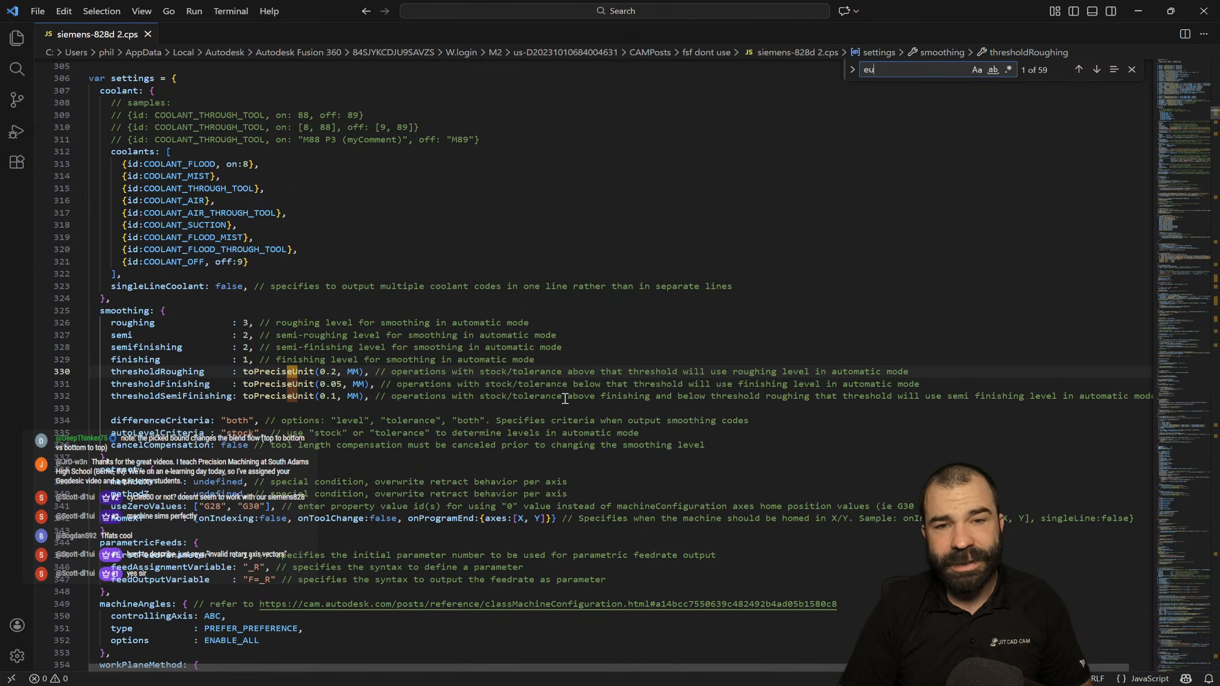
{"action": "type", "text": "l"}
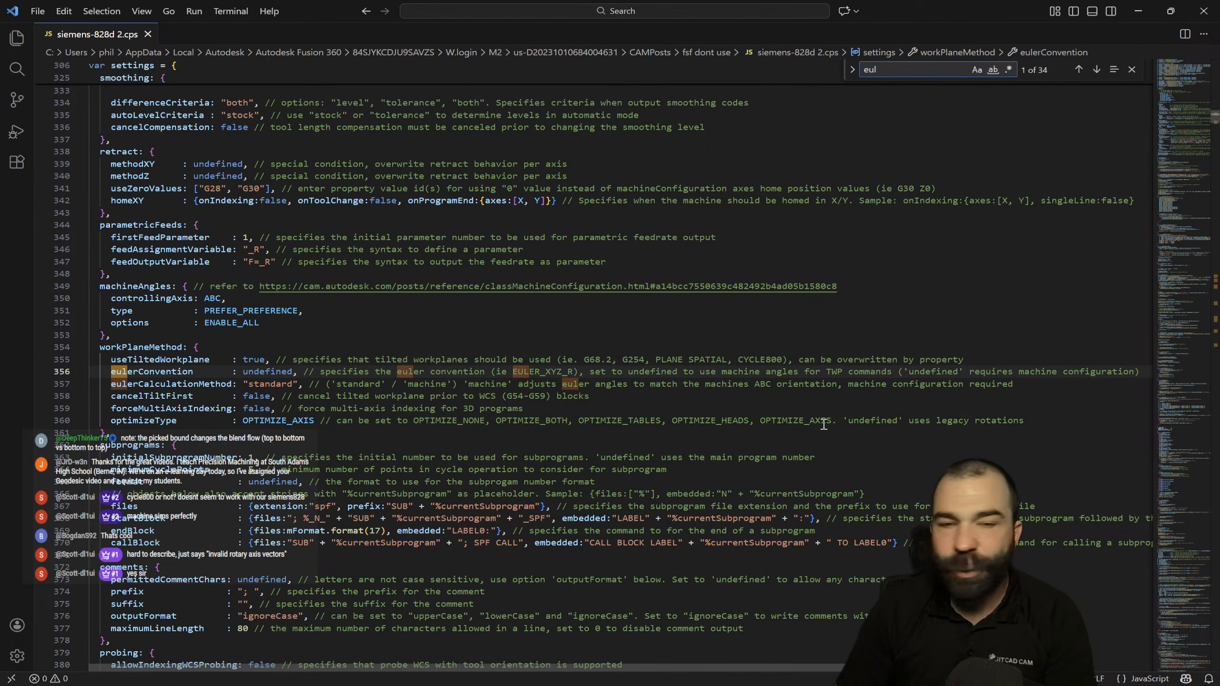
Examine the homeXY line in the retract settings, including its onIndexing sample with X and Y axes
{"action": "triple_click", "coordinate": [141, 201]}
{"action": "scroll", "coordinate": [263, 266], "scroll_direction": "up", "scroll_amount": 1}
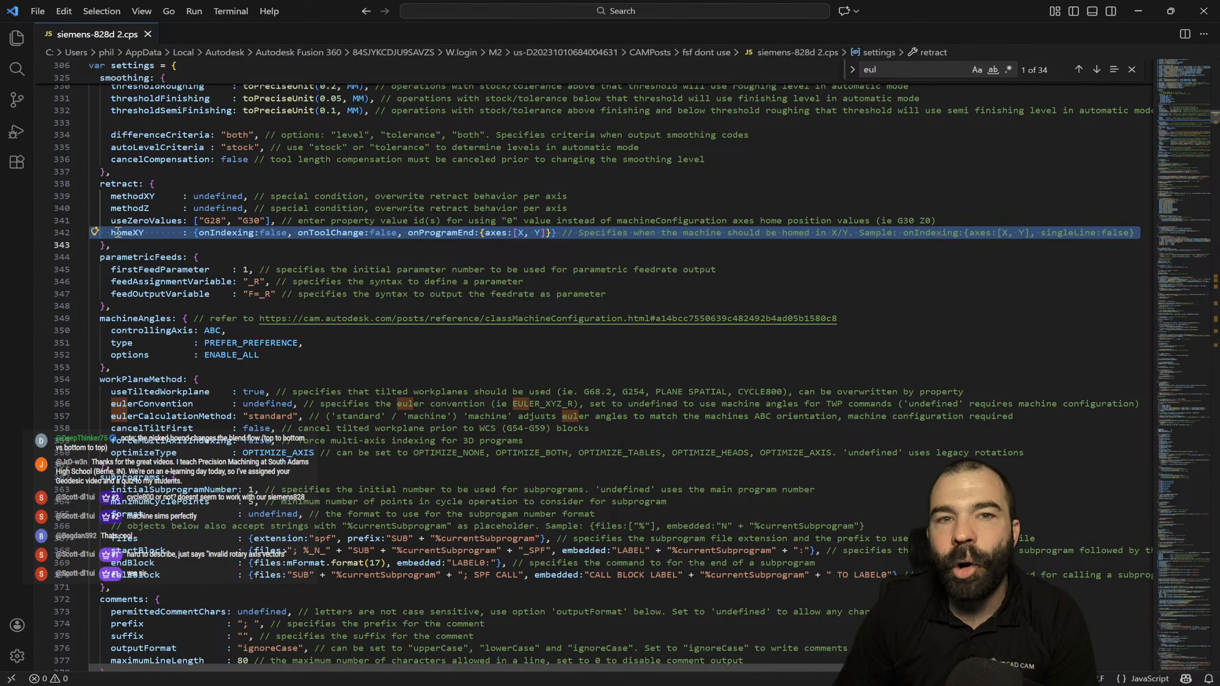
{"action": "mouse_move", "coordinate": [129, 233]}
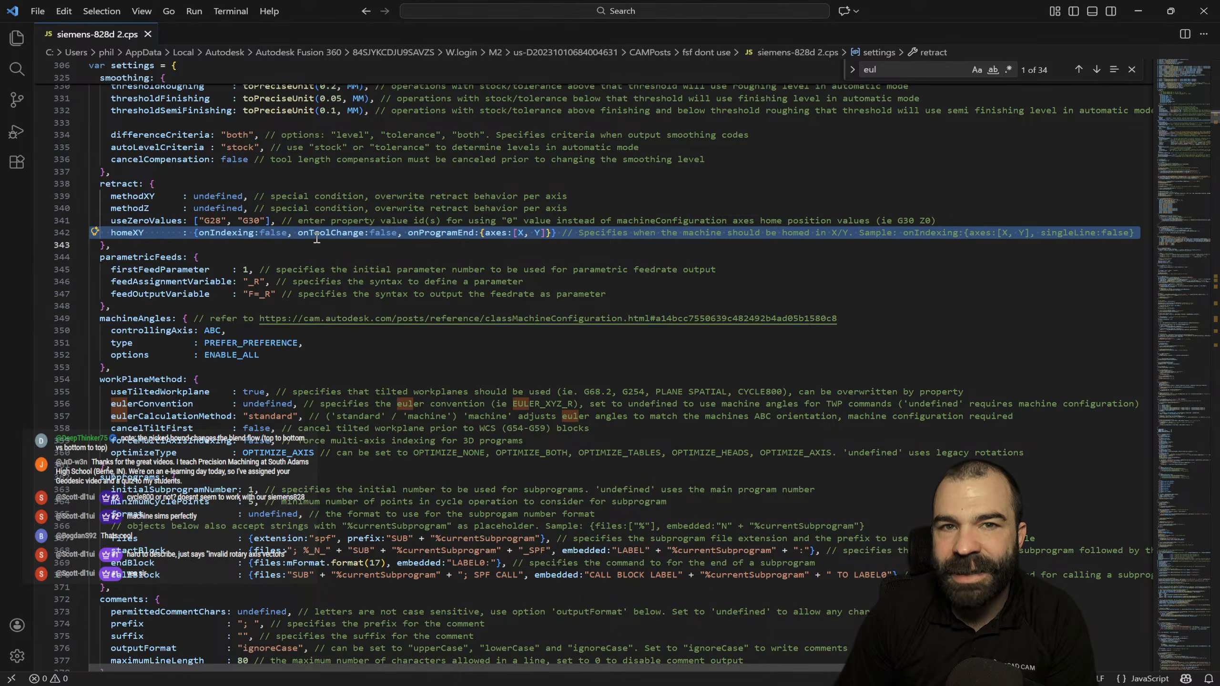
{"action": "mouse_move", "coordinate": [454, 233]}
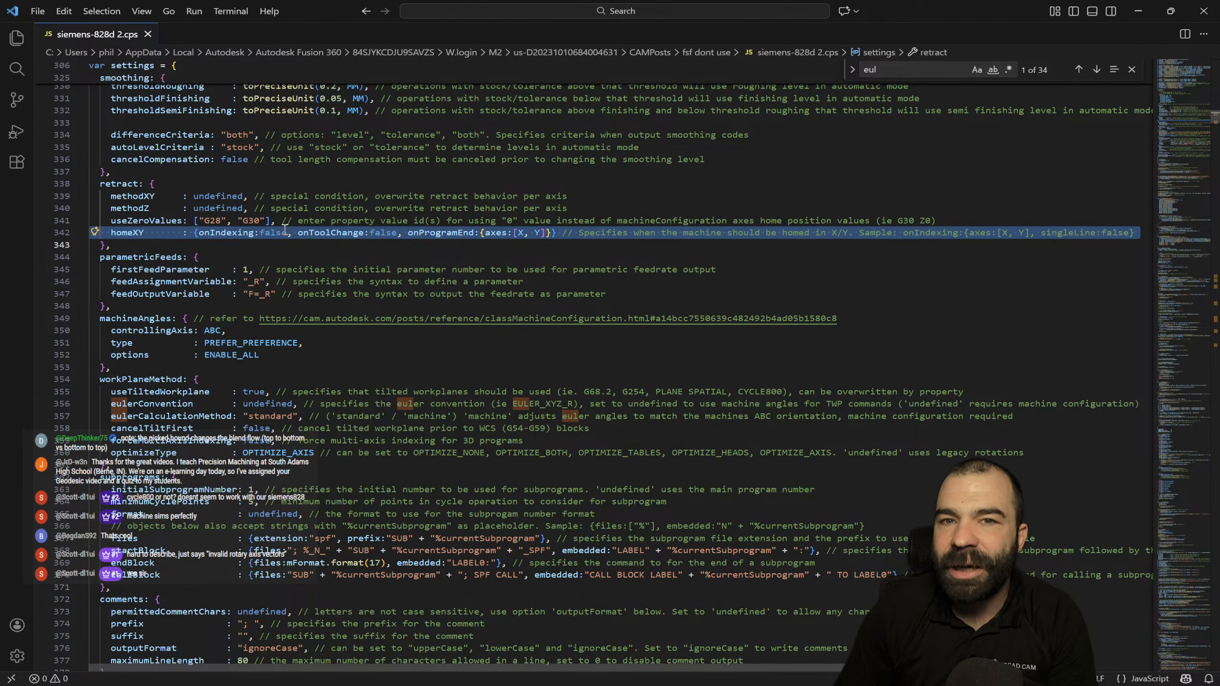
{"action": "left_click", "coordinate": [944, 254]}
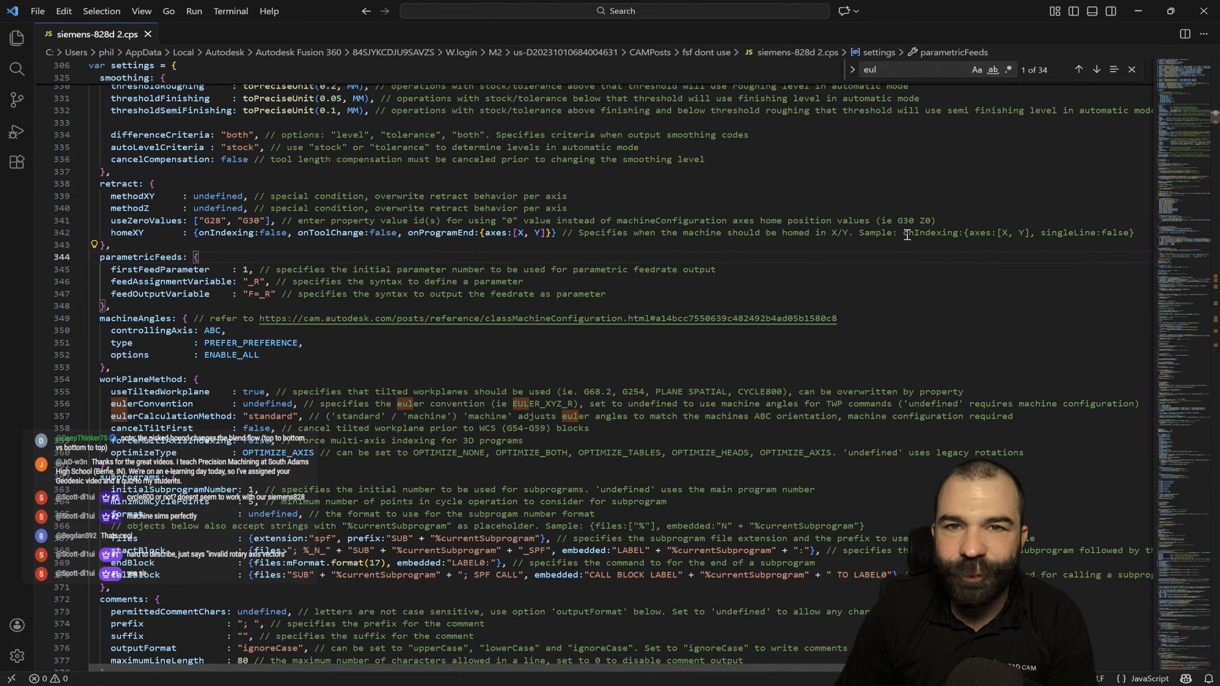
{"action": "left_click_drag", "start_coordinate": [963, 234], "coordinate": [1028, 233]}
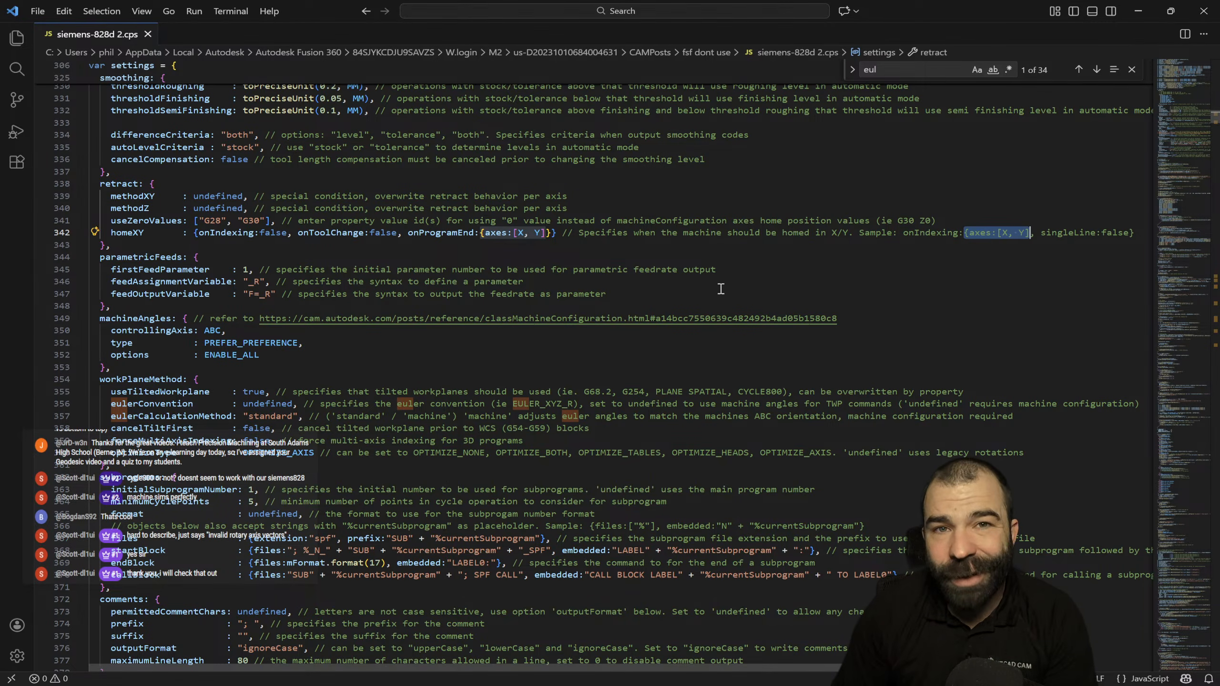
Close the post file and leave the post library and NC program dialogs without posting
{"action": "left_click", "coordinate": [1203, 12]}
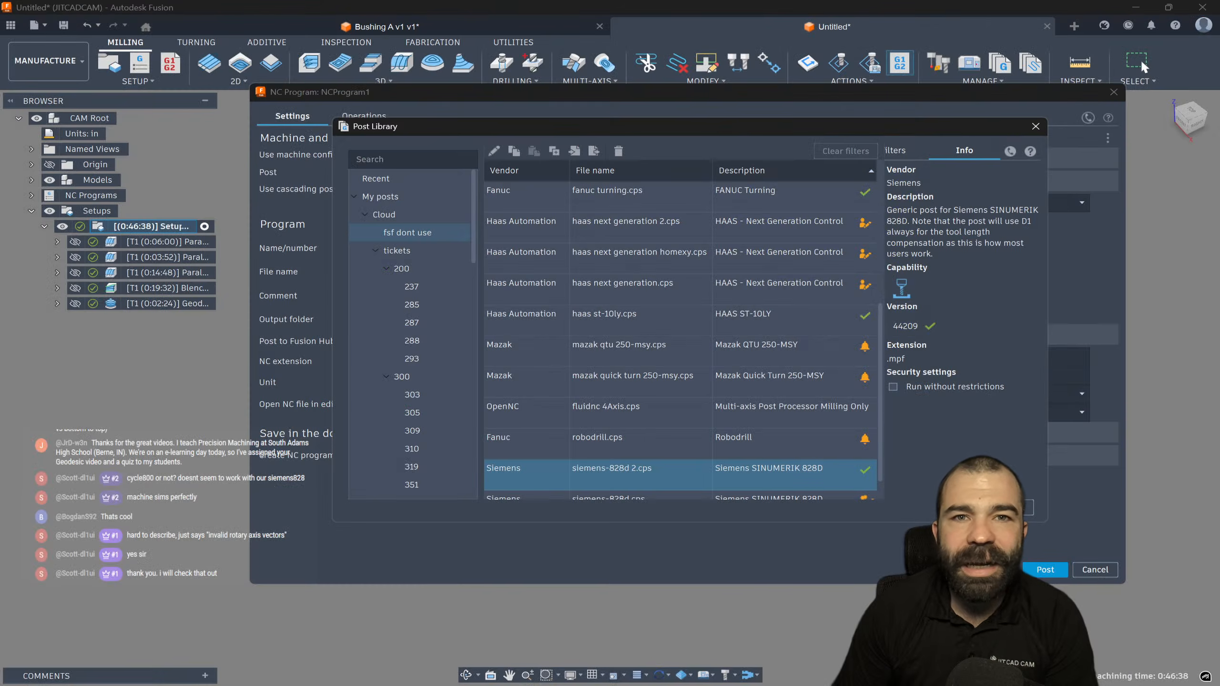
{"action": "key", "text": "Escape"}
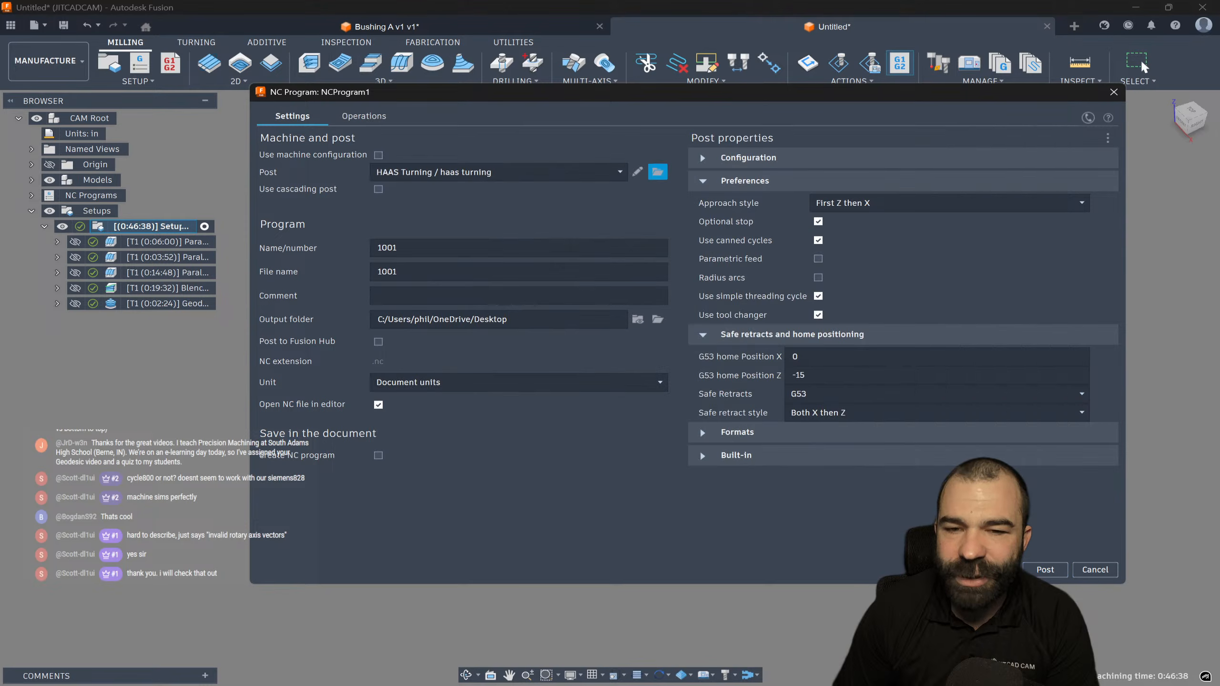
{"action": "key", "text": "Escape"}
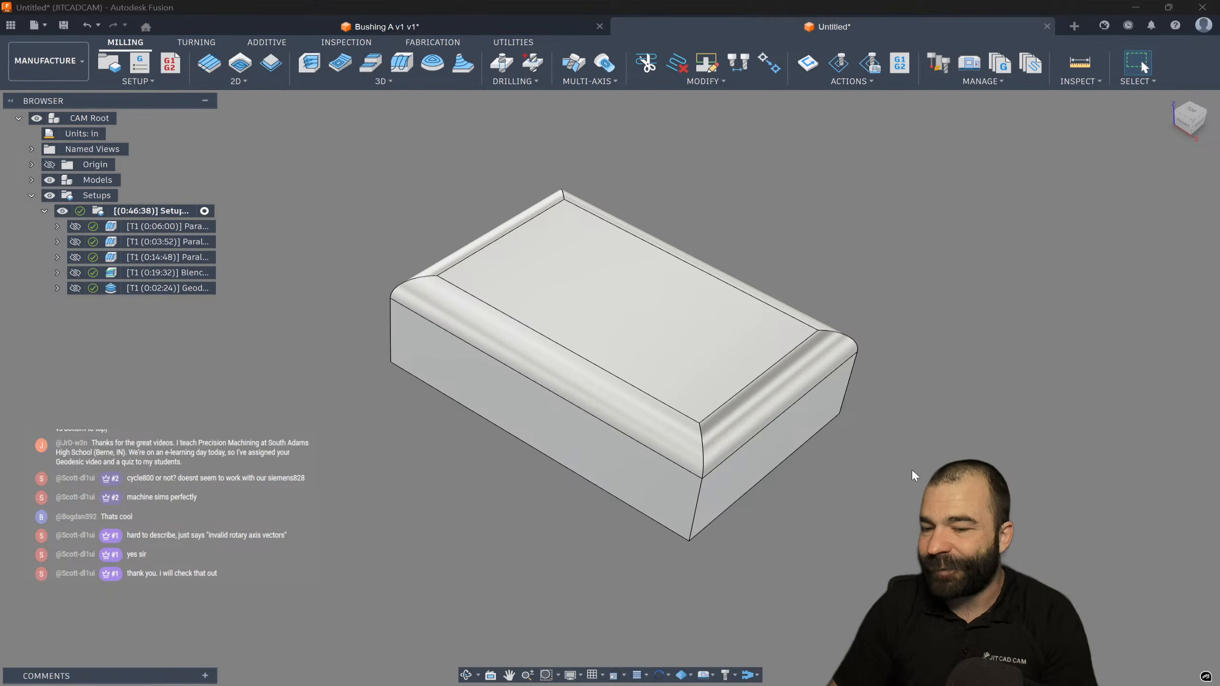
Switch from the Manufacture workspace to the Design workspace
{"action": "scroll", "coordinate": [859, 521], "scroll_direction": "down", "scroll_amount": 1}
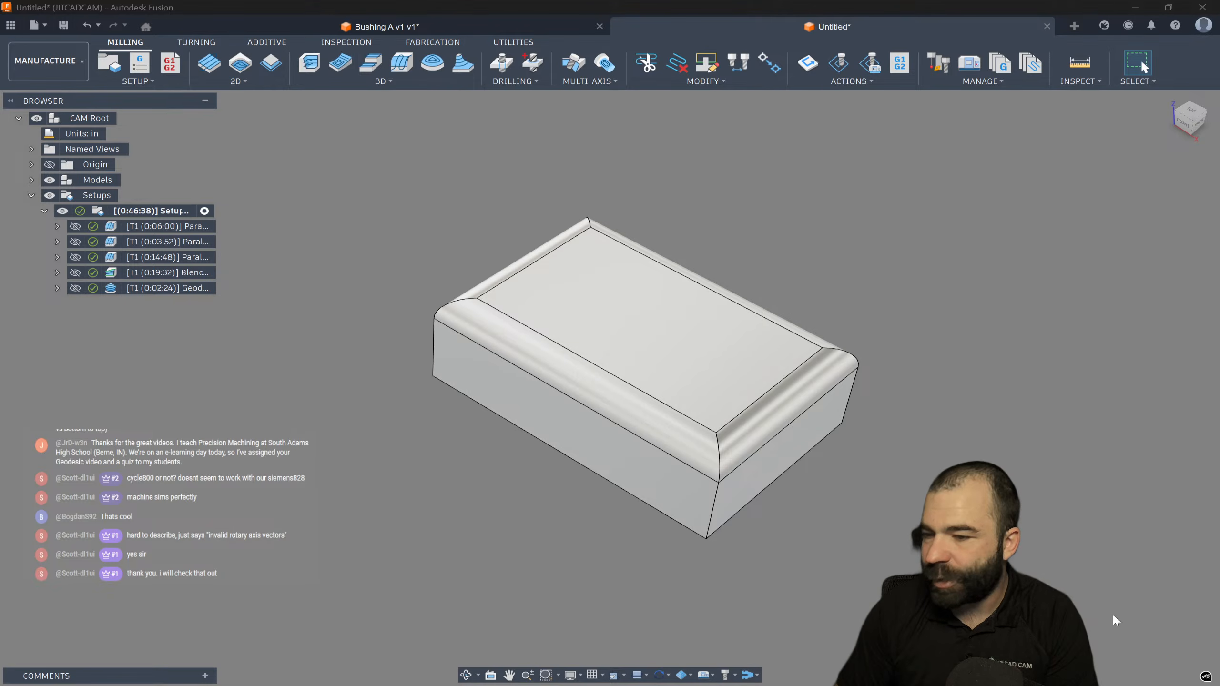
{"action": "scroll", "coordinate": [520, 523], "scroll_direction": "down", "scroll_amount": 3}
{"action": "scroll", "coordinate": [335, 406], "scroll_direction": "down", "scroll_amount": 1}
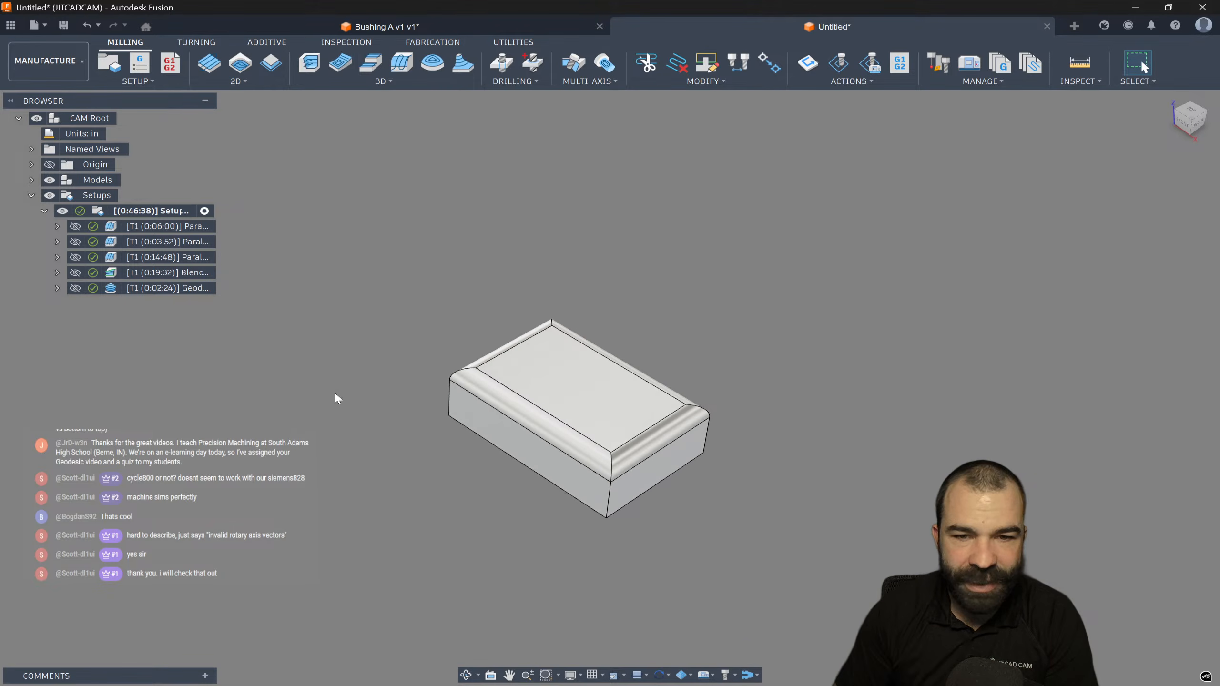
{"action": "scroll", "coordinate": [372, 346], "scroll_direction": "down", "scroll_amount": 3}
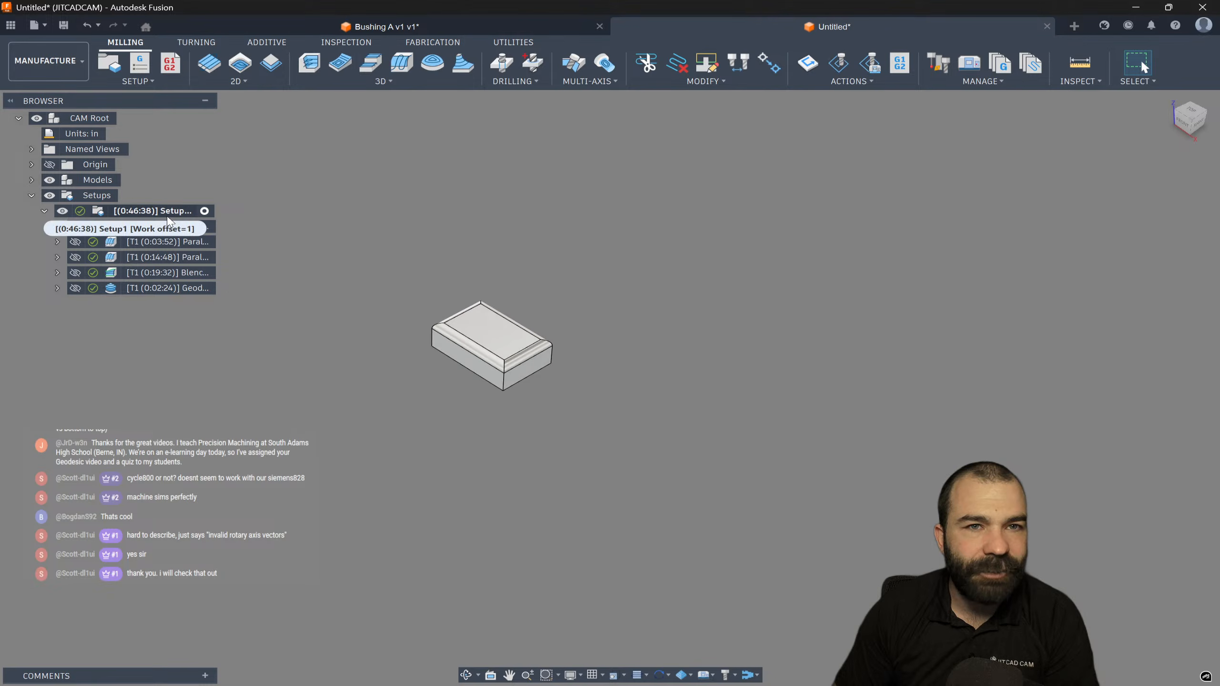
{"action": "left_click", "coordinate": [72, 60]}
{"action": "left_click", "coordinate": [58, 90]}
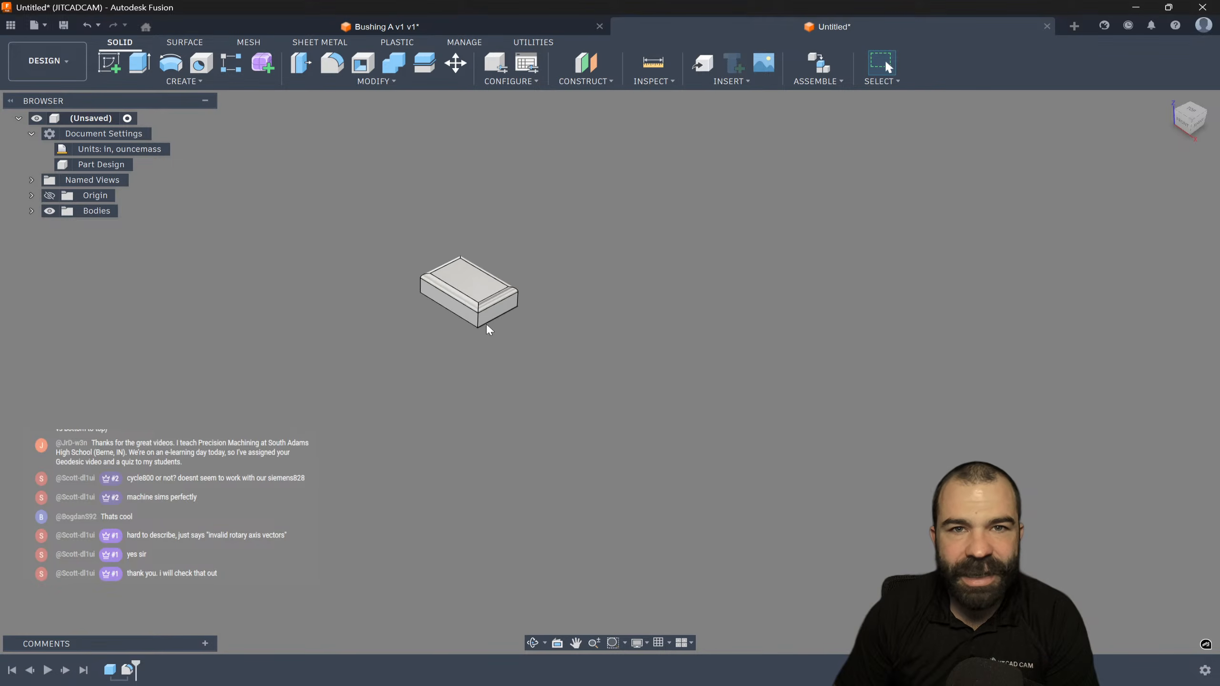
Move the filleted block body -9 in along X, away from the origin
{"action": "scroll", "coordinate": [538, 182], "scroll_direction": "up", "scroll_amount": 3}
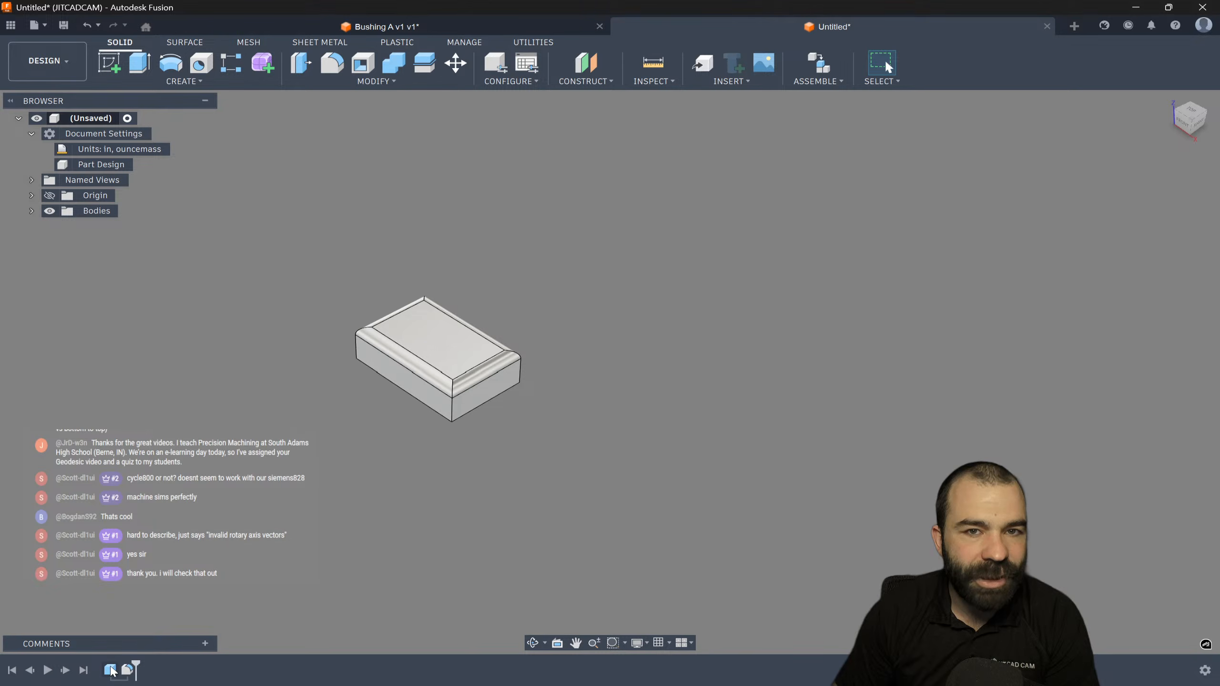
{"action": "scroll", "coordinate": [354, 416], "scroll_direction": "down", "scroll_amount": 2}
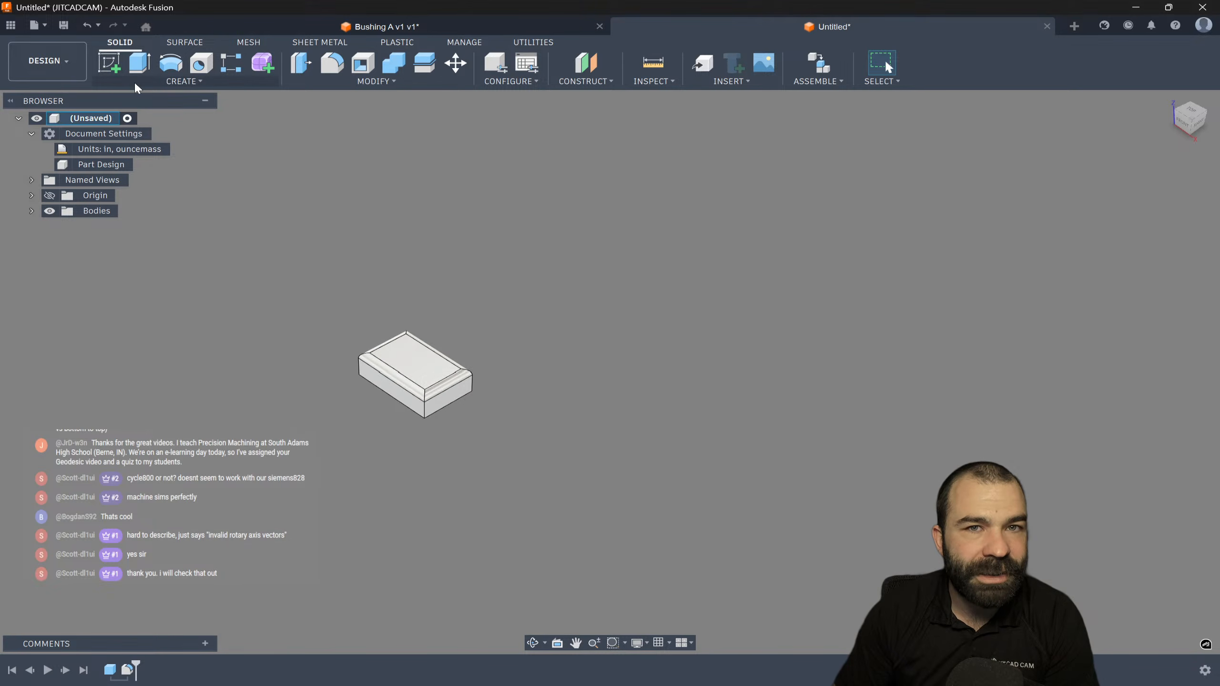
{"action": "key", "text": "m"}
{"action": "left_click", "coordinate": [441, 385]}
{"action": "left_click_drag", "start_coordinate": [441, 380], "coordinate": [264, 258]}
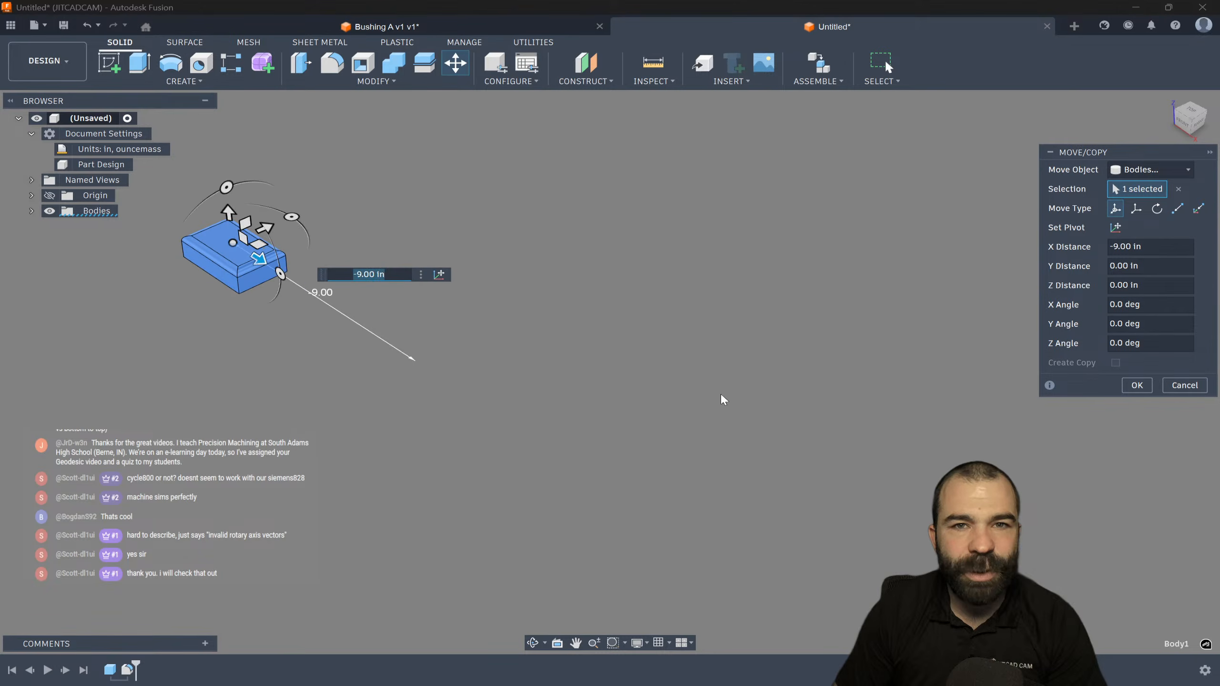
{"action": "left_click", "coordinate": [1136, 385]}
{"action": "scroll", "coordinate": [869, 395], "scroll_direction": "down", "scroll_amount": 2}
{"action": "scroll", "coordinate": [366, 268], "scroll_direction": "up", "scroll_amount": 2}
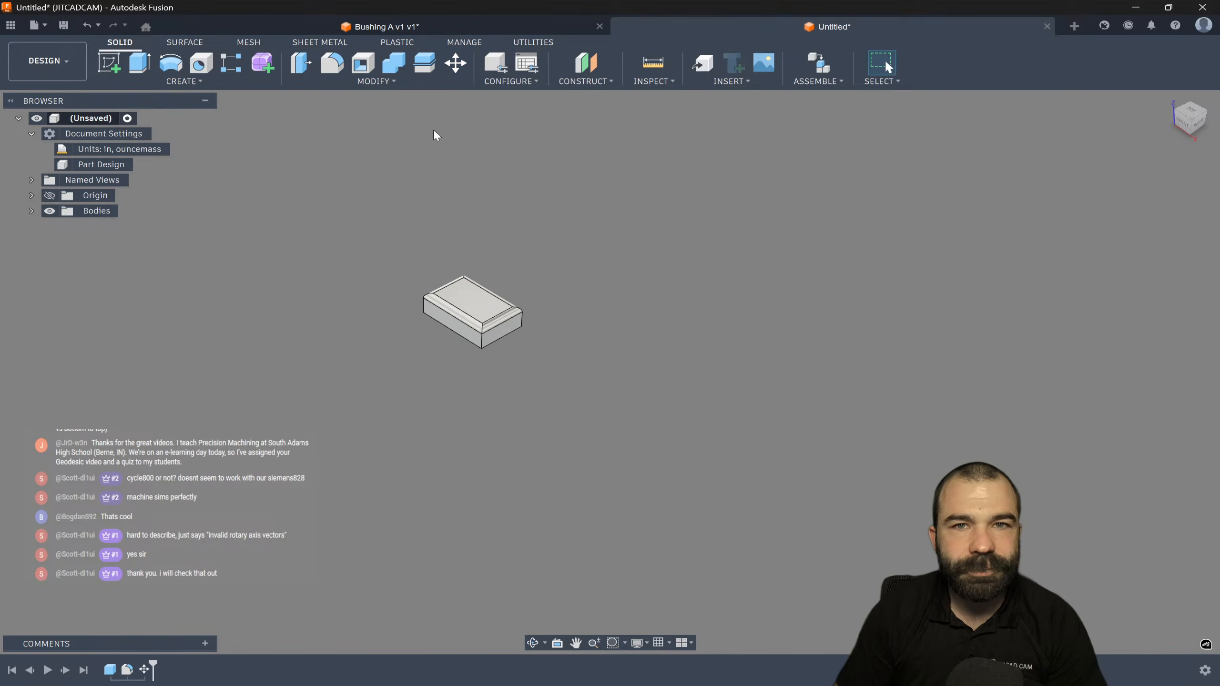
Create a full circular pattern of the block body around the Z axis with a quantity of 12
{"action": "left_click", "coordinate": [377, 81]}
{"action": "left_click", "coordinate": [182, 81]}
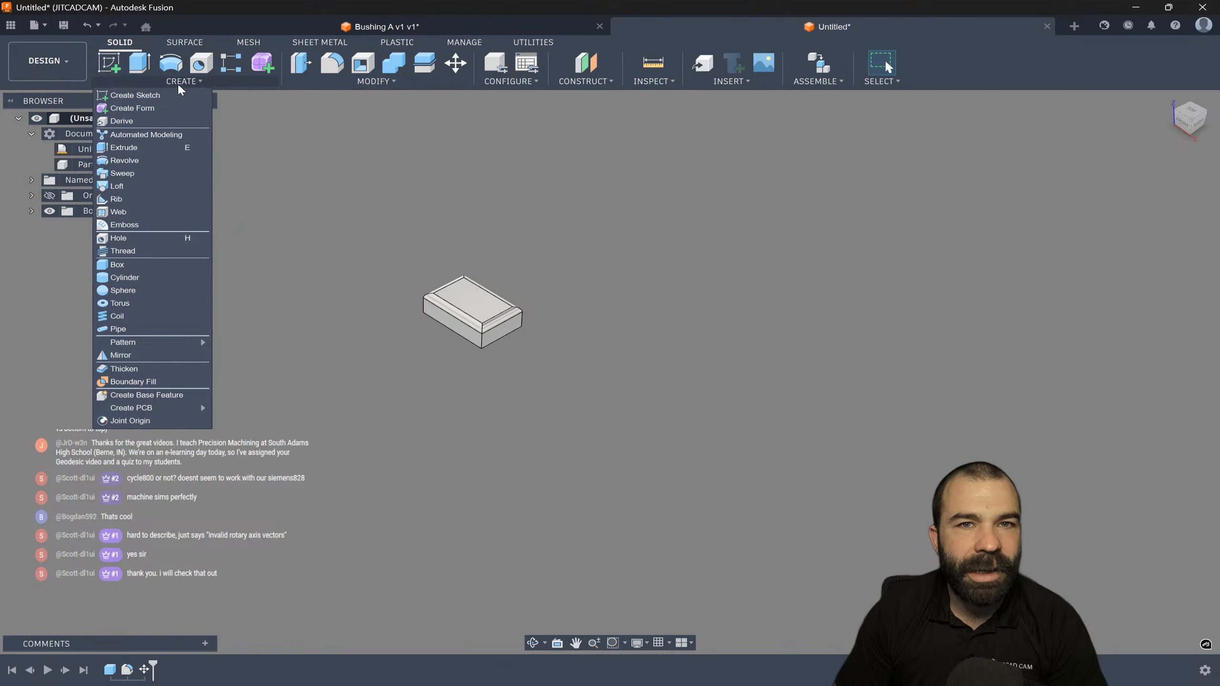
{"action": "left_click", "coordinate": [231, 63]}
{"action": "left_click", "coordinate": [1150, 188]}
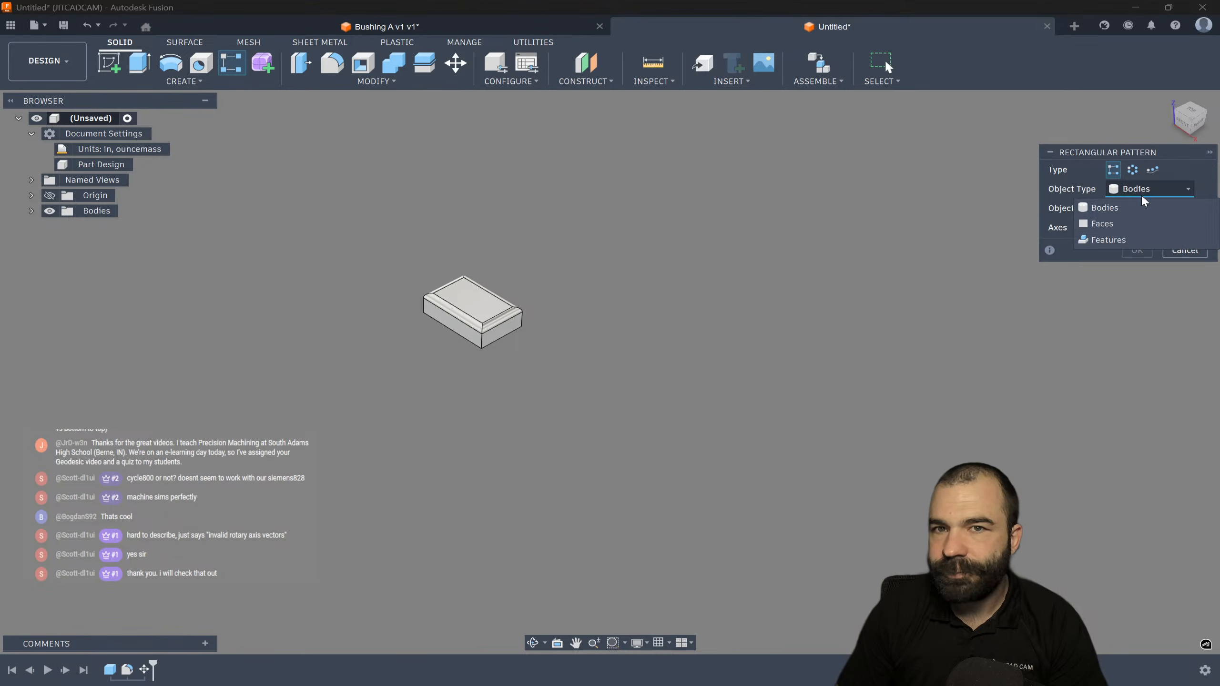
{"action": "left_click", "coordinate": [1105, 207]}
{"action": "left_click", "coordinate": [1132, 170]}
{"action": "left_click", "coordinate": [473, 310]}
{"action": "left_click", "coordinate": [1107, 229]}
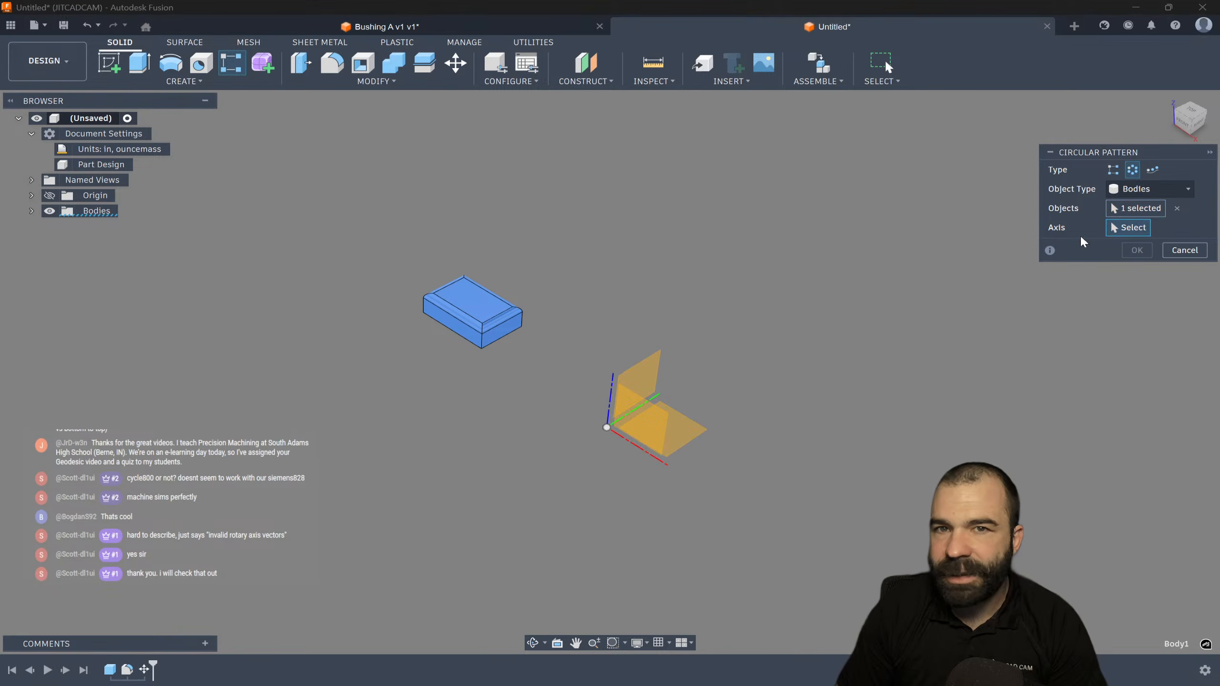
{"action": "left_click", "coordinate": [609, 386]}
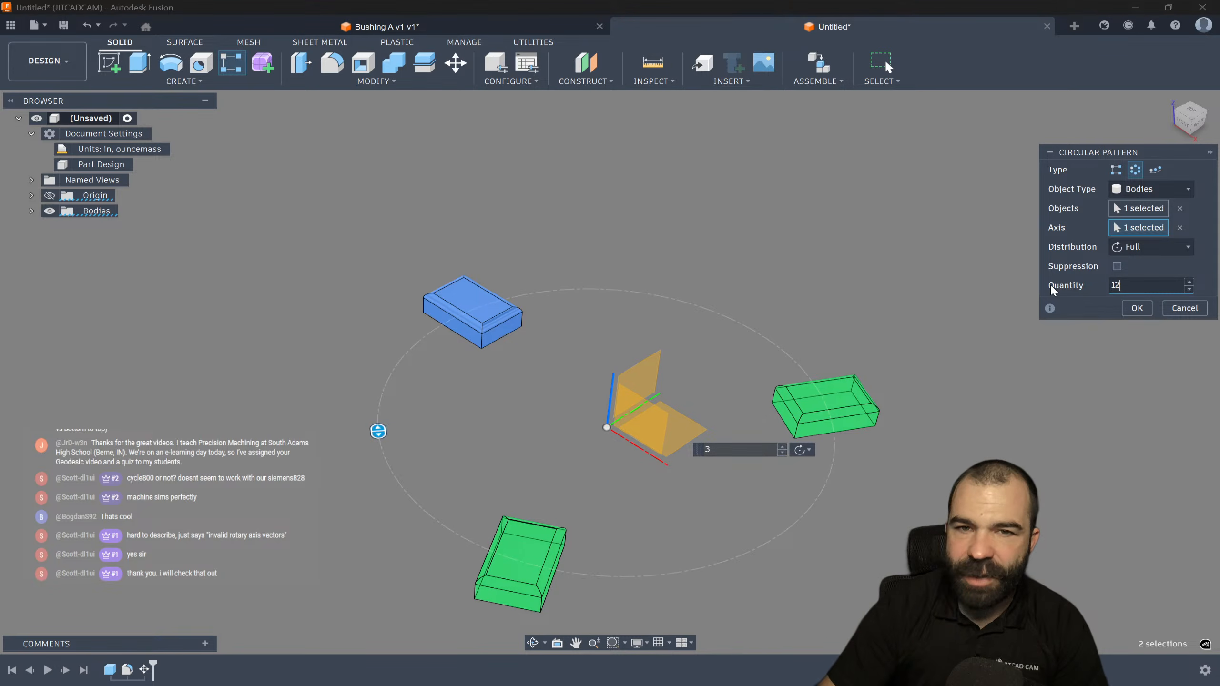
{"action": "key", "text": "Return"}
{"action": "key", "text": "Return"}
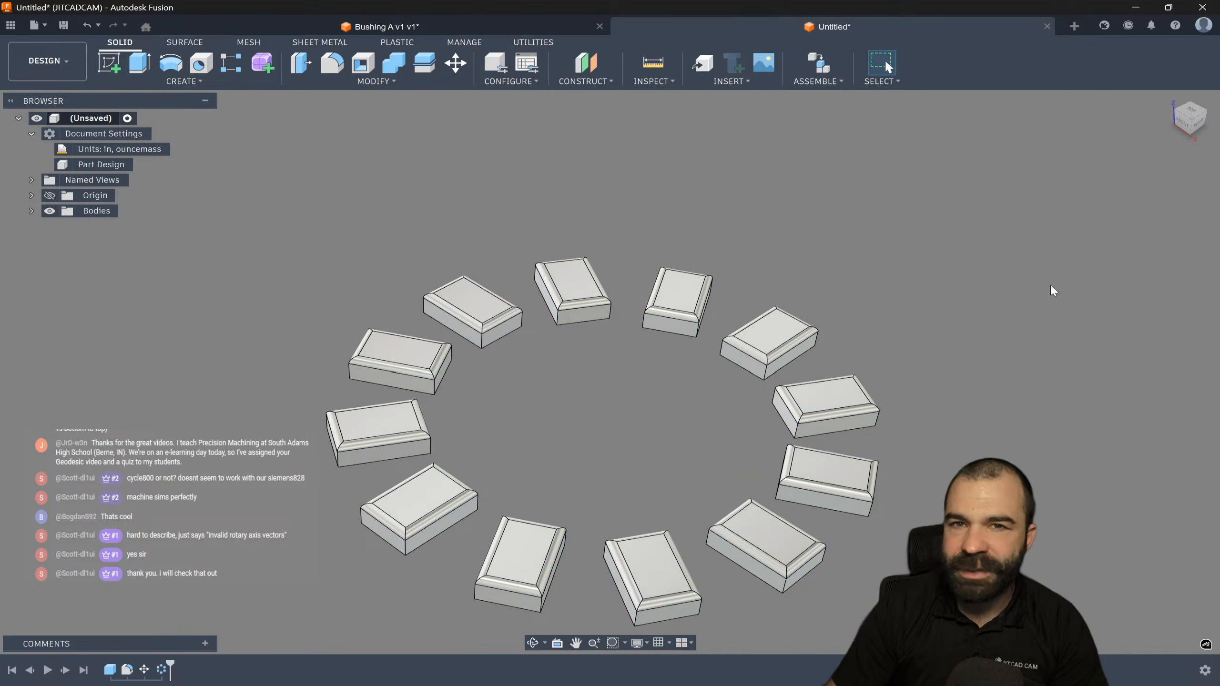
Switch back to the Manufacture workspace
{"action": "left_click", "coordinate": [51, 60]}
{"action": "left_click", "coordinate": [58, 205]}
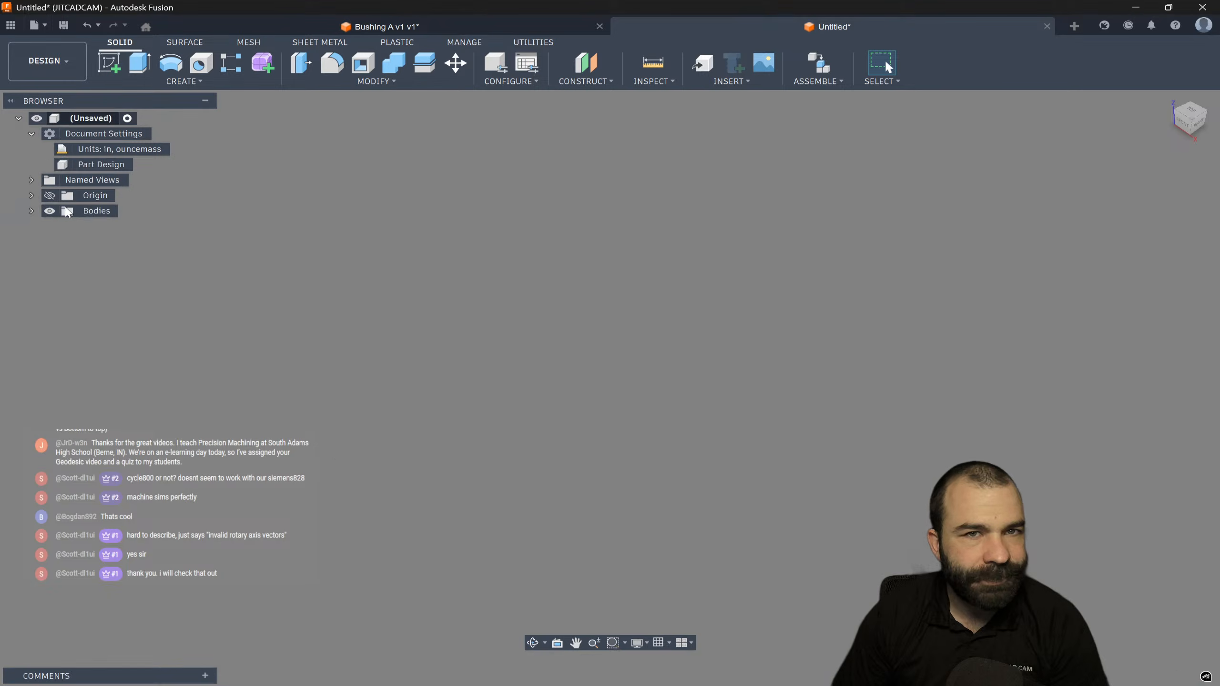
Switch to the Manufacture workspace and regenerate all toolpaths of Setup1
{"action": "left_click", "coordinate": [120, 240]}
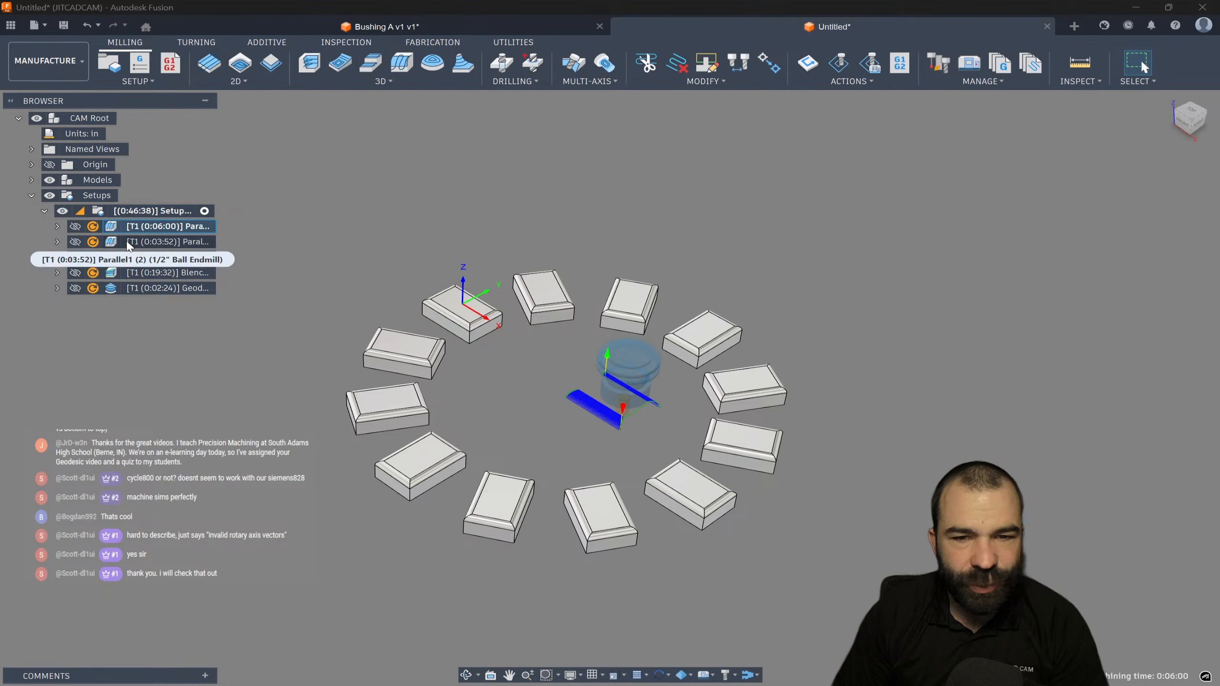
{"action": "left_click", "coordinate": [129, 210]}
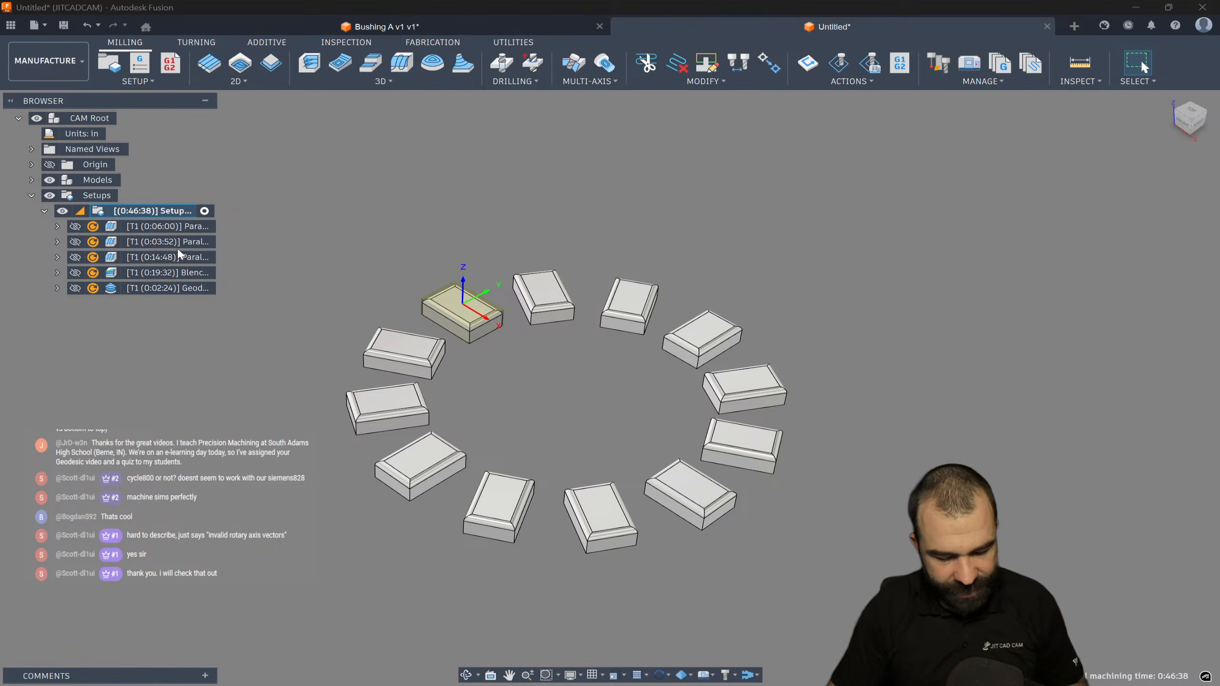
{"action": "key", "text": "ctrl+g"}
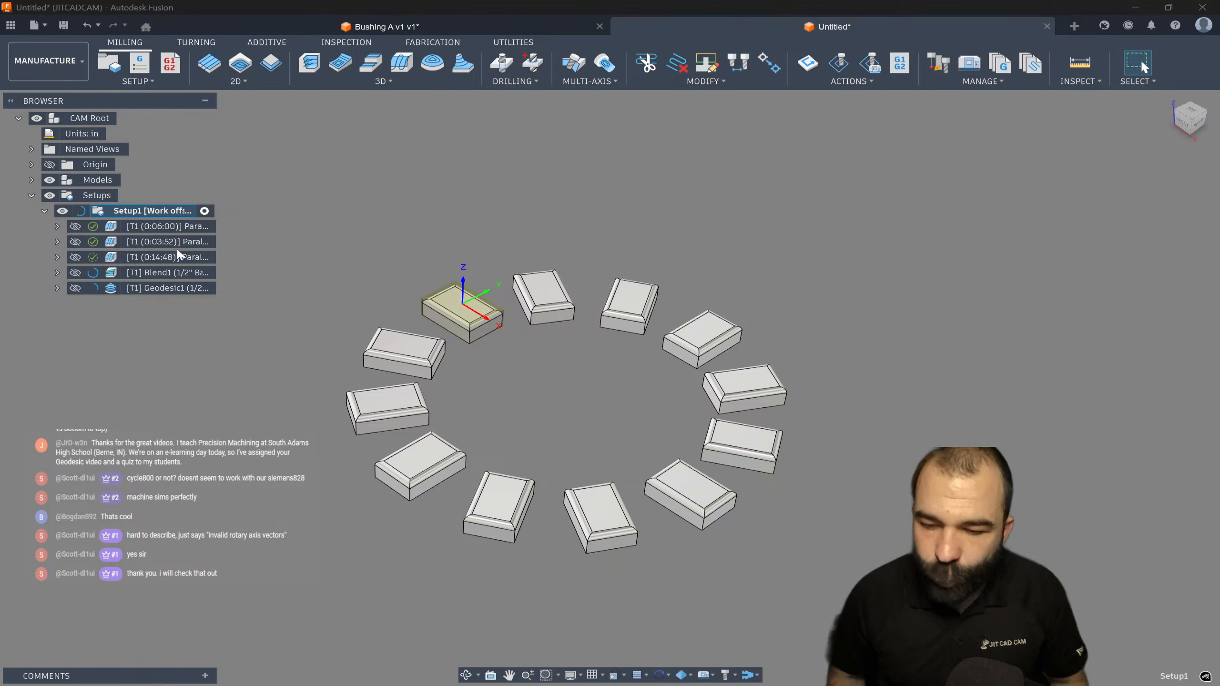
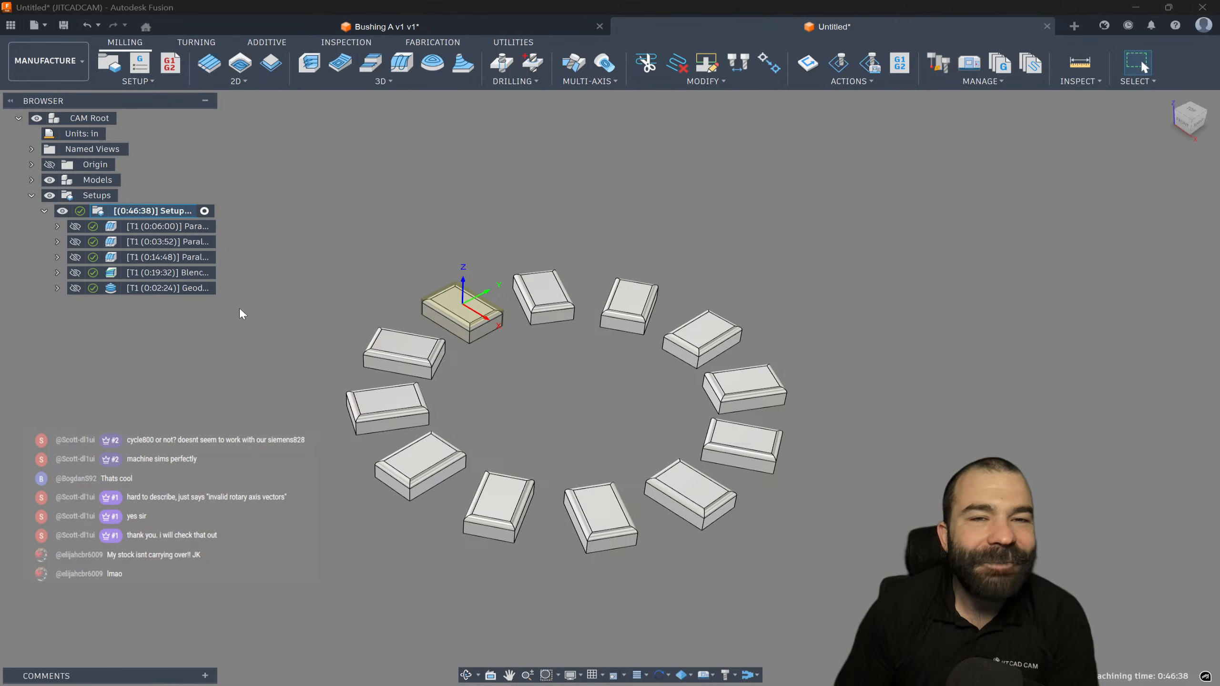
Examine the Geodesic toolpath on the first block
{"action": "left_click", "coordinate": [134, 288]}
{"action": "scroll", "coordinate": [227, 311], "scroll_direction": "up", "scroll_amount": 3}
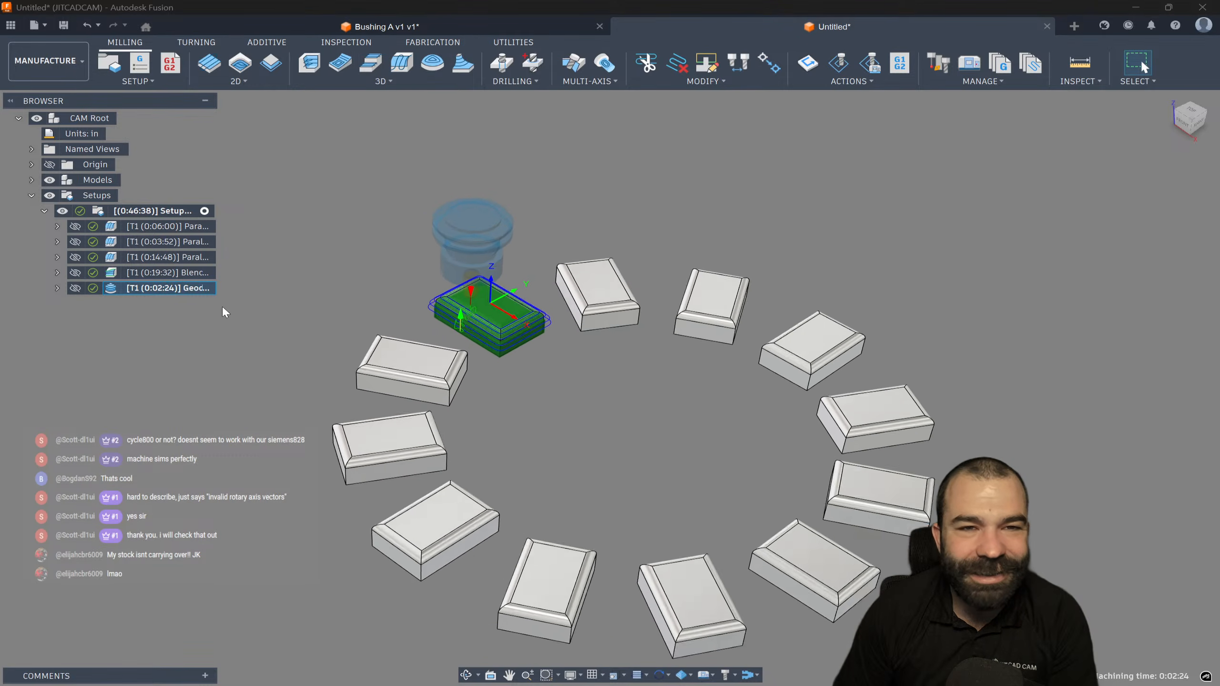
{"action": "scroll", "coordinate": [224, 306], "scroll_direction": "up", "scroll_amount": 1}
Create a circular pattern of the Blend operation about the origin's Z axis with 12 instances
{"action": "left_click", "coordinate": [140, 275]}
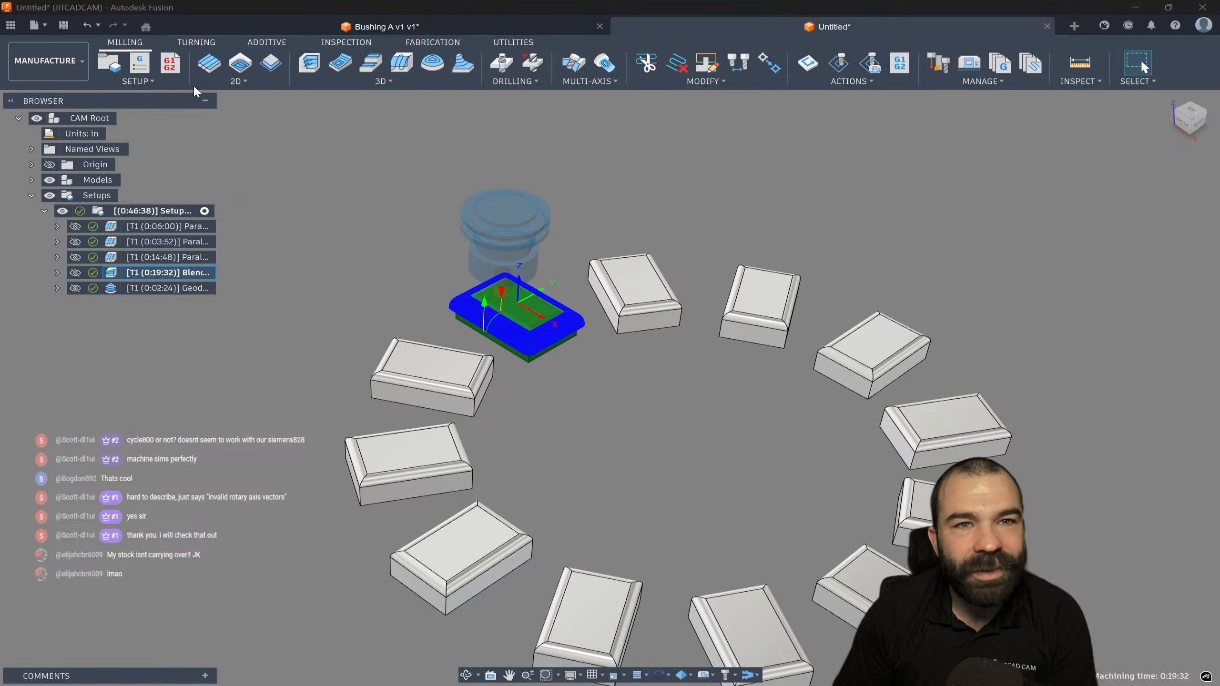
{"action": "left_click", "coordinate": [149, 80]}
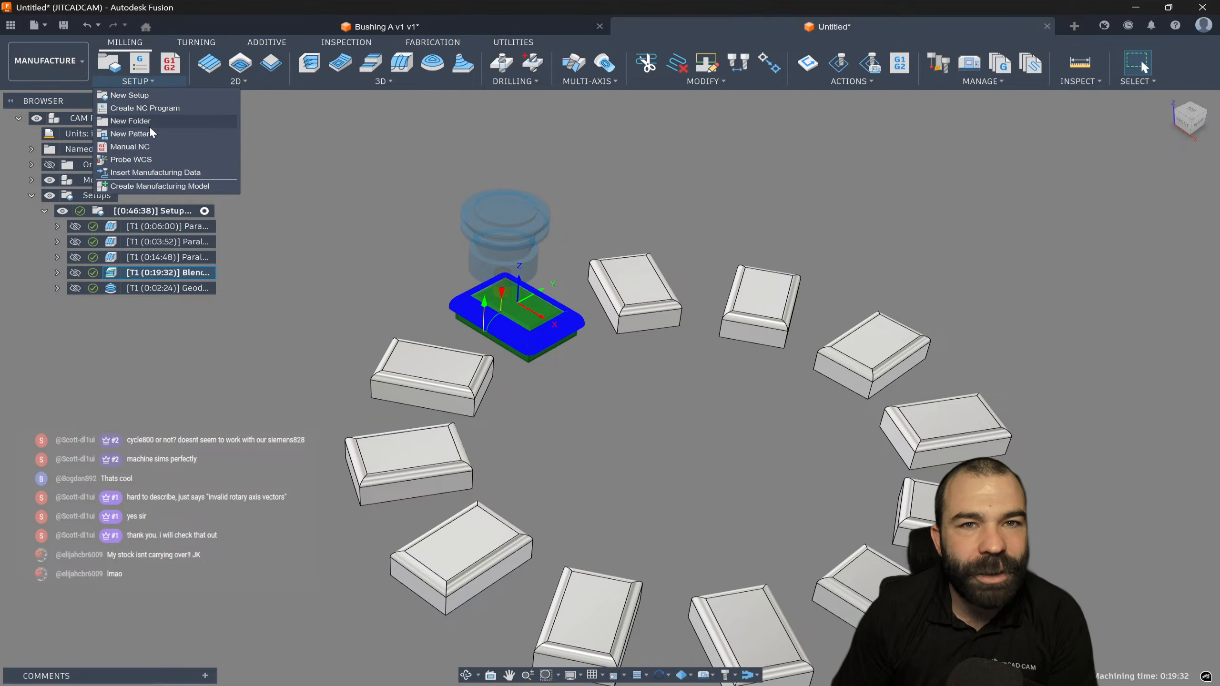
{"action": "left_click", "coordinate": [153, 138]}
{"action": "scroll", "coordinate": [337, 231], "scroll_direction": "down", "scroll_amount": 2}
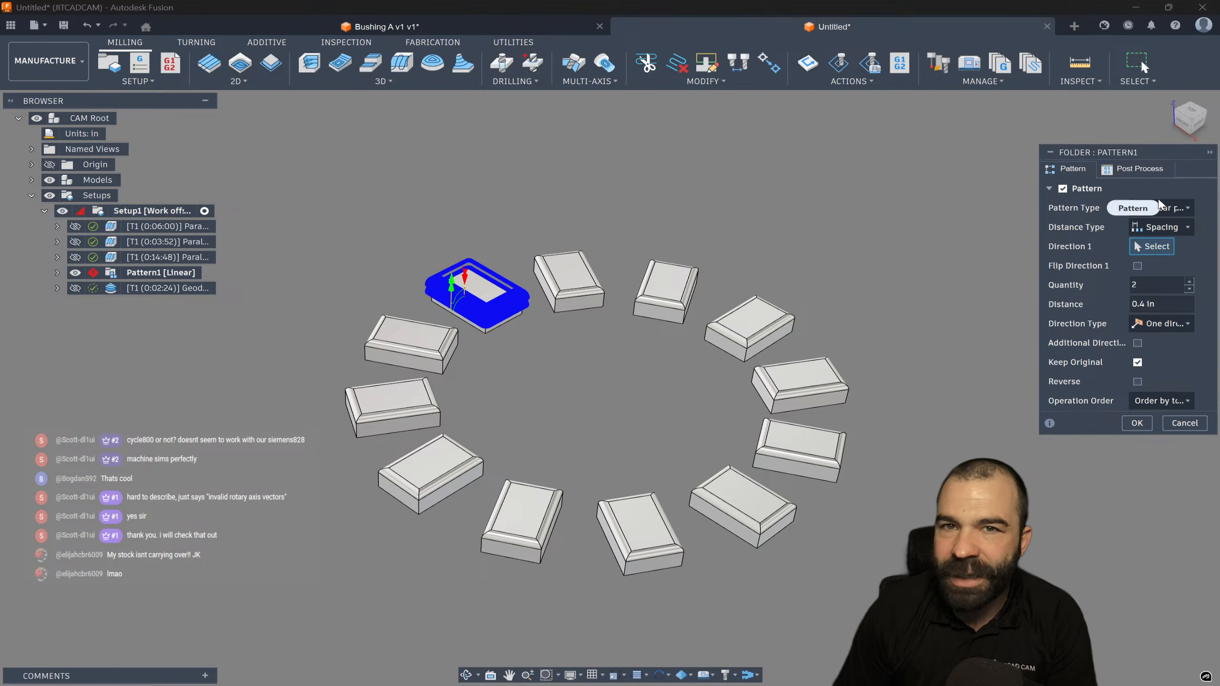
{"action": "left_click", "coordinate": [1167, 211]}
{"action": "left_click", "coordinate": [1154, 242]}
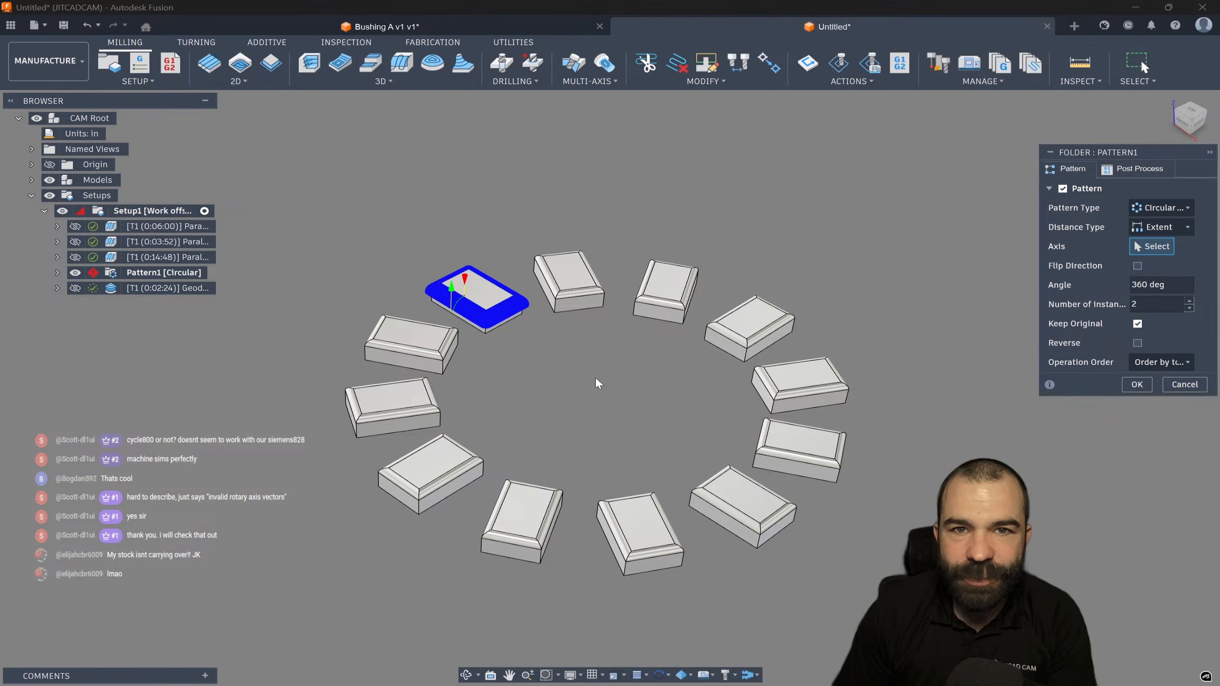
{"action": "left_click", "coordinate": [54, 166]}
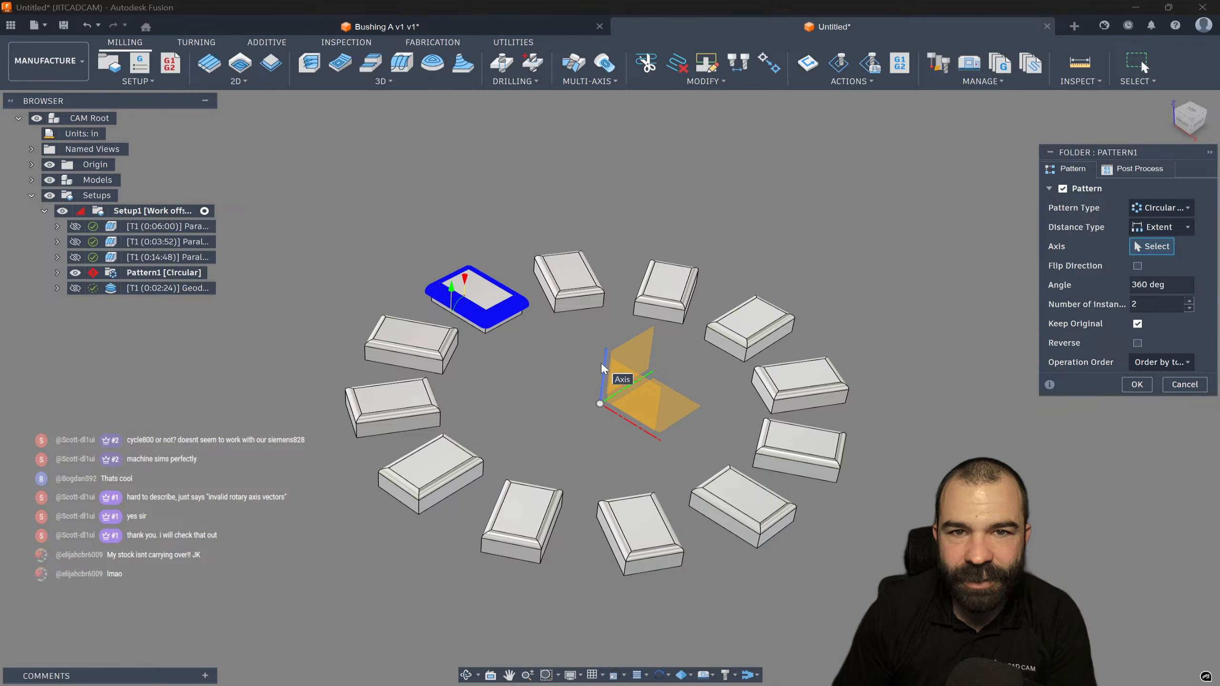
{"action": "left_click", "coordinate": [603, 380]}
{"action": "left_click_drag", "start_coordinate": [1156, 302], "coordinate": [1091, 301]}
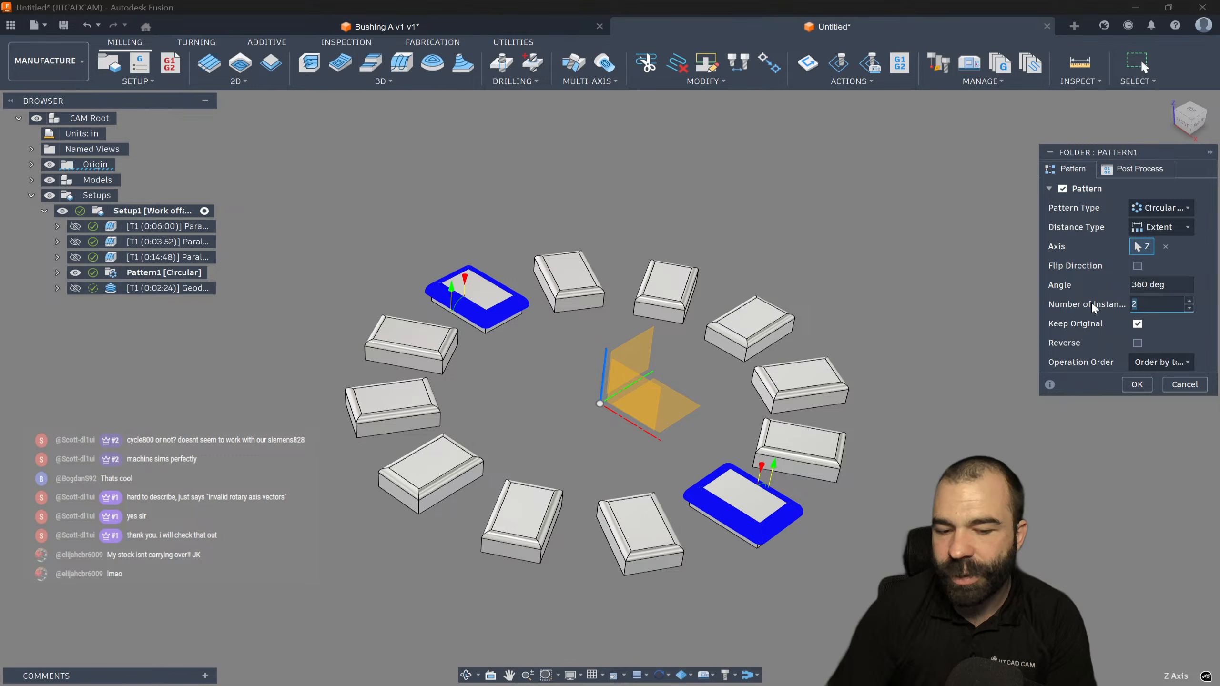
{"action": "type", "text": "12"}
{"action": "key", "text": "Return"}
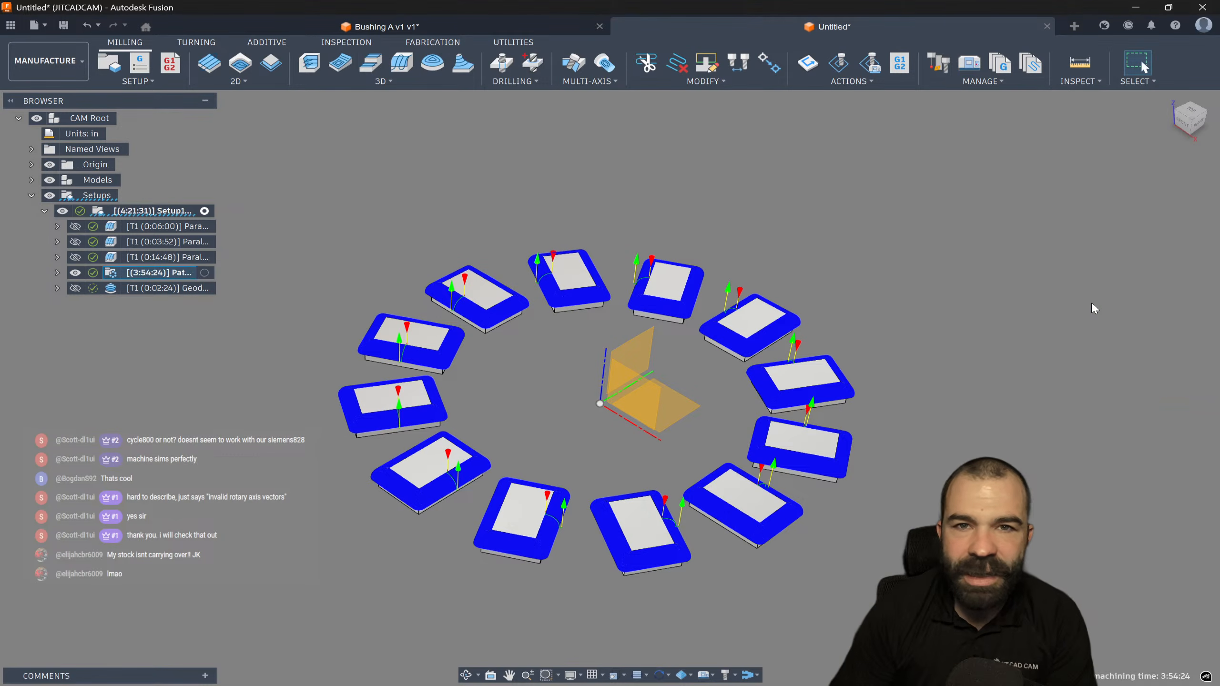
Move the Geodesic operation into the circular pattern in place of the Blend operation
{"action": "left_click", "coordinate": [116, 290]}
{"action": "left_click_drag", "start_coordinate": [116, 291], "coordinate": [136, 270]}
{"action": "left_click", "coordinate": [56, 273]}
Start a simulation of the patterned Geodesic toolpaths
{"action": "right_click", "coordinate": [144, 288]}
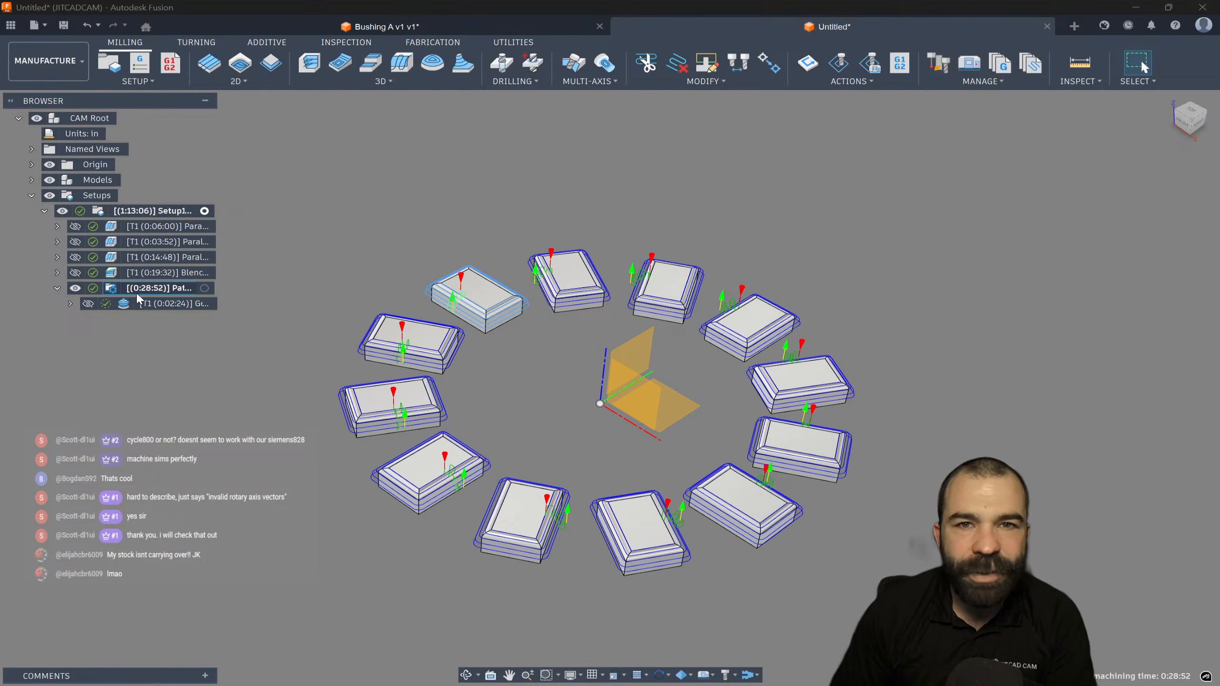
{"action": "left_click", "coordinate": [177, 126]}
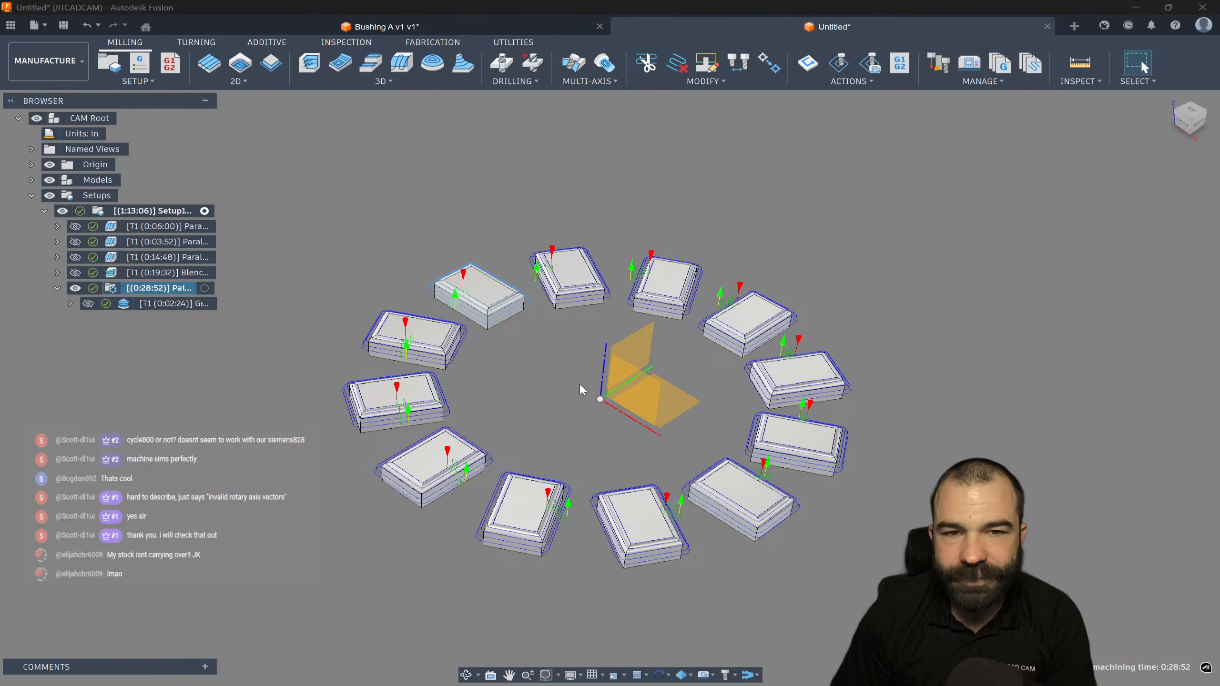
{"action": "mouse_move", "coordinate": [568, 396]}
{"action": "middle_mouse_down", "text": "shift"}
{"action": "mouse_move", "coordinate": [580, 384]}
{"action": "mouse_move", "coordinate": [576, 395]}
{"action": "middle_mouse_up", "text": "shift"}
Show the stock in the simulation and set its colorization to Tool
{"action": "left_click", "coordinate": [964, 430]}
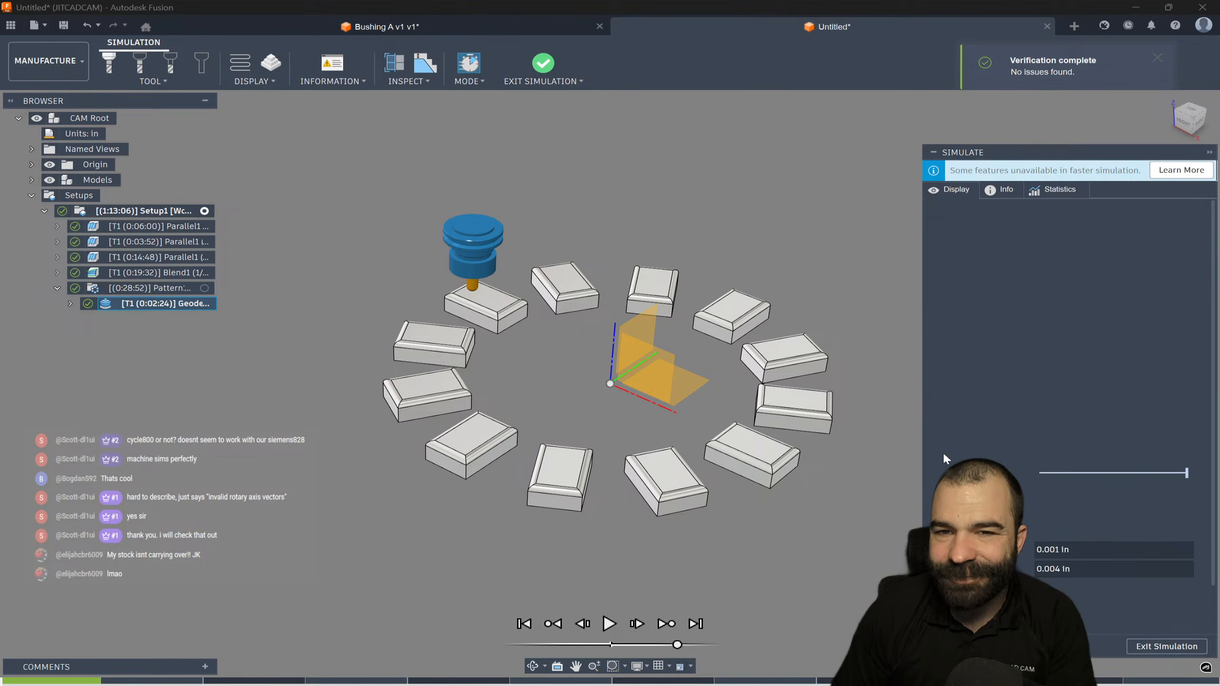
{"action": "scroll", "coordinate": [1065, 512], "scroll_direction": "down", "scroll_amount": 2}
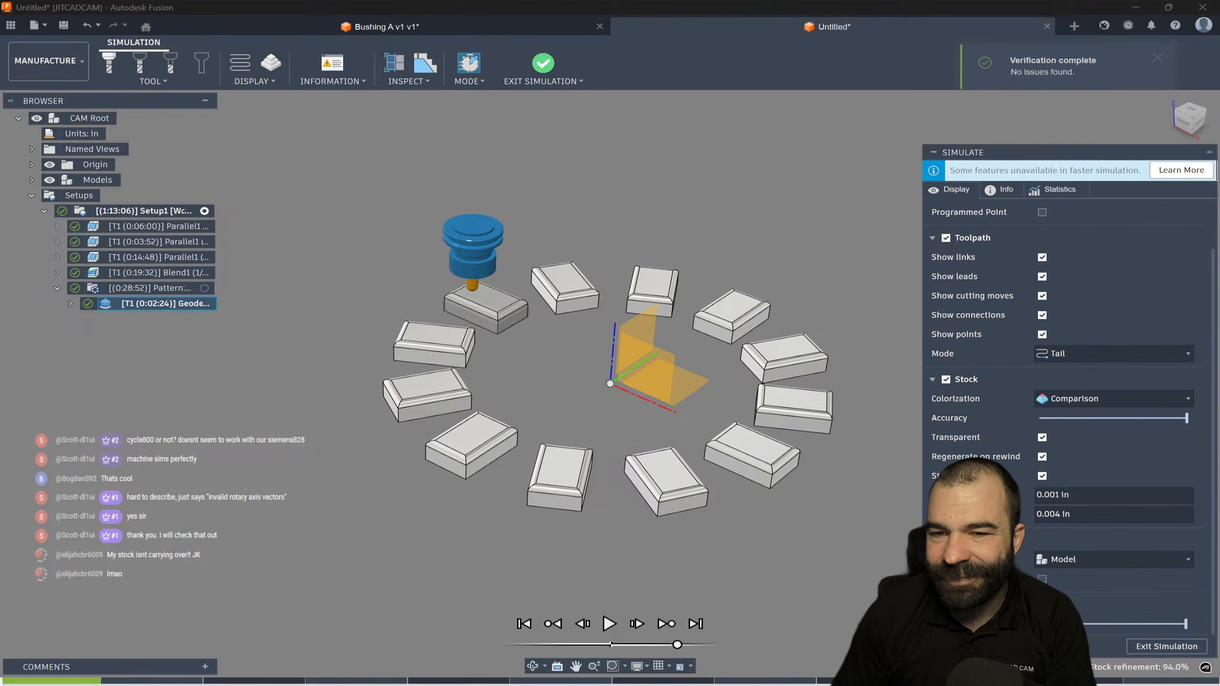
{"action": "left_click", "coordinate": [1079, 402]}
{"action": "left_click", "coordinate": [1062, 444]}
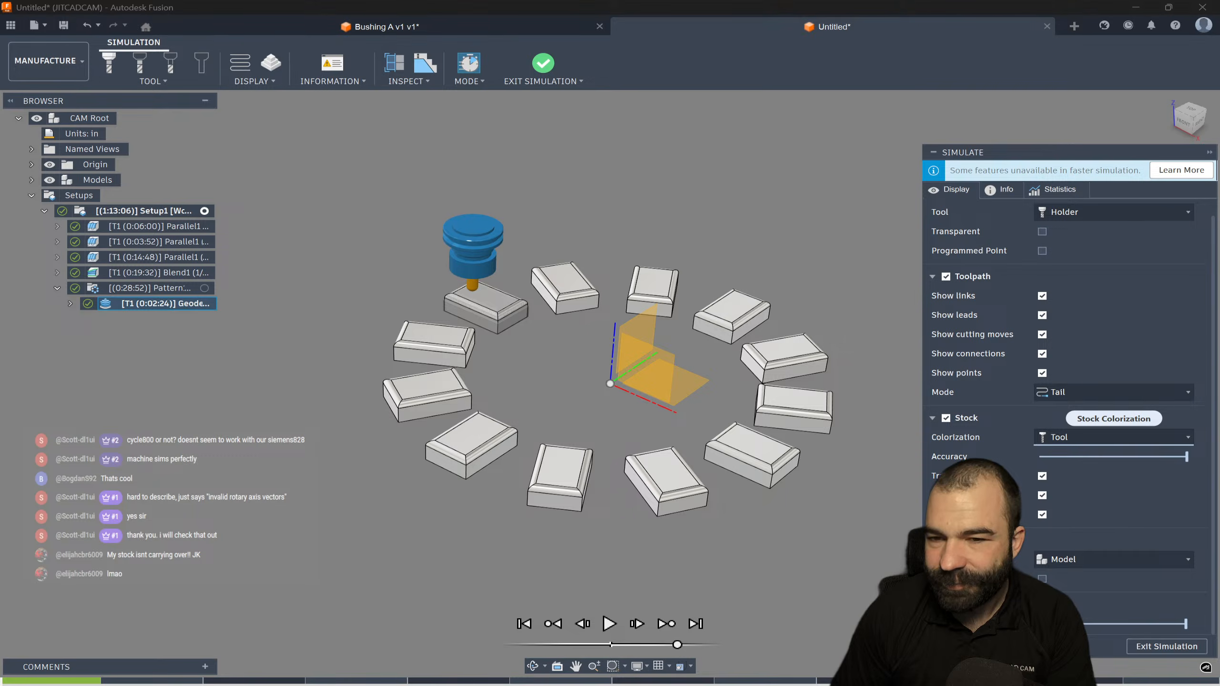
{"action": "scroll", "coordinate": [1078, 458], "scroll_direction": "up", "scroll_amount": 1}
{"action": "scroll", "coordinate": [1009, 473], "scroll_direction": "down", "scroll_amount": 1}
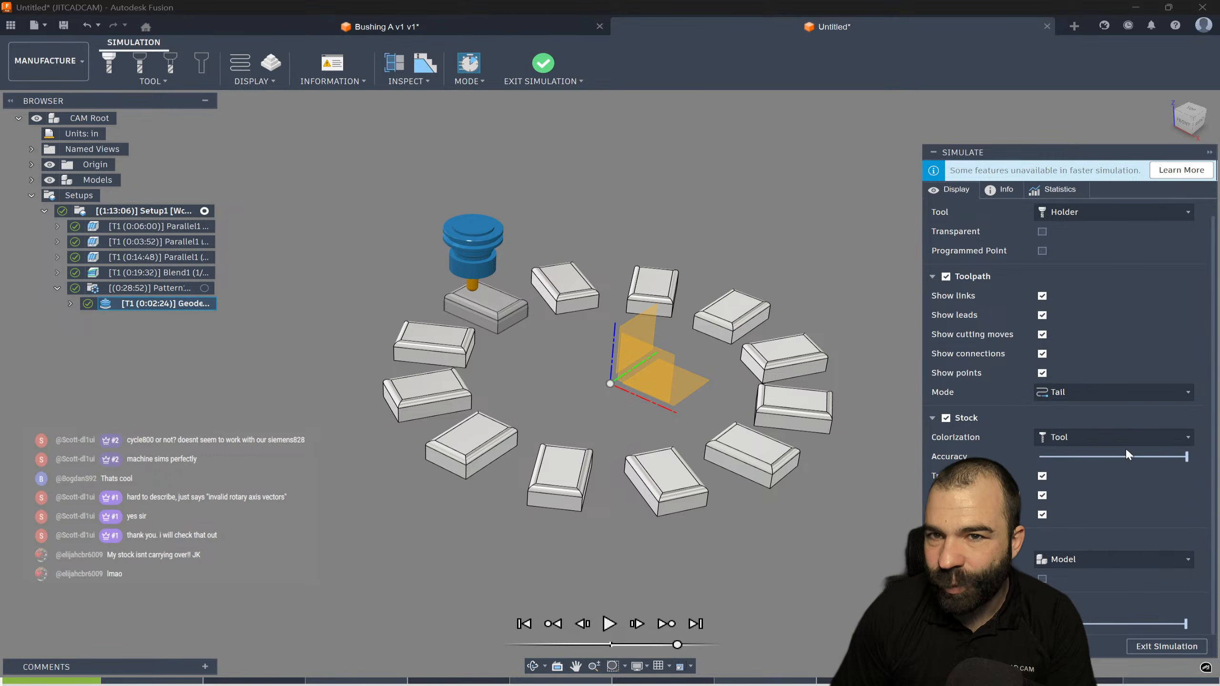
{"action": "left_click", "coordinate": [1041, 476]}
{"action": "left_click", "coordinate": [1043, 475]}
{"action": "left_click", "coordinate": [1041, 495]}
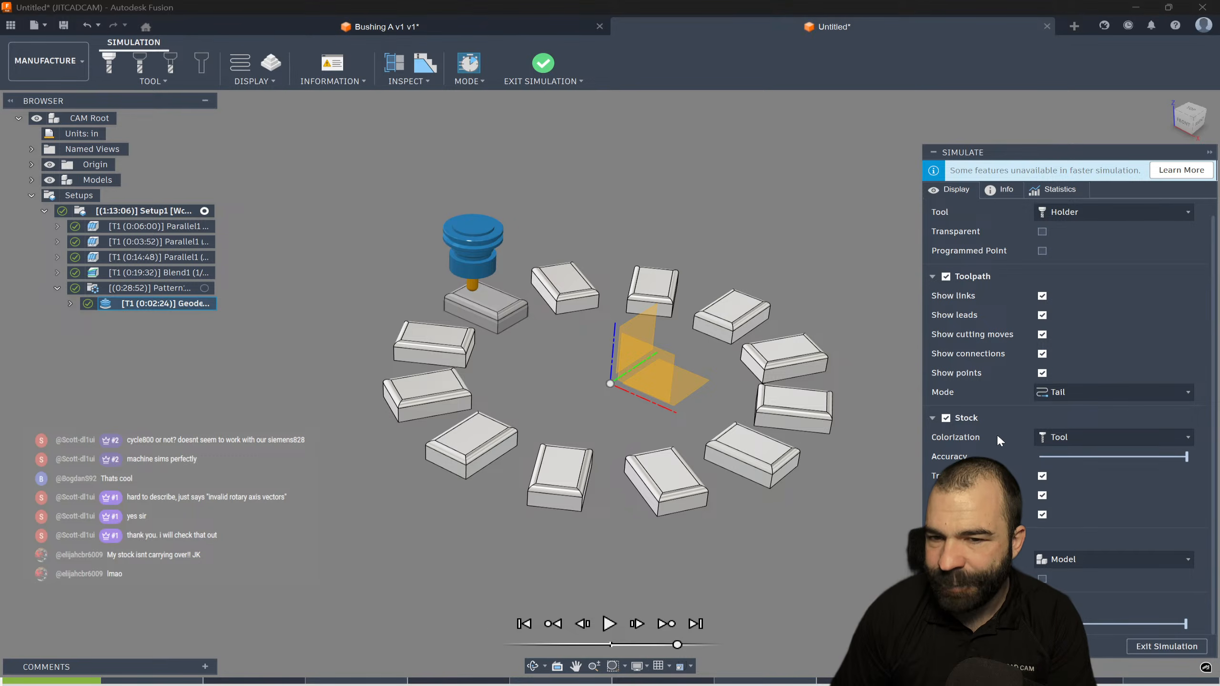
{"action": "scroll", "coordinate": [860, 496], "scroll_direction": "down", "scroll_amount": 2}
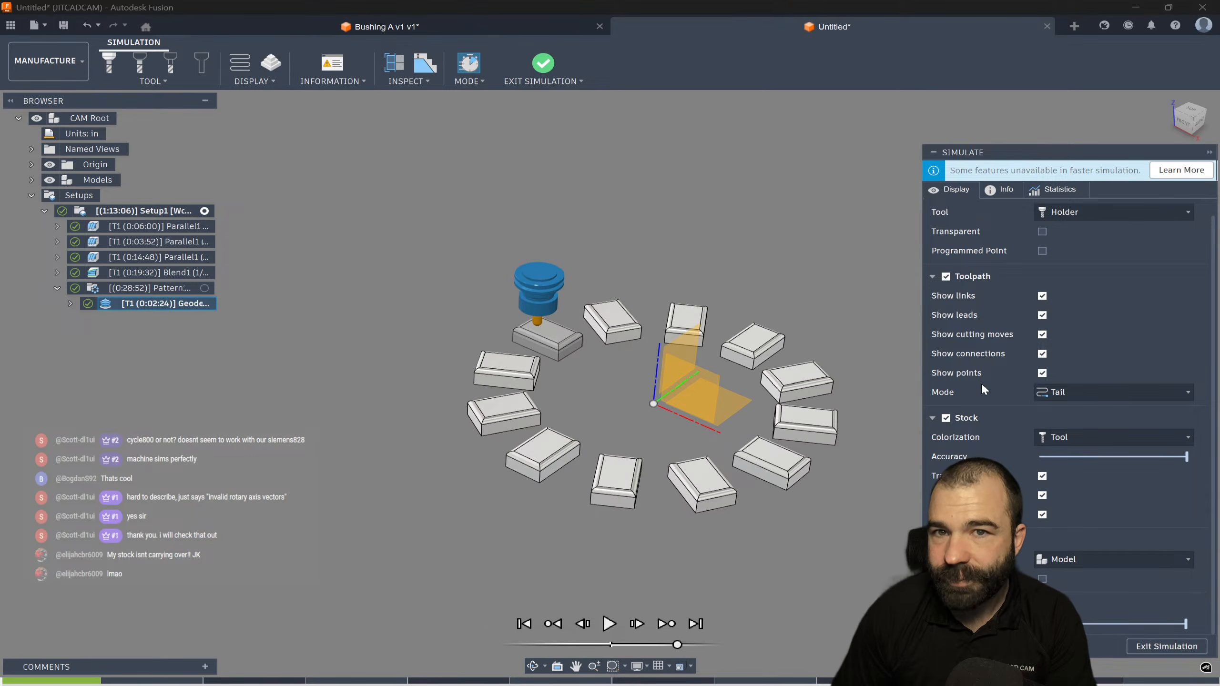
{"action": "scroll", "coordinate": [846, 505], "scroll_direction": "up", "scroll_amount": 2}
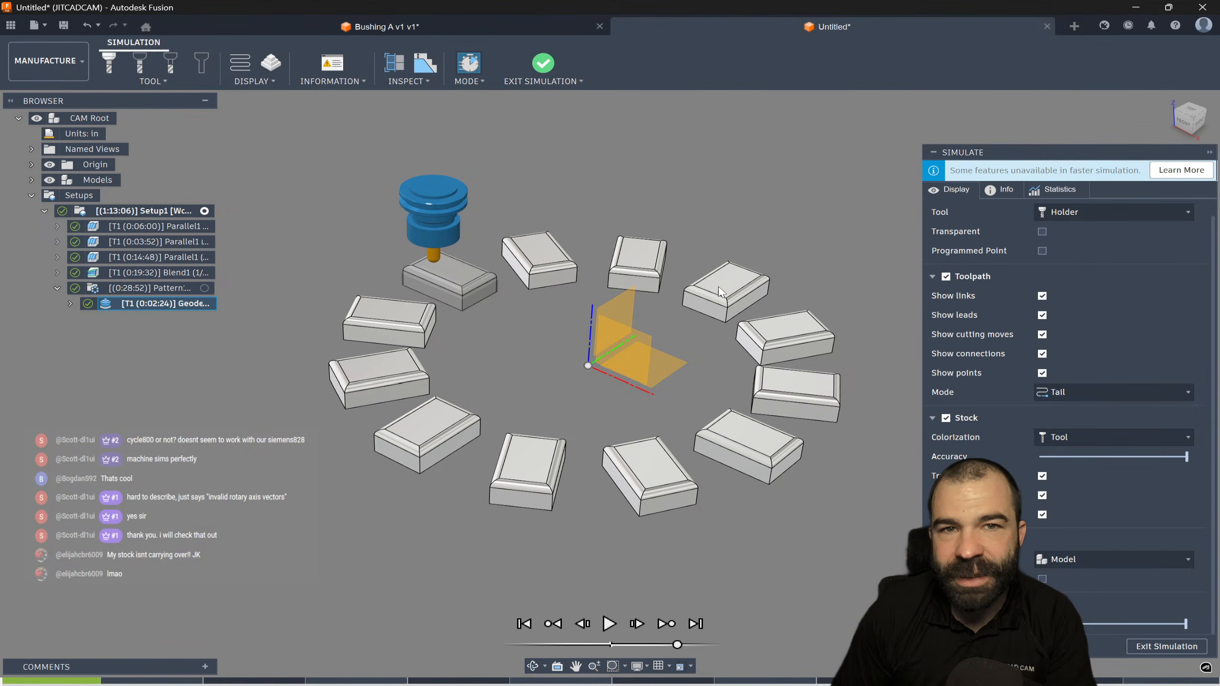
Turn off the faster simulation mode and play the simulation with the toolpath display mode set to Tail
{"action": "left_click", "coordinate": [470, 67]}
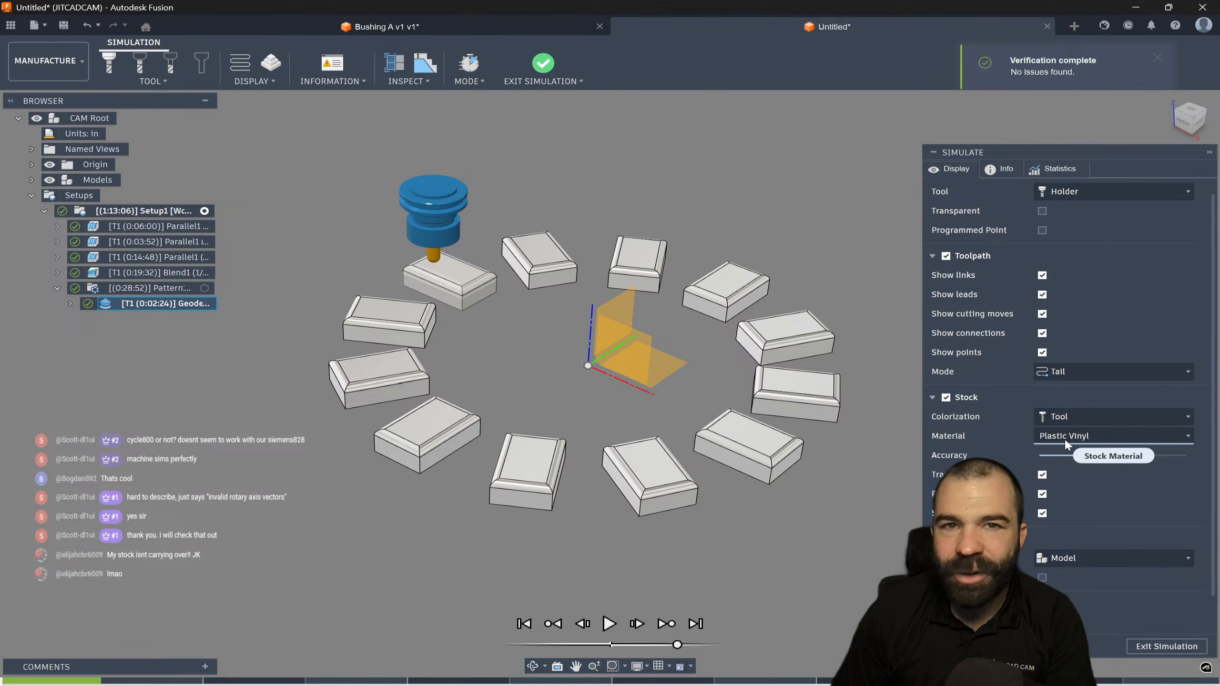
{"action": "left_click", "coordinate": [609, 623]}
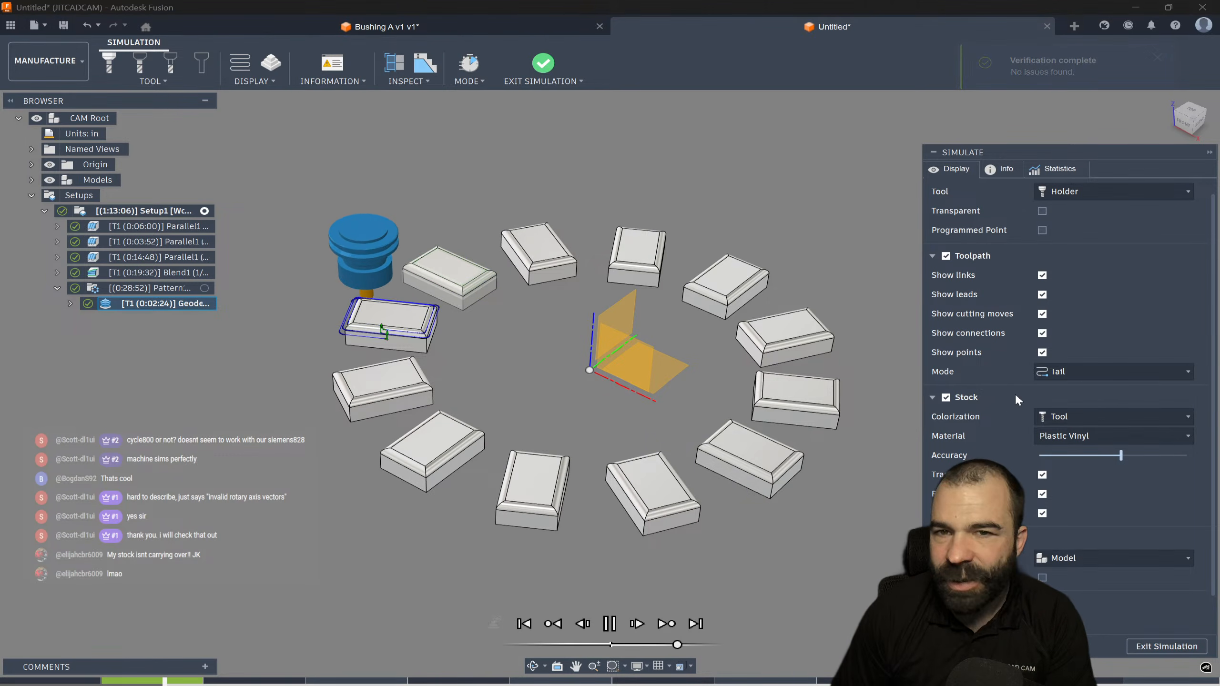
{"action": "left_click", "coordinate": [1071, 371]}
{"action": "left_click", "coordinate": [1084, 450]}
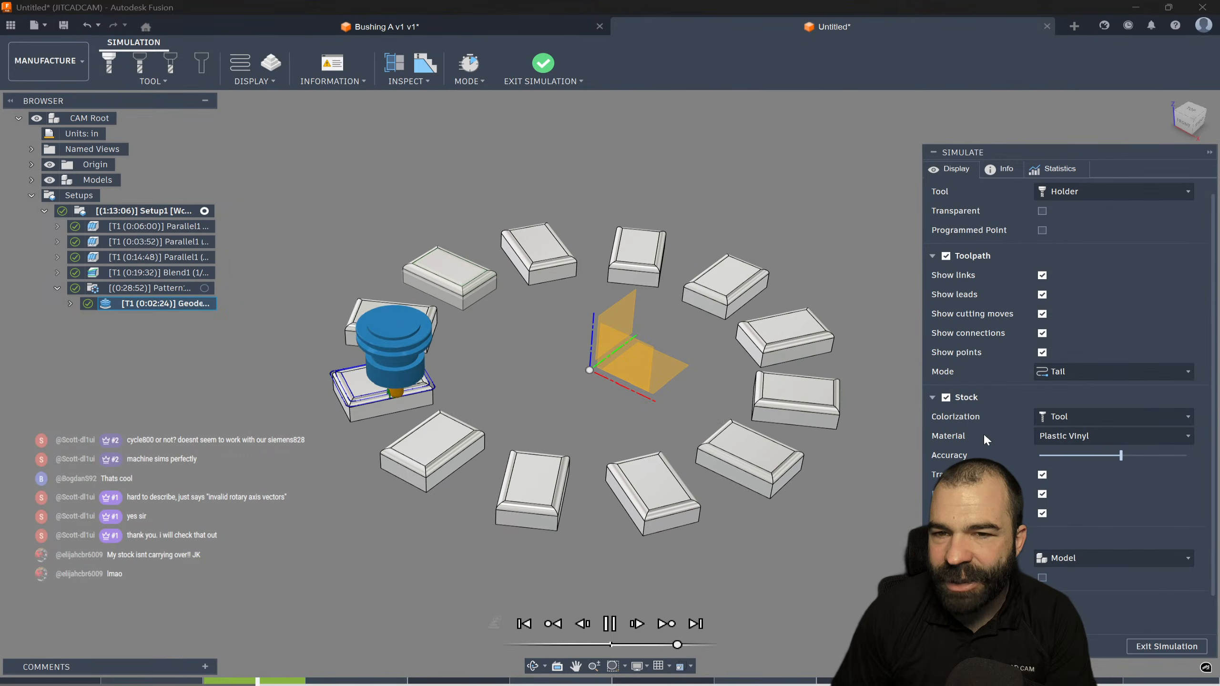
Raise the simulated stock's accuracy to its maximum
{"action": "left_click_drag", "start_coordinate": [1123, 455], "coordinate": [1187, 455]}
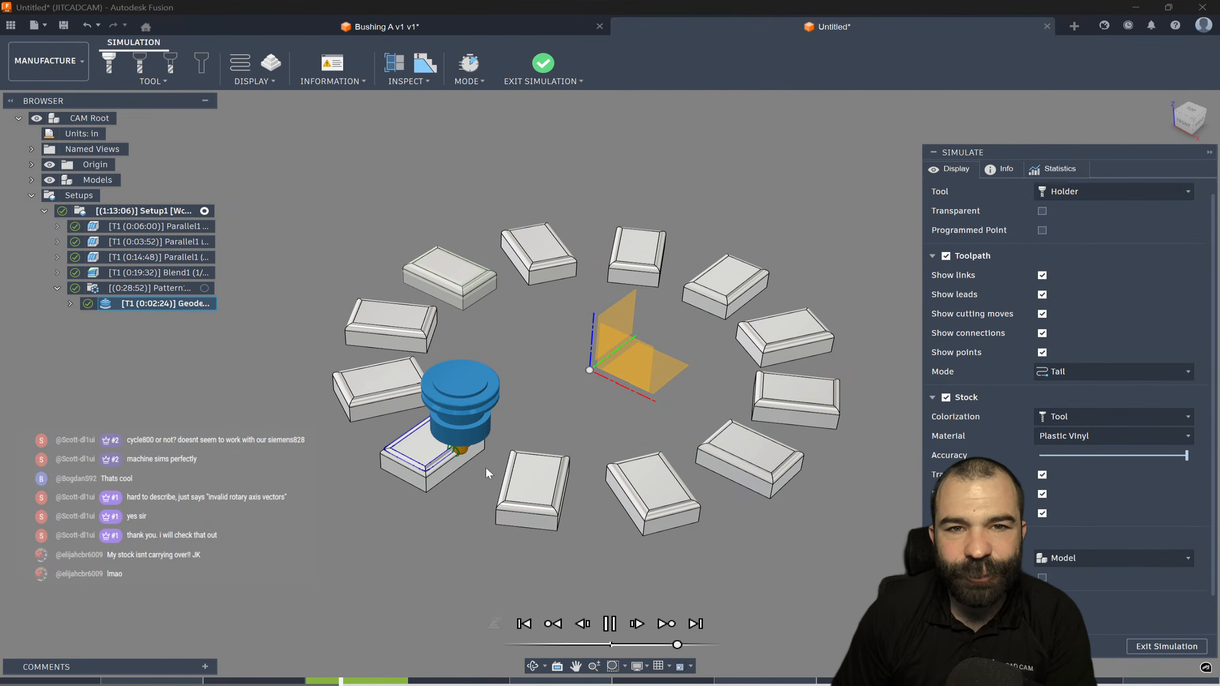
{"action": "scroll", "coordinate": [460, 473], "scroll_direction": "up", "scroll_amount": 2}
{"action": "scroll", "coordinate": [460, 470], "scroll_direction": "down", "scroll_amount": 3}
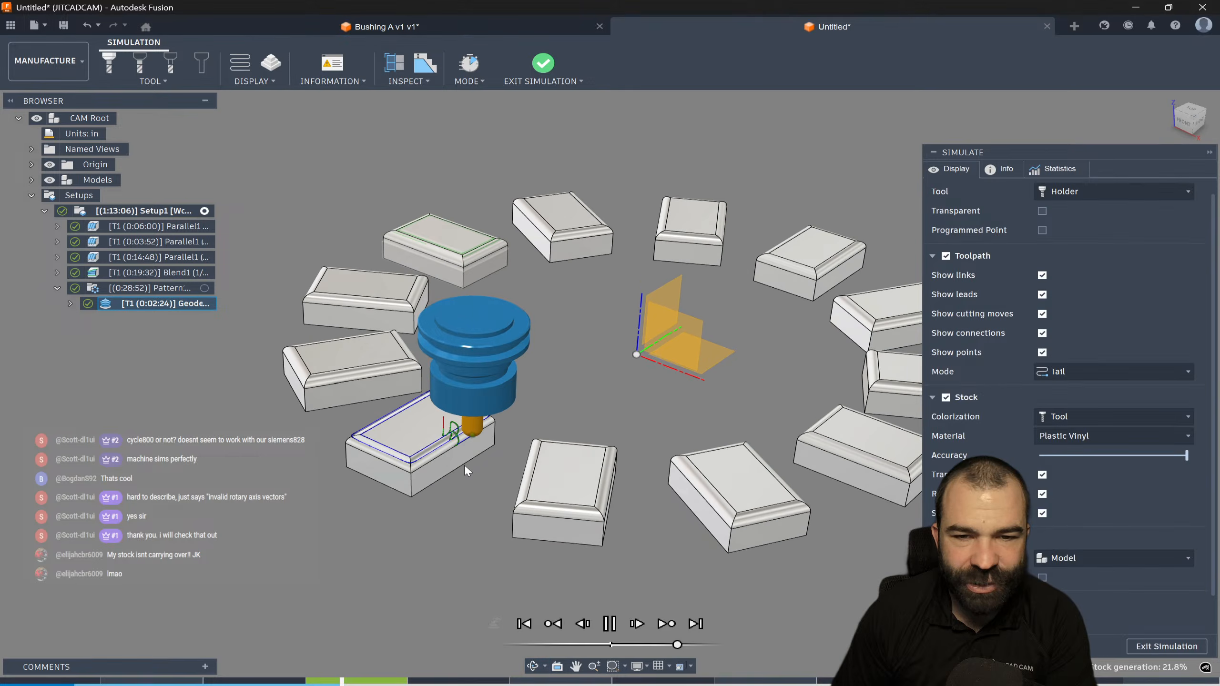
Set the toolpath display mode to All toolpaths and pause the simulation
{"action": "left_click", "coordinate": [1086, 377]}
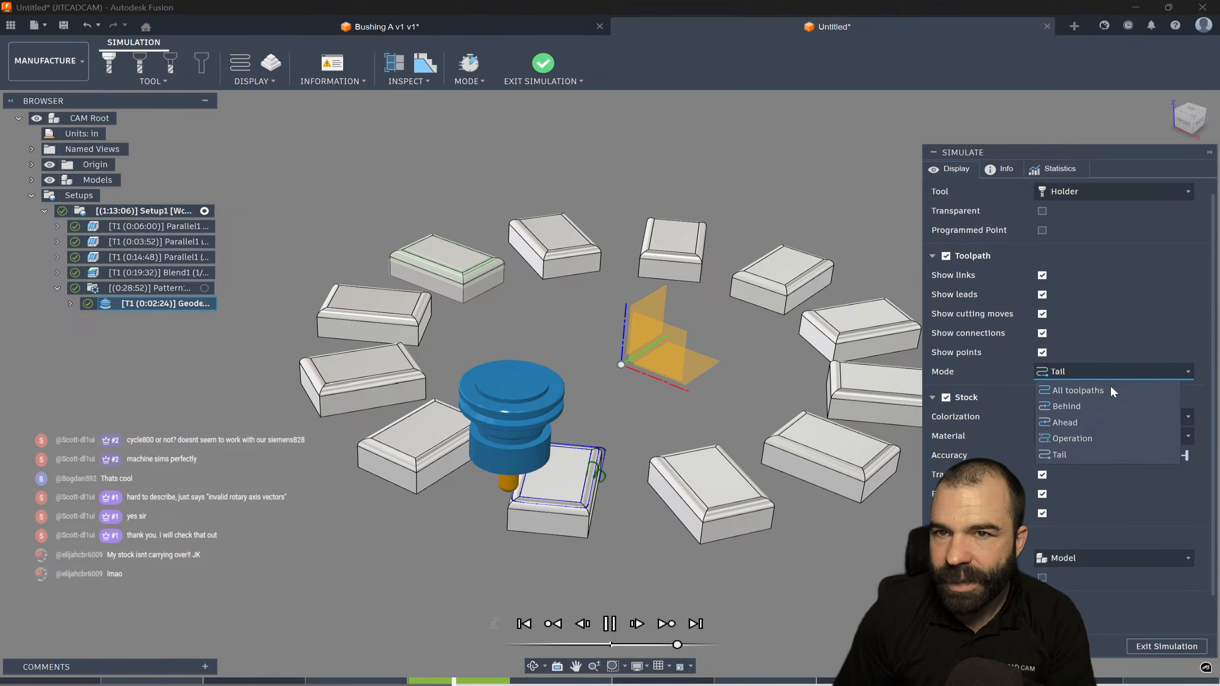
{"action": "left_click", "coordinate": [1112, 384]}
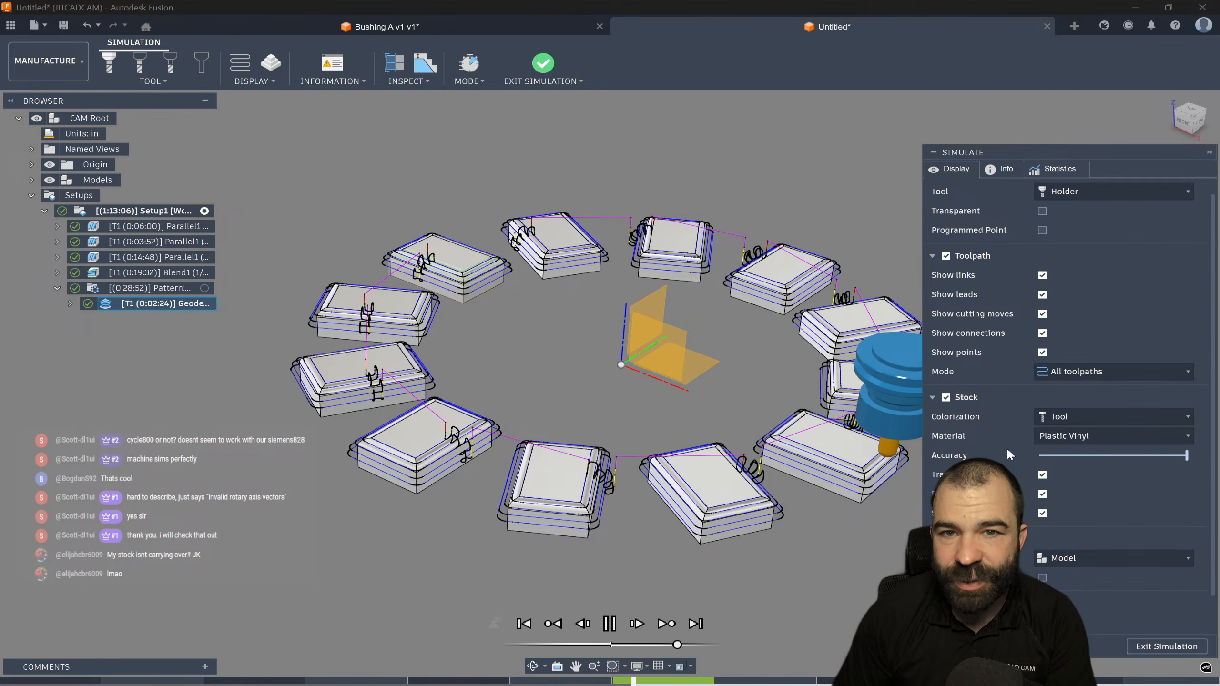
{"action": "left_click", "coordinate": [608, 623]}
{"action": "middle_click_drag", "start_coordinate": [619, 534], "coordinate": [497, 534], "text": "shift"}
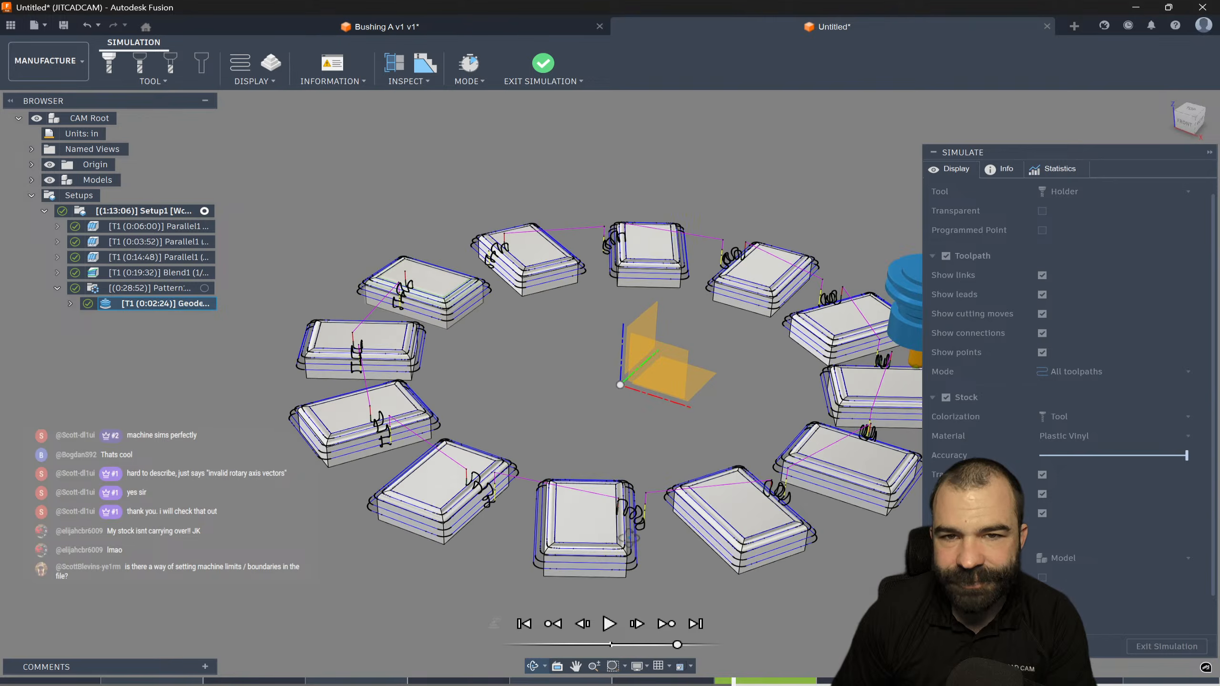
{"action": "scroll", "coordinate": [496, 533], "scroll_direction": "down", "scroll_amount": 1}
{"action": "scroll", "coordinate": [969, 442], "scroll_direction": "down", "scroll_amount": 1}
{"action": "scroll", "coordinate": [845, 486], "scroll_direction": "up", "scroll_amount": 1}
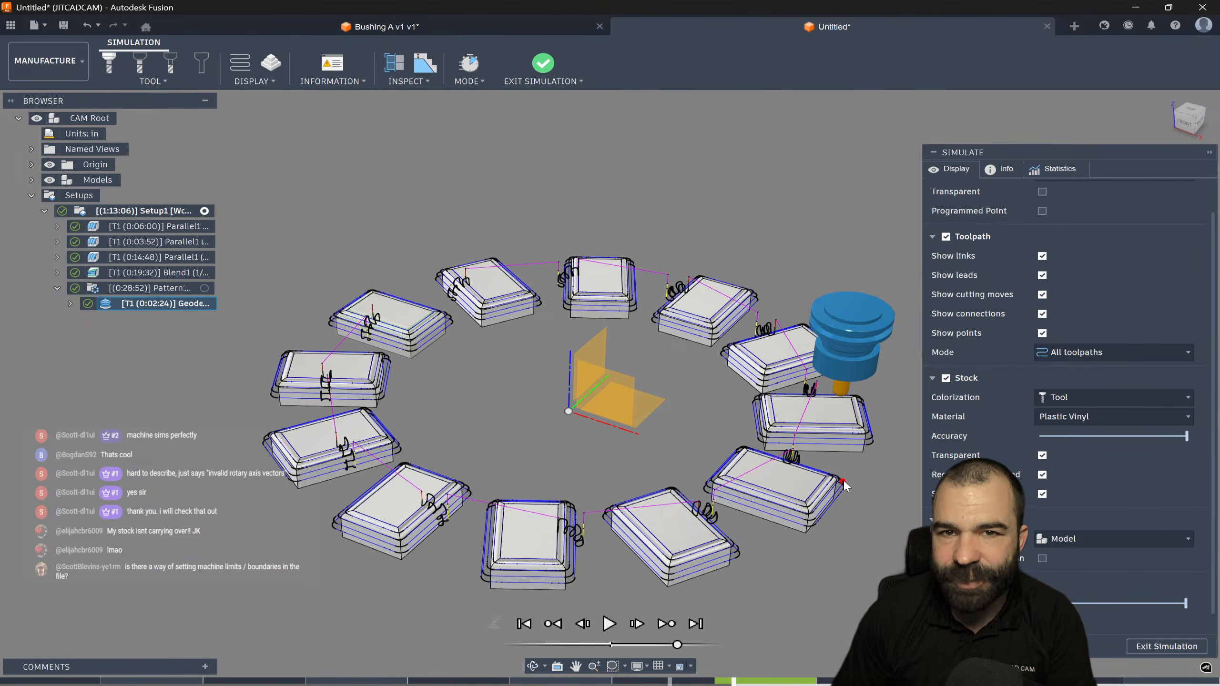
Lower the stock accuracy to about the middle of its range, and play the simulation briefly before pausing it
{"action": "left_click", "coordinate": [1115, 437]}
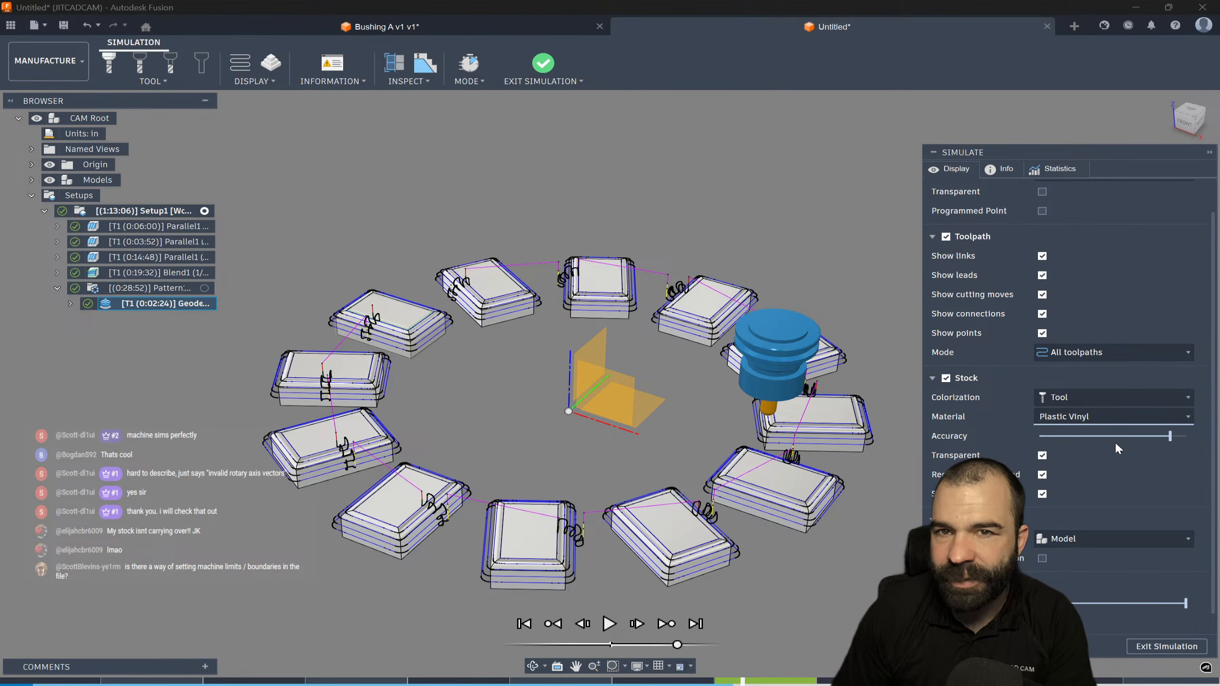
{"action": "left_click", "coordinate": [1135, 437]}
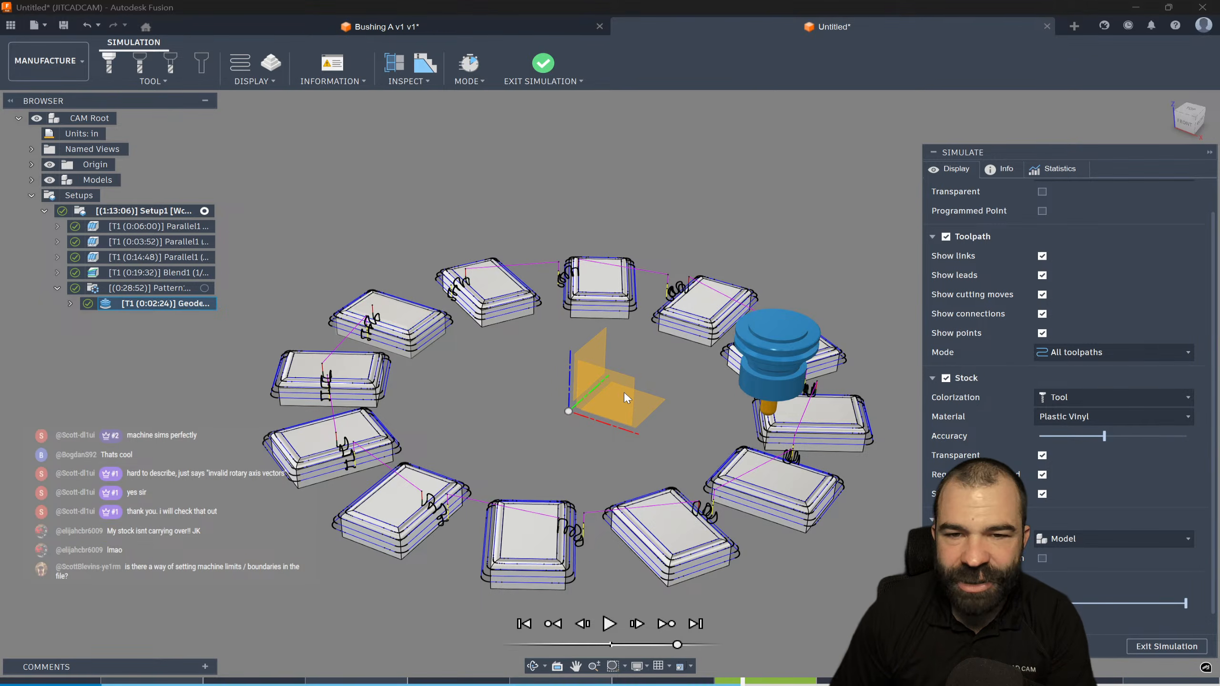
{"action": "scroll", "coordinate": [623, 393], "scroll_direction": "up", "scroll_amount": 2}
{"action": "scroll", "coordinate": [583, 433], "scroll_direction": "down", "scroll_amount": 1}
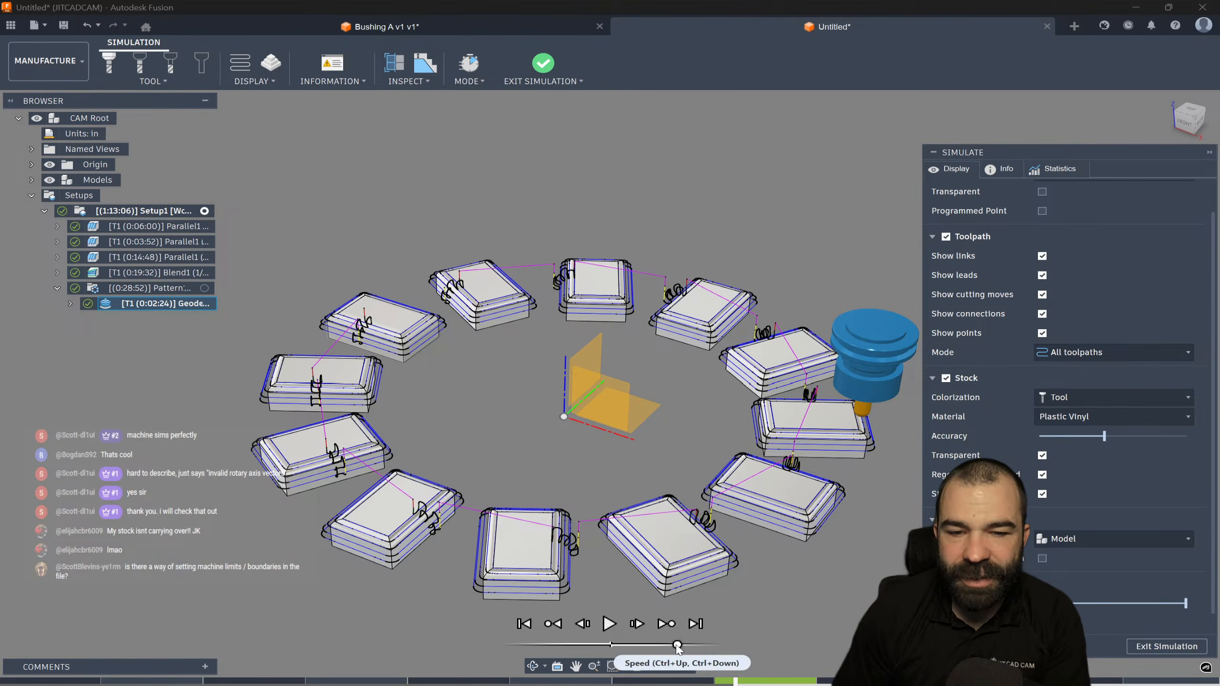
{"action": "left_click", "coordinate": [611, 625]}
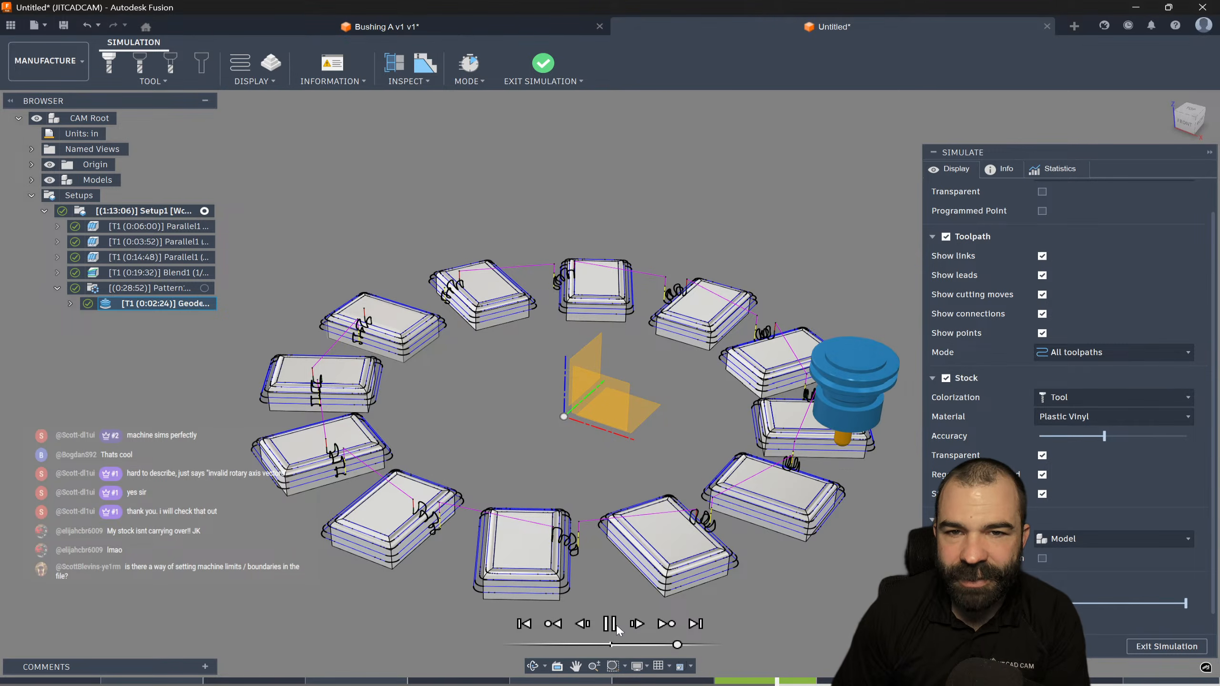
{"action": "left_click", "coordinate": [610, 623]}
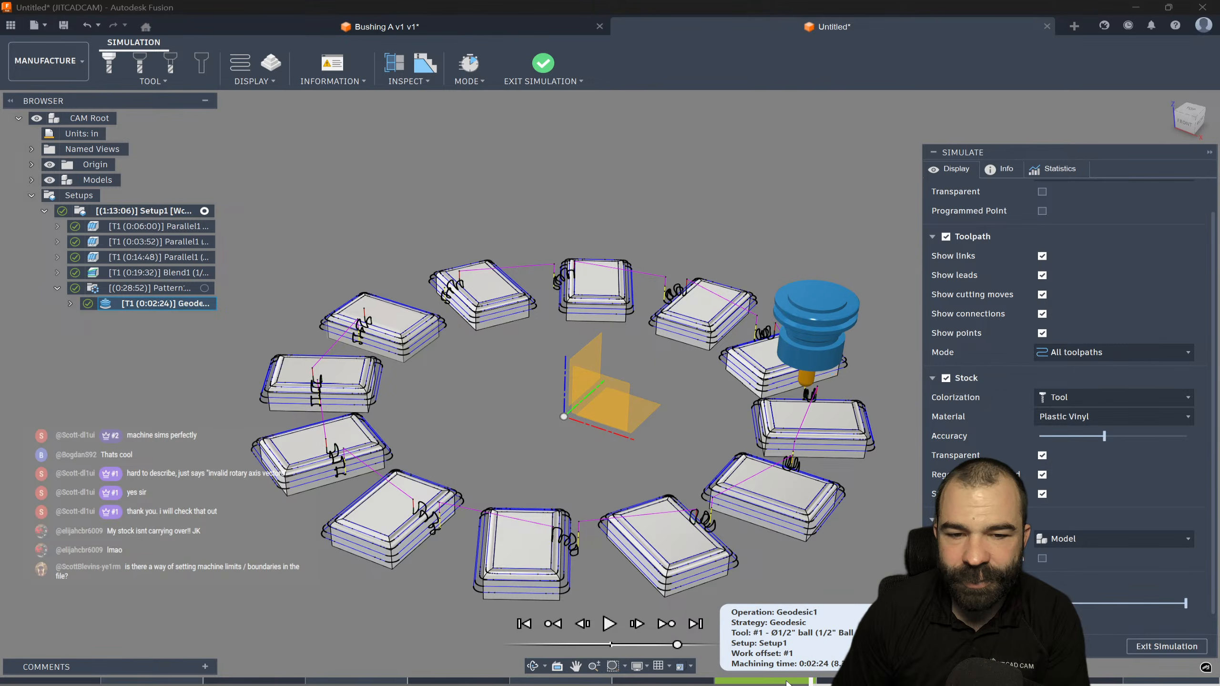
Advance the simulation along the timeline and set the toolpath display mode to Behind
{"action": "left_click", "coordinate": [817, 683]}
{"action": "left_click", "coordinate": [1153, 353]}
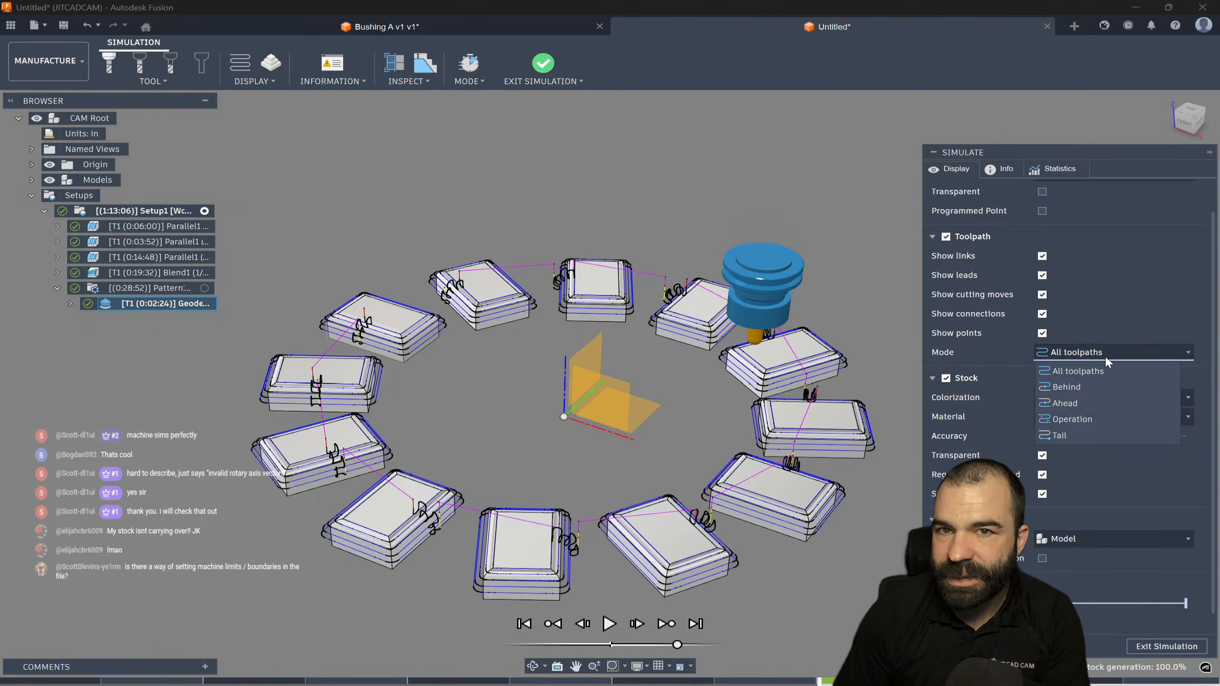
{"action": "left_click", "coordinate": [1067, 387]}
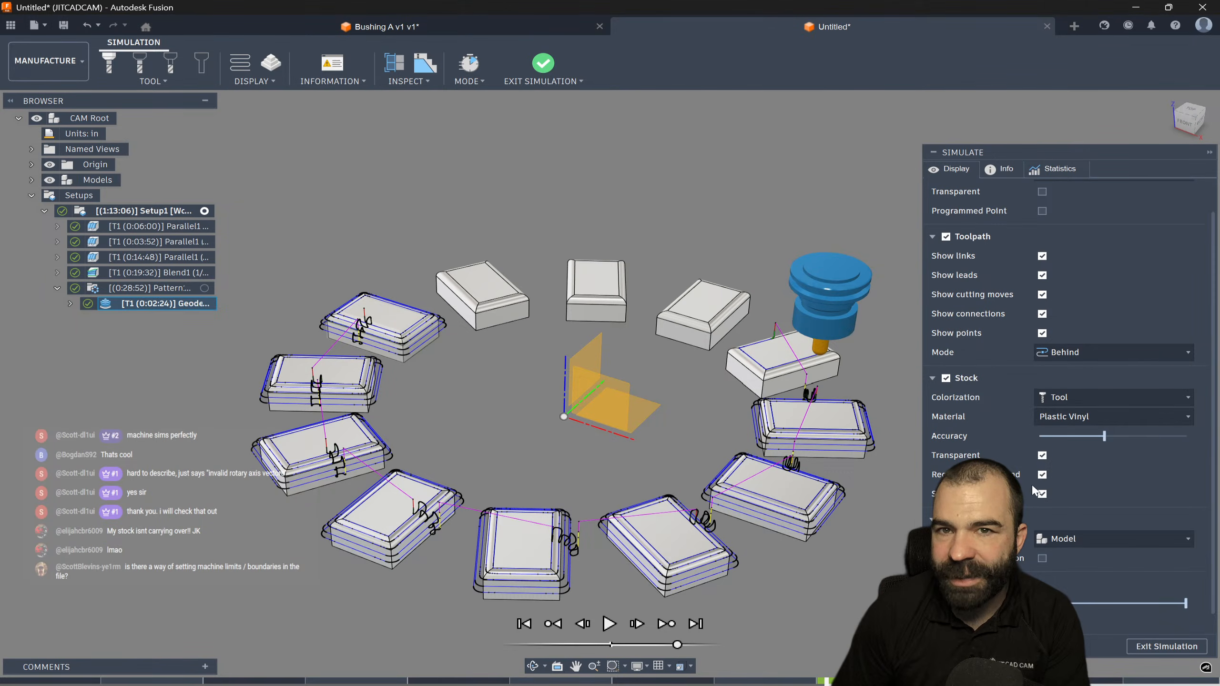
{"action": "scroll", "coordinate": [1014, 396], "scroll_direction": "up", "scroll_amount": 2}
{"action": "scroll", "coordinate": [1013, 393], "scroll_direction": "down", "scroll_amount": 2}
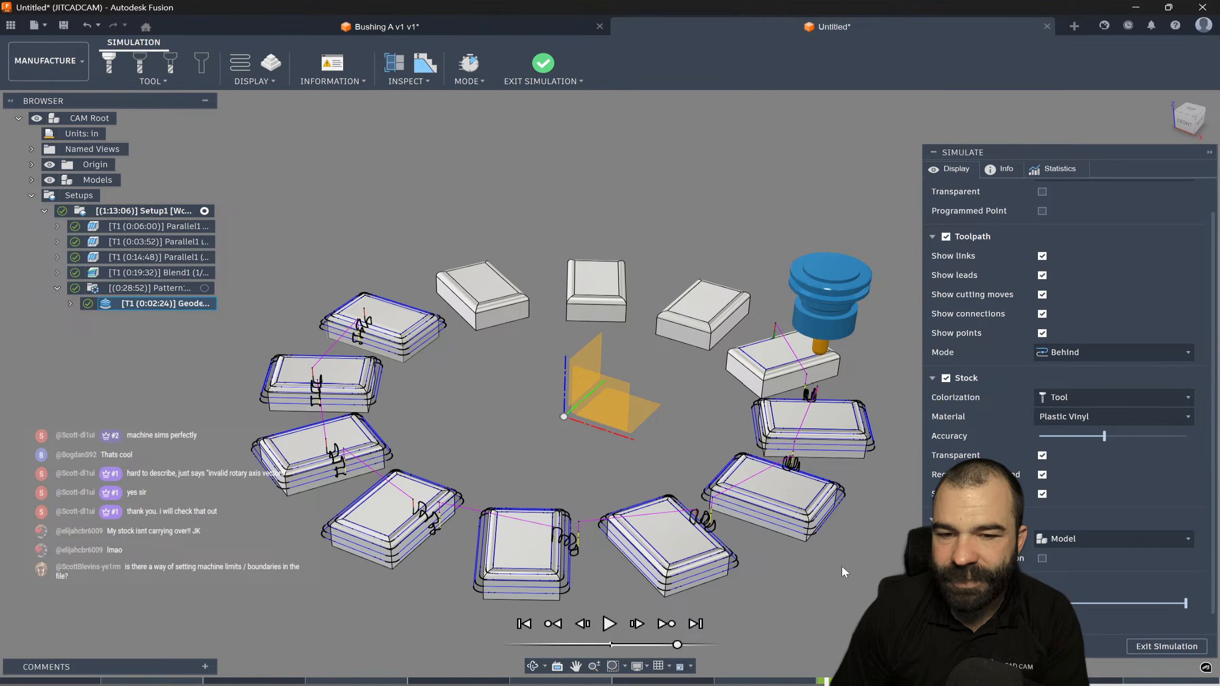
{"action": "middle_click_drag", "start_coordinate": [843, 573], "coordinate": [791, 618], "text": "shift"}
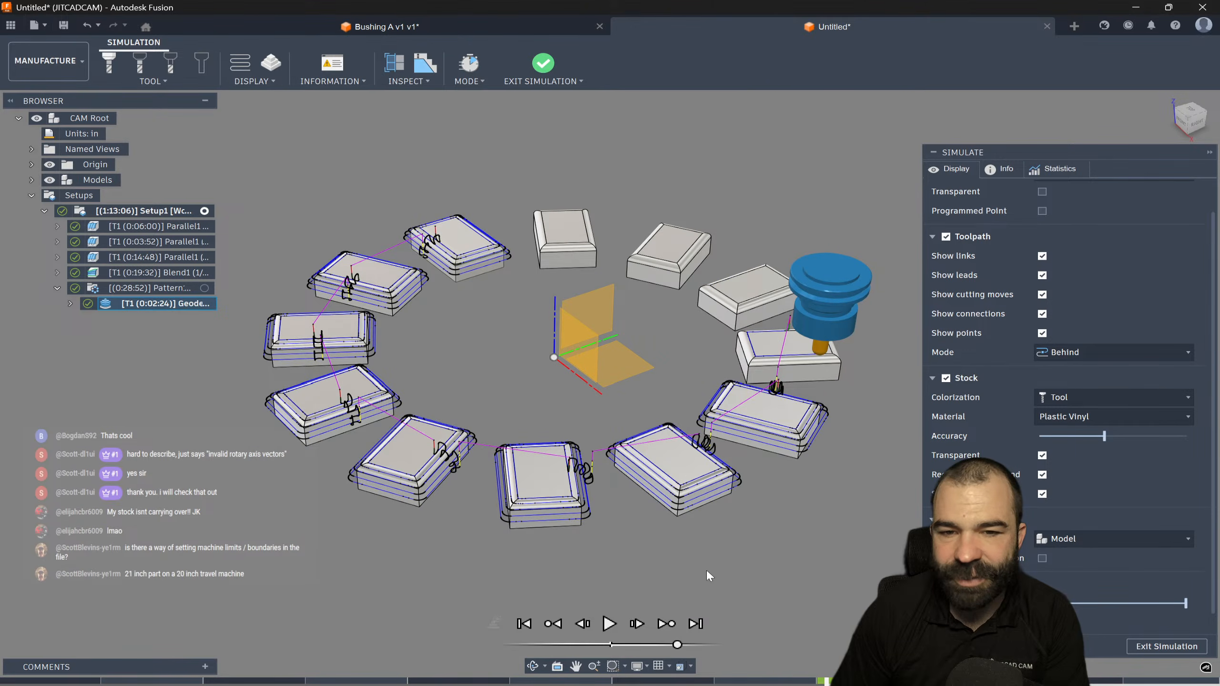
{"action": "middle_click_drag", "start_coordinate": [718, 569], "coordinate": [832, 522], "text": "shift"}
{"action": "scroll", "coordinate": [848, 487], "scroll_direction": "up", "scroll_amount": 2}
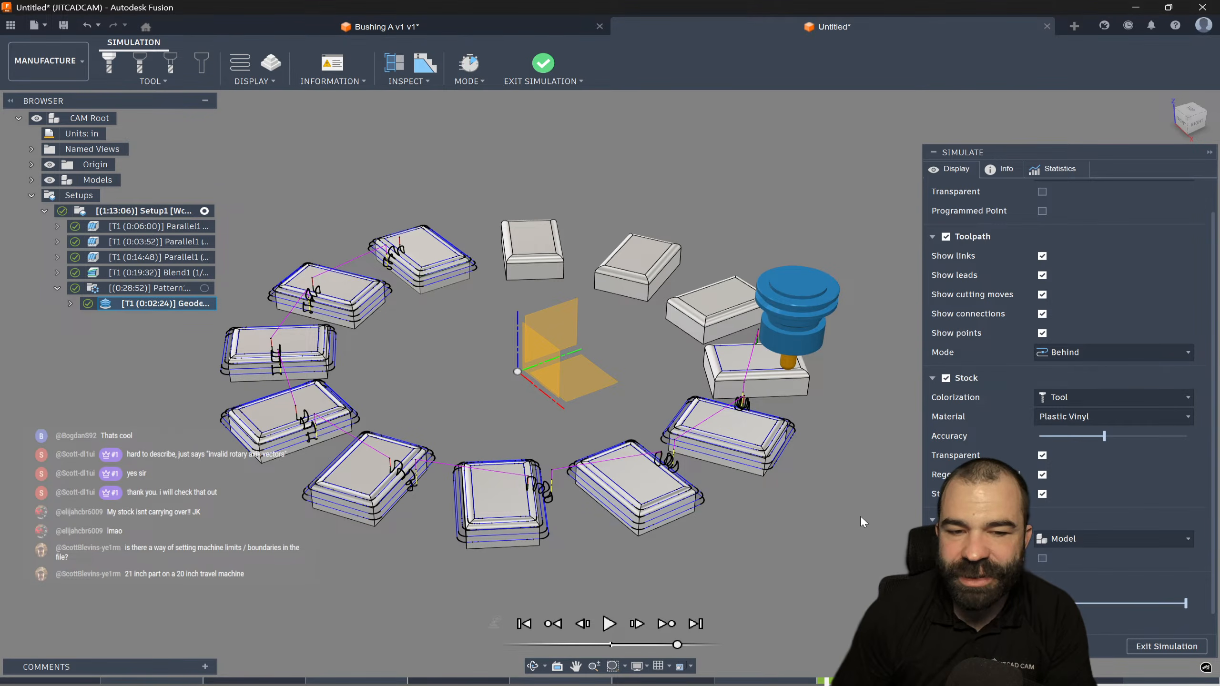
{"action": "scroll", "coordinate": [728, 541], "scroll_direction": "down", "scroll_amount": 2}
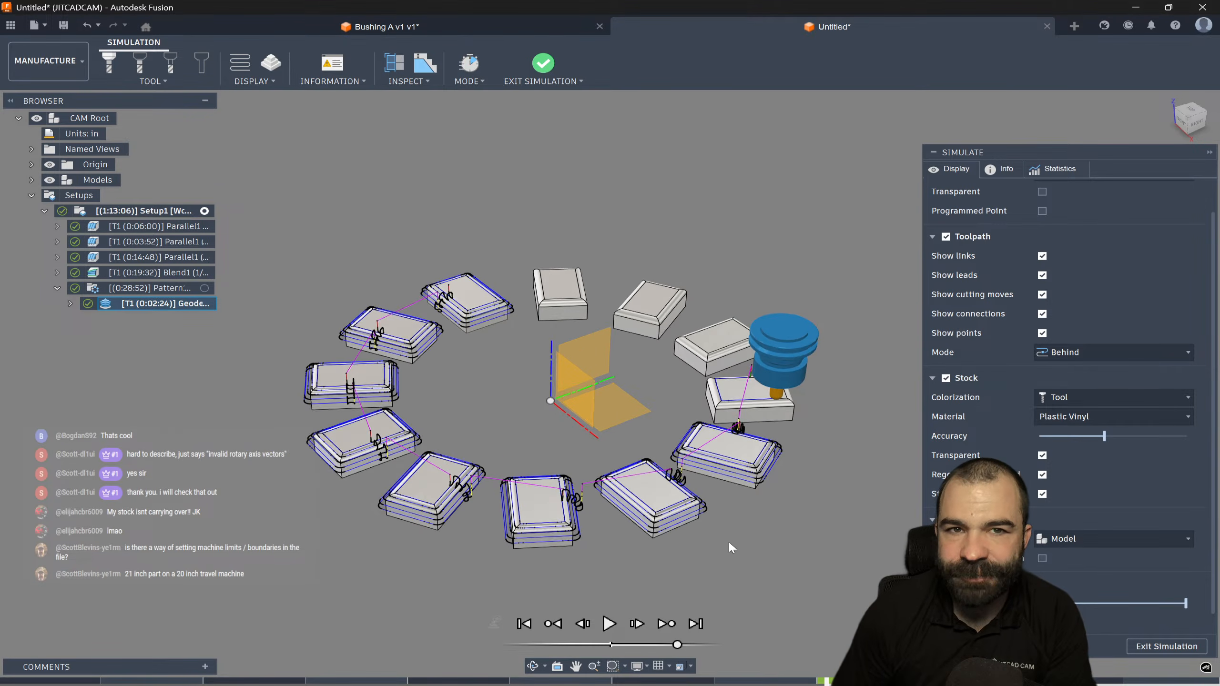
Set the stock colorization to Material, play the simulation briefly, and exit the simulation
{"action": "left_click", "coordinate": [1086, 416]}
{"action": "left_click", "coordinate": [1023, 419]}
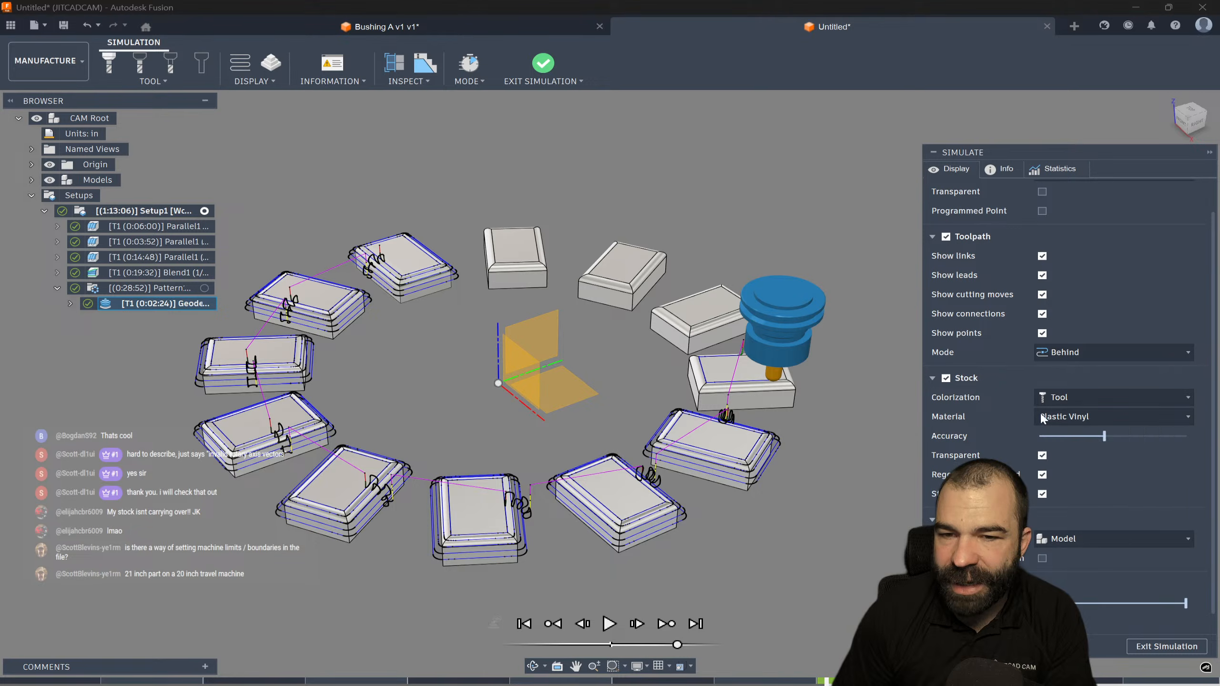
{"action": "left_click", "coordinate": [1091, 396]}
{"action": "left_click", "coordinate": [1077, 415]}
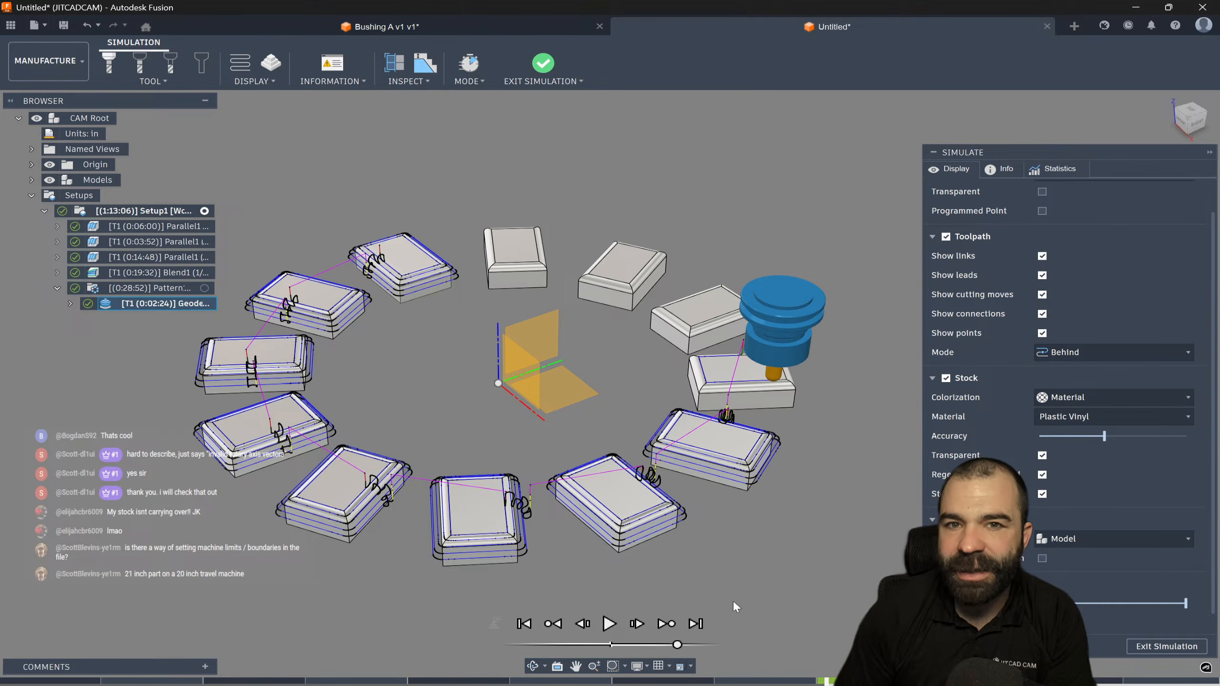
{"action": "left_click", "coordinate": [609, 624]}
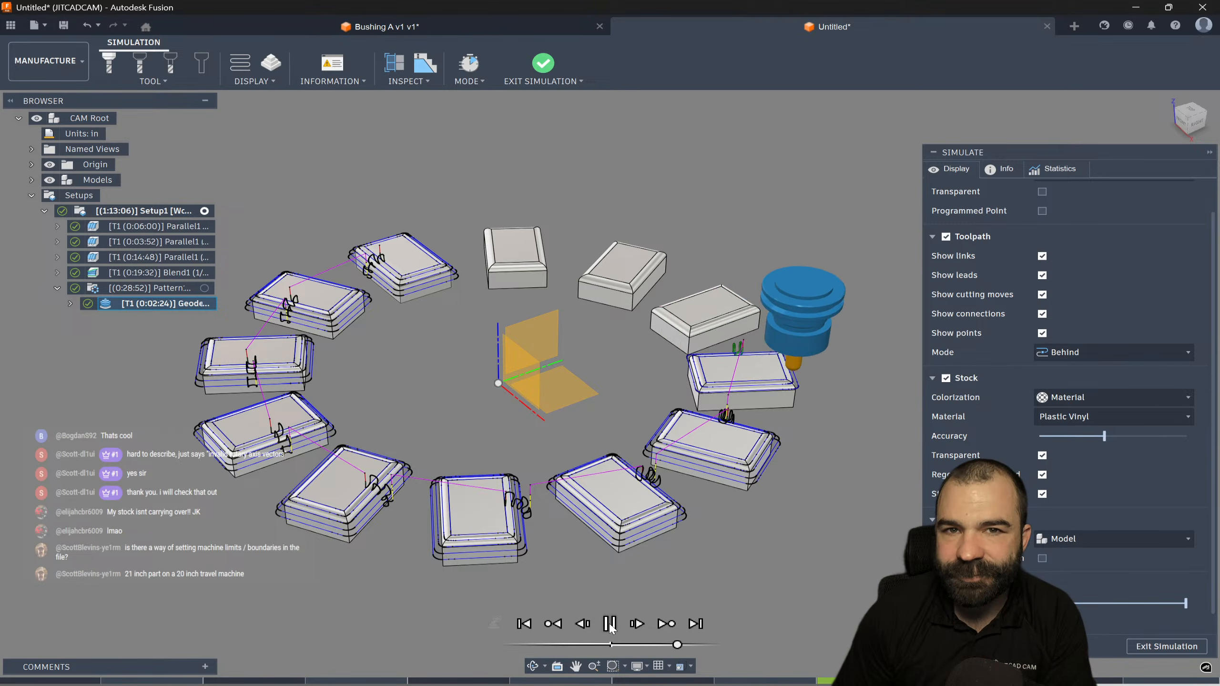
{"action": "left_click", "coordinate": [609, 624]}
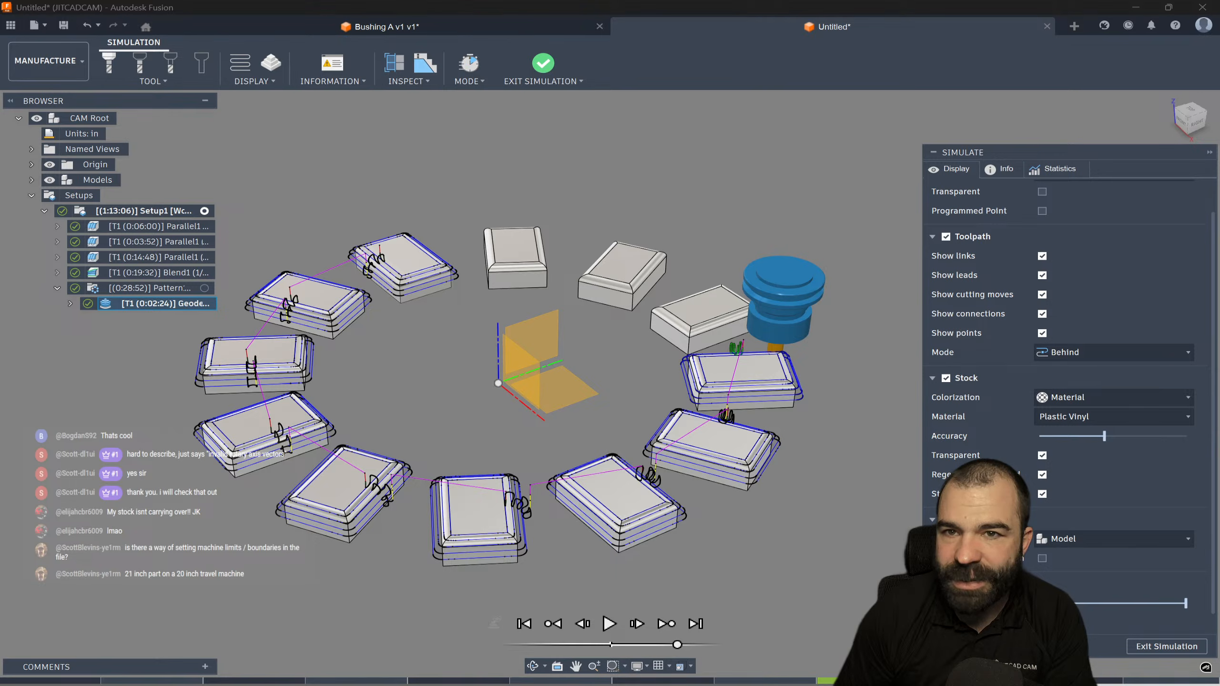
{"action": "left_click", "coordinate": [1172, 647]}
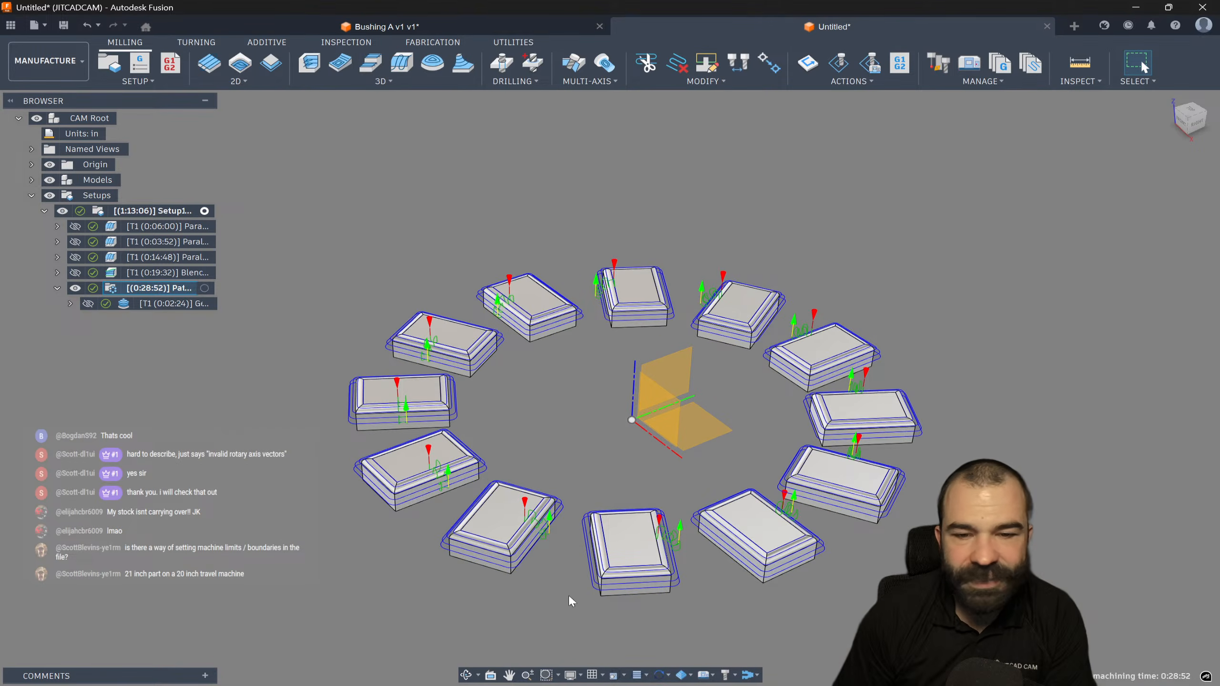
Select the Geodesic operation inside the pattern and inspect its toolpath on the source block
{"action": "left_click", "coordinate": [691, 678]}
{"action": "left_click", "coordinate": [597, 635]}
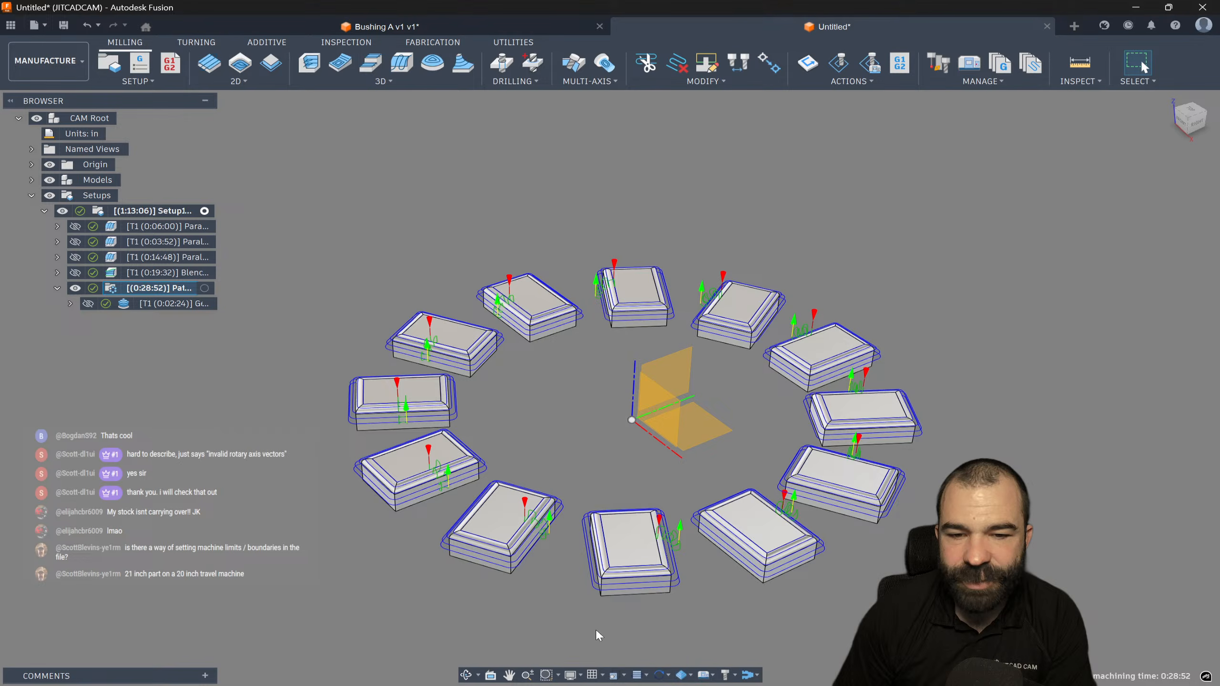
{"action": "left_click", "coordinate": [163, 306]}
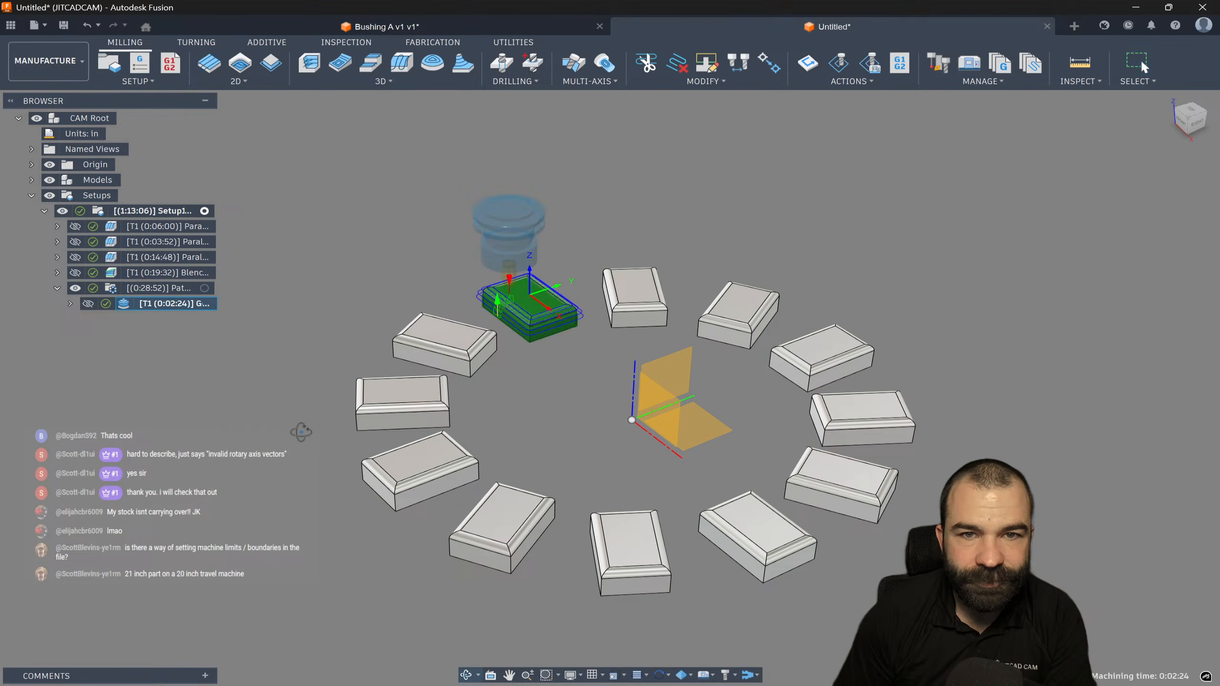
{"action": "middle_click_drag", "start_coordinate": [302, 431], "coordinate": [311, 416], "text": "shift"}
{"action": "scroll", "coordinate": [511, 335], "scroll_direction": "up", "scroll_amount": 5}
{"action": "middle_click_drag", "start_coordinate": [500, 331], "coordinate": [531, 379], "text": "shift"}
{"action": "scroll", "coordinate": [534, 384], "scroll_direction": "down", "scroll_amount": 4}
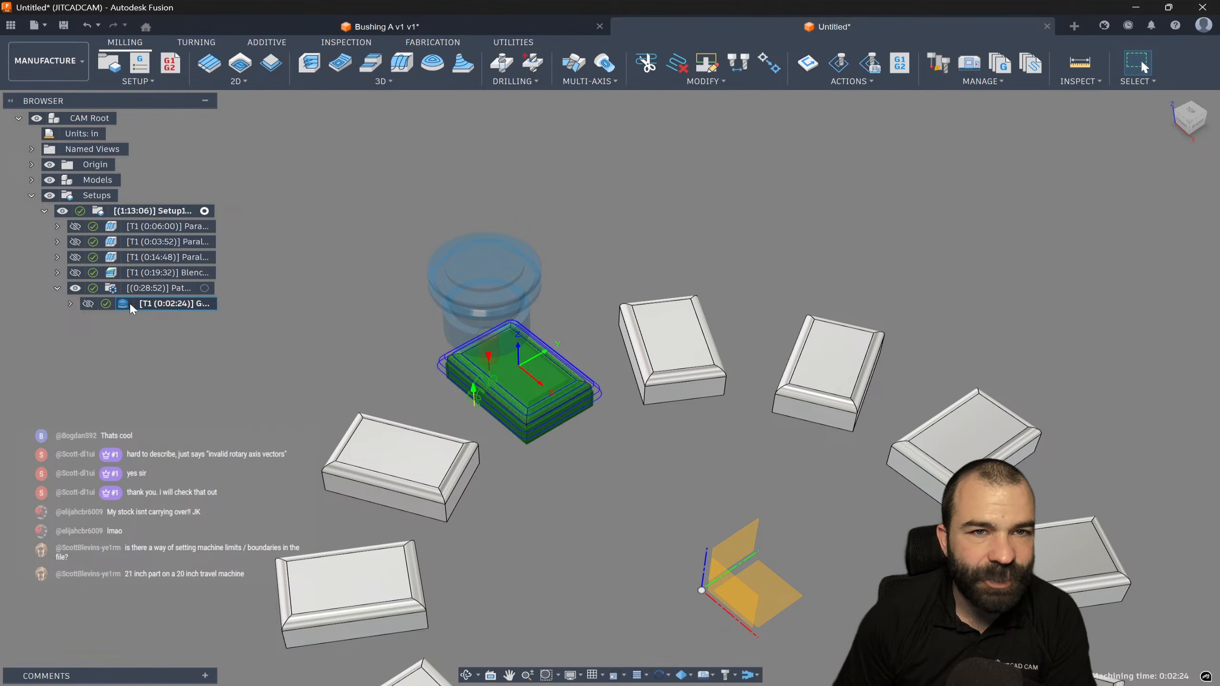
{"action": "left_click", "coordinate": [267, 320]}
Edit Setup1 and add the other eleven blocks to its model selection so all twelve bodies are included
{"action": "double_click", "coordinate": [99, 212]}
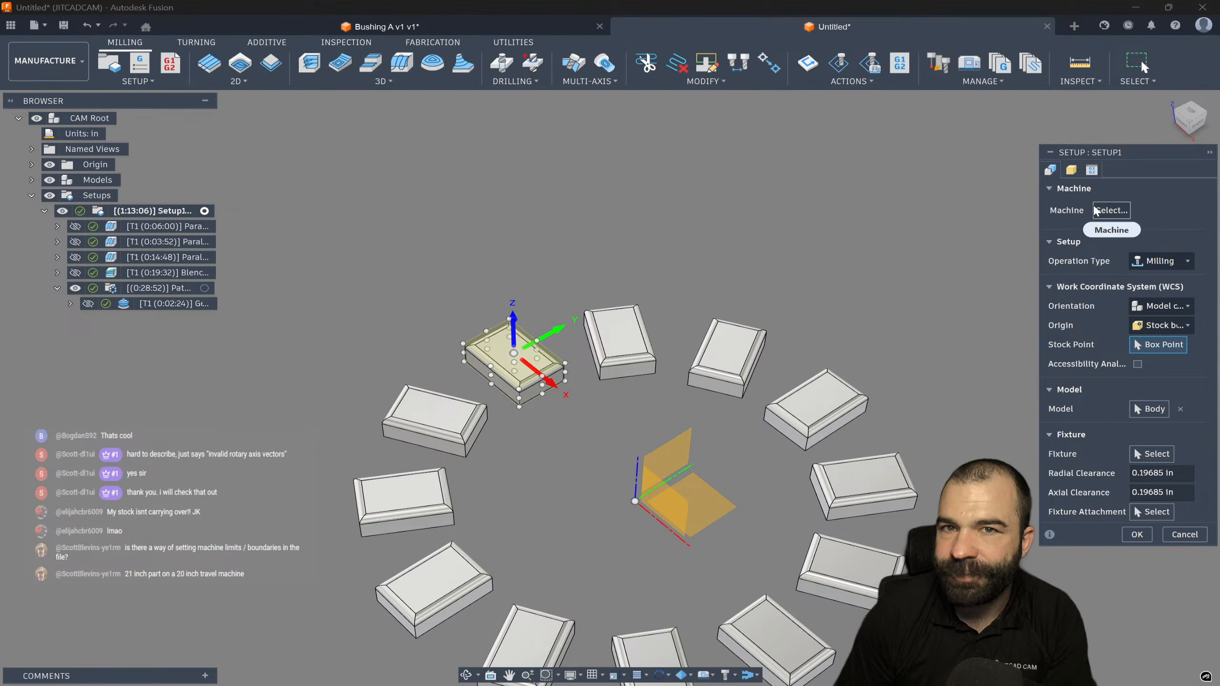
{"action": "left_click", "coordinate": [1161, 404]}
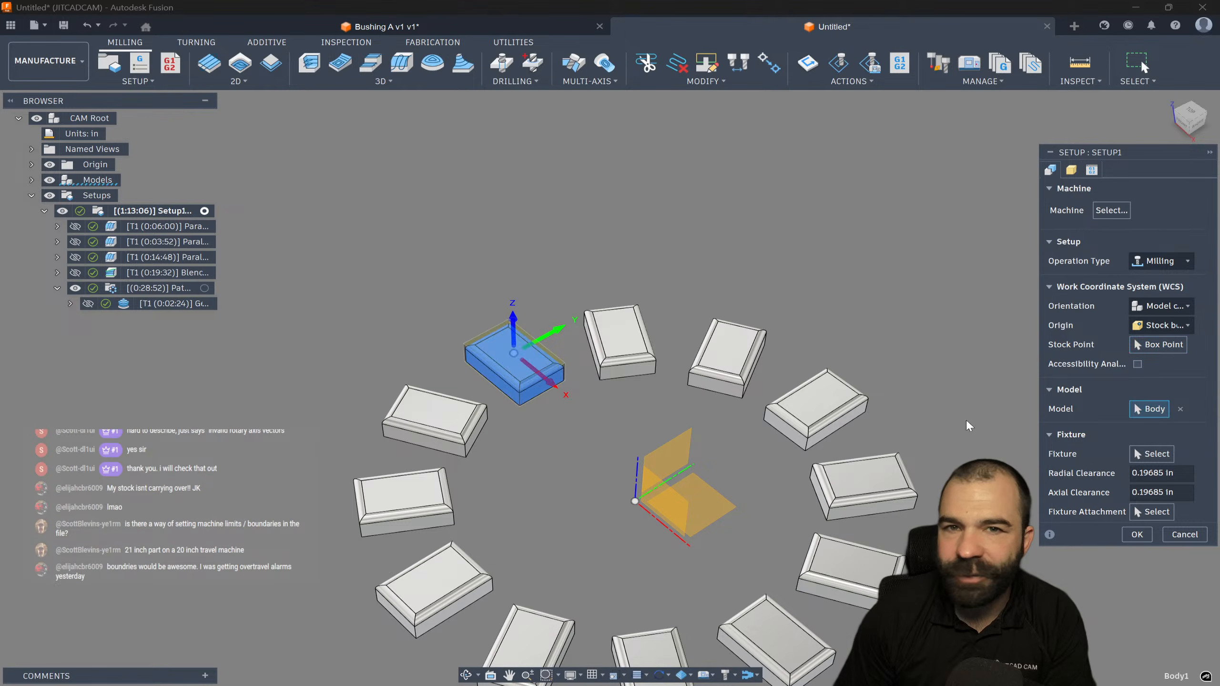
{"action": "scroll", "coordinate": [582, 376], "scroll_direction": "down", "scroll_amount": 2}
{"action": "left_click", "coordinate": [509, 411]}
{"action": "left_click", "coordinate": [487, 449]}
{"action": "left_click", "coordinate": [497, 502]}
{"action": "left_click", "coordinate": [547, 550]}
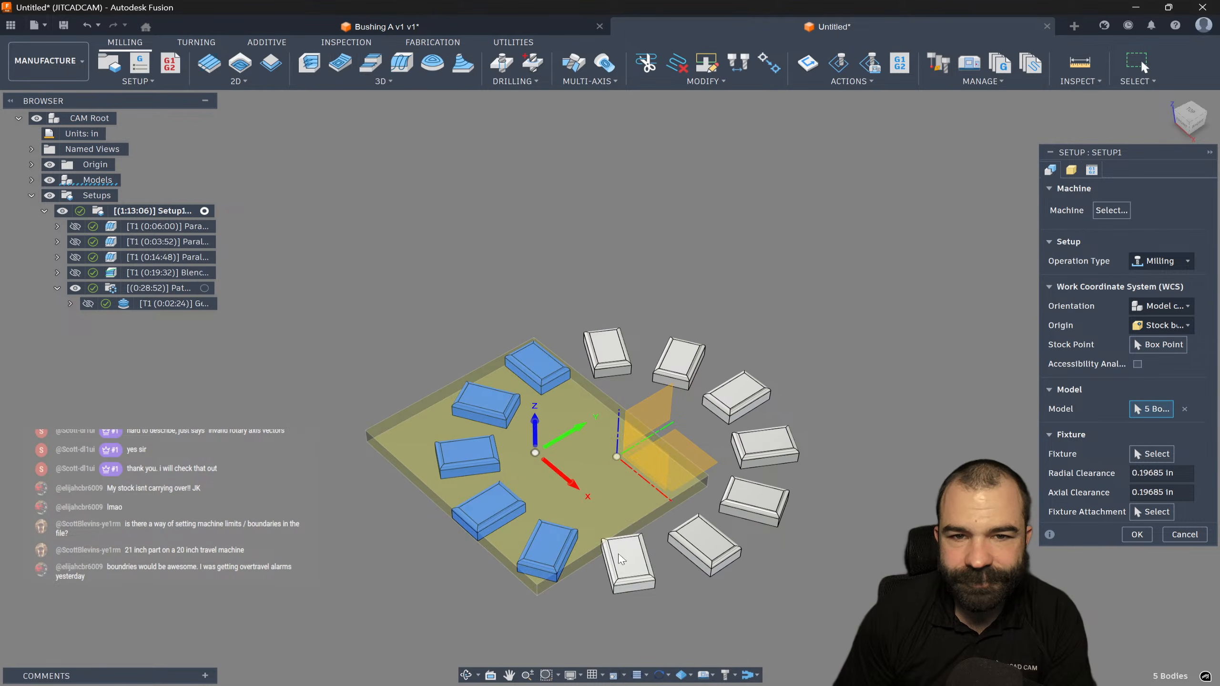
{"action": "left_click", "coordinate": [627, 562]}
{"action": "left_click", "coordinate": [703, 546]}
{"action": "left_click", "coordinate": [754, 500]}
{"action": "left_click", "coordinate": [758, 439]}
{"action": "left_click", "coordinate": [737, 396]}
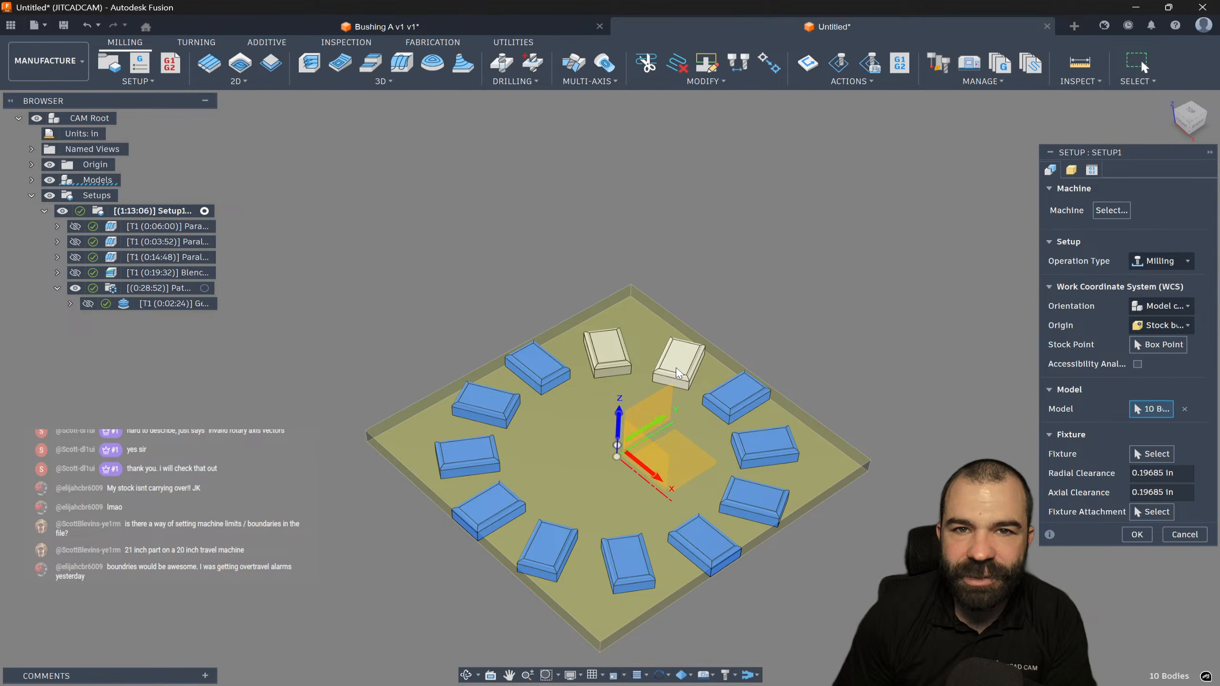
{"action": "left_click", "coordinate": [678, 362]}
{"action": "left_click", "coordinate": [619, 356]}
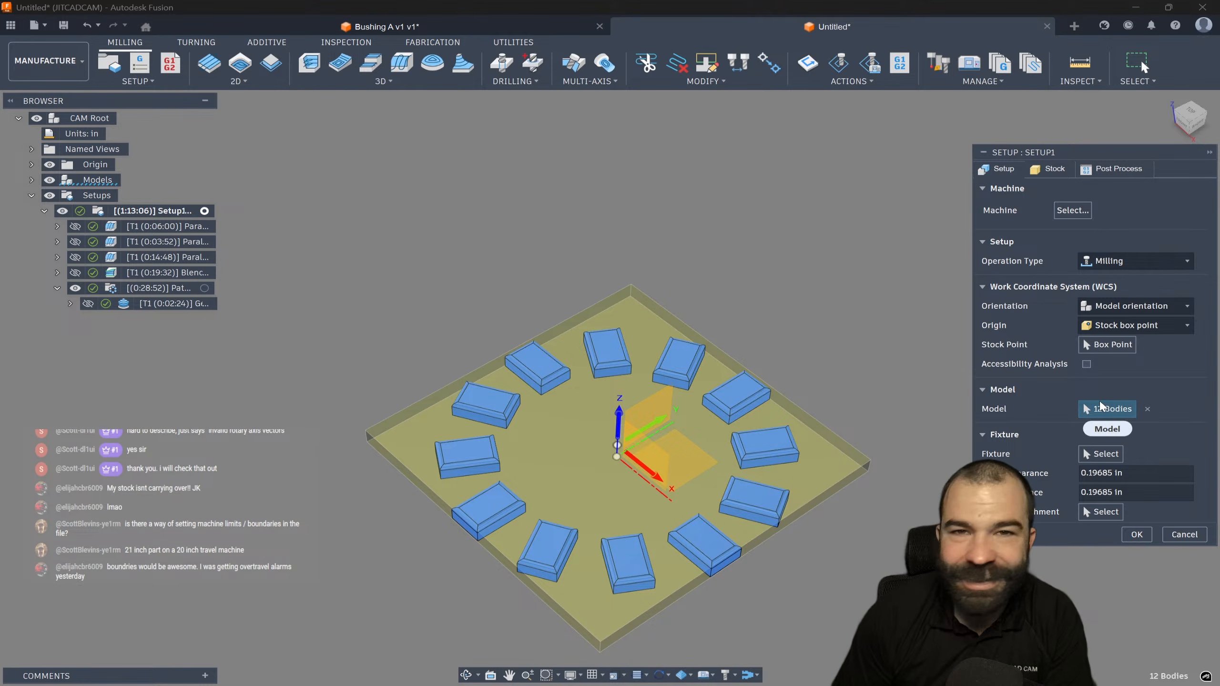
{"action": "left_click", "coordinate": [1134, 540]}
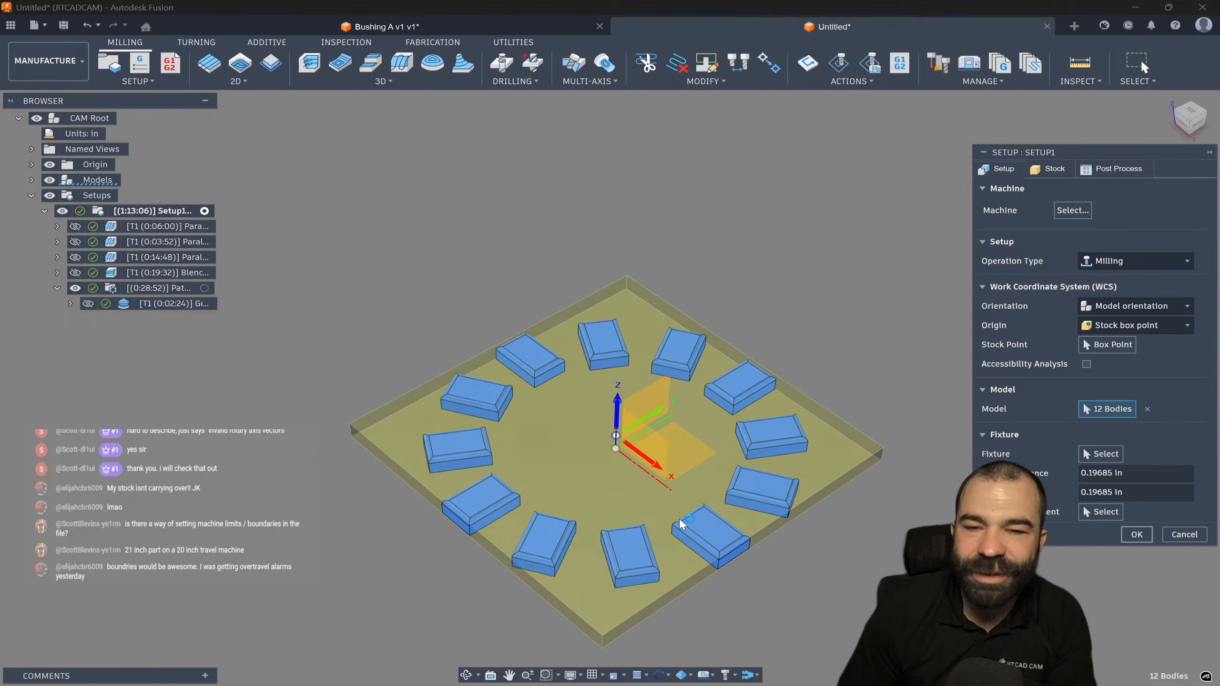
Compare the circular pattern's toolpaths with the single source Geodesic toolpath
{"action": "left_click", "coordinate": [114, 288]}
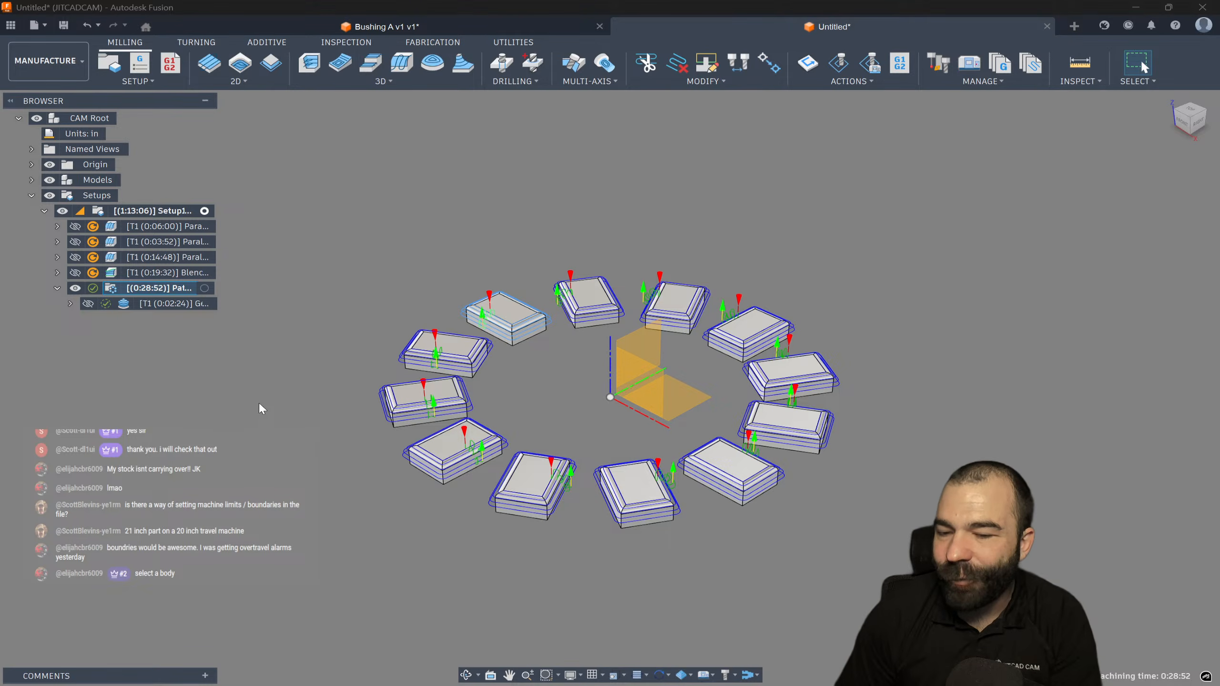
{"action": "left_click", "coordinate": [166, 303]}
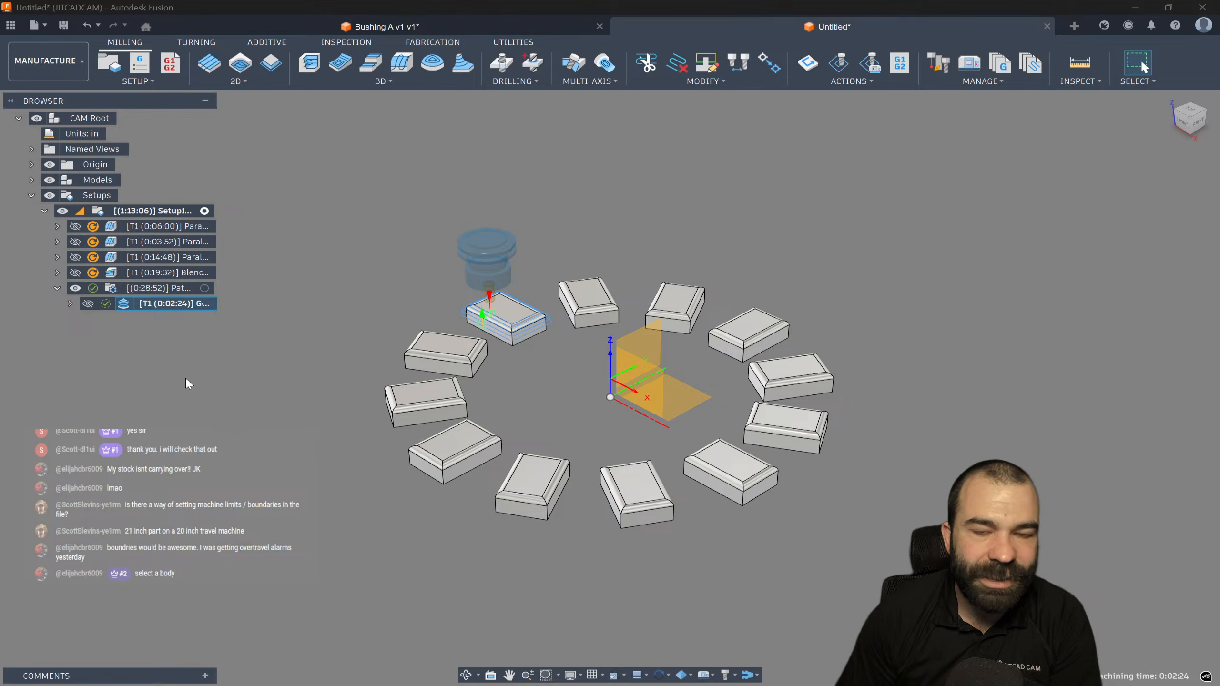
{"action": "middle_click_drag", "start_coordinate": [306, 383], "coordinate": [316, 392], "text": "shift"}
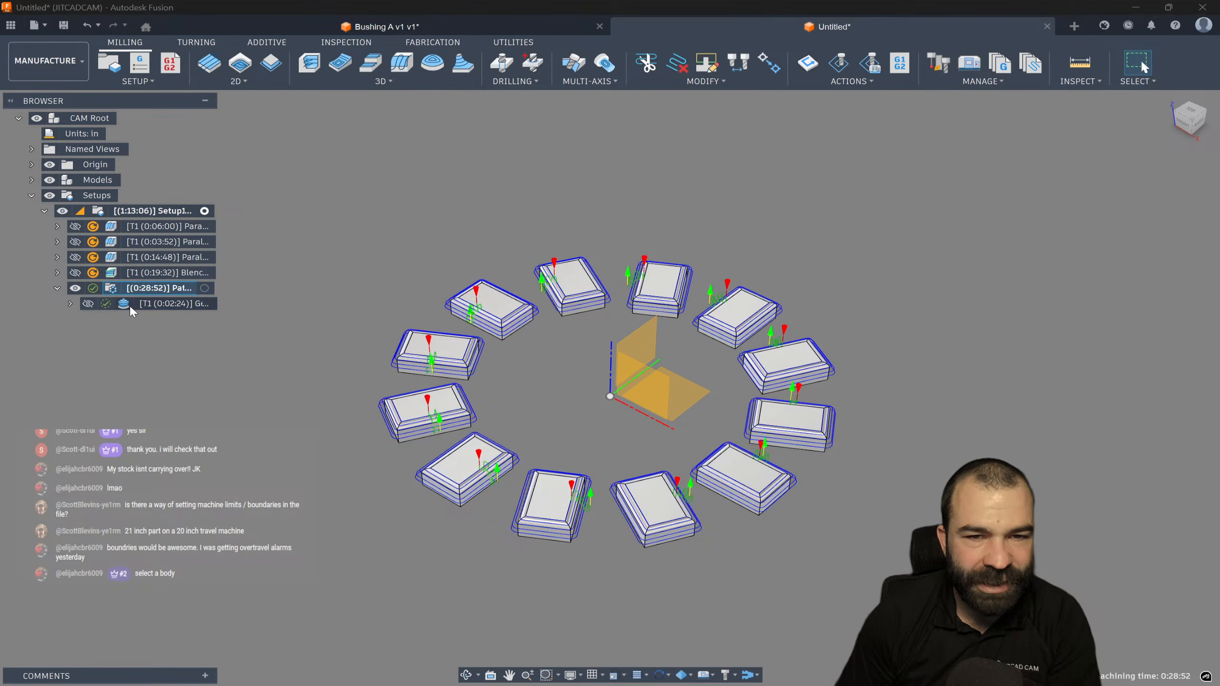
Delete the three Parallel operations and the Blend operation from Setup1
{"action": "left_click", "coordinate": [120, 272]}
{"action": "left_click", "coordinate": [138, 225], "text": "shift"}
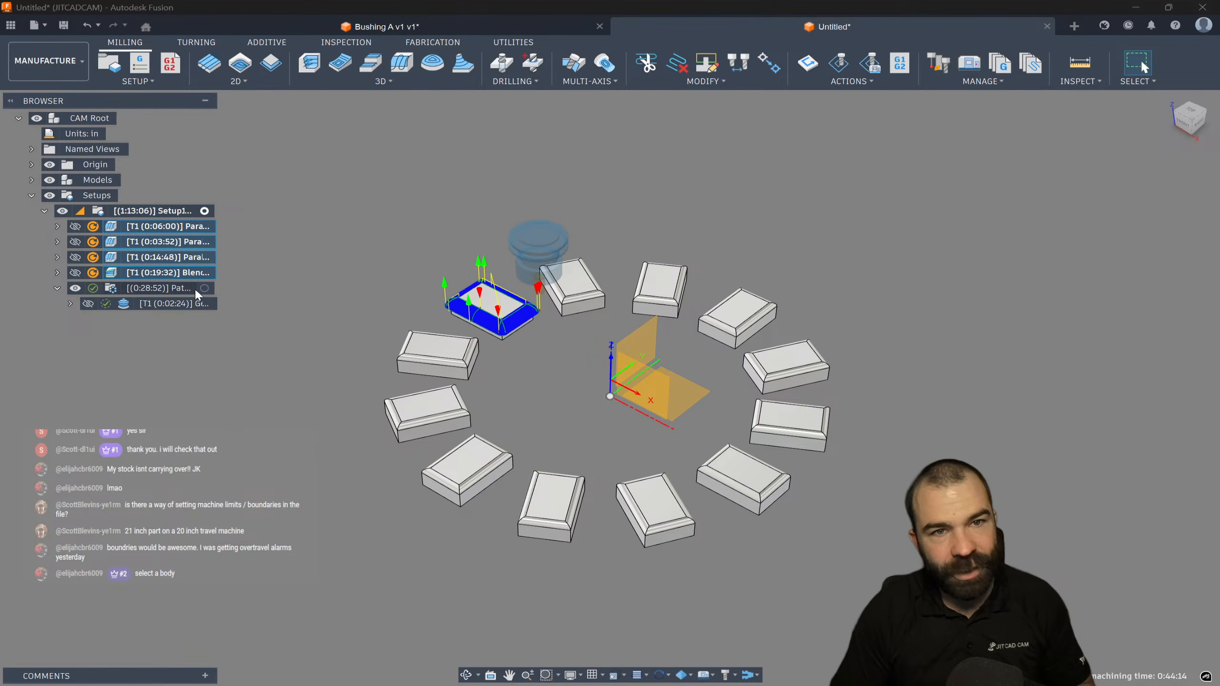
{"action": "key", "text": "Escape"}
{"action": "key", "text": "Delete"}
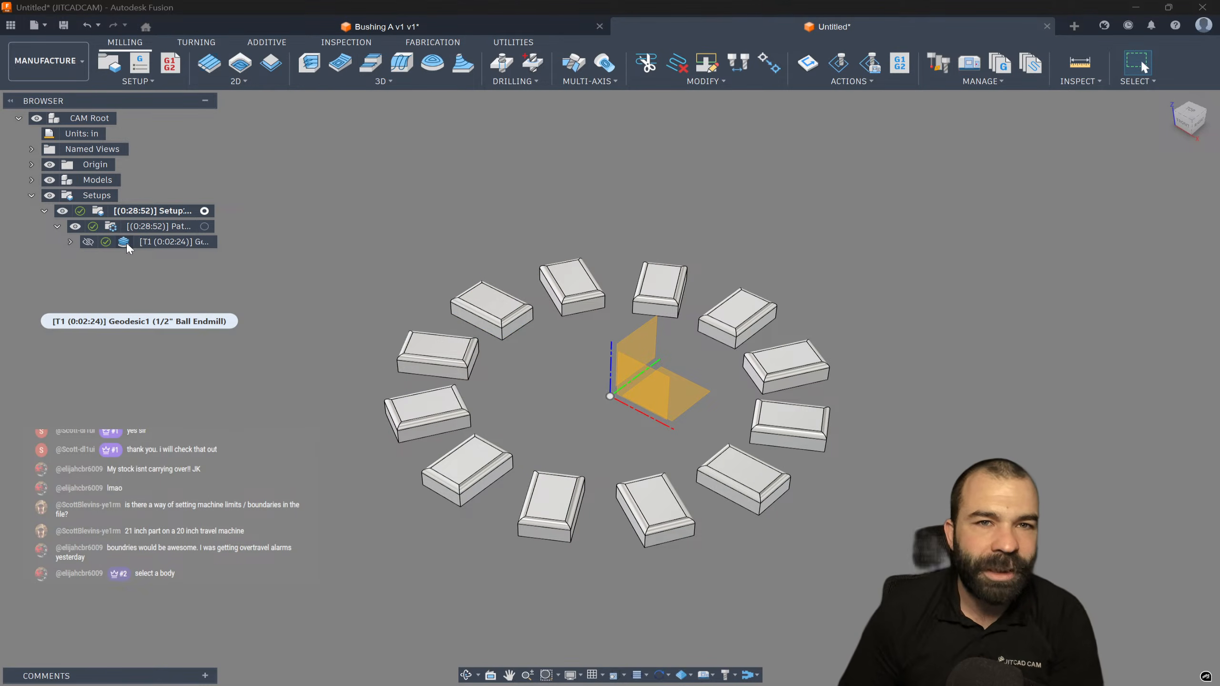
Simulate the circular pattern and set the stock colorization to Tool
{"action": "left_click", "coordinate": [124, 225]}
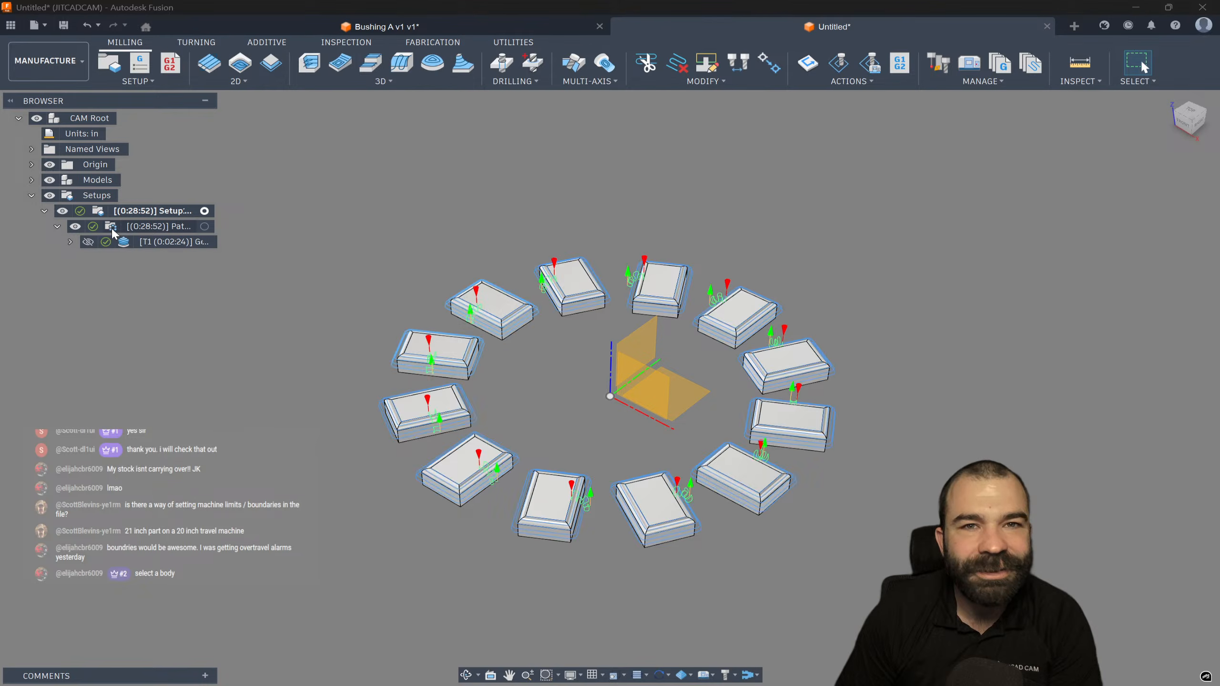
{"action": "right_click", "coordinate": [163, 225]}
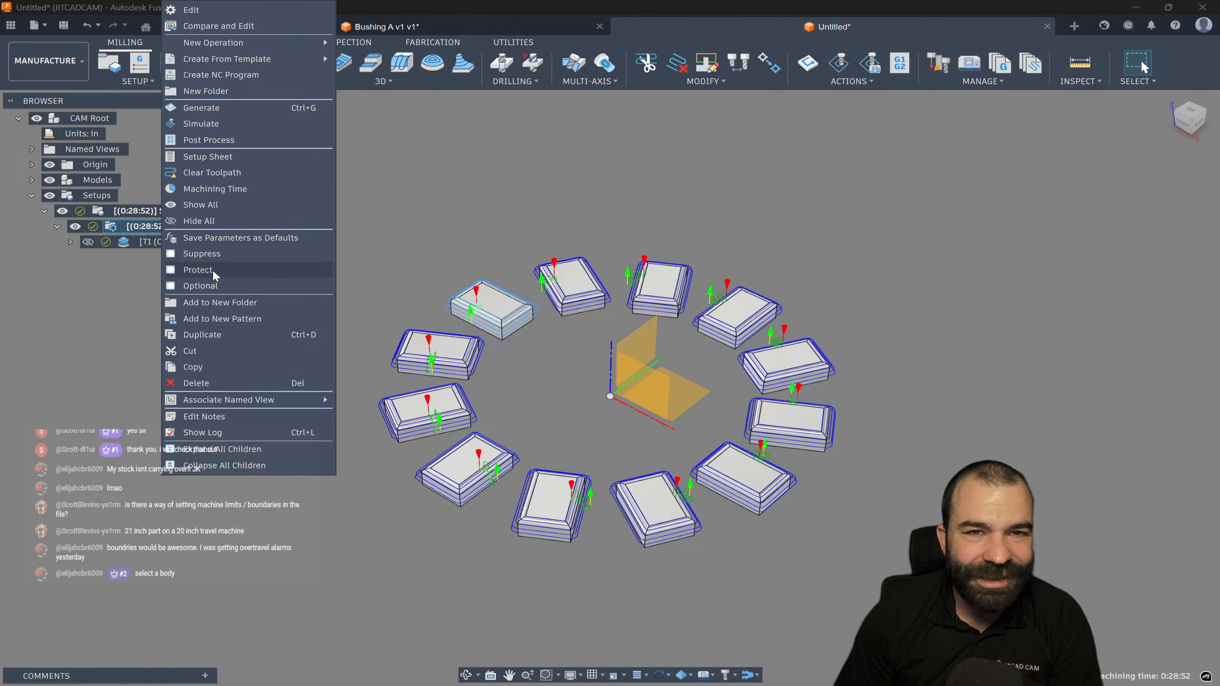
{"action": "left_click", "coordinate": [202, 125]}
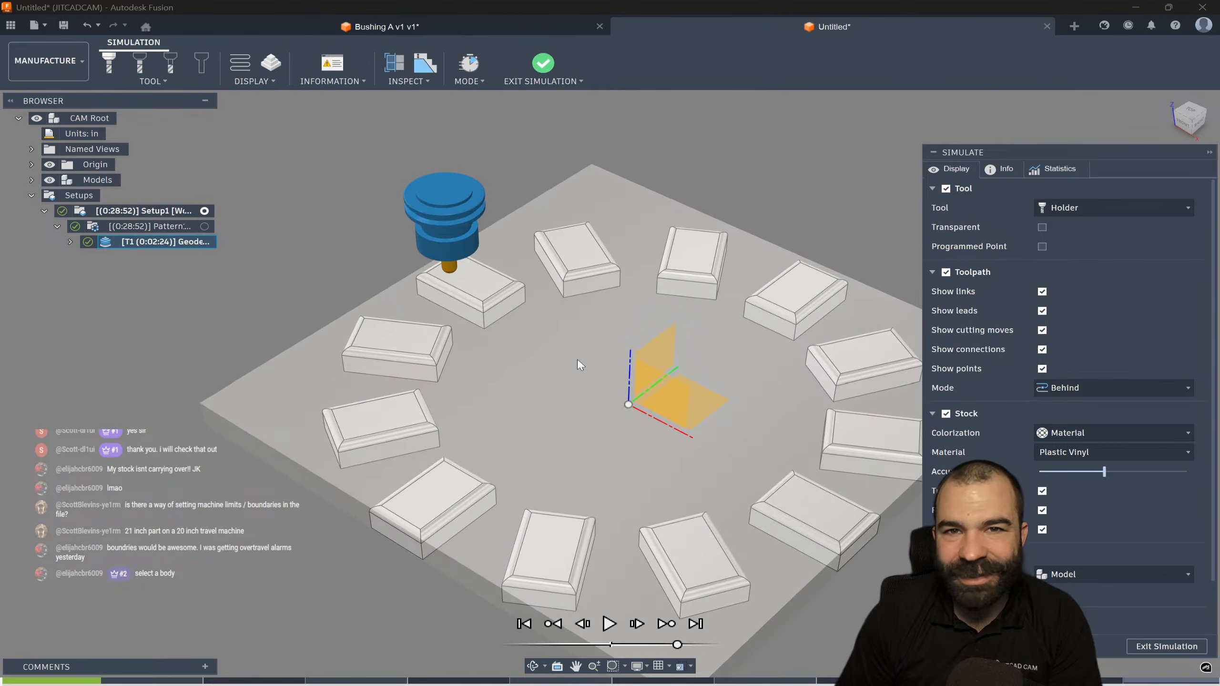
{"action": "left_click", "coordinate": [1102, 432]}
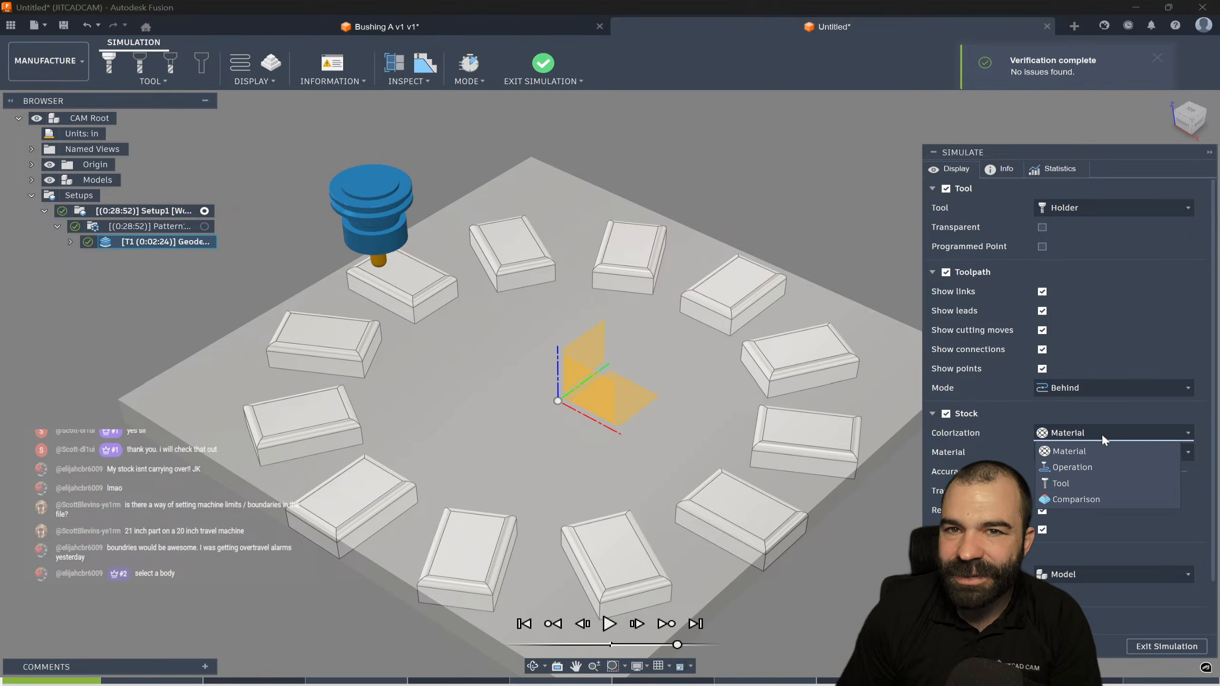
{"action": "left_click", "coordinate": [1076, 484]}
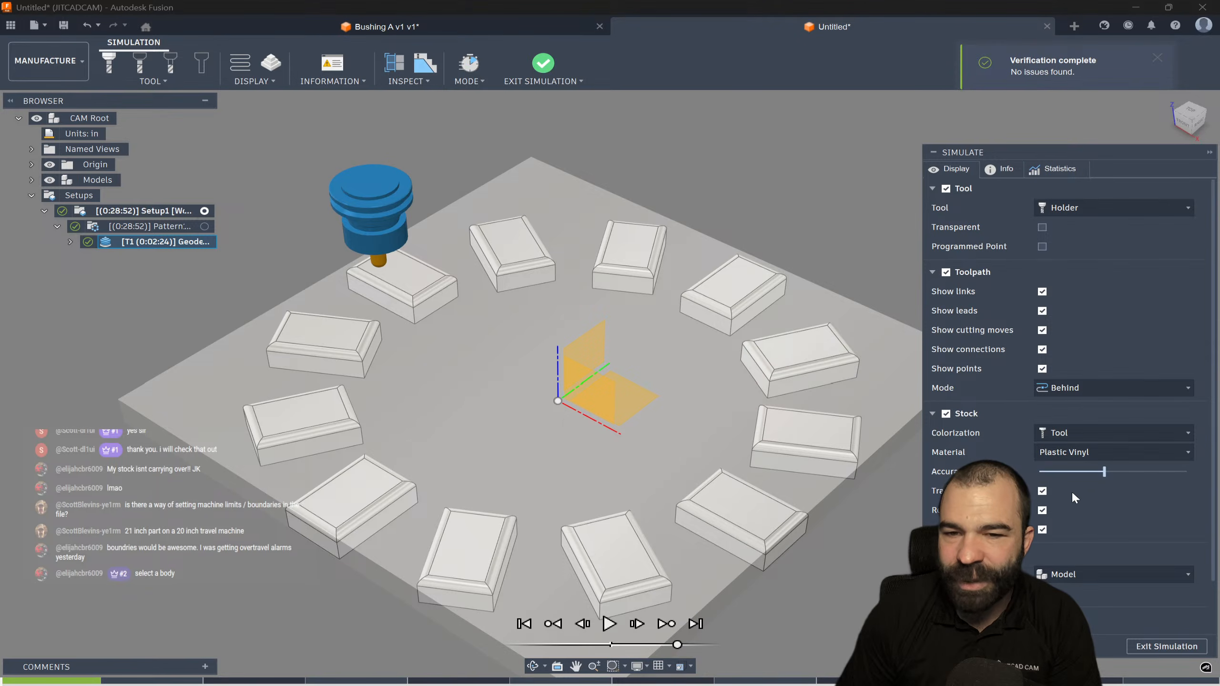
Play the simulation through the first few blocks, pause it, and inspect the machined stock around them up close
{"action": "key", "text": "space"}
{"action": "key", "text": "space"}
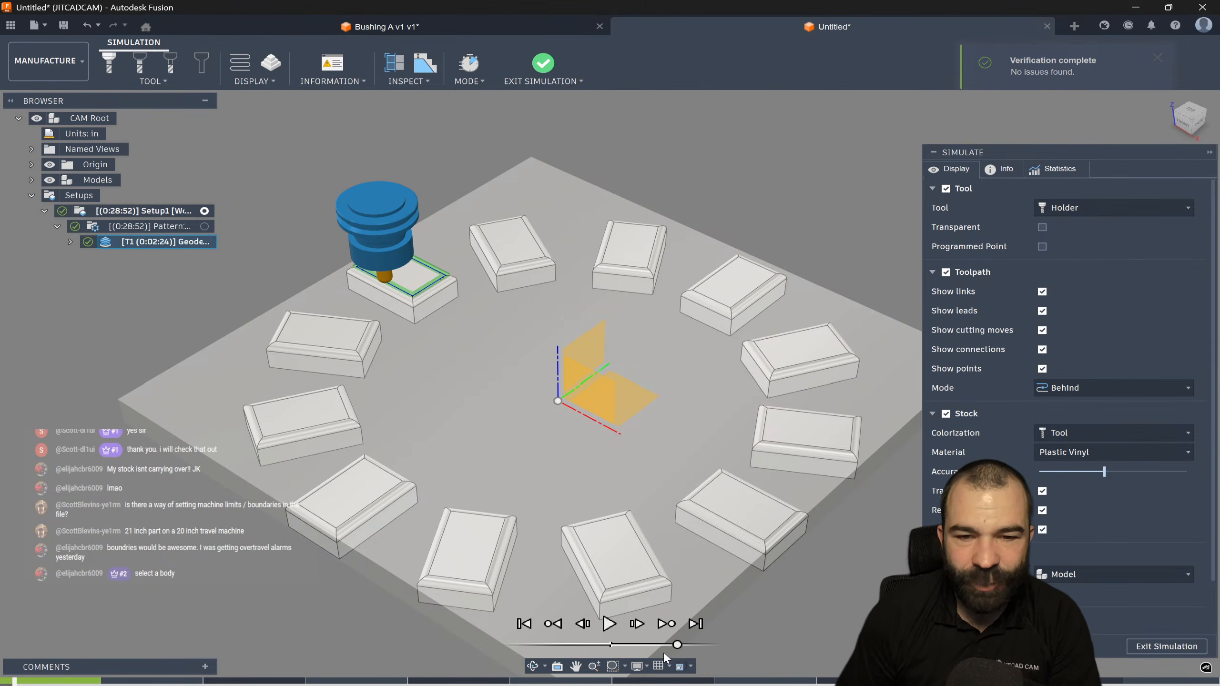
{"action": "left_click", "coordinate": [609, 624]}
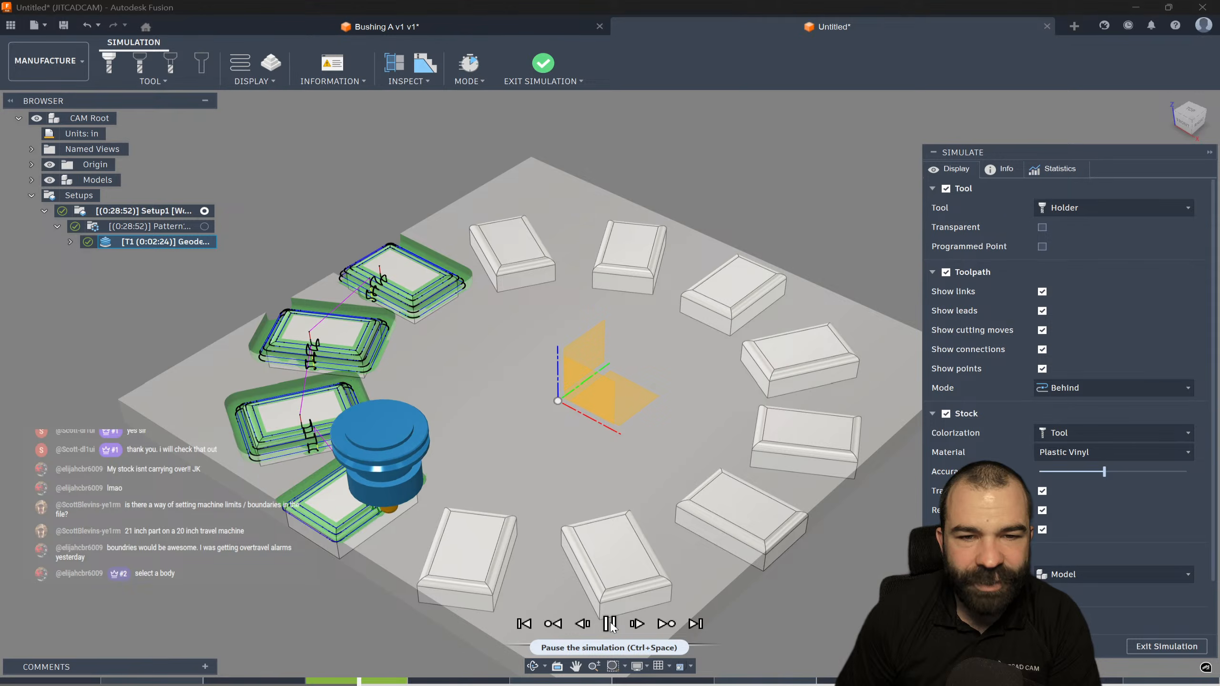
{"action": "left_click", "coordinate": [610, 624]}
{"action": "scroll", "coordinate": [321, 523], "scroll_direction": "up", "scroll_amount": 5}
{"action": "scroll", "coordinate": [355, 485], "scroll_direction": "down", "scroll_amount": 3}
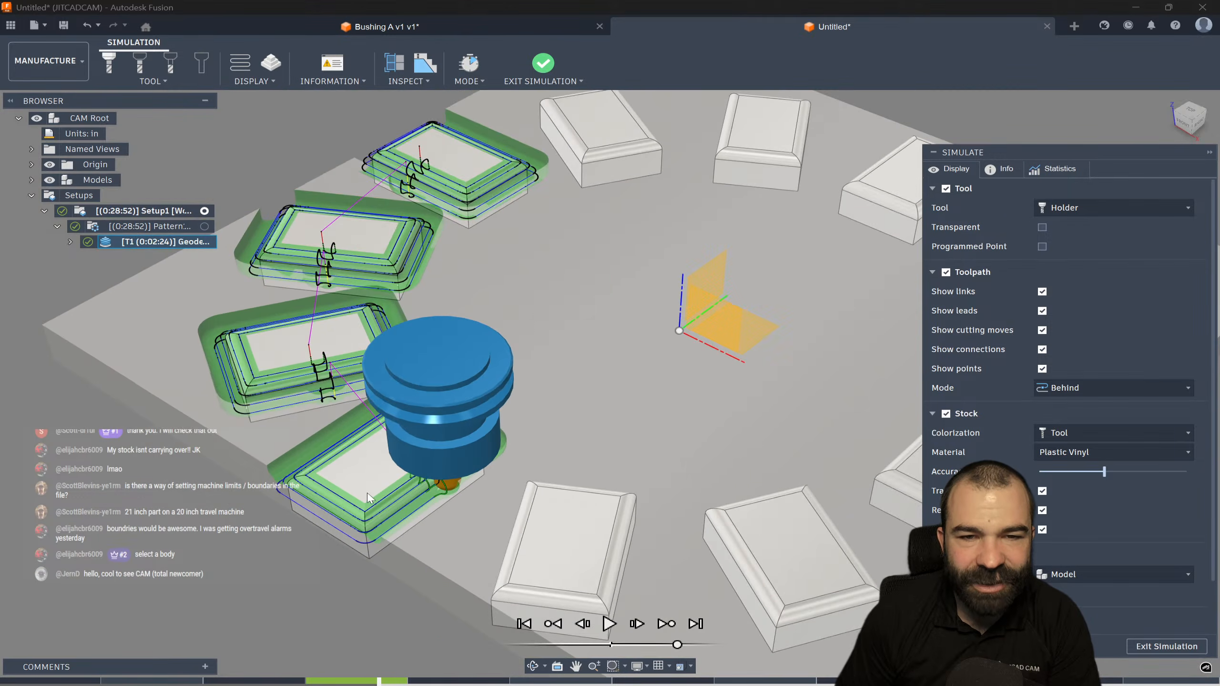
{"action": "scroll", "coordinate": [283, 327], "scroll_direction": "down", "scroll_amount": 5}
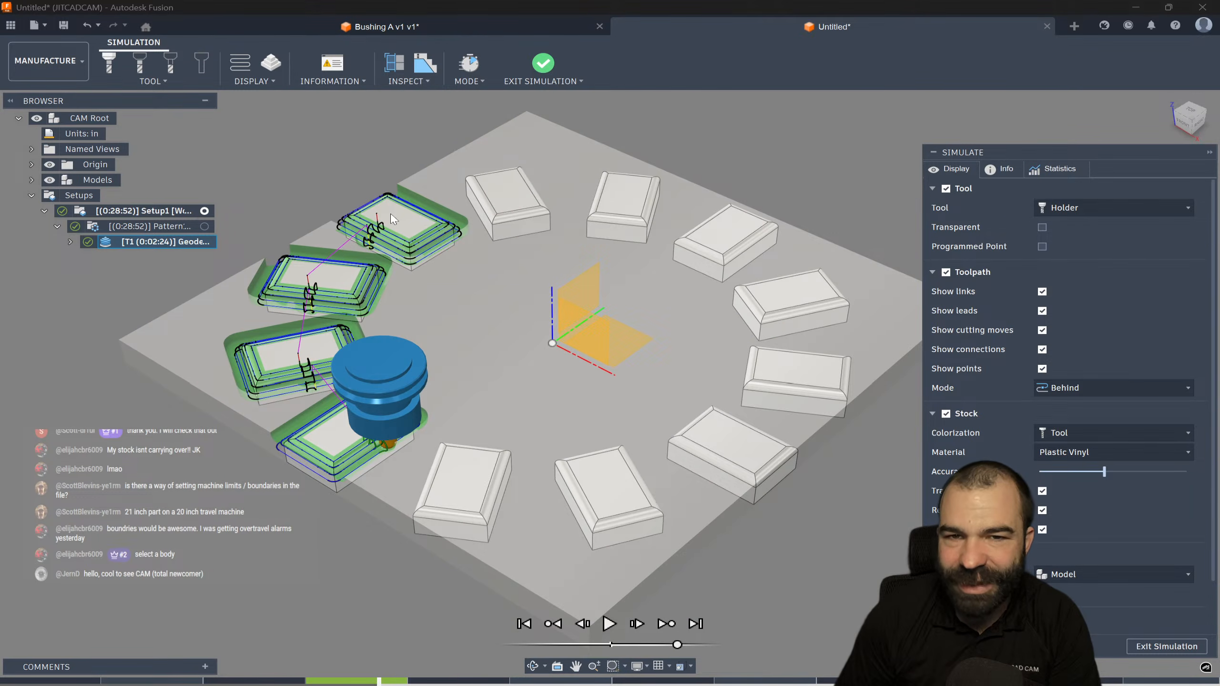
{"action": "scroll", "coordinate": [379, 254], "scroll_direction": "up", "scroll_amount": 5}
{"action": "scroll", "coordinate": [380, 254], "scroll_direction": "up", "scroll_amount": 2}
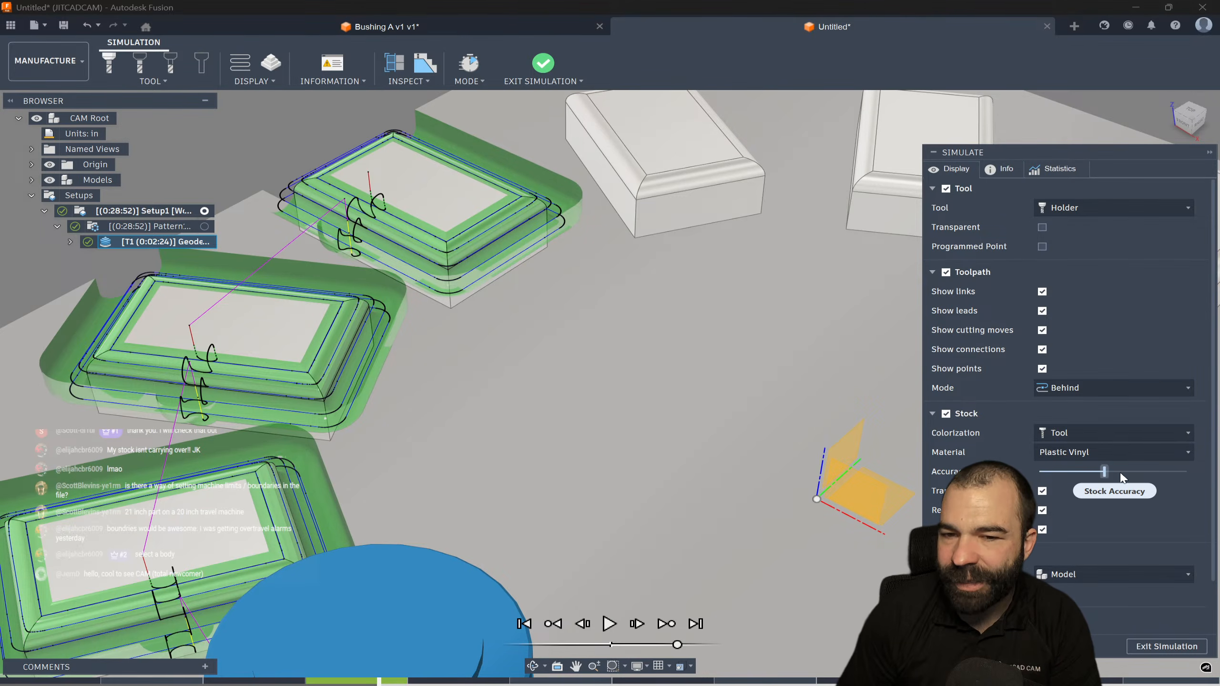
Raise the simulation's stock accuracy to its maximum and review the machined stock around the patterned blocks
{"action": "left_click", "coordinate": [1170, 473]}
{"action": "scroll", "coordinate": [428, 284], "scroll_direction": "down", "scroll_amount": 2}
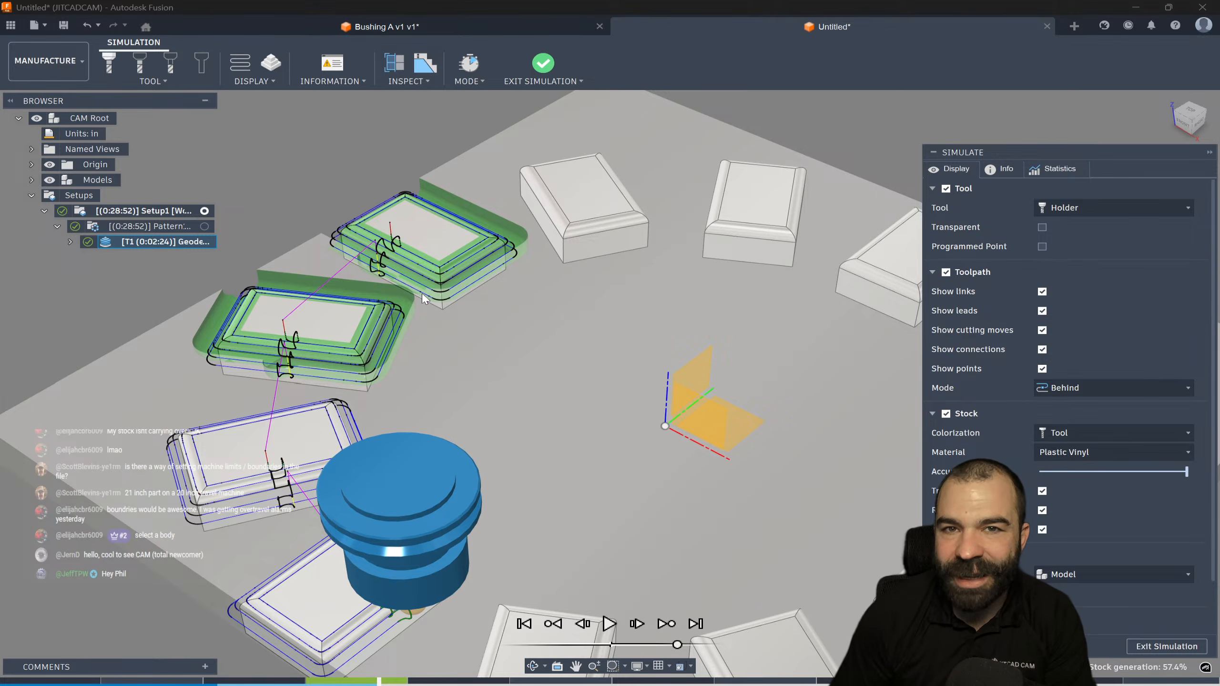
{"action": "scroll", "coordinate": [292, 214], "scroll_direction": "down", "scroll_amount": 1}
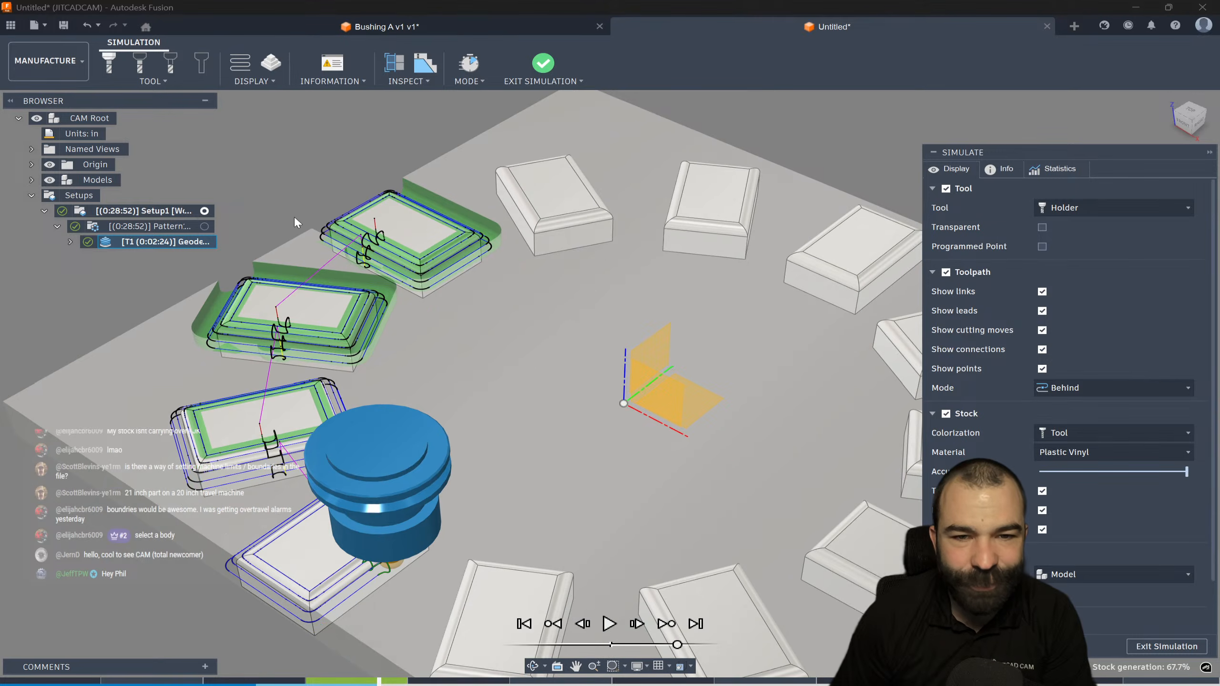
{"action": "scroll", "coordinate": [358, 241], "scroll_direction": "down", "scroll_amount": 2}
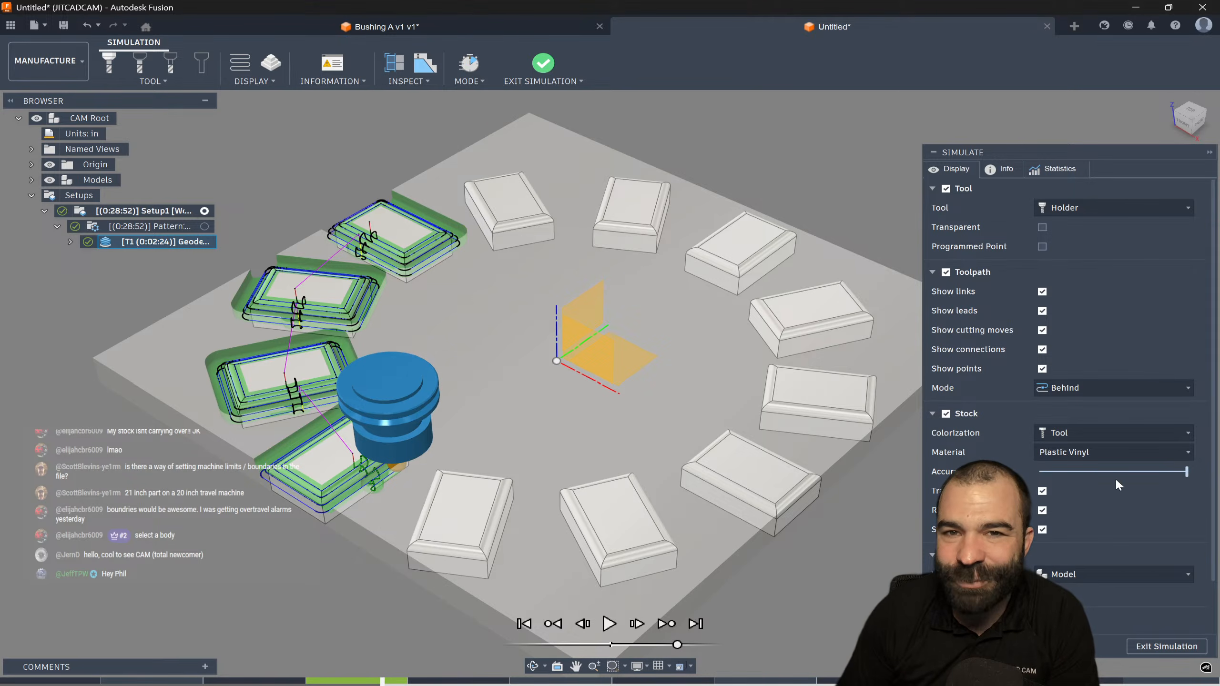
{"action": "left_click", "coordinate": [1115, 433]}
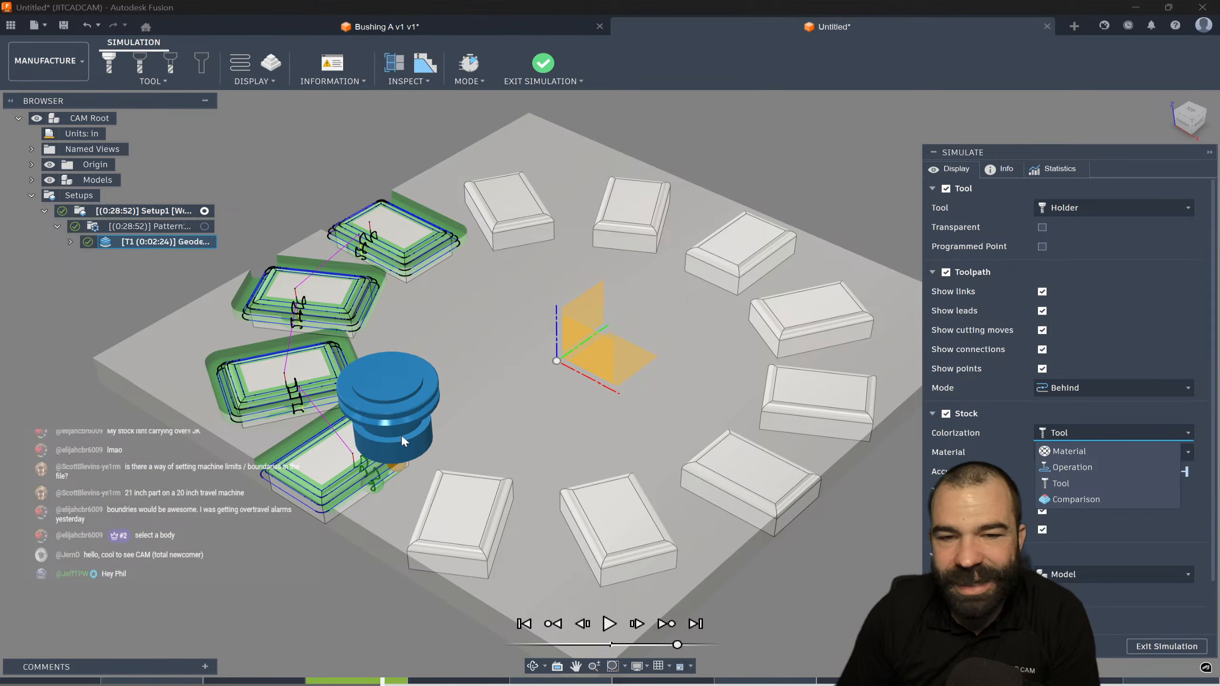
Exit the simulation and close the untitled block-pattern document without saving it
{"action": "left_click", "coordinate": [1162, 646]}
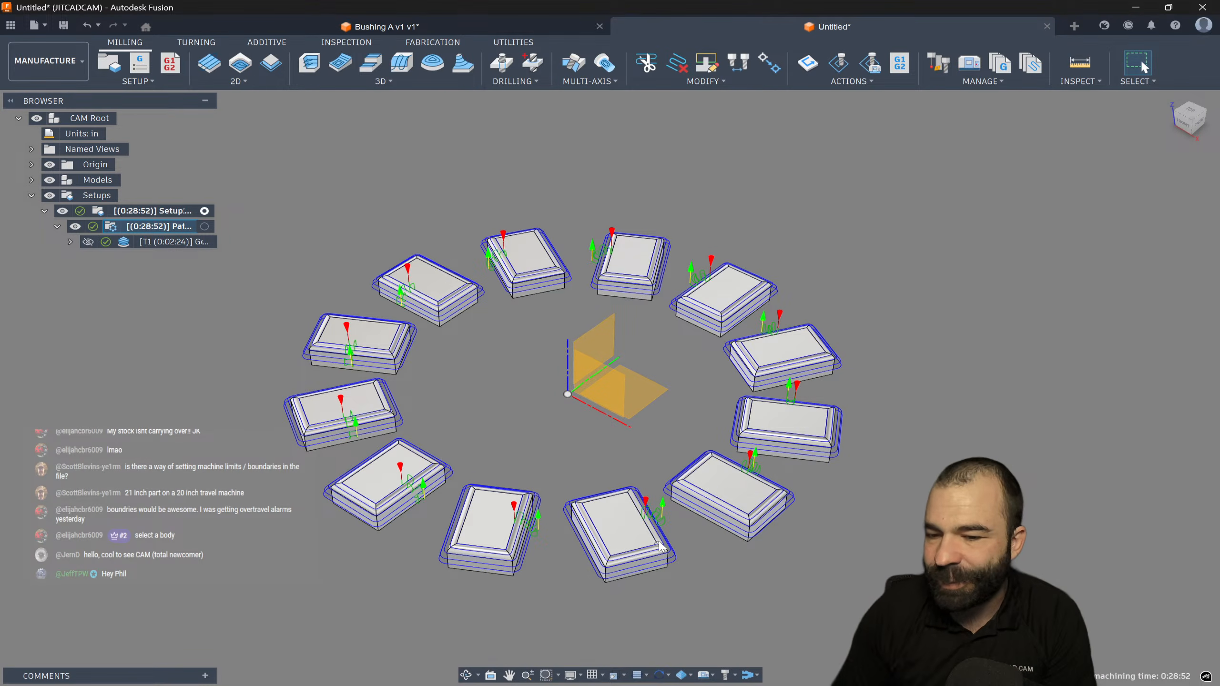
{"action": "scroll", "coordinate": [520, 528], "scroll_direction": "down", "scroll_amount": 2}
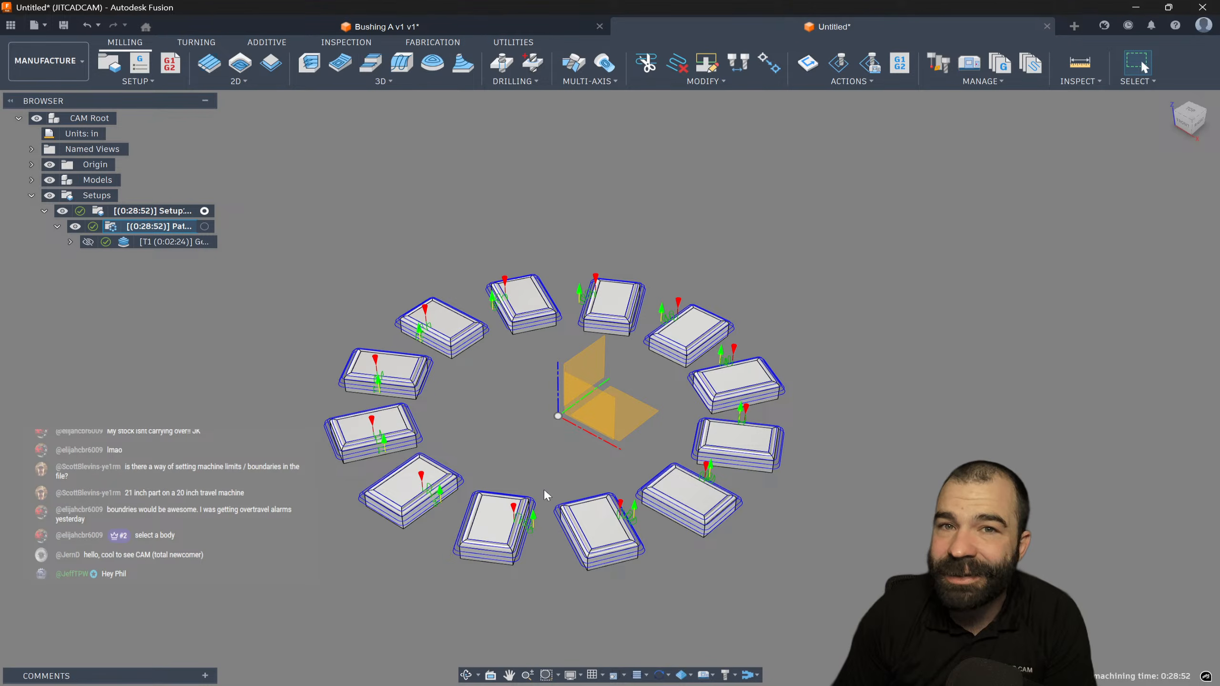
{"action": "left_click", "coordinate": [1047, 27]}
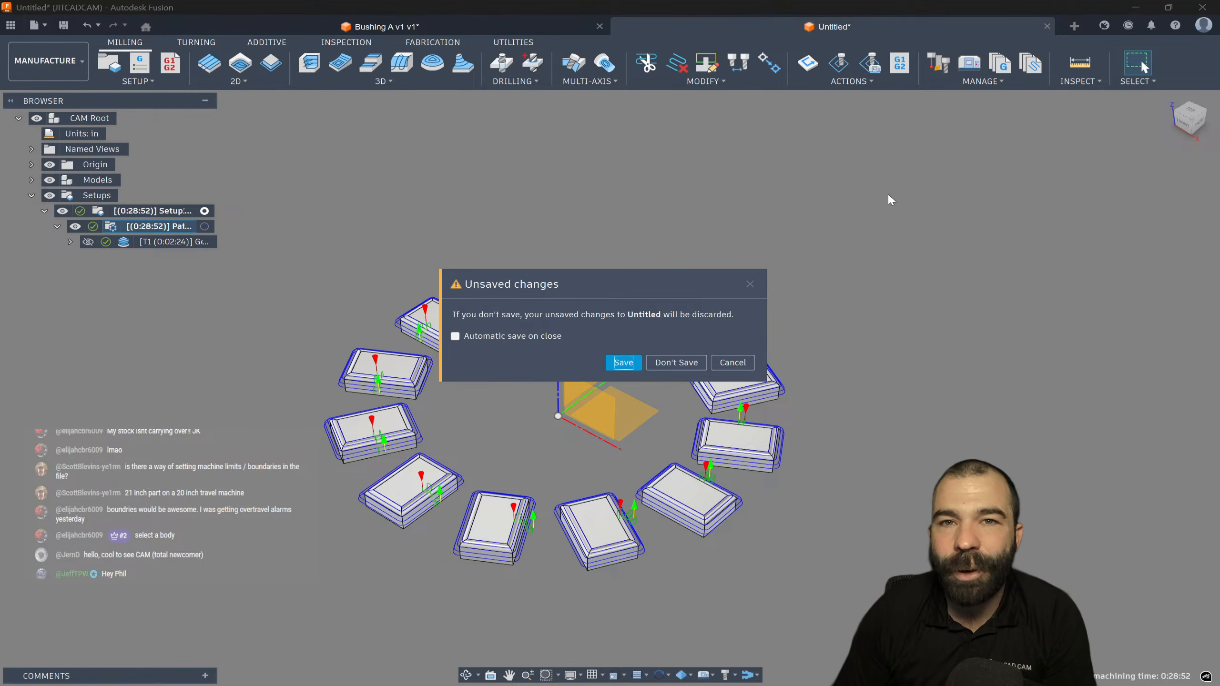
{"action": "left_click", "coordinate": [677, 362]}
{"action": "left_click", "coordinate": [1074, 26]}
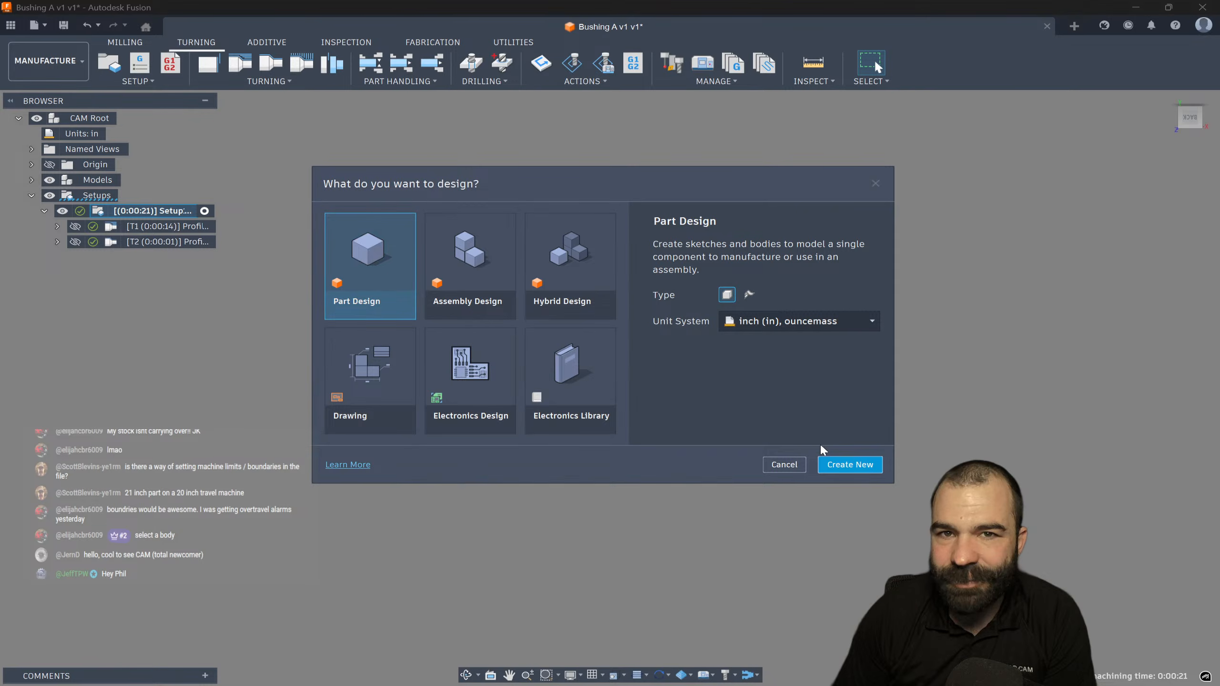
{"action": "left_click", "coordinate": [847, 470]}
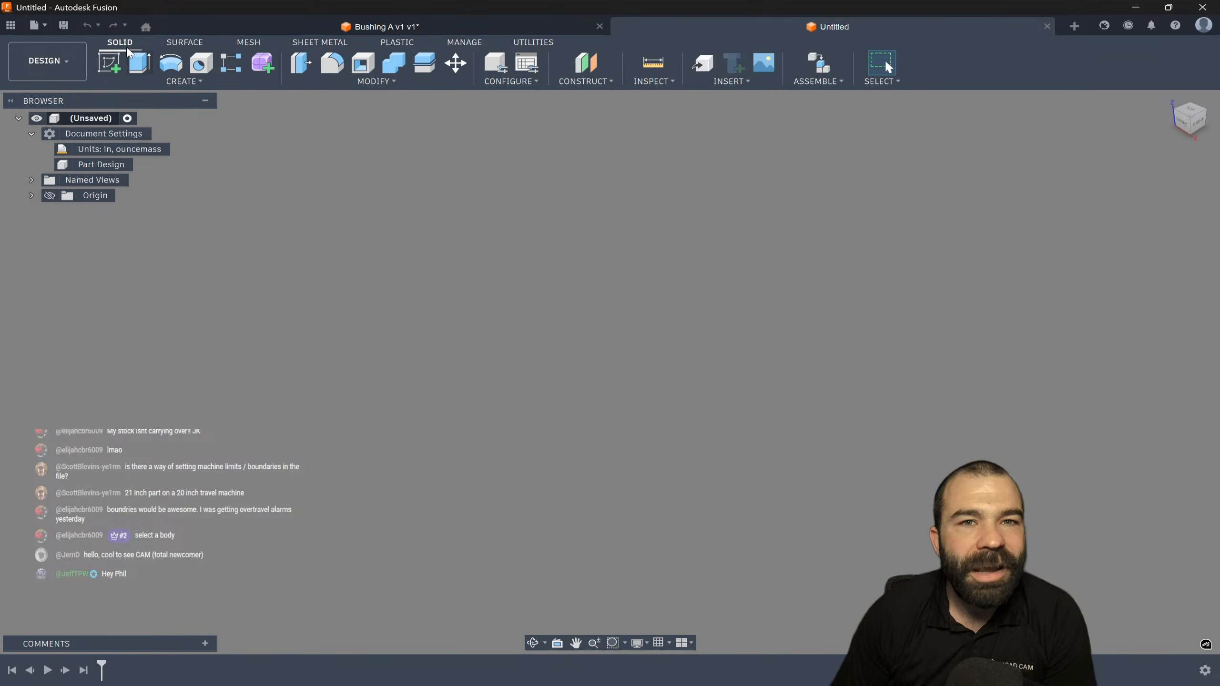
{"action": "left_click", "coordinate": [110, 62]}
{"action": "left_click", "coordinate": [663, 370]}
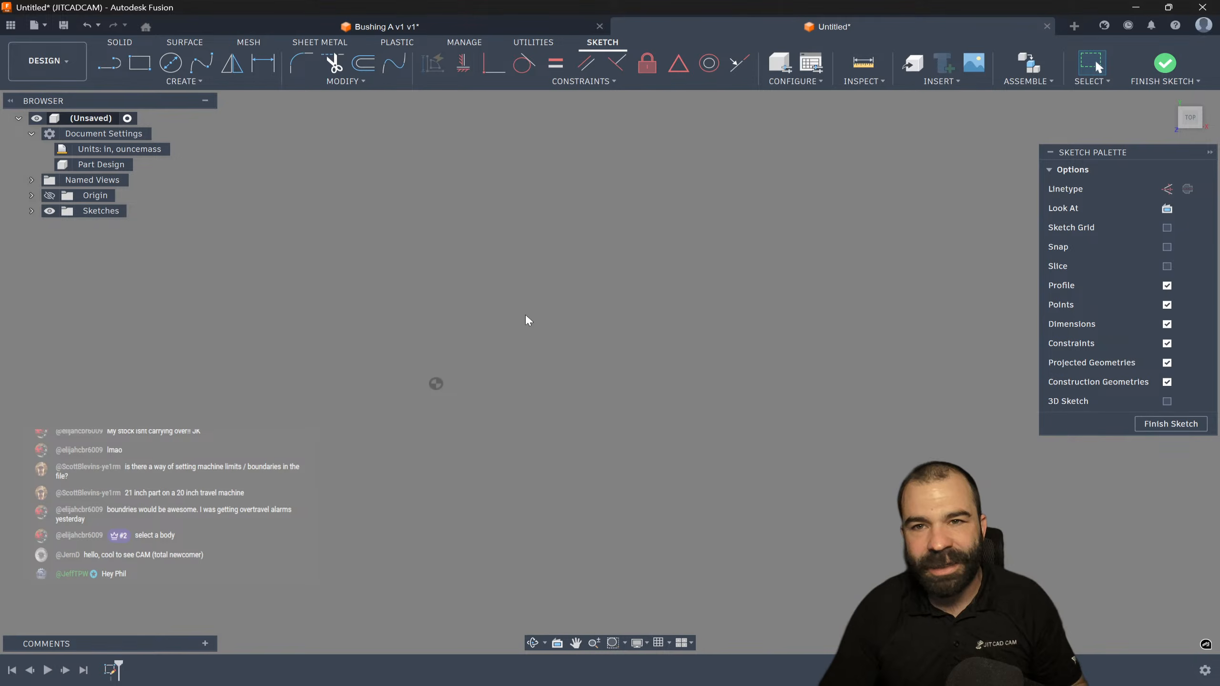
{"action": "left_click", "coordinate": [1142, 426]}
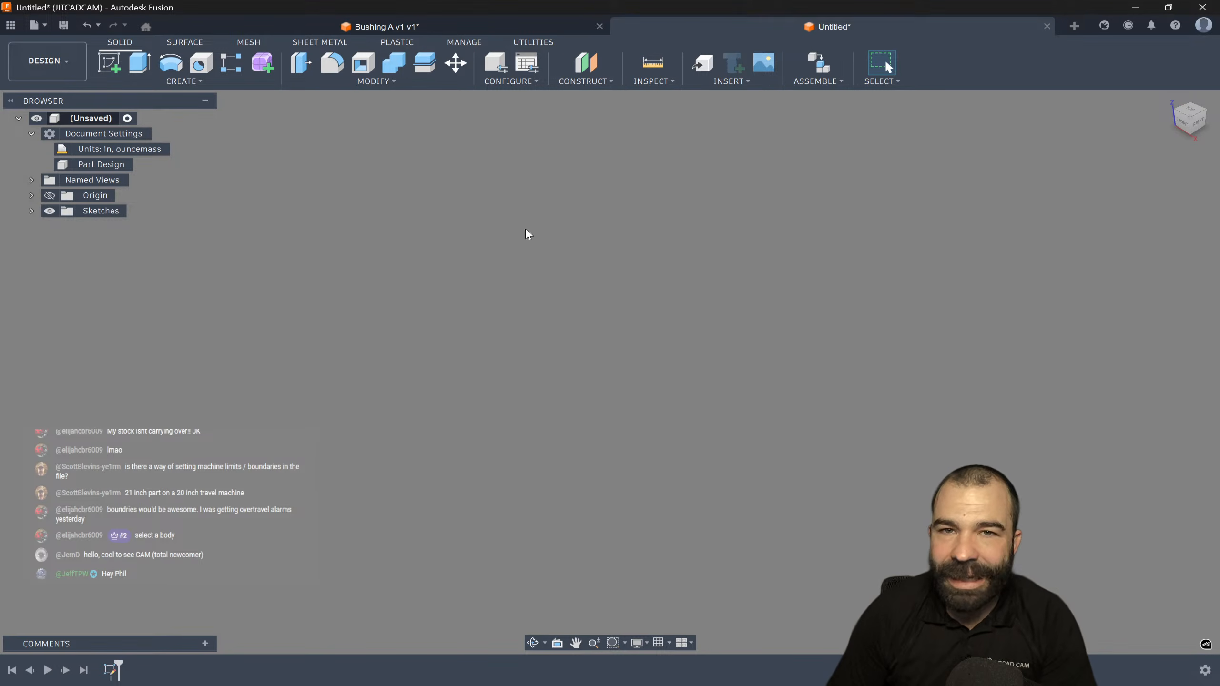
{"action": "left_click", "coordinate": [1047, 26]}
{"action": "left_click", "coordinate": [676, 362]}
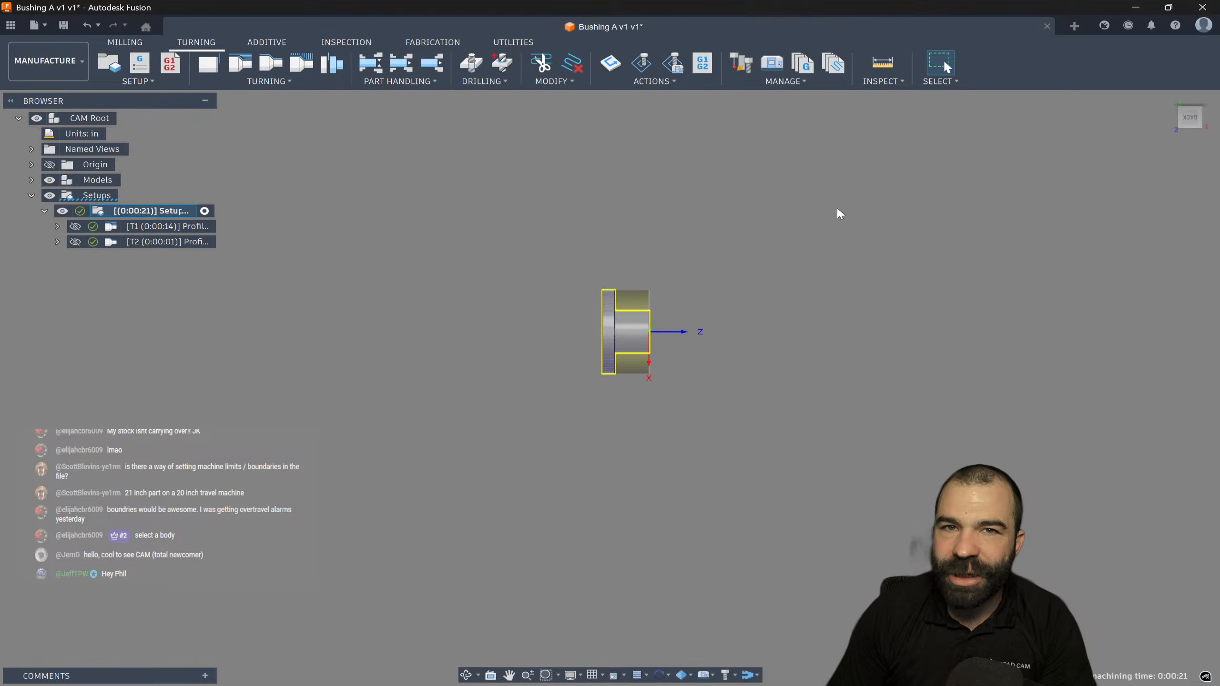
Create a new Hybrid Design document with the inch, ouncemass unit system
{"action": "left_click", "coordinate": [1074, 26]}
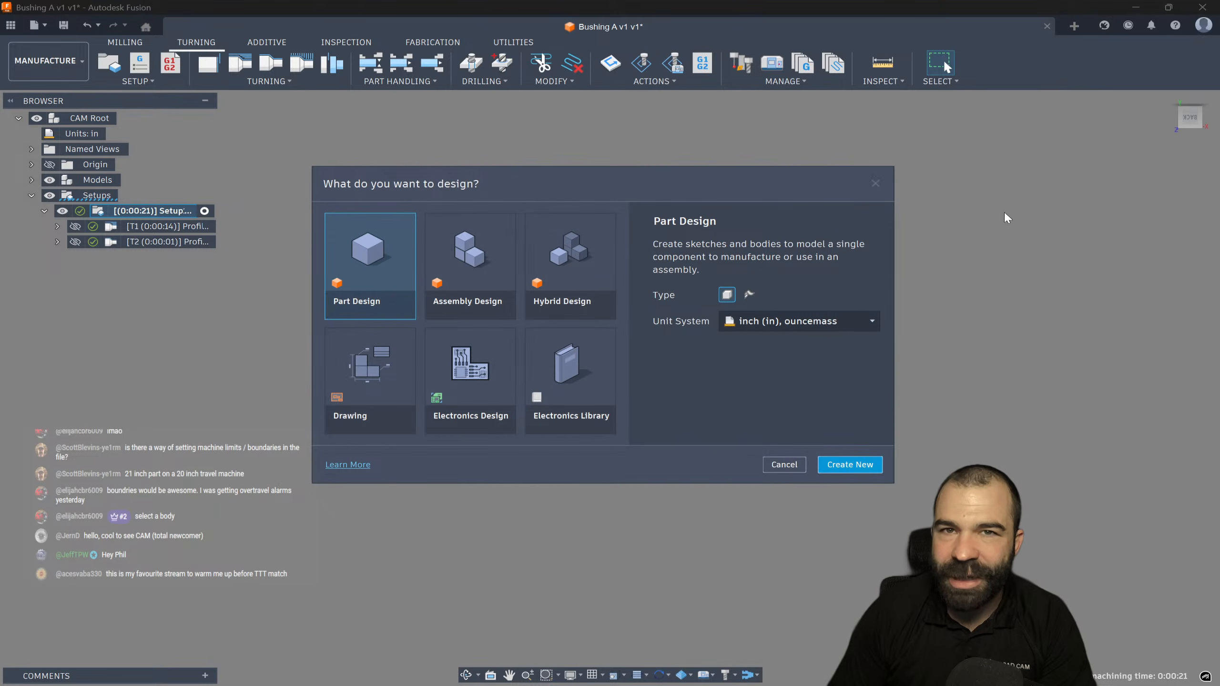
{"action": "left_click", "coordinate": [569, 264]}
{"action": "left_click", "coordinate": [822, 467]}
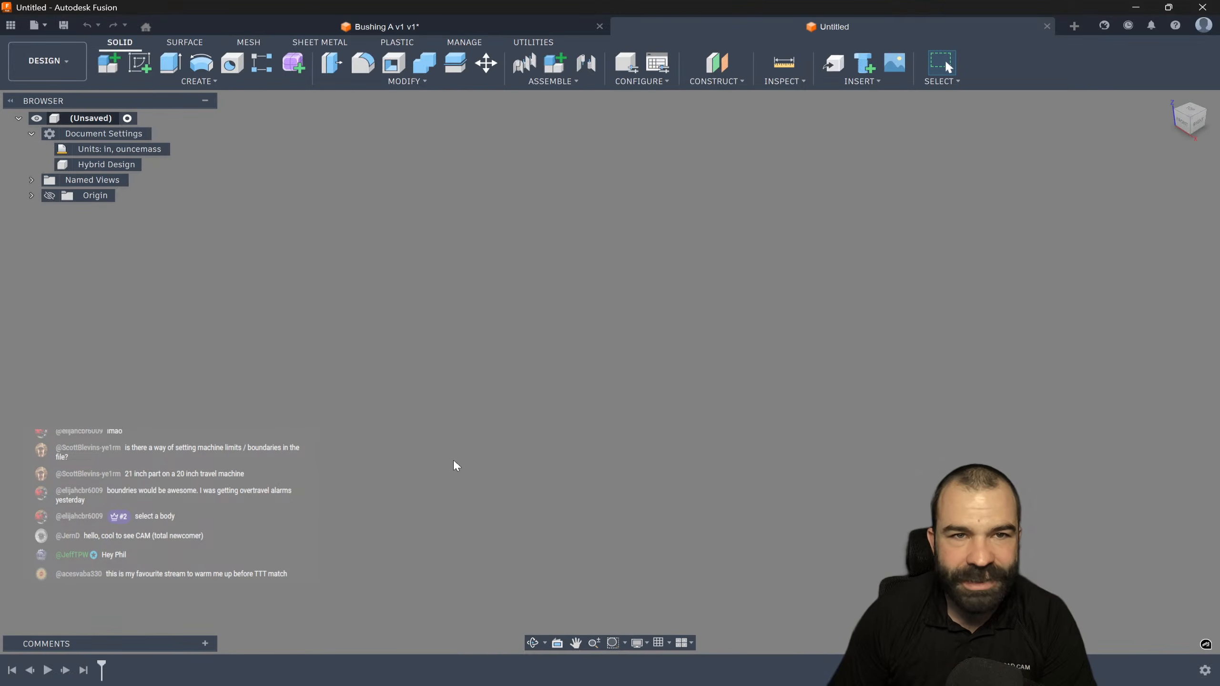
Add an internal component named Part under the design's root and activate it
{"action": "right_click", "coordinate": [116, 120]}
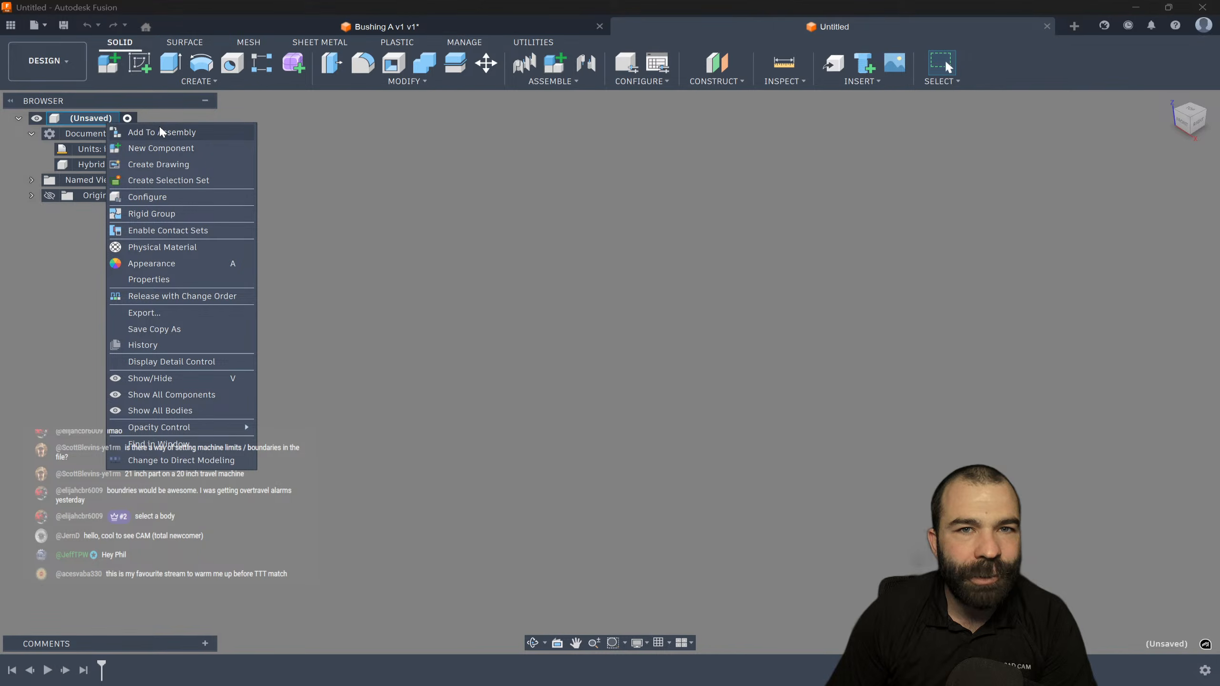
{"action": "left_click", "coordinate": [166, 151]}
{"action": "left_click", "coordinate": [1056, 209]}
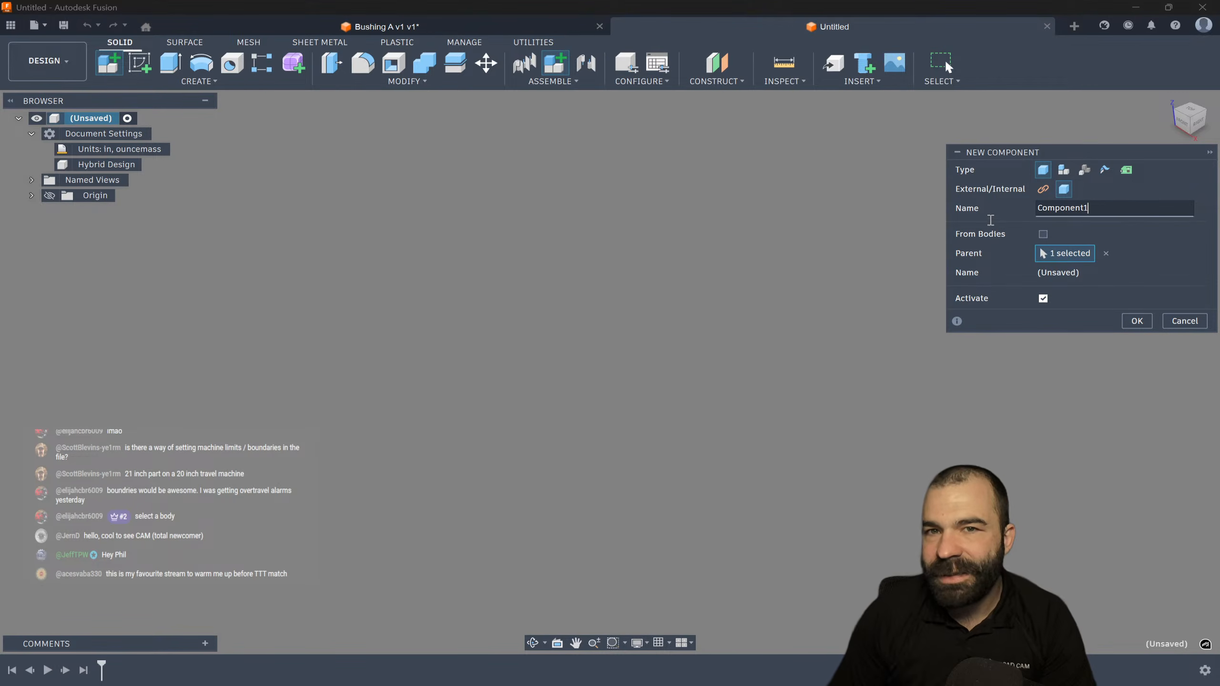
{"action": "type", "text": "pAR"}
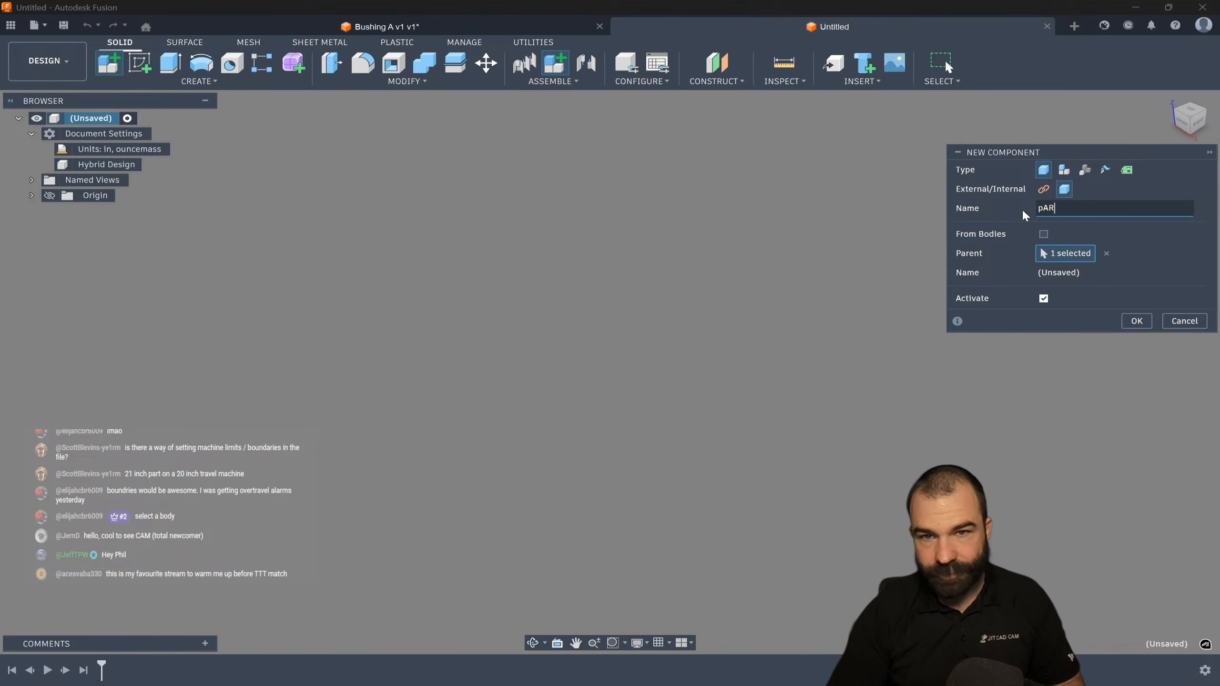
{"action": "type", "text": "Part"}
{"action": "key", "text": "Return"}
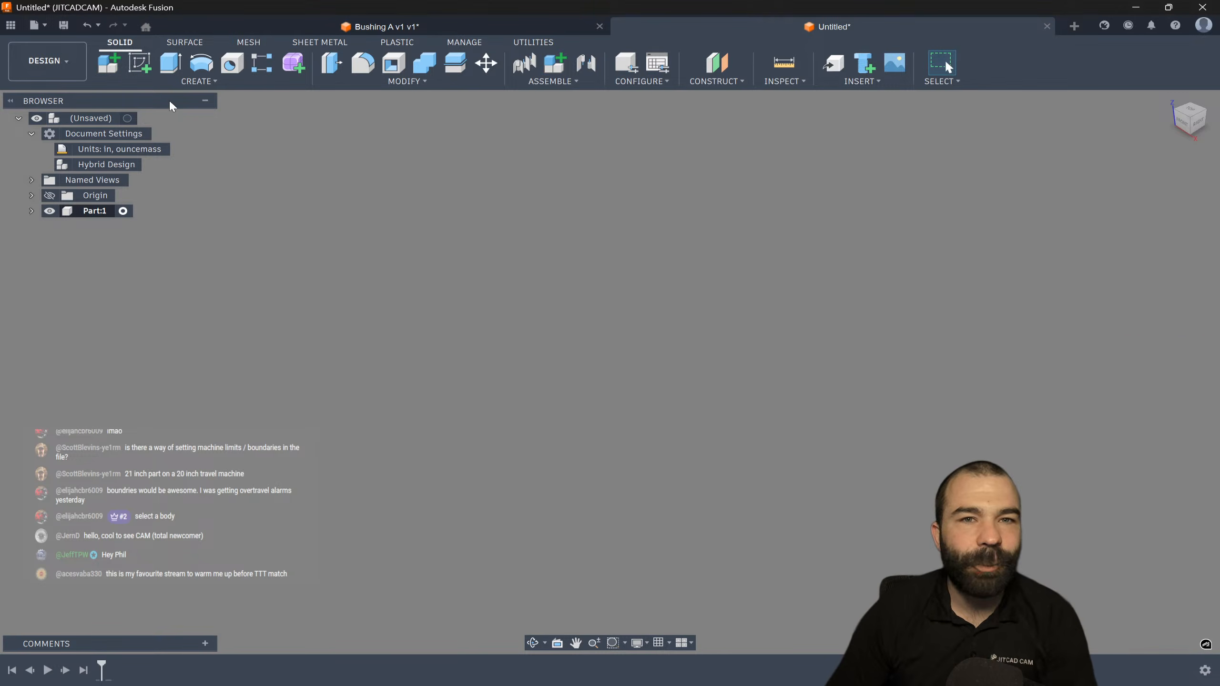
Create a box as a new body on the horizontal origin plane, 25 in long, 2 in wide and 1 in high
{"action": "left_click", "coordinate": [194, 81]}
{"action": "left_click", "coordinate": [124, 274]}
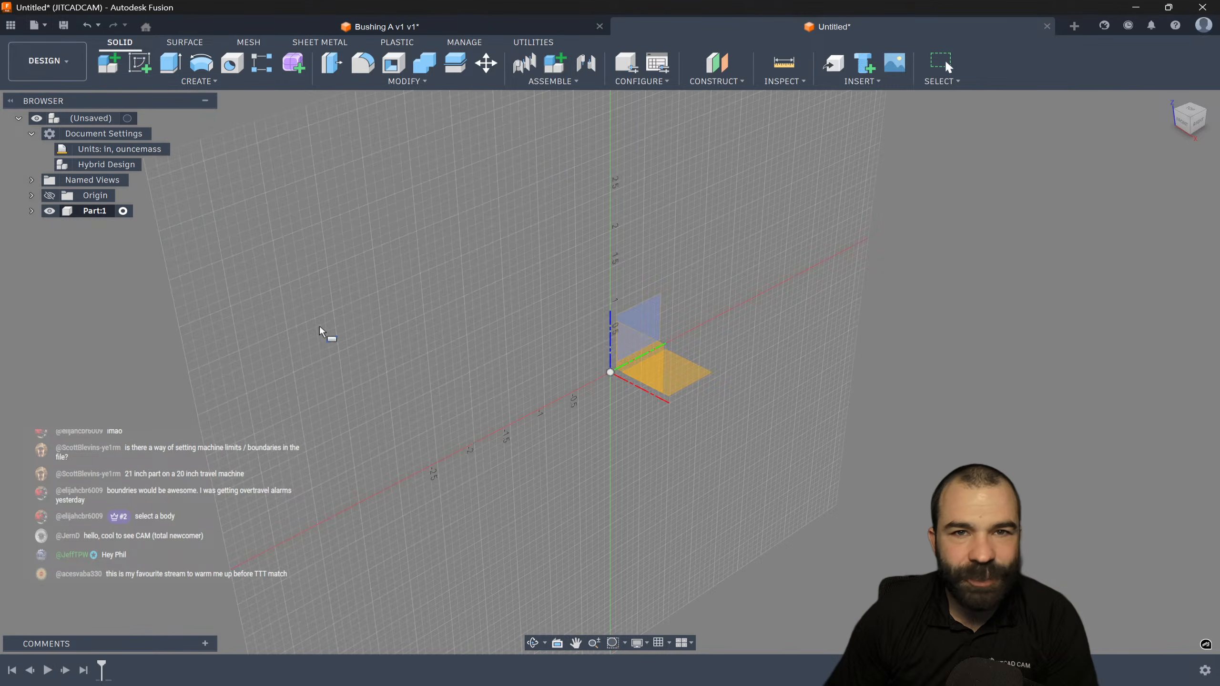
{"action": "left_click", "coordinate": [619, 370]}
{"action": "left_click", "coordinate": [527, 359]}
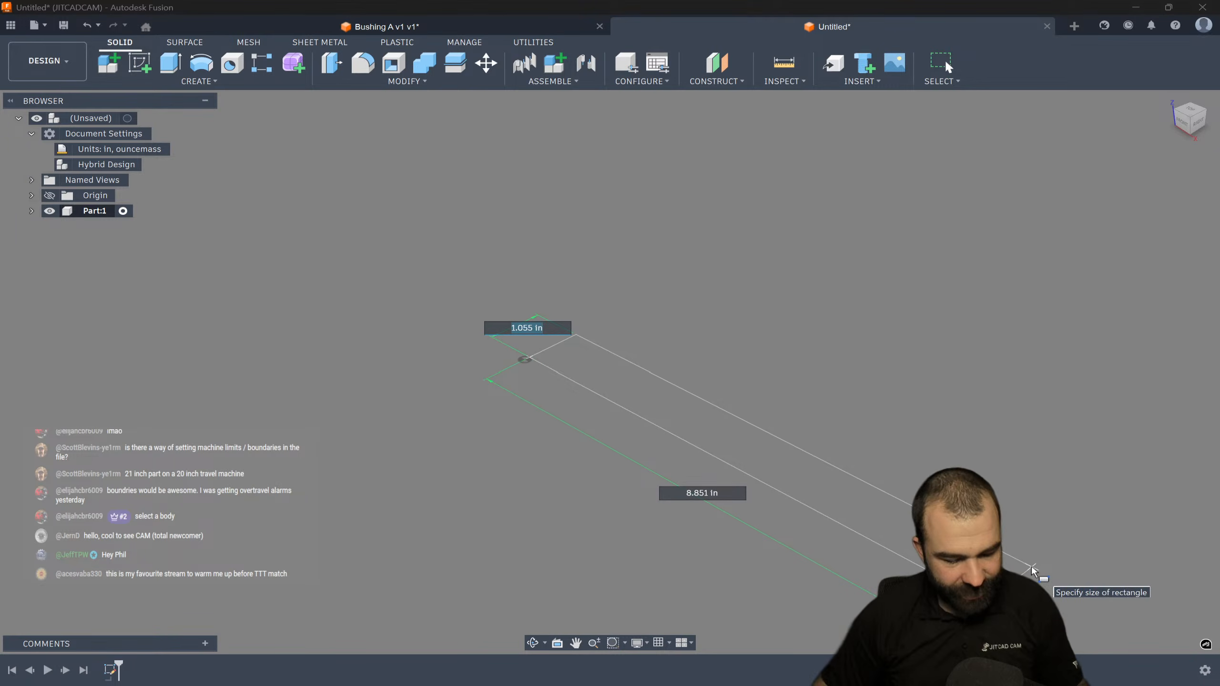
{"action": "type", "text": "2"}
{"action": "key", "text": "Tab"}
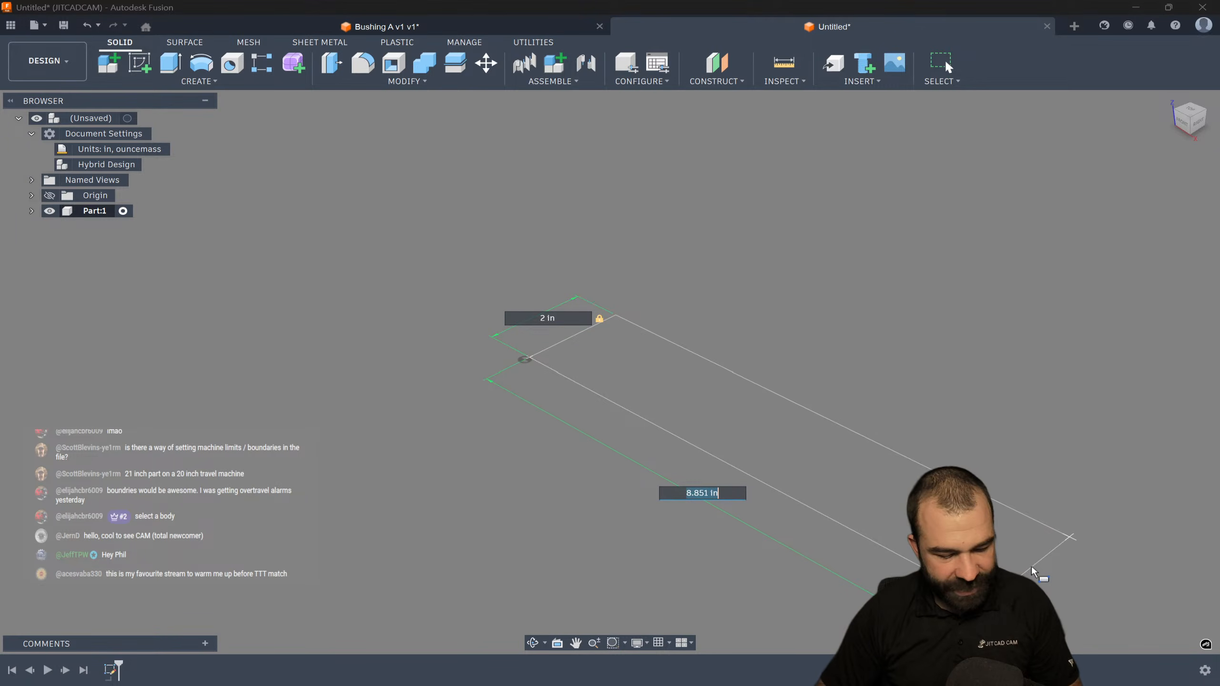
{"action": "type", "text": "25"}
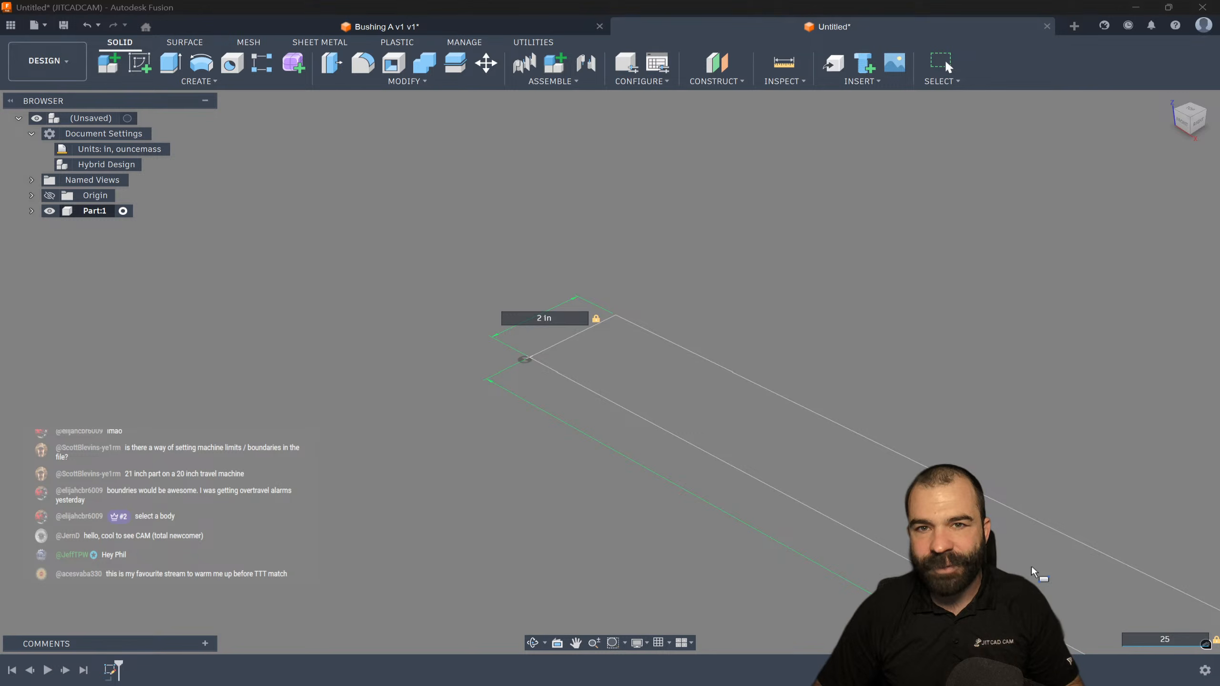
{"action": "key", "text": "Return"}
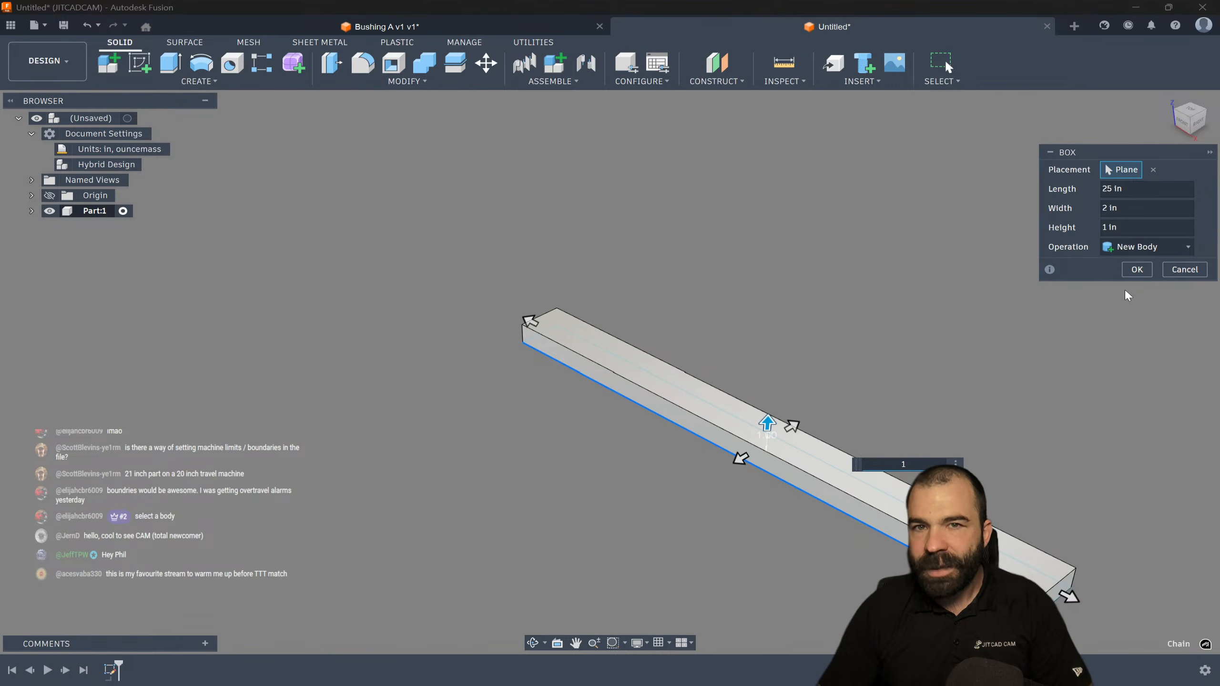
{"action": "left_click", "coordinate": [1137, 269]}
{"action": "scroll", "coordinate": [356, 399], "scroll_direction": "down", "scroll_amount": 3}
{"action": "scroll", "coordinate": [560, 554], "scroll_direction": "up", "scroll_amount": 2}
{"action": "scroll", "coordinate": [344, 392], "scroll_direction": "up", "scroll_amount": 3}
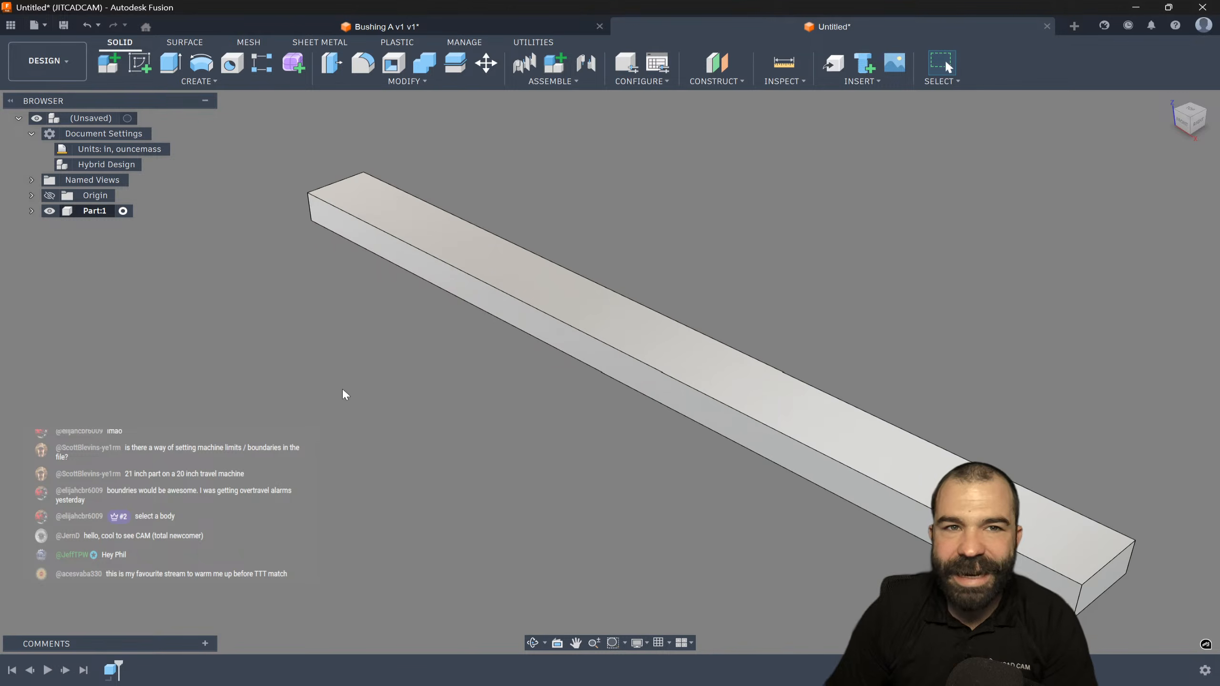
In the Manufacture workspace, create a milling setup for the bar with its origin at the stock's top corner on the +X, +Y end
{"action": "left_click", "coordinate": [59, 77]}
{"action": "left_click", "coordinate": [65, 211]}
{"action": "scroll", "coordinate": [220, 266], "scroll_direction": "down", "scroll_amount": 2}
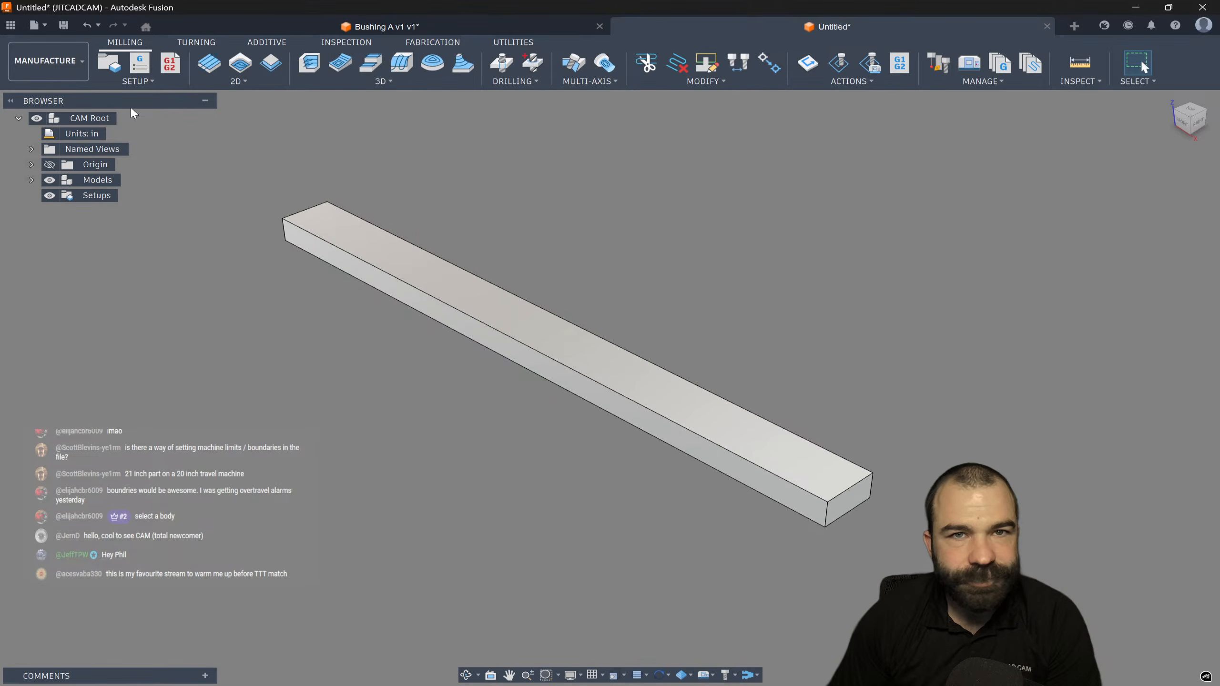
{"action": "left_click", "coordinate": [122, 67]}
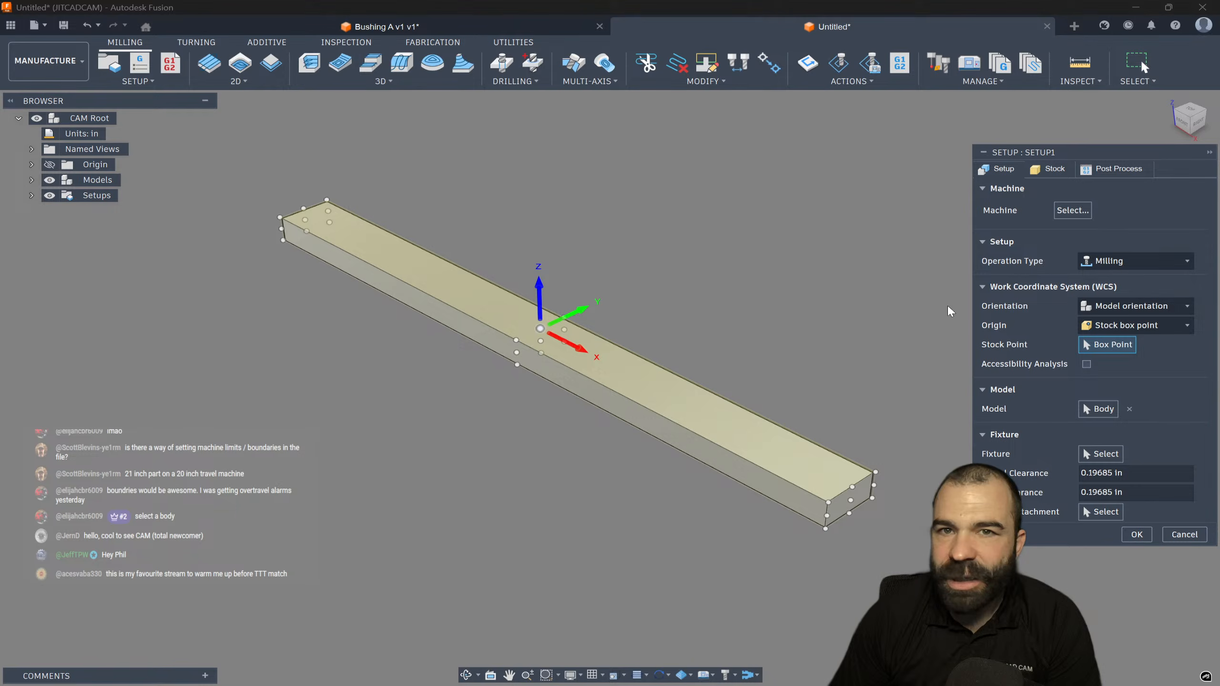
{"action": "scroll", "coordinate": [647, 352], "scroll_direction": "up", "scroll_amount": 2}
{"action": "scroll", "coordinate": [835, 421], "scroll_direction": "up", "scroll_amount": 1}
{"action": "left_click", "coordinate": [939, 423]}
{"action": "scroll", "coordinate": [471, 377], "scroll_direction": "down", "scroll_amount": 1}
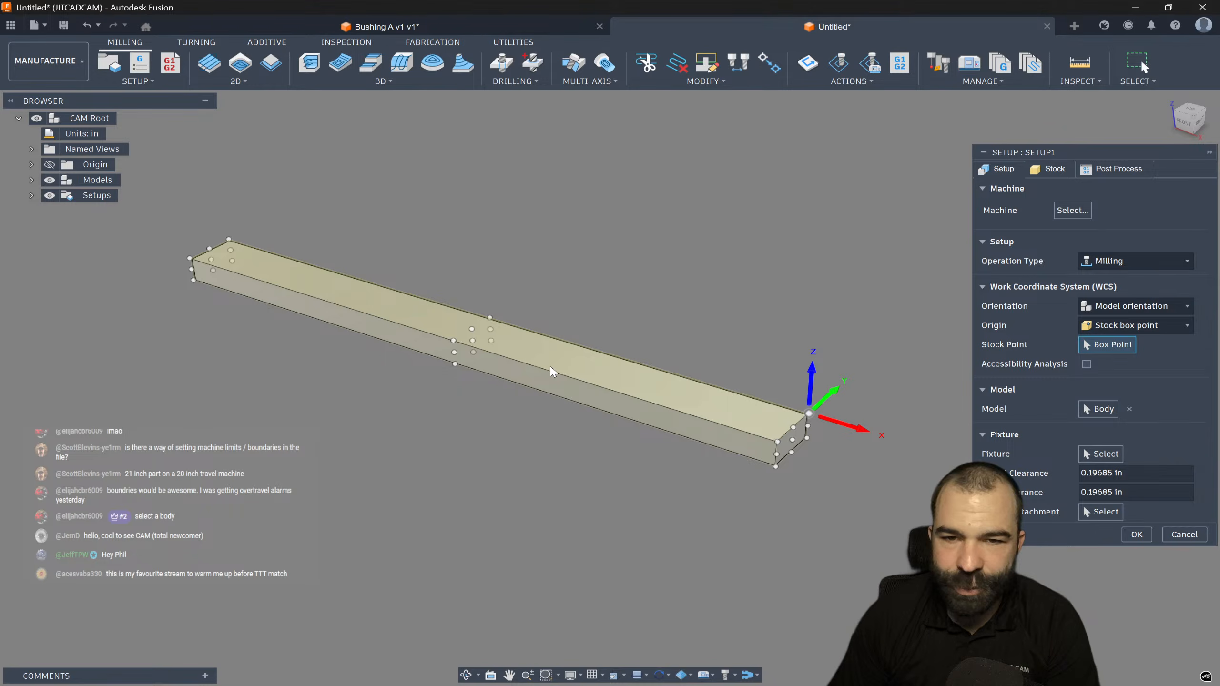
{"action": "left_click", "coordinate": [1136, 534]}
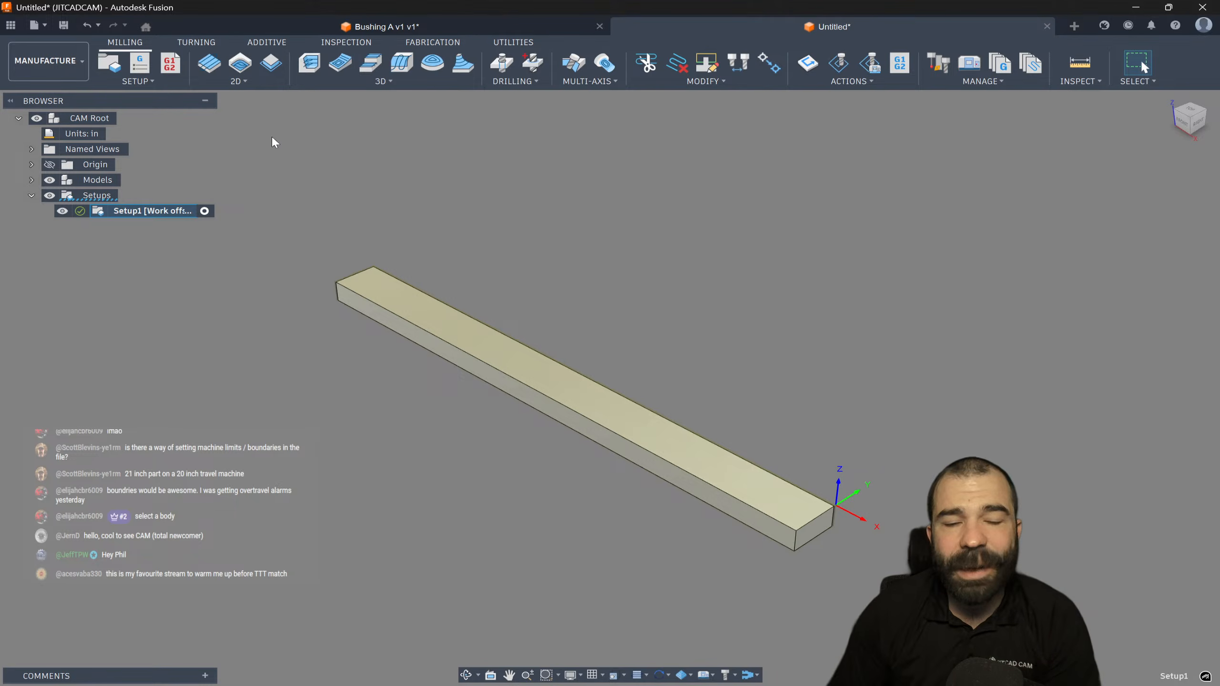
Create a 2D Face operation on the bar using the Ø2" face mill from the Fusion Library's inch milling tools
{"action": "left_click", "coordinate": [214, 70]}
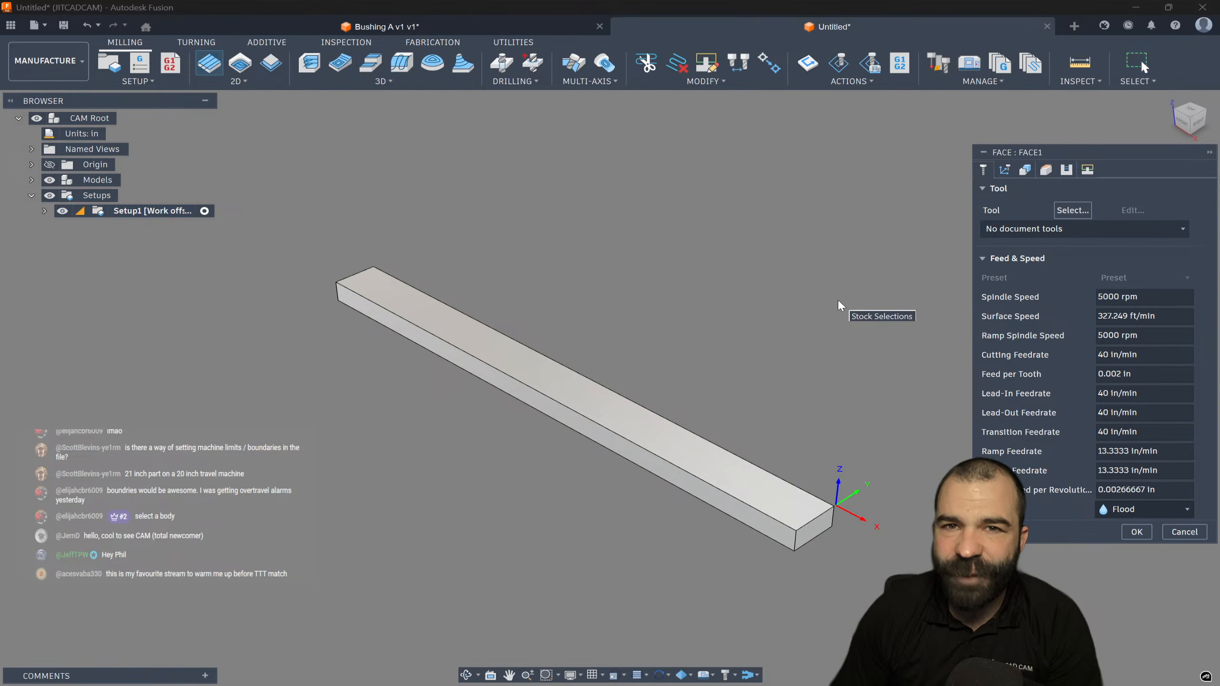
{"action": "left_click", "coordinate": [1073, 210]}
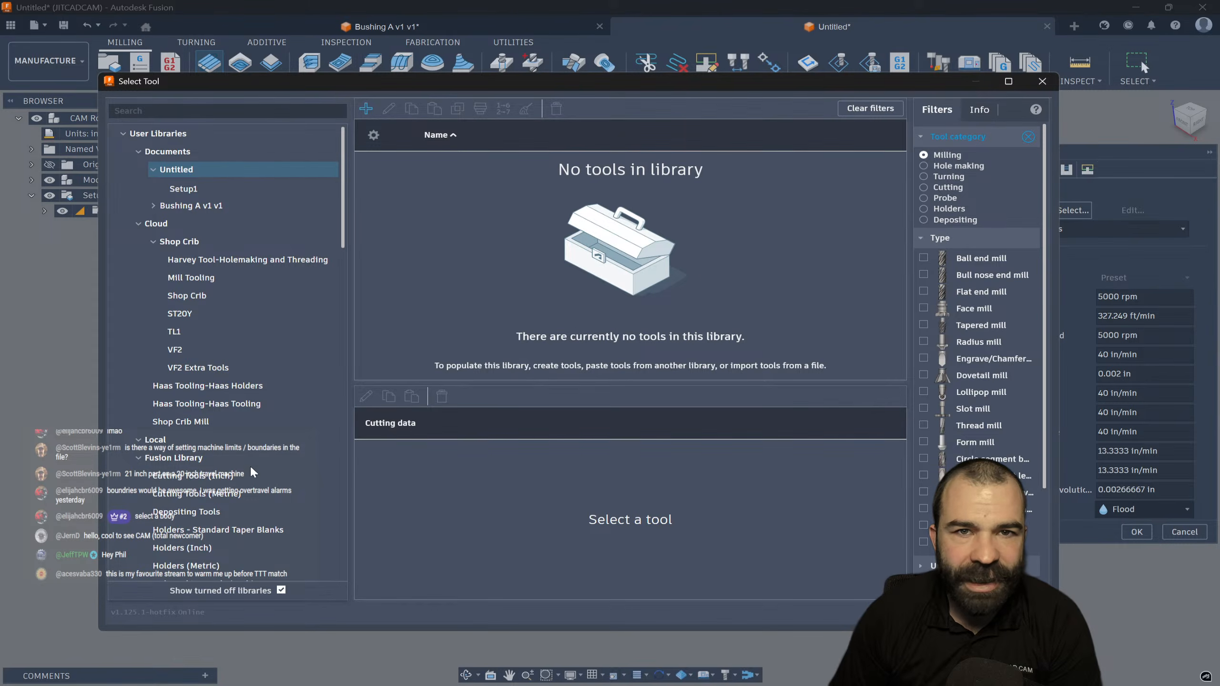
{"action": "left_click", "coordinate": [256, 461]}
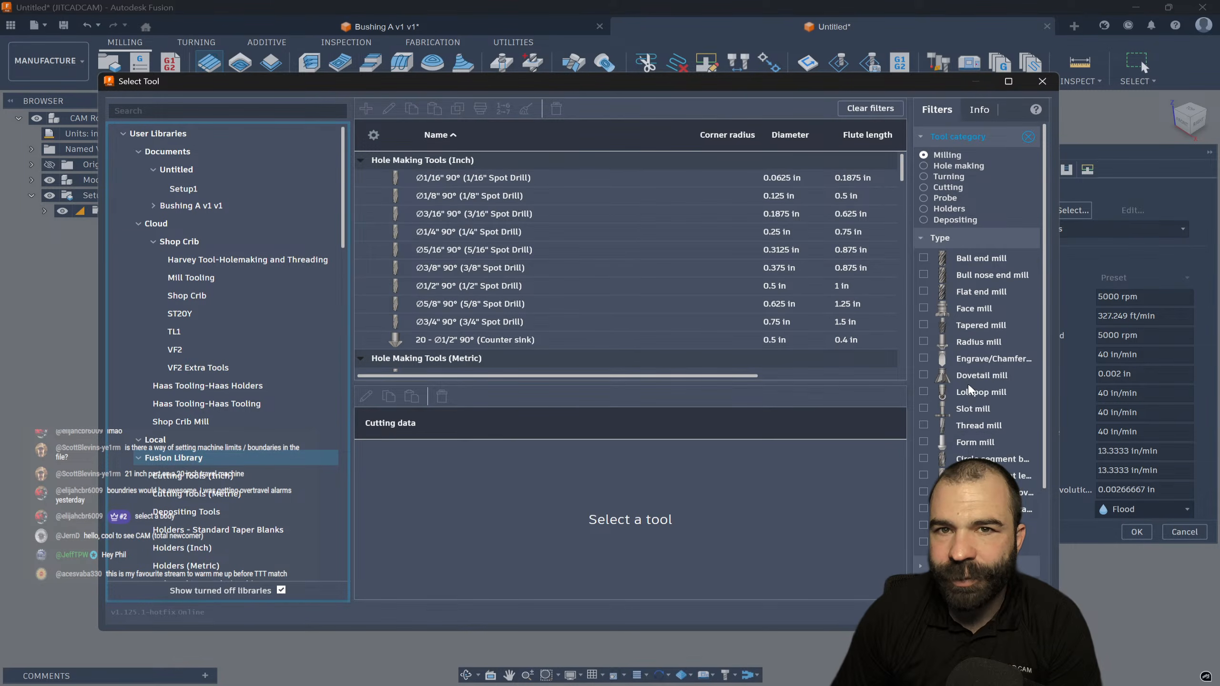
{"action": "left_click", "coordinate": [969, 310]}
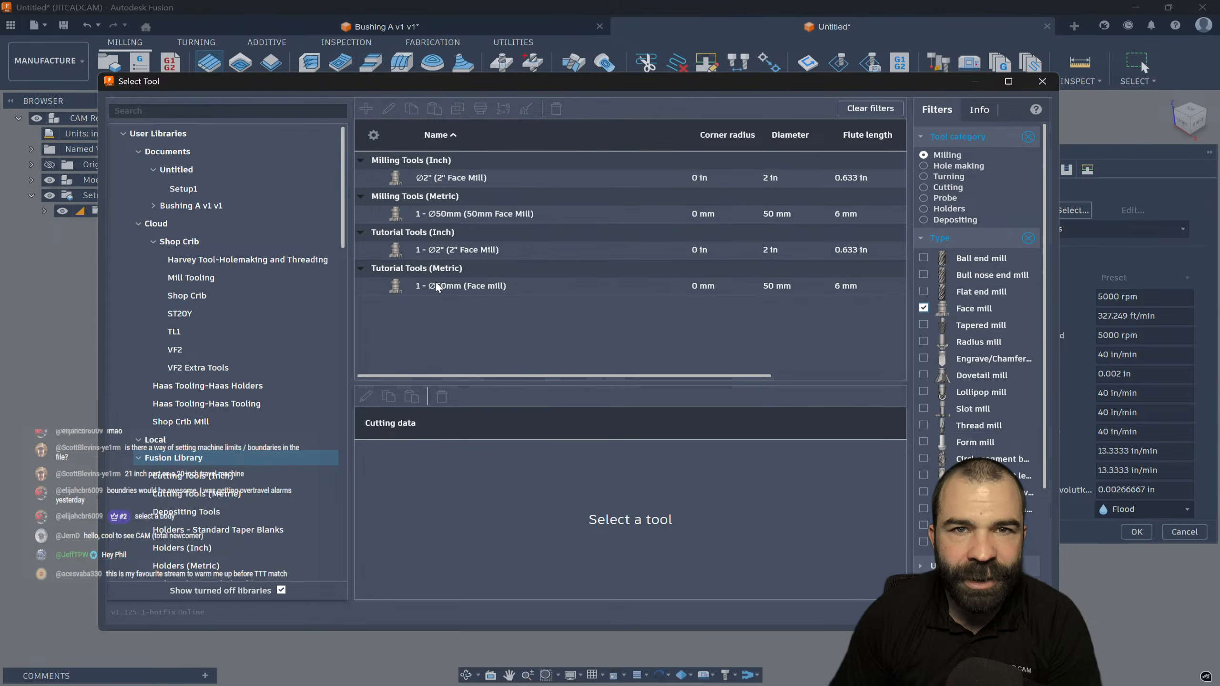
{"action": "double_click", "coordinate": [454, 180]}
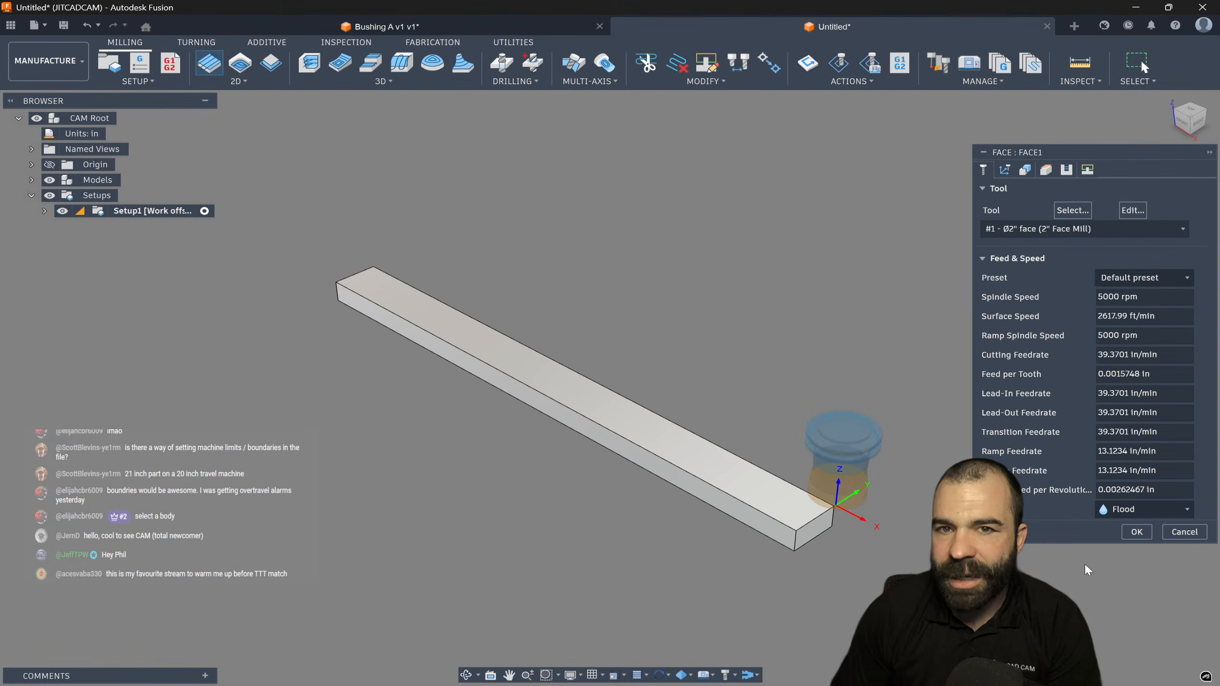
{"action": "left_click", "coordinate": [1136, 531]}
{"action": "scroll", "coordinate": [413, 441], "scroll_direction": "up", "scroll_amount": 2}
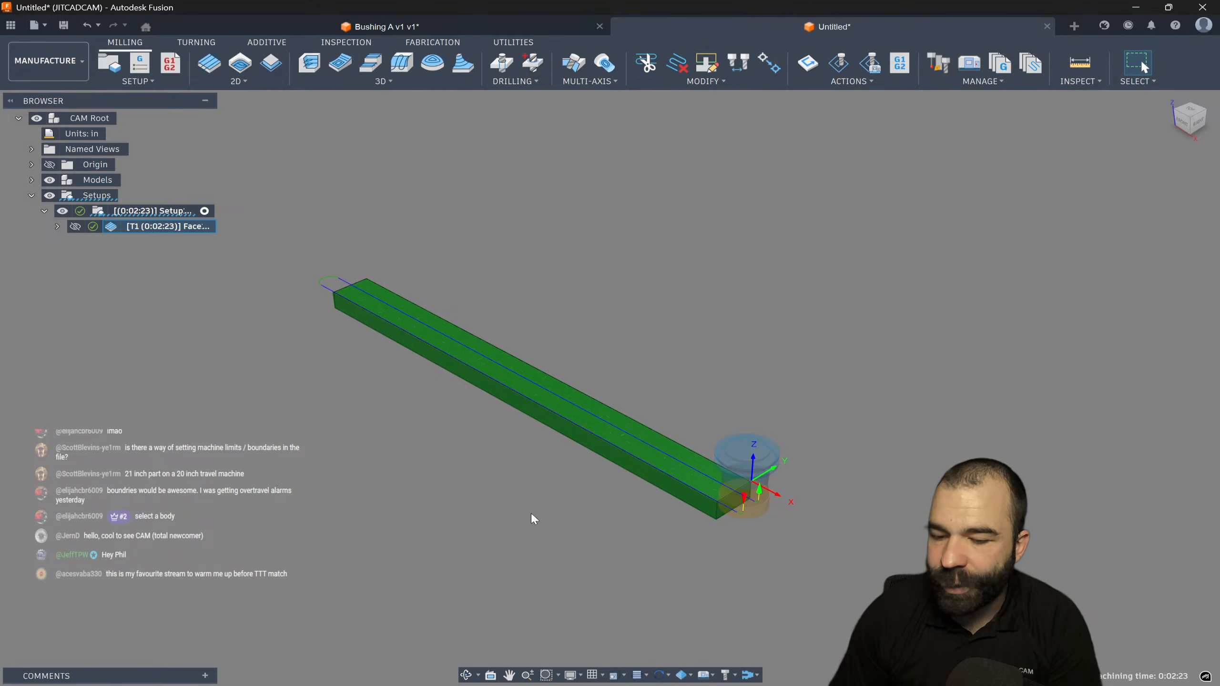
{"action": "double_click", "coordinate": [118, 229]}
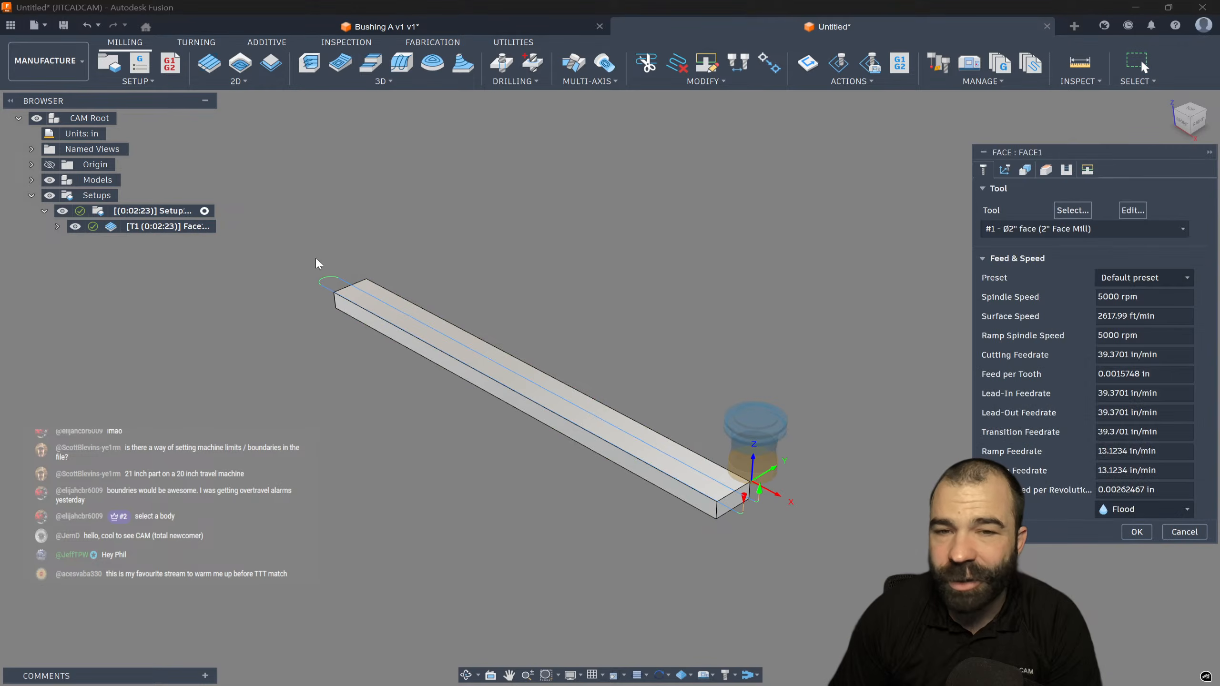
{"action": "left_click", "coordinate": [1025, 170]}
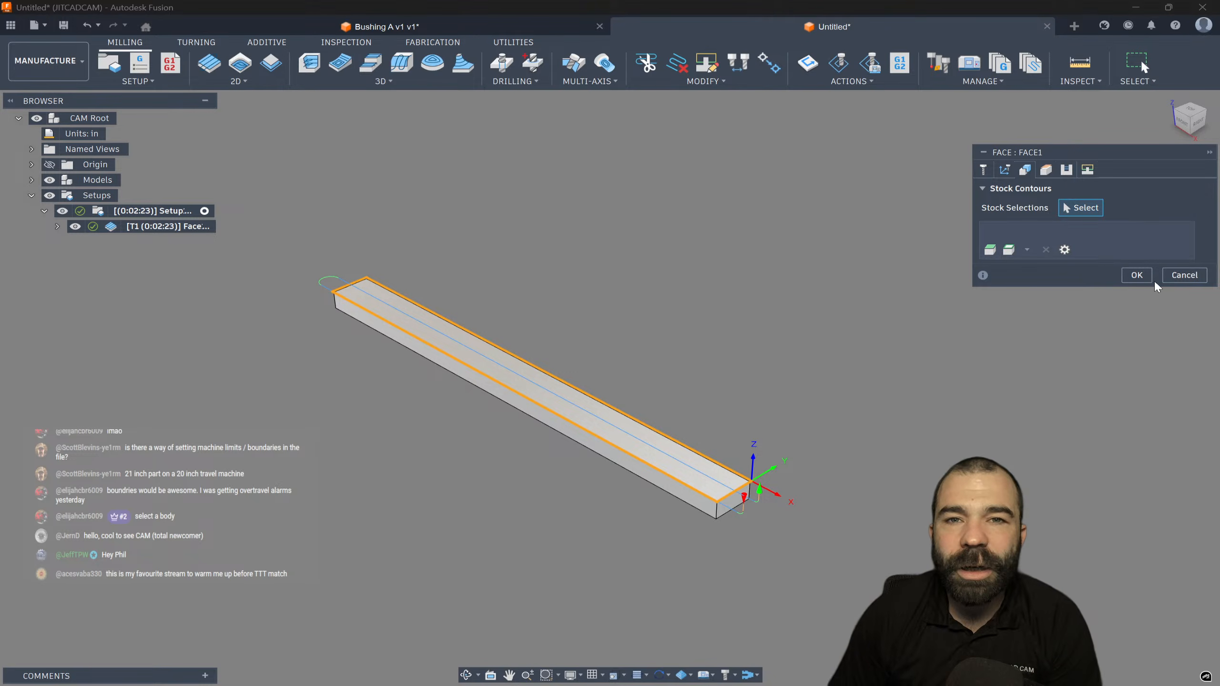
{"action": "left_click", "coordinate": [1175, 278]}
In the Design workspace, add an internal component named Stock under the design's root and activate it
{"action": "left_click", "coordinate": [43, 63]}
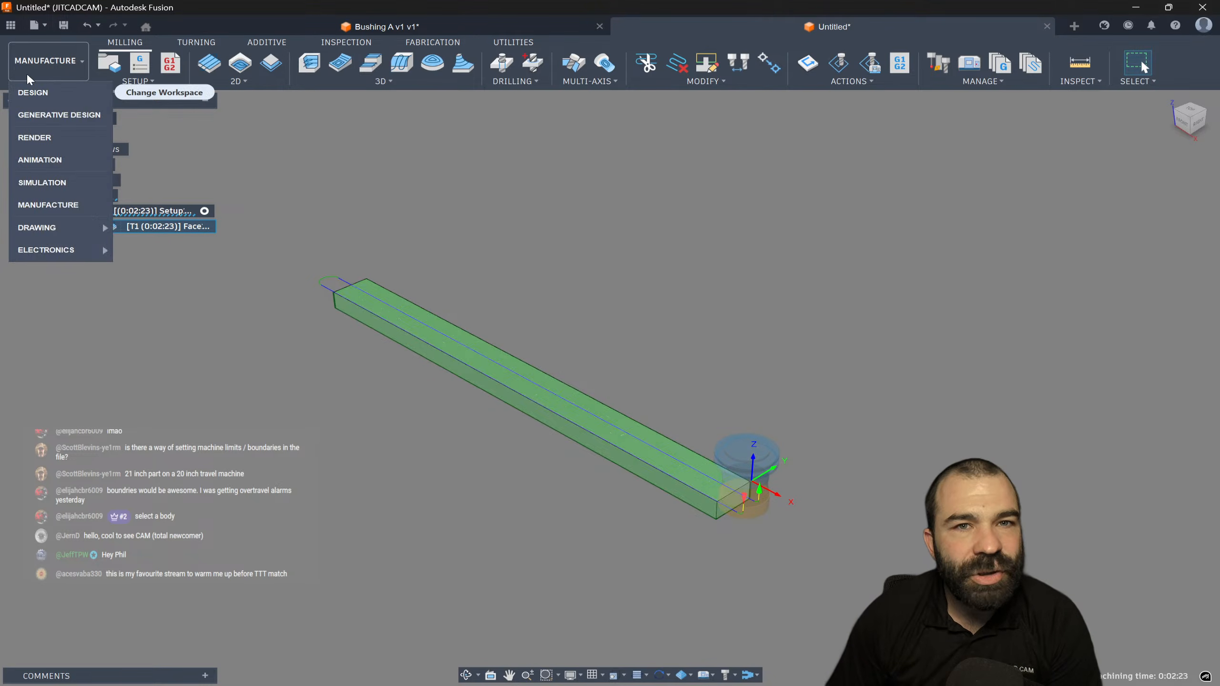
{"action": "left_click", "coordinate": [55, 94]}
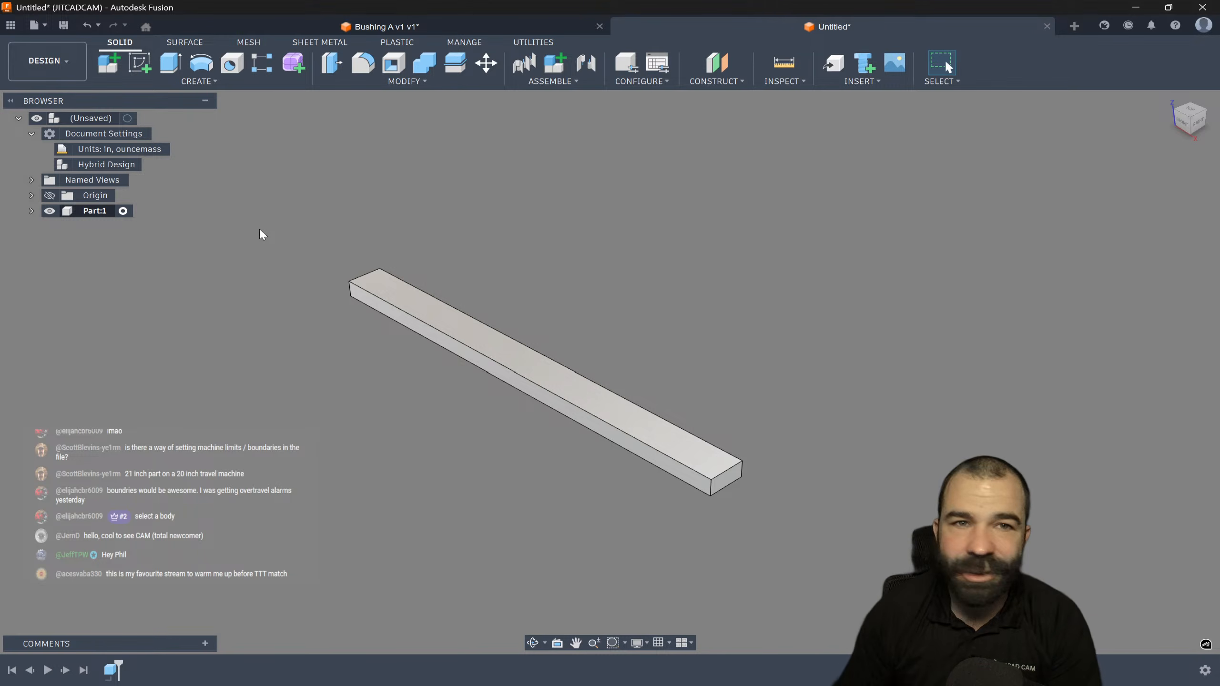
{"action": "right_click", "coordinate": [112, 119]}
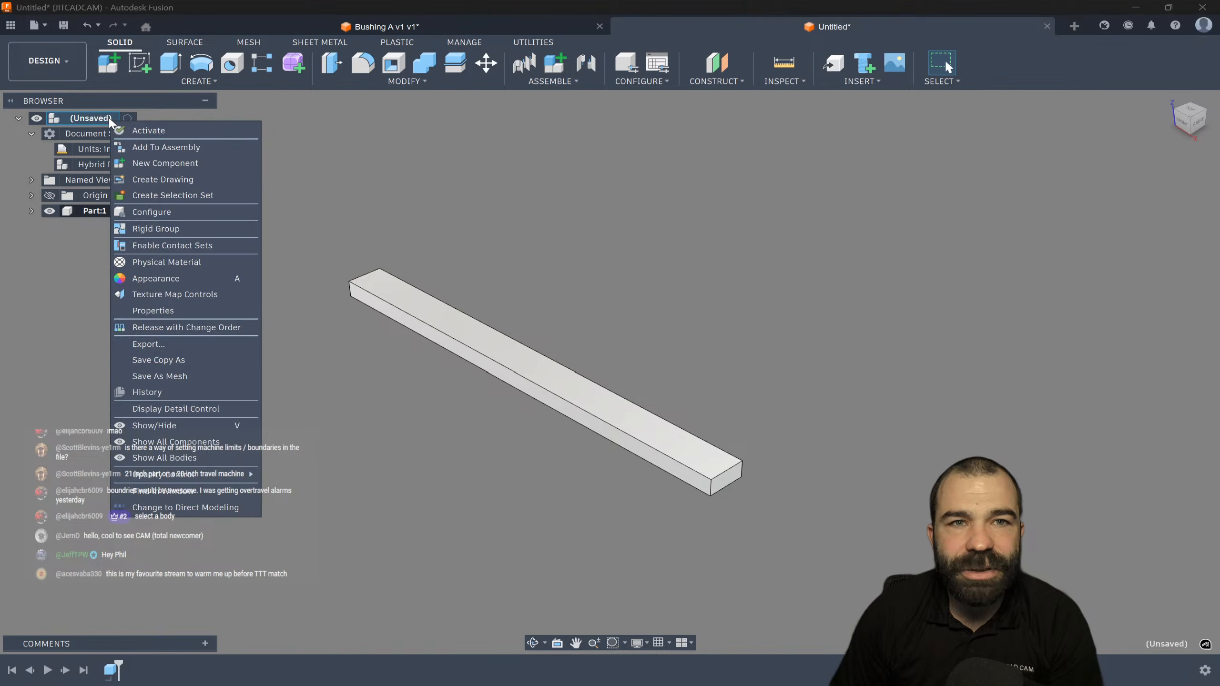
{"action": "left_click", "coordinate": [165, 163]}
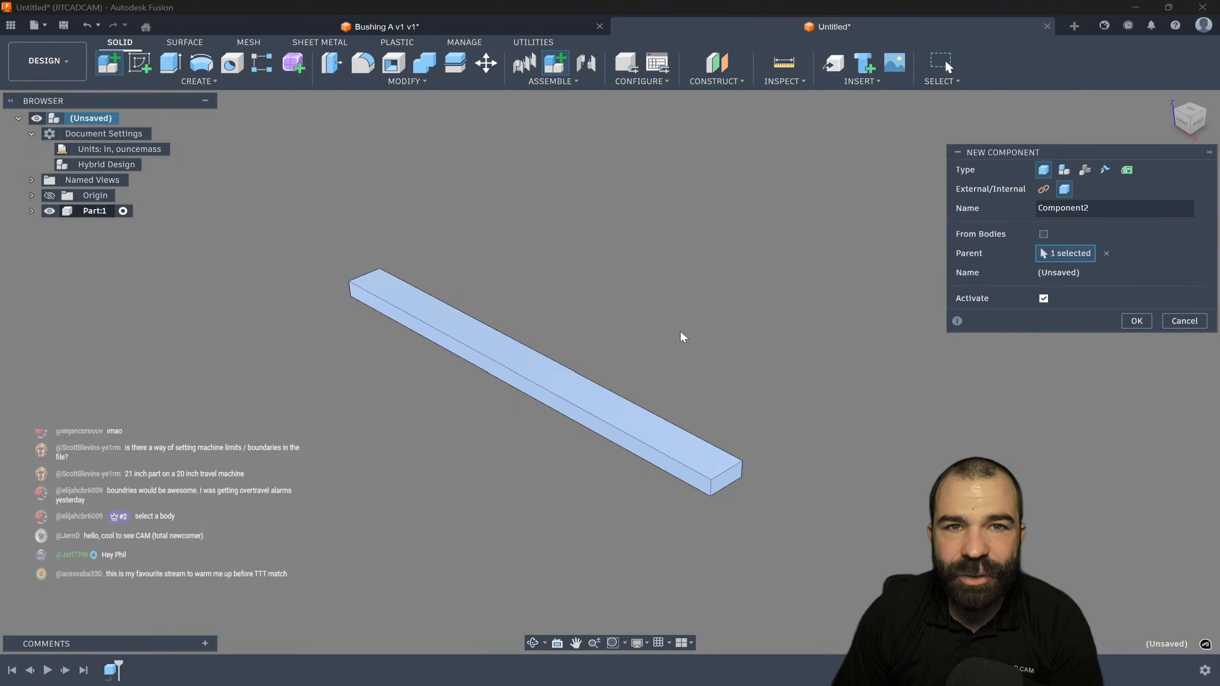
{"action": "double_click", "coordinate": [1037, 210]}
{"action": "type", "text": "Stocvk"}
{"action": "key", "text": "BackSpace"}
{"action": "type", "text": "k"}
{"action": "key", "text": "Return"}
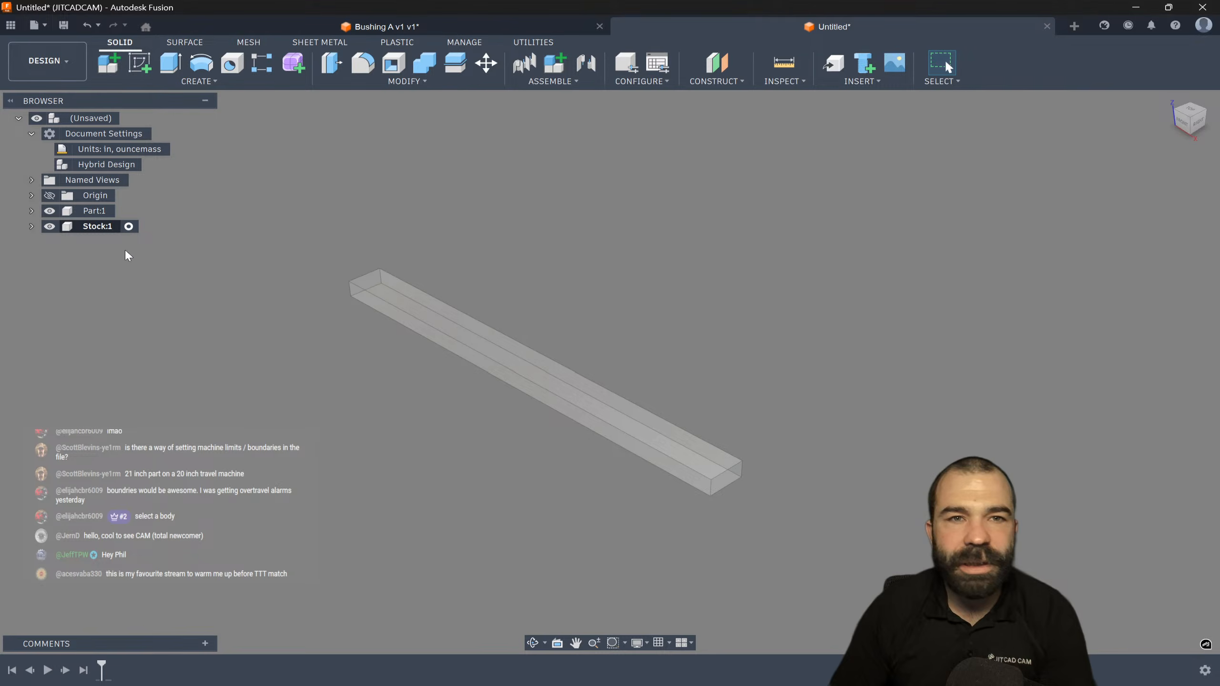
Create a box beside the part as a new body on the horizontal origin plane, 26 in long, 2.5 in wide and 1.1 in high
{"action": "left_click", "coordinate": [195, 81]}
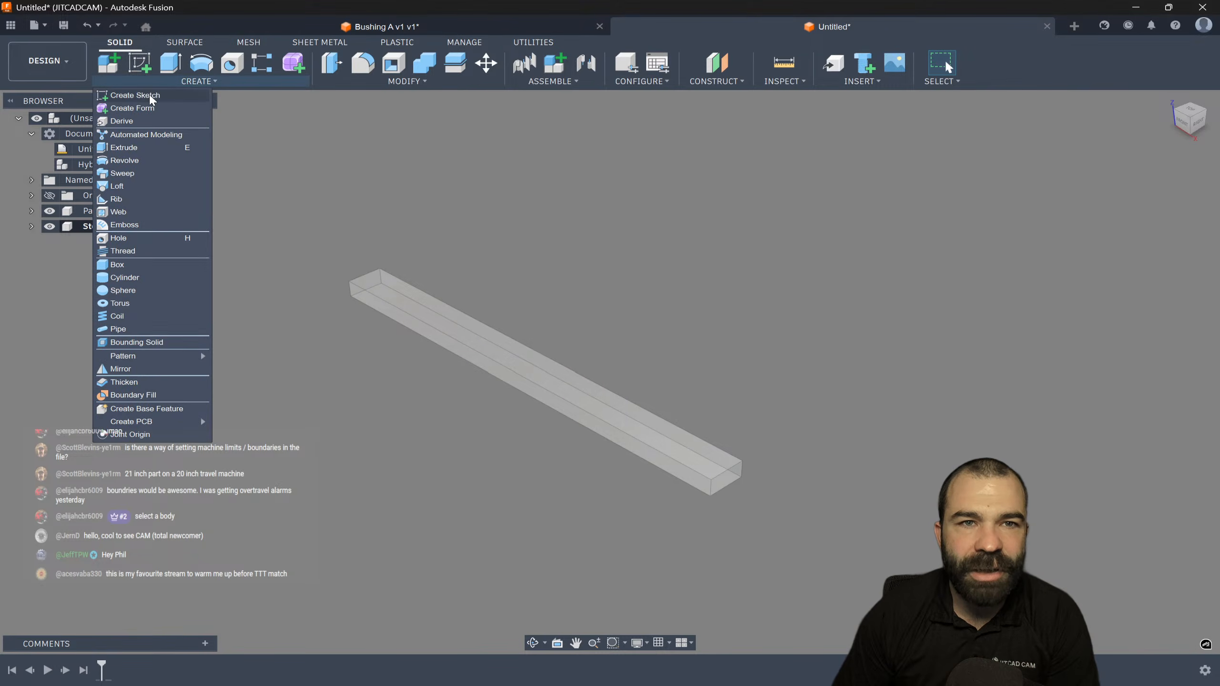
{"action": "left_click", "coordinate": [137, 264]}
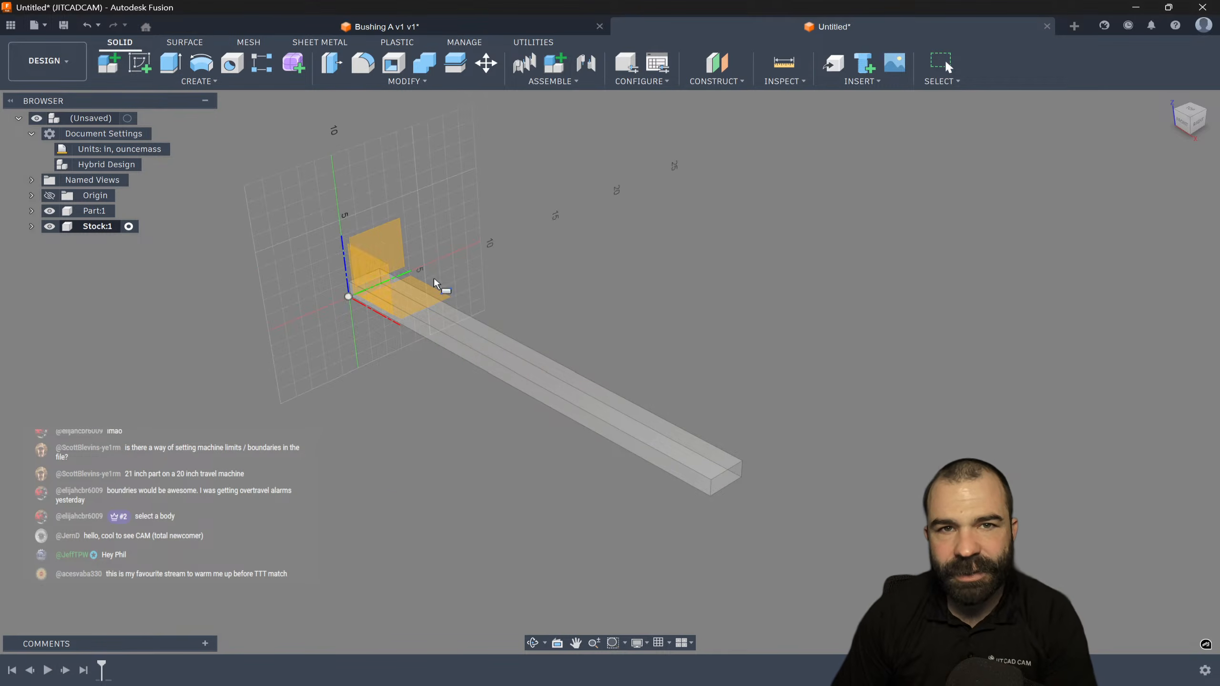
{"action": "left_click", "coordinate": [435, 294]}
{"action": "left_click", "coordinate": [523, 225]}
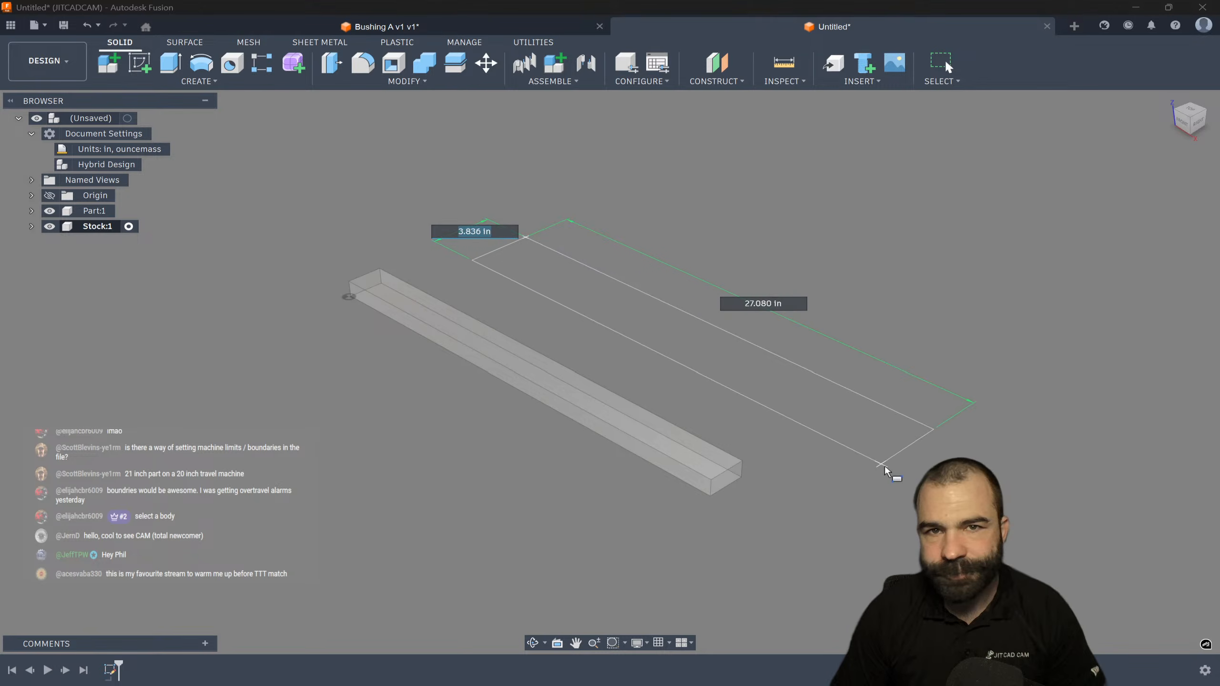
{"action": "left_click", "coordinate": [903, 475]}
{"action": "double_click", "coordinate": [1155, 190]}
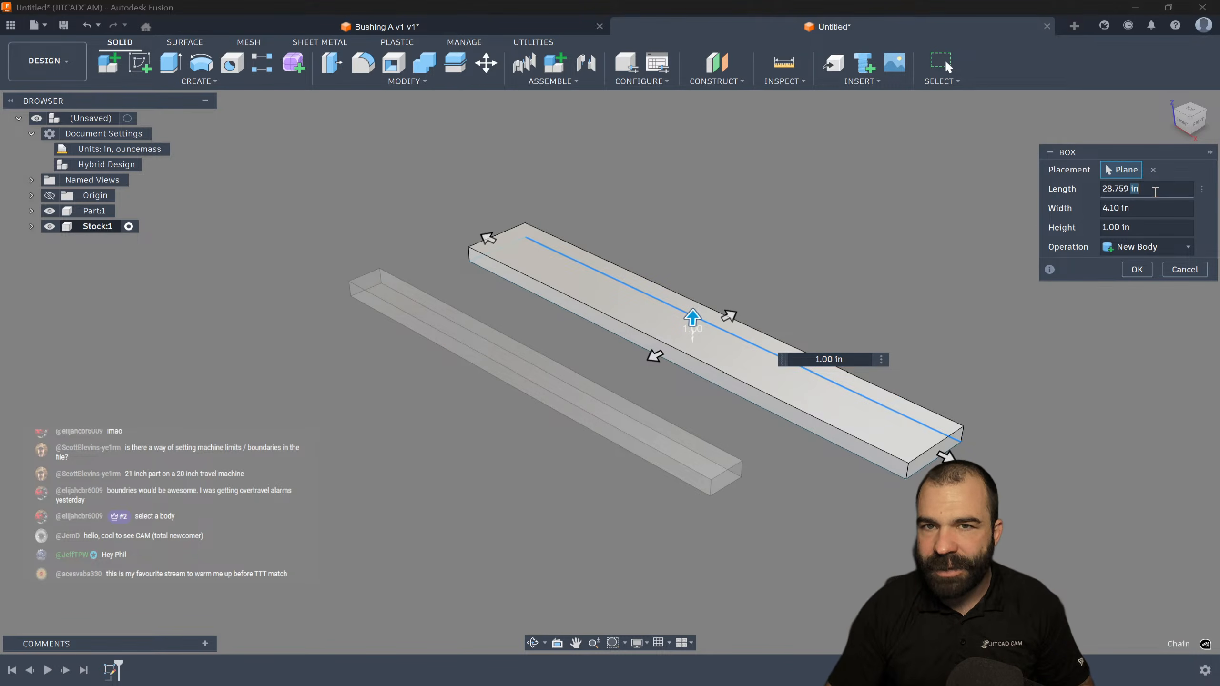
{"action": "type", "text": "26"}
{"action": "left_click", "coordinate": [1153, 207]}
{"action": "type", "text": "2.5"}
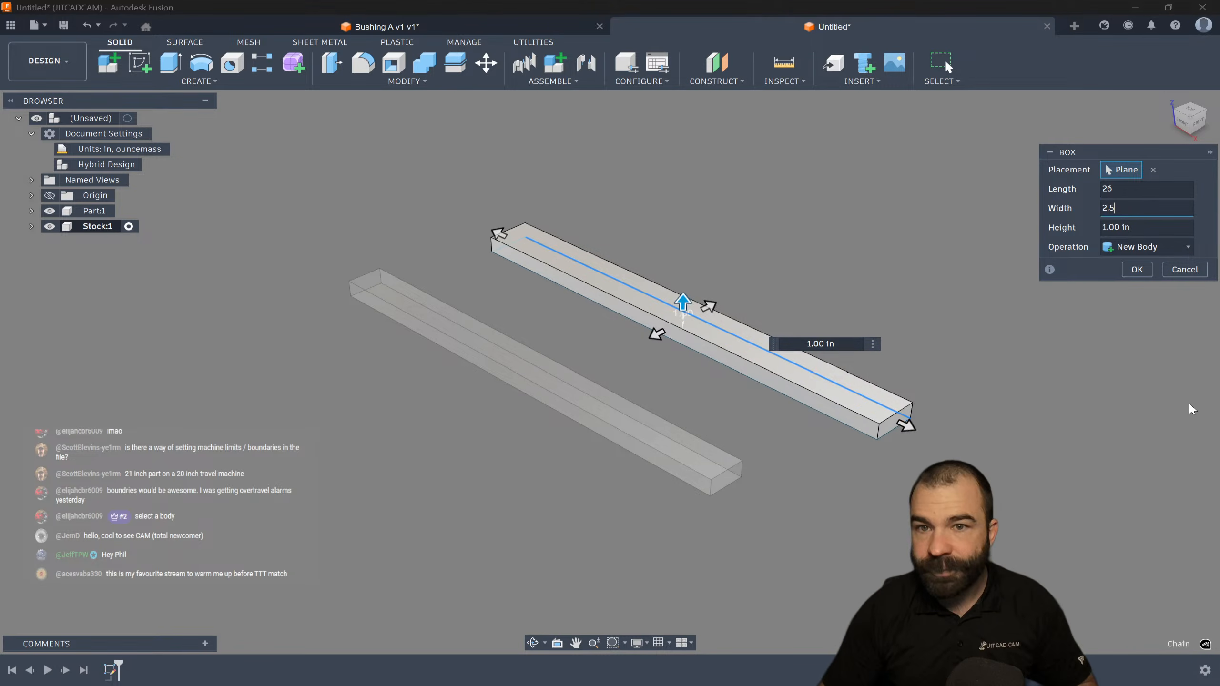
{"action": "key", "text": "Tab"}
{"action": "type", "text": "1"}
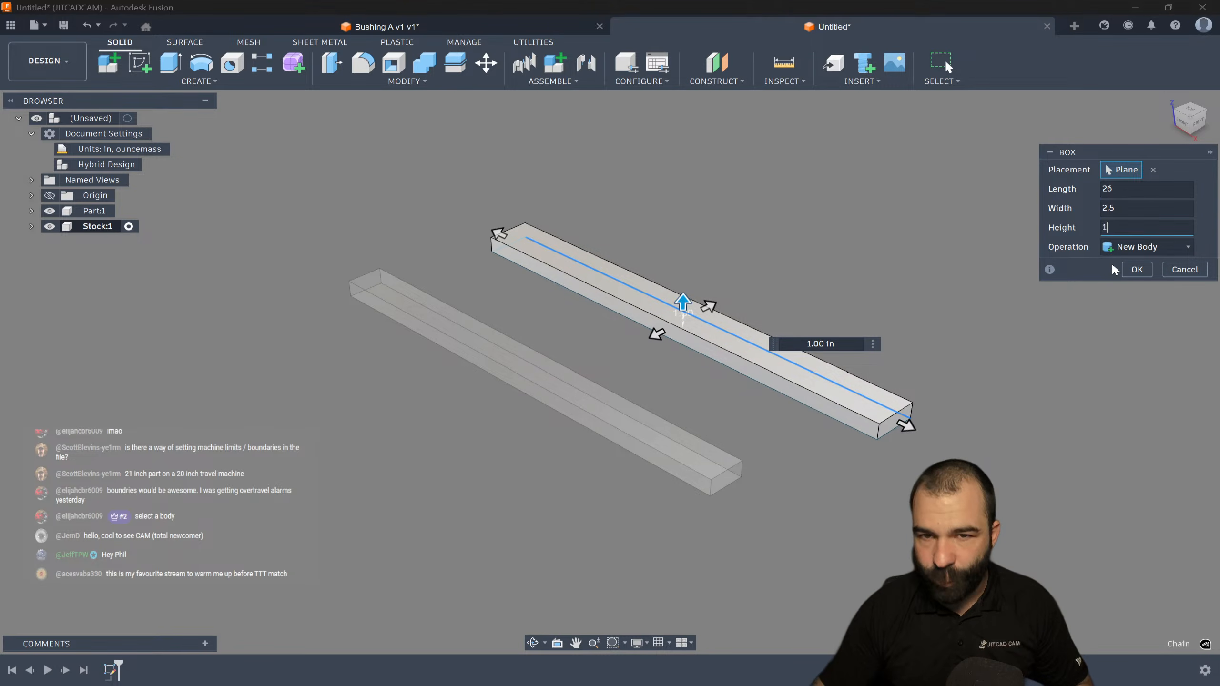
{"action": "type", "text": ".1"}
{"action": "left_click", "coordinate": [1134, 272]}
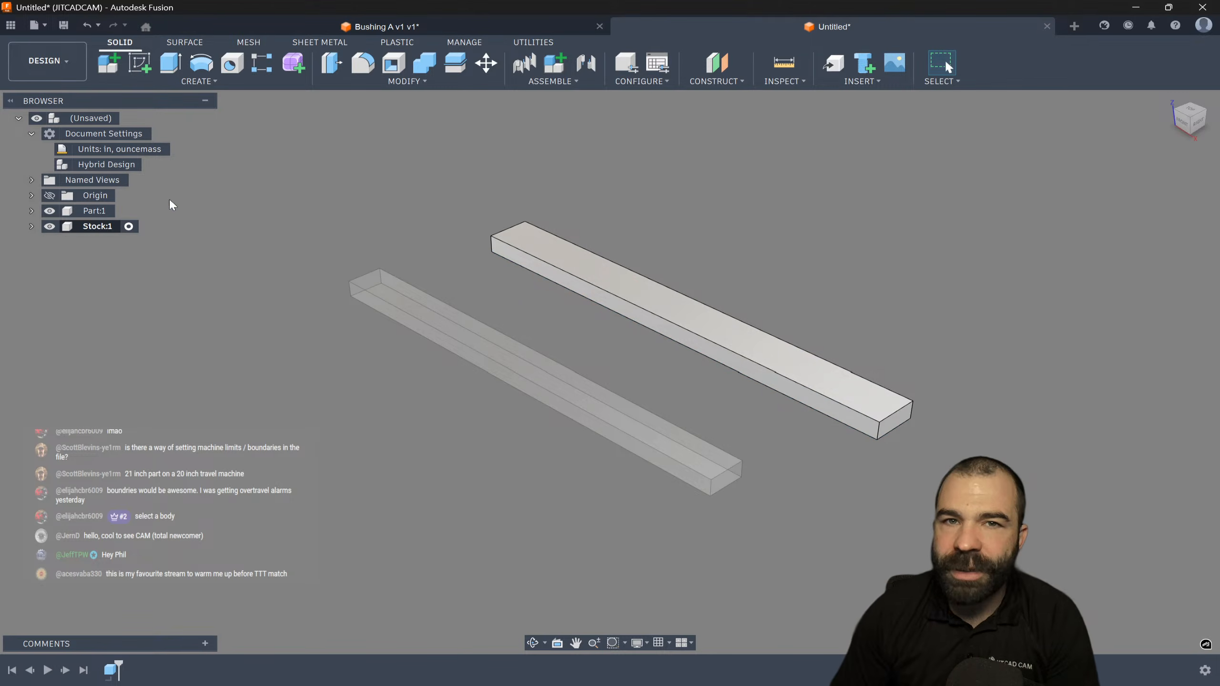
Joint the centre of the stock's underside to the centre of the part's underside, flipped so the stock encloses the part
{"action": "left_click", "coordinate": [590, 63]}
{"action": "middle_click_drag", "start_coordinate": [597, 288], "coordinate": [600, 125], "text": "shift"}
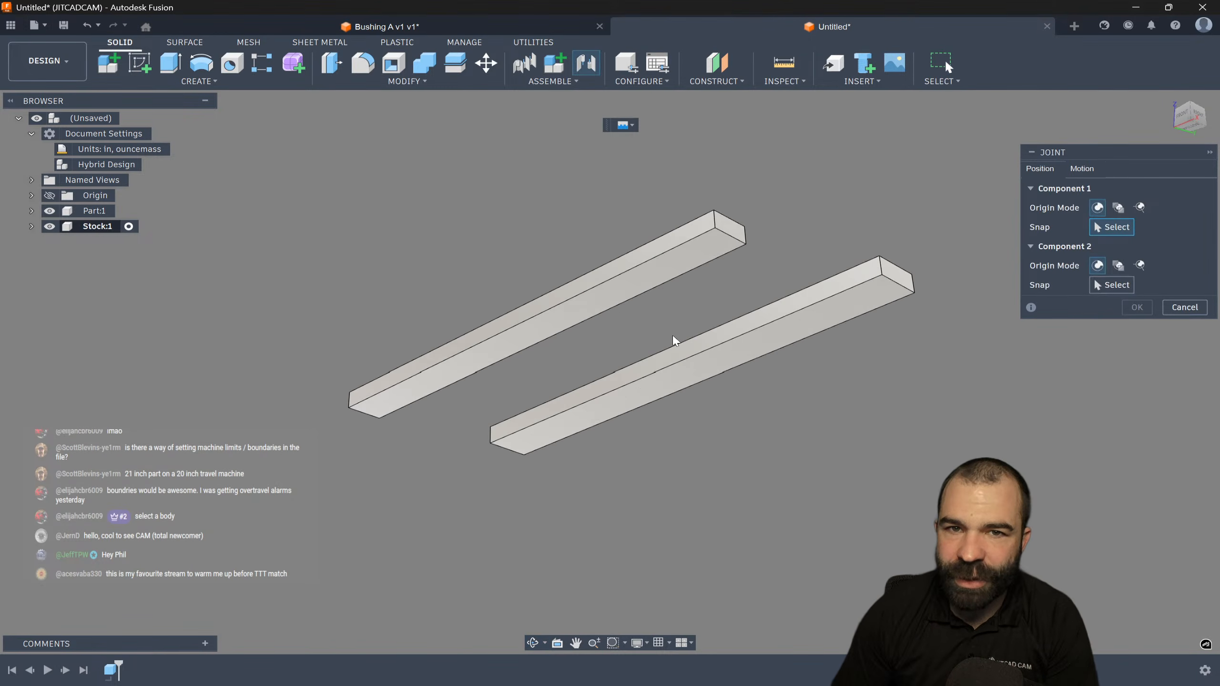
{"action": "left_click", "coordinate": [688, 378]}
{"action": "left_click", "coordinate": [555, 347]}
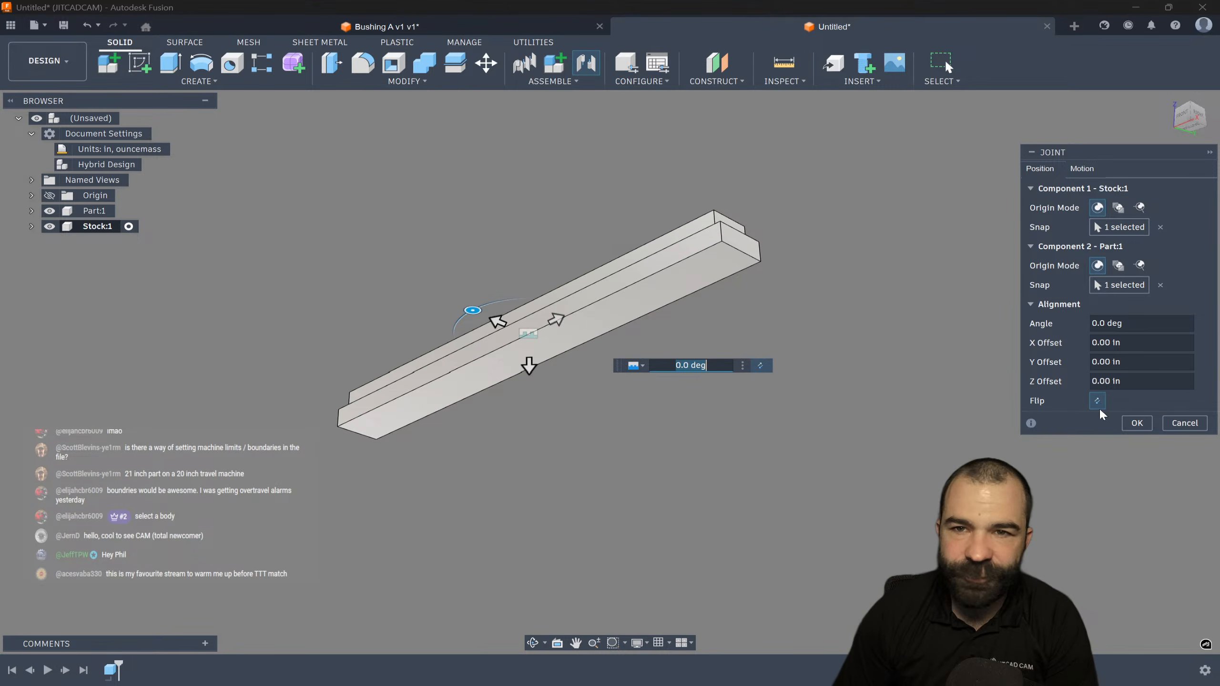
{"action": "middle_click_drag", "start_coordinate": [528, 362], "coordinate": [723, 194], "text": "shift"}
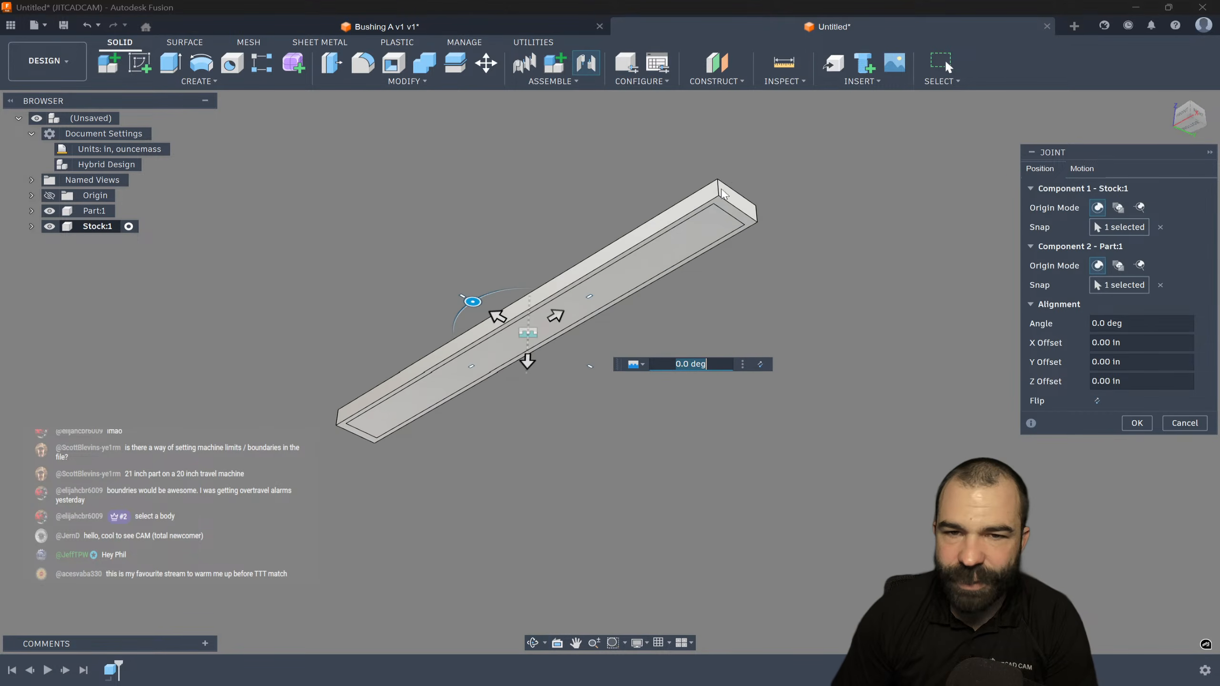
{"action": "left_click", "coordinate": [1136, 422]}
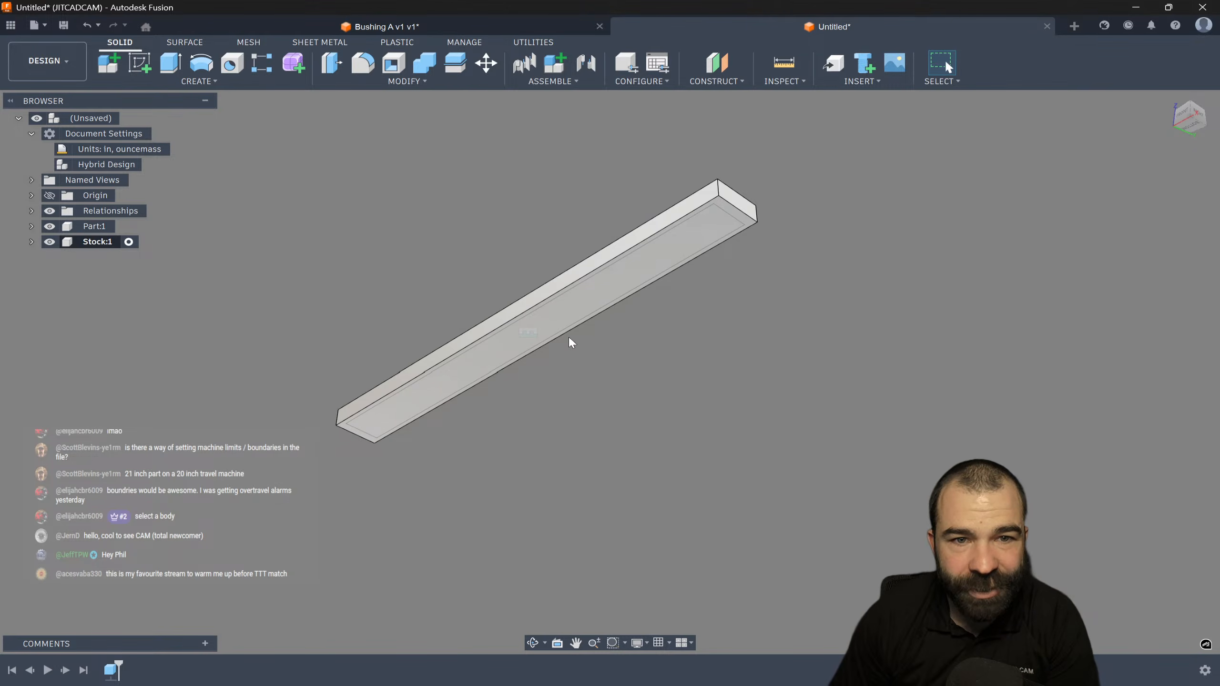
Download the Glass - Medium Color (Blue) appearance and apply it to the Stock component
{"action": "right_click", "coordinate": [87, 245]}
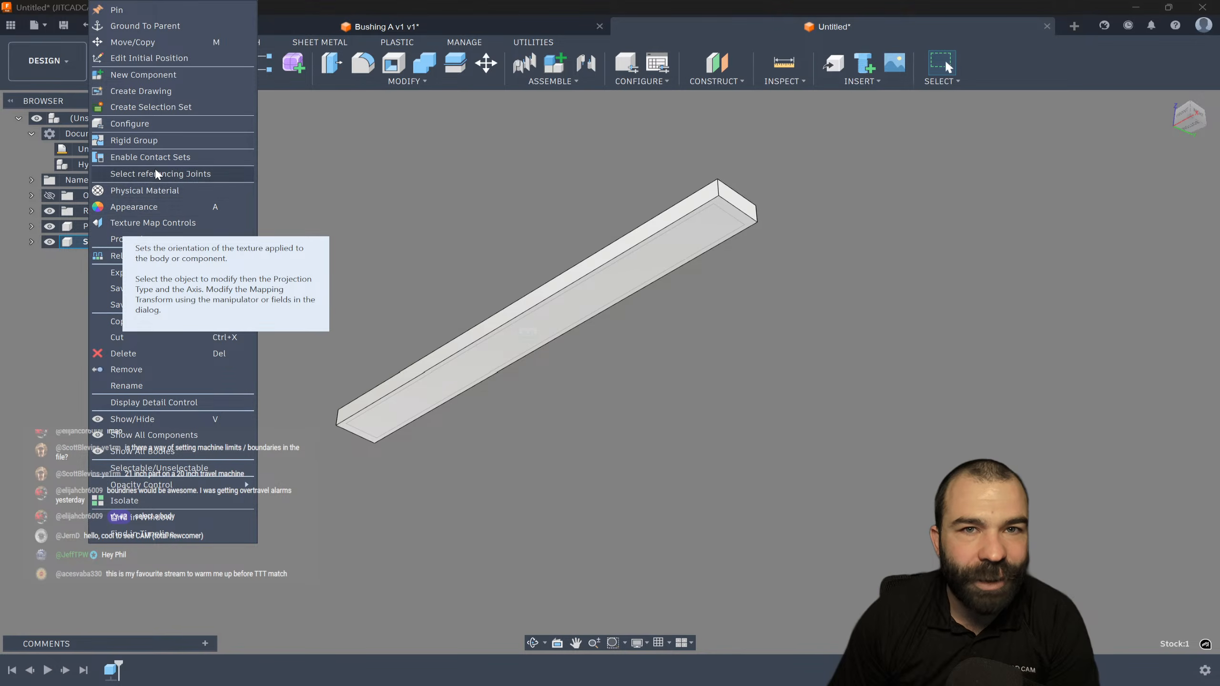
{"action": "left_click", "coordinate": [202, 207]}
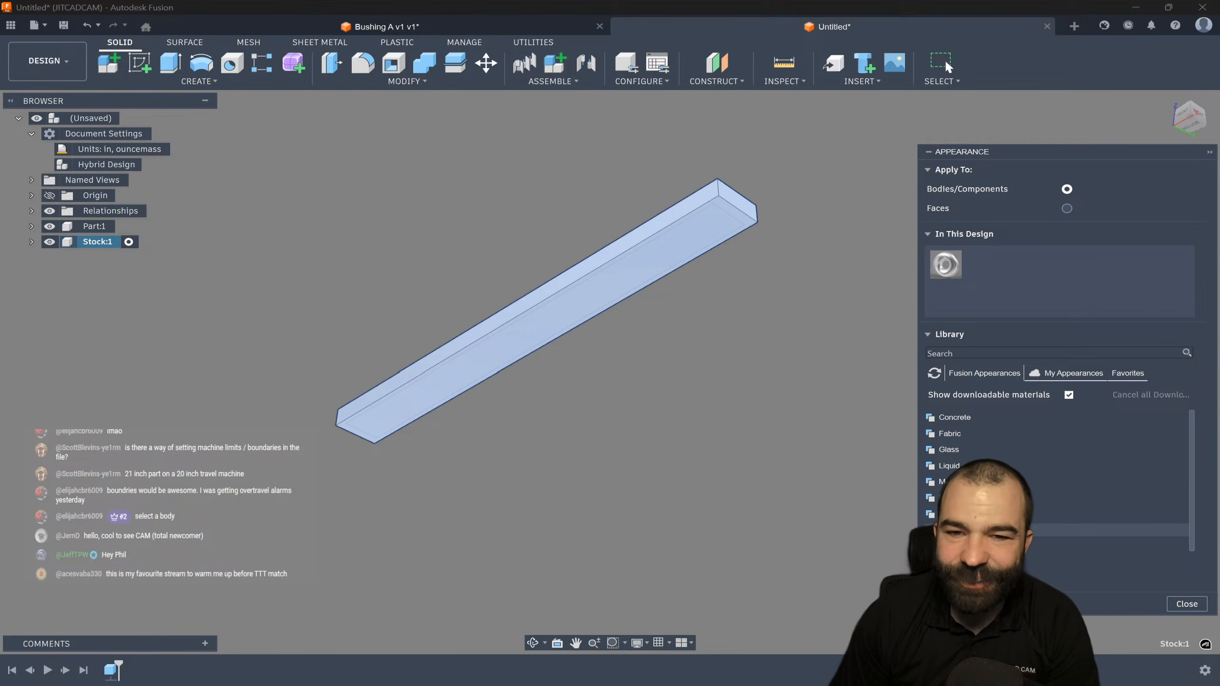
{"action": "left_click", "coordinate": [962, 450]}
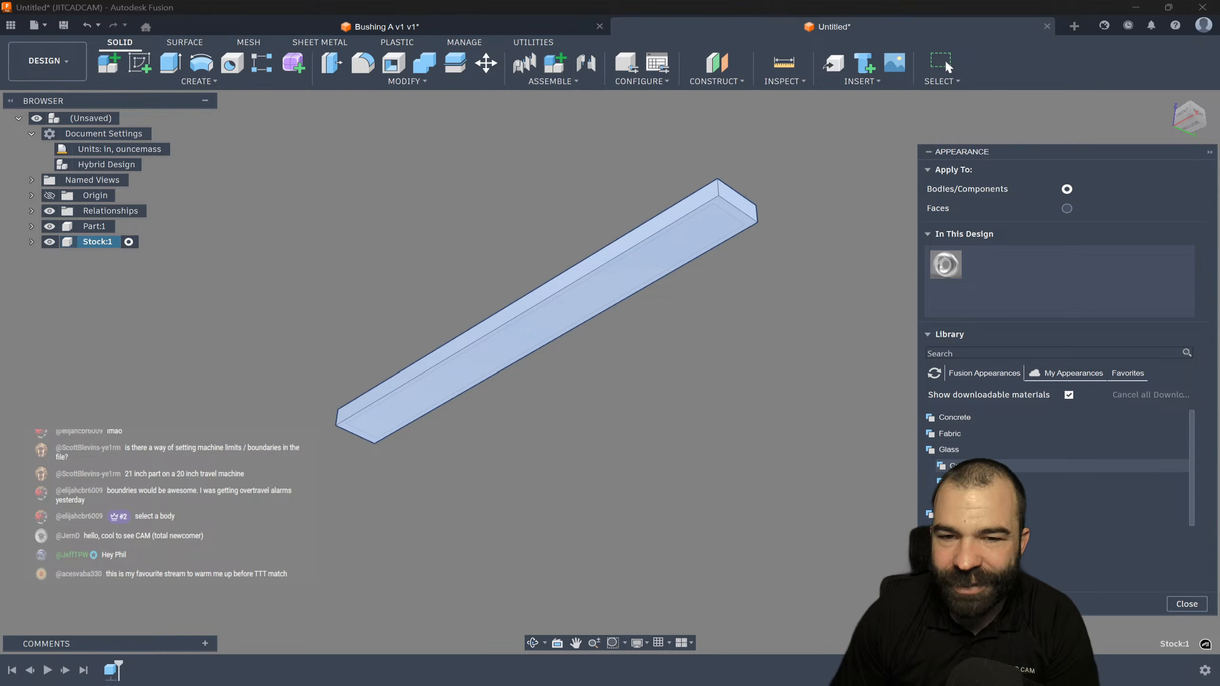
{"action": "left_click", "coordinate": [962, 466]}
{"action": "scroll", "coordinate": [1037, 523], "scroll_direction": "down", "scroll_amount": 3}
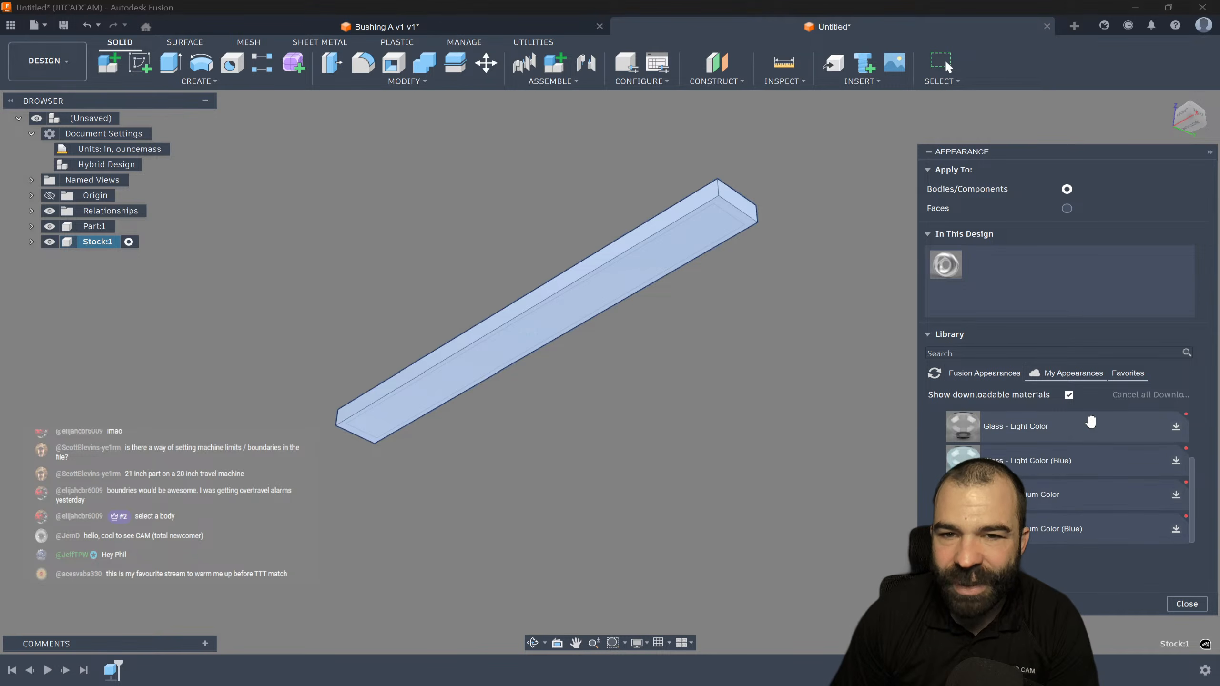
{"action": "left_click", "coordinate": [1177, 528]}
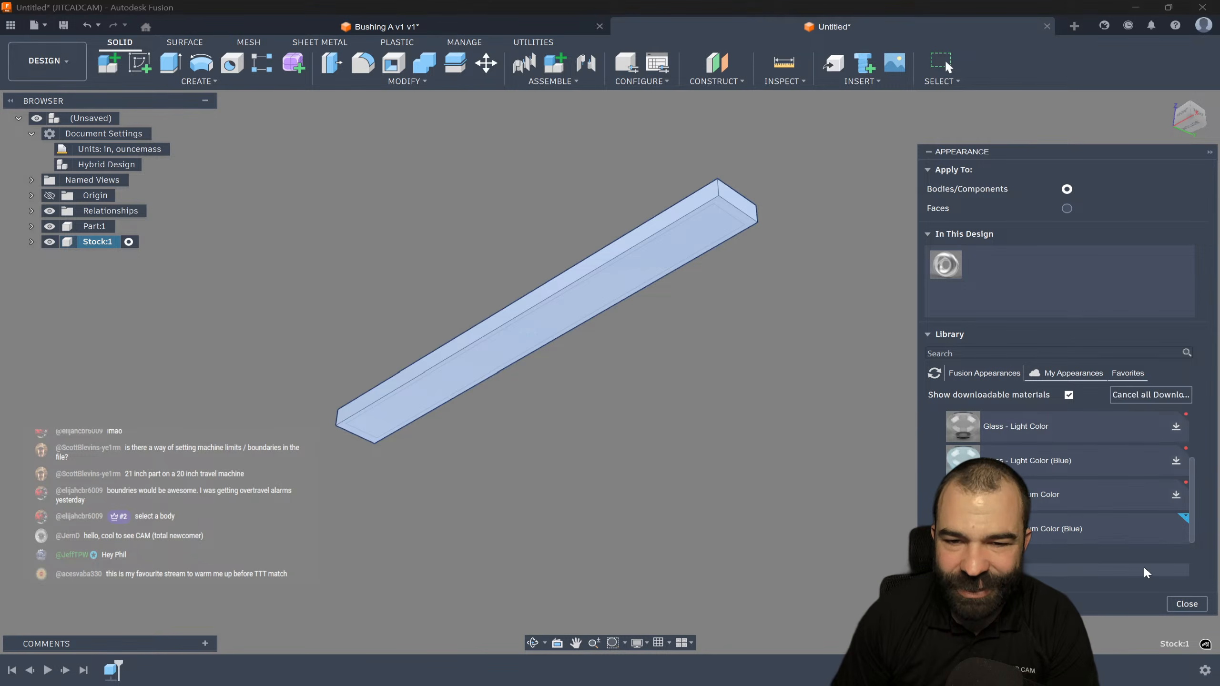
{"action": "left_click_drag", "start_coordinate": [815, 473], "coordinate": [730, 208]}
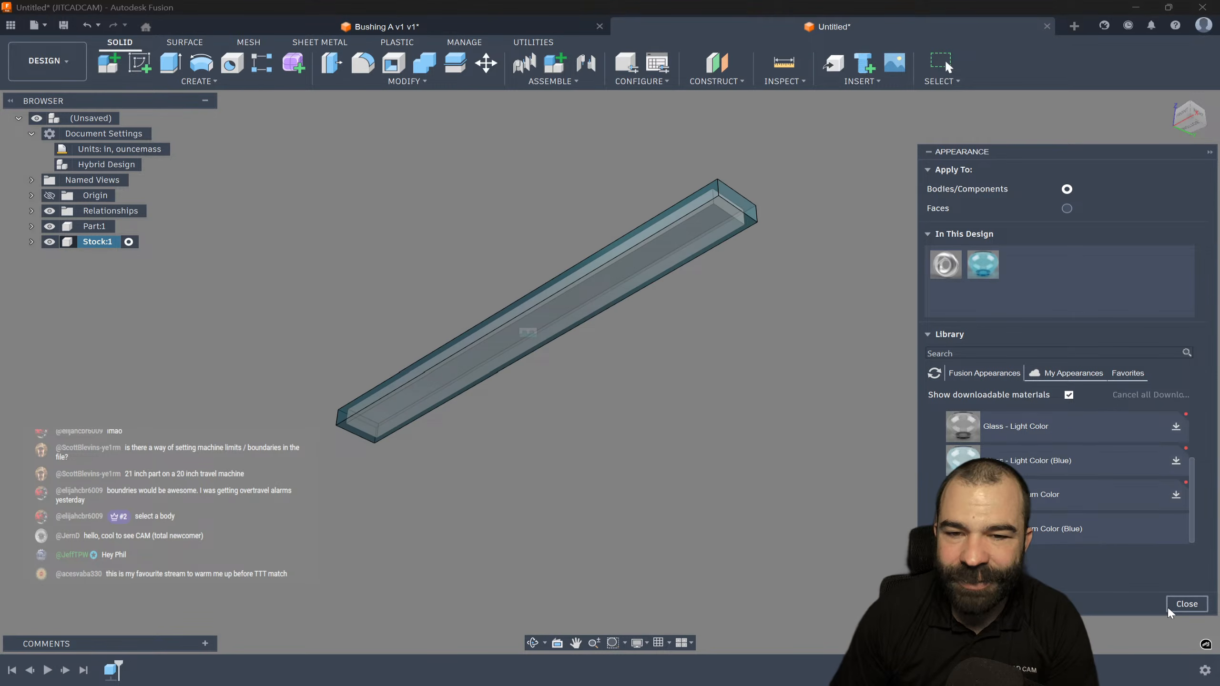
{"action": "left_click", "coordinate": [1186, 604]}
Activate the design's root component and switch to the Manufacture workspace
{"action": "middle_click_drag", "start_coordinate": [724, 400], "coordinate": [586, 399], "text": "shift"}
{"action": "scroll", "coordinate": [624, 389], "scroll_direction": "up", "scroll_amount": 2}
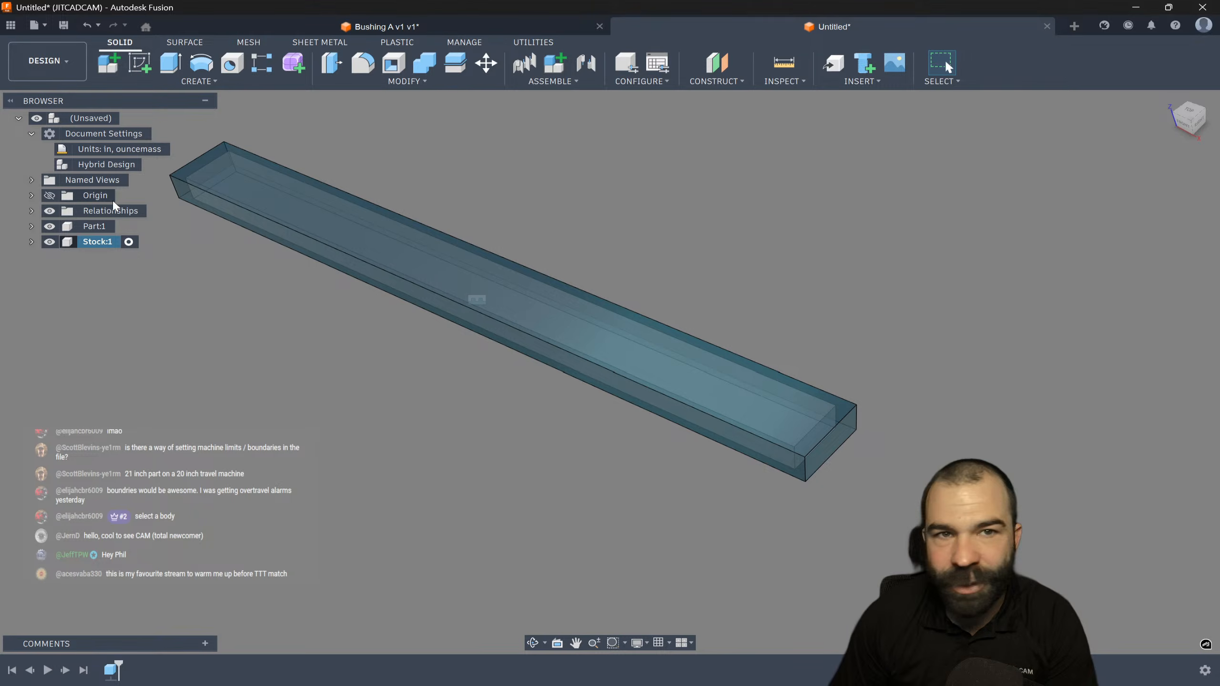
{"action": "left_click", "coordinate": [127, 118]}
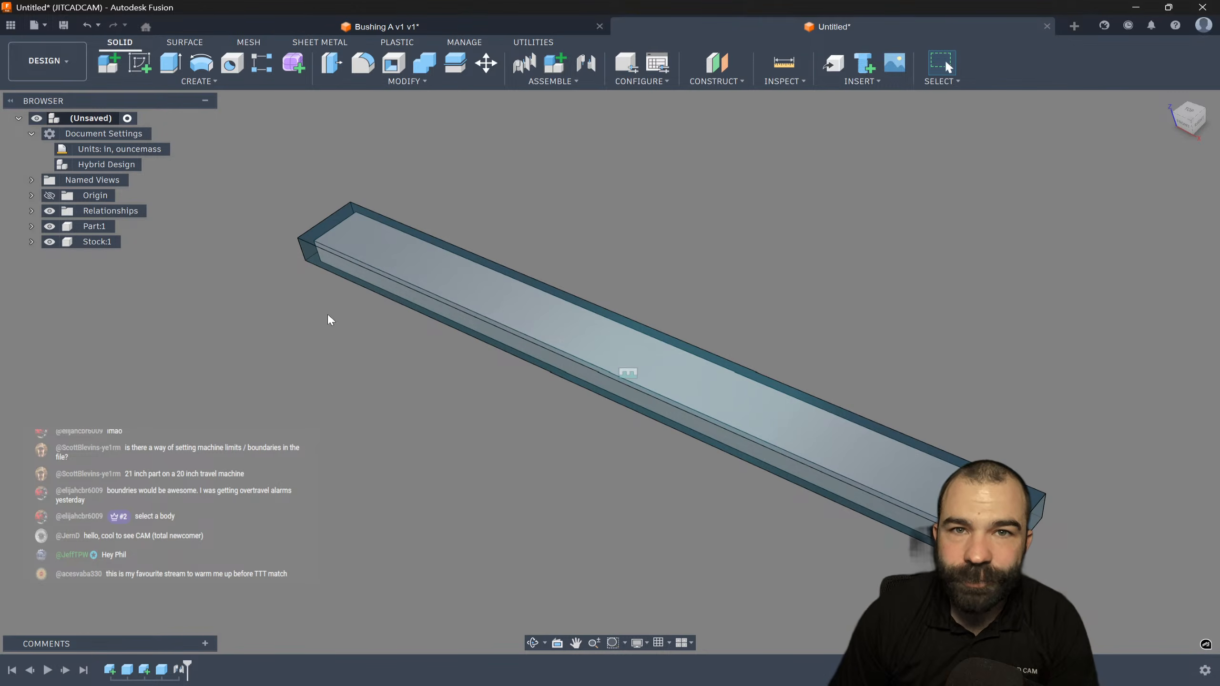
{"action": "left_click", "coordinate": [62, 61]}
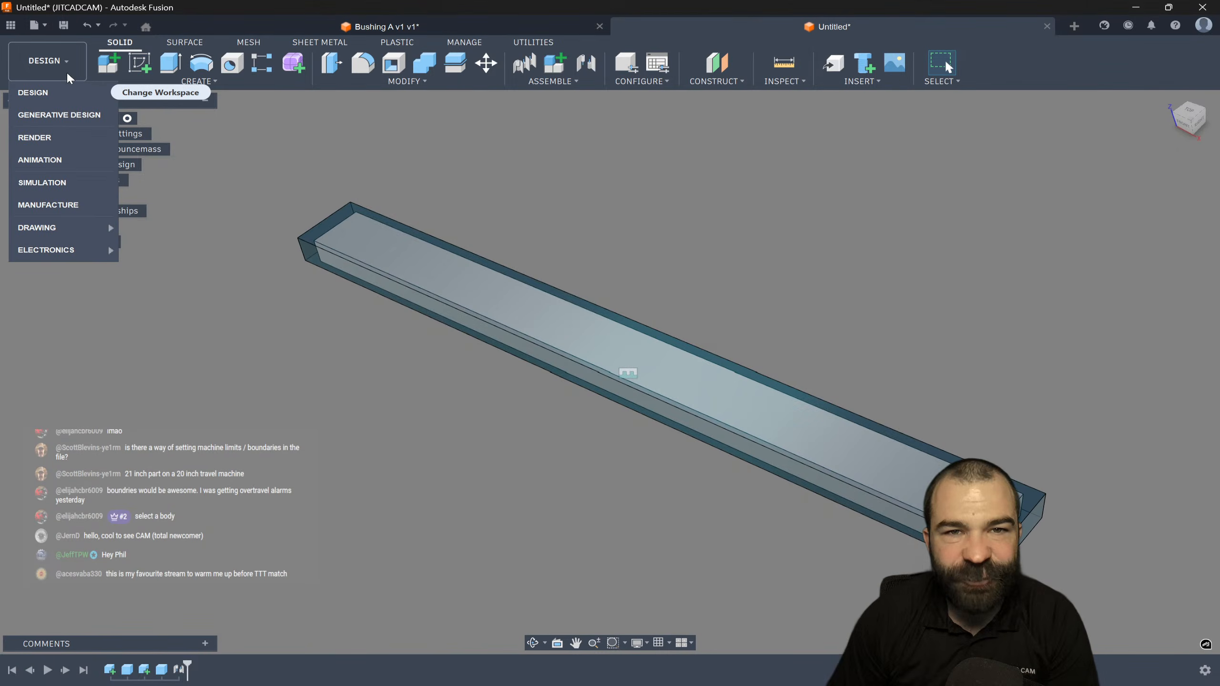
{"action": "left_click", "coordinate": [69, 204]}
Edit the milling setup's stock to From solid mode, using the Stock component as the stock solid
{"action": "double_click", "coordinate": [120, 211]}
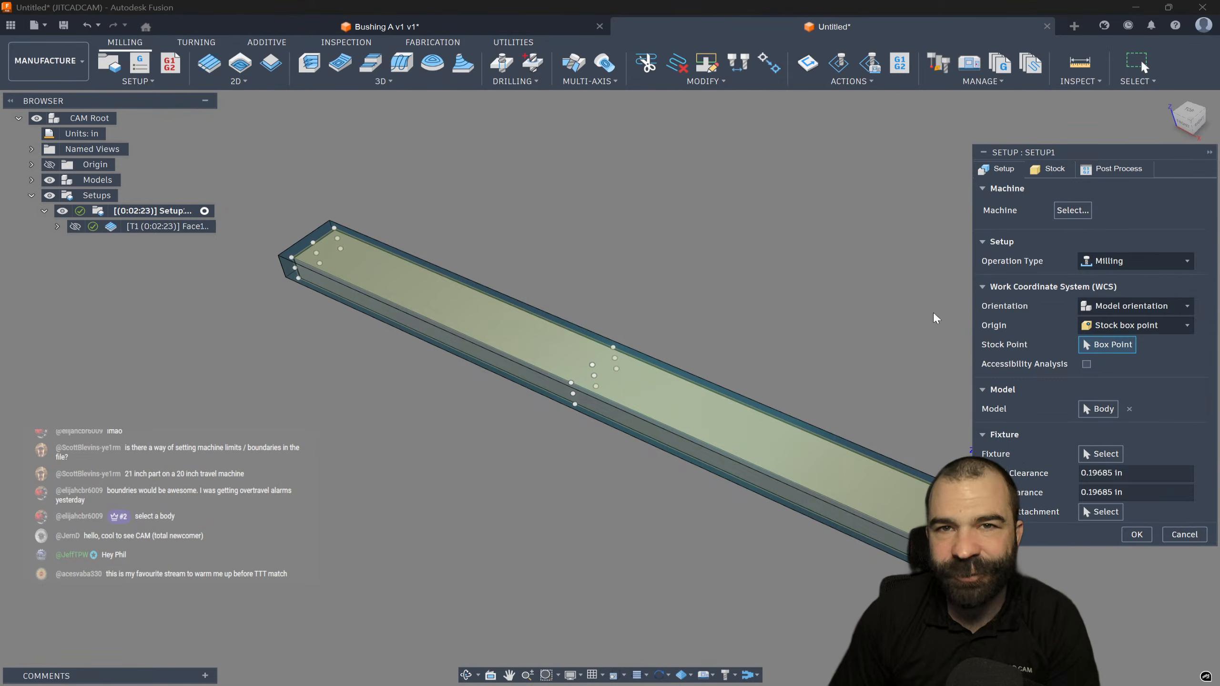
{"action": "left_click", "coordinate": [1035, 174]}
{"action": "left_click", "coordinate": [1114, 211]}
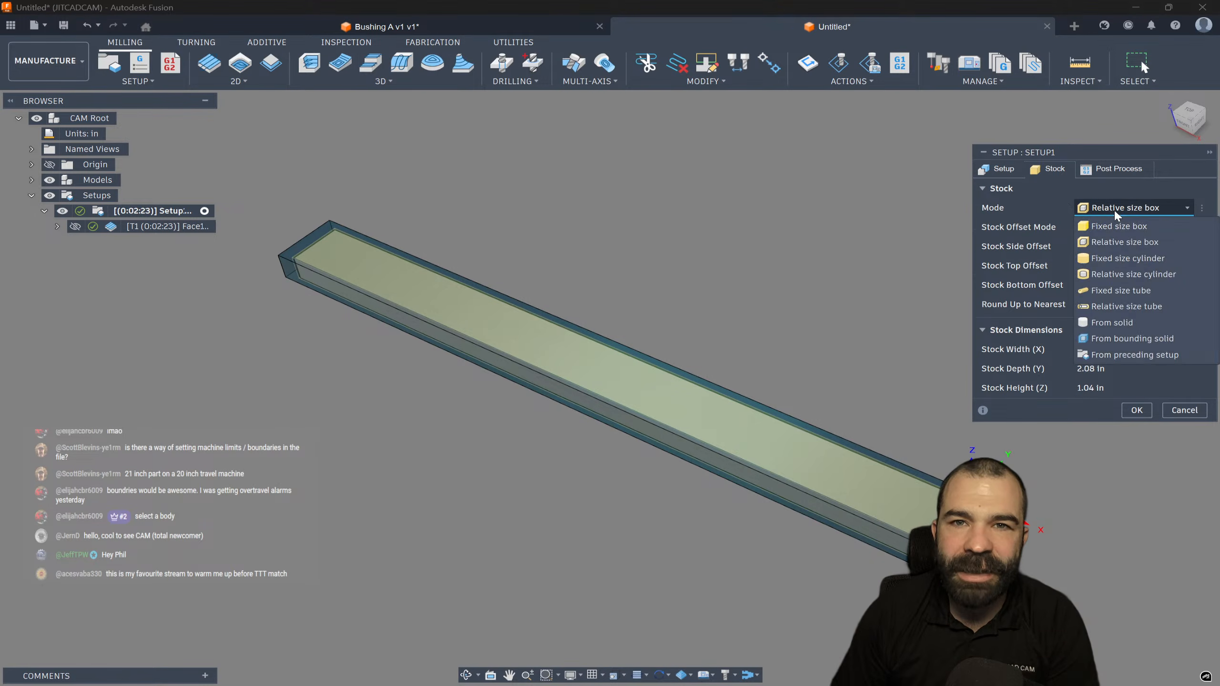
{"action": "left_click", "coordinate": [1111, 321]}
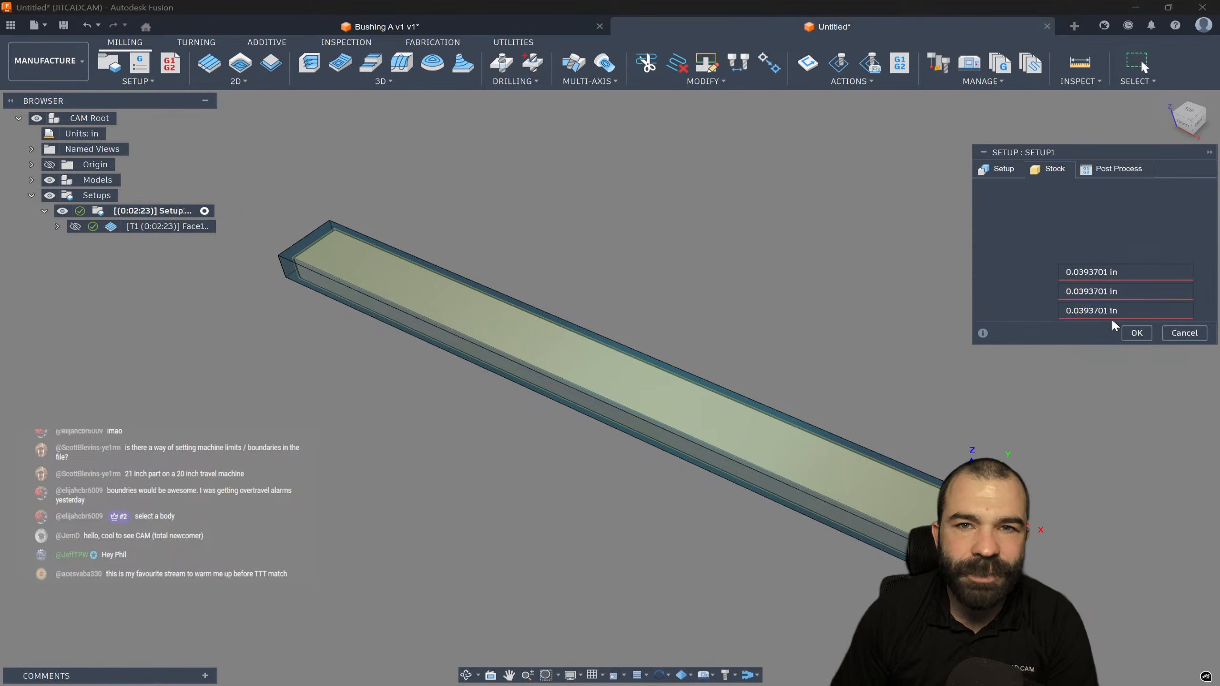
{"action": "left_click", "coordinate": [33, 181]}
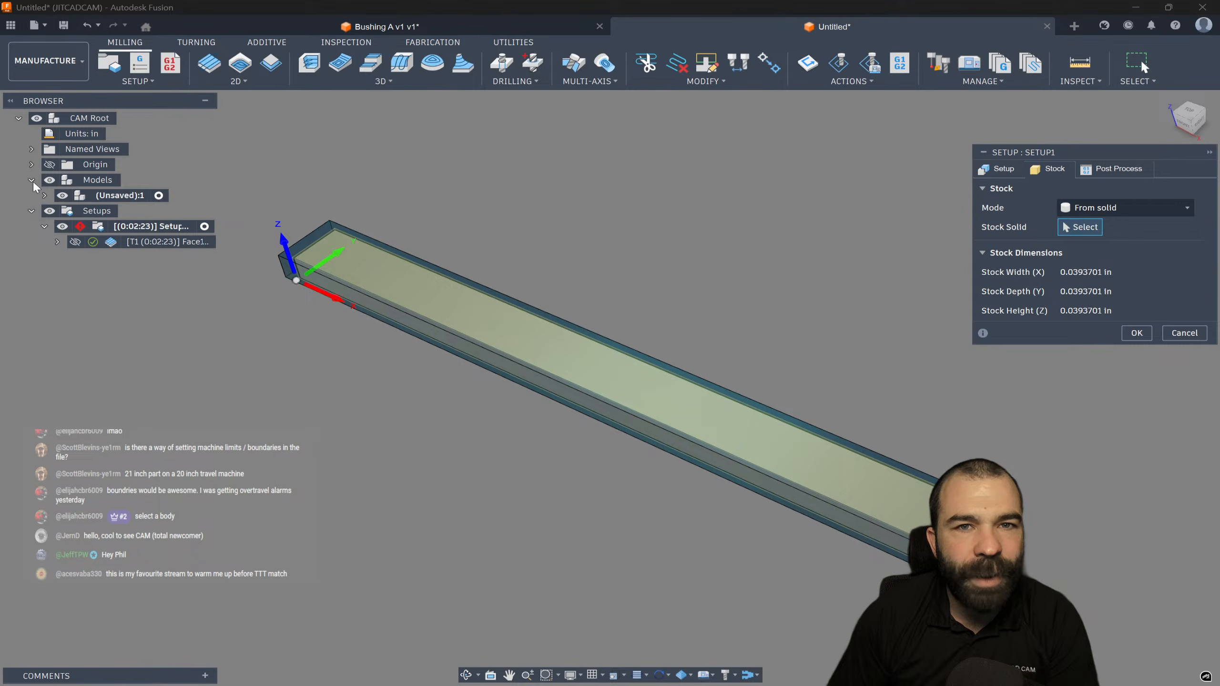
{"action": "left_click", "coordinate": [45, 195]}
{"action": "left_click", "coordinate": [124, 273]}
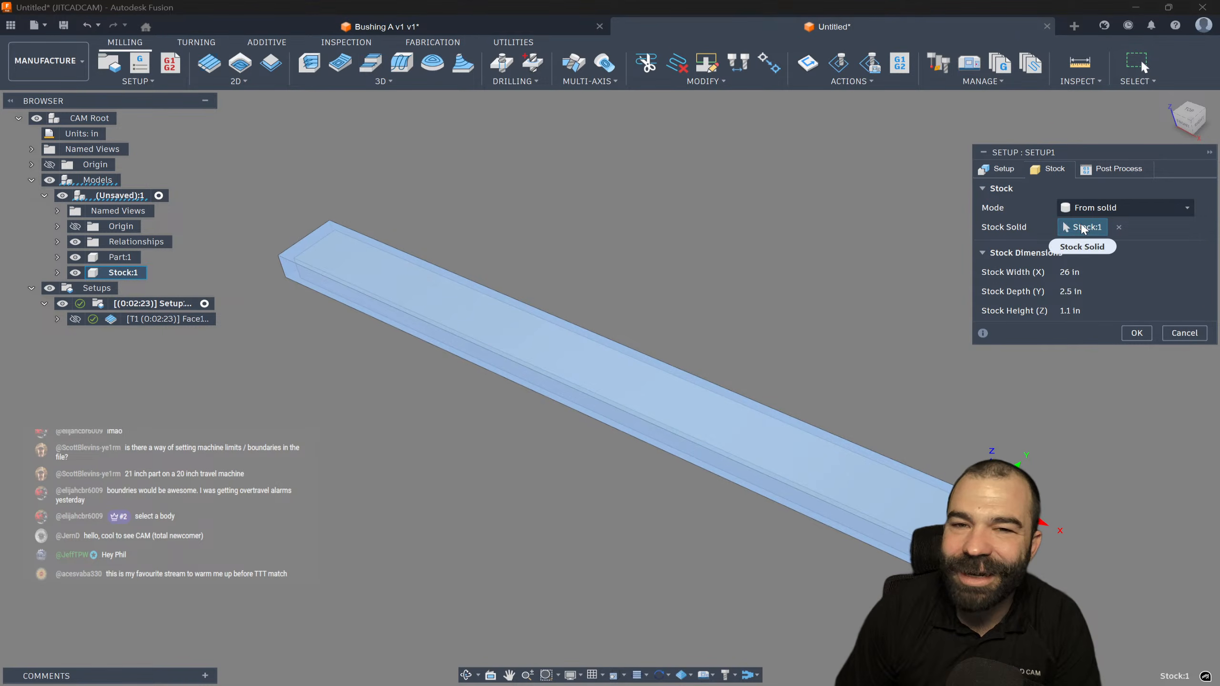
Set the Part component as the setup's model, accept the setup, and regenerate the Face toolpath
{"action": "left_click", "coordinate": [997, 168]}
{"action": "left_click", "coordinate": [1129, 409]}
{"action": "left_click", "coordinate": [119, 256]}
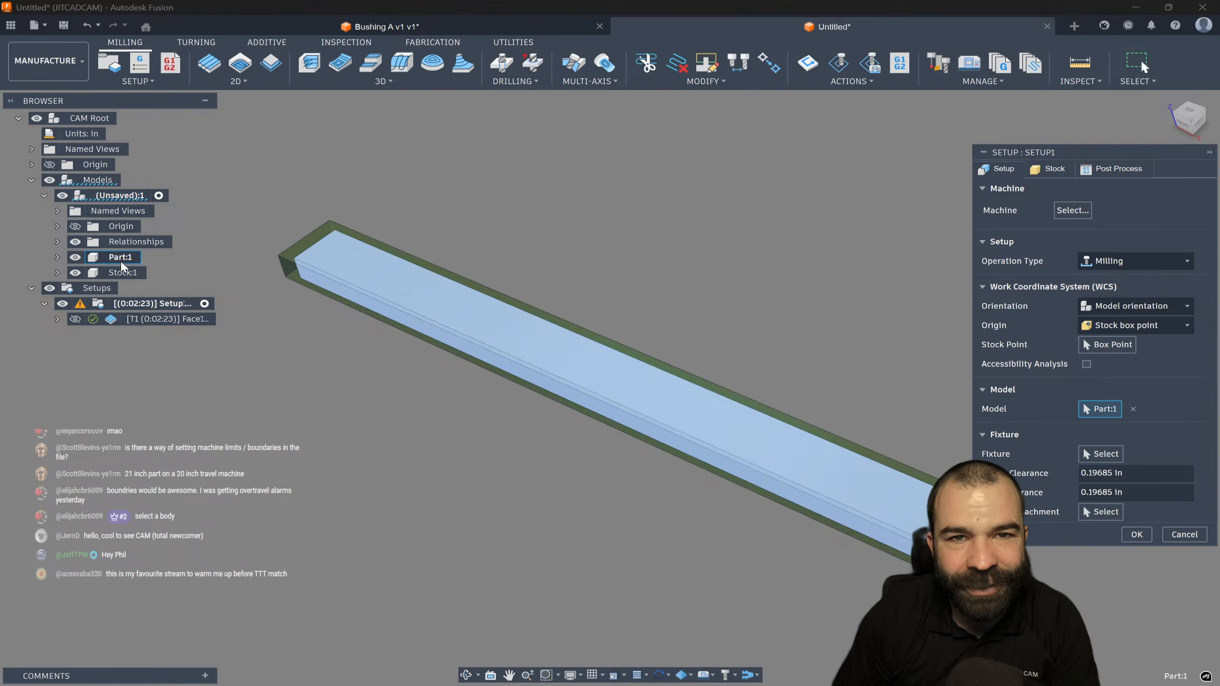
{"action": "left_click", "coordinate": [1130, 535]}
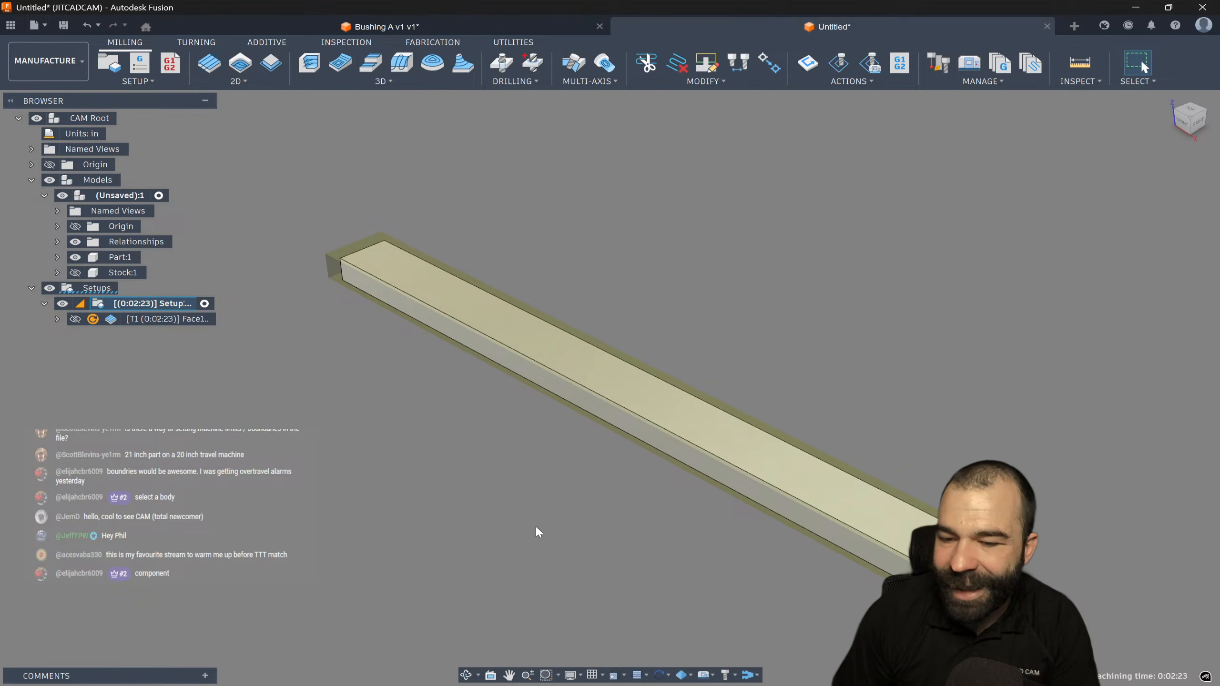
{"action": "left_click", "coordinate": [157, 321]}
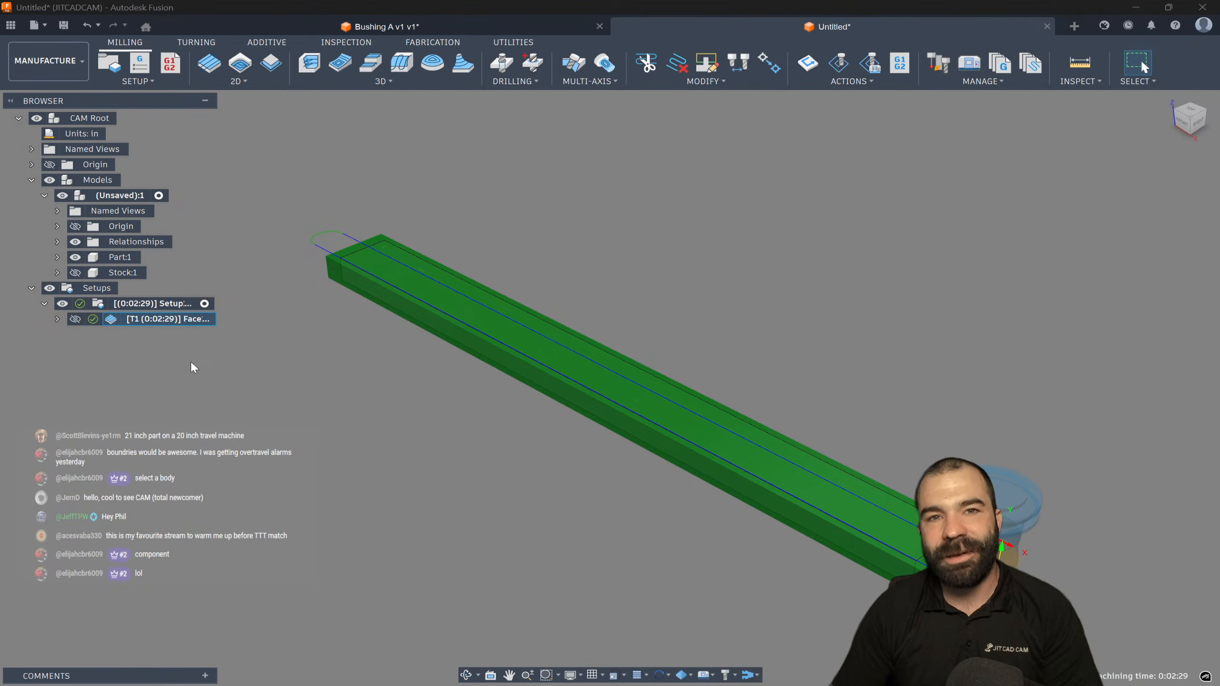
Switch to the Design workspace and create a new component named Boundries under the root component
{"action": "left_click", "coordinate": [48, 60]}
{"action": "left_click", "coordinate": [38, 93]}
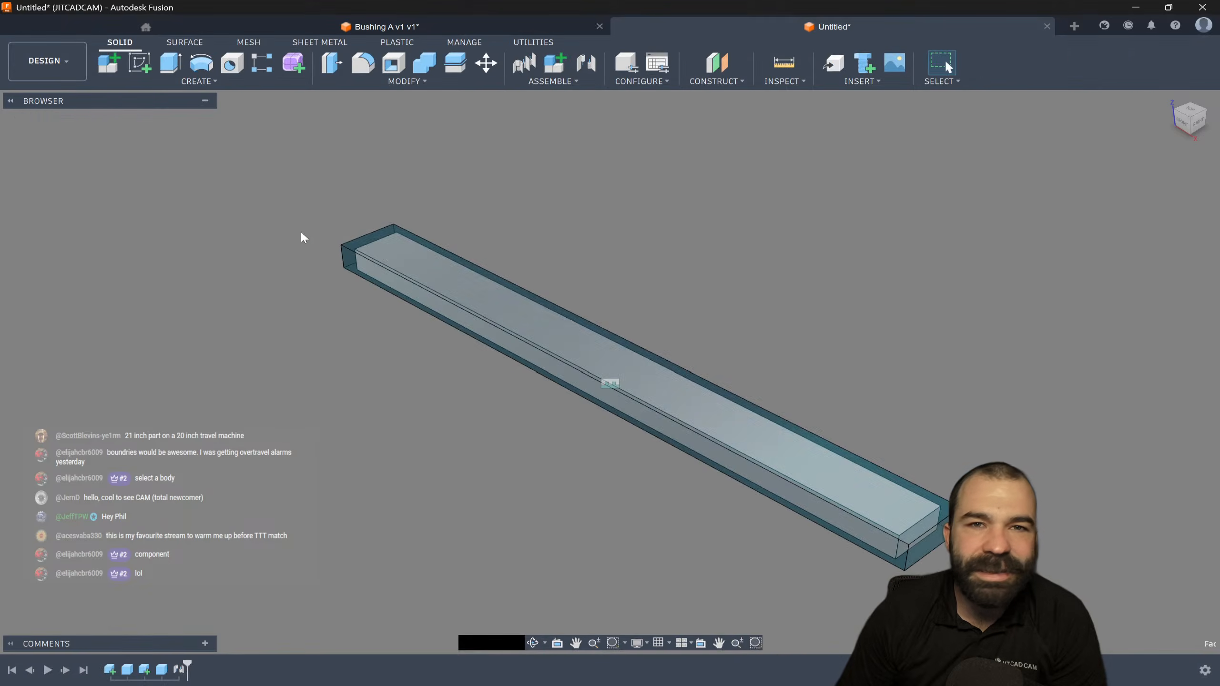
{"action": "left_click", "coordinate": [1188, 109]}
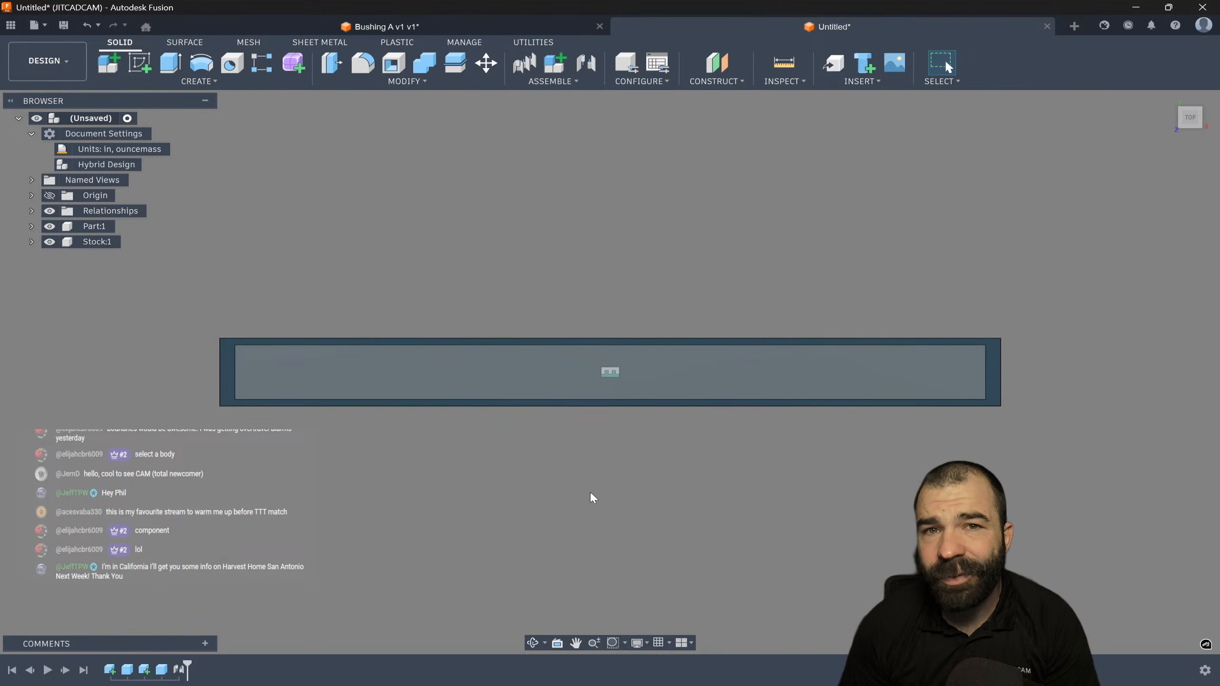
{"action": "middle_click_drag", "start_coordinate": [591, 493], "coordinate": [977, 388], "text": "shift"}
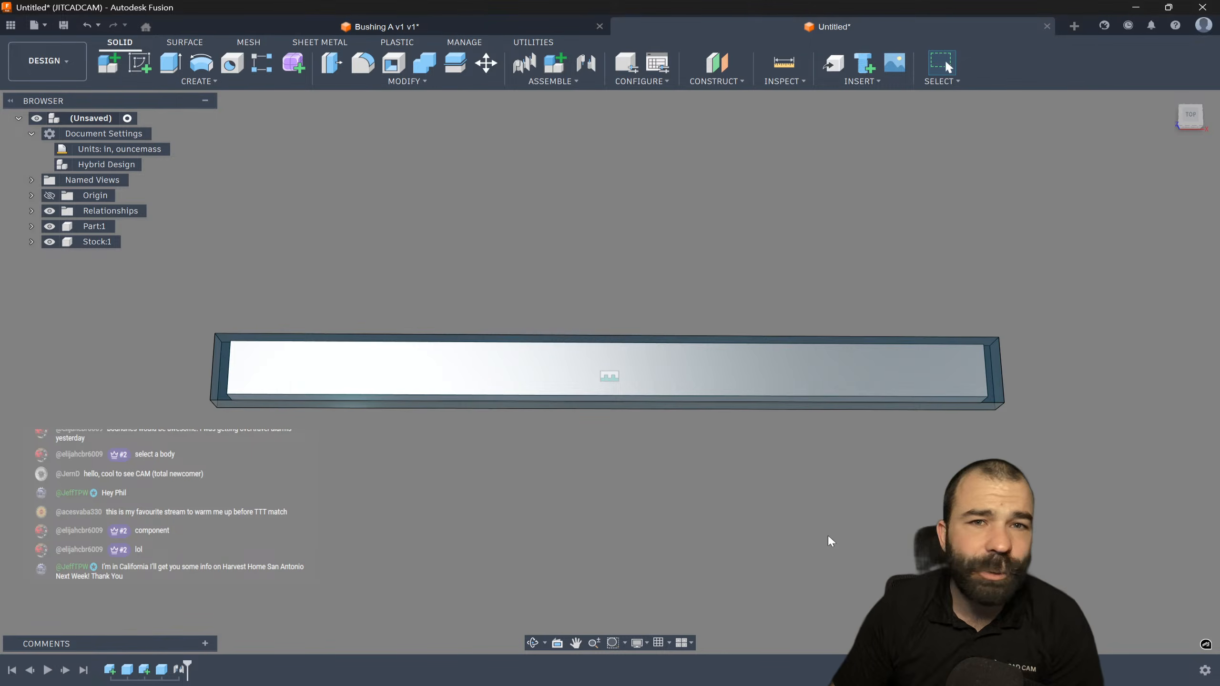
{"action": "left_click", "coordinate": [106, 243]}
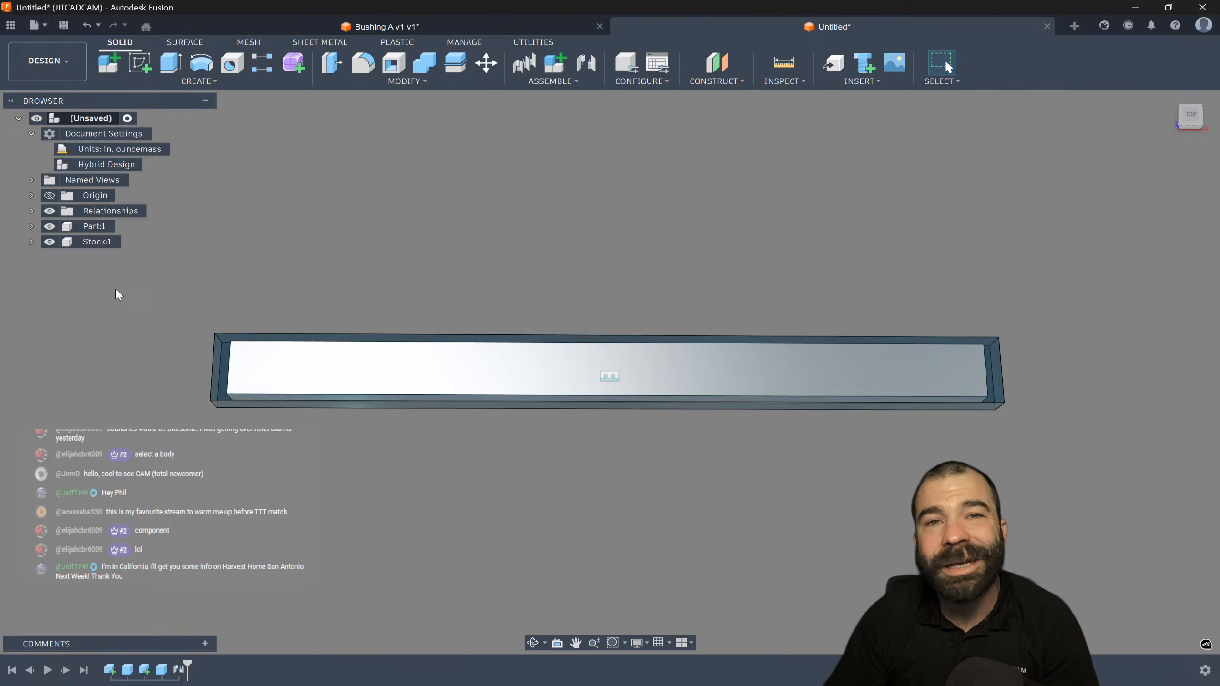
{"action": "right_click", "coordinate": [99, 119]}
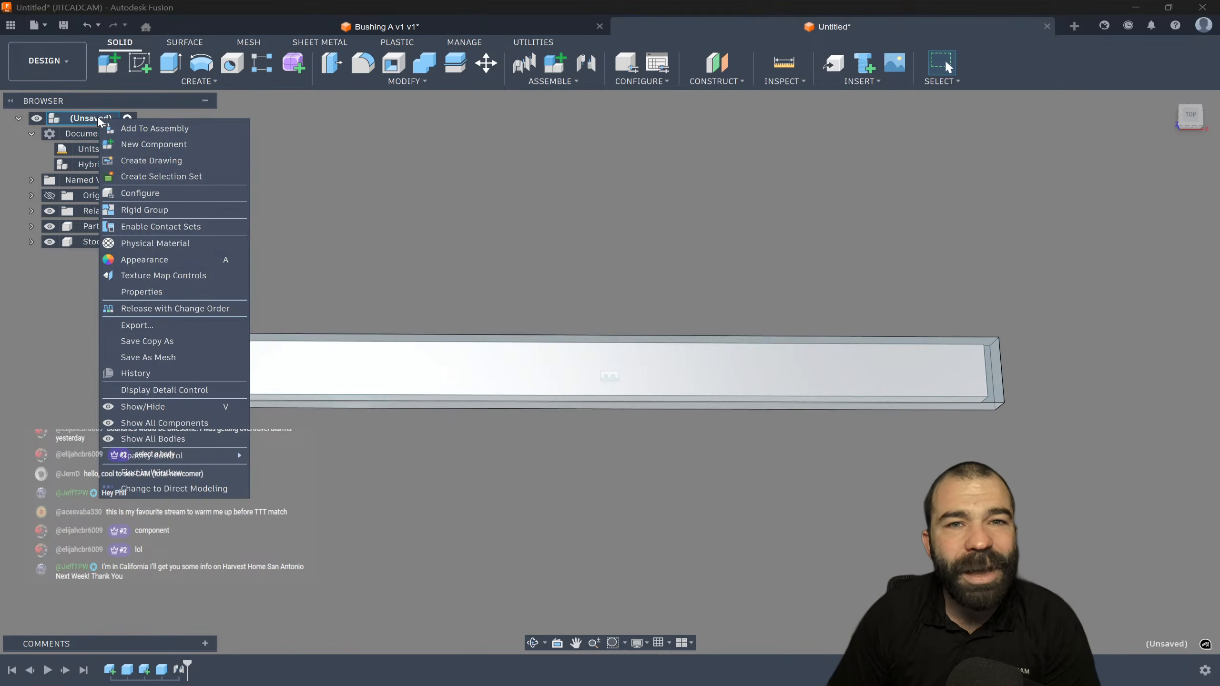
{"action": "left_click", "coordinate": [139, 144]}
{"action": "type", "text": "Boundries"}
{"action": "key", "text": "Return"}
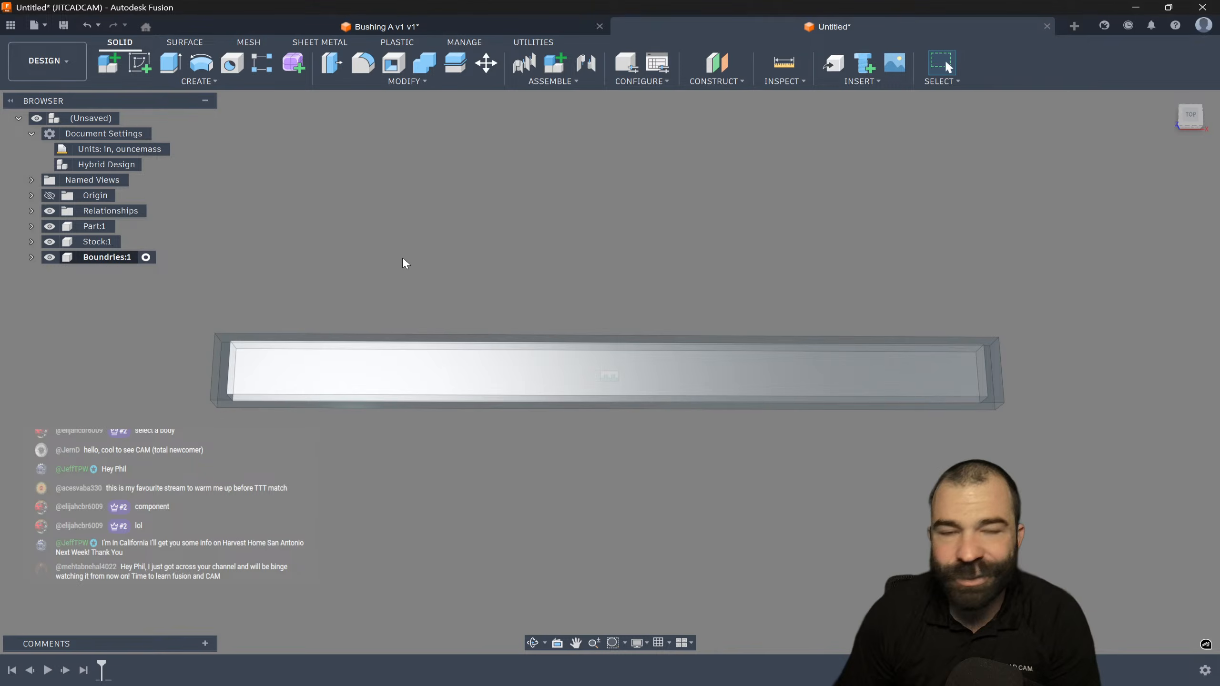
Start a sketch on the stock's top face in the Boundries component and hide the Stock component
{"action": "left_click", "coordinate": [140, 63]}
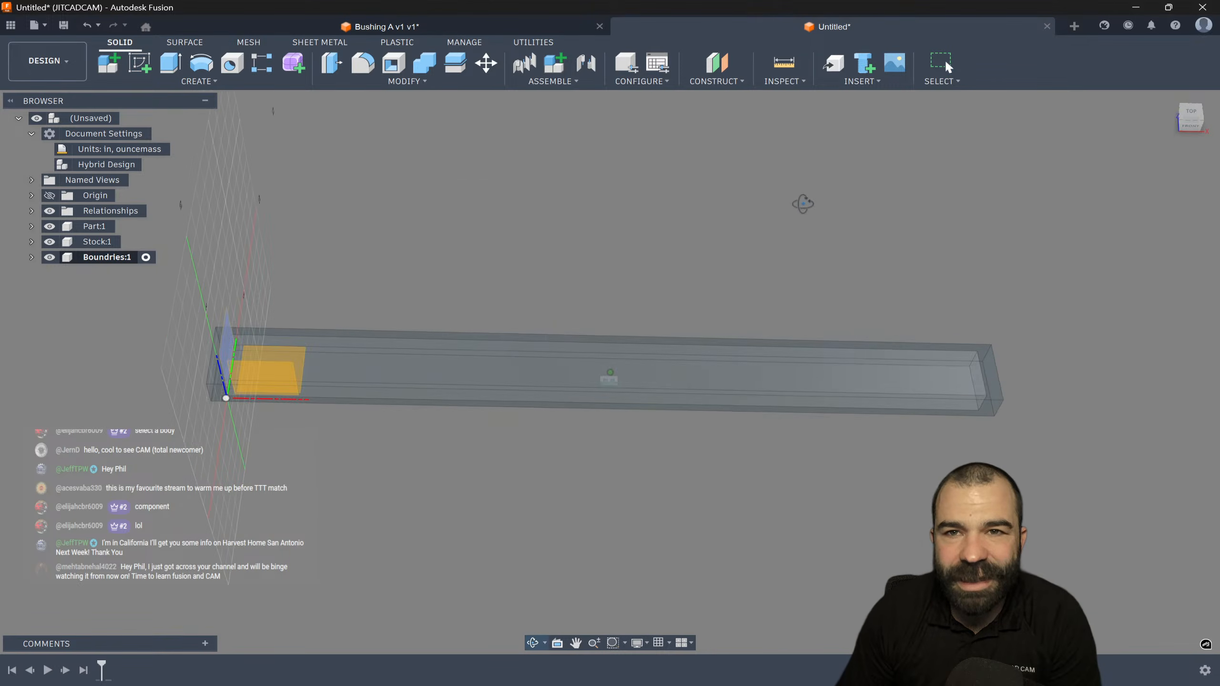
{"action": "left_click", "coordinate": [997, 363]}
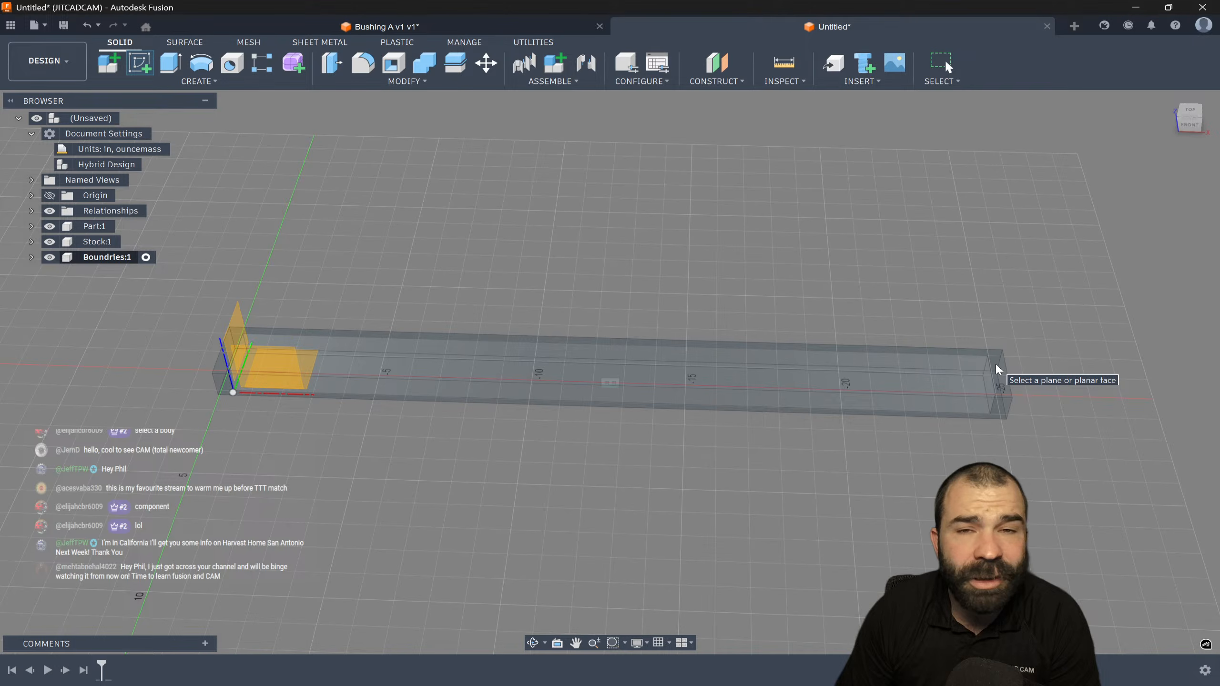
{"action": "left_click", "coordinate": [995, 362]}
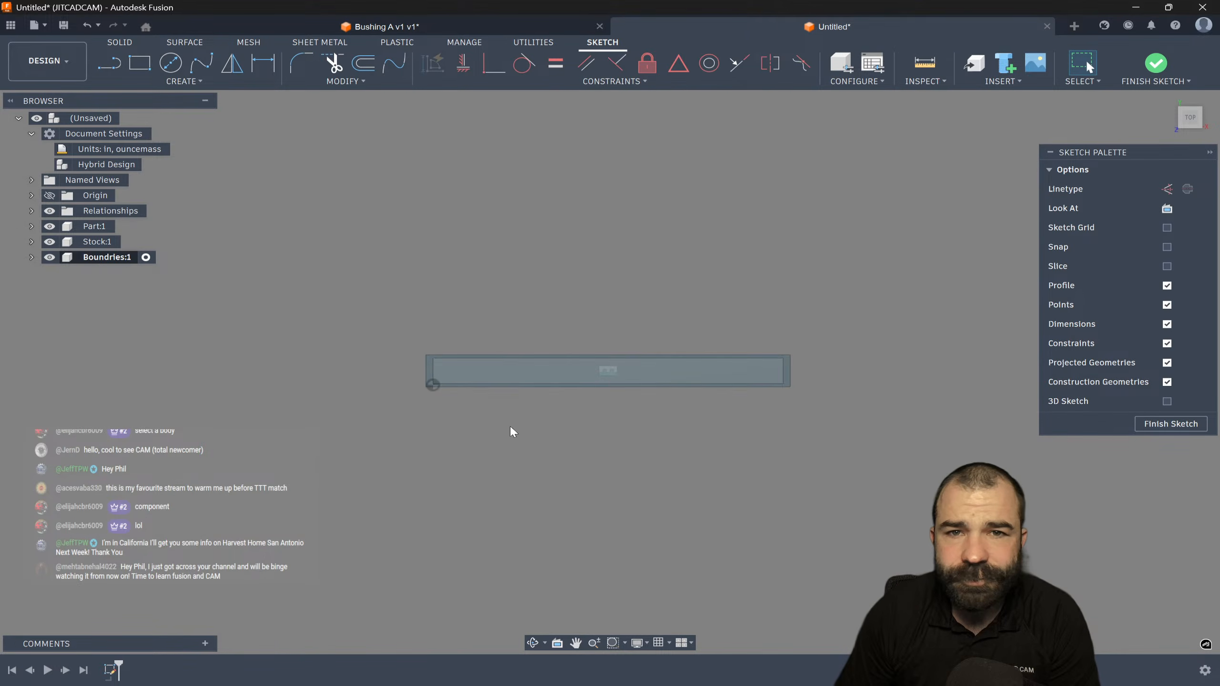
{"action": "scroll", "coordinate": [661, 416], "scroll_direction": "up", "scroll_amount": 2}
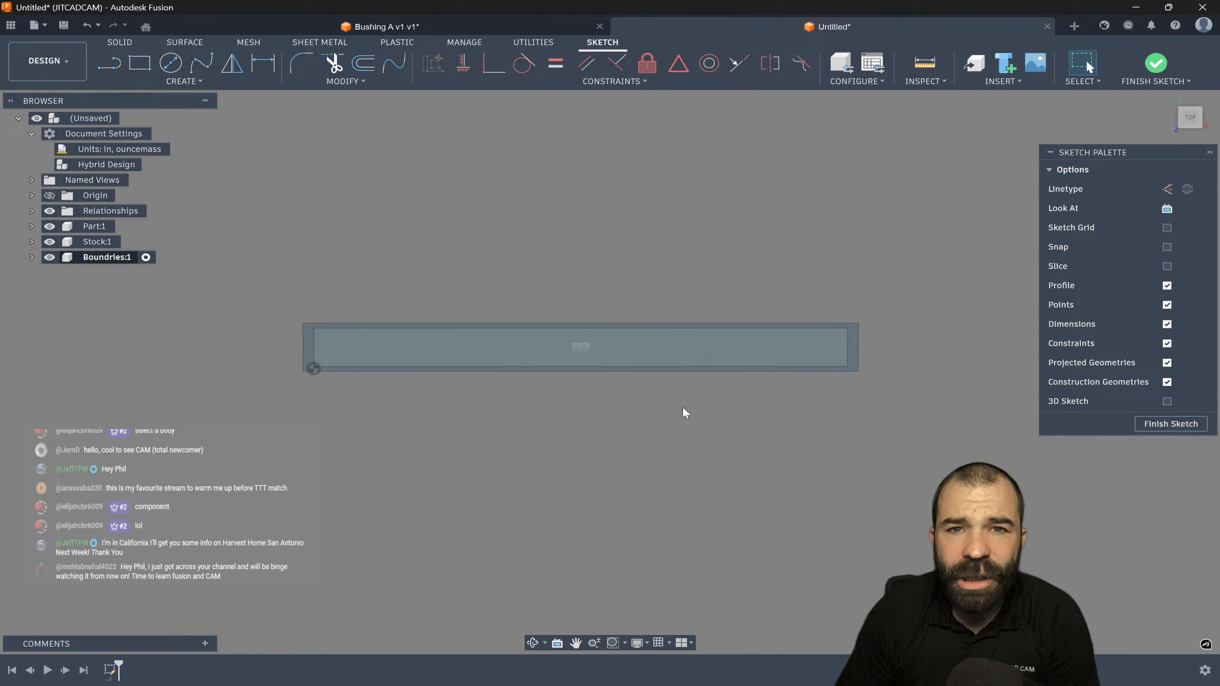
{"action": "left_click", "coordinate": [49, 241]}
{"action": "middle_click_drag", "start_coordinate": [406, 374], "coordinate": [804, 386], "text": "shift"}
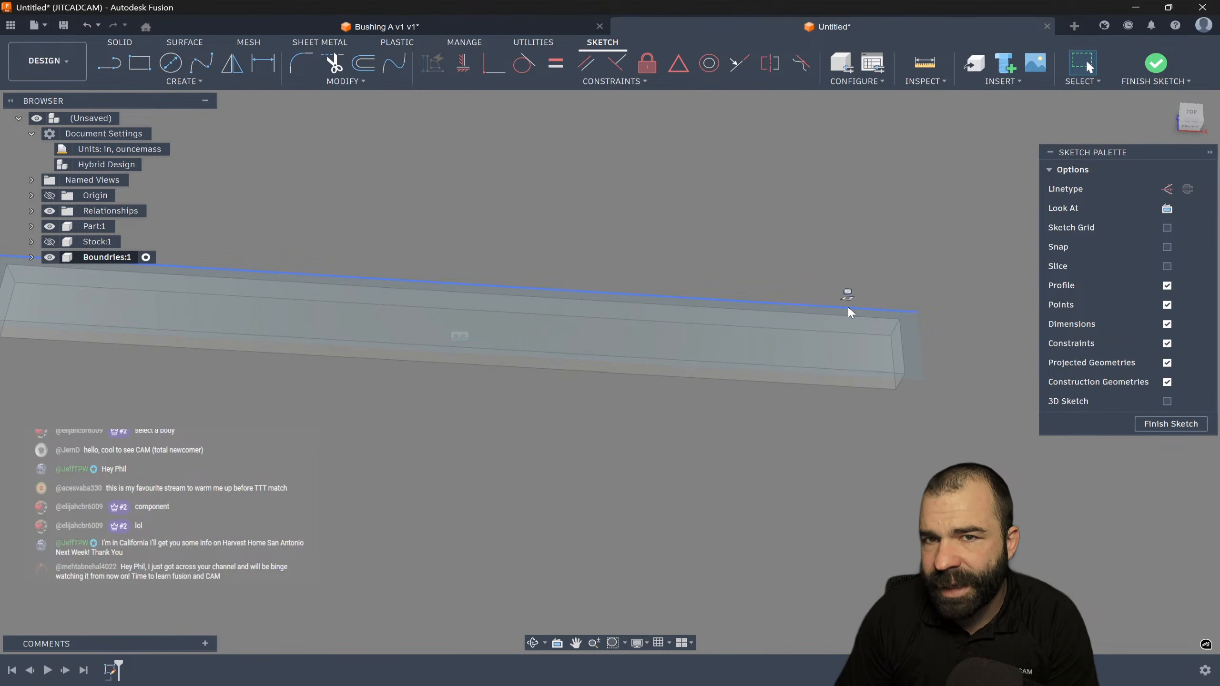
{"action": "scroll", "coordinate": [900, 319], "scroll_direction": "down", "scroll_amount": 2}
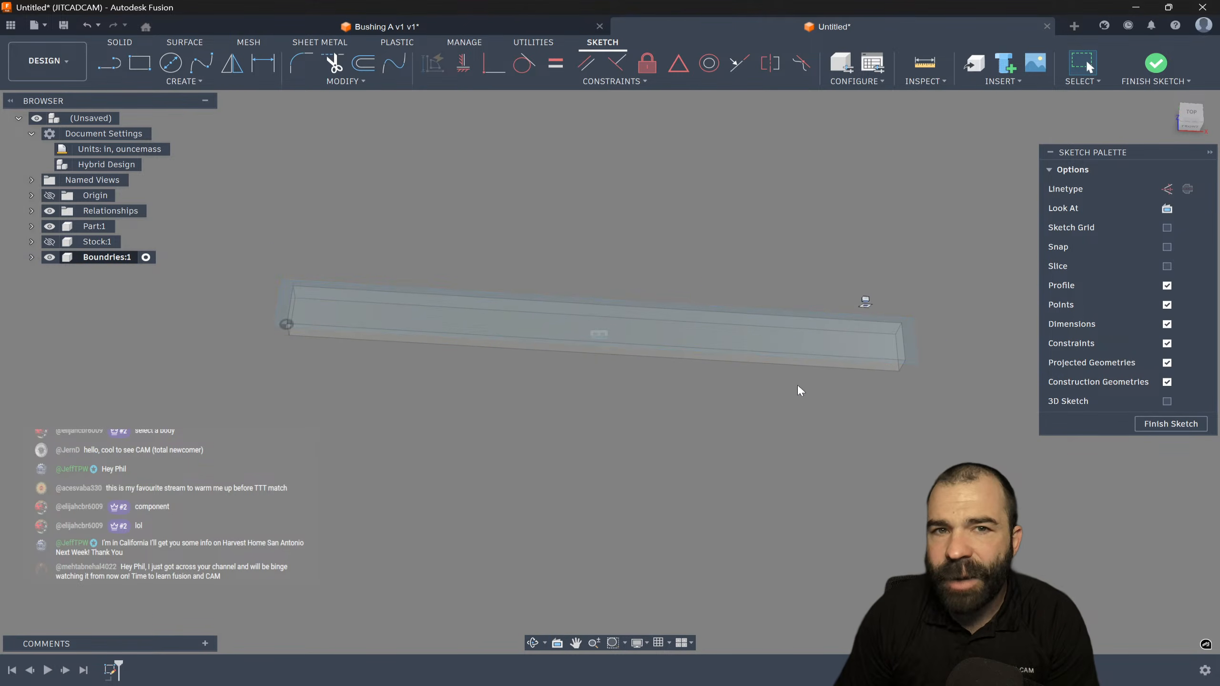
Draw a rectangle about 16 in by 2.5 in from the stock's front right corner and a larger rectangle enclosing it, and show the Stock component again
{"action": "left_click", "coordinate": [139, 63]}
{"action": "left_click", "coordinate": [919, 365]}
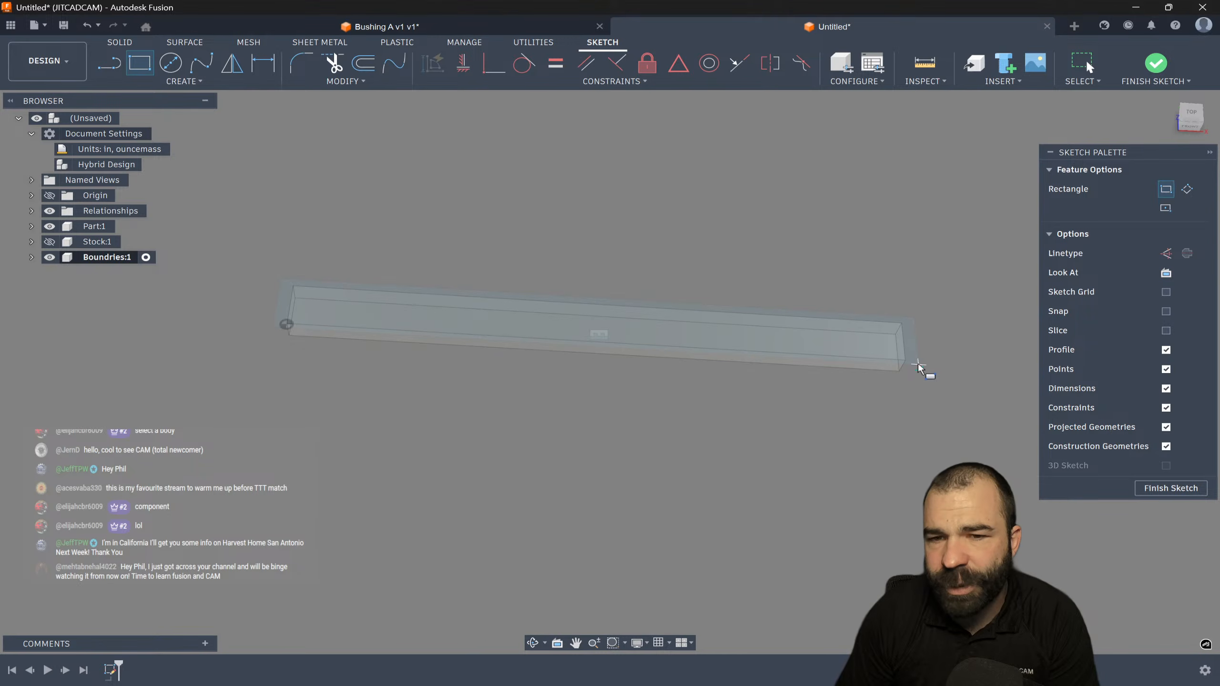
{"action": "left_click", "coordinate": [530, 294]}
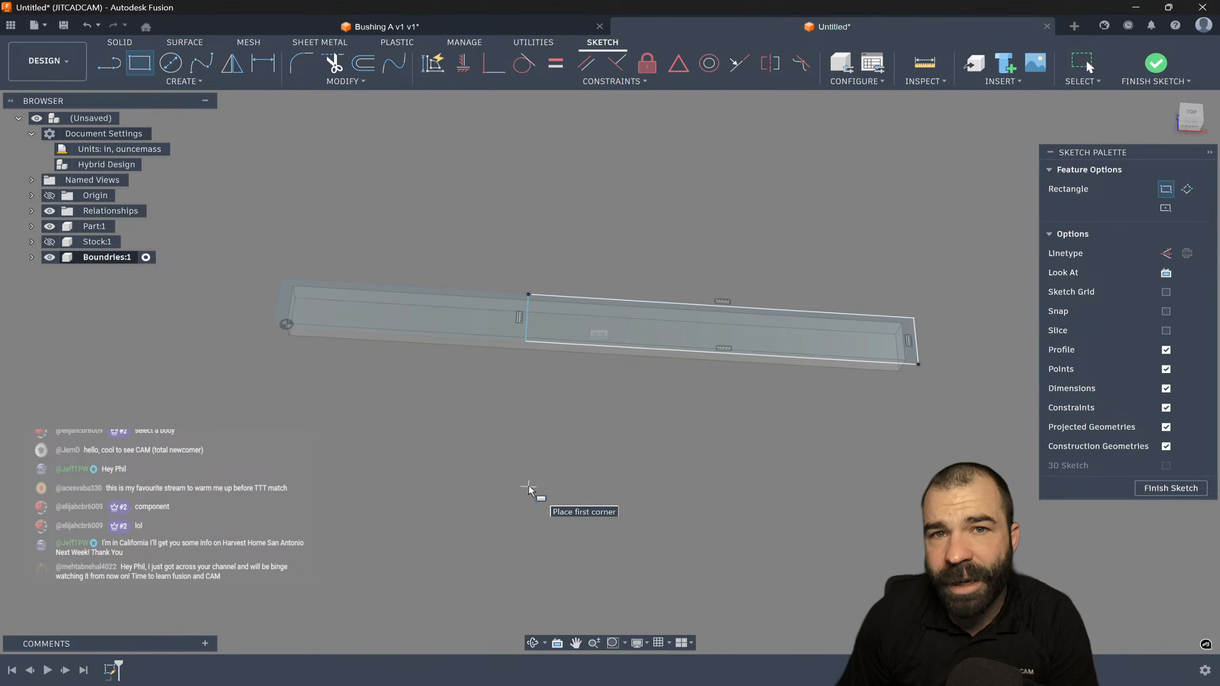
{"action": "left_click", "coordinate": [533, 198]}
{"action": "left_click", "coordinate": [1004, 472]}
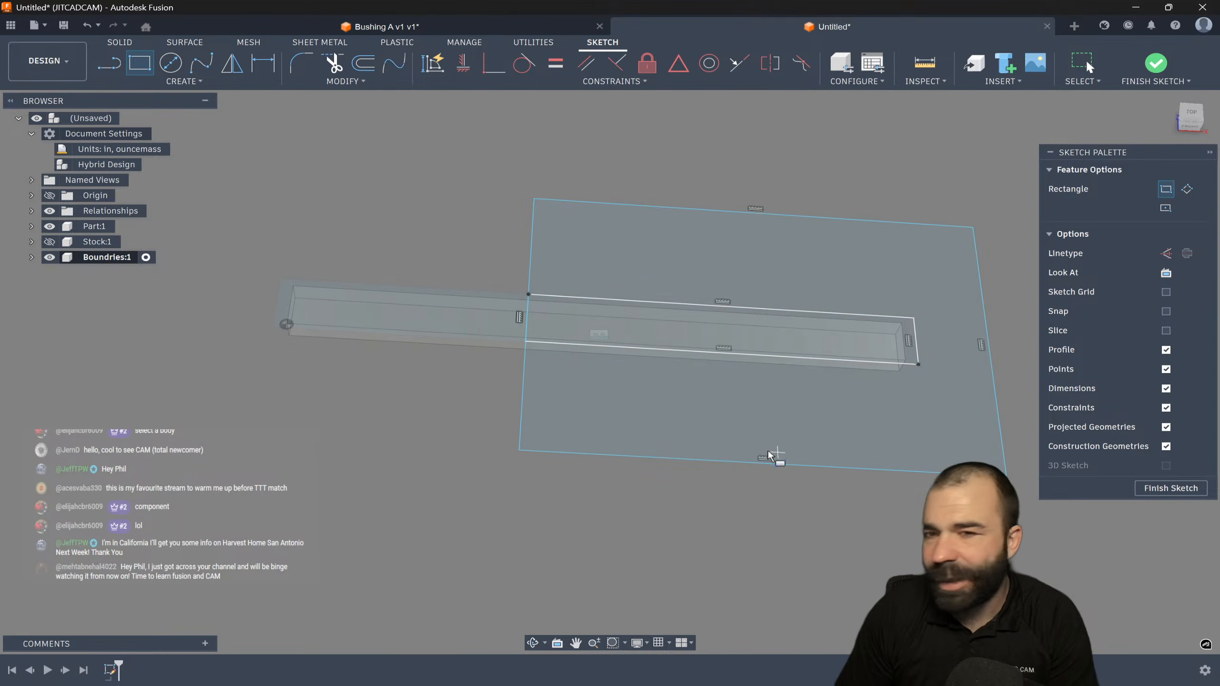
{"action": "left_click", "coordinate": [1190, 116]}
{"action": "scroll", "coordinate": [903, 326], "scroll_direction": "up", "scroll_amount": 2}
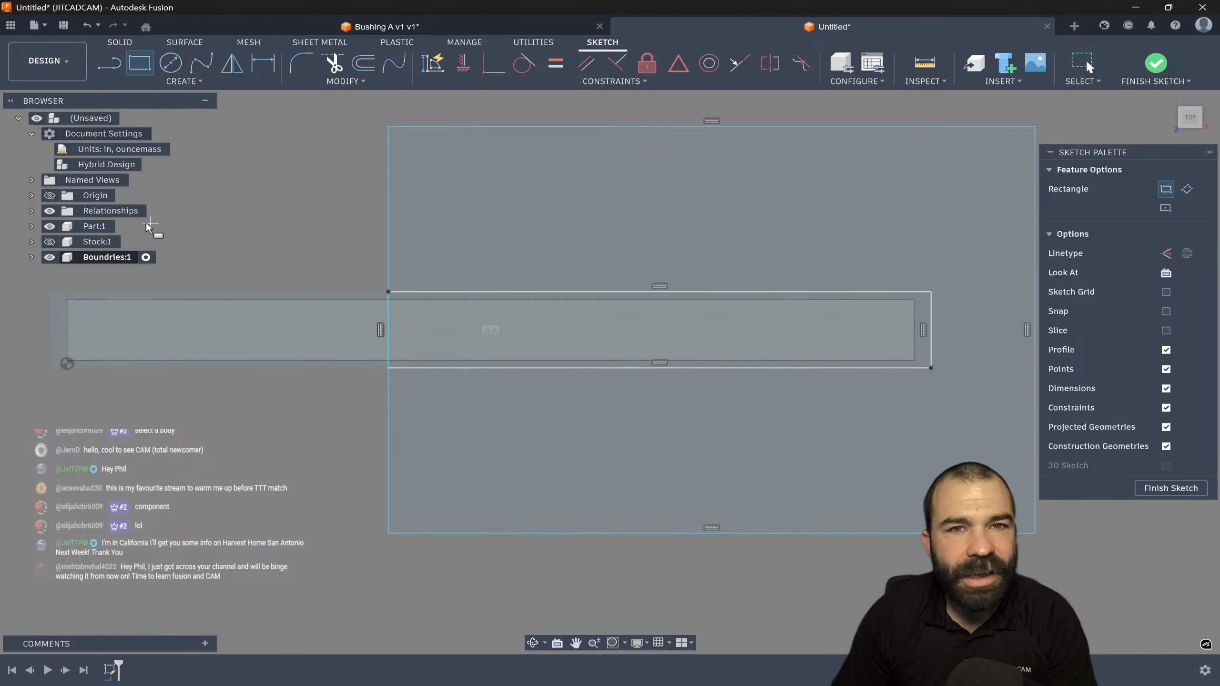
{"action": "left_click", "coordinate": [50, 241]}
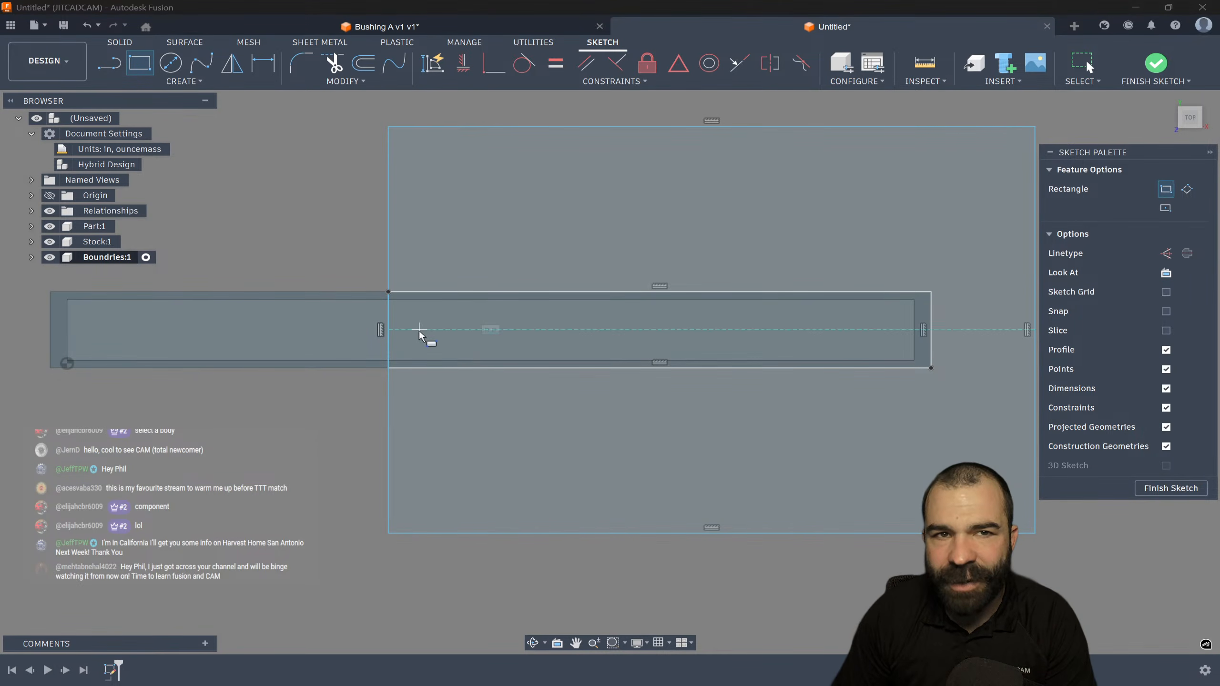
{"action": "scroll", "coordinate": [537, 340], "scroll_direction": "down", "scroll_amount": 1}
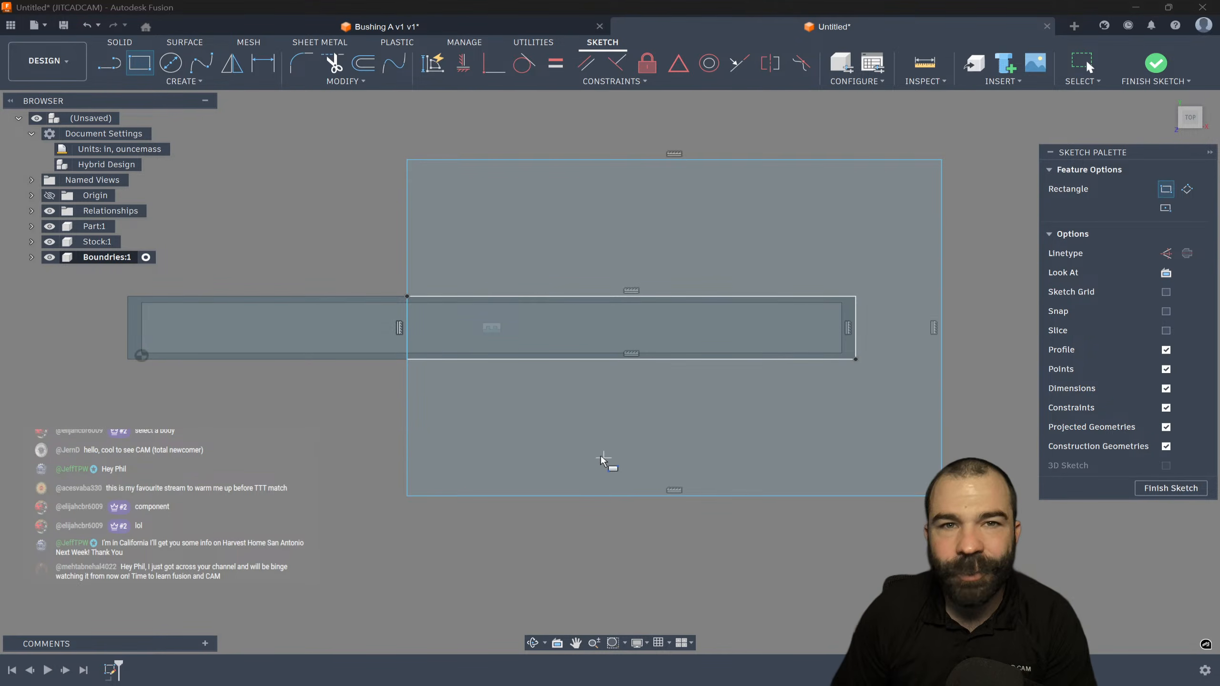
Dimension the inner rectangle's length along the stock to 16 in
{"action": "left_click", "coordinate": [263, 63]}
{"action": "left_click", "coordinate": [855, 329]}
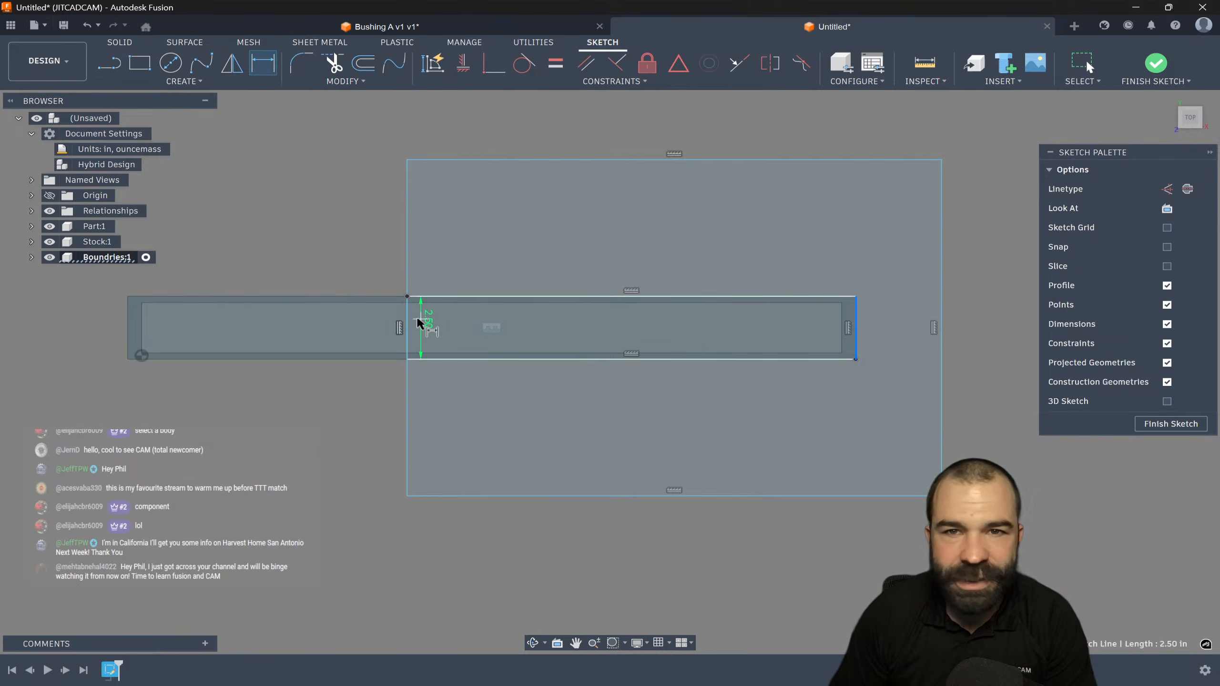
{"action": "left_click", "coordinate": [408, 327]}
{"action": "left_click", "coordinate": [592, 418]}
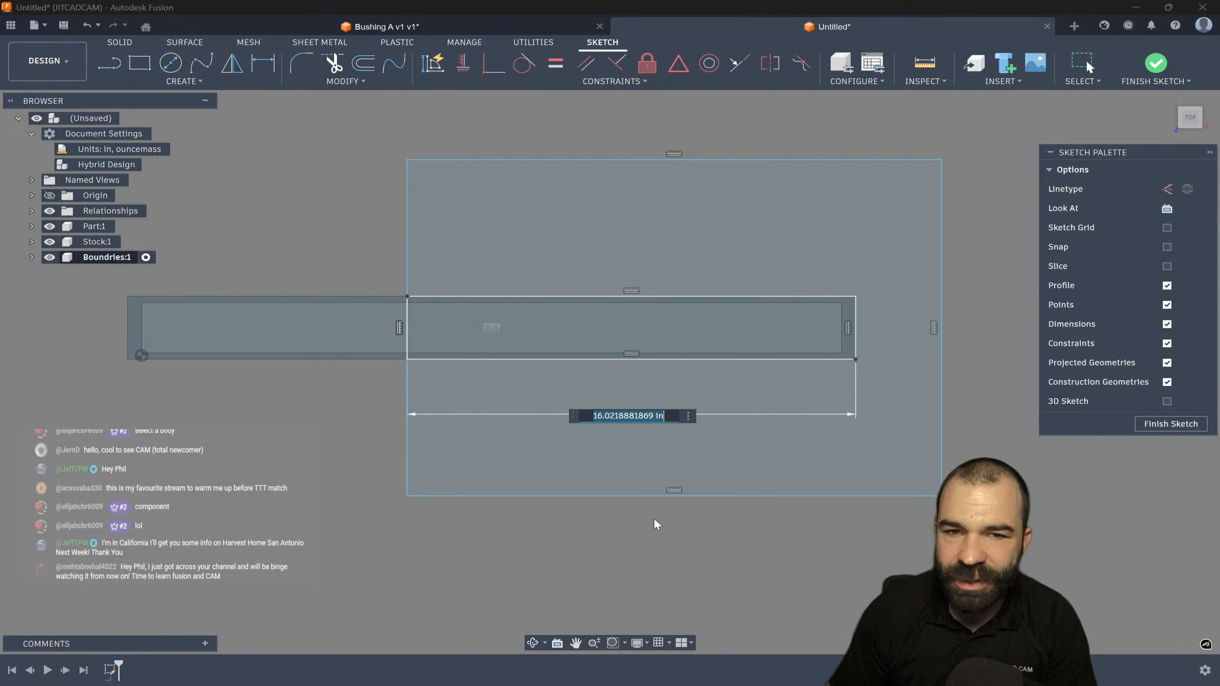
{"action": "type", "text": "16.0"}
{"action": "key", "text": "Return"}
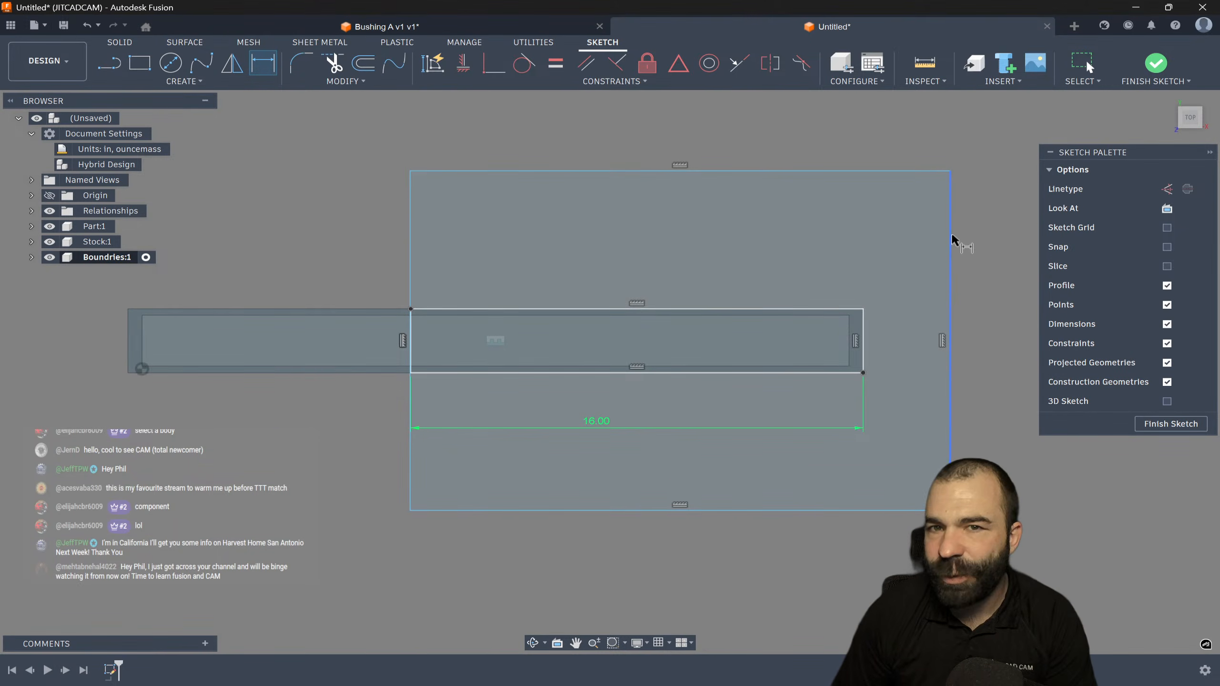
Dimension the outer rectangle to 12 in high and 19 in long
{"action": "left_click", "coordinate": [951, 273]}
{"action": "left_click", "coordinate": [996, 286]}
{"action": "type", "text": "12."}
{"action": "key", "text": "Return"}
{"action": "left_click", "coordinate": [830, 173]}
{"action": "left_click", "coordinate": [830, 131]}
{"action": "type", "text": "19"}
{"action": "key", "text": "Return"}
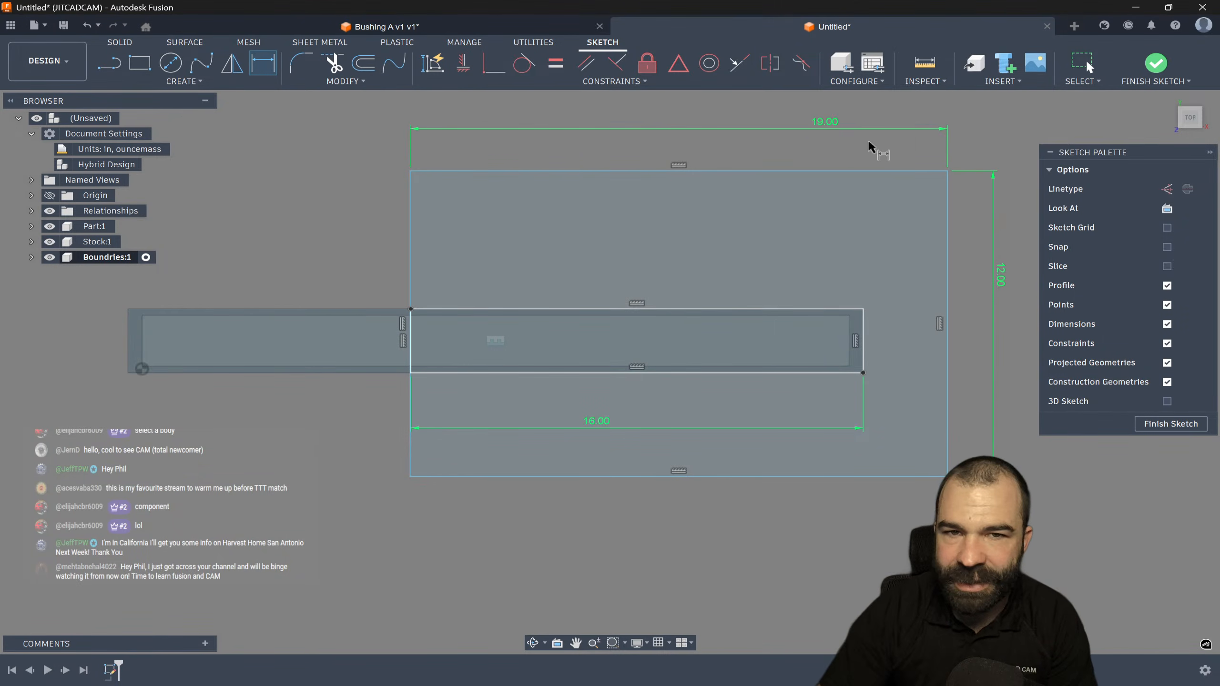
Set the distance between the upper edges of the two rectangles to 5 in and finish the sketch
{"action": "left_click", "coordinate": [454, 309]}
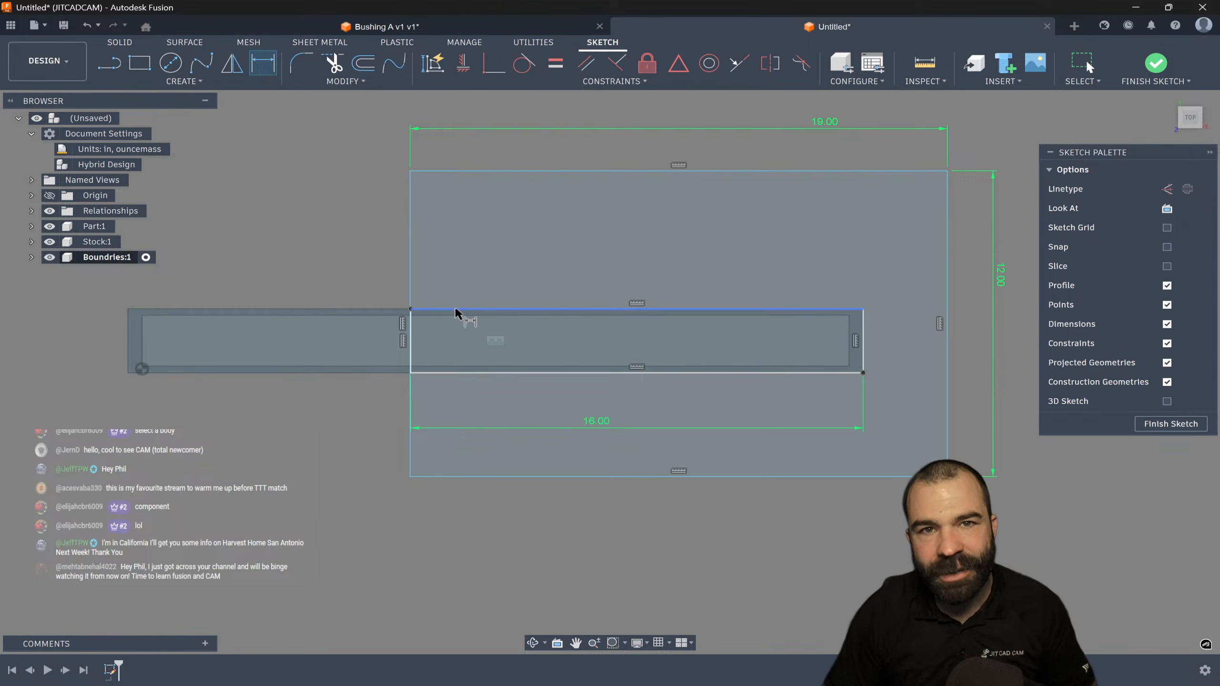
{"action": "left_click", "coordinate": [466, 172]}
{"action": "left_click", "coordinate": [337, 228]}
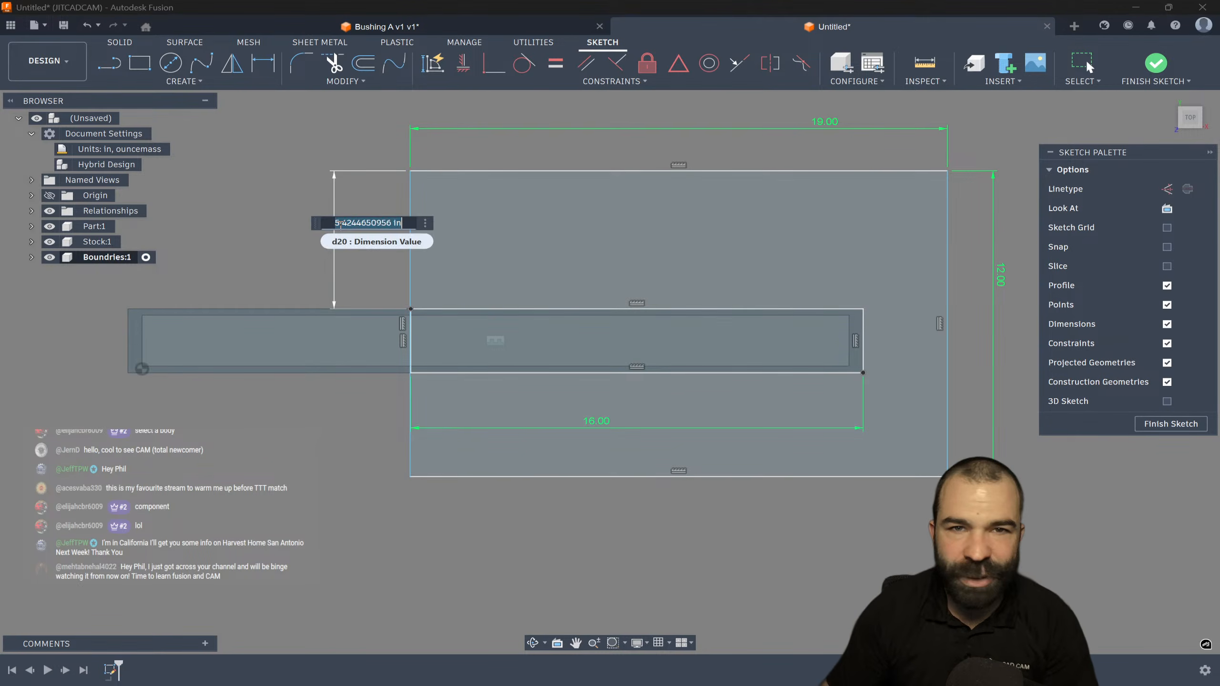
{"action": "type", "text": "5"}
{"action": "key", "text": "Return"}
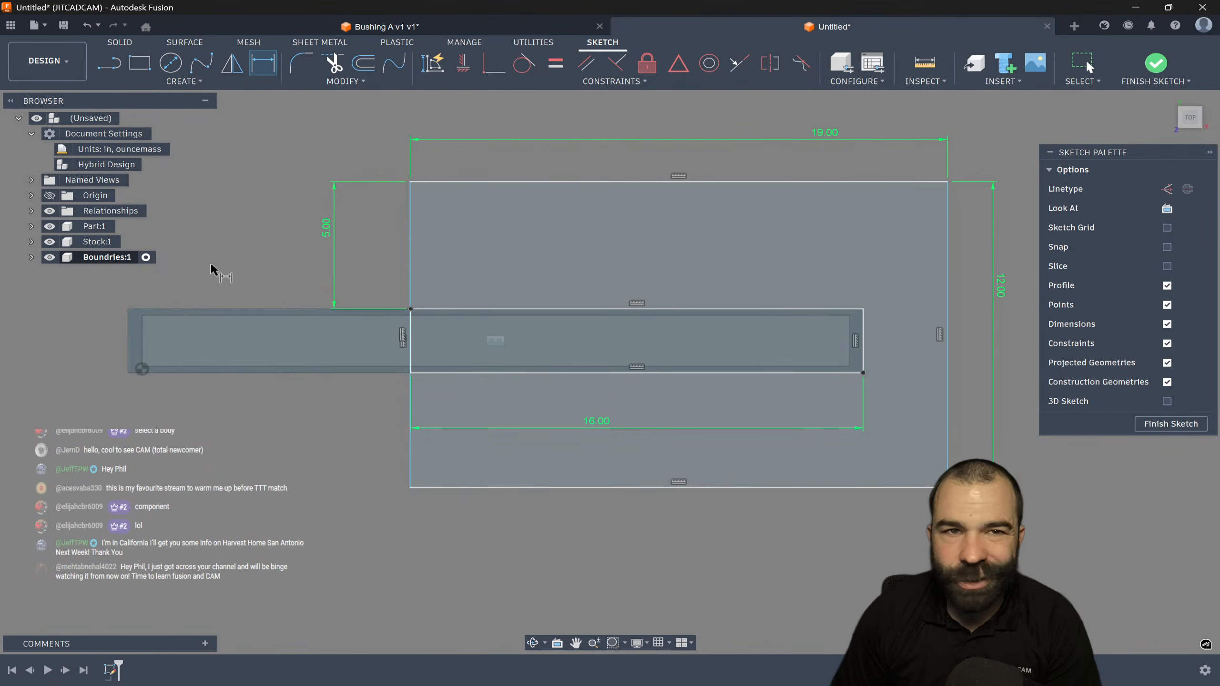
{"action": "left_click", "coordinate": [32, 258]}
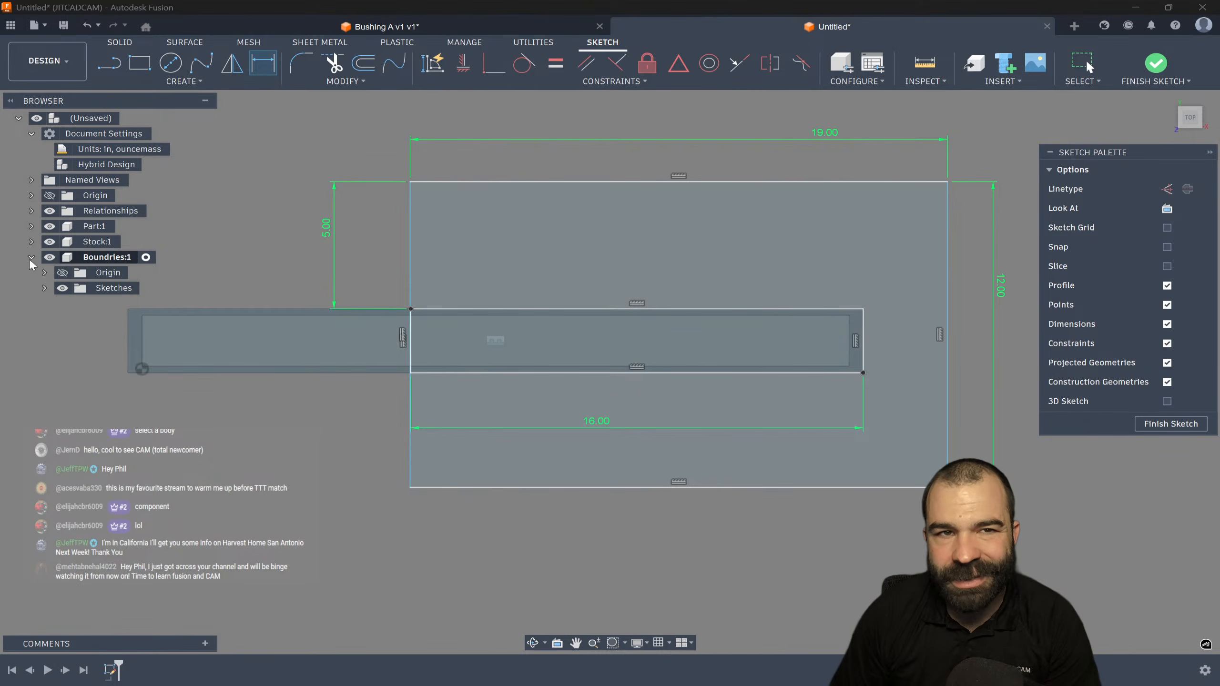
{"action": "left_click", "coordinate": [44, 288]}
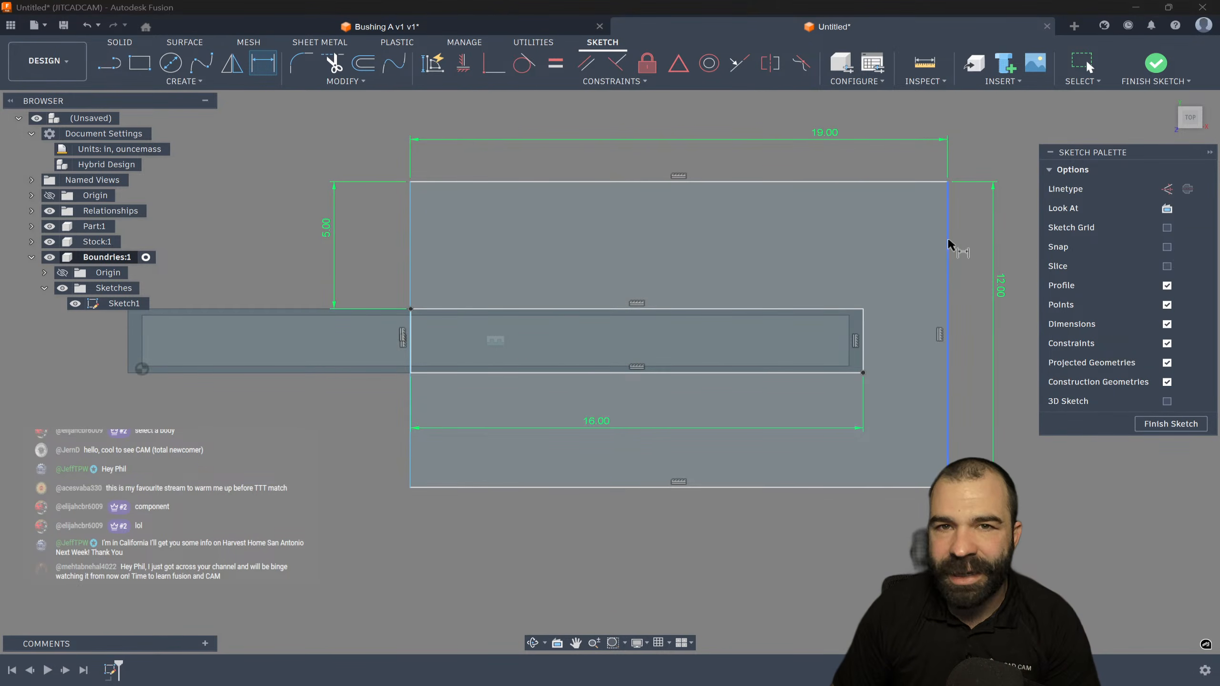
{"action": "scroll", "coordinate": [1092, 527], "scroll_direction": "down", "scroll_amount": 2}
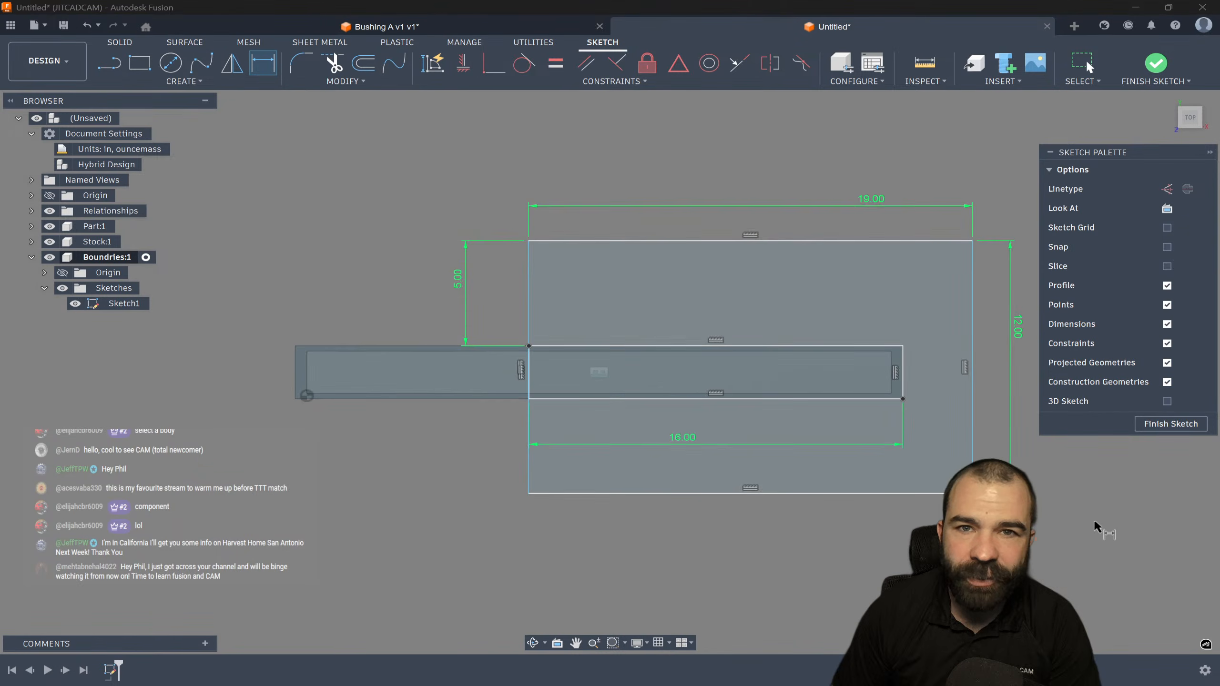
{"action": "left_click", "coordinate": [1170, 423]}
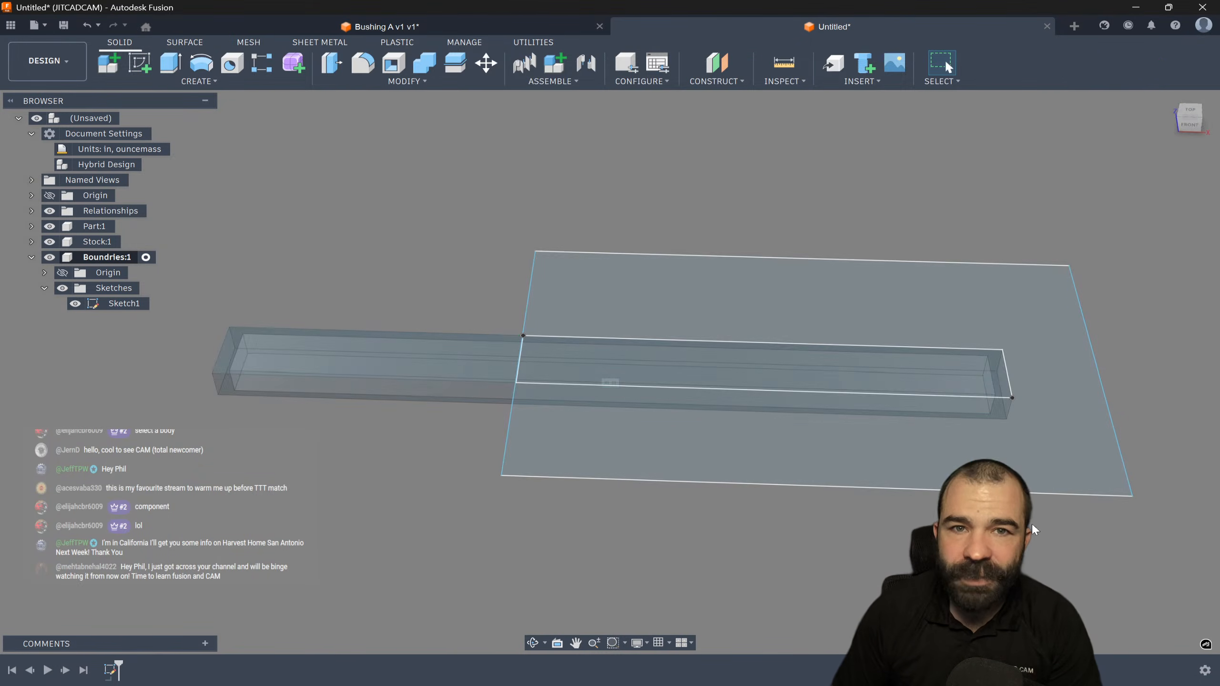
Sketch a second large boundary rectangle on the stock's top face, enclosing the stock's left end and overlapping the first boundary, and finish the sketch
{"action": "left_click", "coordinate": [1186, 112]}
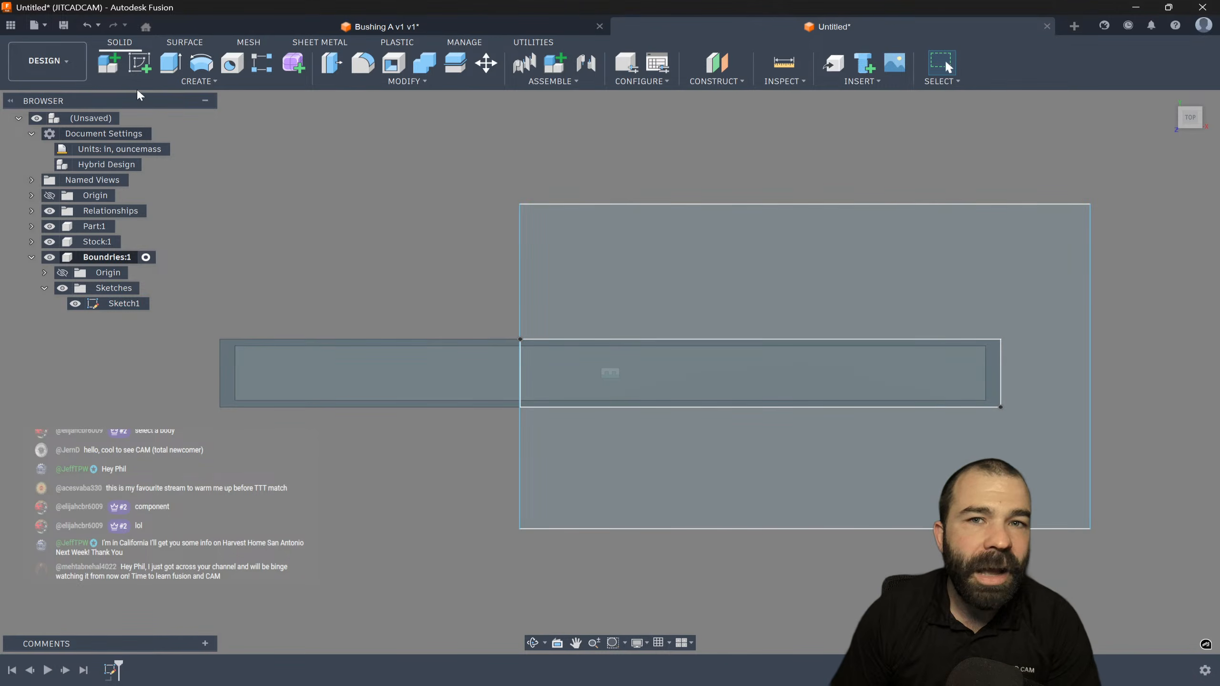
{"action": "left_click", "coordinate": [140, 63]}
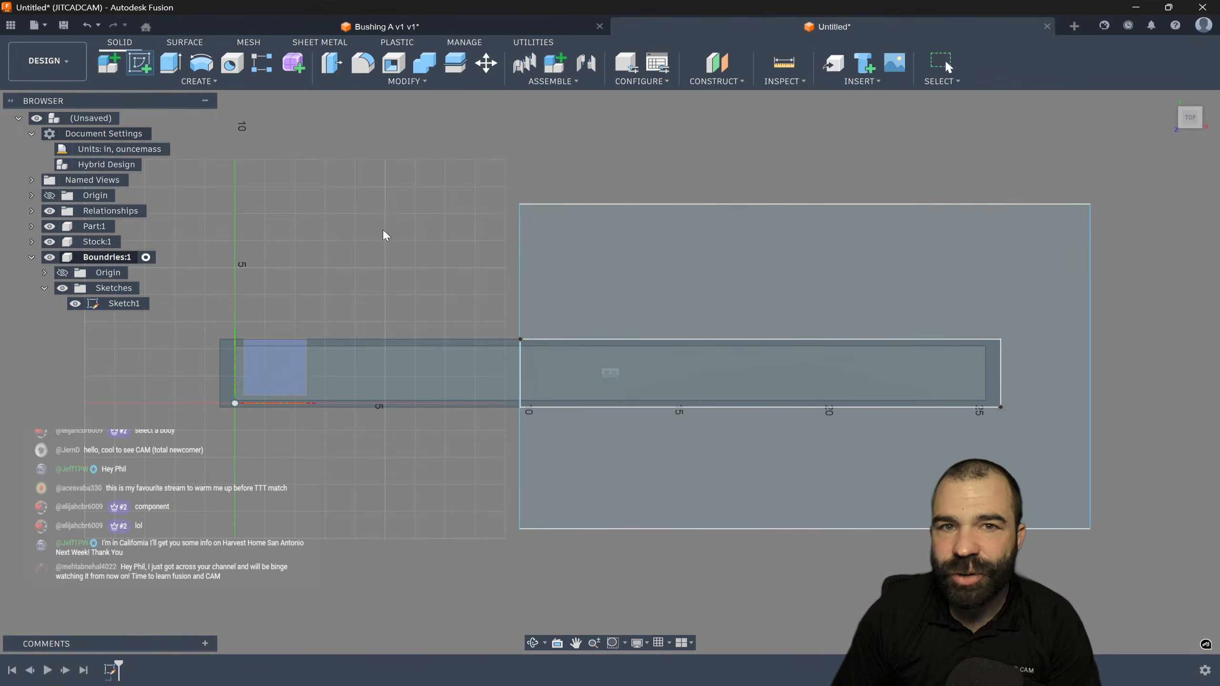
{"action": "left_click", "coordinate": [380, 361]}
{"action": "key", "text": "r"}
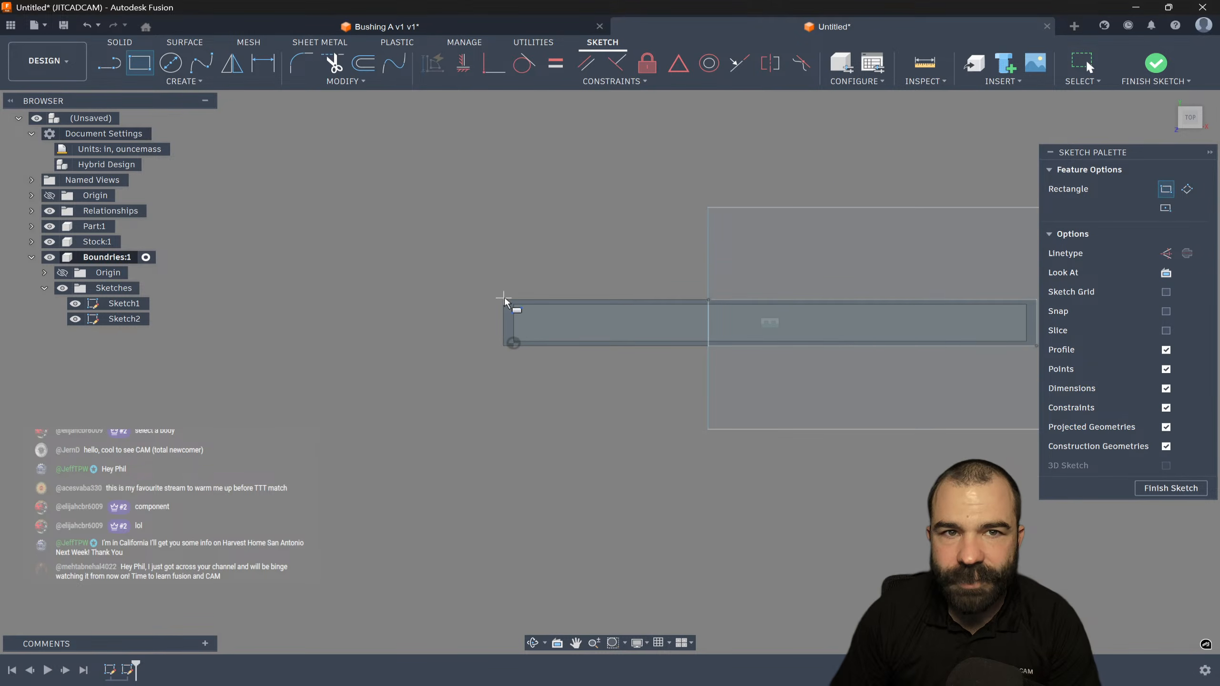
{"action": "scroll", "coordinate": [552, 312], "scroll_direction": "up", "scroll_amount": 1}
{"action": "left_click", "coordinate": [486, 154]}
{"action": "left_click", "coordinate": [889, 506]}
{"action": "left_click", "coordinate": [1170, 488]}
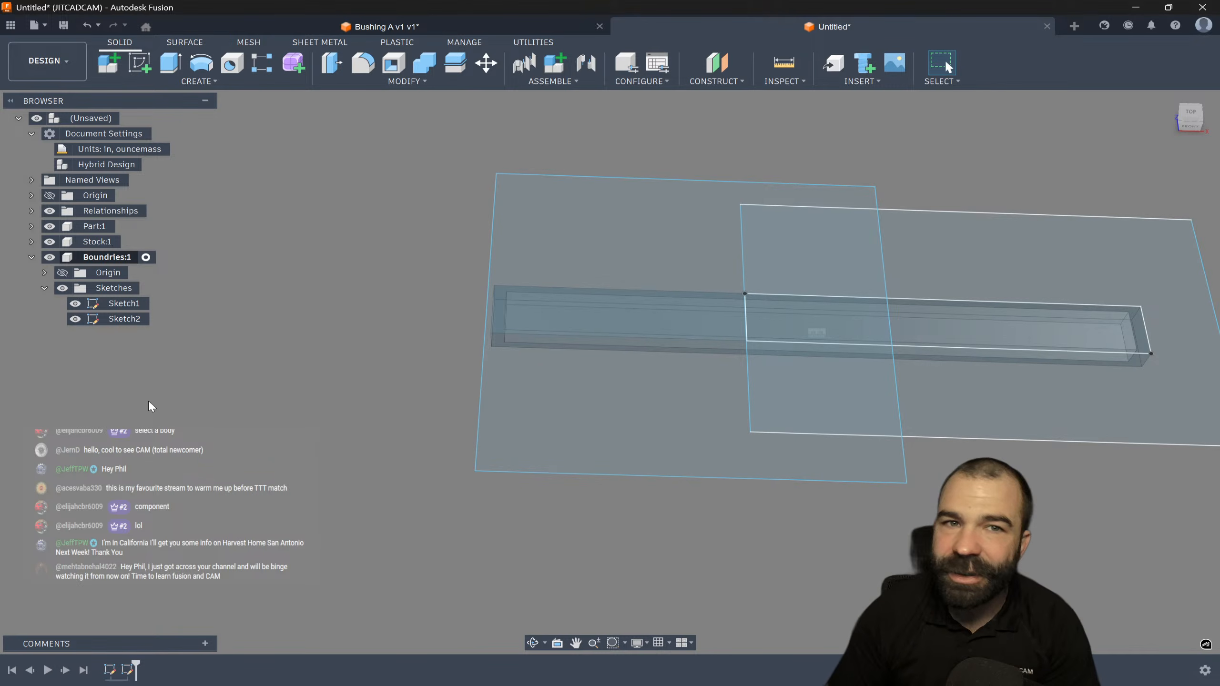
Switch to the Manufacture workspace and limit the Face1 operation's stock contour to the inner boundary rectangle on the bar's right portion
{"action": "left_click", "coordinate": [44, 61]}
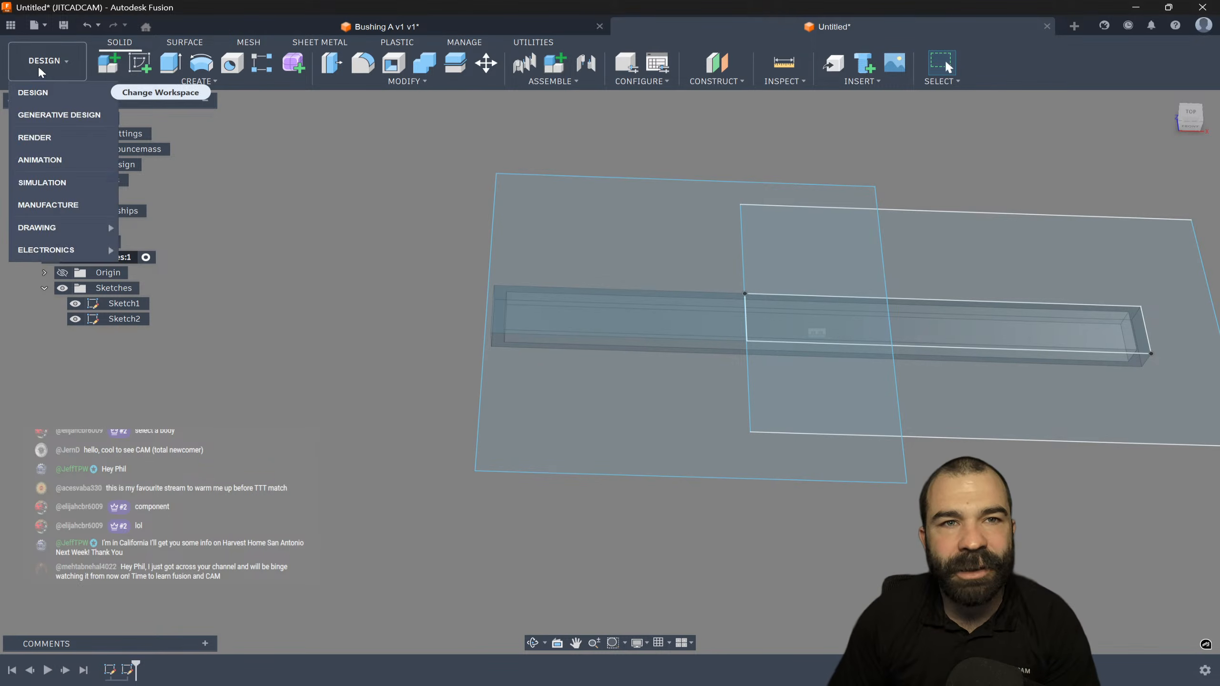
{"action": "left_click", "coordinate": [39, 206]}
{"action": "middle_click_drag", "start_coordinate": [90, 259], "coordinate": [646, 463], "text": "shift"}
{"action": "double_click", "coordinate": [144, 334]}
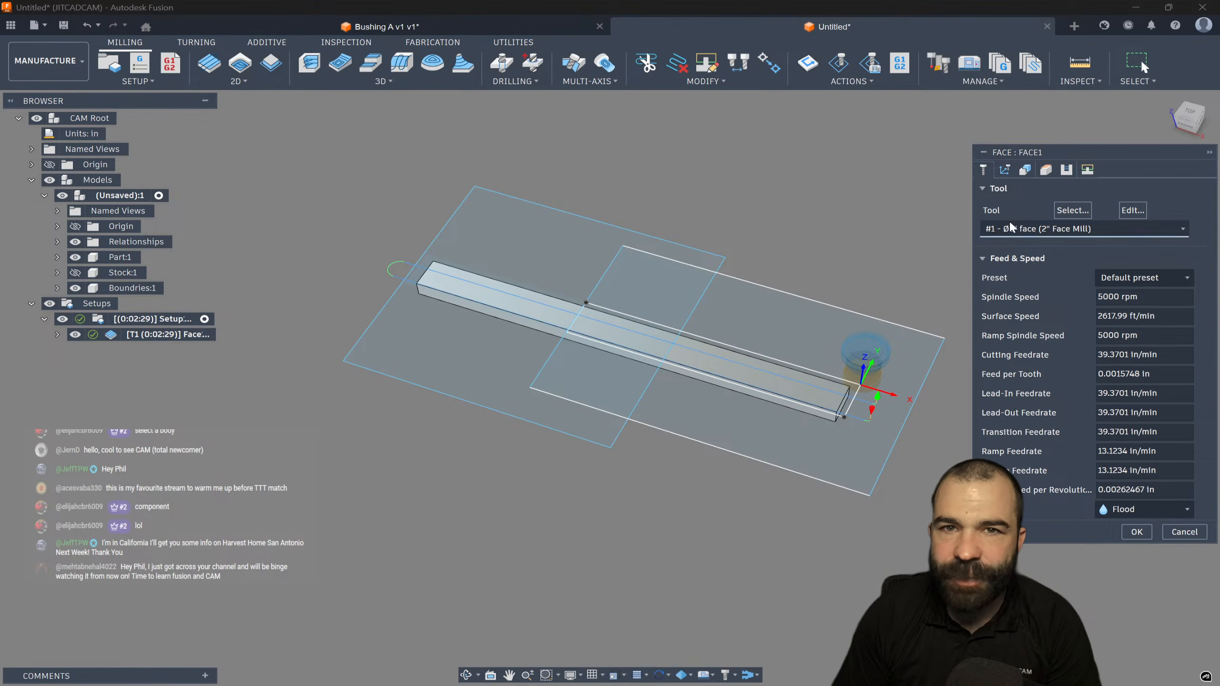
{"action": "left_click", "coordinate": [1025, 169]}
{"action": "scroll", "coordinate": [851, 398], "scroll_direction": "up", "scroll_amount": 3}
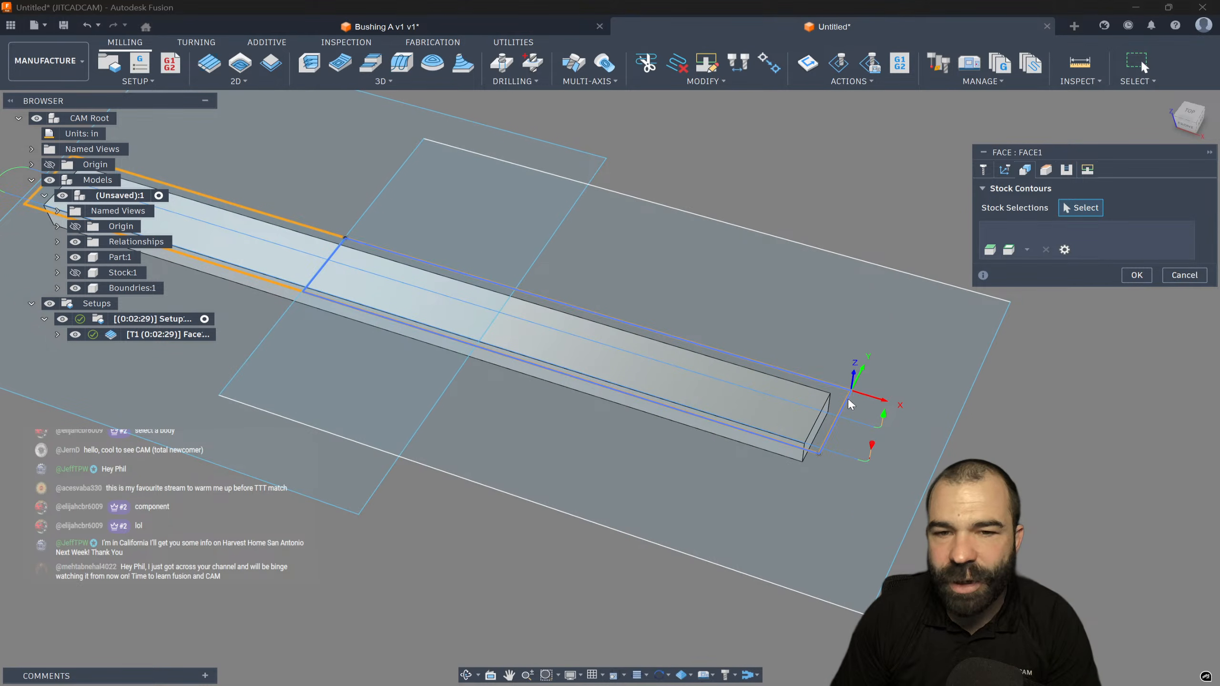
{"action": "left_click", "coordinate": [849, 400]}
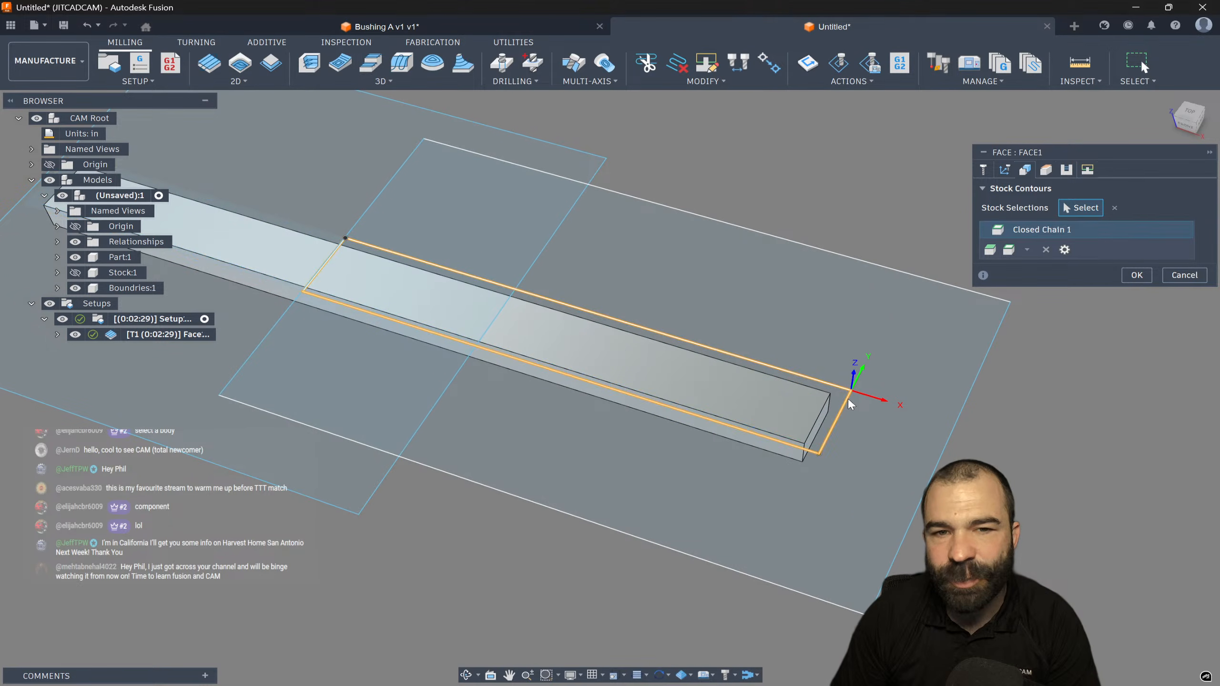
{"action": "left_click", "coordinate": [1137, 275]}
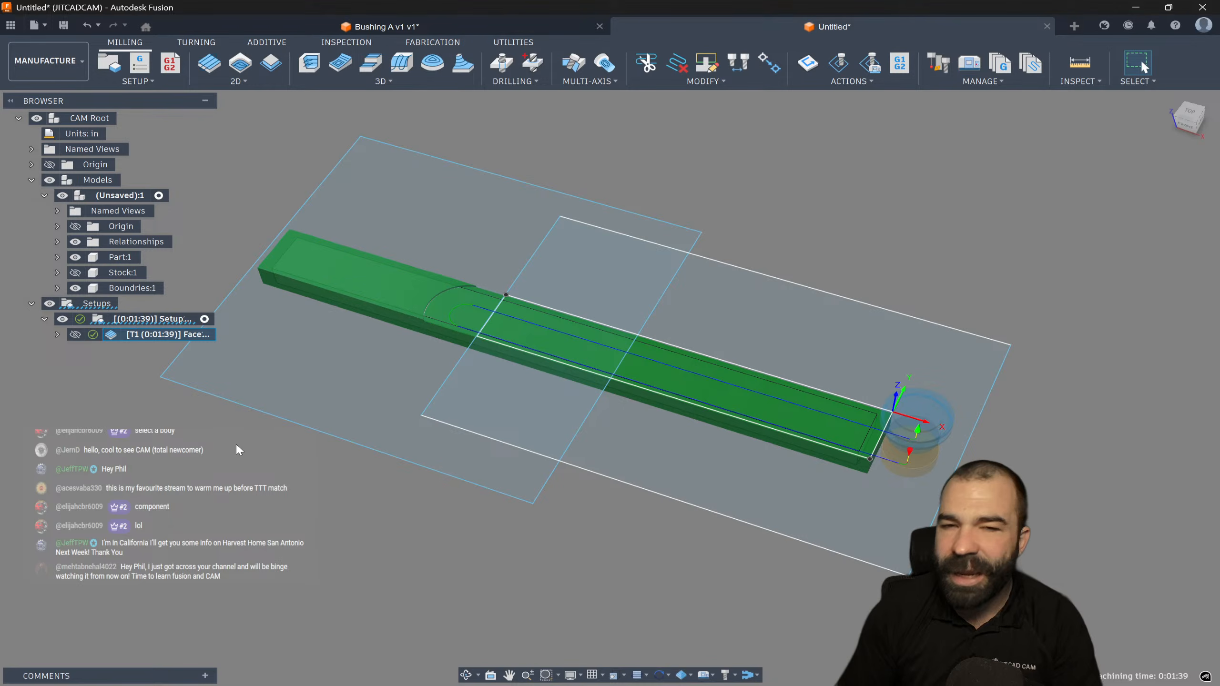
Change the Face1 pass direction so the facing passes run across the bar's width
{"action": "double_click", "coordinate": [117, 335]}
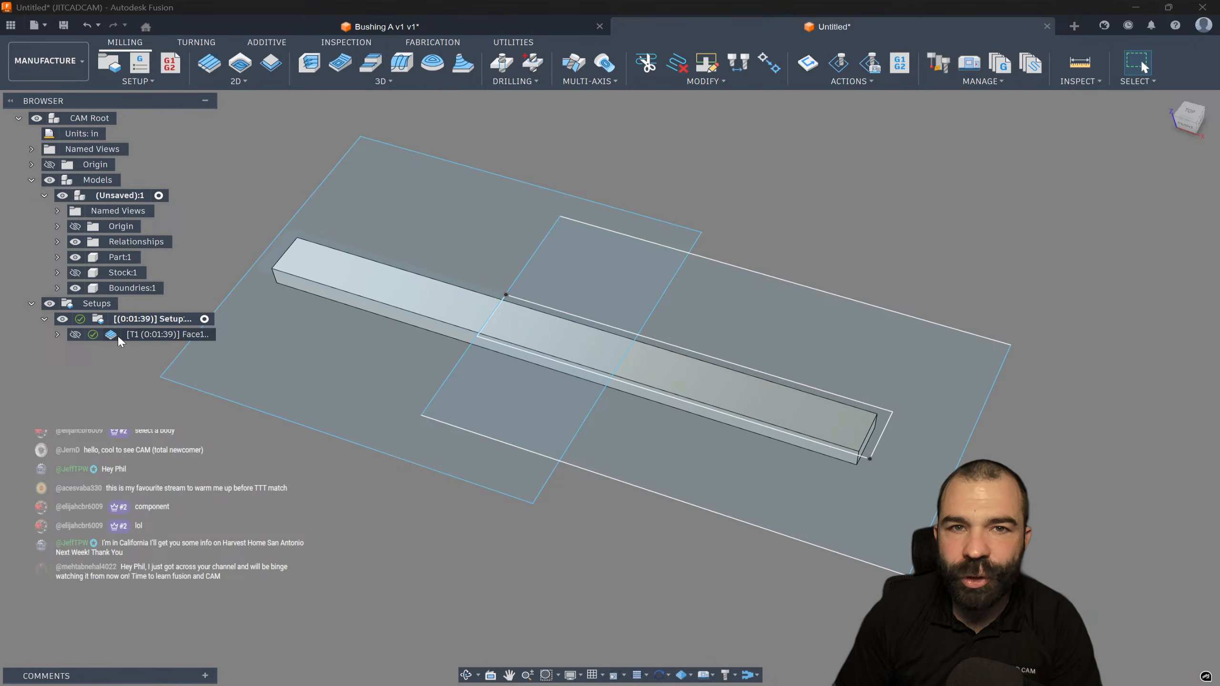
{"action": "left_click", "coordinate": [1045, 169]}
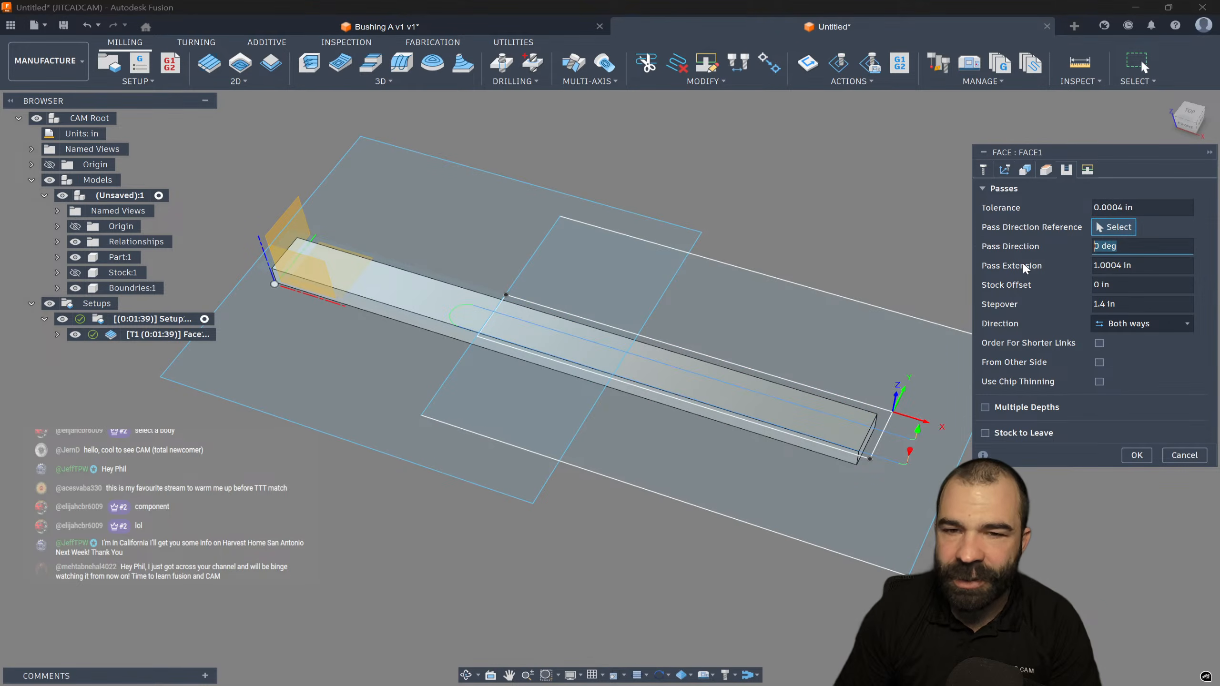
{"action": "key", "text": "Return"}
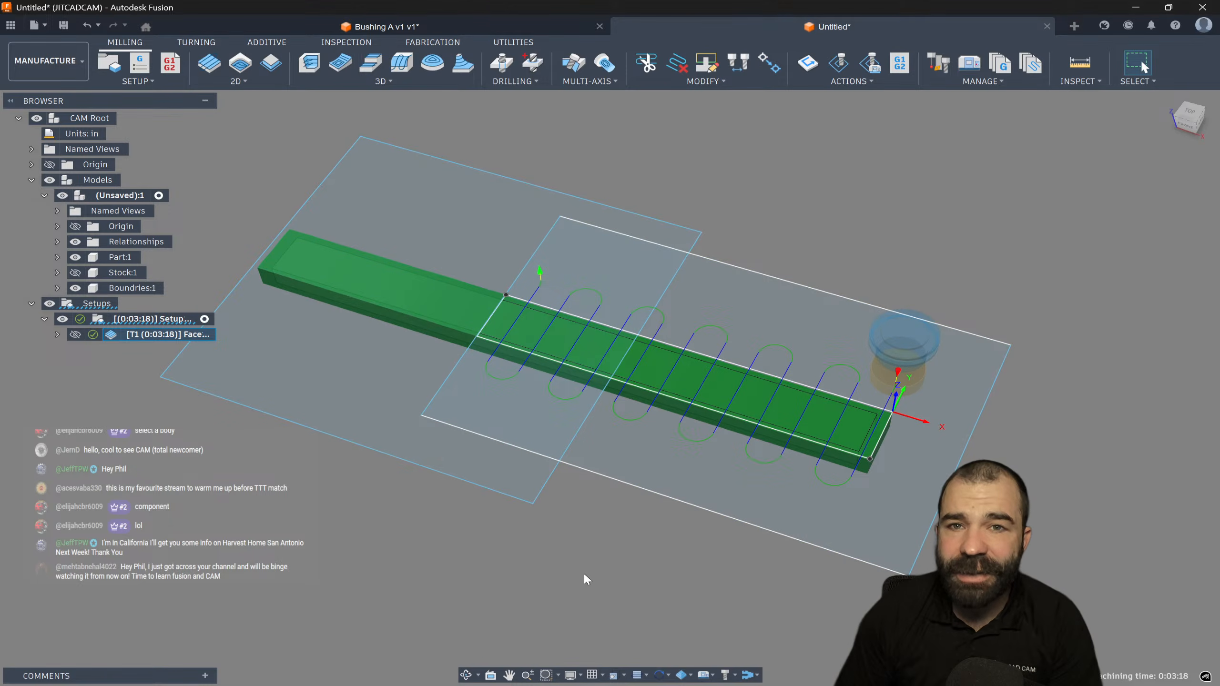
Create a 3D Adaptive operation using the 1/2" Flat Endmill from the Fusion Library
{"action": "left_click", "coordinate": [309, 63]}
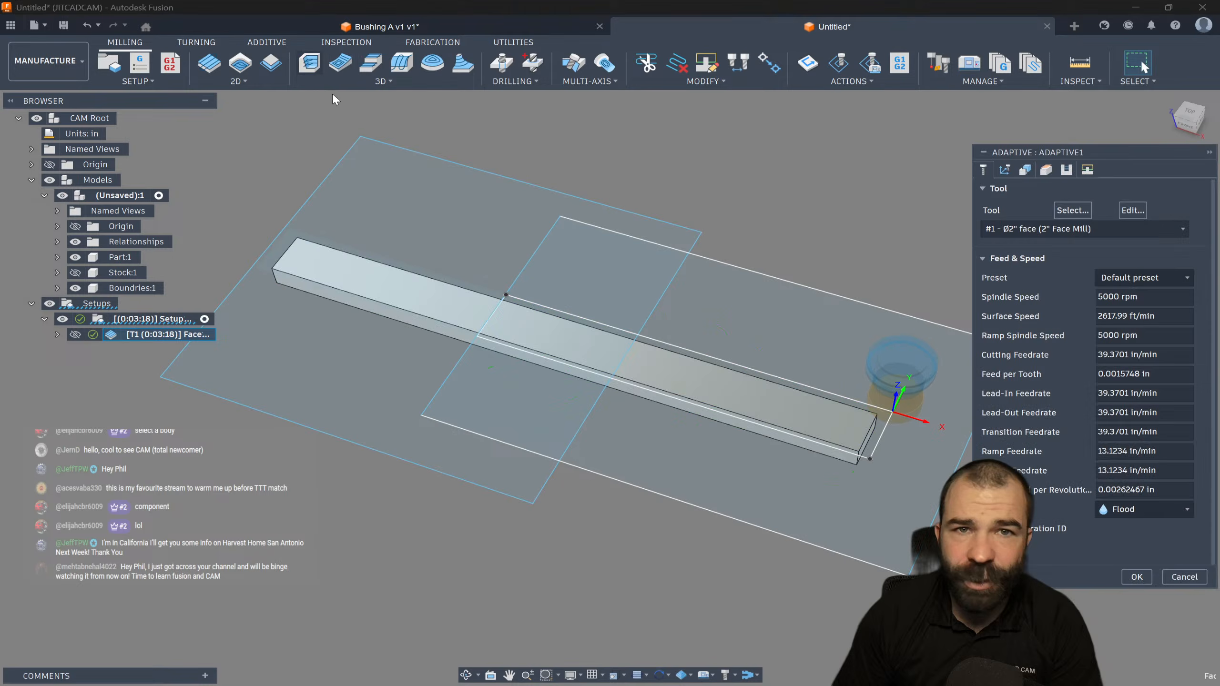
{"action": "left_click", "coordinate": [1072, 210]}
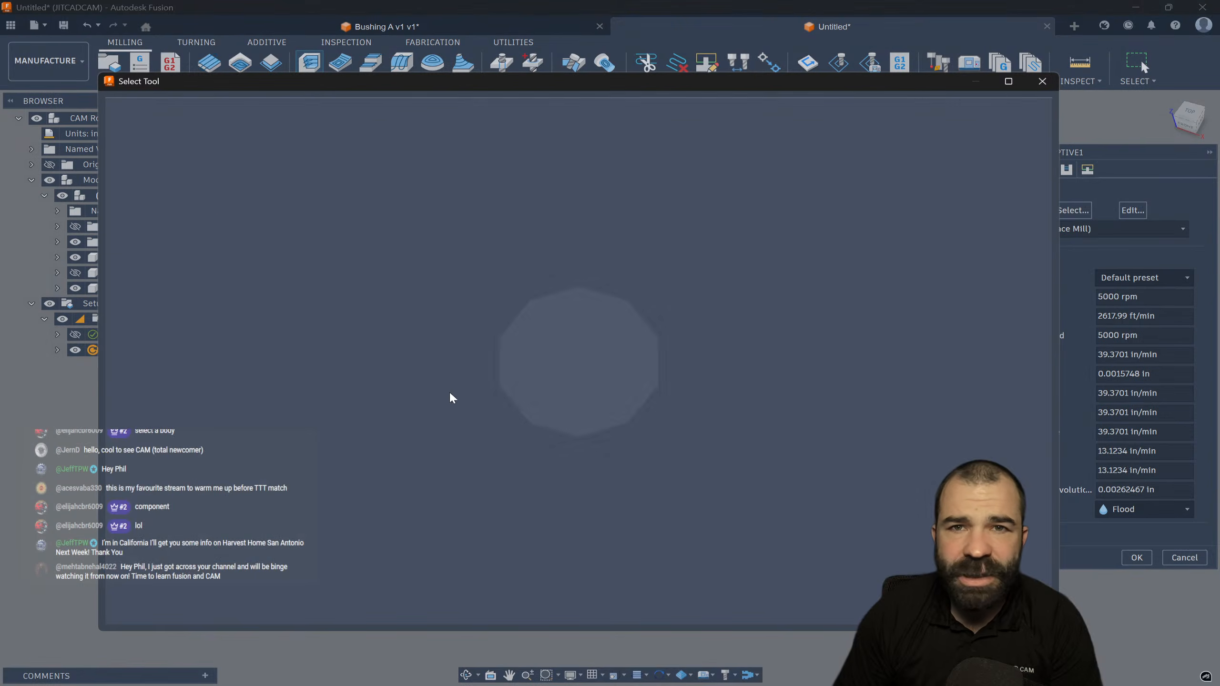
{"action": "left_click", "coordinate": [201, 456]}
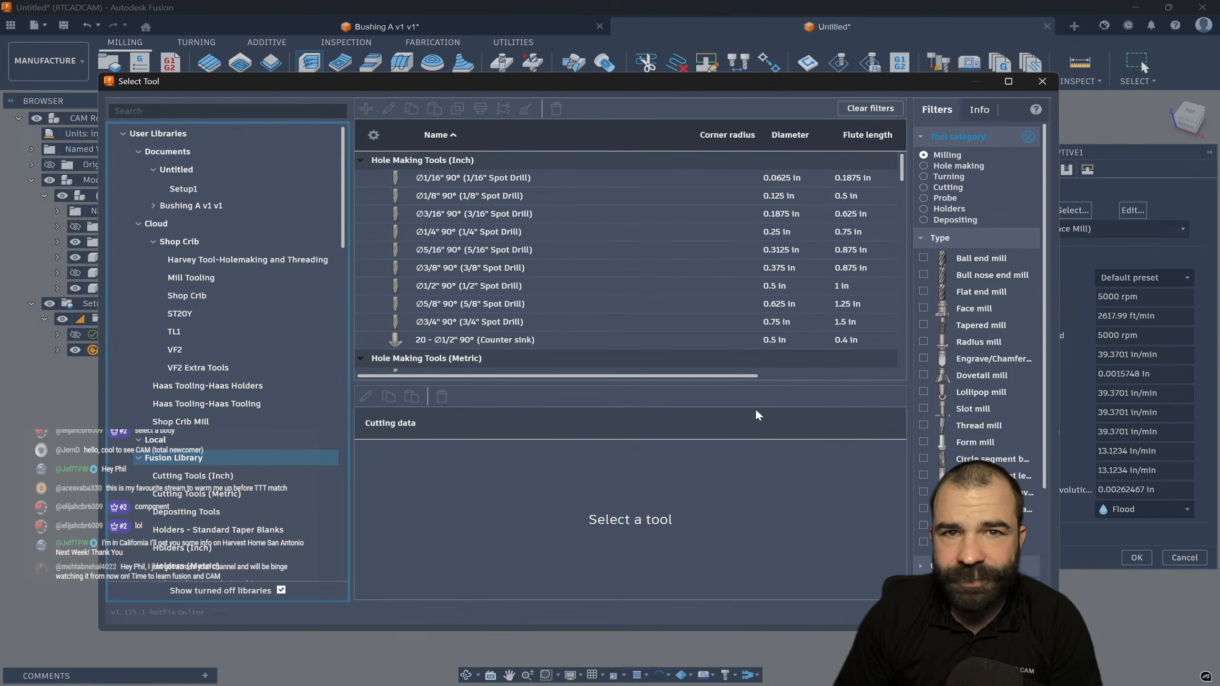
{"action": "left_click", "coordinate": [981, 291]}
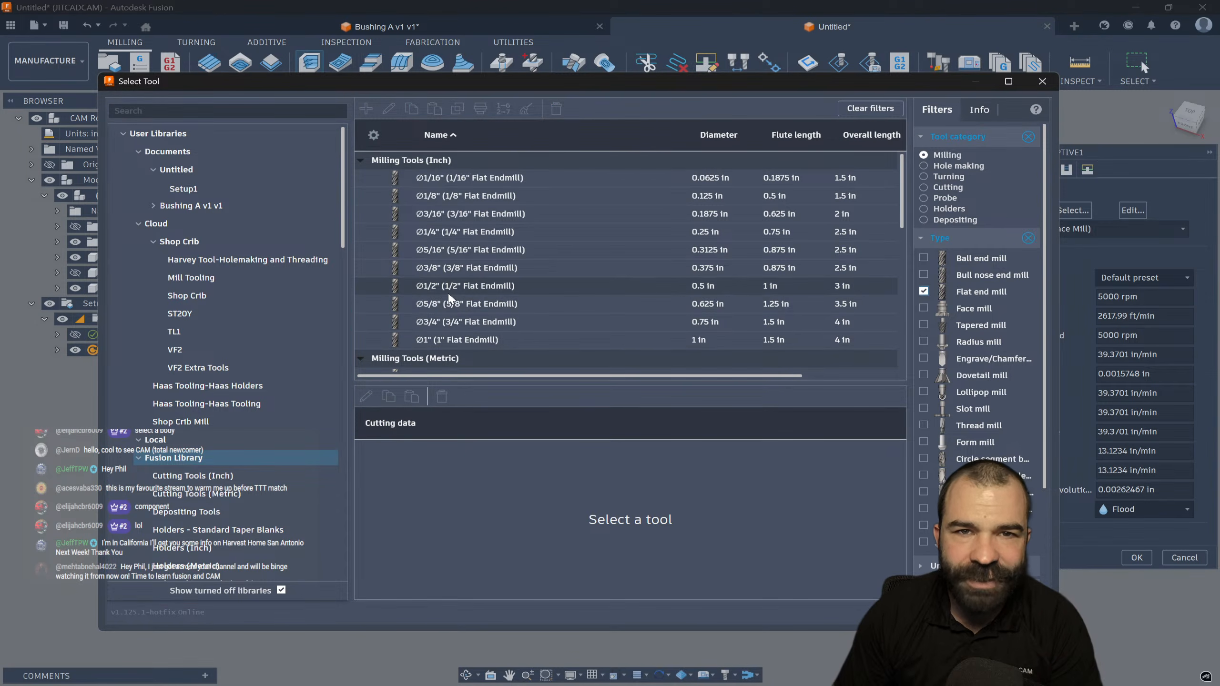
{"action": "left_click", "coordinate": [465, 286]}
{"action": "left_click", "coordinate": [956, 611]}
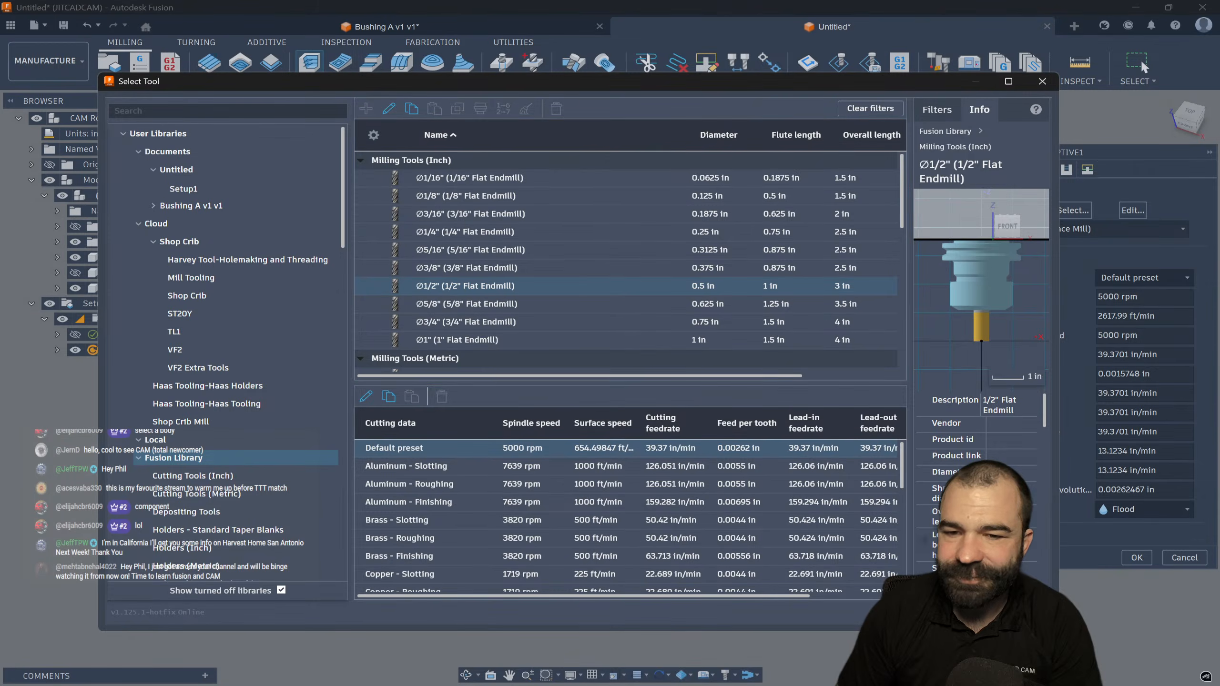
{"action": "left_click", "coordinate": [1136, 558]}
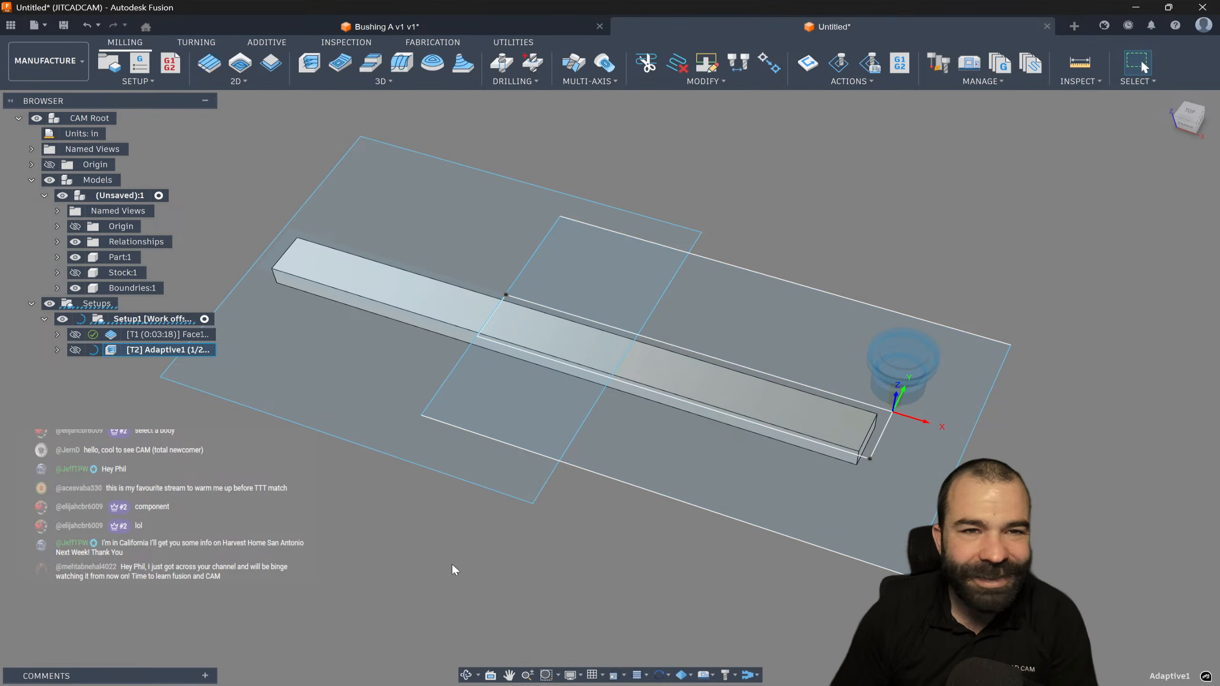
Set the adaptive operation's machining boundary to Selection and pick the large outer rectangle around the bar's right portion
{"action": "middle_click_drag", "start_coordinate": [469, 564], "coordinate": [347, 505], "text": "shift"}
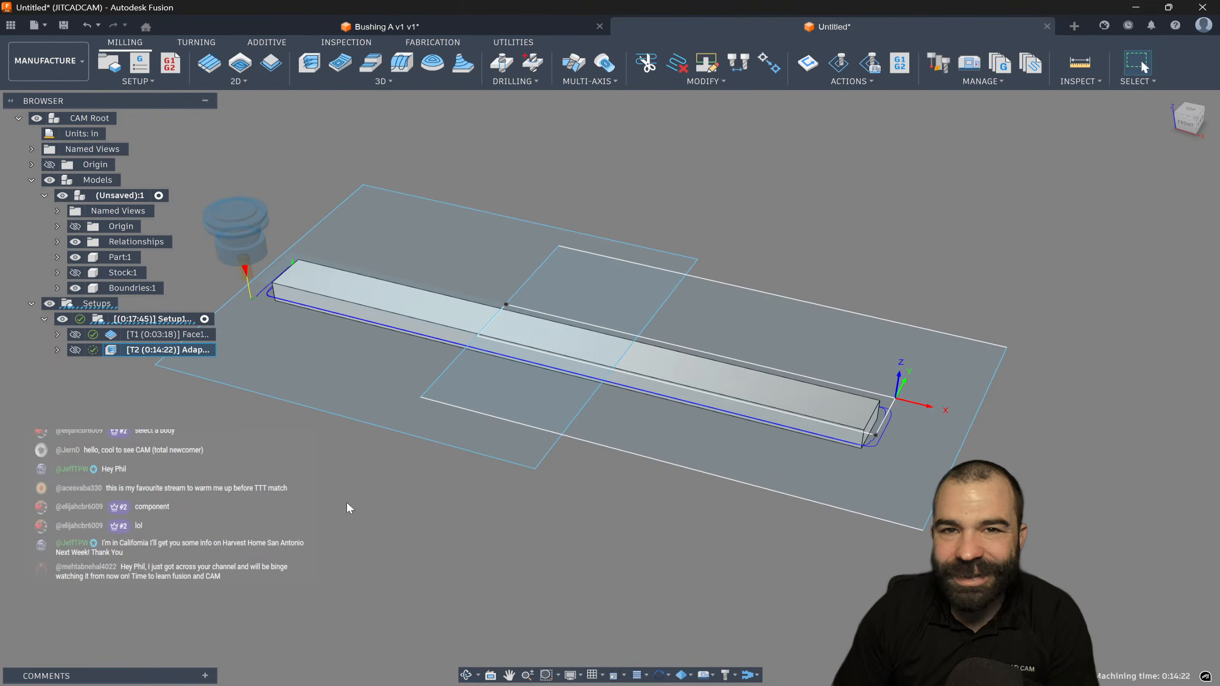
{"action": "scroll", "coordinate": [604, 489], "scroll_direction": "down", "scroll_amount": 2}
{"action": "scroll", "coordinate": [440, 407], "scroll_direction": "up", "scroll_amount": 3}
{"action": "scroll", "coordinate": [583, 373], "scroll_direction": "up", "scroll_amount": 2}
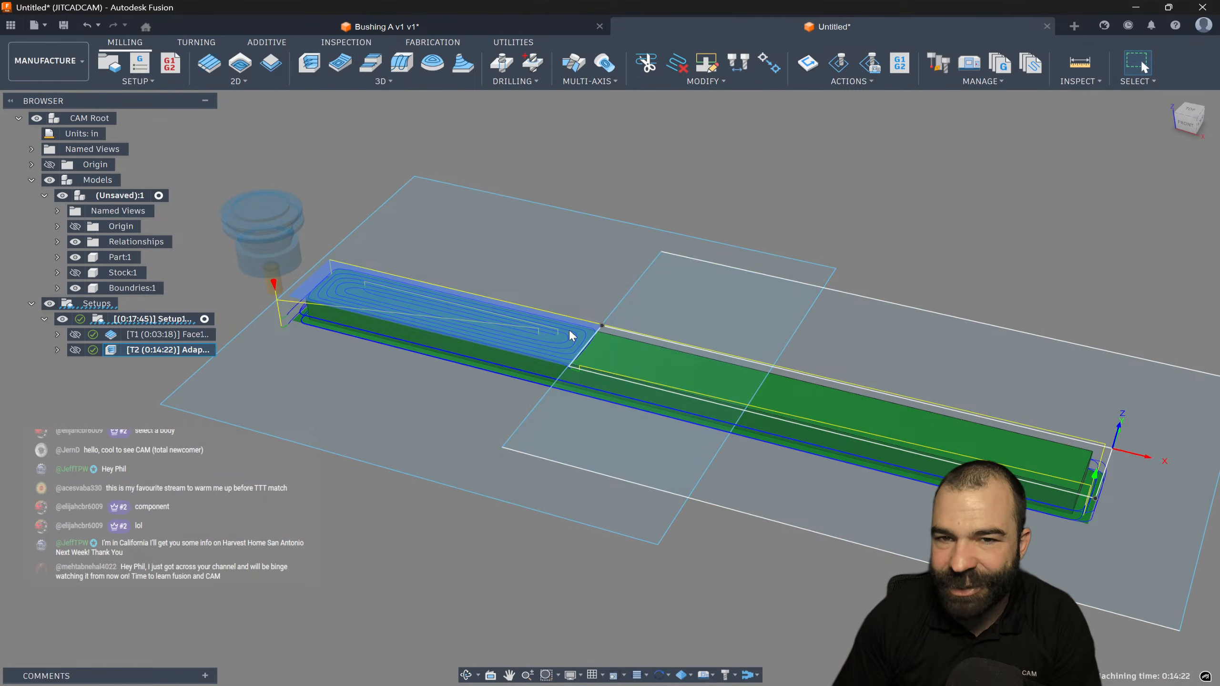
{"action": "scroll", "coordinate": [455, 566], "scroll_direction": "down", "scroll_amount": 1}
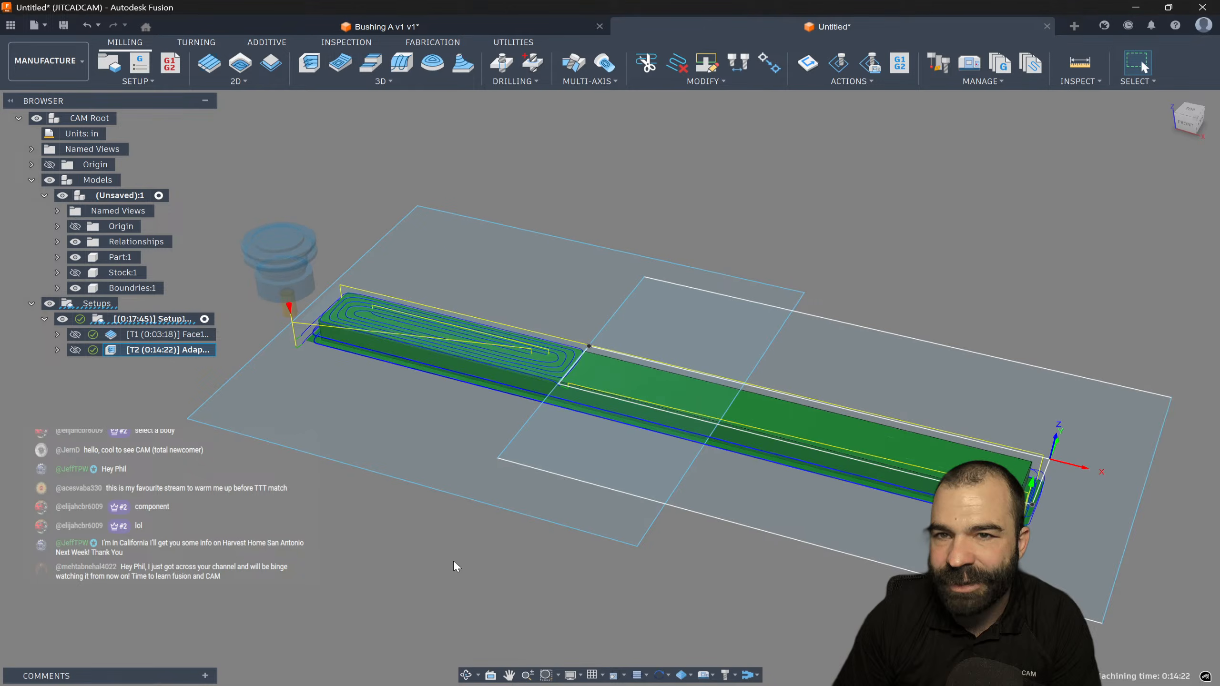
{"action": "double_click", "coordinate": [158, 349]}
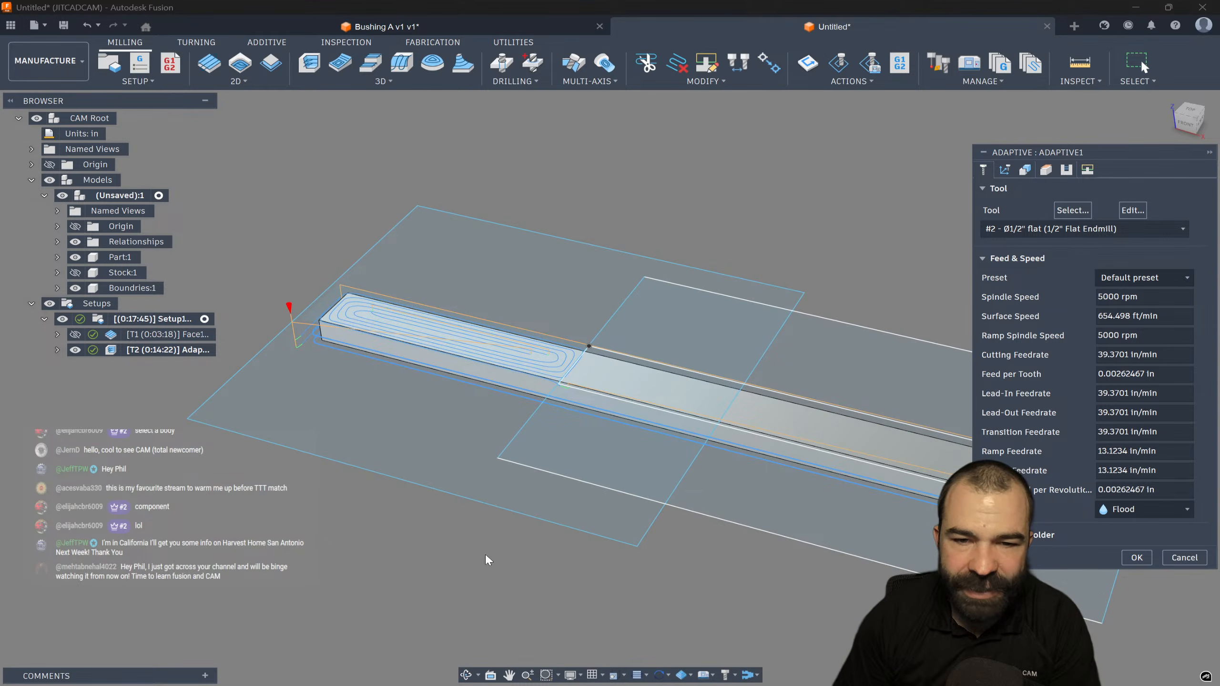
{"action": "left_click", "coordinate": [1024, 170]}
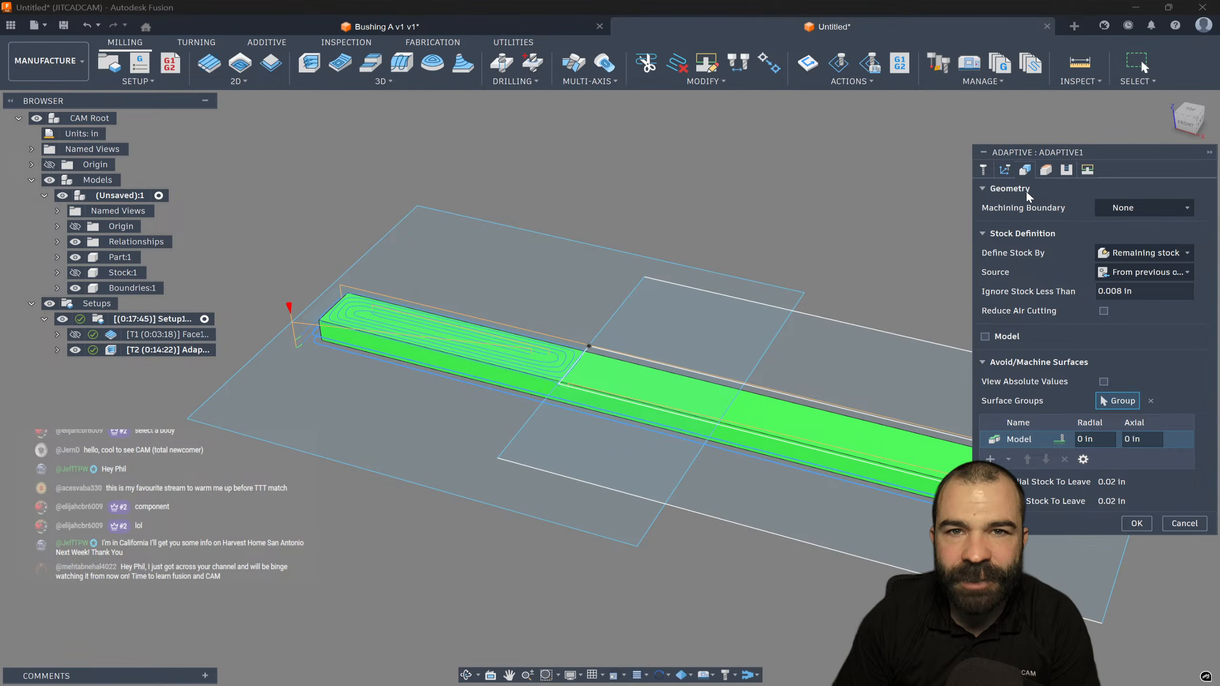
{"action": "left_click", "coordinate": [1120, 210]}
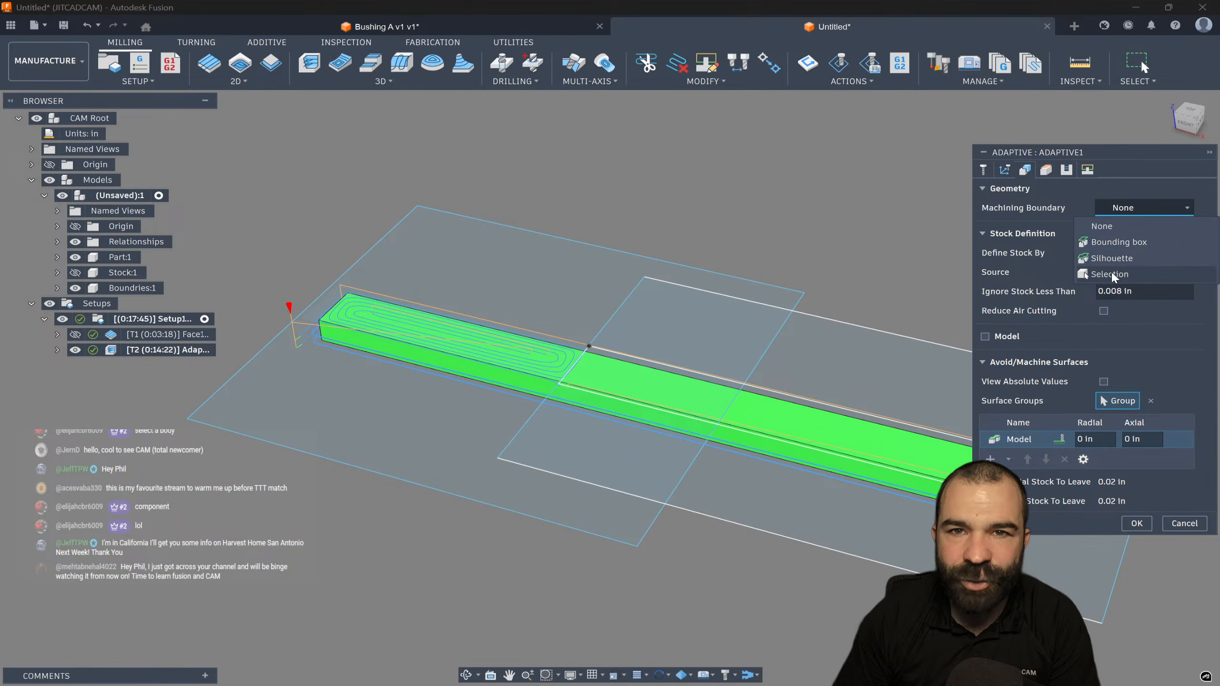
{"action": "left_click", "coordinate": [1026, 237]}
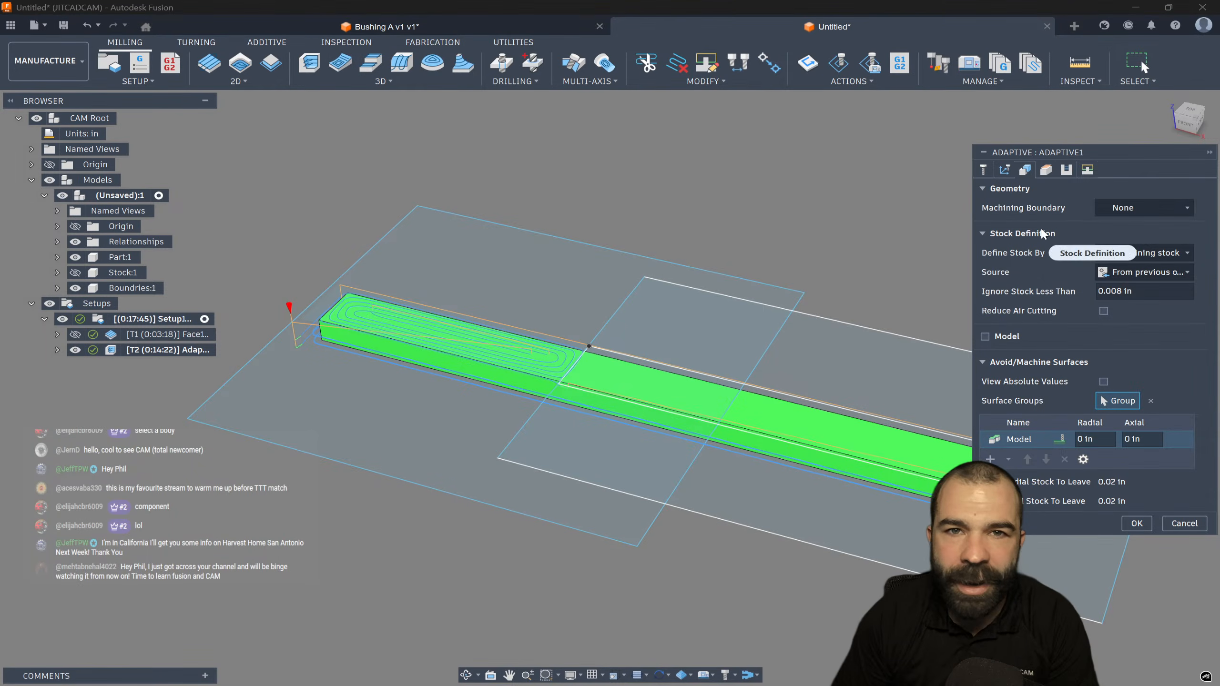
{"action": "left_click", "coordinate": [1126, 209]}
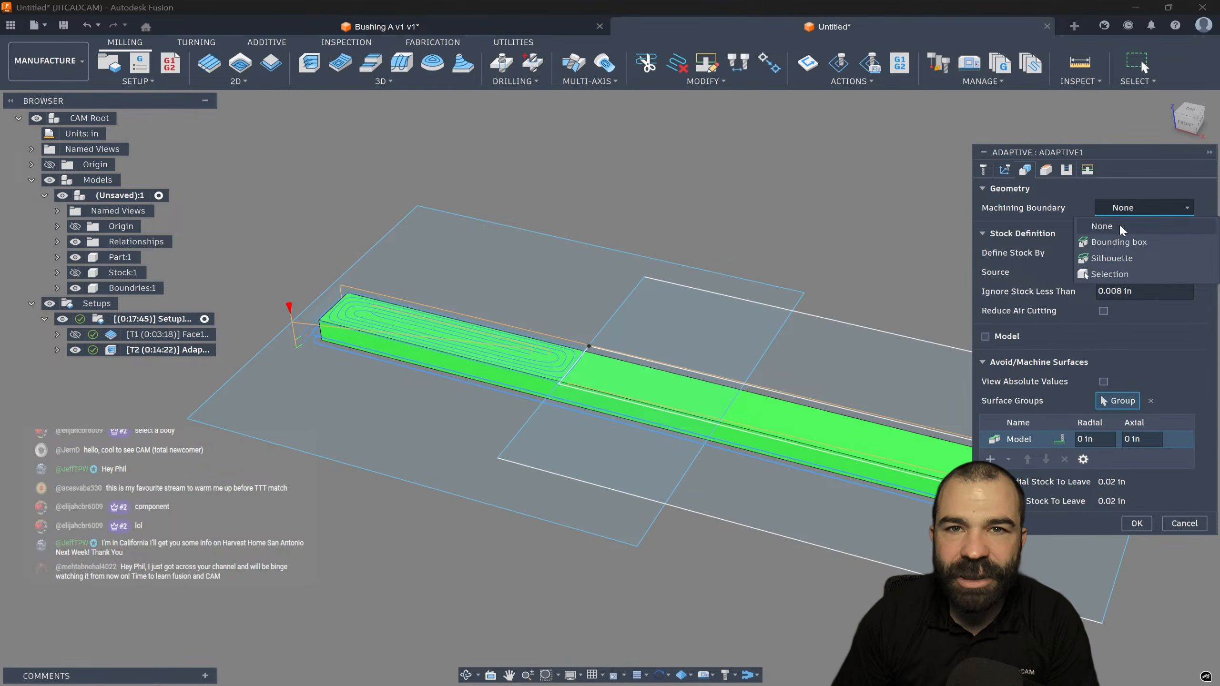
{"action": "left_click", "coordinate": [1109, 274]}
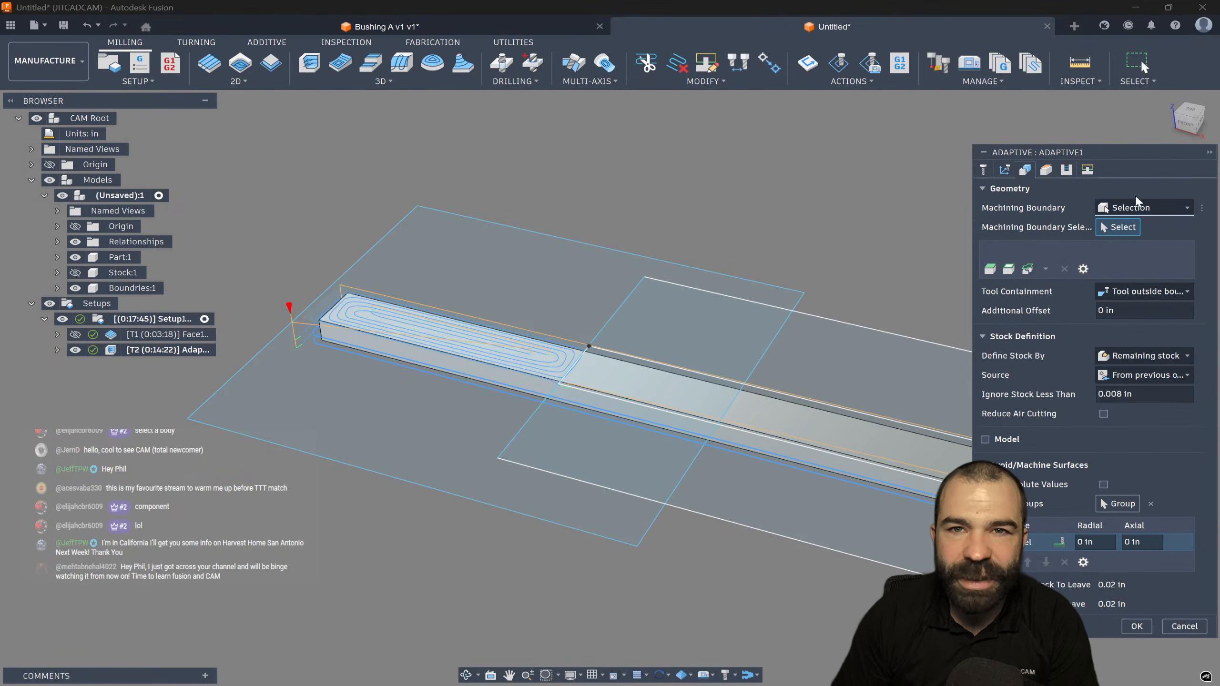
{"action": "left_click", "coordinate": [727, 519]}
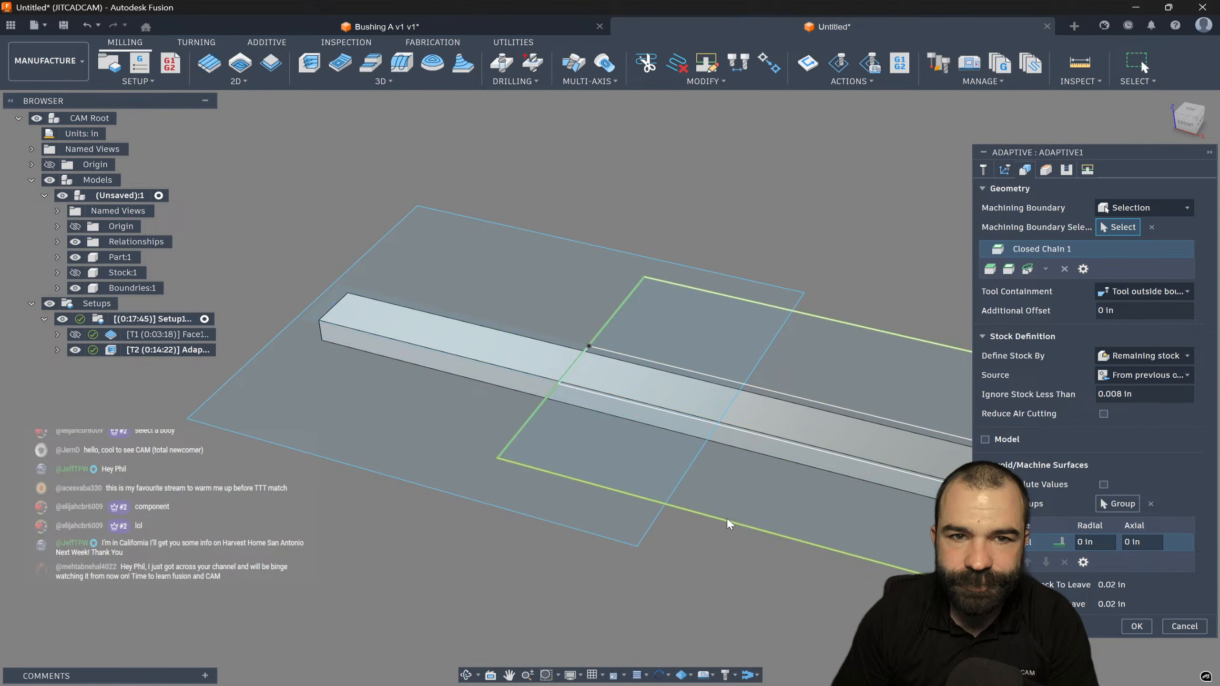
Set the adaptive operation's tool containment to Tool inside boundary and regenerate the toolpath
{"action": "scroll", "coordinate": [519, 548], "scroll_direction": "down", "scroll_amount": 3}
{"action": "scroll", "coordinate": [818, 563], "scroll_direction": "up", "scroll_amount": 1}
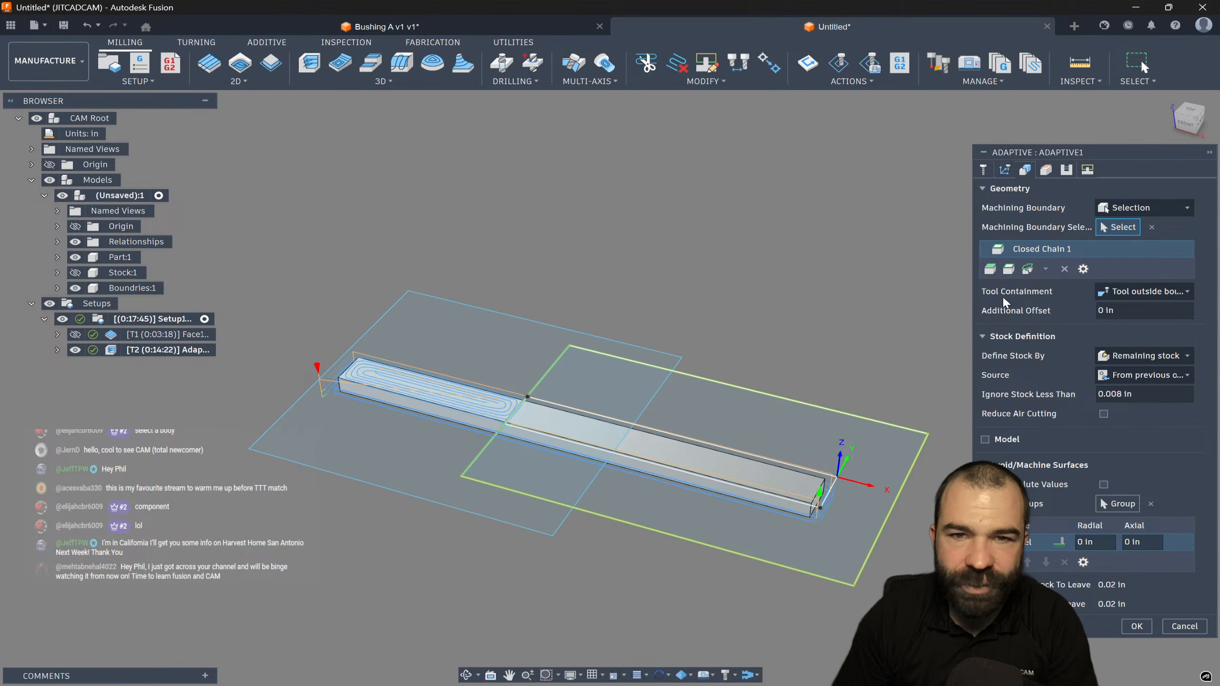
{"action": "left_click", "coordinate": [1125, 292]}
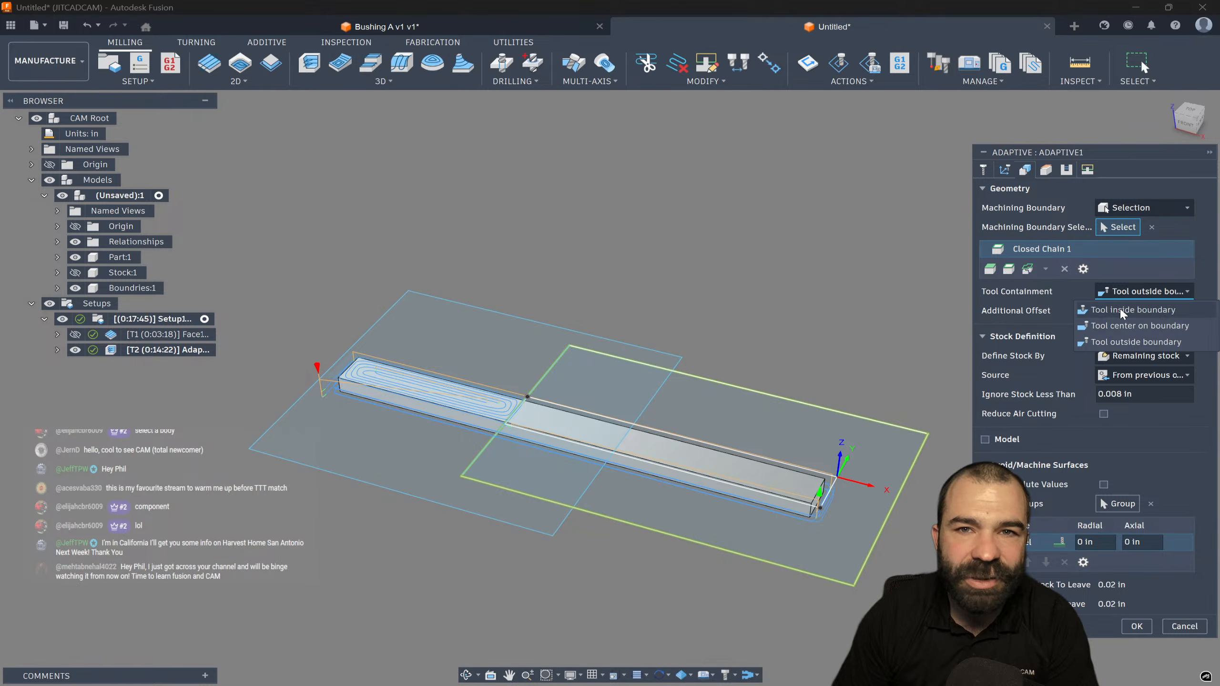
{"action": "left_click", "coordinate": [1121, 309]}
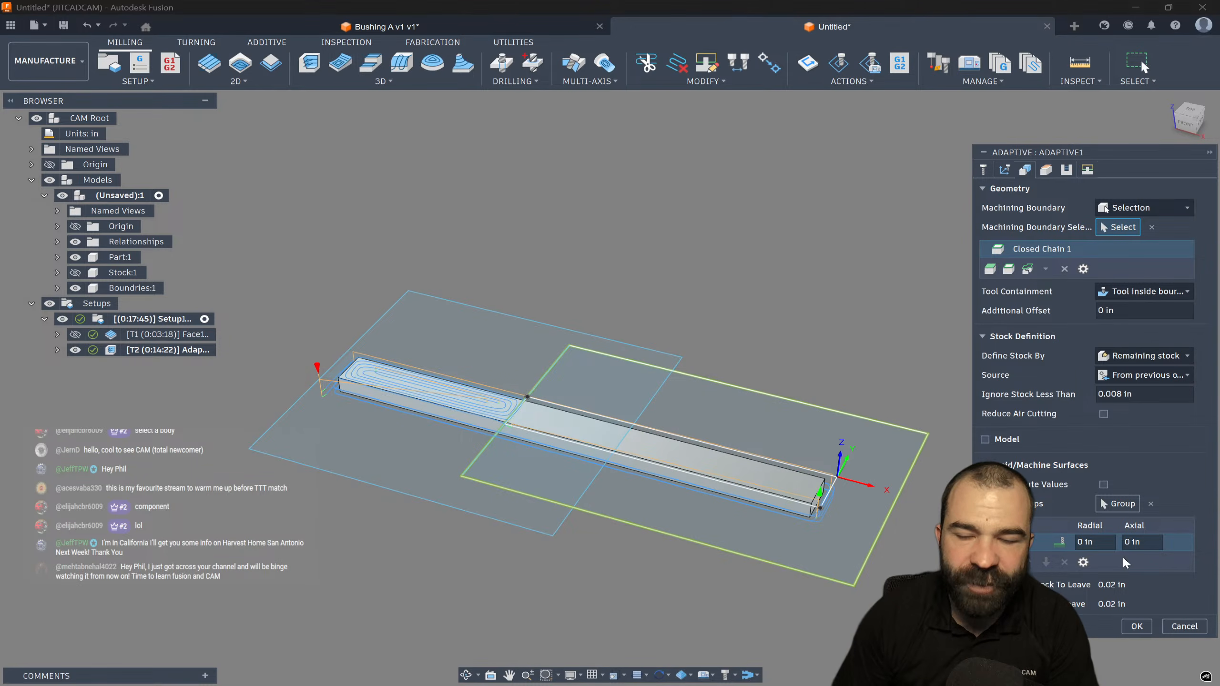
{"action": "left_click", "coordinate": [1129, 626]}
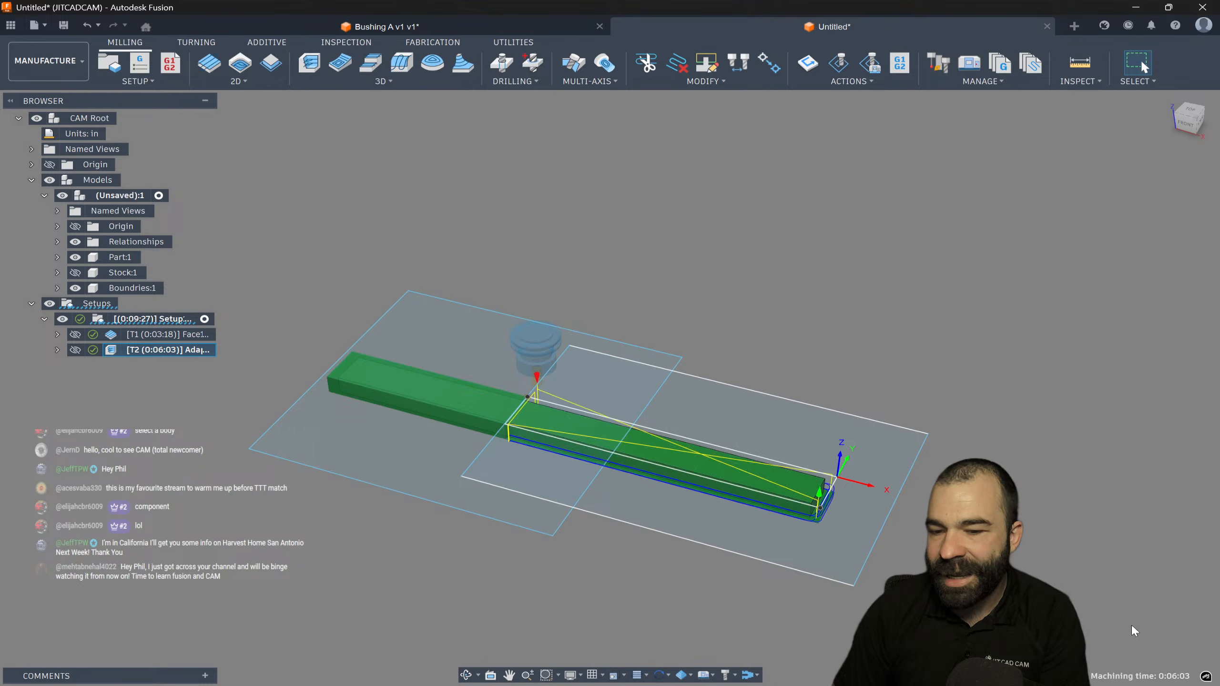
Start a second milling setup with its origin at the stock box point on the top back corner of the left end
{"action": "scroll", "coordinate": [497, 423], "scroll_direction": "up", "scroll_amount": 5}
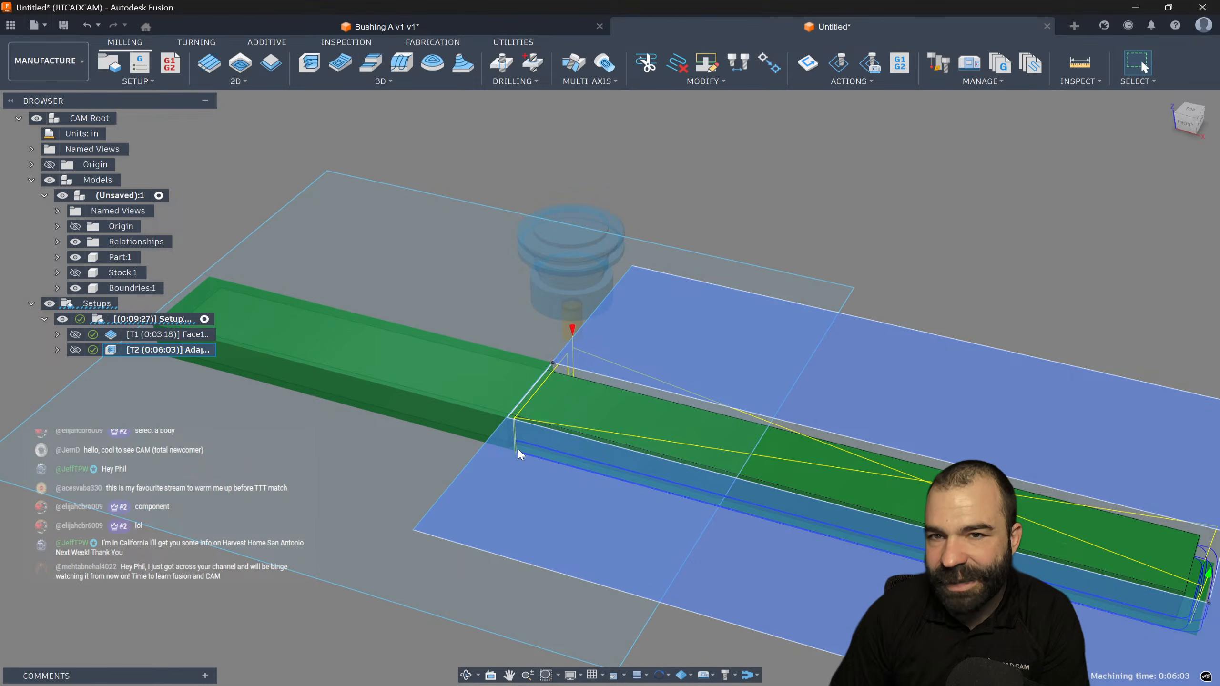
{"action": "scroll", "coordinate": [638, 242], "scroll_direction": "down", "scroll_amount": 3}
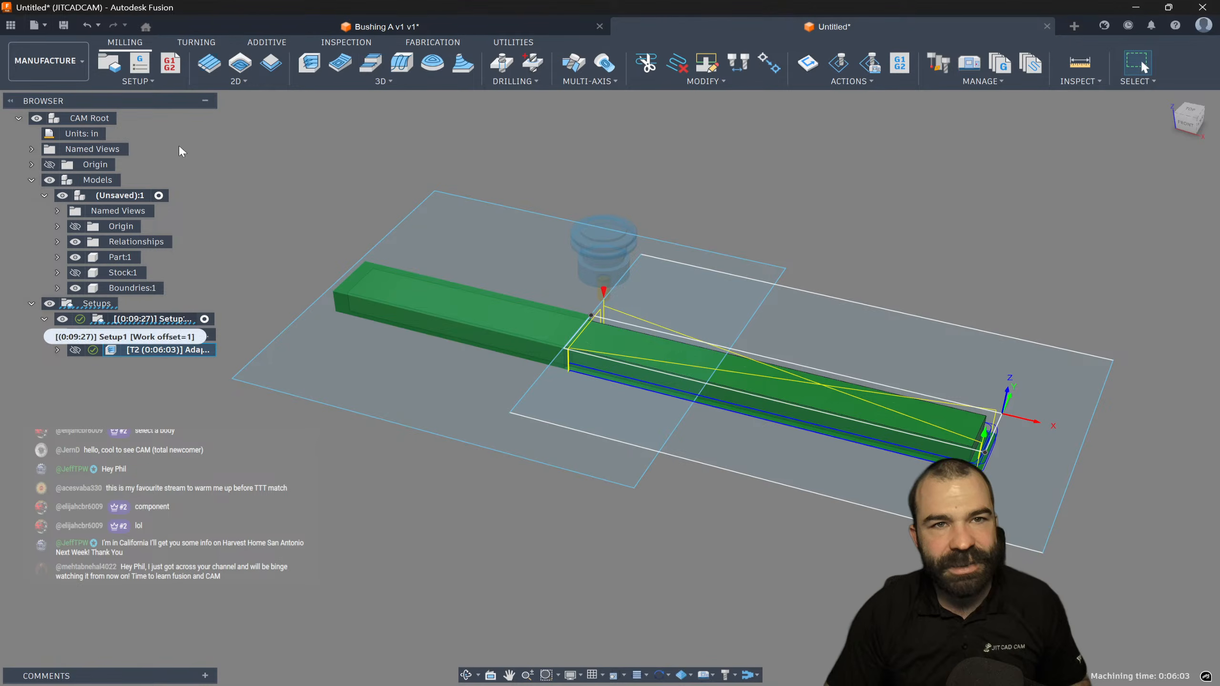
{"action": "left_click", "coordinate": [110, 64]}
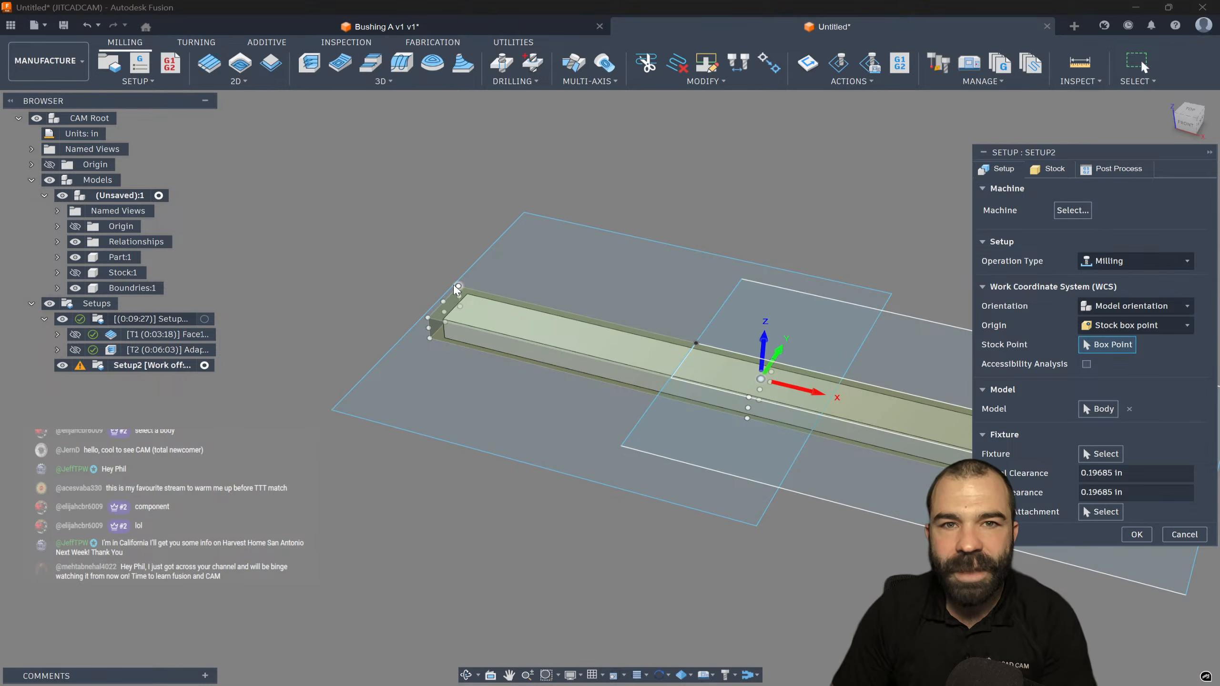
{"action": "scroll", "coordinate": [421, 358], "scroll_direction": "down", "scroll_amount": 2}
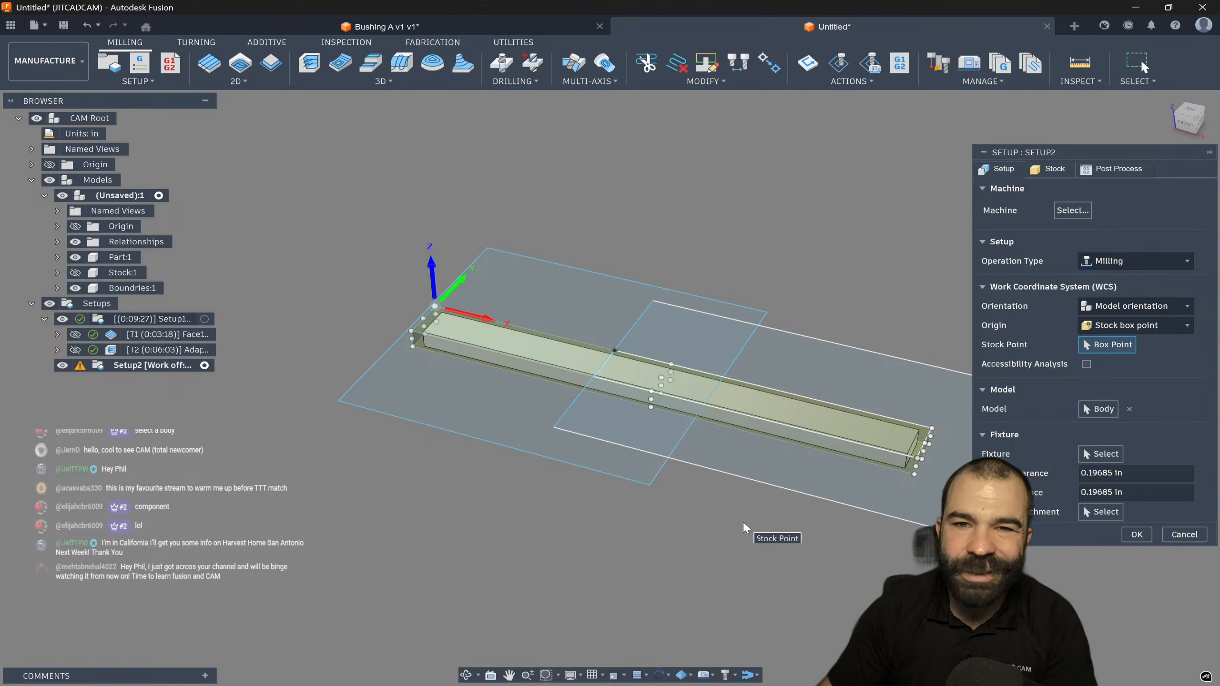
Replace the second setup's model selection with the Part:1 component
{"action": "left_click", "coordinate": [1084, 411]}
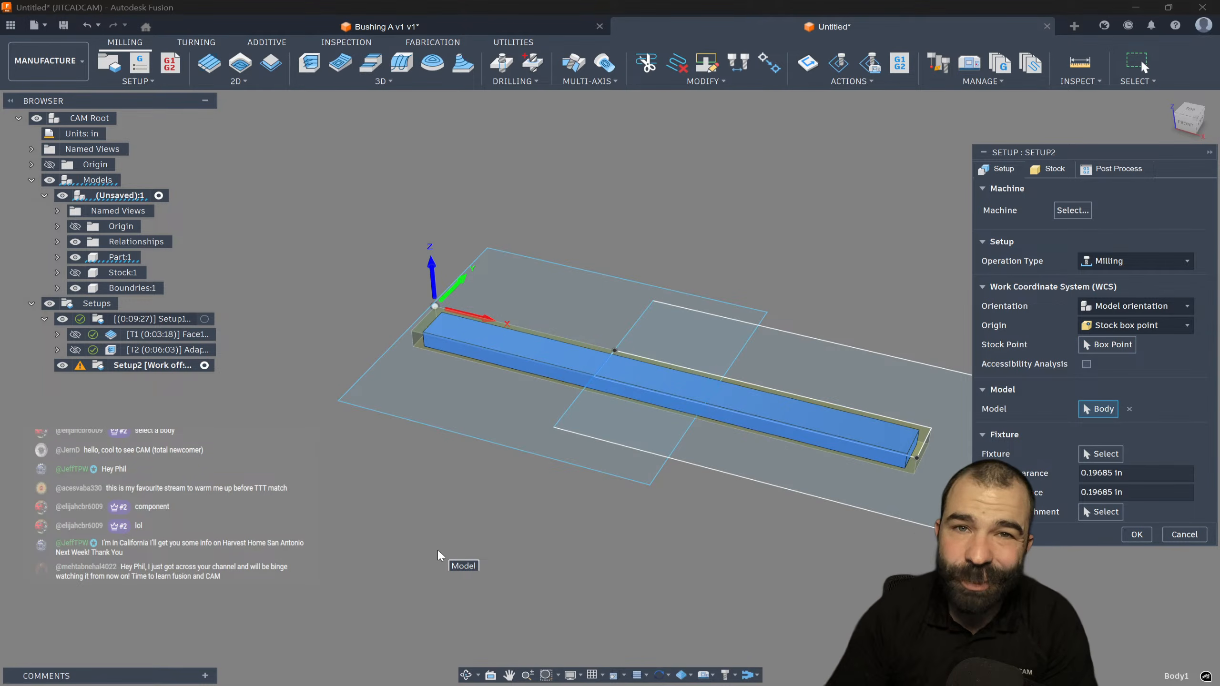
{"action": "left_click", "coordinate": [1129, 408]}
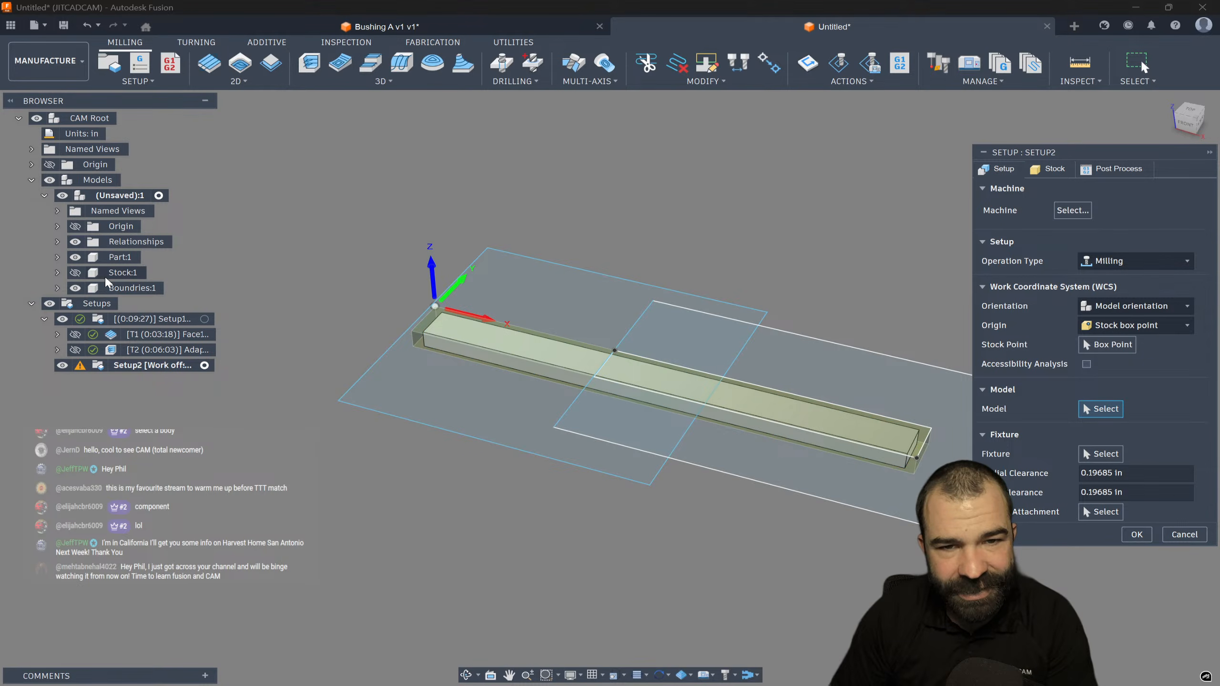
{"action": "left_click", "coordinate": [117, 256]}
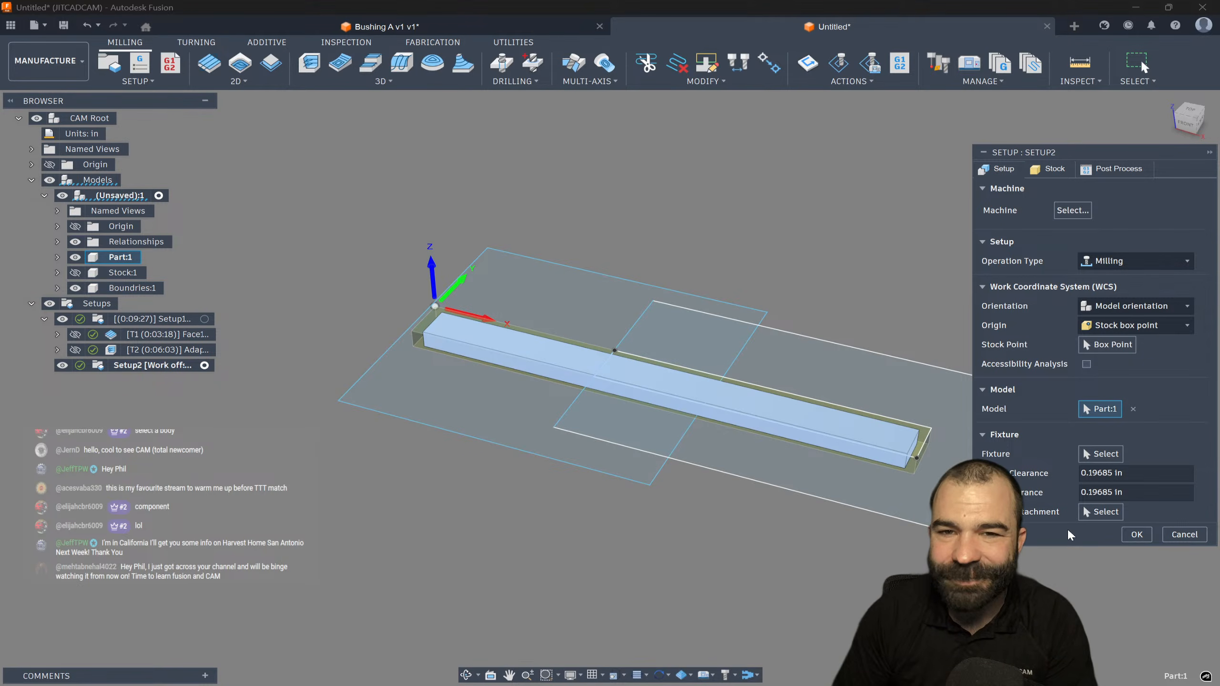
Finish the second setup with its stock taken from the preceding setup and Continue Rest Machining enabled
{"action": "left_click", "coordinate": [1050, 169]}
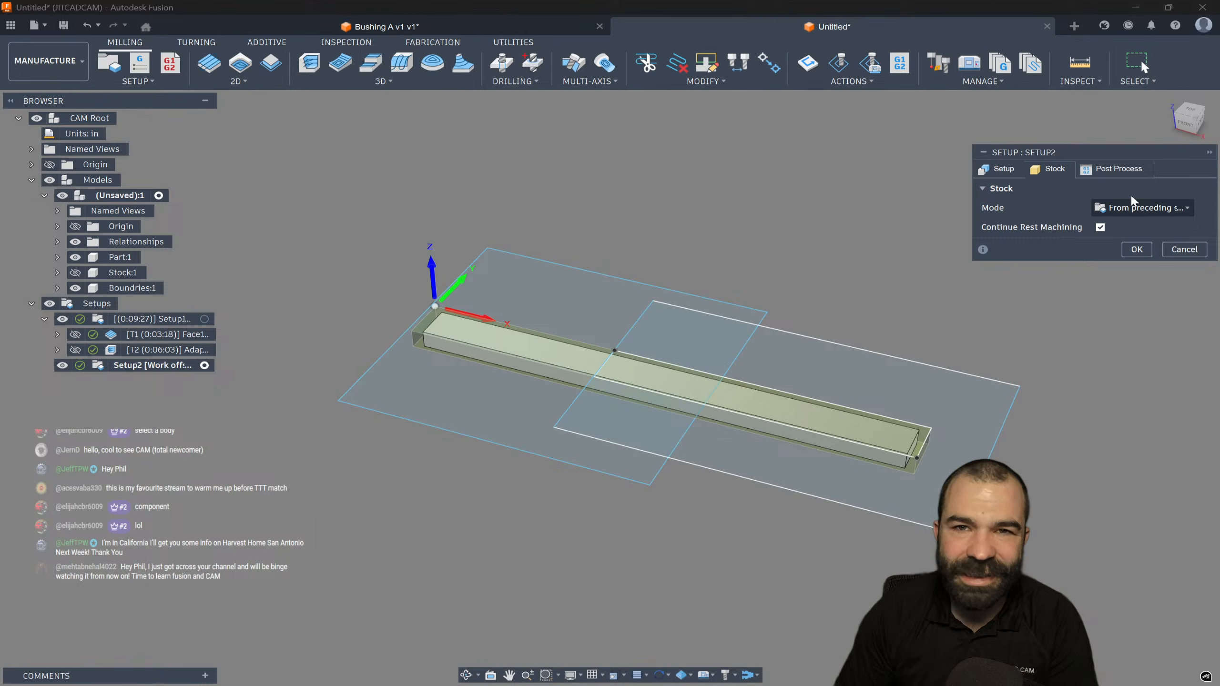
{"action": "left_click", "coordinate": [1146, 246]}
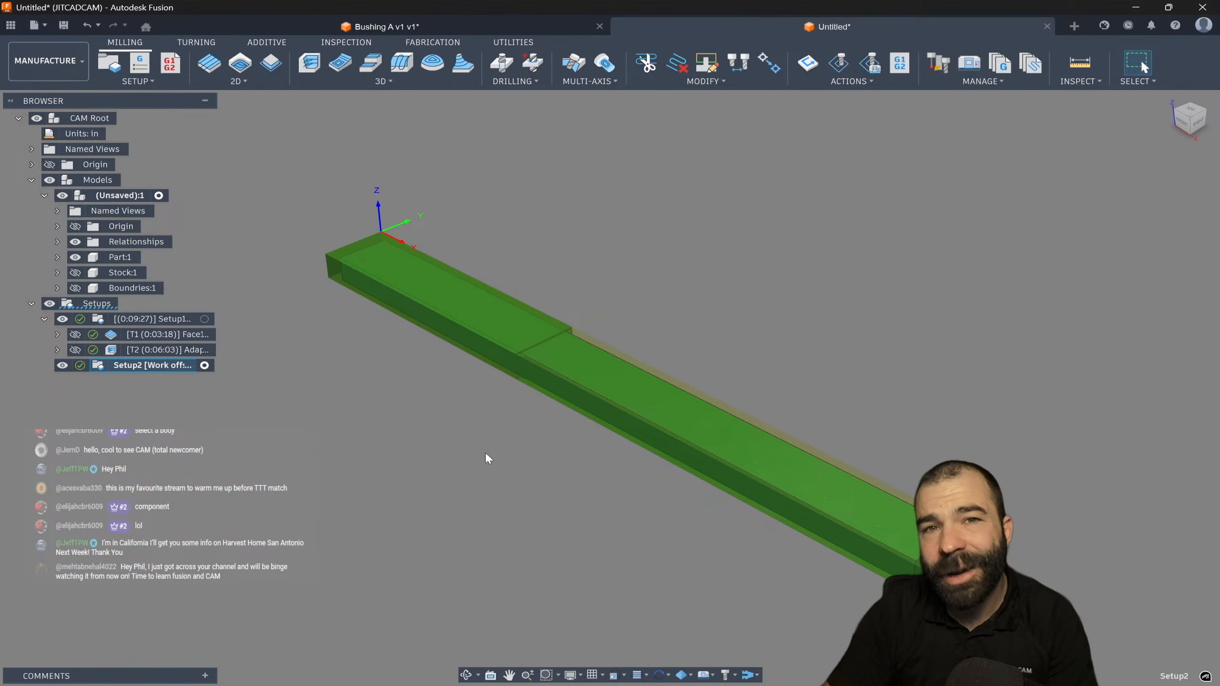
Create an Adaptive Clearing operation in the second setup using the 1/2" flat endmill and generate its toolpath
{"action": "left_click", "coordinate": [164, 349]}
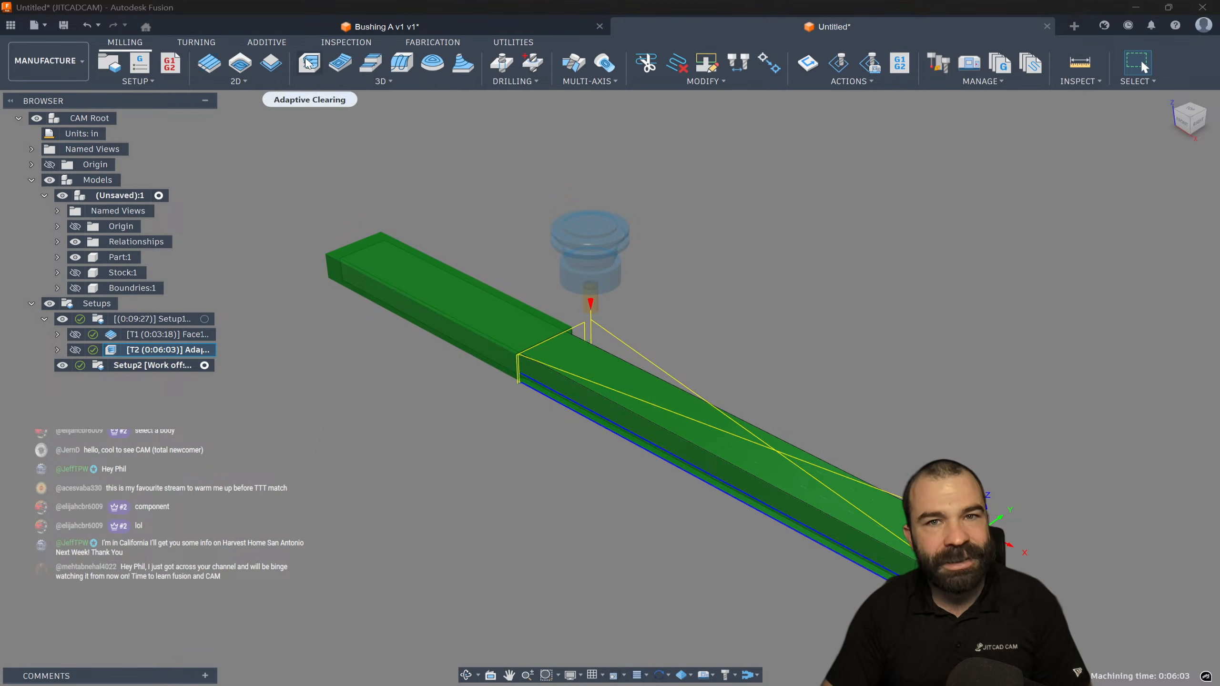
{"action": "left_click", "coordinate": [153, 365]}
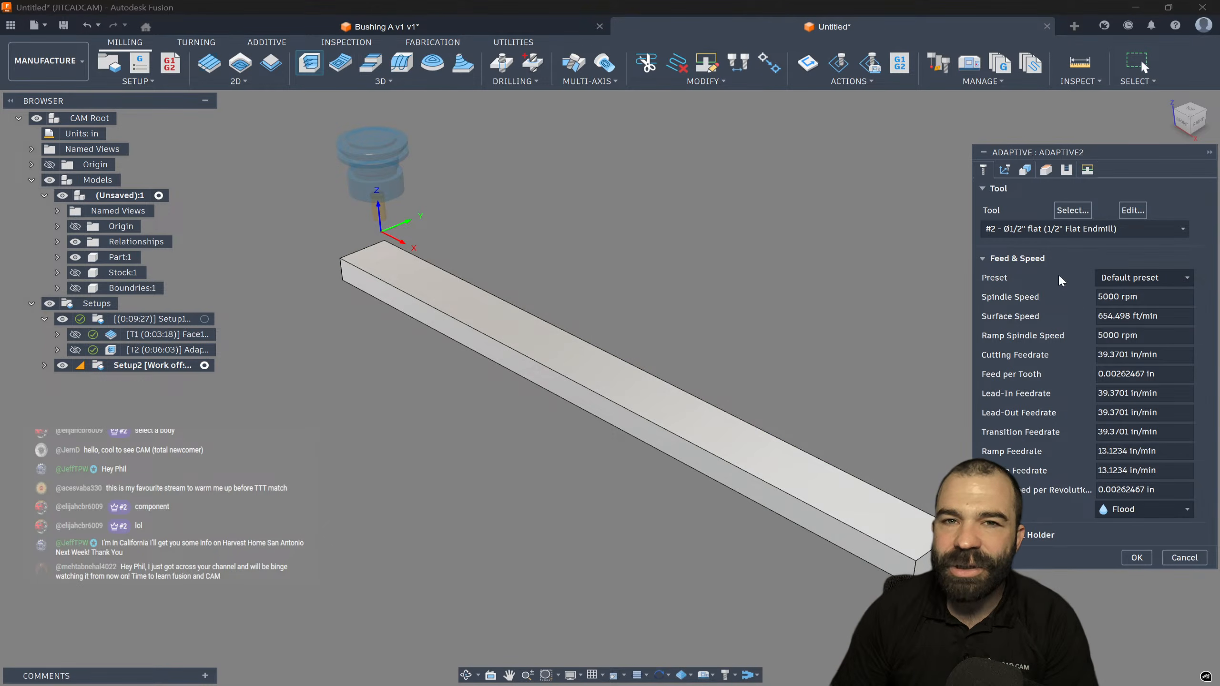
{"action": "left_click", "coordinate": [1136, 558]}
Examine where the new adaptive toolpath cuts along the bar and how deep it reaches at its left end
{"action": "scroll", "coordinate": [769, 484], "scroll_direction": "down", "scroll_amount": 2}
{"action": "scroll", "coordinate": [509, 351], "scroll_direction": "up", "scroll_amount": 4}
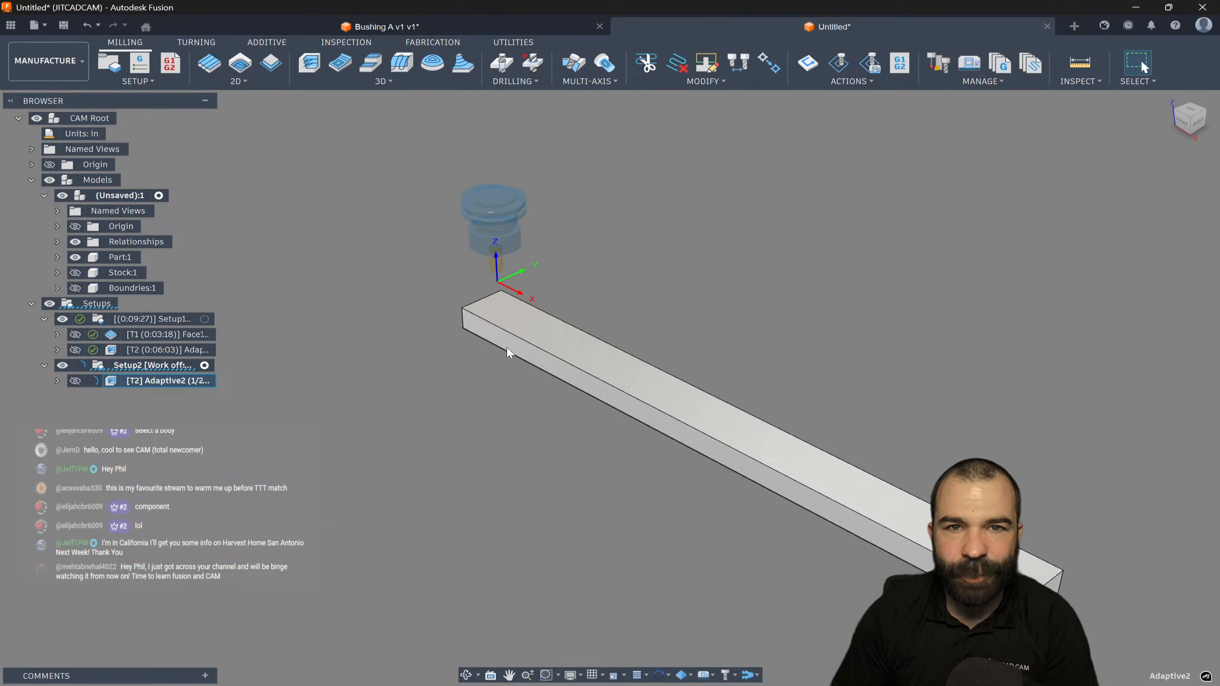
{"action": "scroll", "coordinate": [675, 433], "scroll_direction": "up", "scroll_amount": 1}
{"action": "scroll", "coordinate": [677, 438], "scroll_direction": "up", "scroll_amount": 2}
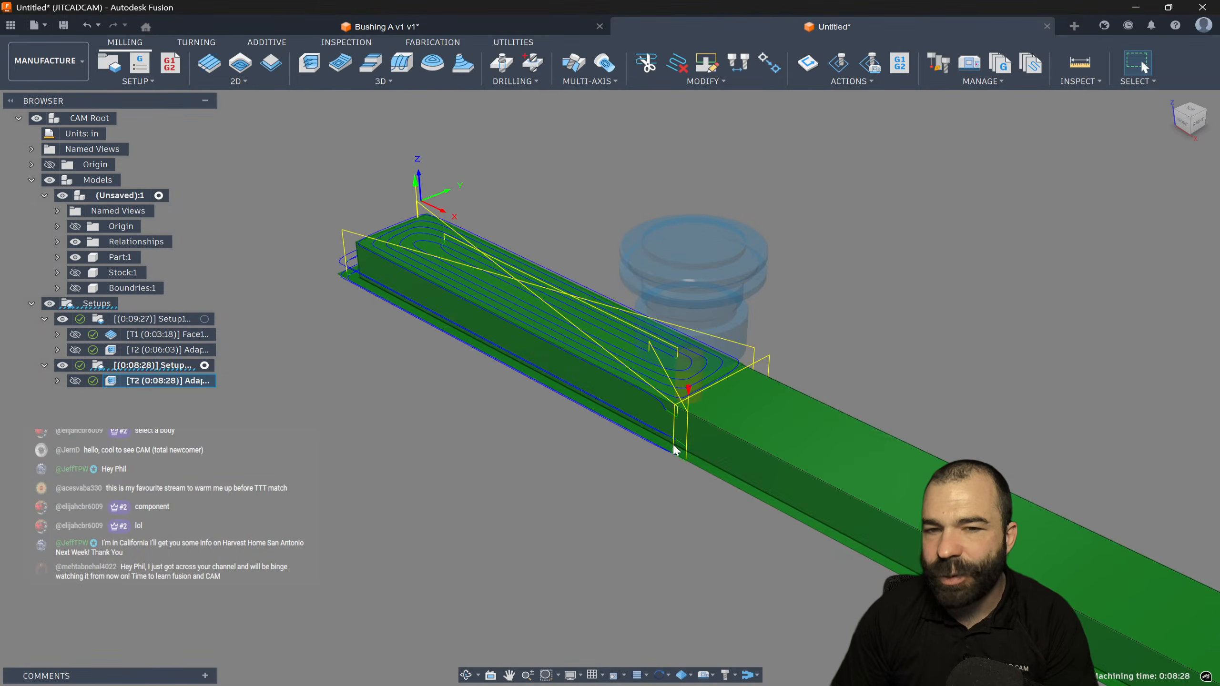
{"action": "scroll", "coordinate": [553, 355], "scroll_direction": "down", "scroll_amount": 2}
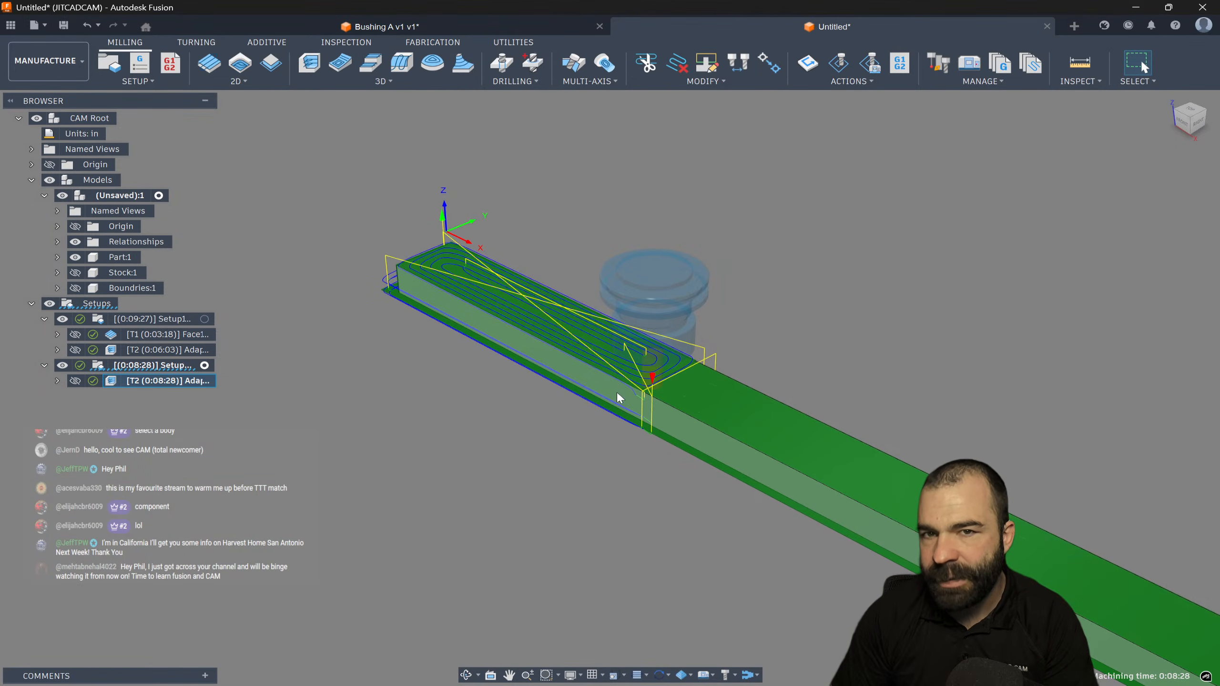
{"action": "scroll", "coordinate": [471, 310], "scroll_direction": "down", "scroll_amount": 2}
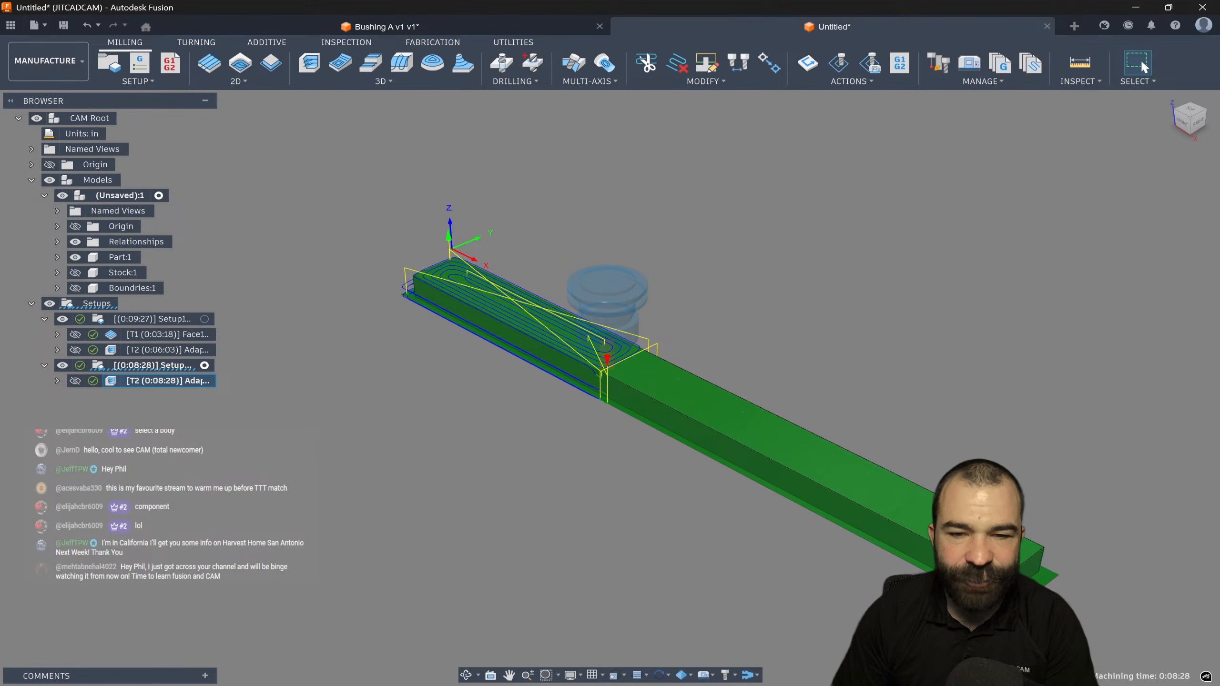
{"action": "scroll", "coordinate": [962, 605], "scroll_direction": "up", "scroll_amount": 3}
{"action": "scroll", "coordinate": [963, 605], "scroll_direction": "down", "scroll_amount": 2}
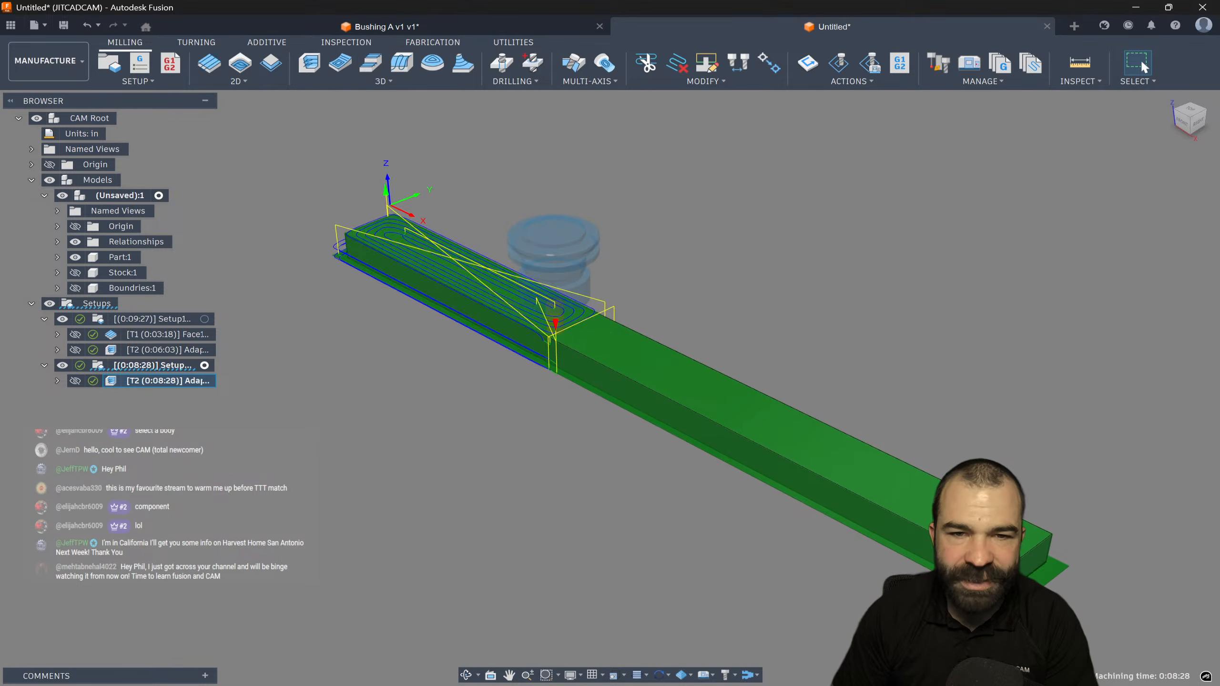
{"action": "double_click", "coordinate": [112, 382]}
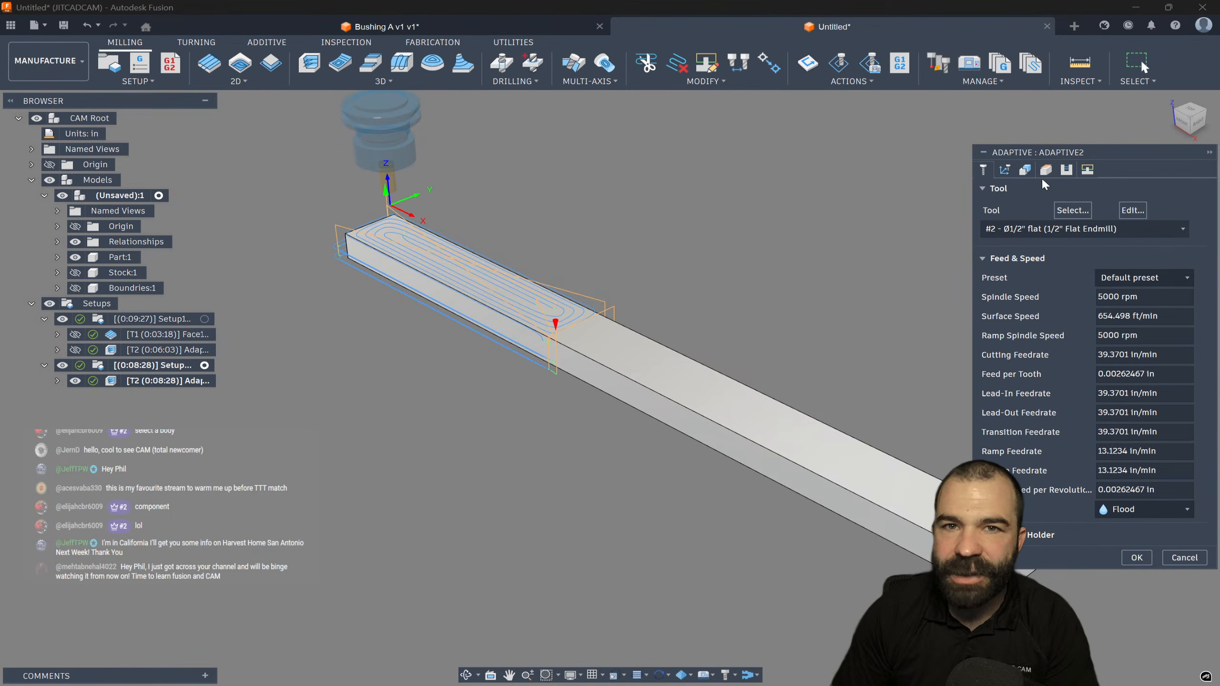
{"action": "left_click", "coordinate": [1024, 170]}
{"action": "left_click_drag", "start_coordinate": [1082, 418], "coordinate": [1017, 419]}
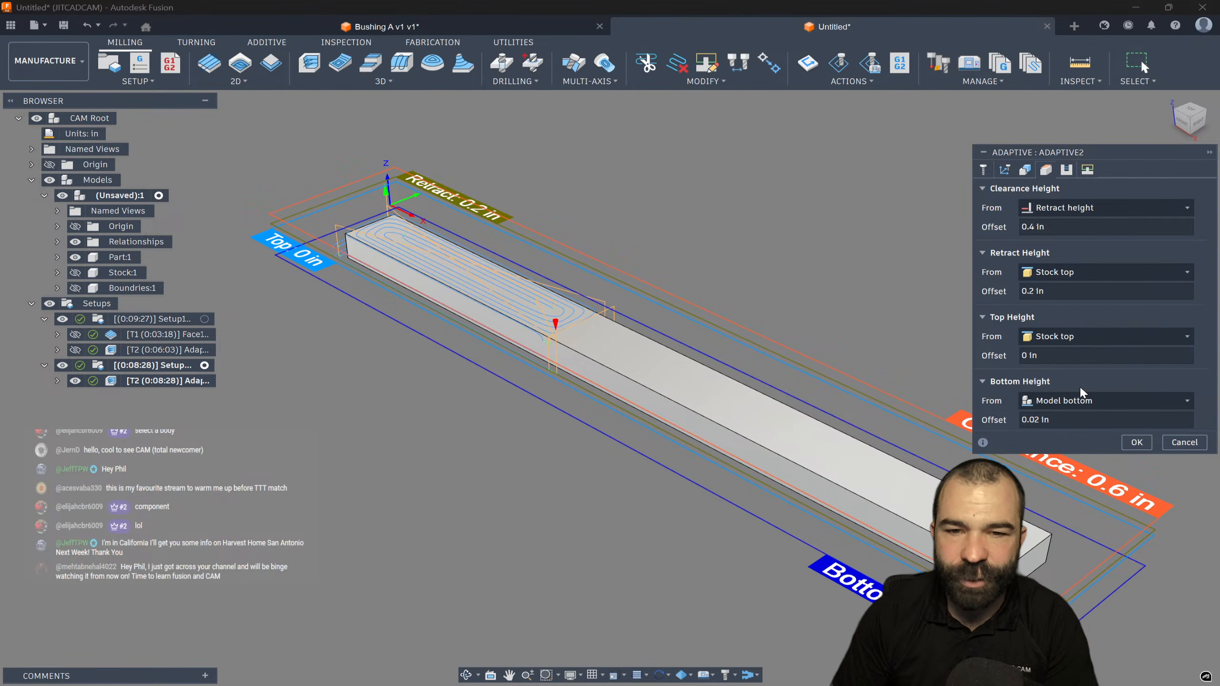
{"action": "left_click", "coordinate": [1083, 401]}
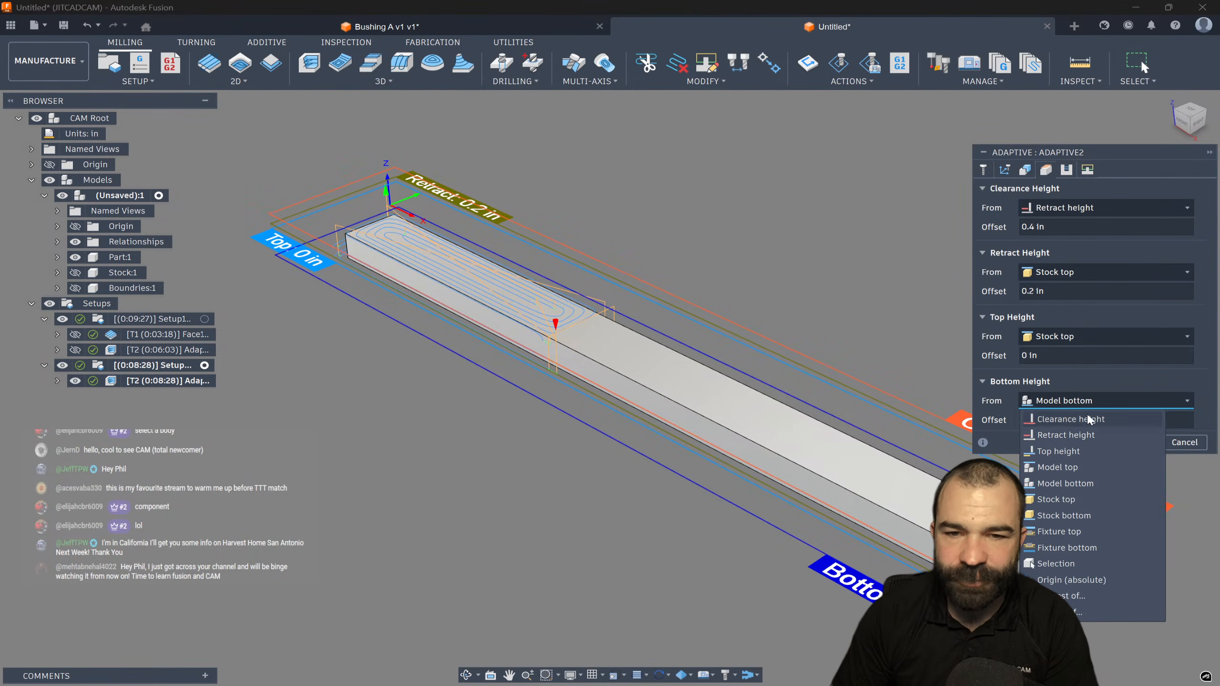
{"action": "left_click", "coordinate": [1074, 516]}
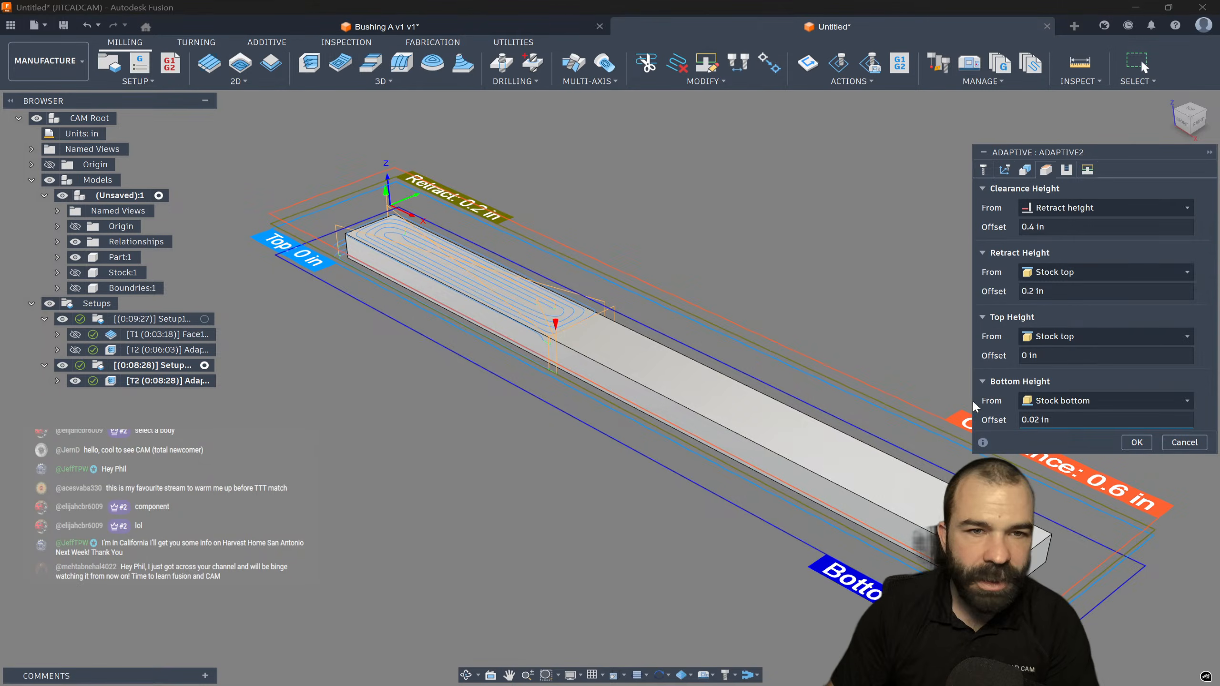
{"action": "left_click", "coordinate": [1193, 443]}
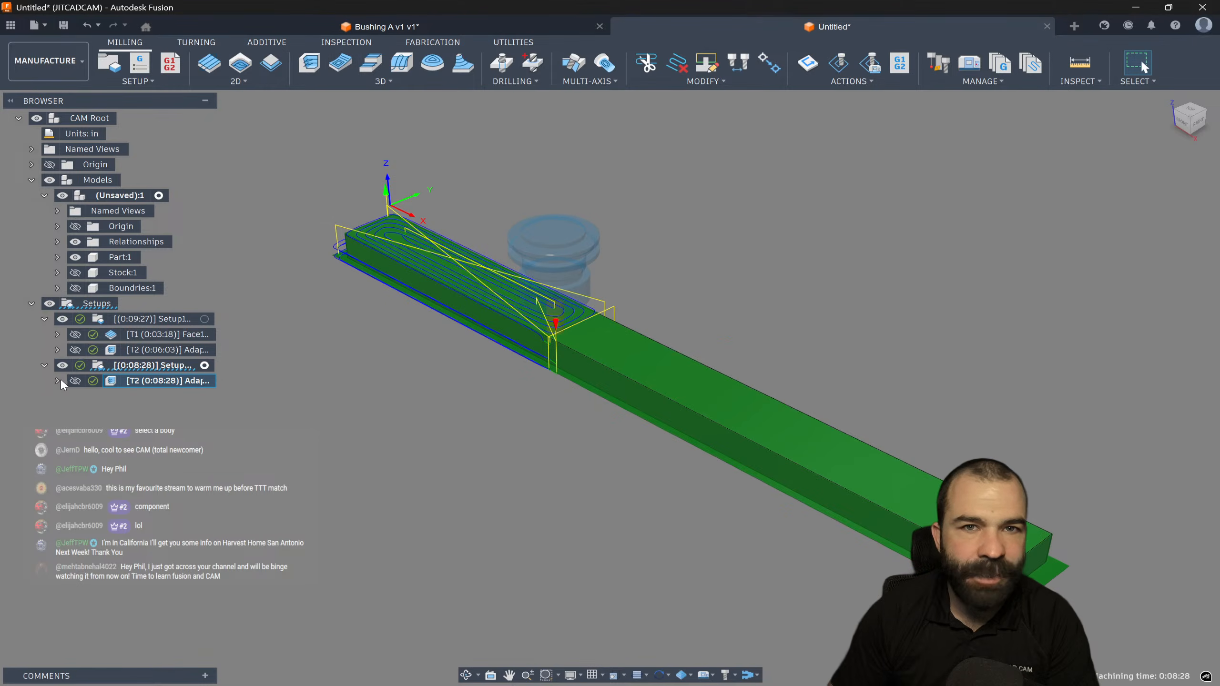
Set the second setup's adaptive bottom height to Stock bottom with a -0.05 in offset and regenerate the toolpath
{"action": "double_click", "coordinate": [144, 381]}
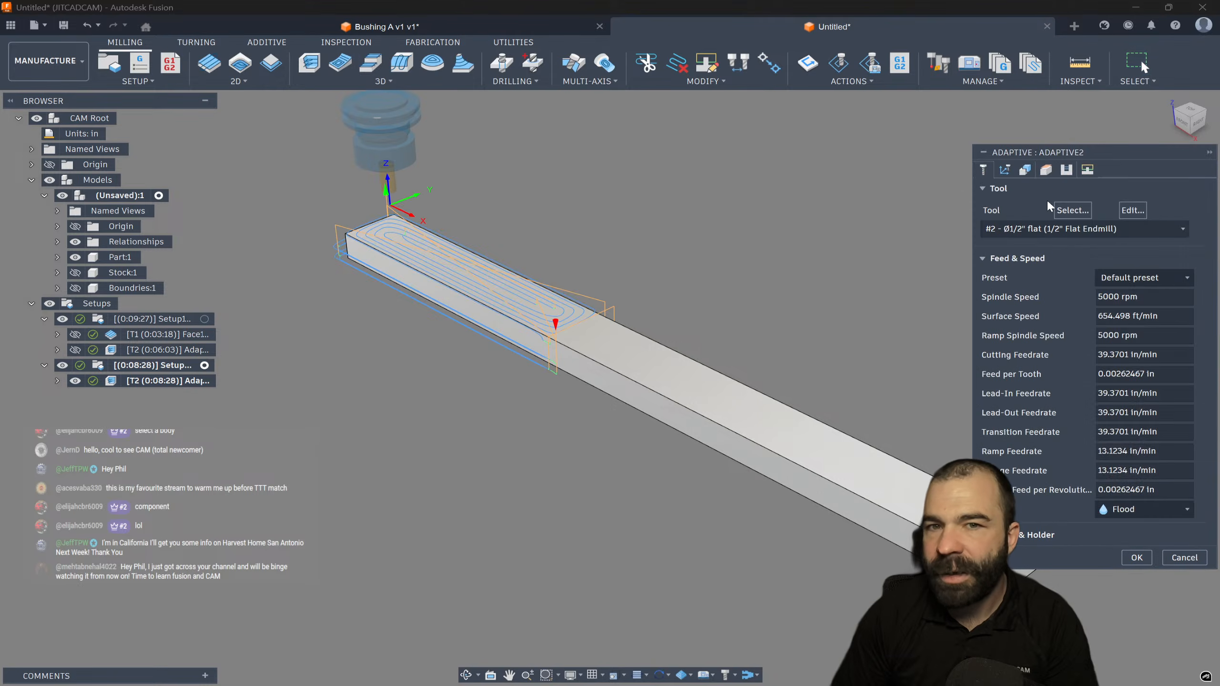
{"action": "left_click", "coordinate": [1045, 171]}
{"action": "left_click", "coordinate": [1048, 402]}
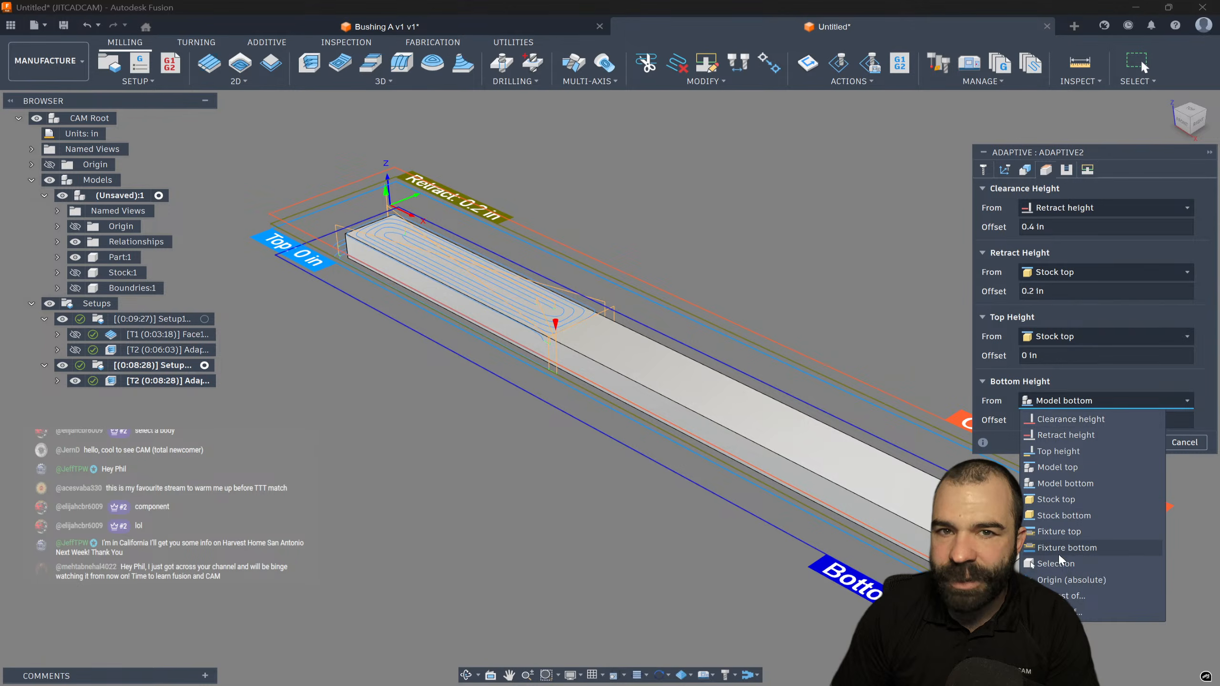
{"action": "left_click", "coordinate": [1063, 515]}
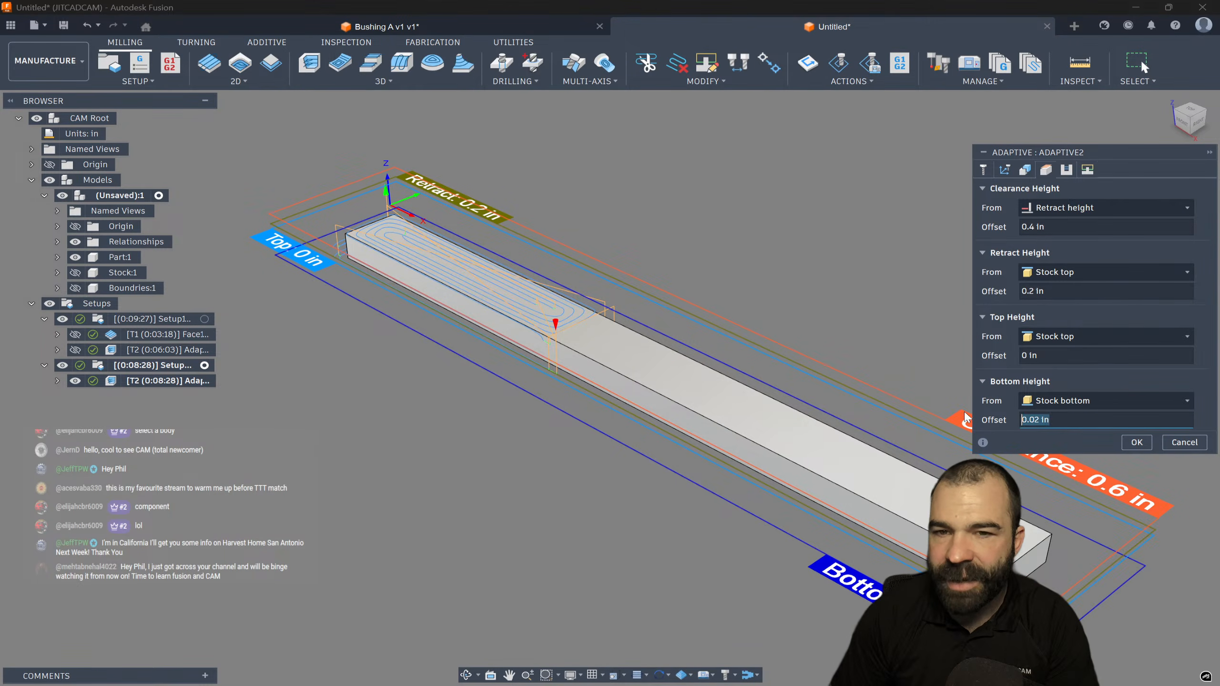
{"action": "type", "text": "-.05"}
{"action": "key", "text": "Return"}
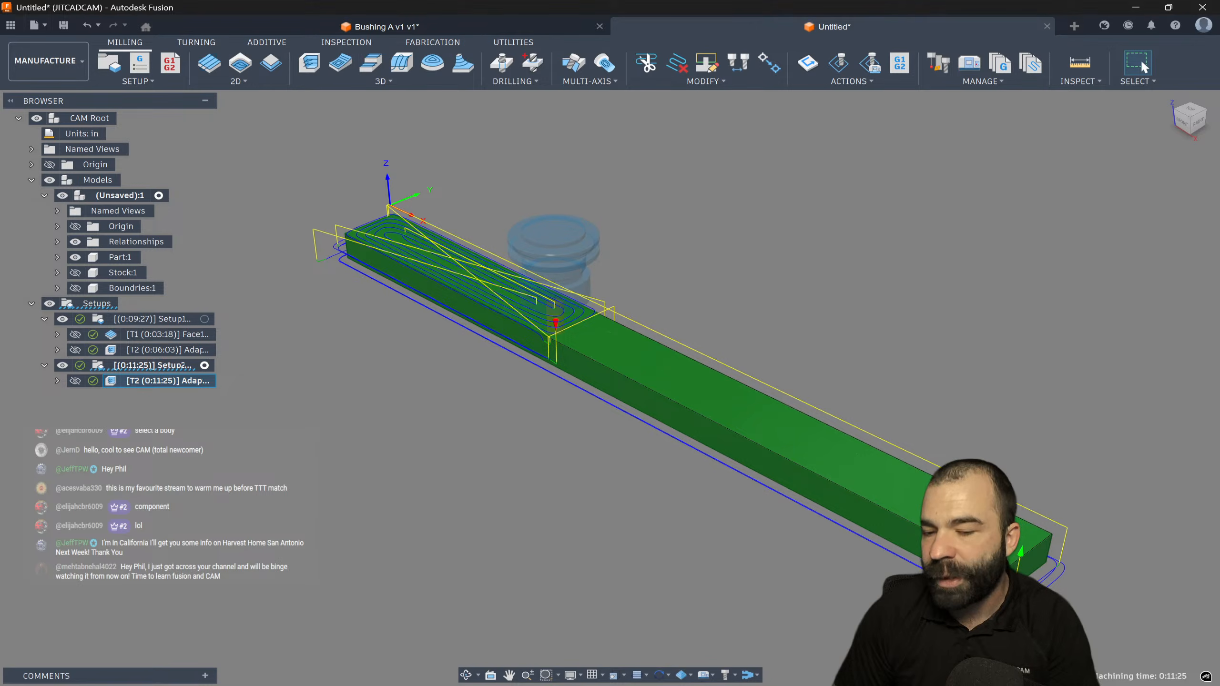
Set the machining boundary of the second setup's adaptive operation to Selection
{"action": "double_click", "coordinate": [114, 383]}
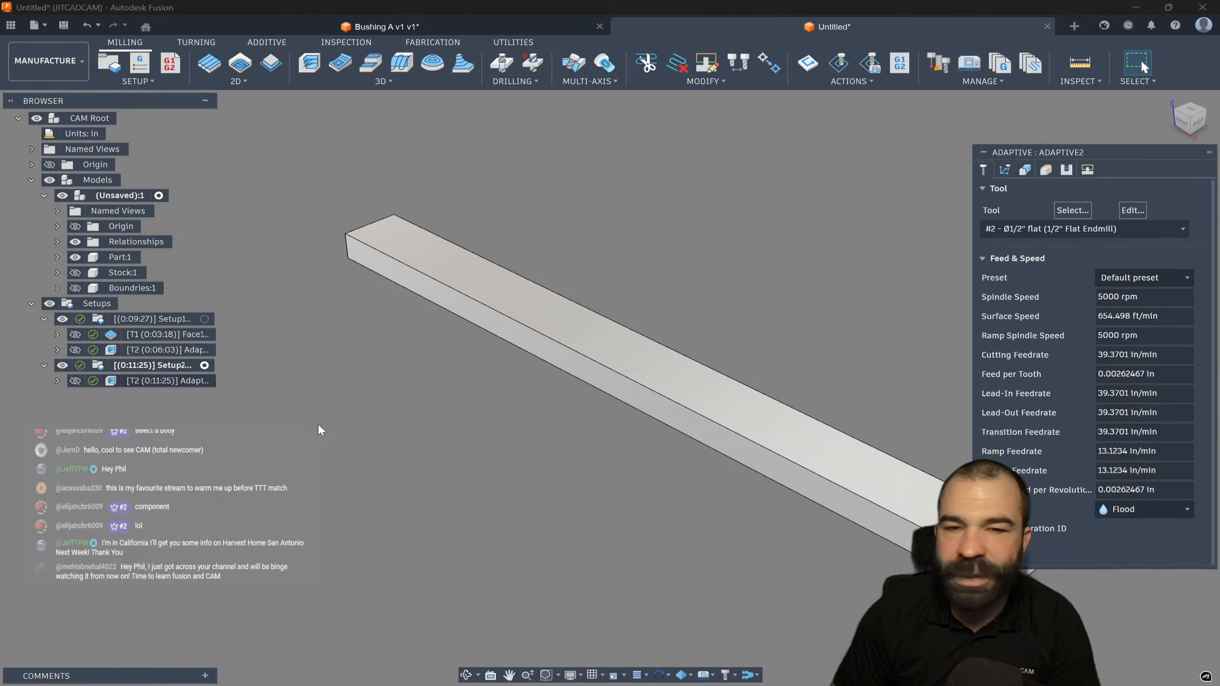
{"action": "left_click", "coordinate": [1025, 171]}
{"action": "left_click", "coordinate": [1135, 211]}
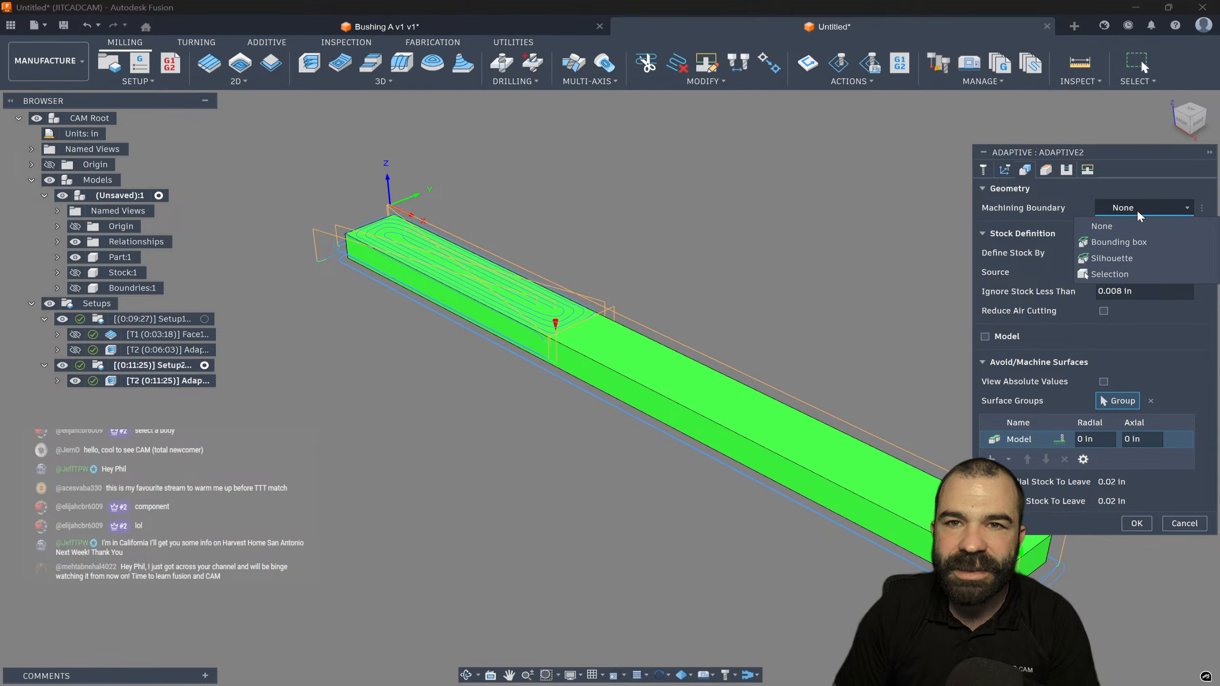
{"action": "left_click", "coordinate": [1121, 268]}
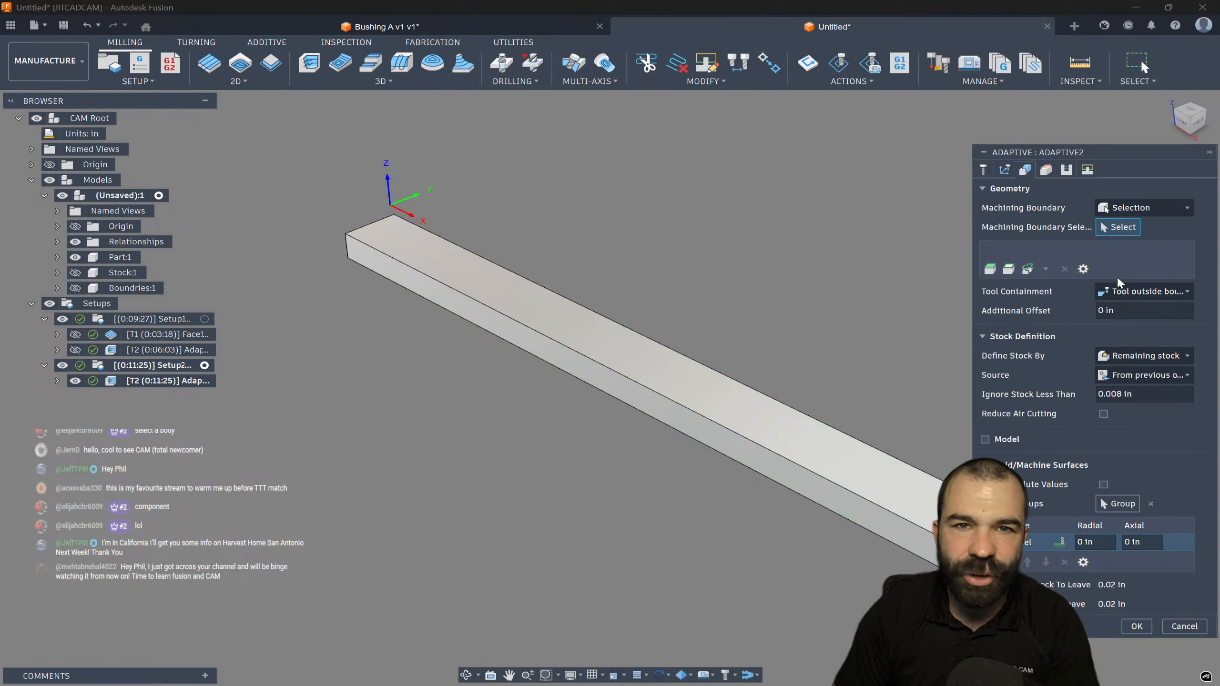
Show the Boundries component with Sketch1 hidden, and apply the Sketch2 rectangle around the bar's left portion as the machining boundary
{"action": "left_click", "coordinate": [75, 288]}
{"action": "left_click", "coordinate": [75, 289]}
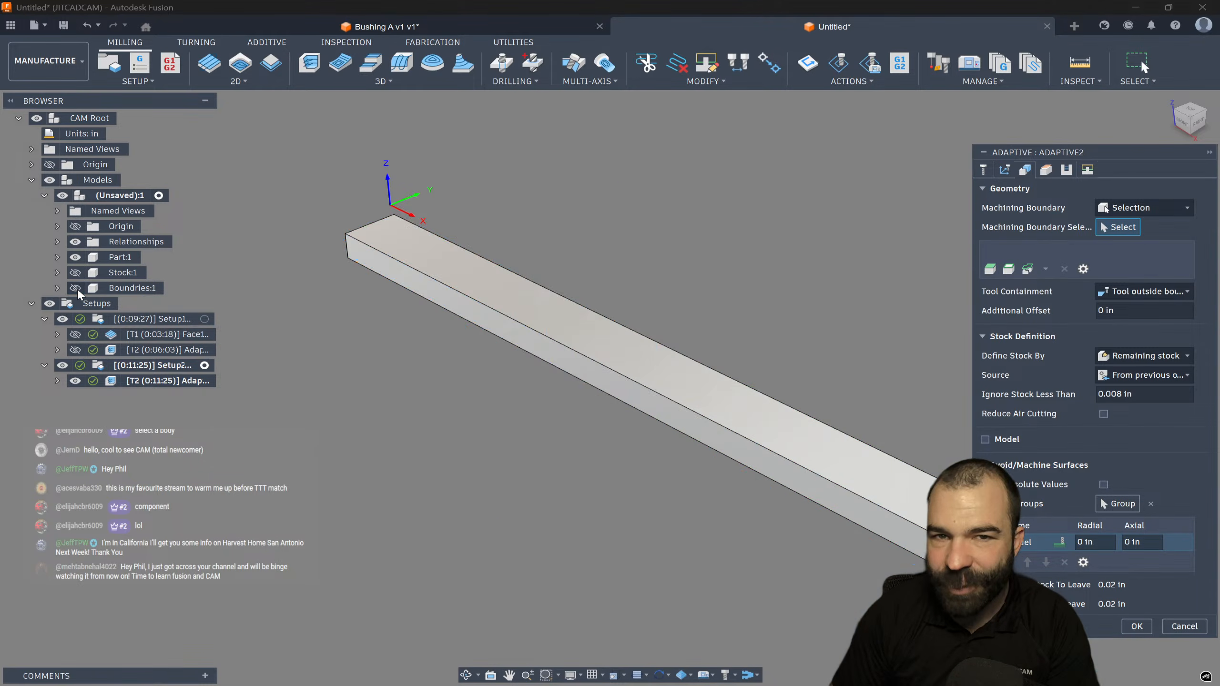
{"action": "left_click", "coordinate": [76, 289]}
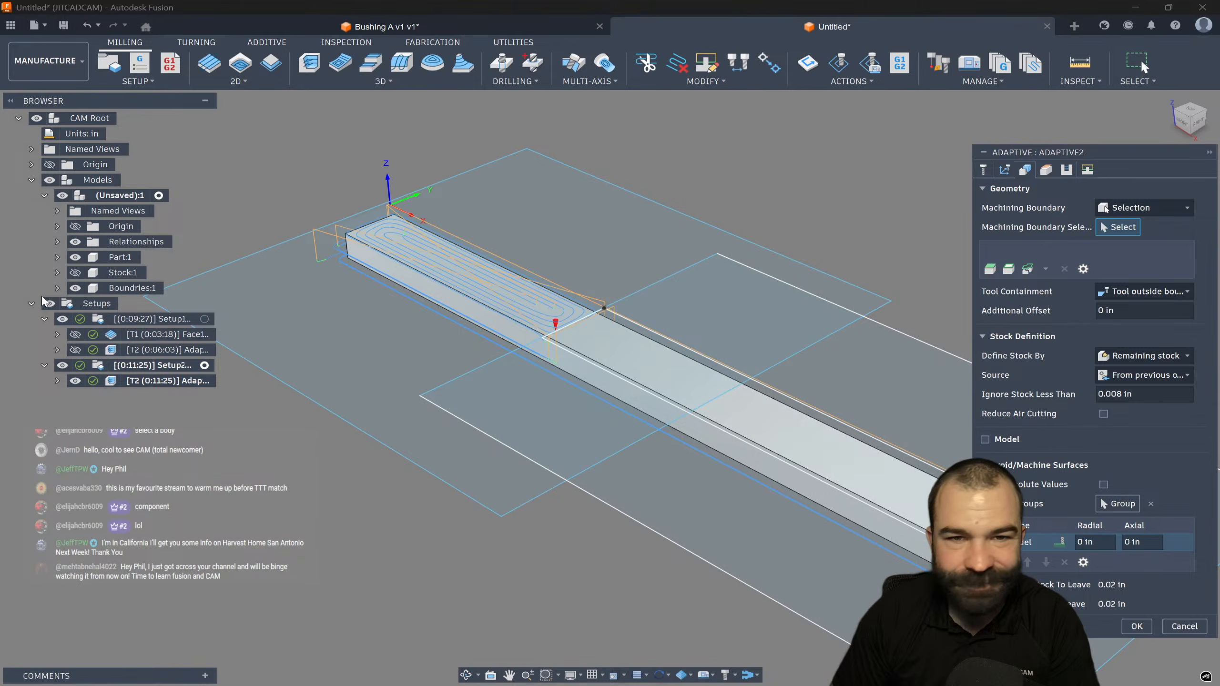
{"action": "left_click", "coordinate": [58, 288]}
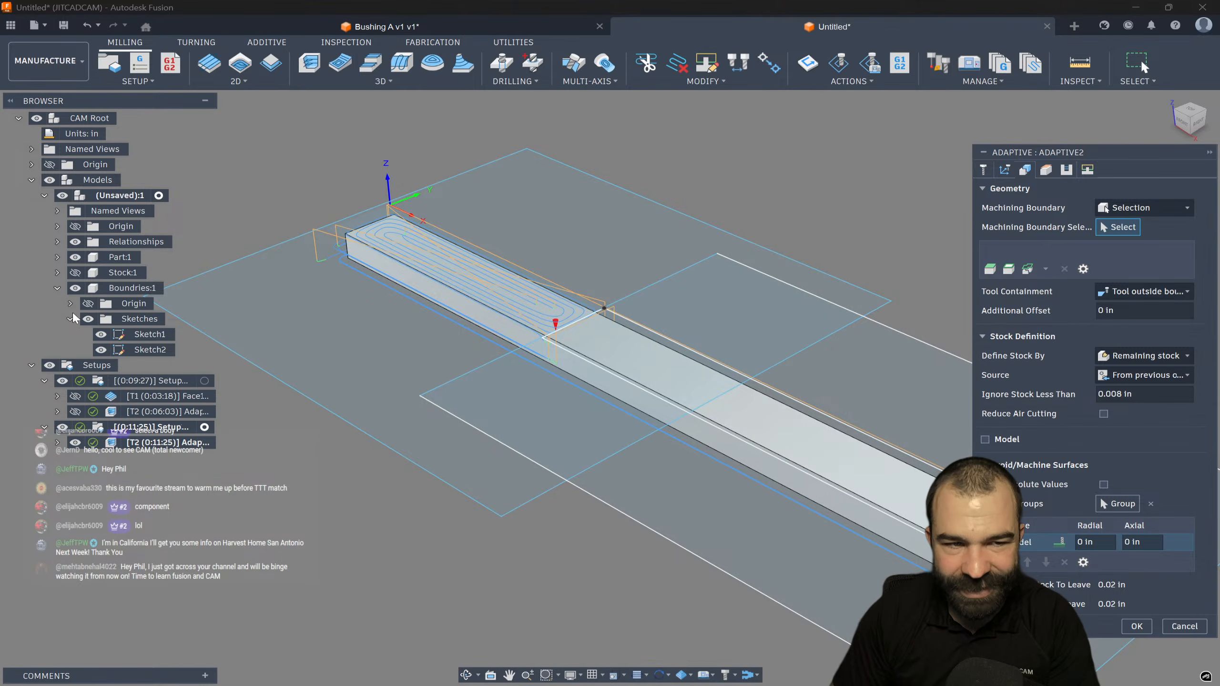
{"action": "left_click", "coordinate": [104, 350]}
{"action": "left_click", "coordinate": [104, 349]}
{"action": "left_click", "coordinate": [101, 334]}
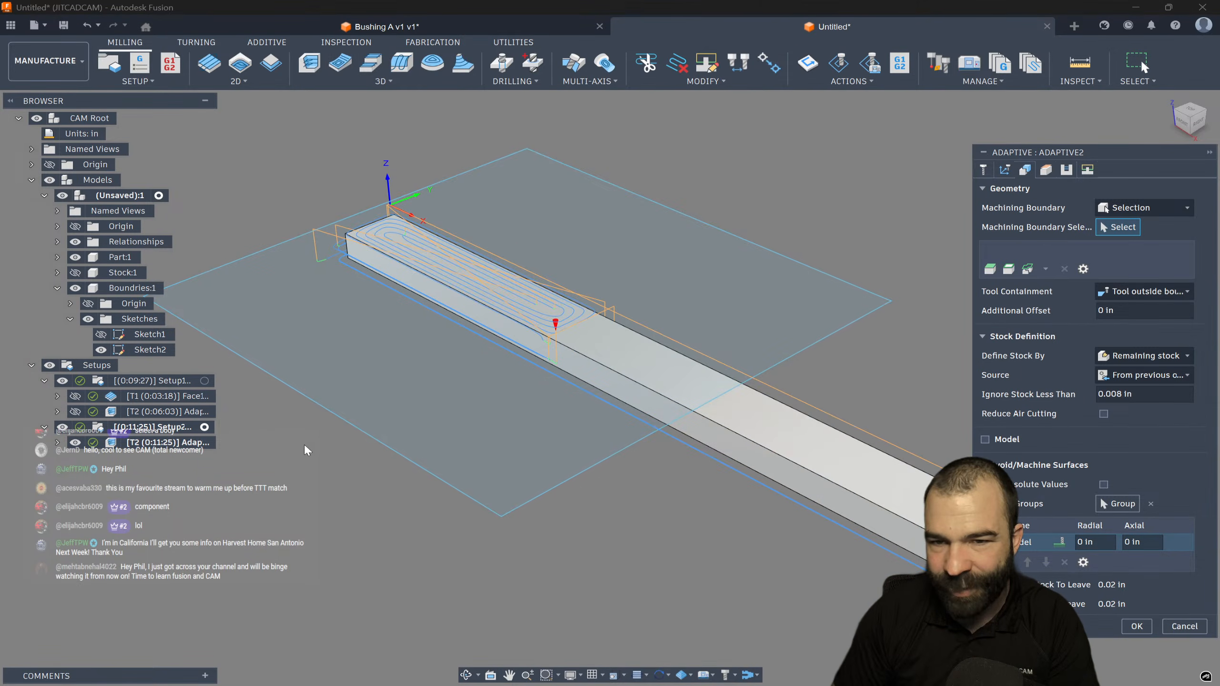
{"action": "left_click", "coordinate": [432, 475]}
{"action": "left_click", "coordinate": [1137, 626]}
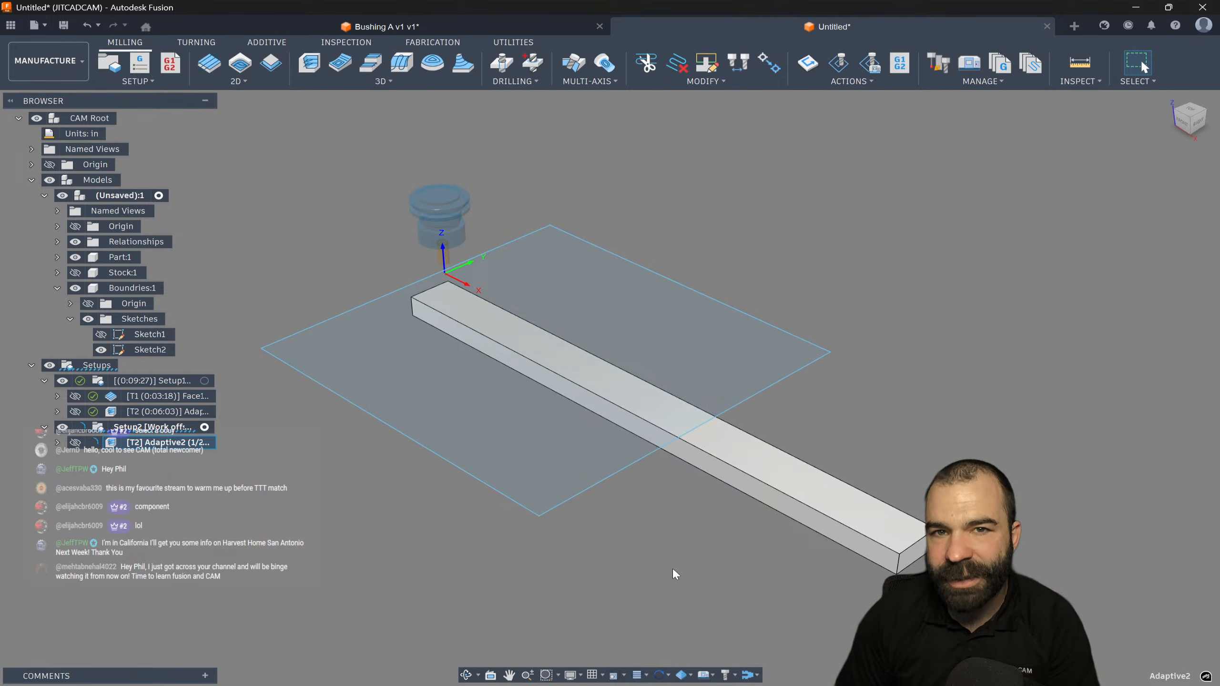